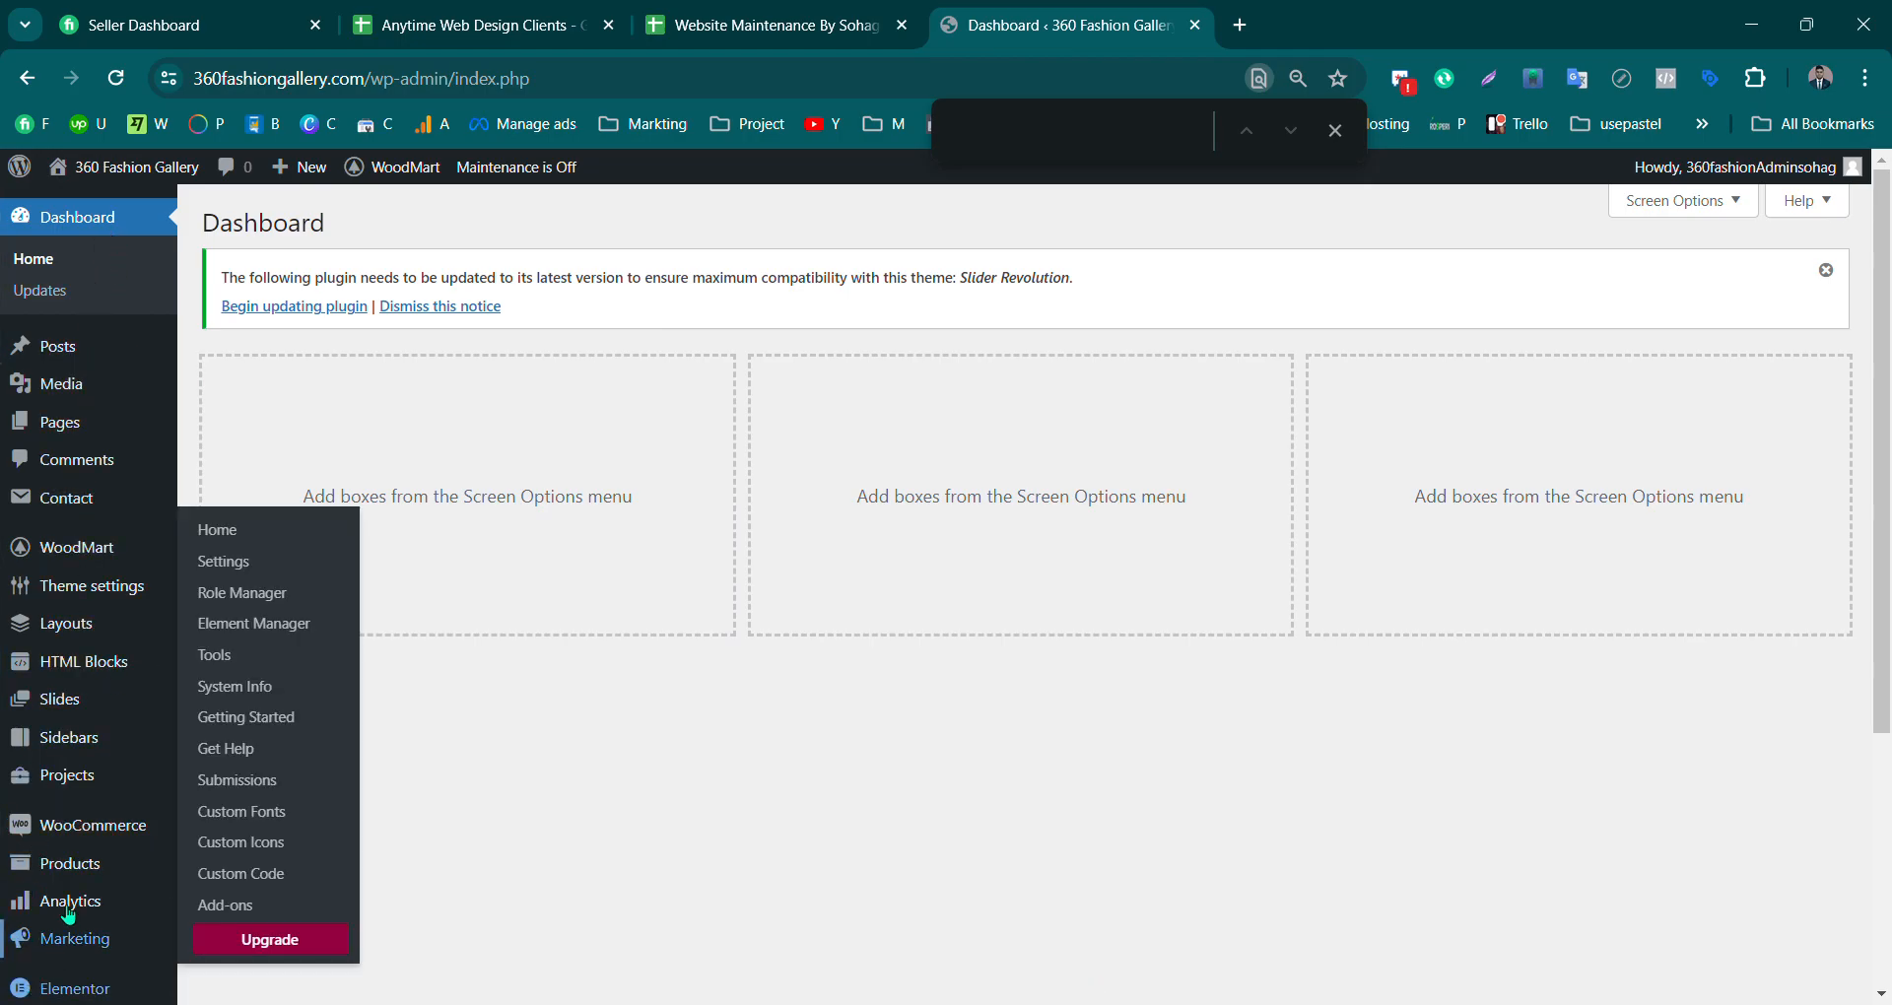
Step: Open the product categories page of the store
{"action": "scroll", "coordinate": [69, 887], "scroll_direction": "down", "scroll_amount": 3}
{"action": "mouse_move", "coordinate": [143, 788]}
{"action": "mouse_move", "coordinate": [48, 626]}
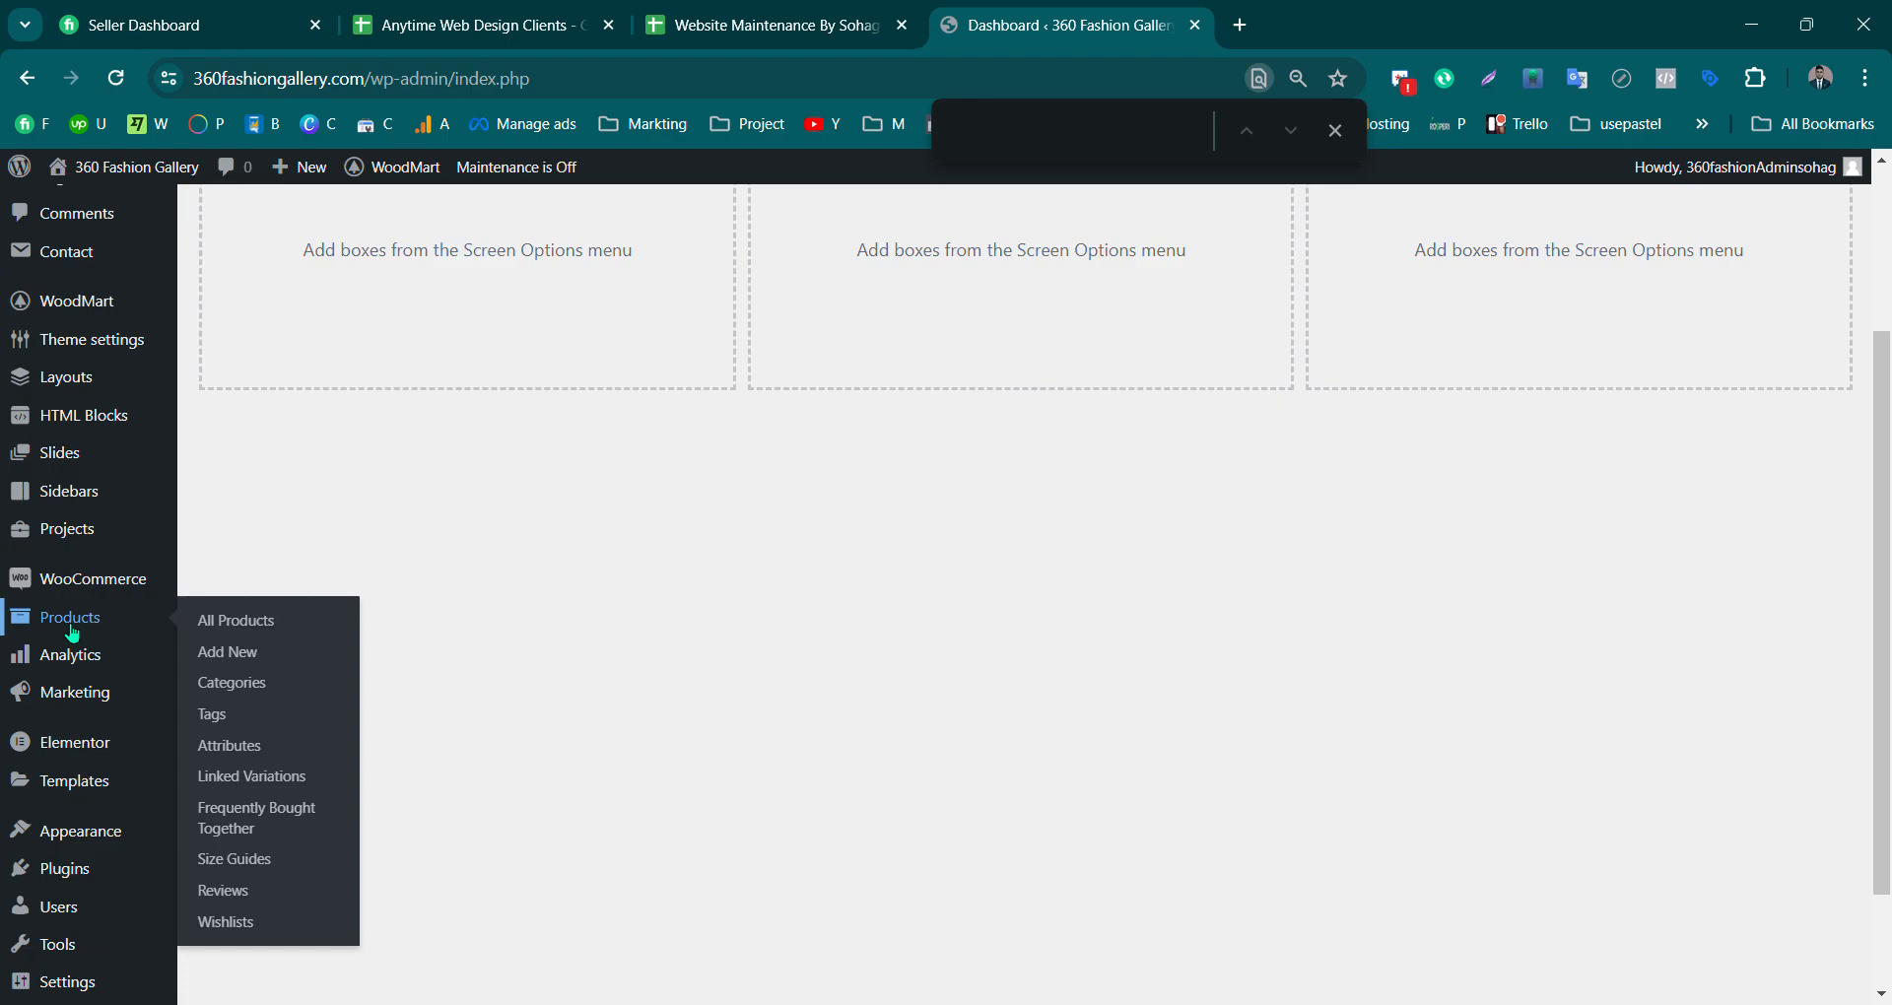
{"action": "left_click", "coordinate": [256, 687]}
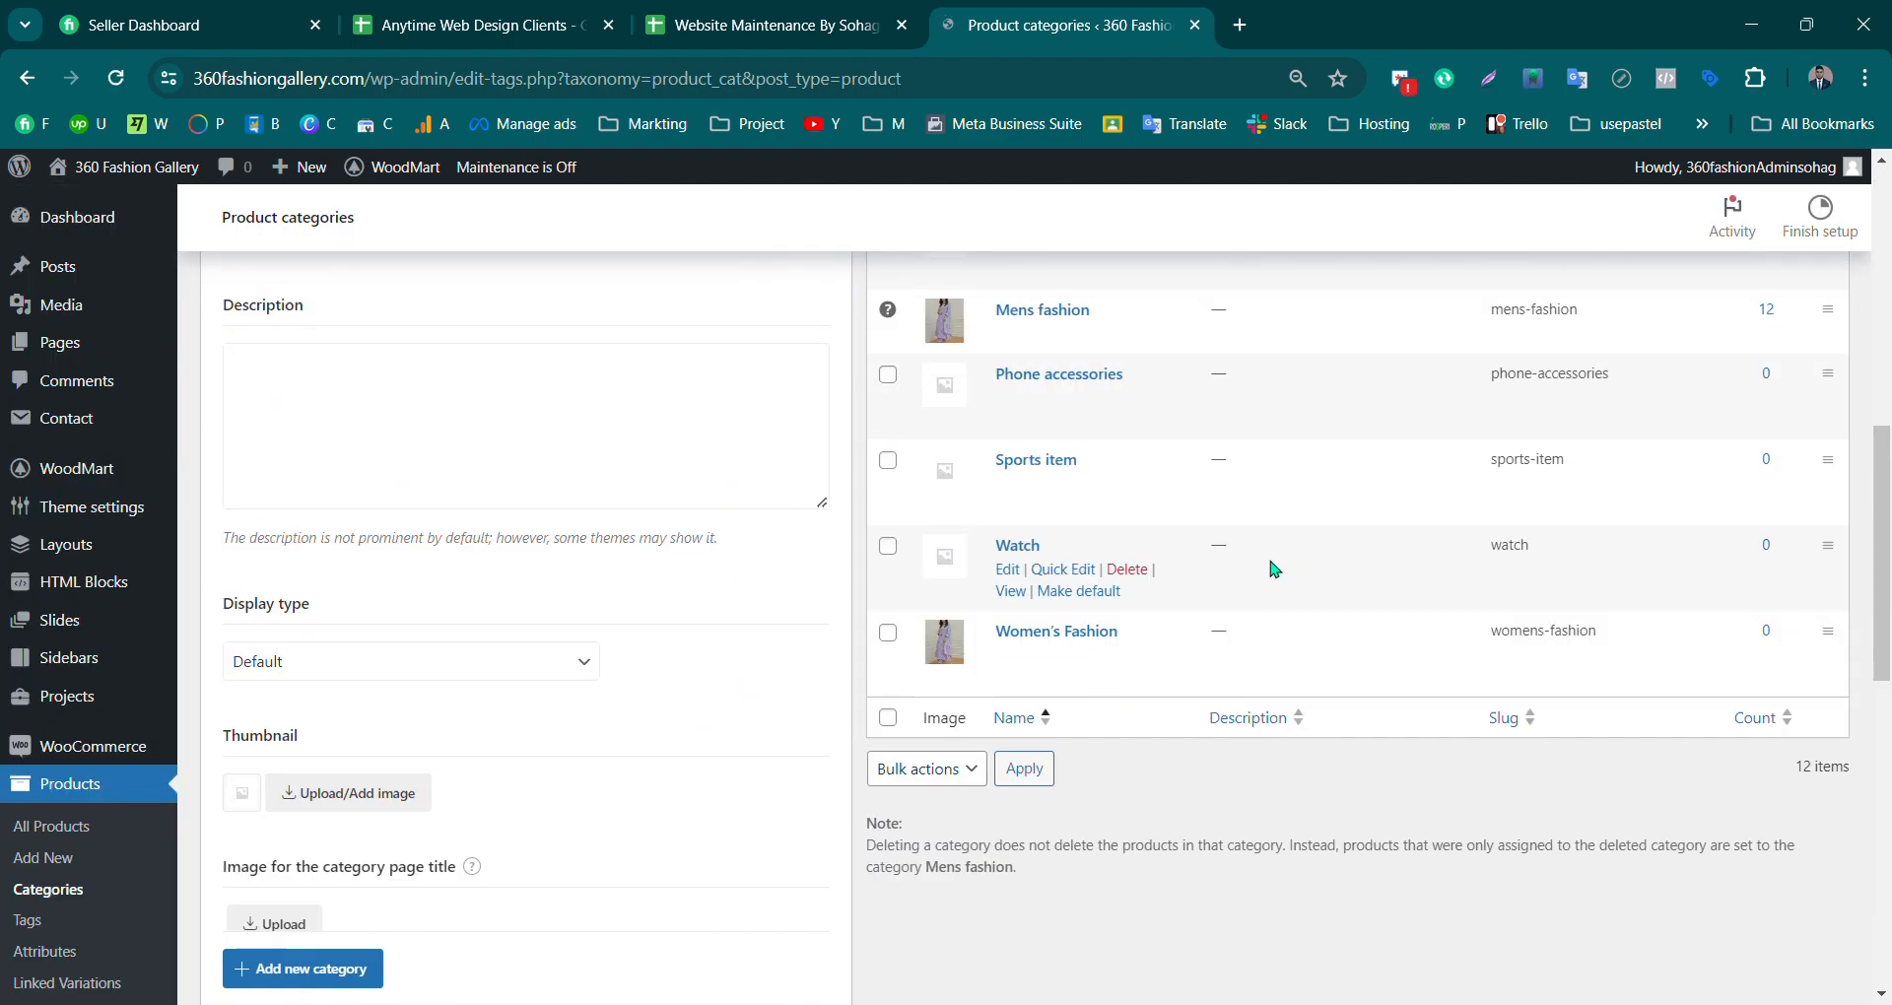
Step: Review the existing product categories and the fields for adding a new category
{"action": "scroll", "coordinate": [1274, 570], "scroll_direction": "up", "scroll_amount": 6}
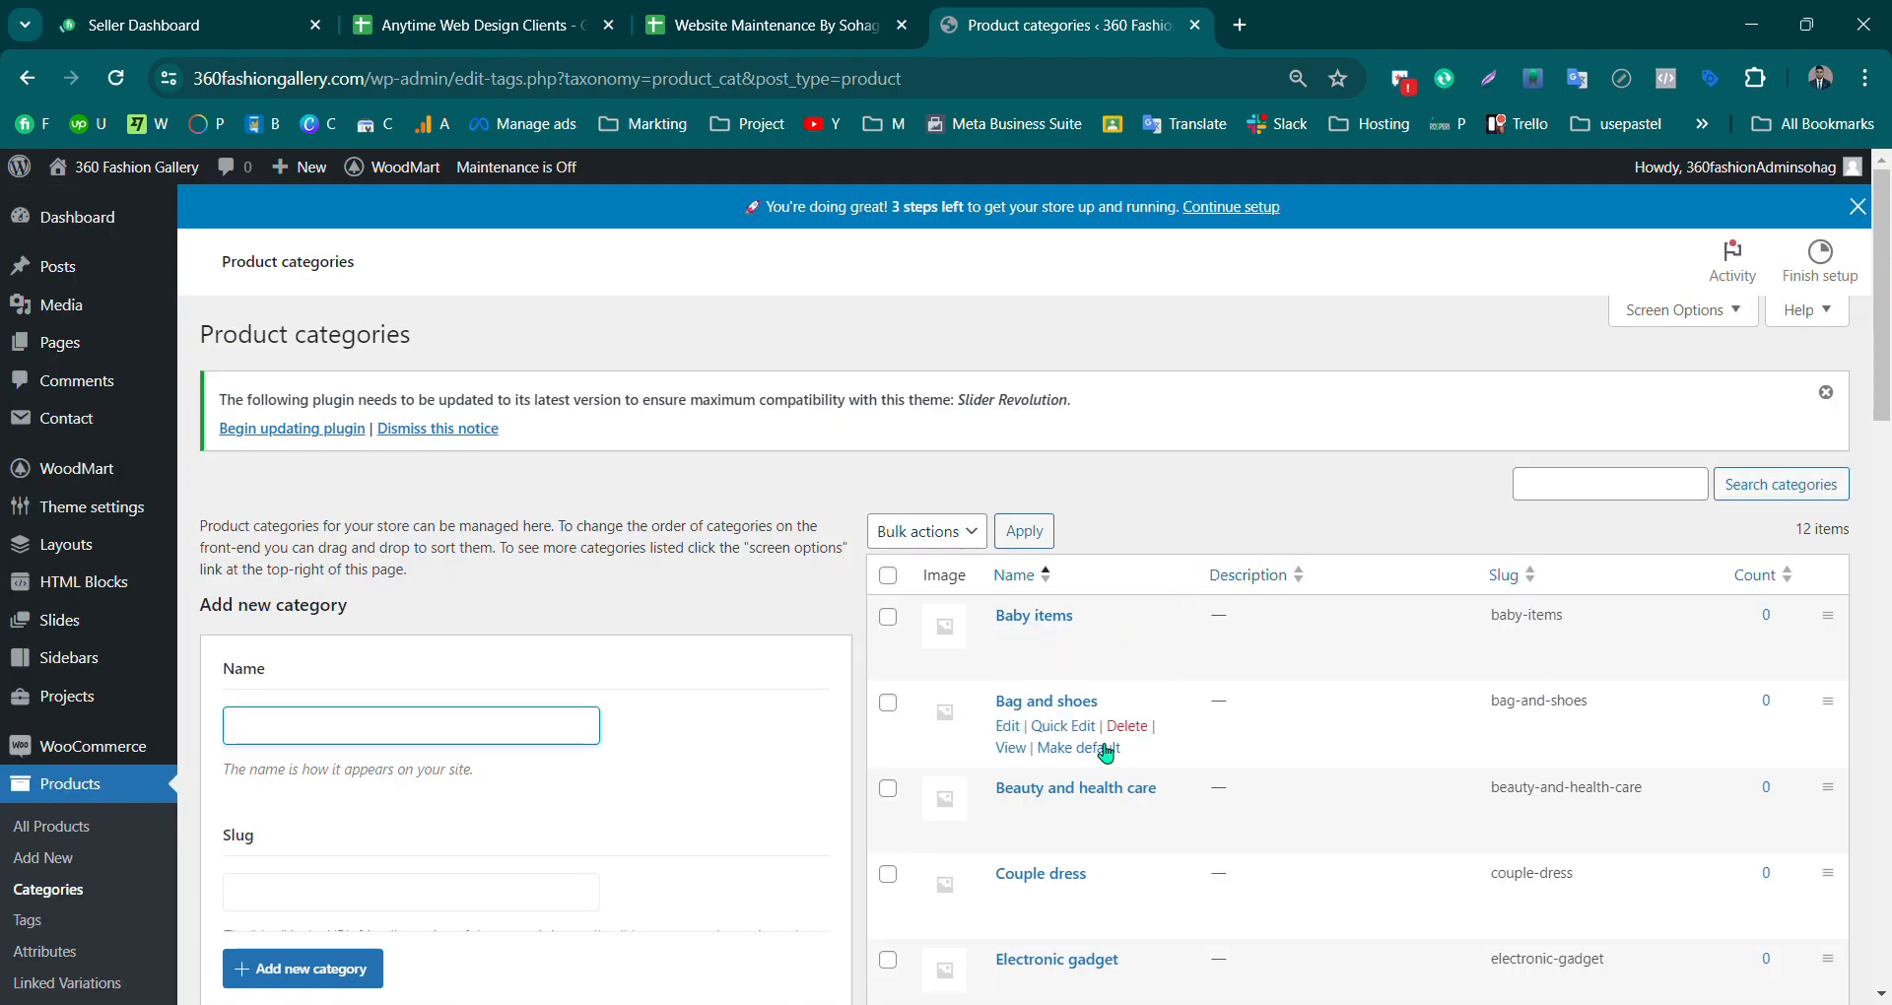
{"action": "scroll", "coordinate": [1111, 751], "scroll_direction": "down", "scroll_amount": 3}
{"action": "scroll", "coordinate": [1306, 676], "scroll_direction": "down", "scroll_amount": 6}
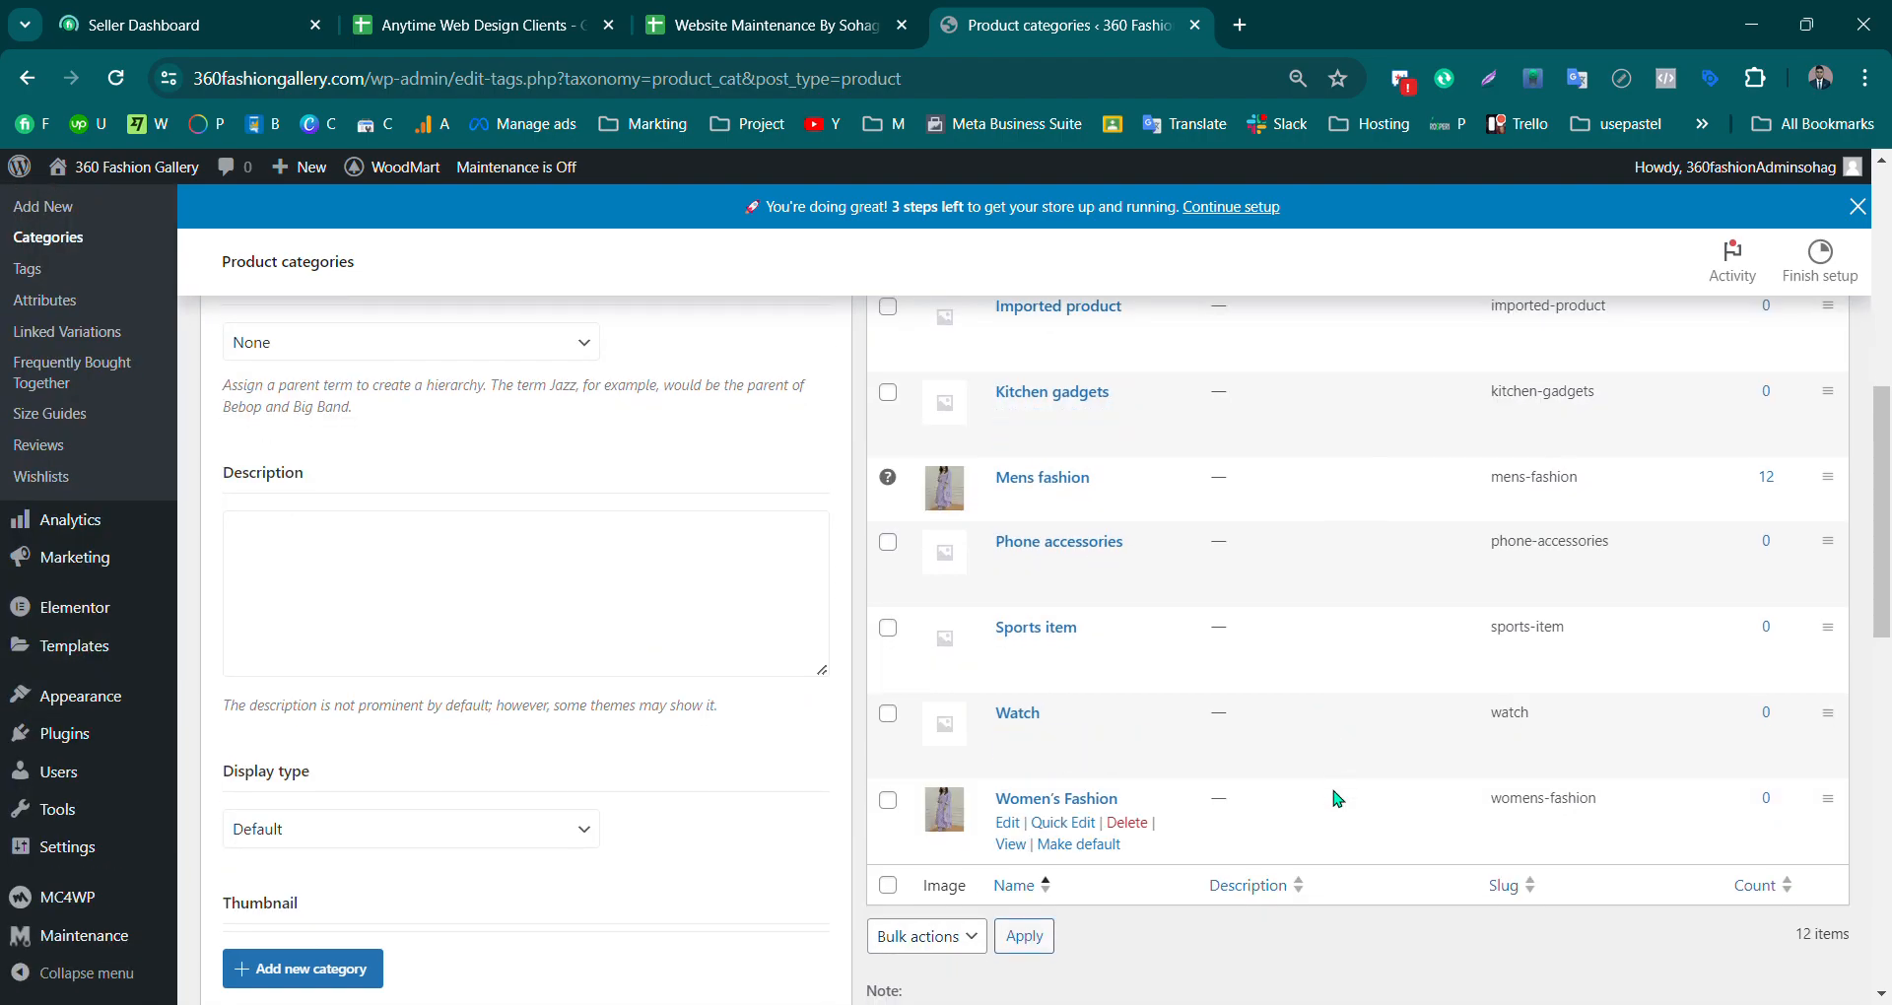
{"action": "scroll", "coordinate": [1335, 794], "scroll_direction": "up", "scroll_amount": 8}
{"action": "scroll", "coordinate": [1256, 690], "scroll_direction": "down", "scroll_amount": 1}
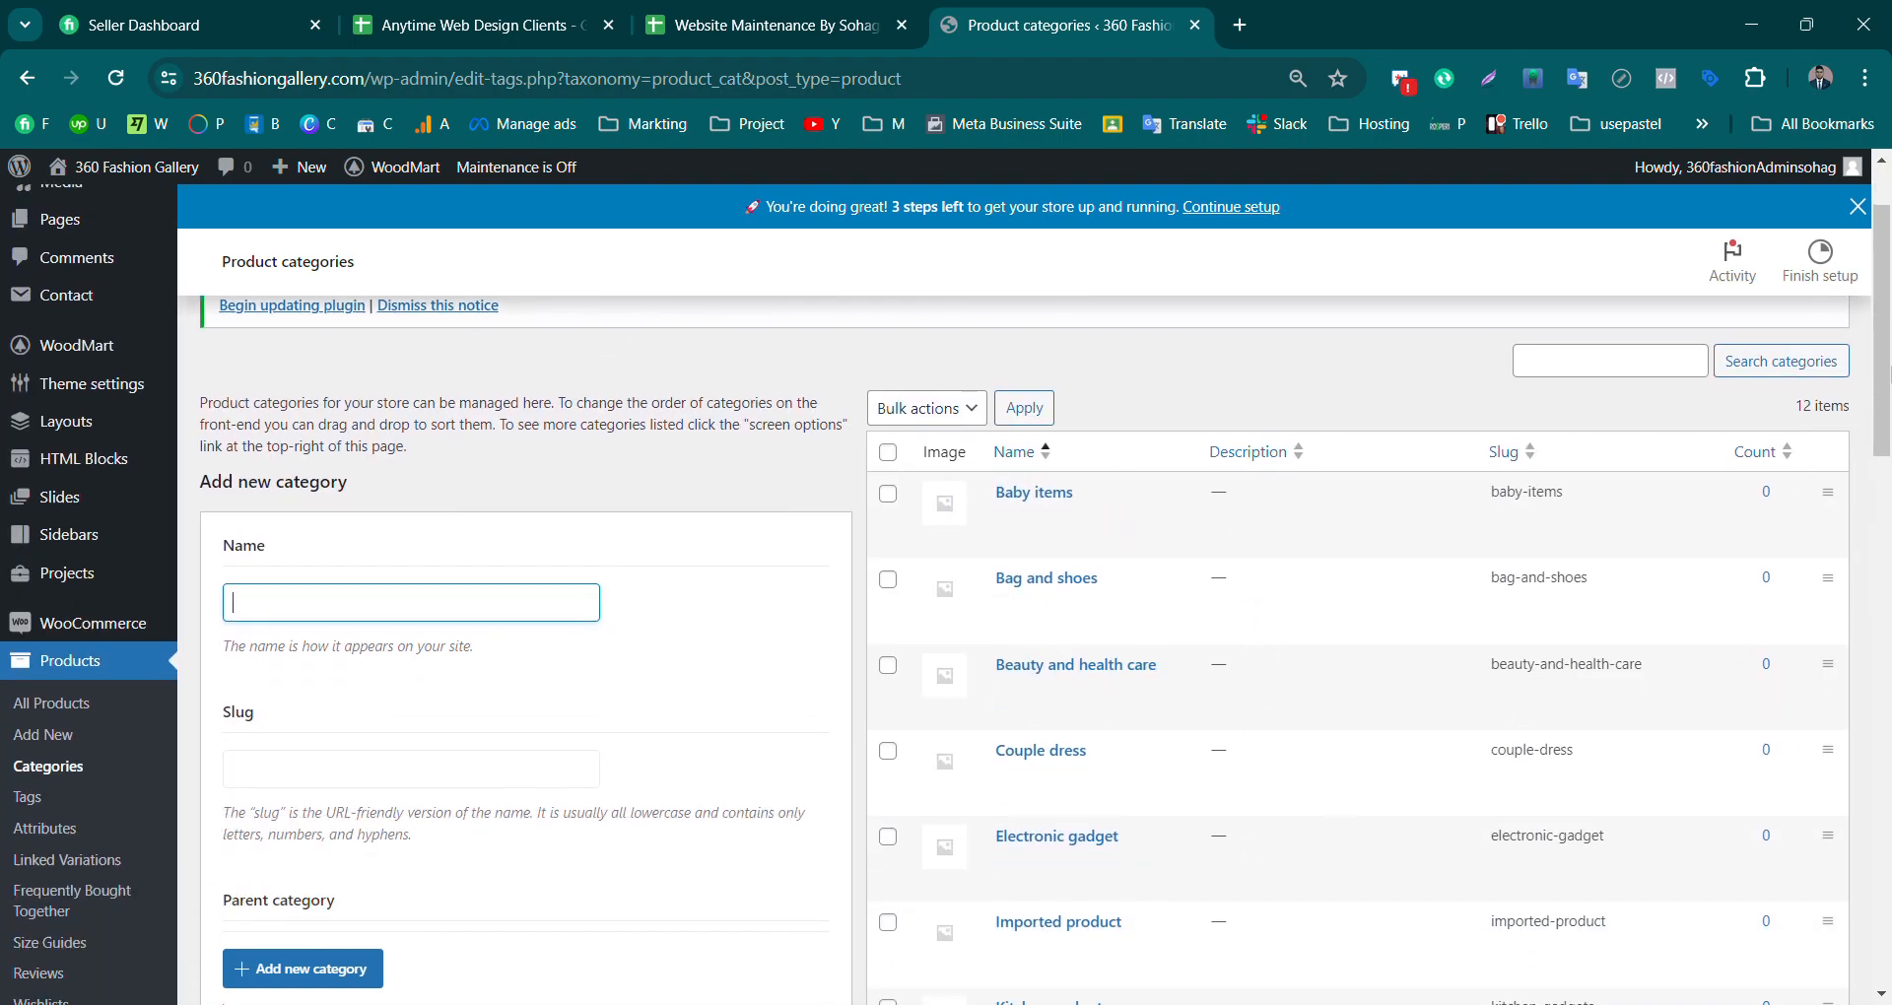
{"action": "scroll", "coordinate": [1885, 255], "scroll_direction": "down", "scroll_amount": 1}
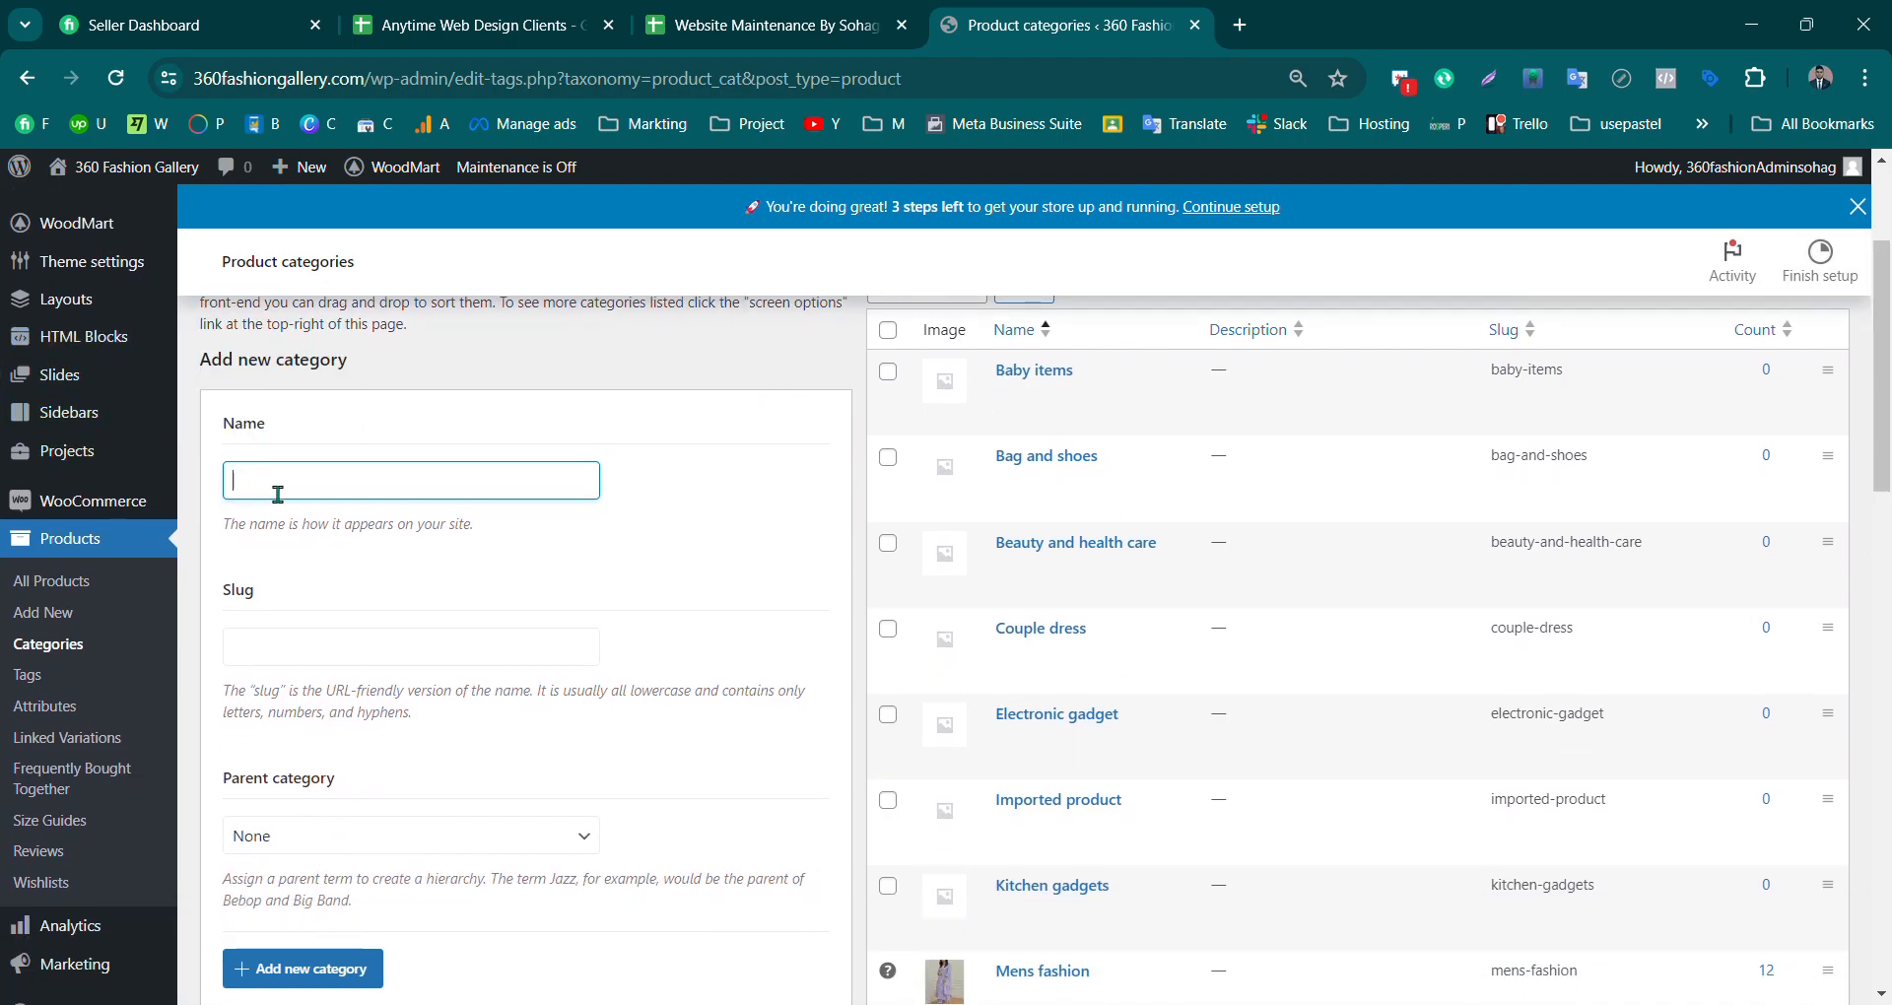
{"action": "left_click", "coordinate": [294, 624]}
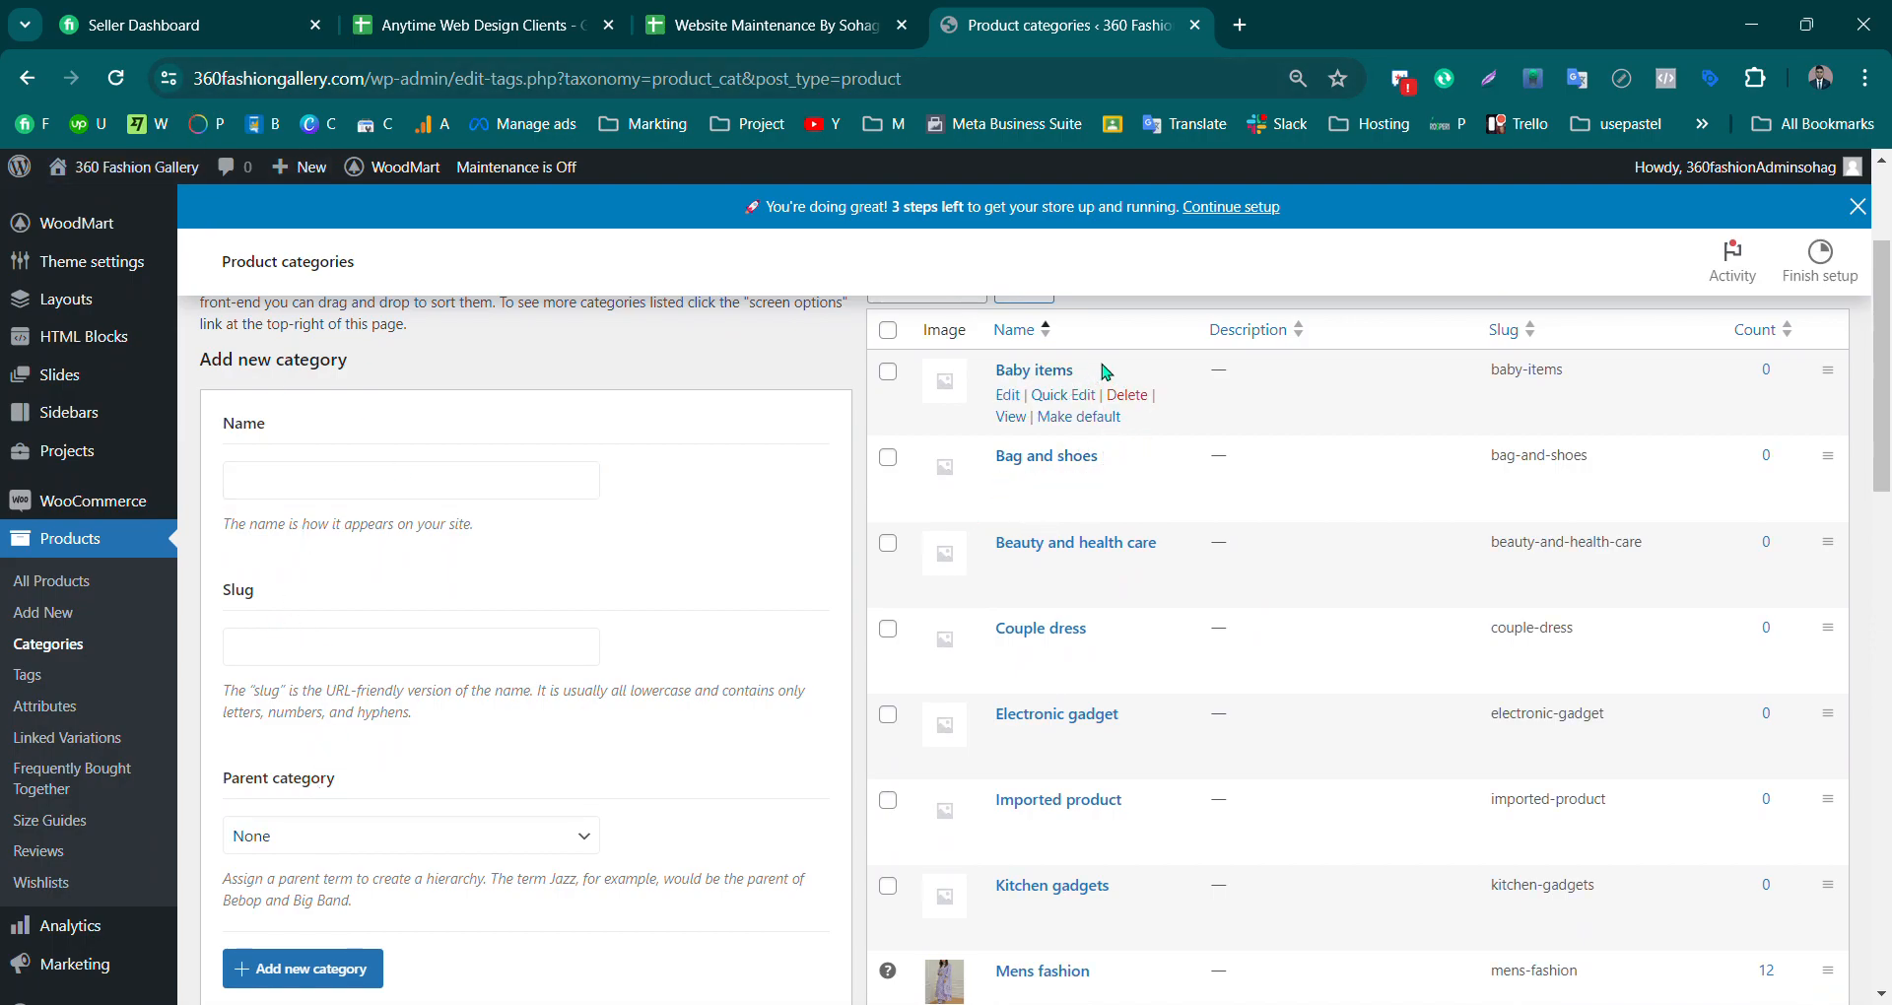
Step: Copy the existing category name "Baby items" into both the name and slug of a new category
{"action": "left_click_drag", "start_coordinate": [1106, 372], "coordinate": [983, 380]}
{"action": "key", "text": "ctrl+c"}
{"action": "left_click", "coordinate": [273, 500]}
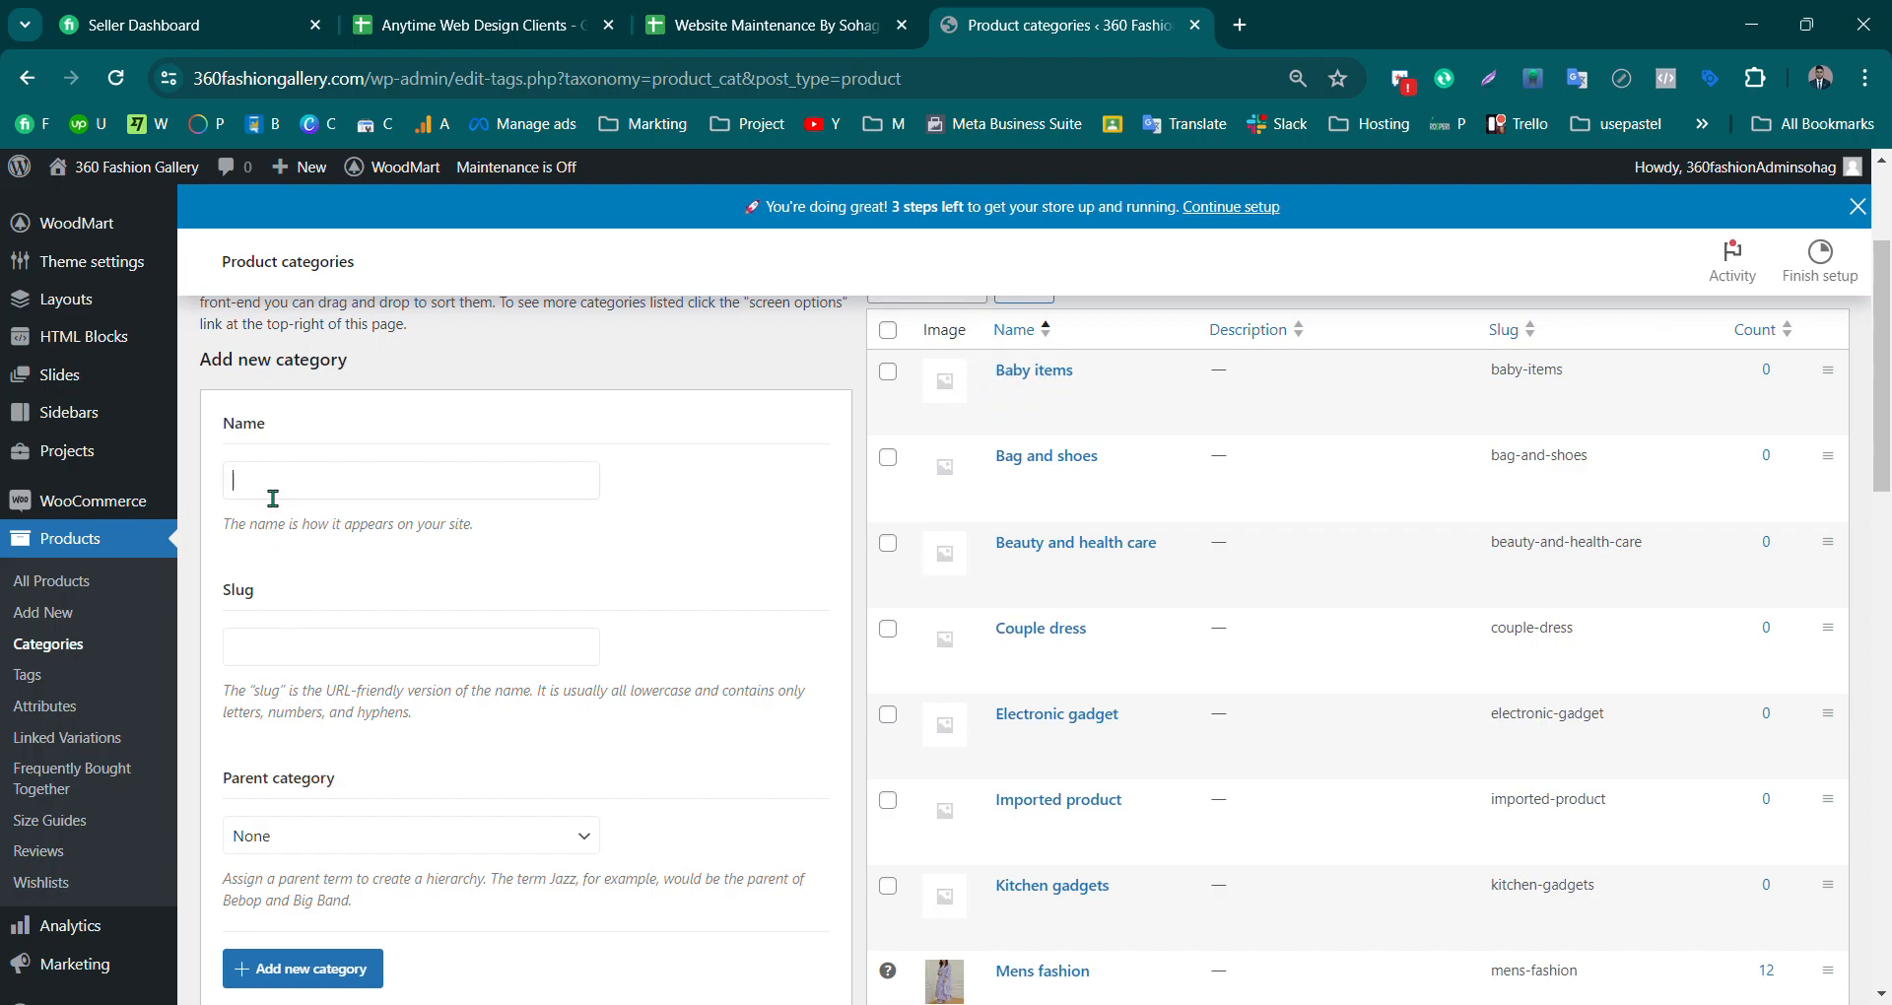
{"action": "key", "text": "ctrl+v"}
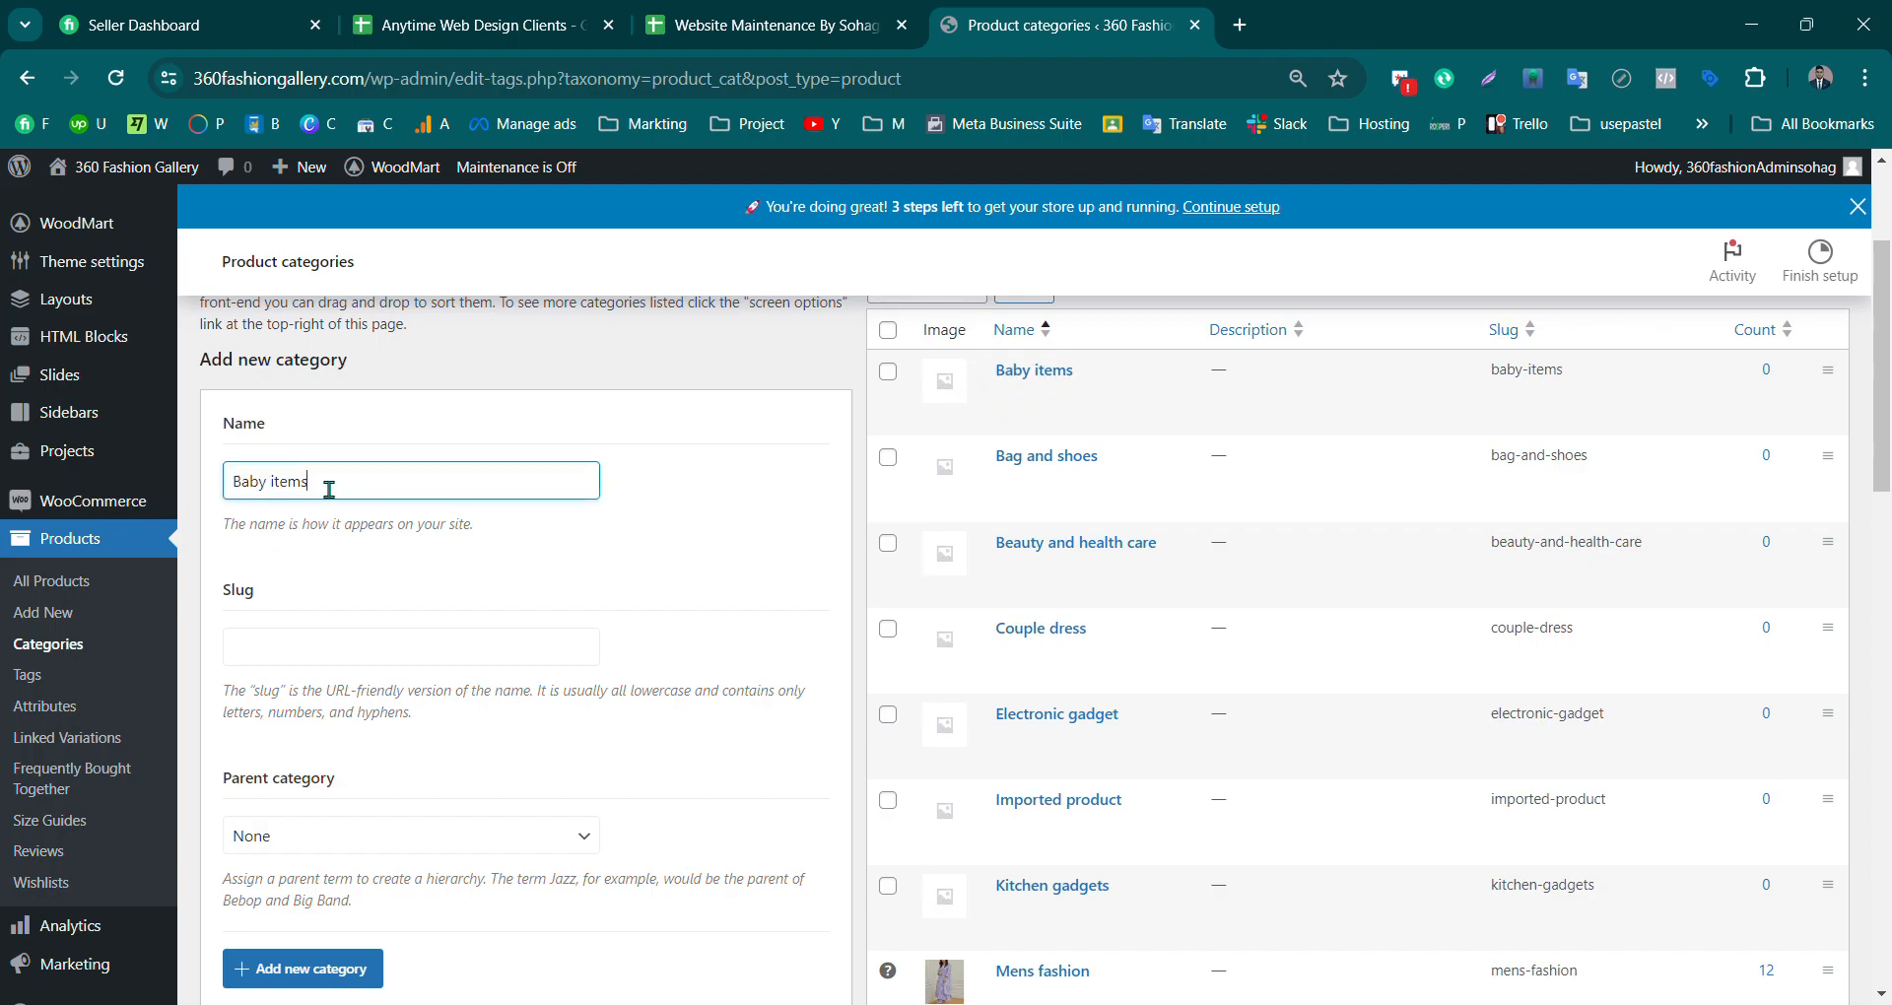
{"action": "left_click", "coordinate": [335, 649]}
{"action": "key", "text": "ctrl+v"}
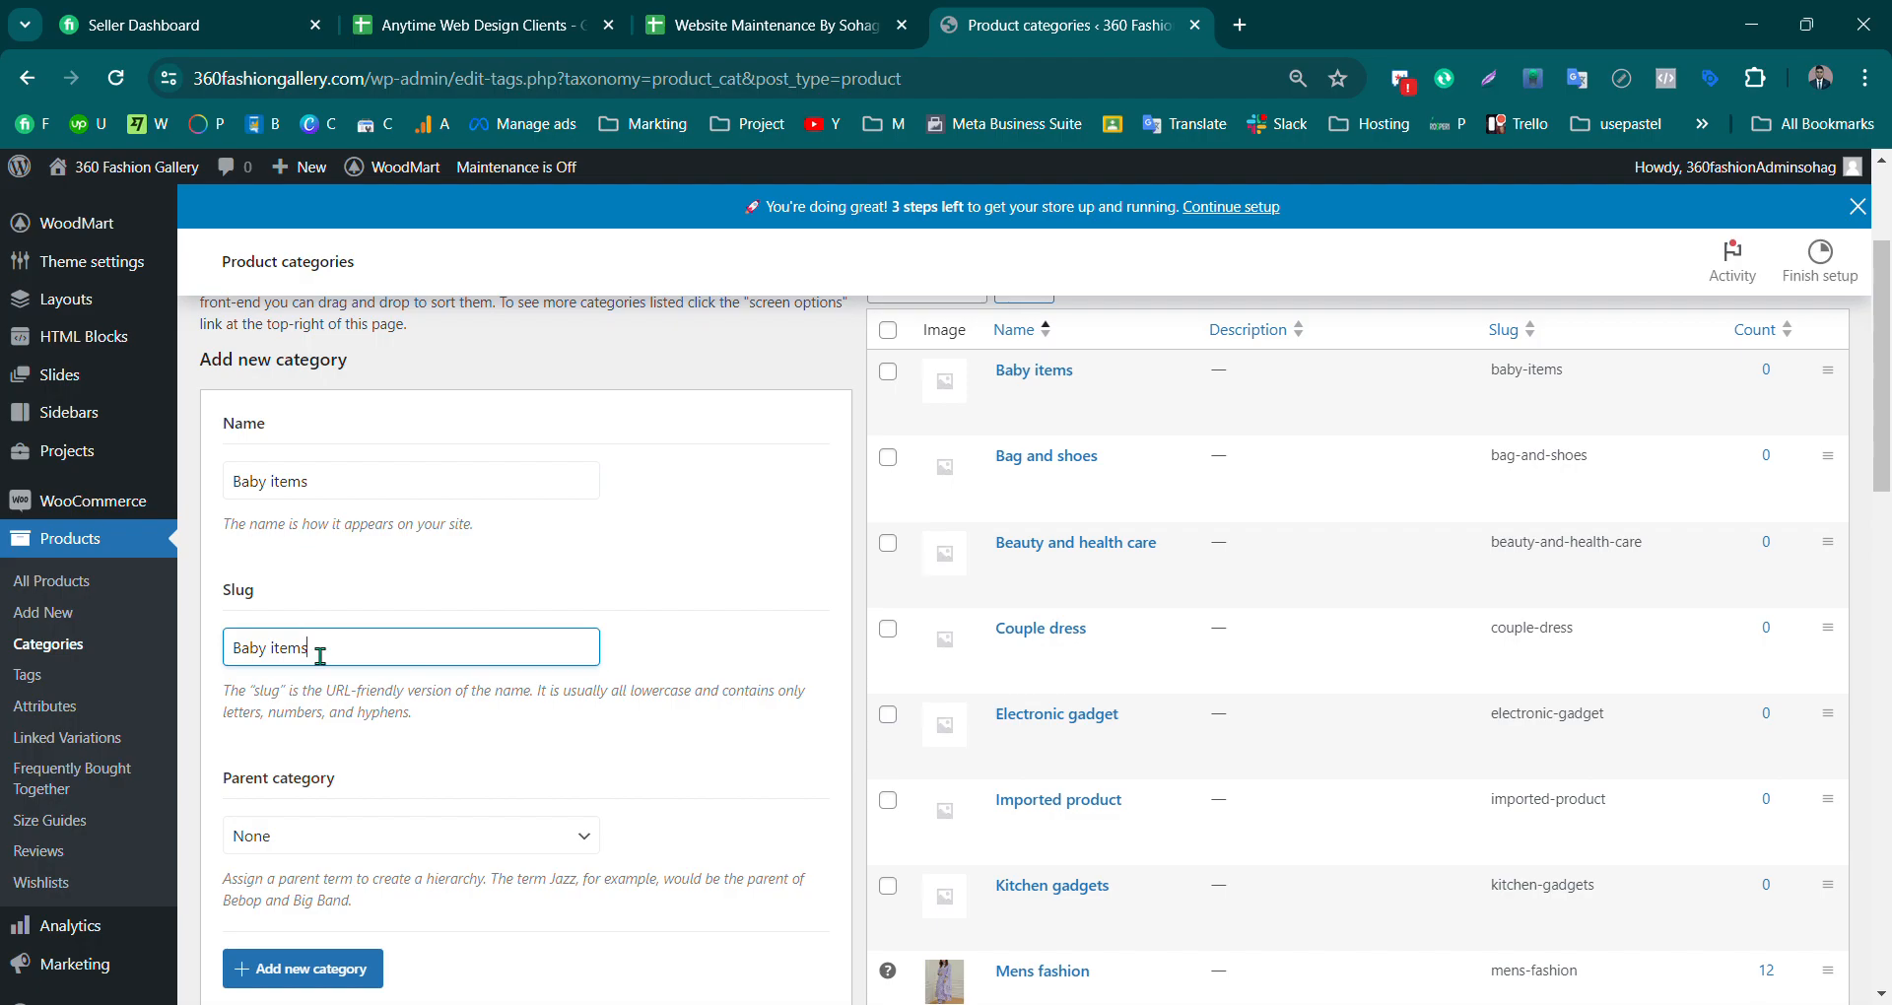
Step: Change the new category's slug to "Baby itemsr", set its parent to Baby items, and add it
{"action": "scroll", "coordinate": [320, 655], "scroll_direction": "down", "scroll_amount": 3}
{"action": "scroll", "coordinate": [305, 583], "scroll_direction": "up", "scroll_amount": 1}
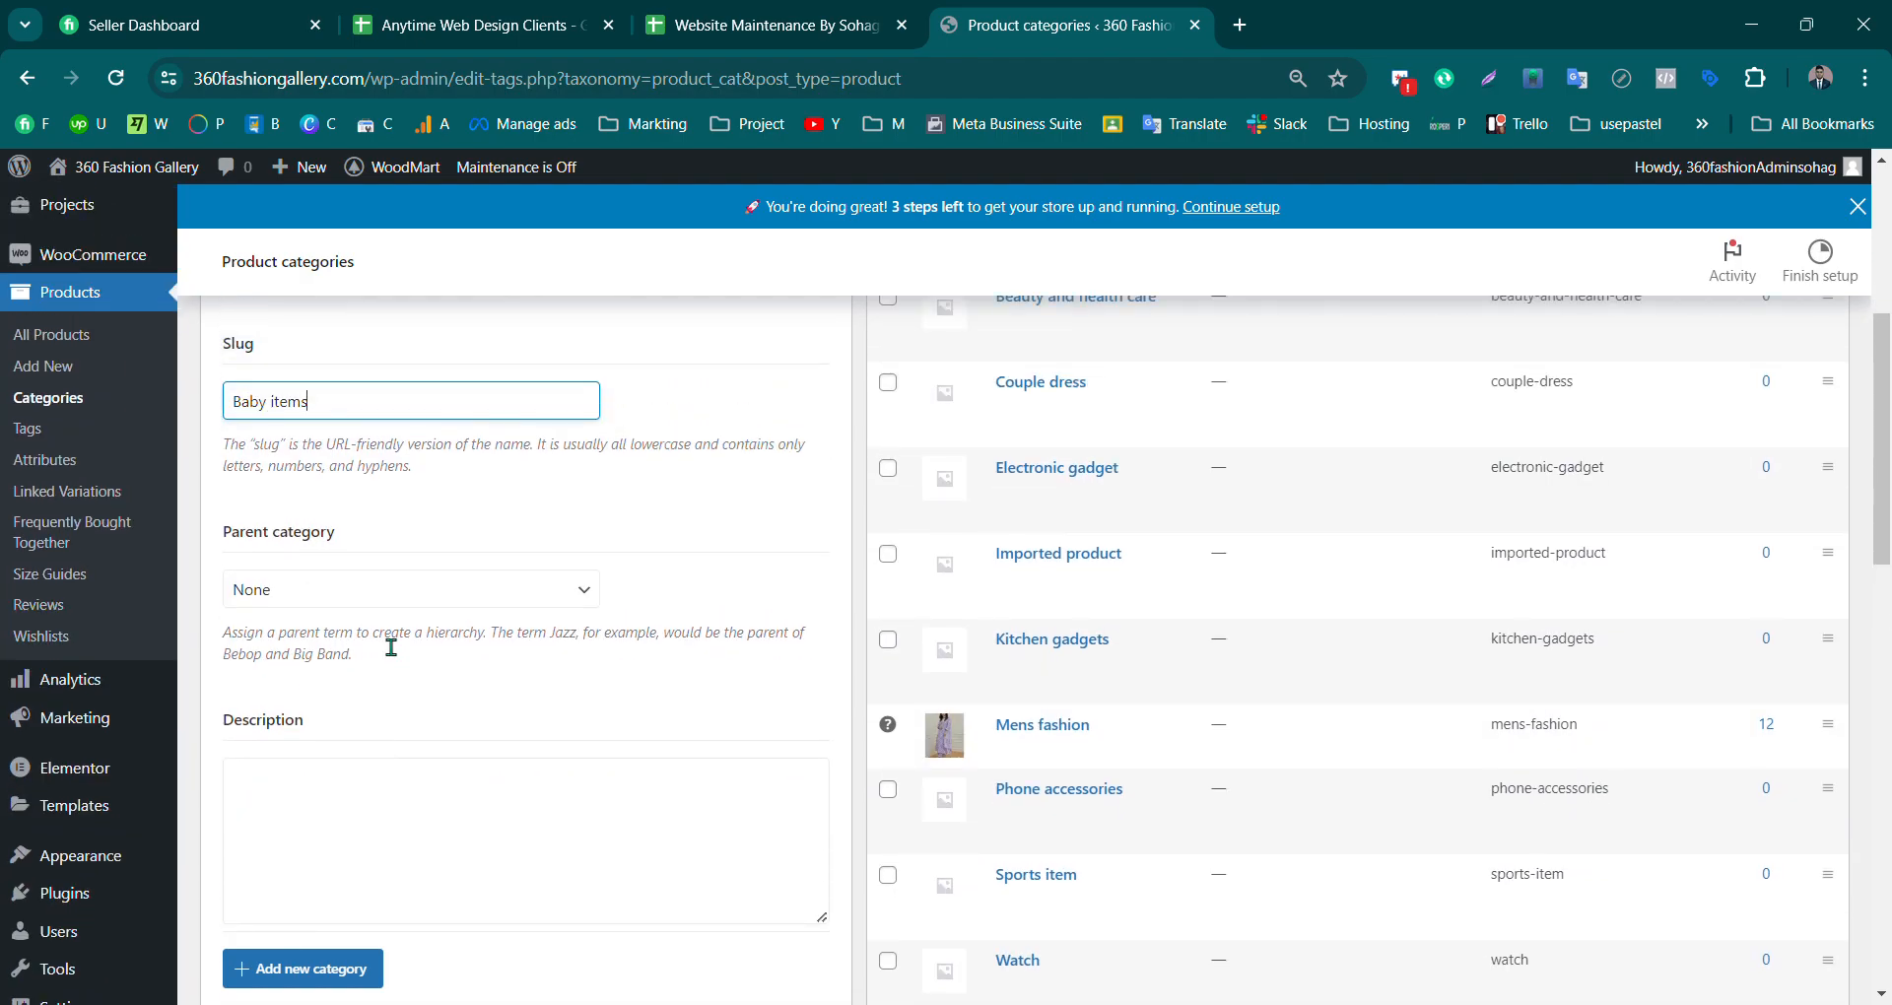
{"action": "scroll", "coordinate": [1183, 524], "scroll_direction": "up", "scroll_amount": 4}
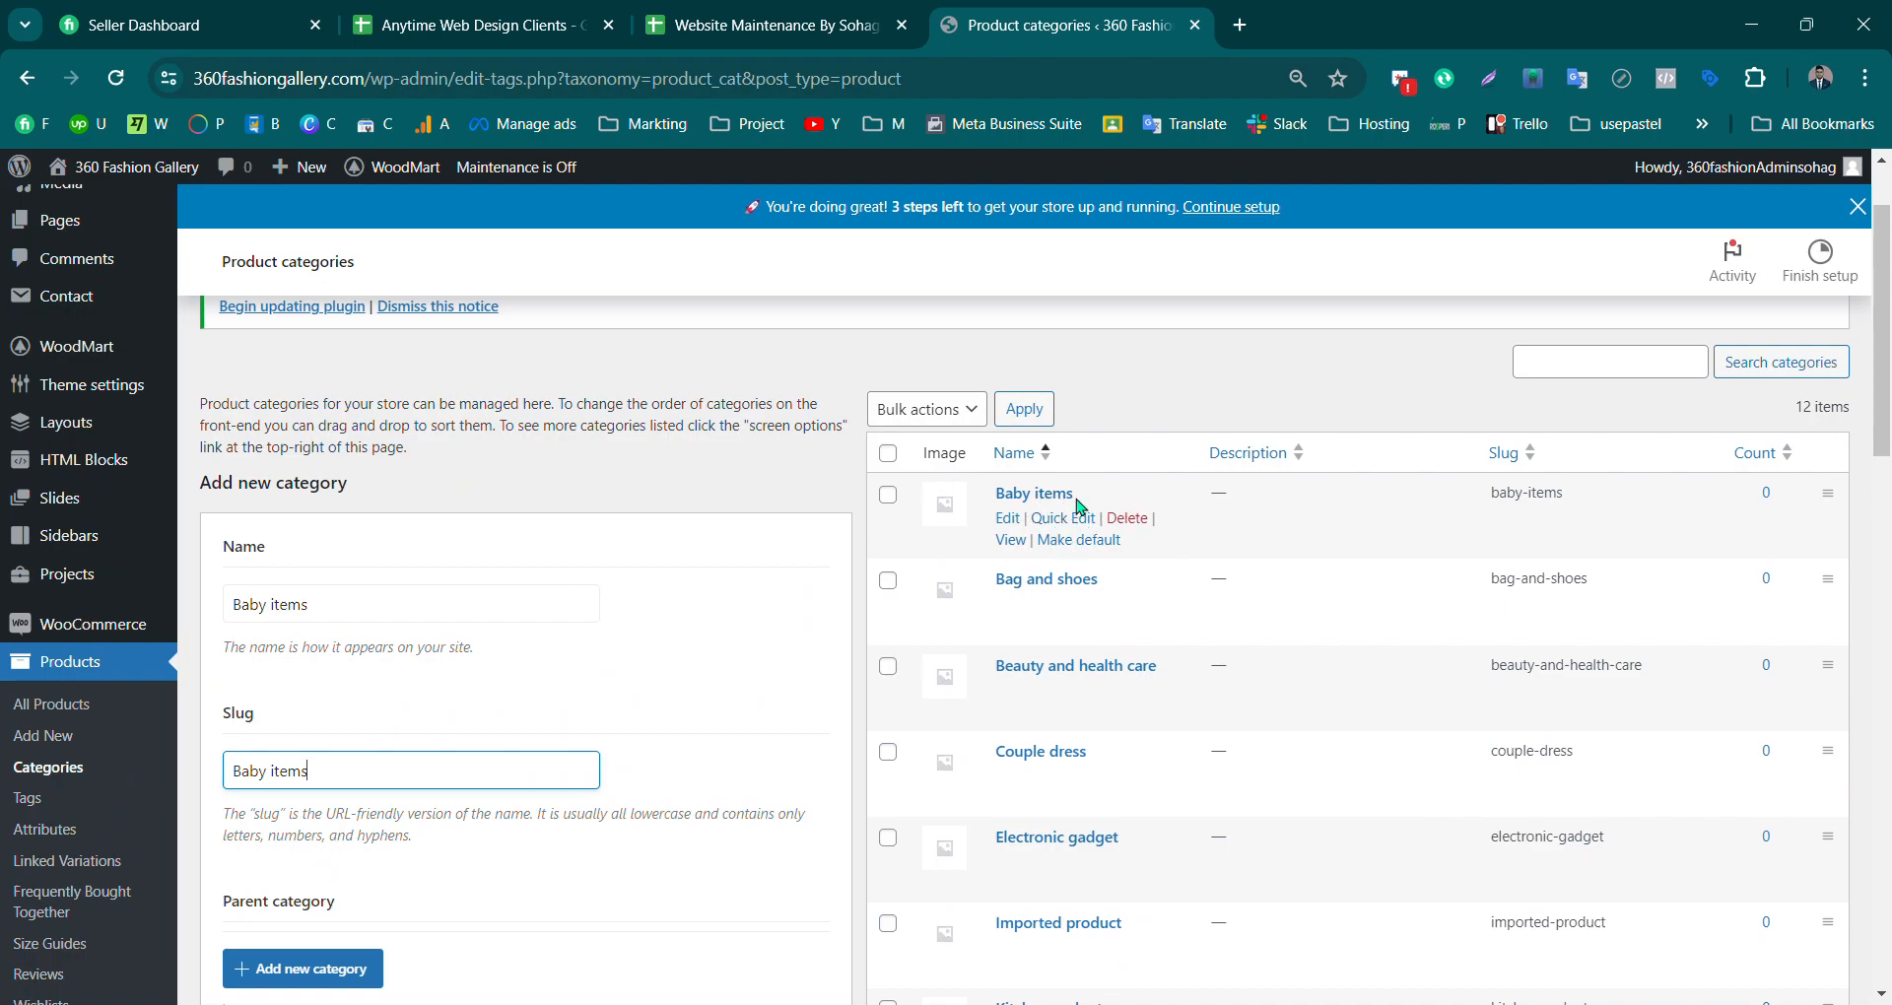
{"action": "scroll", "coordinate": [388, 641], "scroll_direction": "down", "scroll_amount": 3}
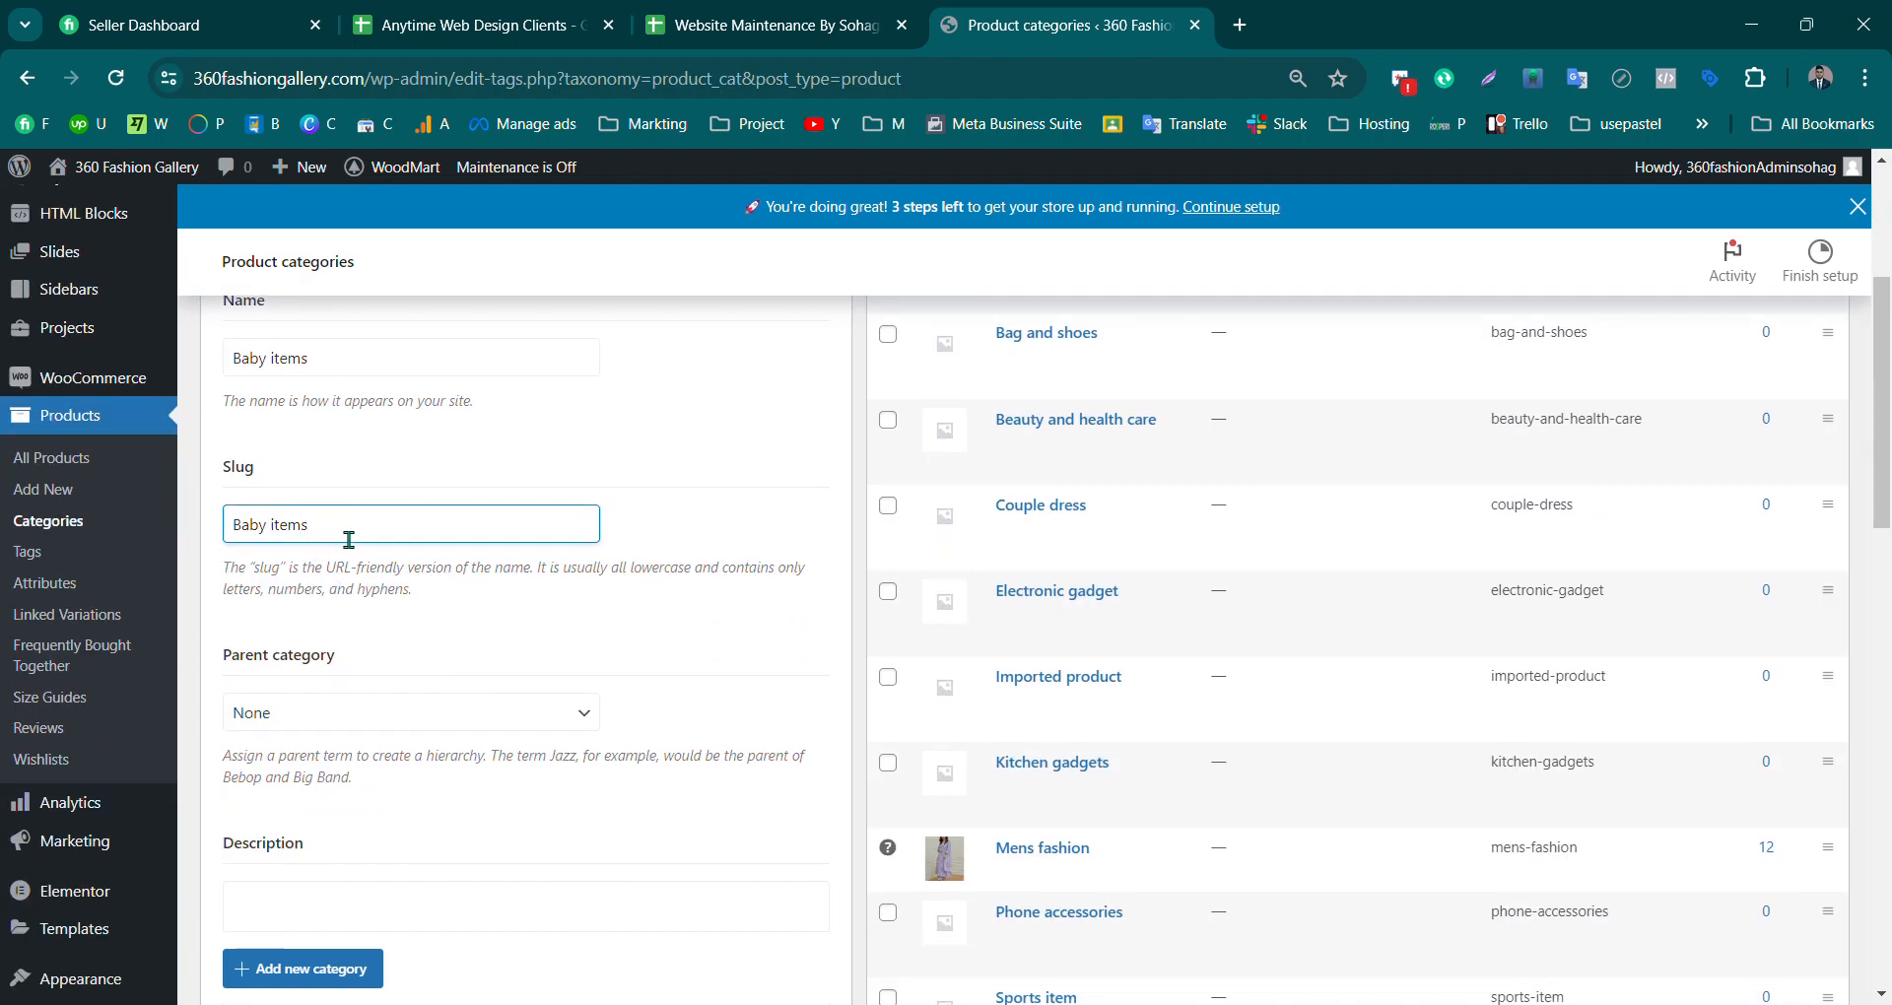
{"action": "scroll", "coordinate": [345, 591], "scroll_direction": "down", "scroll_amount": 1}
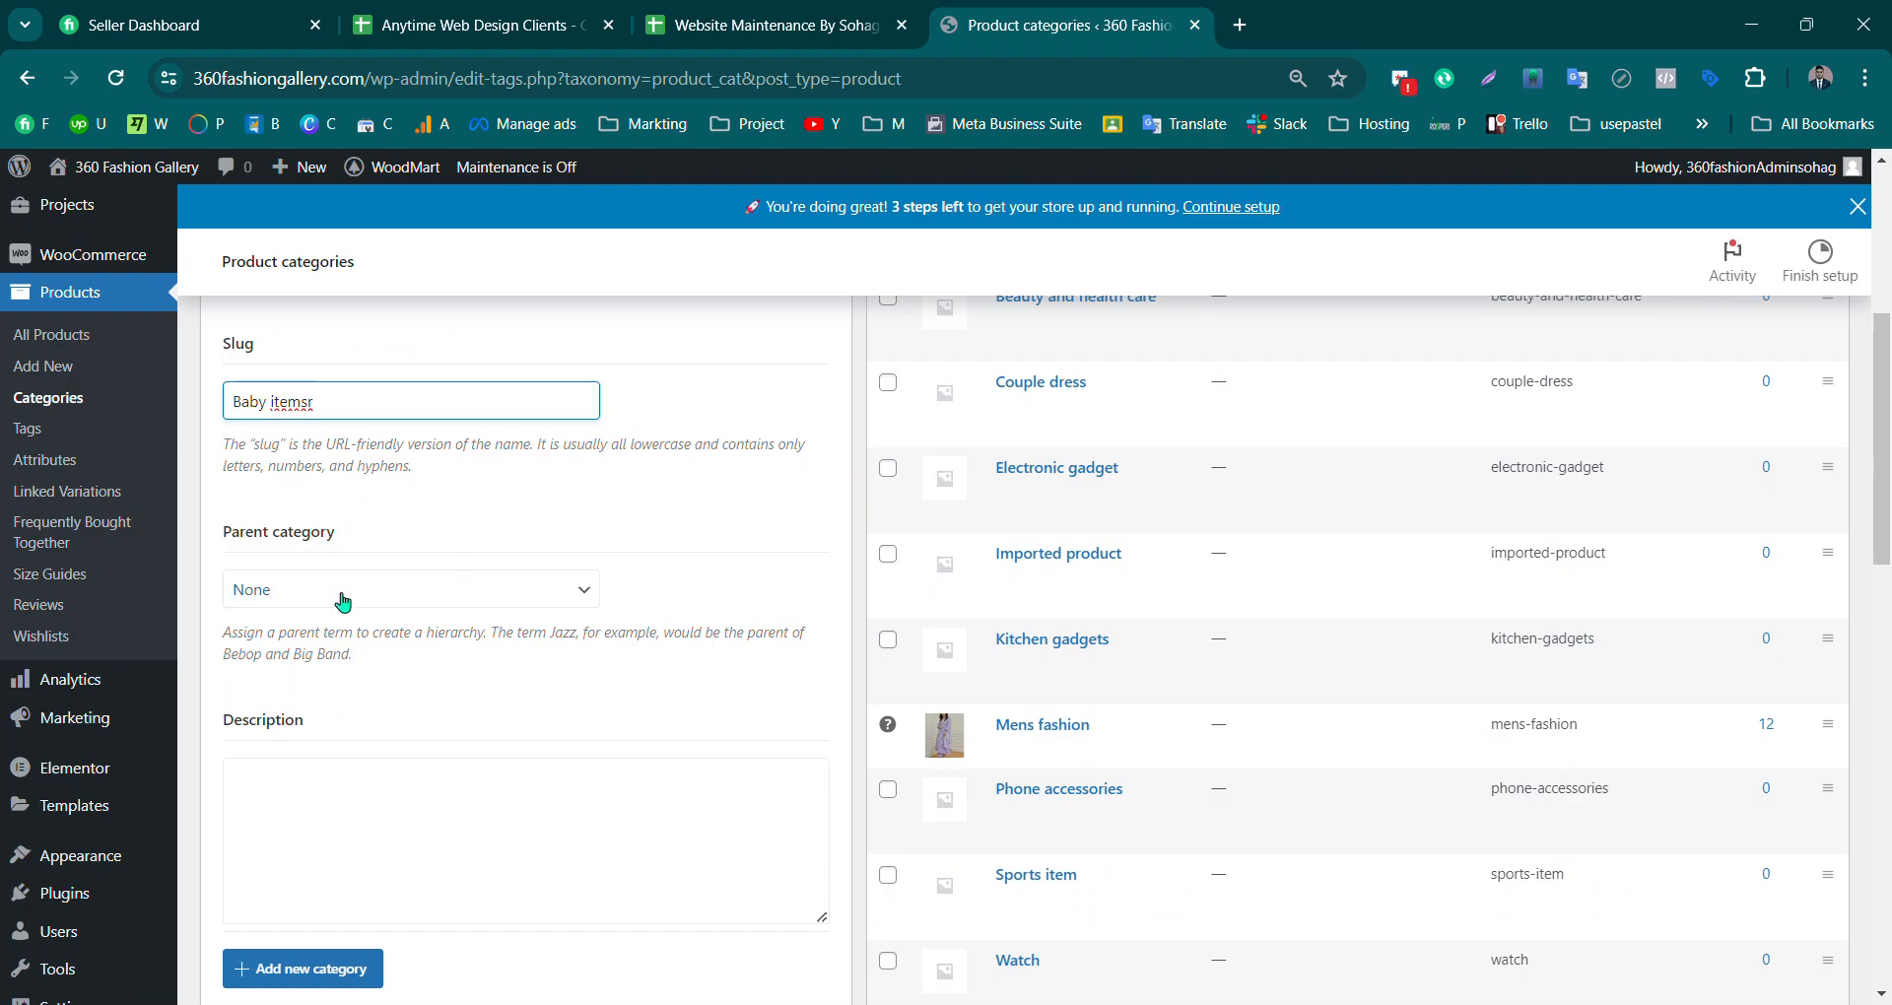
{"action": "key", "text": "Tab"}
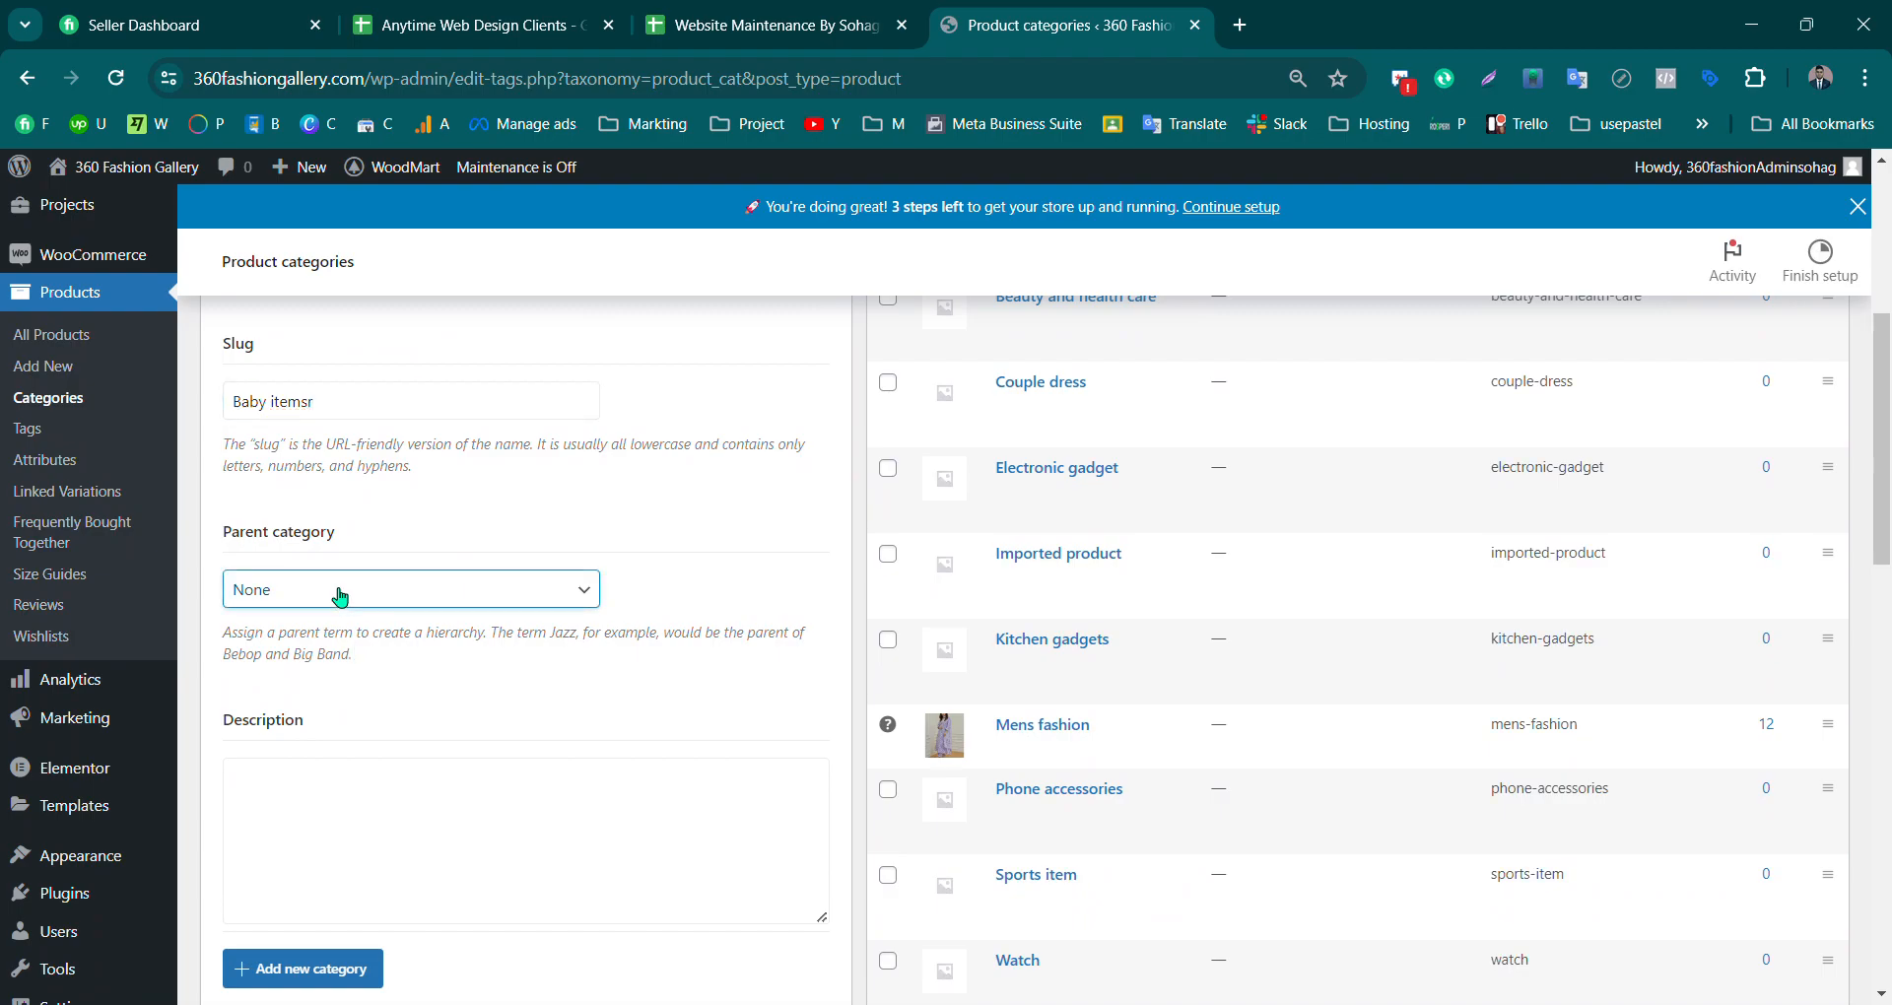
{"action": "key", "text": "Down"}
{"action": "scroll", "coordinate": [970, 500], "scroll_direction": "up", "scroll_amount": 1}
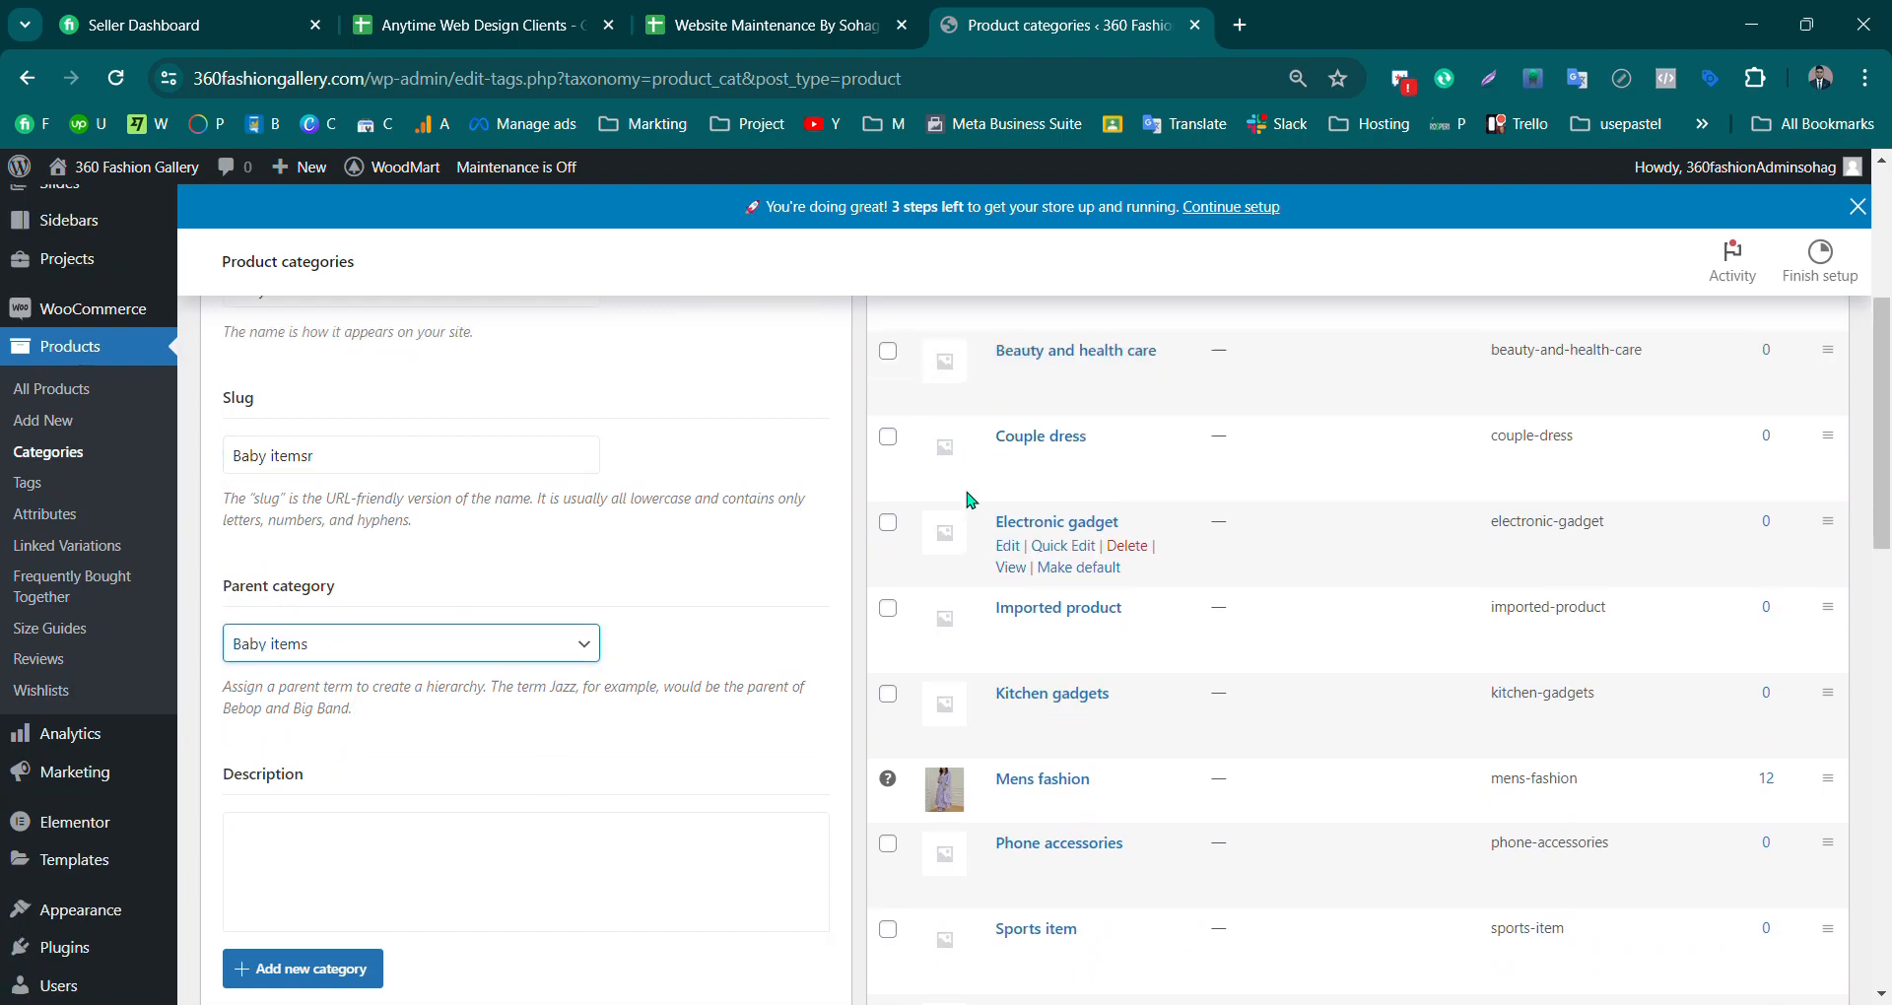
{"action": "scroll", "coordinate": [975, 493], "scroll_direction": "up", "scroll_amount": 2}
{"action": "left_click", "coordinate": [350, 970]}
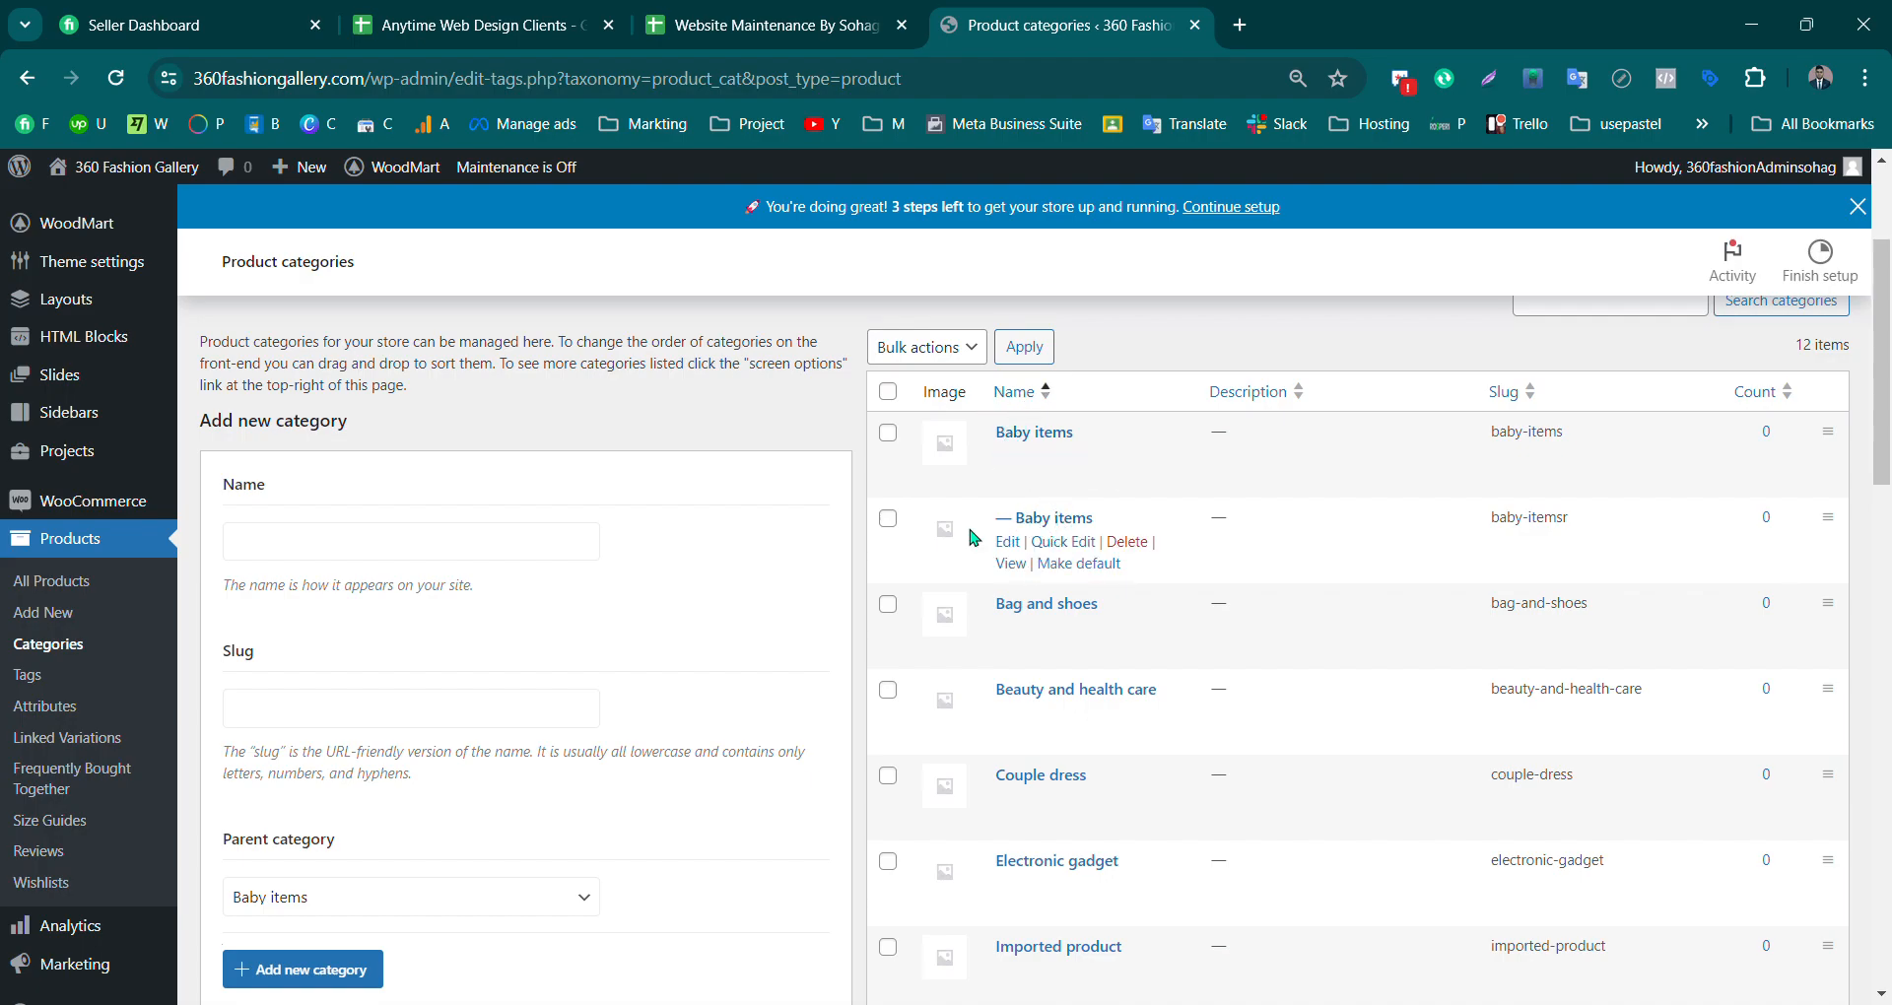
Step: Delete the nested Baby items subcategory and confirm the deletion
{"action": "left_click", "coordinate": [1128, 543]}
{"action": "left_click", "coordinate": [1047, 308]}
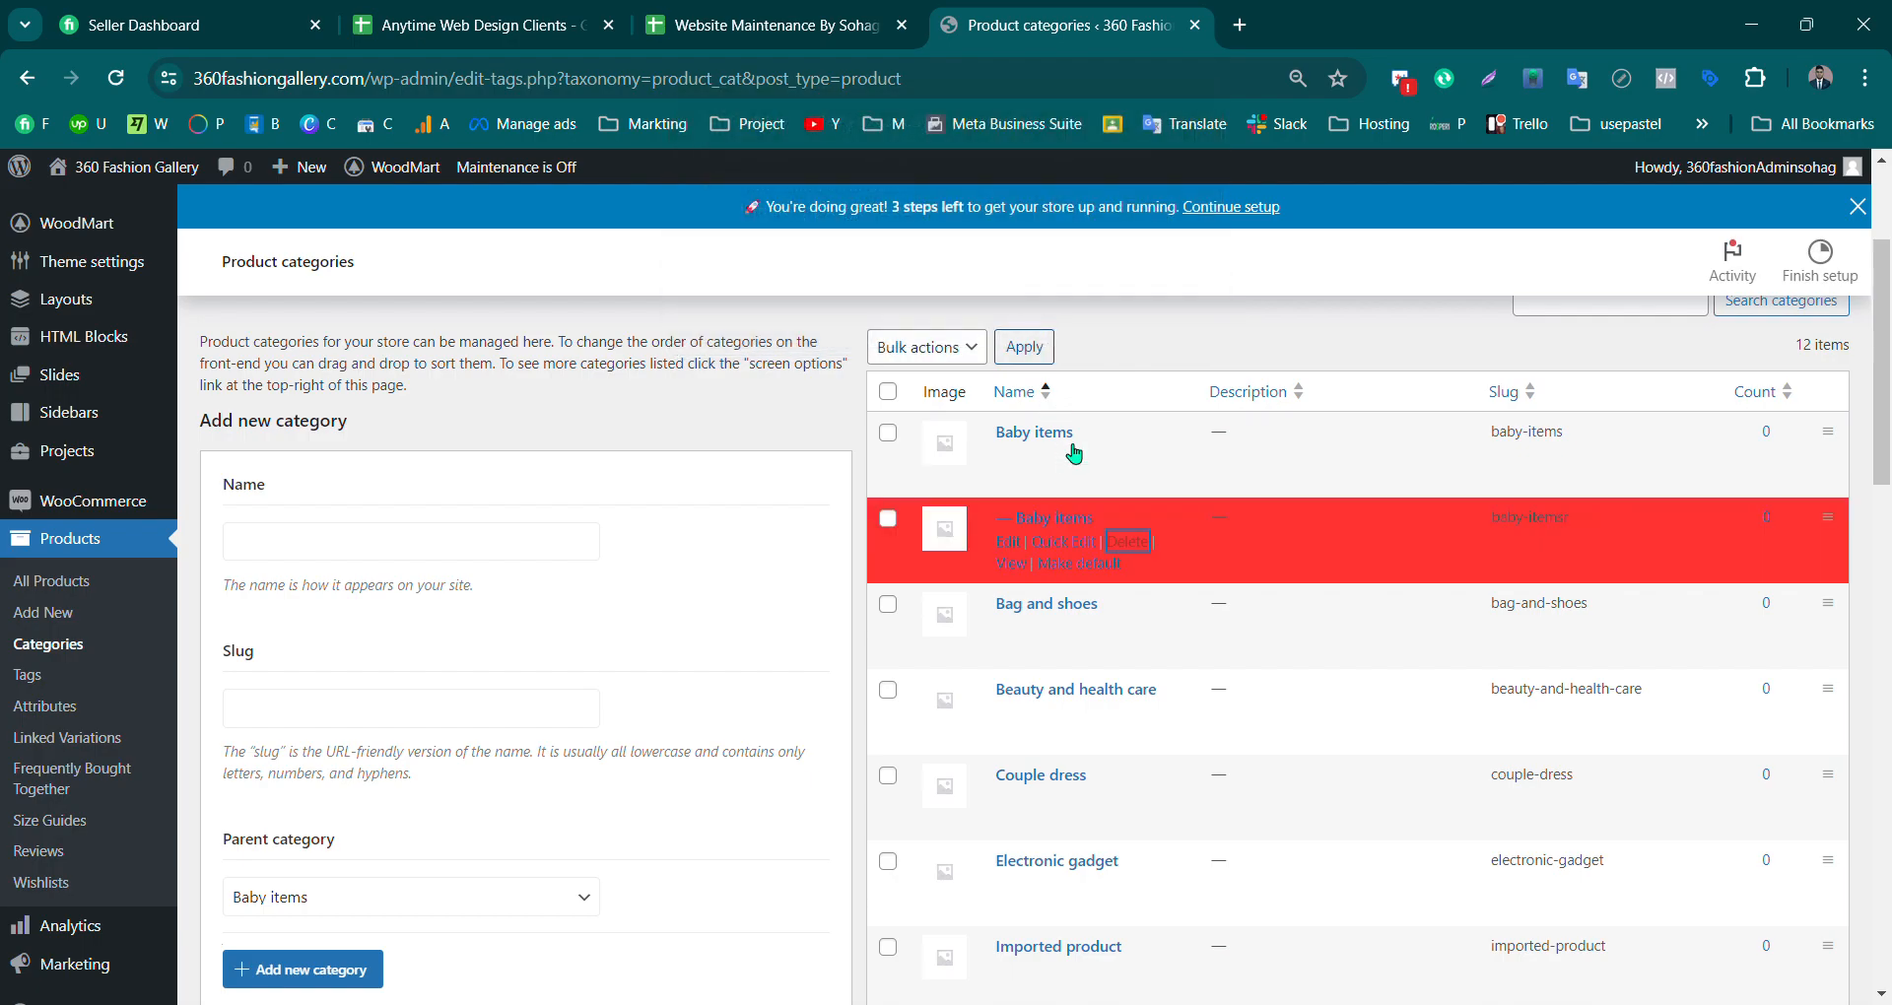
Step: Open the product attributes page and delete the Brand attribute
{"action": "scroll", "coordinate": [985, 522], "scroll_direction": "down", "scroll_amount": 1}
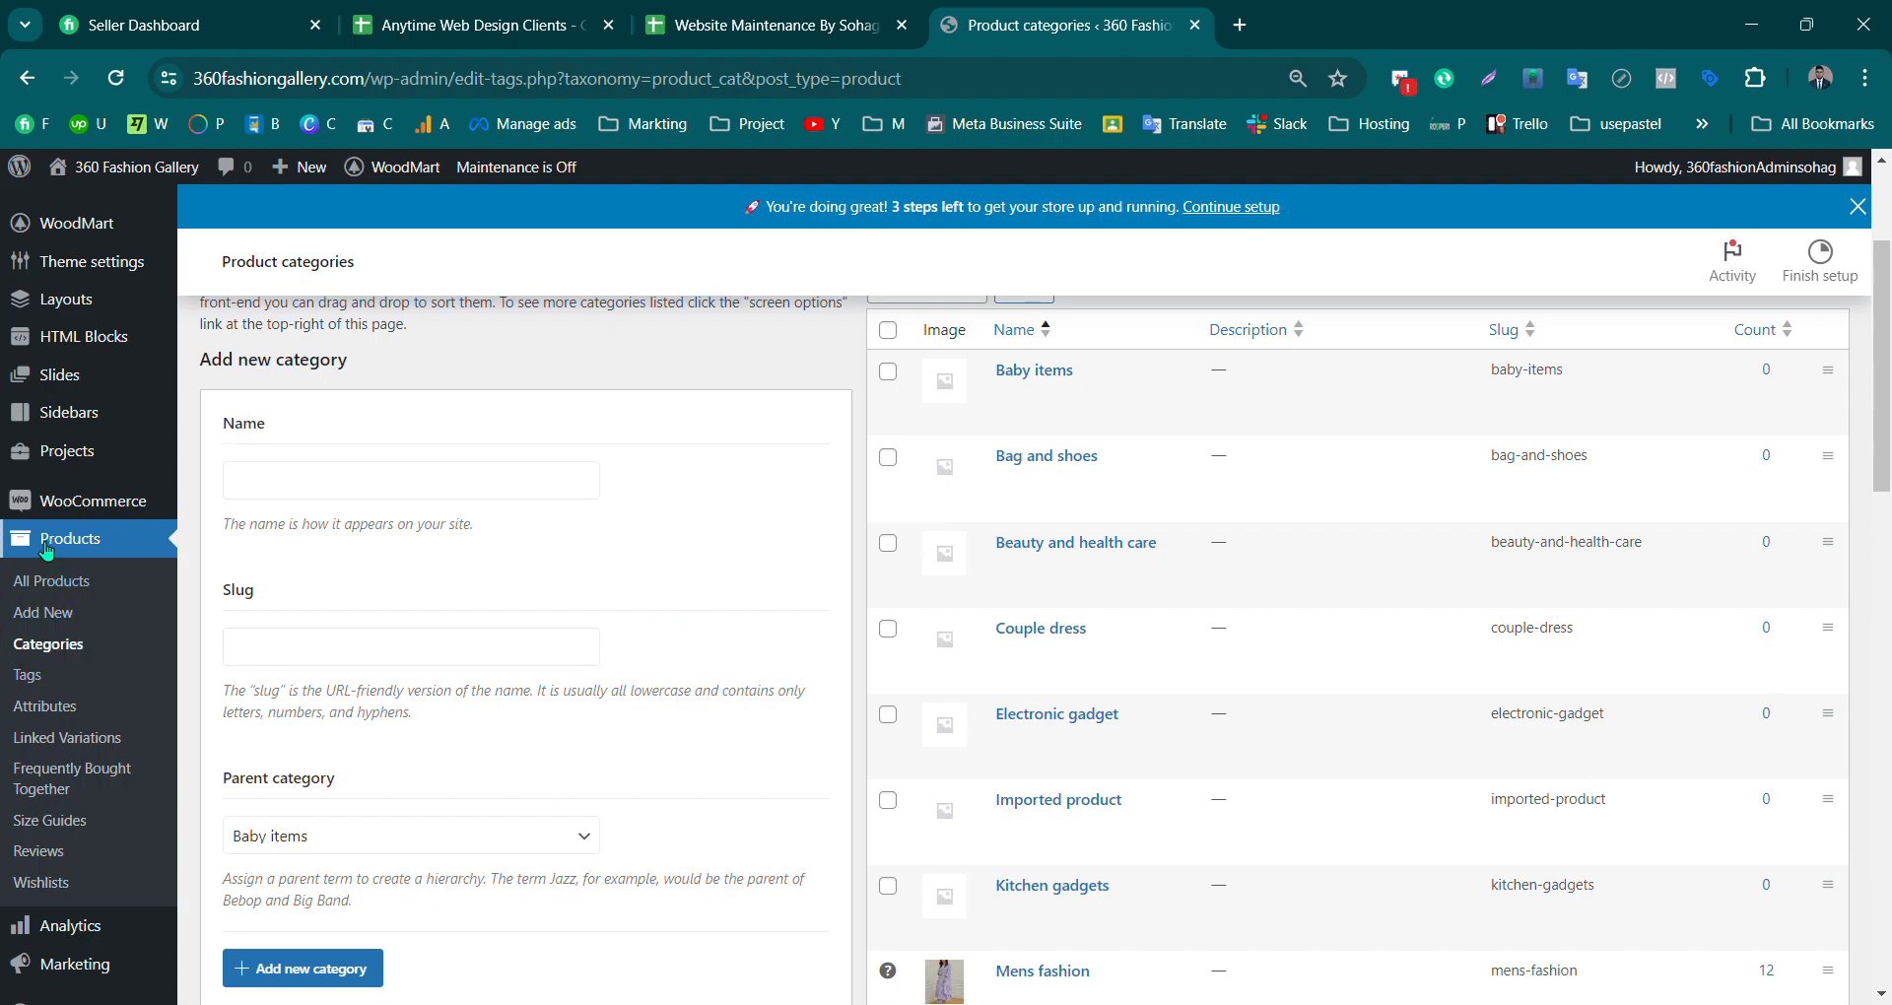
{"action": "left_click", "coordinate": [63, 713]}
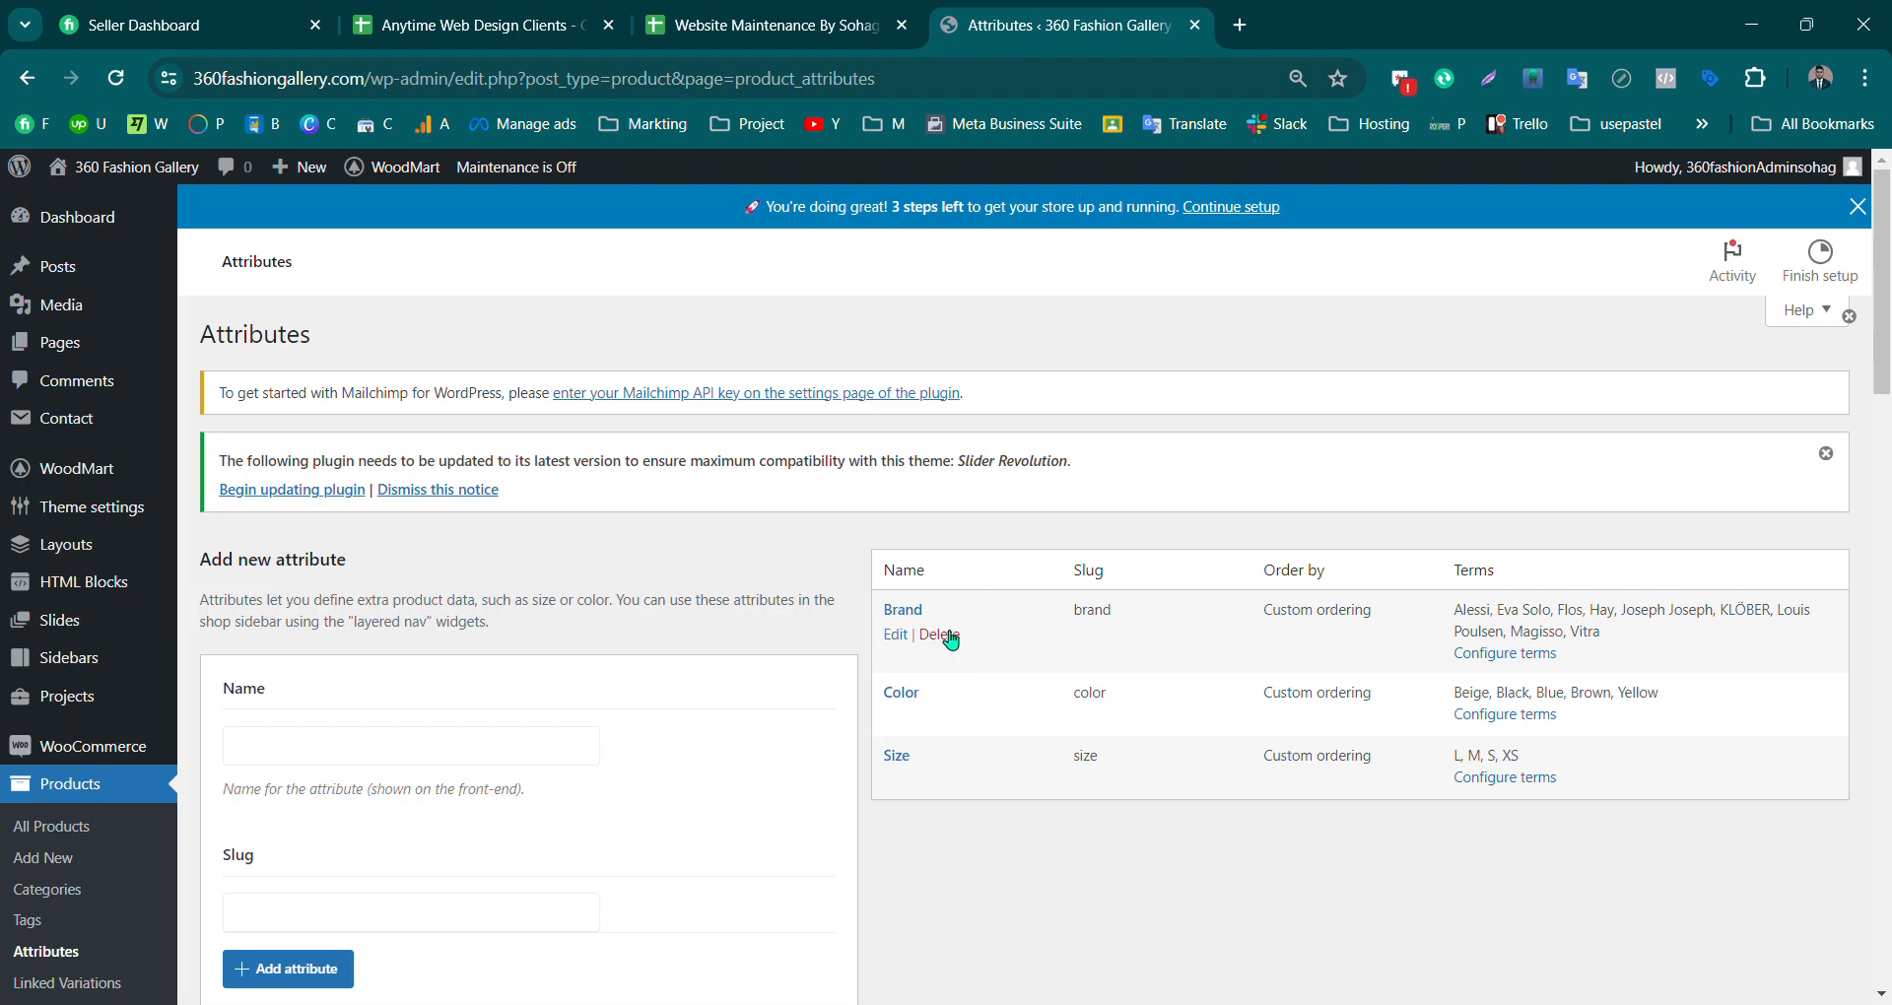
{"action": "left_click", "coordinate": [939, 633]}
{"action": "left_click", "coordinate": [1055, 221]}
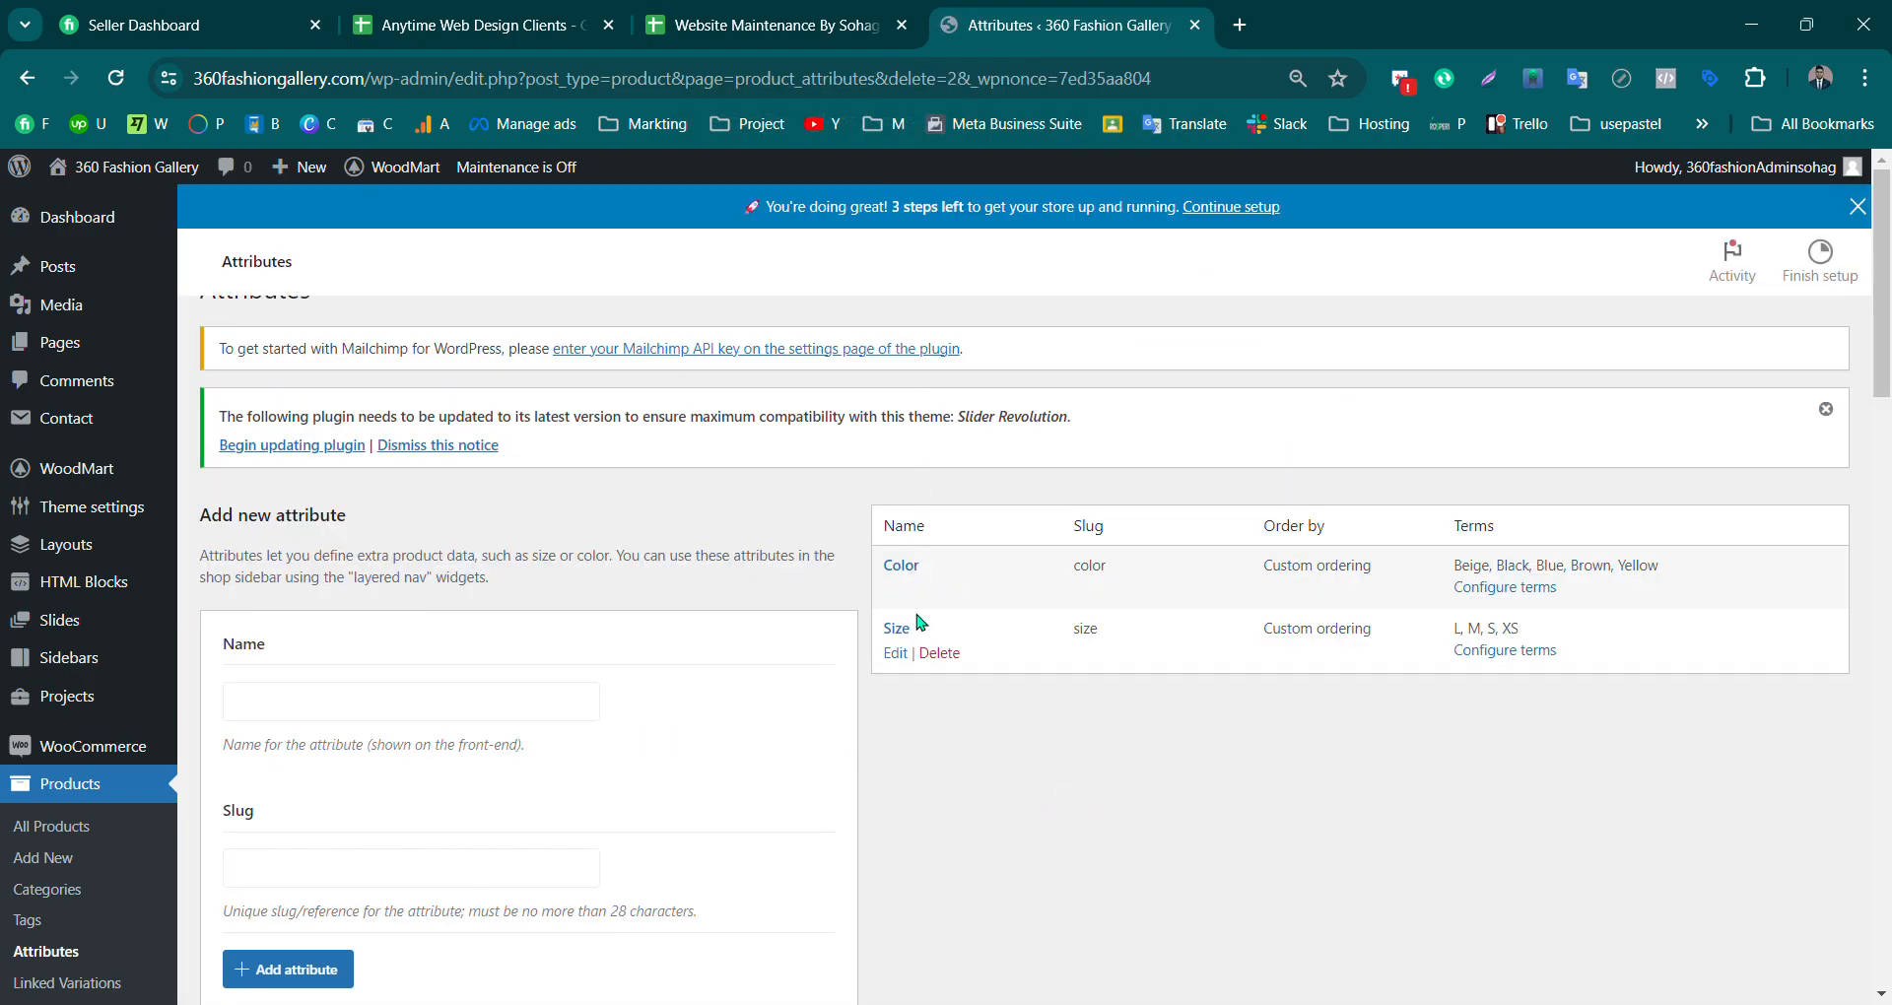
Step: Enter "Colors" as both the name and slug of a new product attribute
{"action": "scroll", "coordinate": [853, 640], "scroll_direction": "down", "scroll_amount": 3}
{"action": "scroll", "coordinate": [722, 640], "scroll_direction": "up", "scroll_amount": 5}
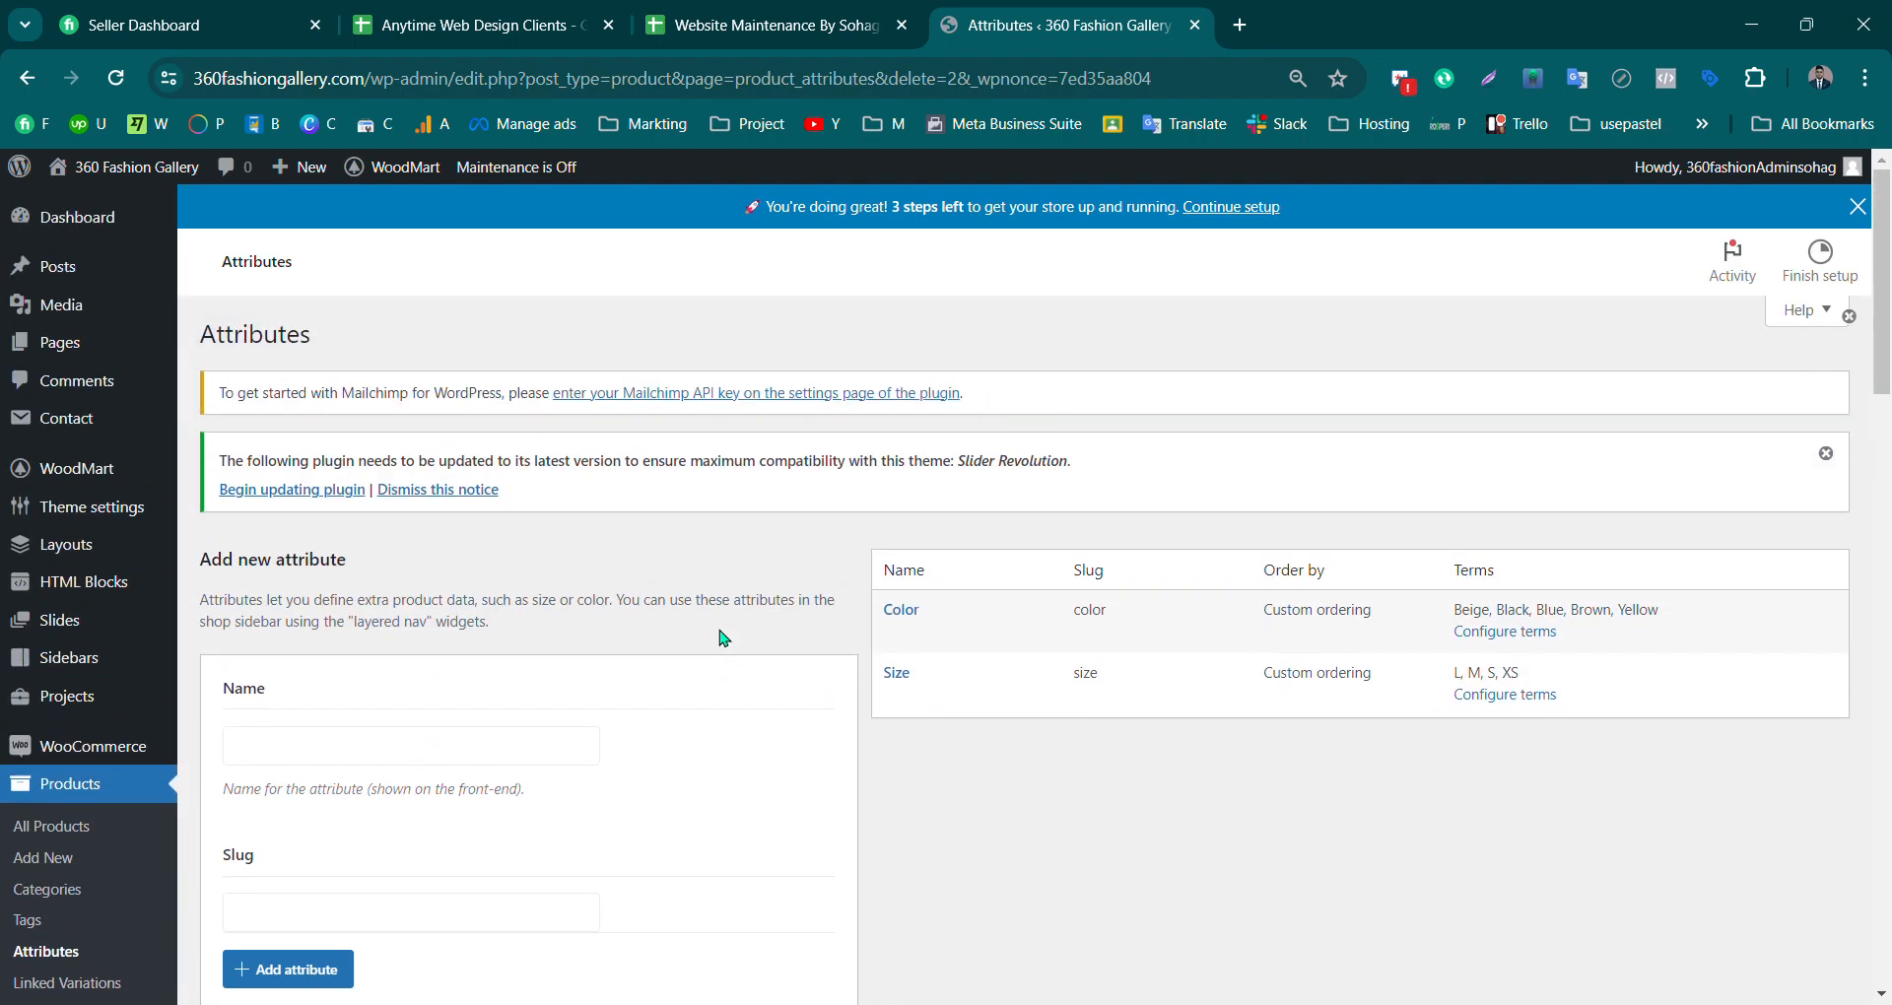
{"action": "mouse_move", "coordinate": [1084, 520]}
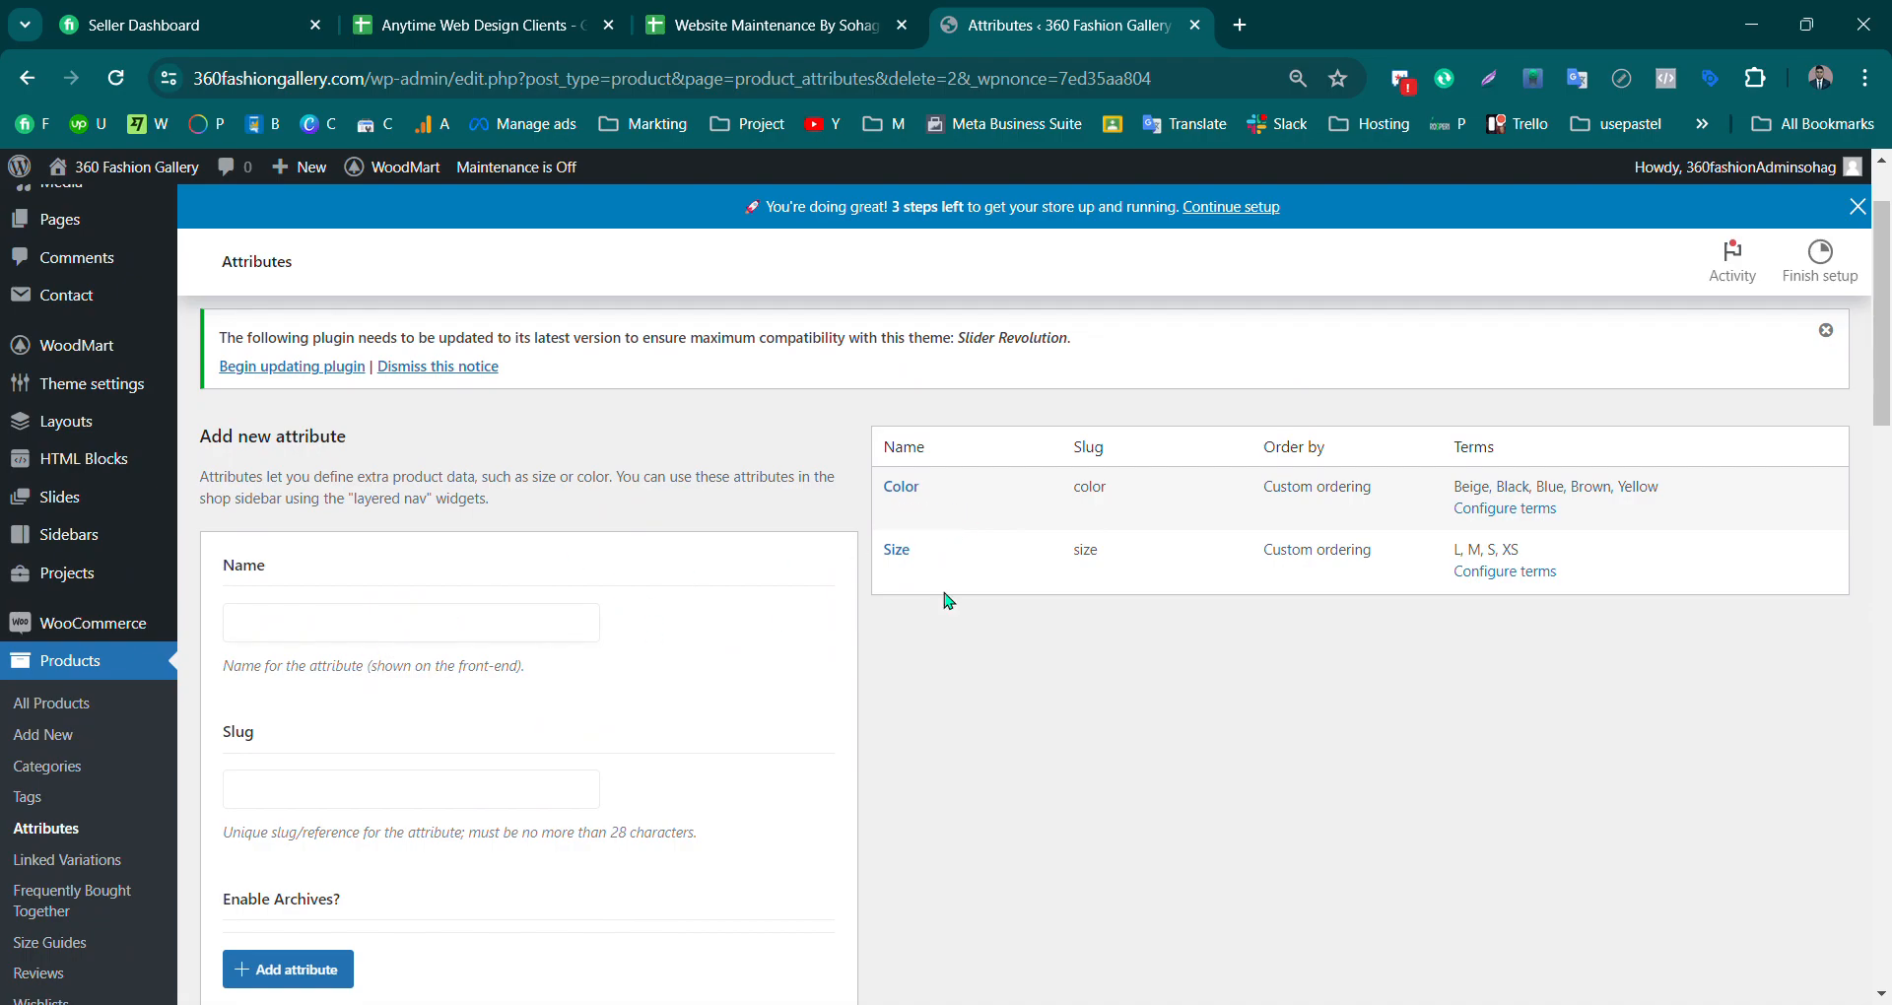
{"action": "left_click", "coordinate": [272, 632]}
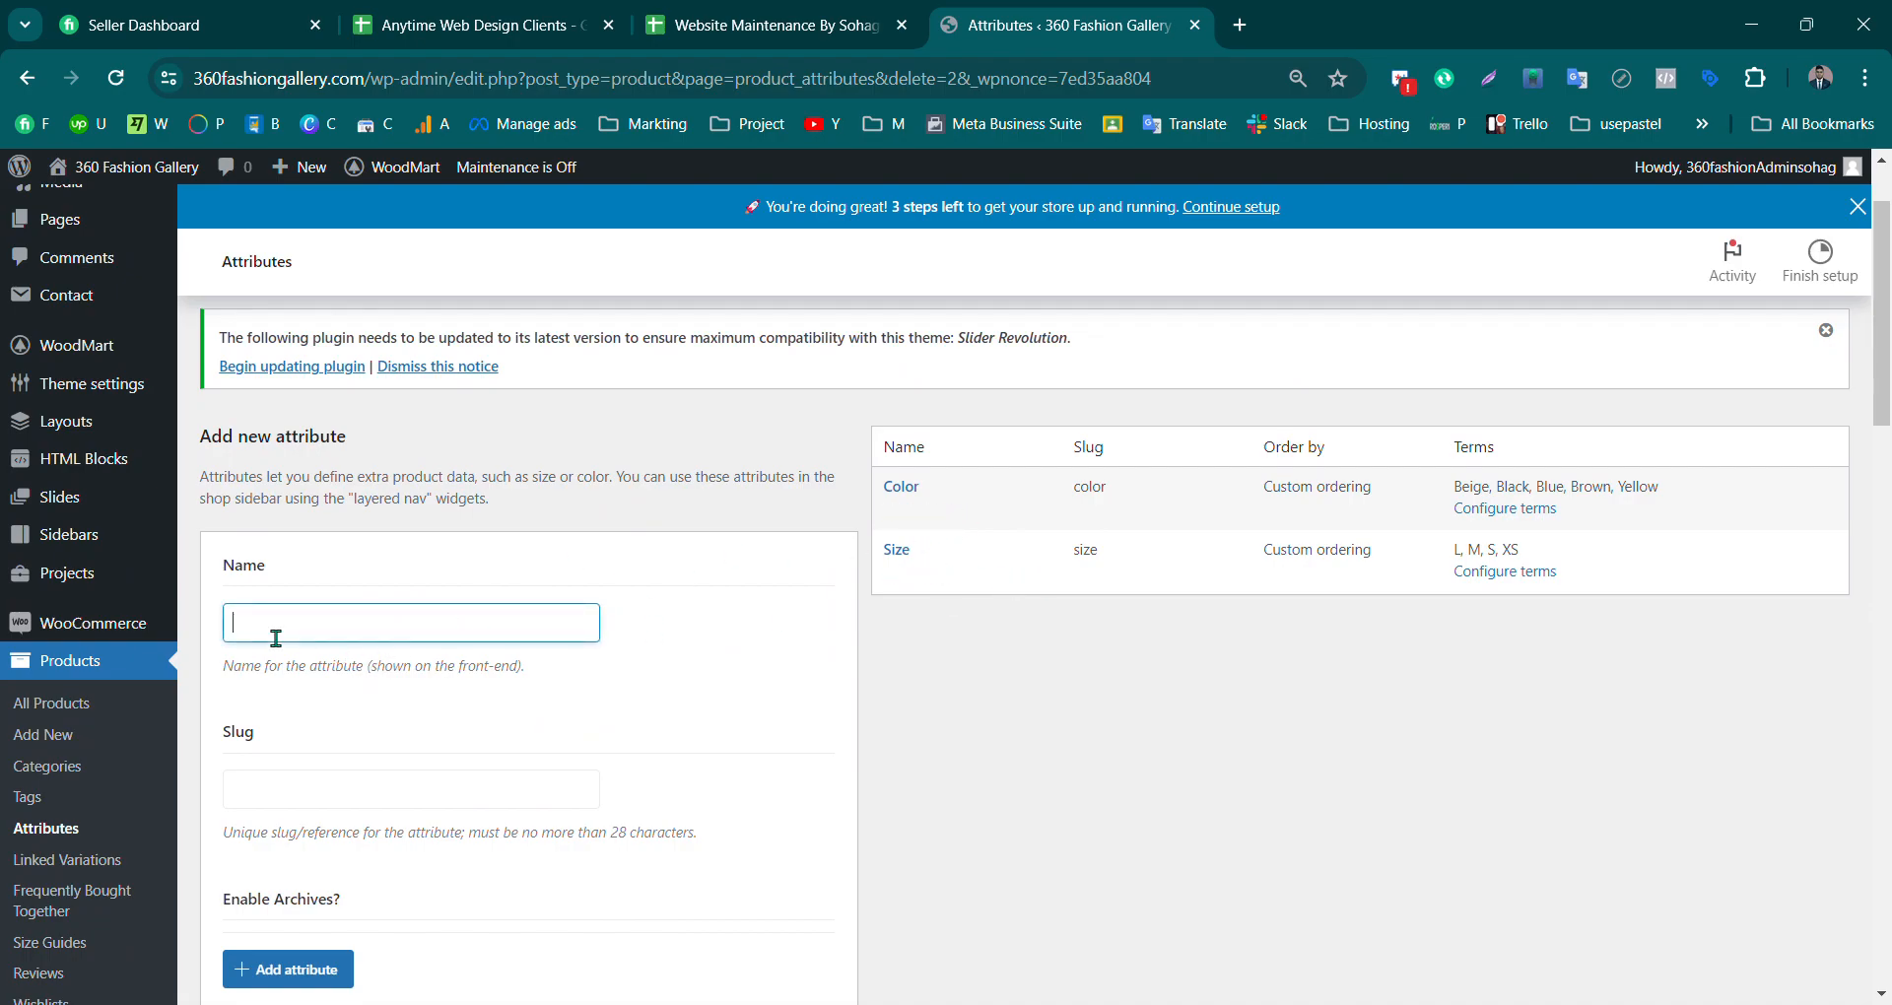
{"action": "type", "text": "Colors"}
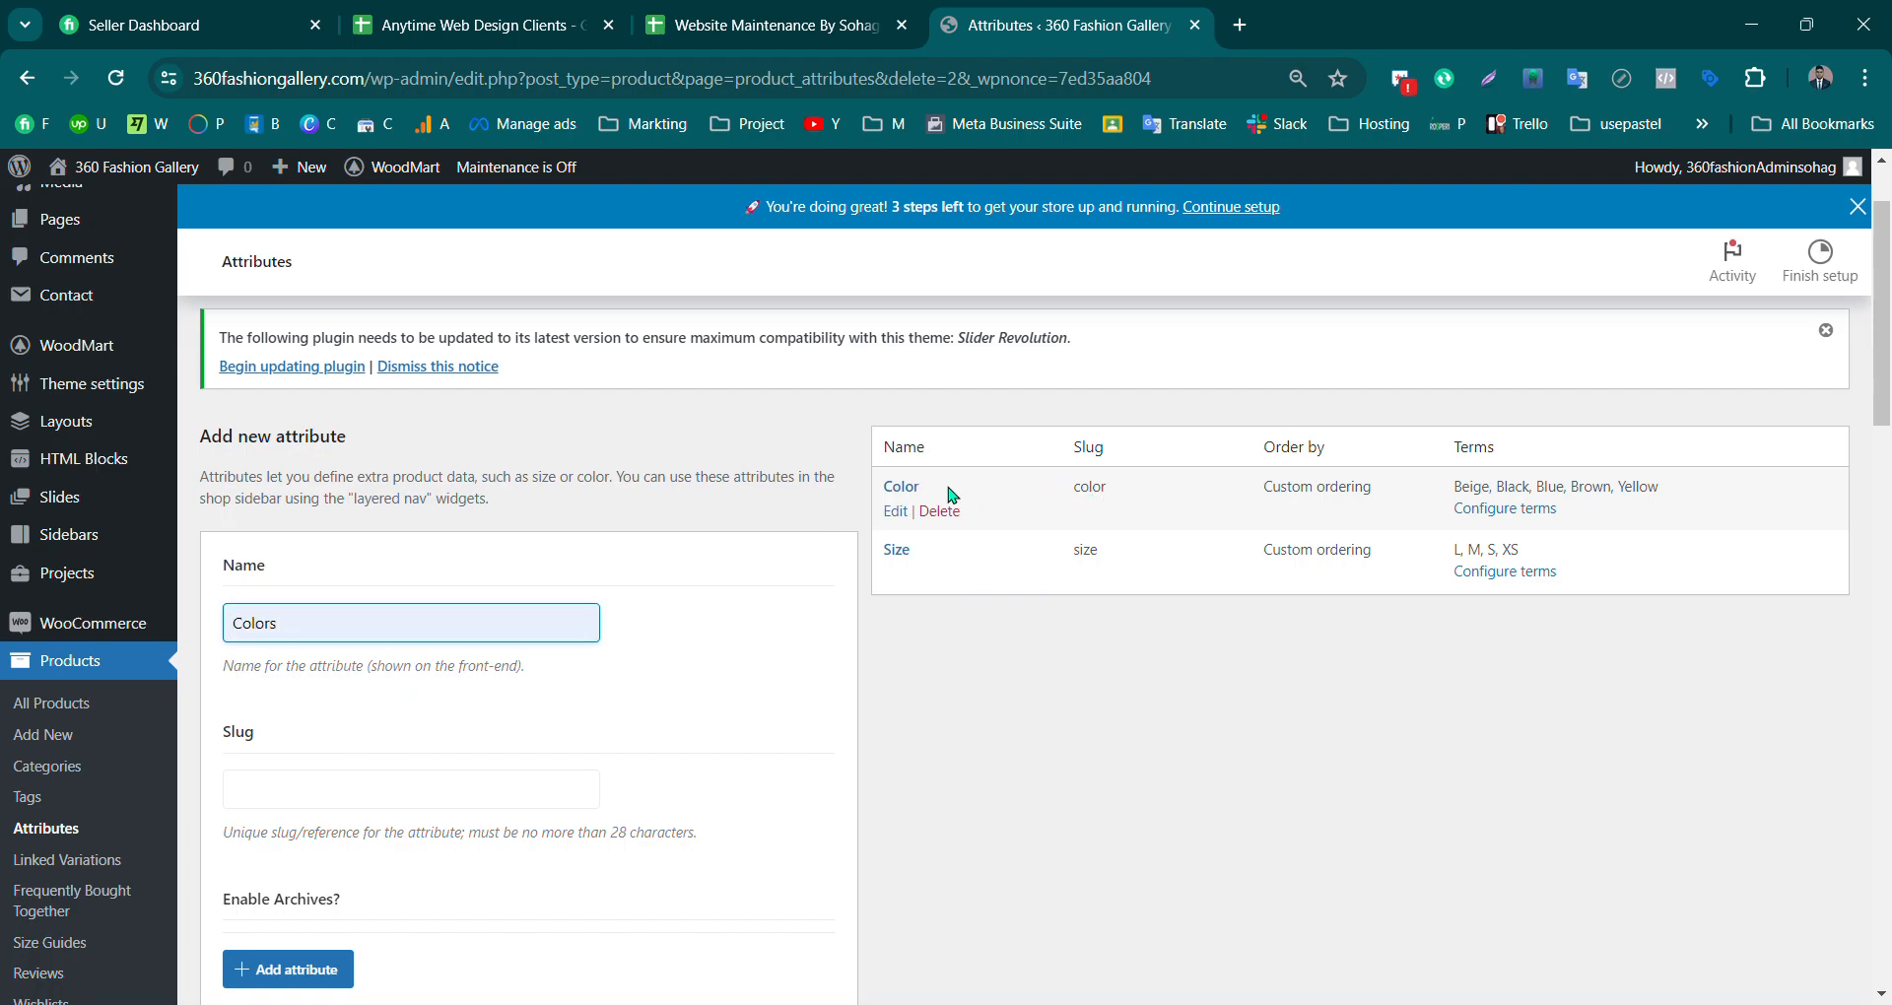
{"action": "left_click_drag", "start_coordinate": [334, 641], "coordinate": [227, 631]}
{"action": "key", "text": "ctrl+c"}
{"action": "left_click", "coordinate": [279, 774]}
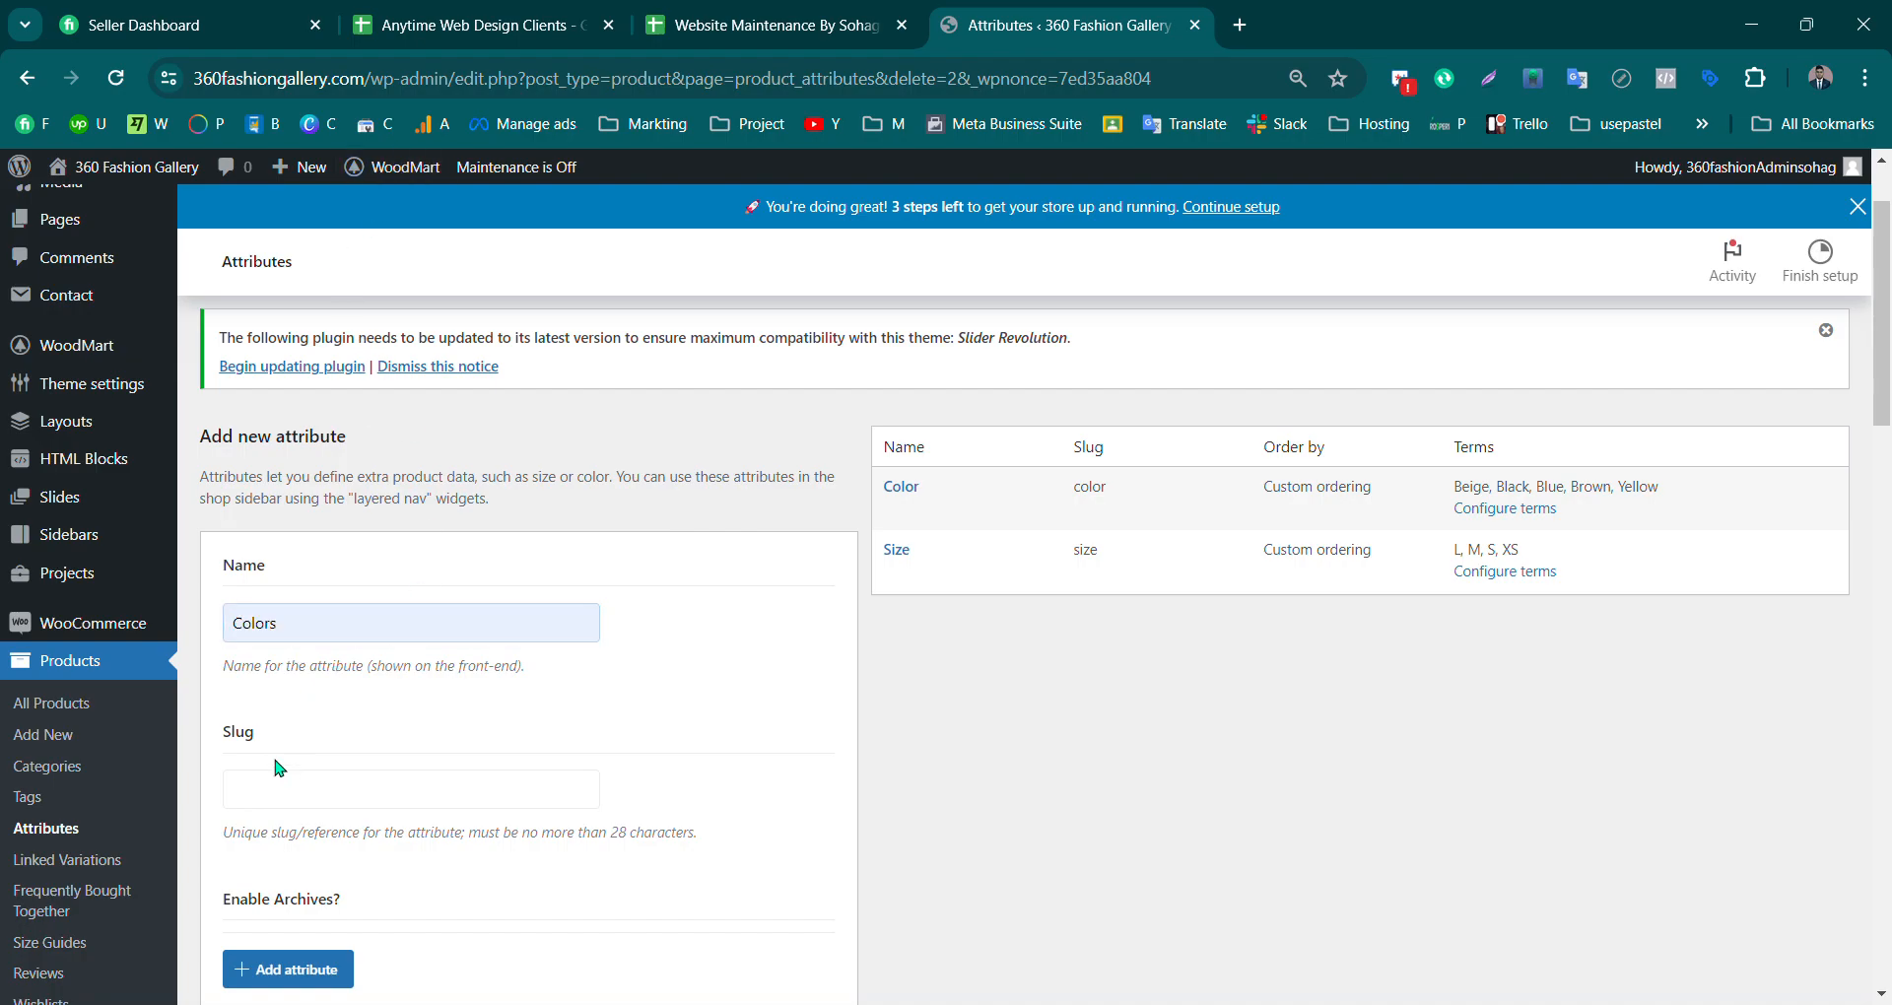
{"action": "key", "text": "ctrl+v"}
Step: Examine the new attribute's swatch style, disabled swatch style, shape, size and extra options
{"action": "scroll", "coordinate": [625, 797], "scroll_direction": "down", "scroll_amount": 6}
{"action": "scroll", "coordinate": [644, 776], "scroll_direction": "down", "scroll_amount": 2}
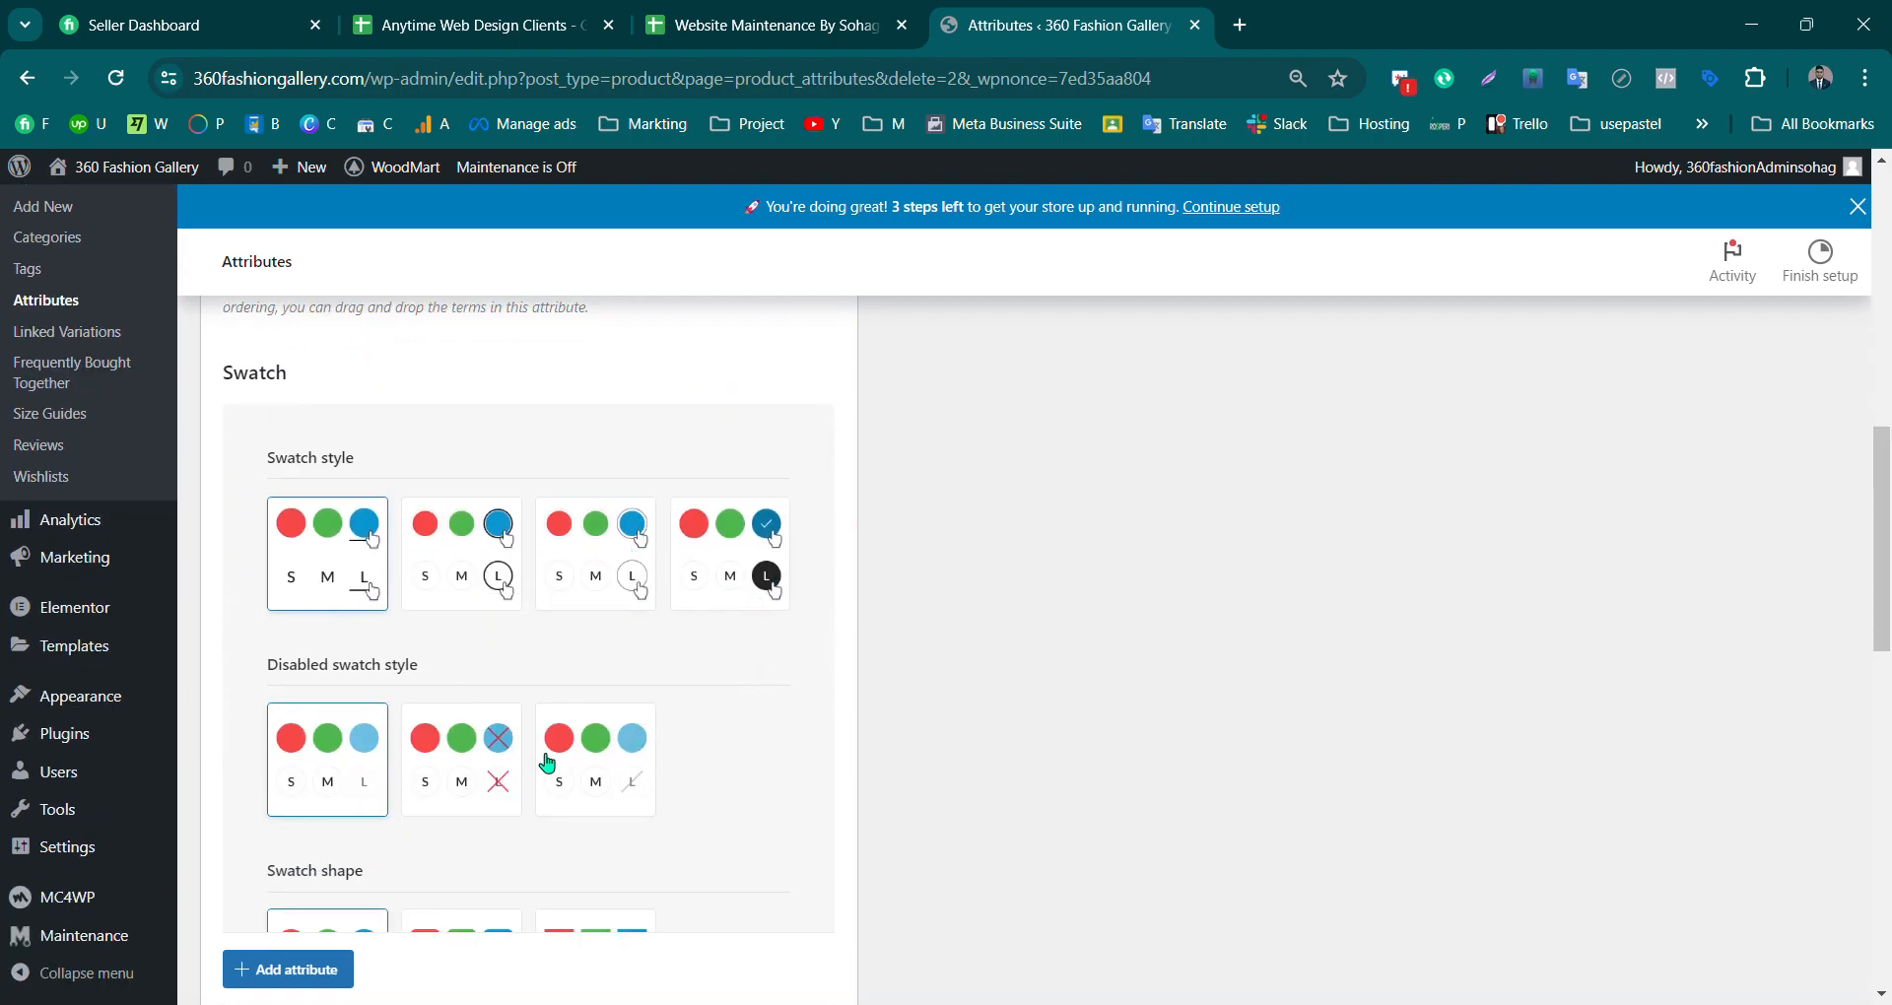
{"action": "scroll", "coordinate": [640, 803], "scroll_direction": "down", "scroll_amount": 2}
{"action": "scroll", "coordinate": [643, 803], "scroll_direction": "down", "scroll_amount": 3}
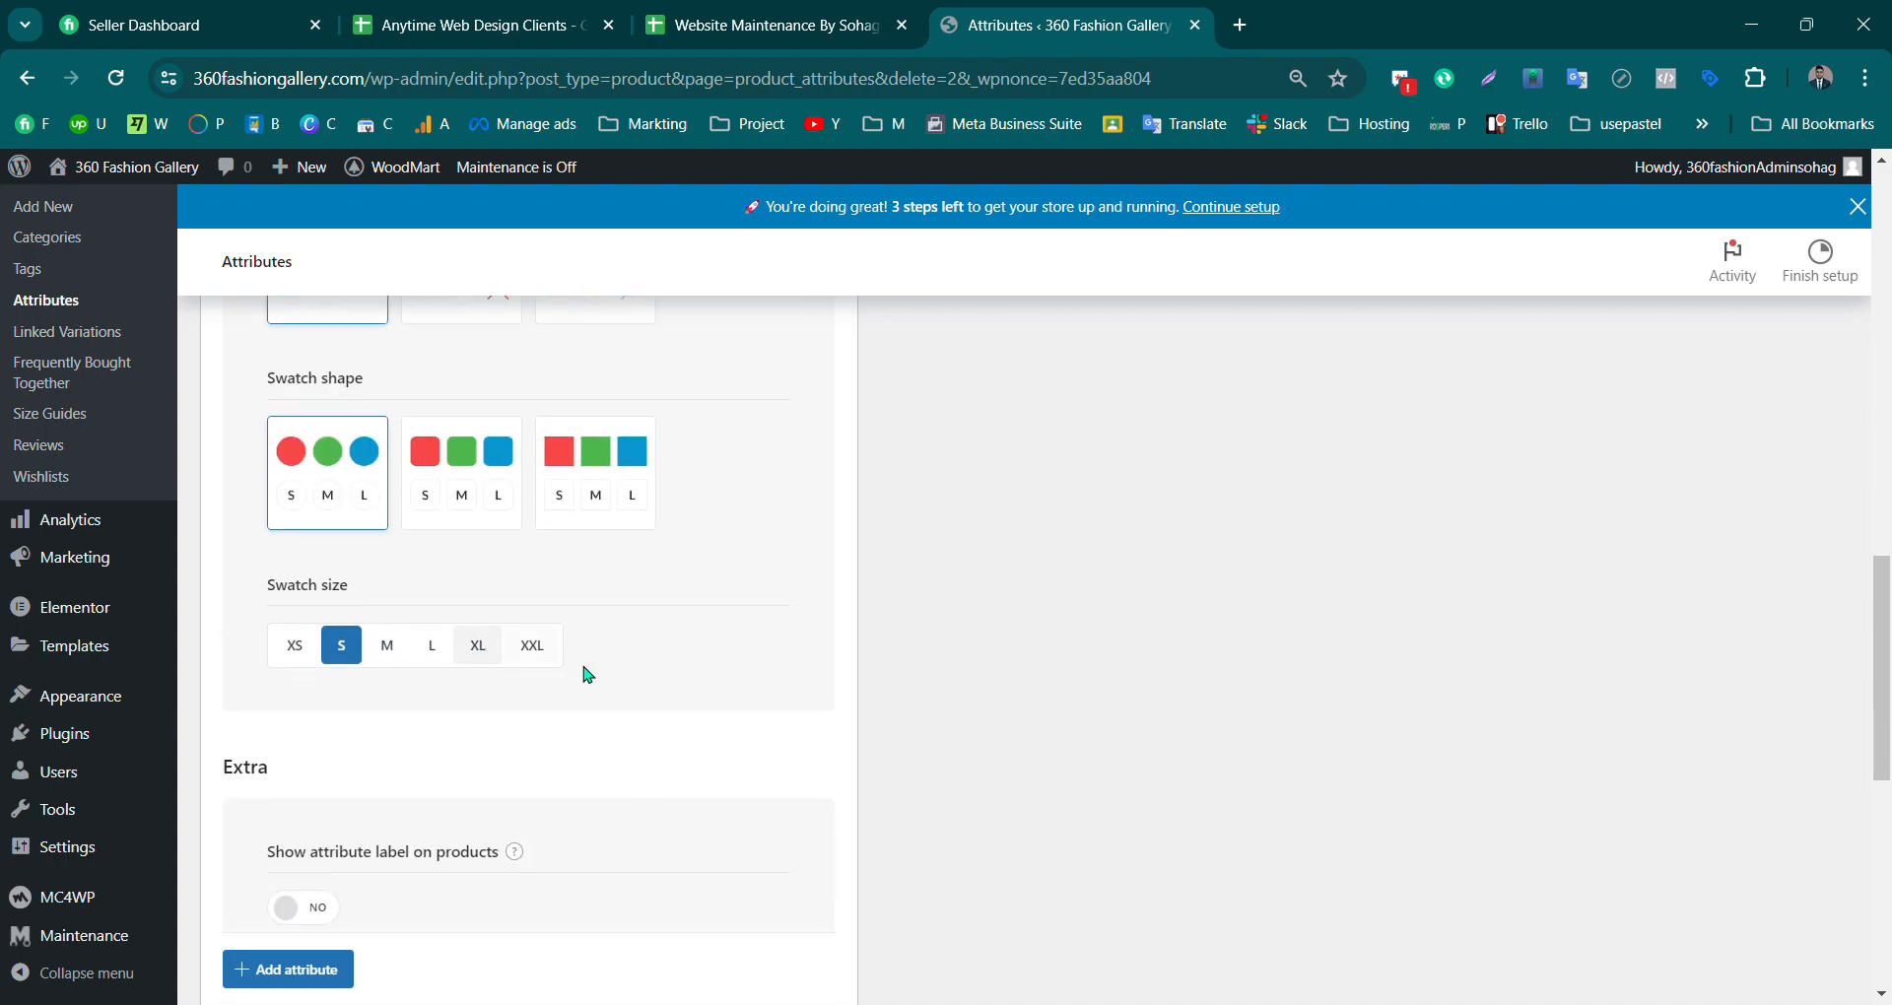
{"action": "scroll", "coordinate": [650, 676], "scroll_direction": "up", "scroll_amount": 1}
{"action": "scroll", "coordinate": [643, 671], "scroll_direction": "up", "scroll_amount": 1}
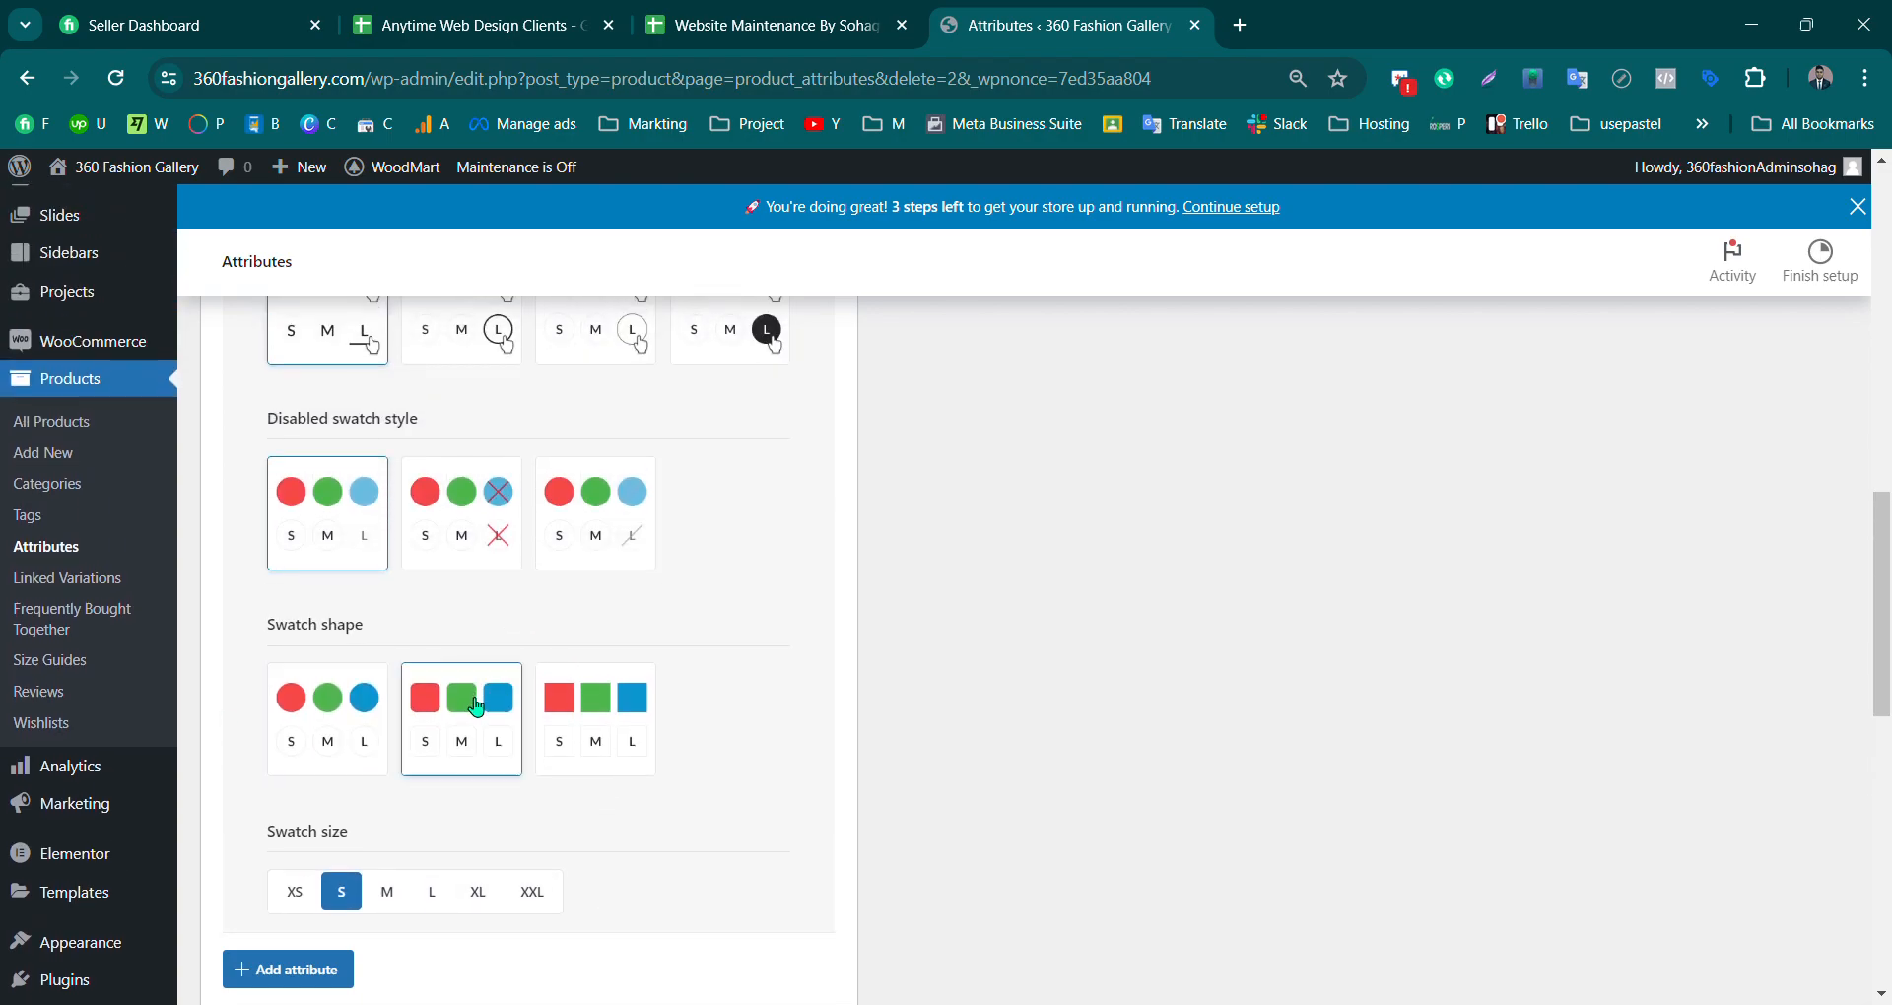
{"action": "scroll", "coordinate": [335, 680], "scroll_direction": "up", "scroll_amount": 2}
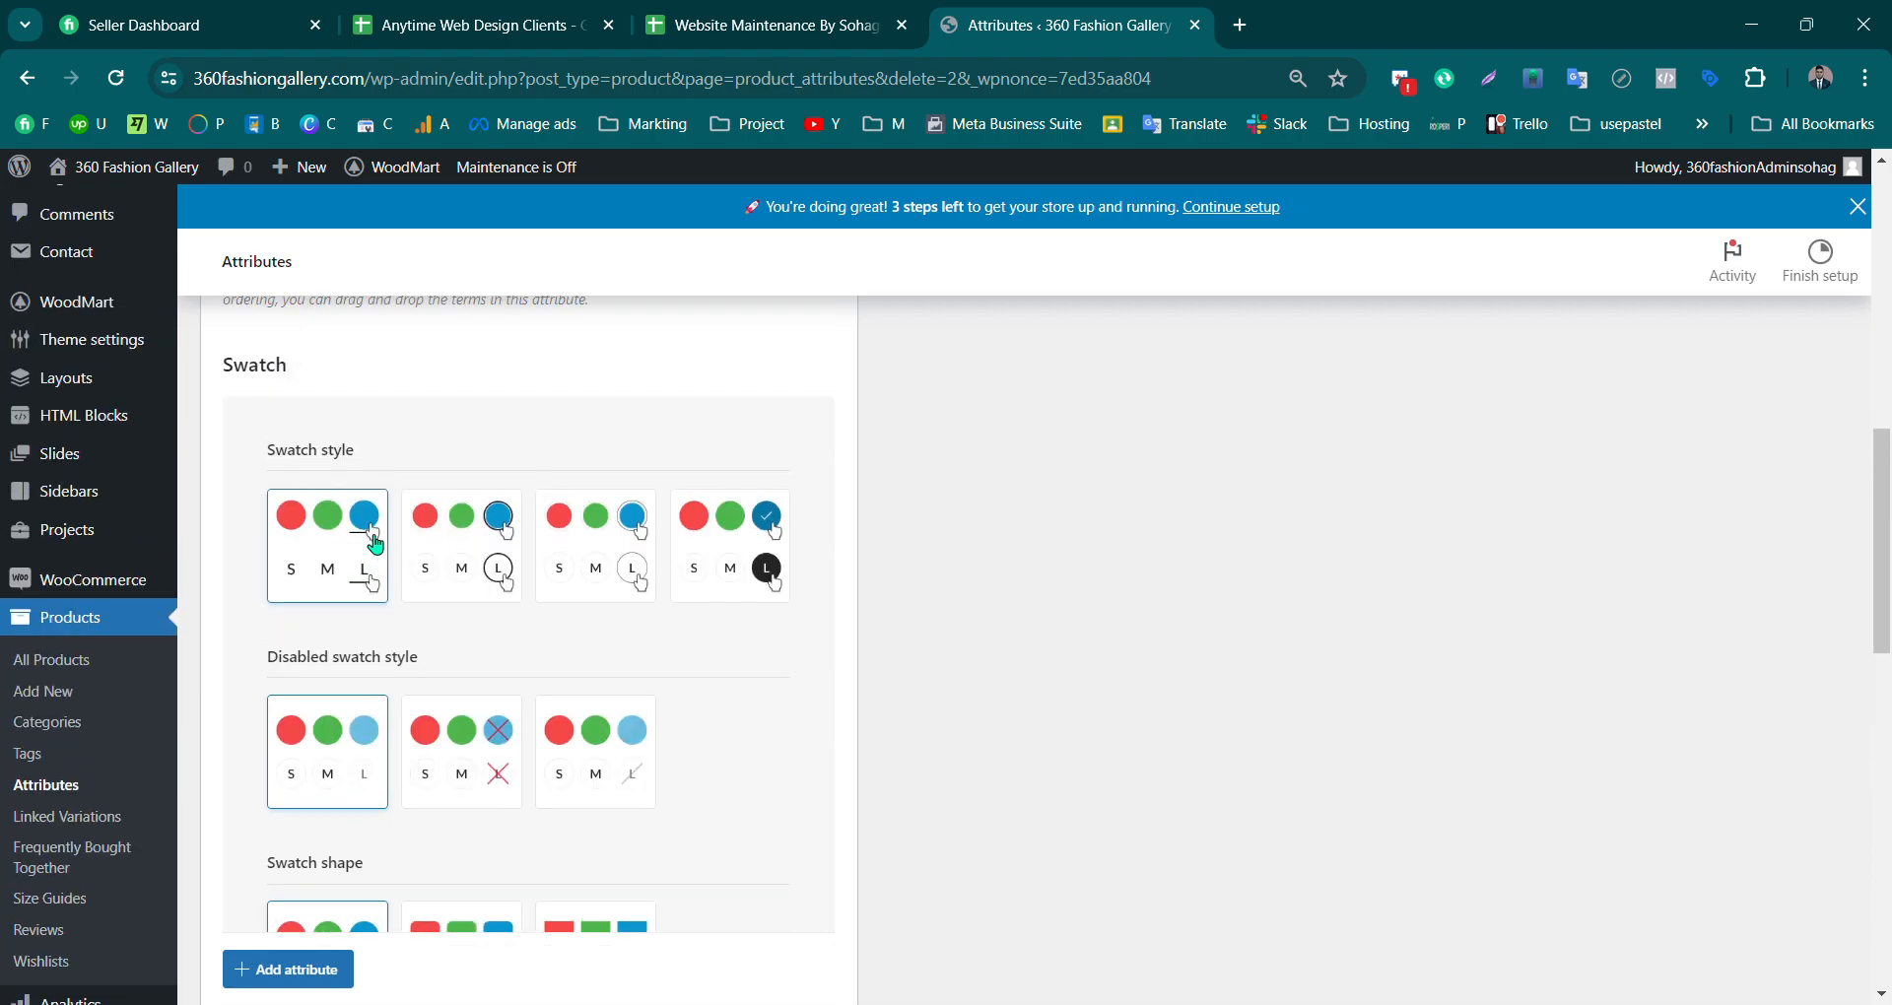
{"action": "scroll", "coordinate": [360, 483], "scroll_direction": "down", "scroll_amount": 3}
{"action": "scroll", "coordinate": [361, 715], "scroll_direction": "down", "scroll_amount": 2}
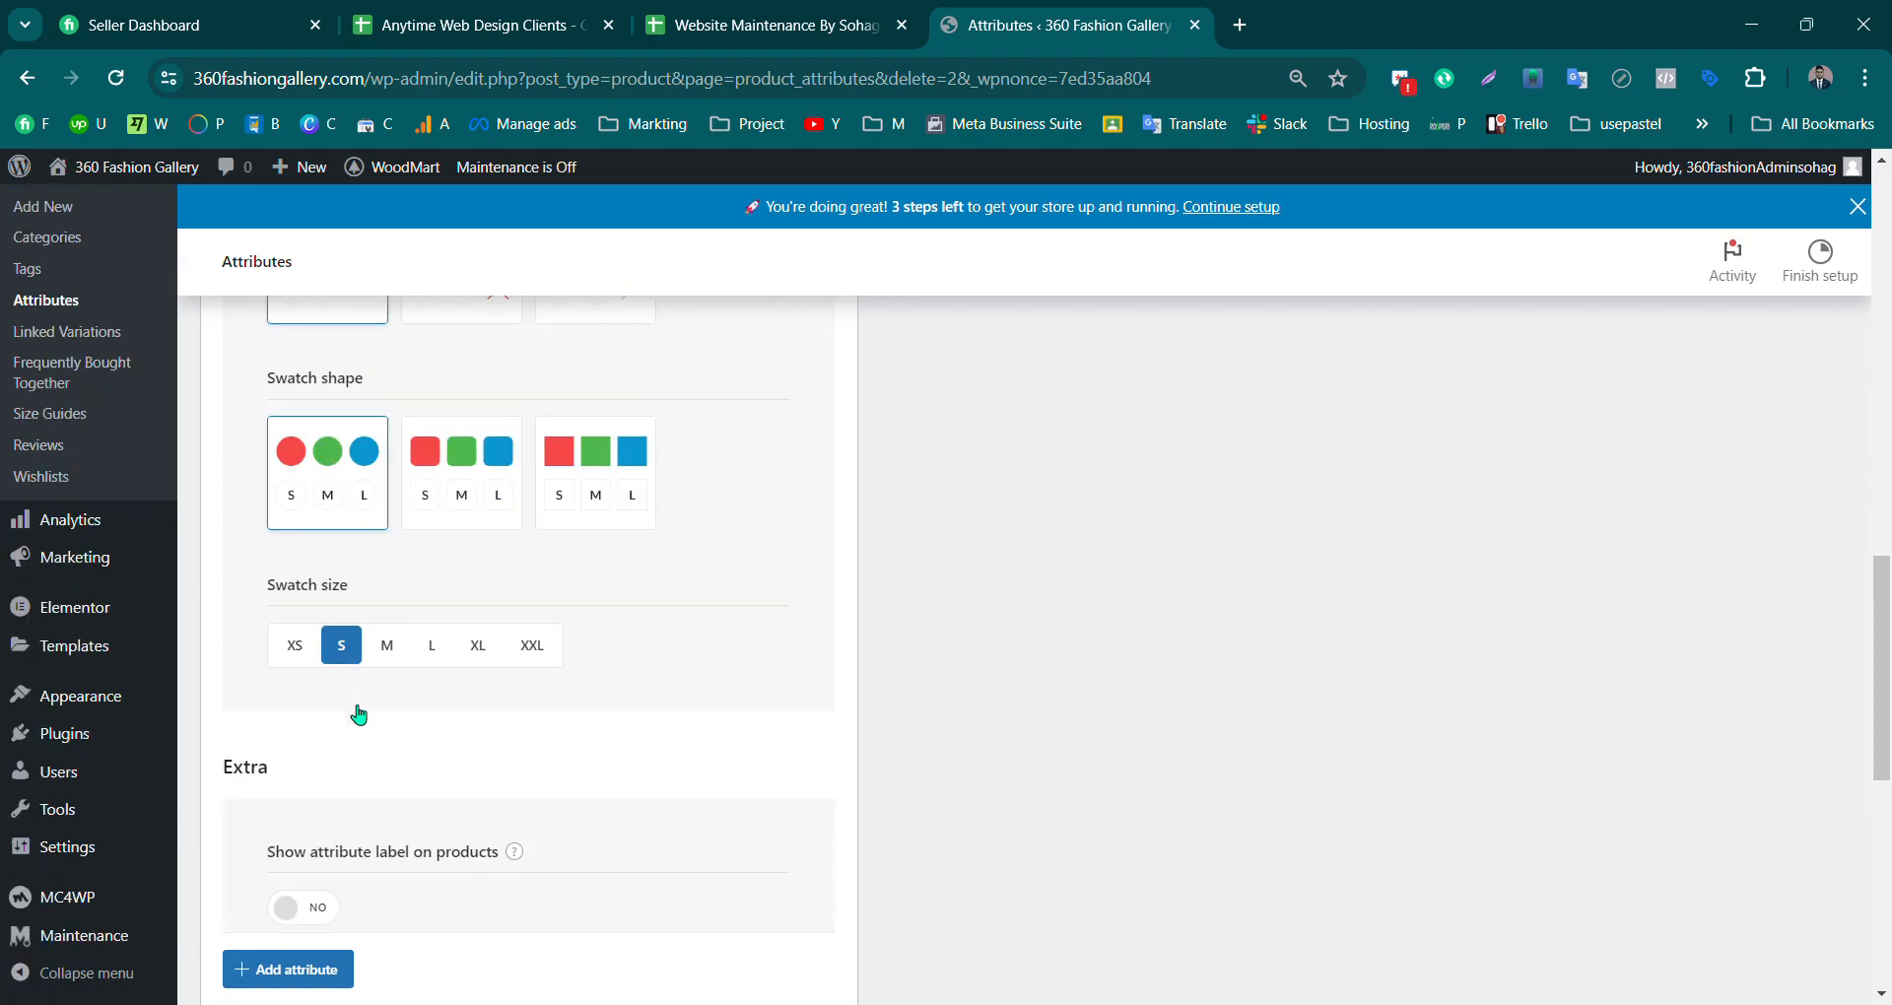
{"action": "scroll", "coordinate": [527, 682], "scroll_direction": "down", "scroll_amount": 2}
Step: Review the new attribute's name, slug, archive and sort order fields alongside the existing attributes
{"action": "scroll", "coordinate": [549, 684], "scroll_direction": "up", "scroll_amount": 10}
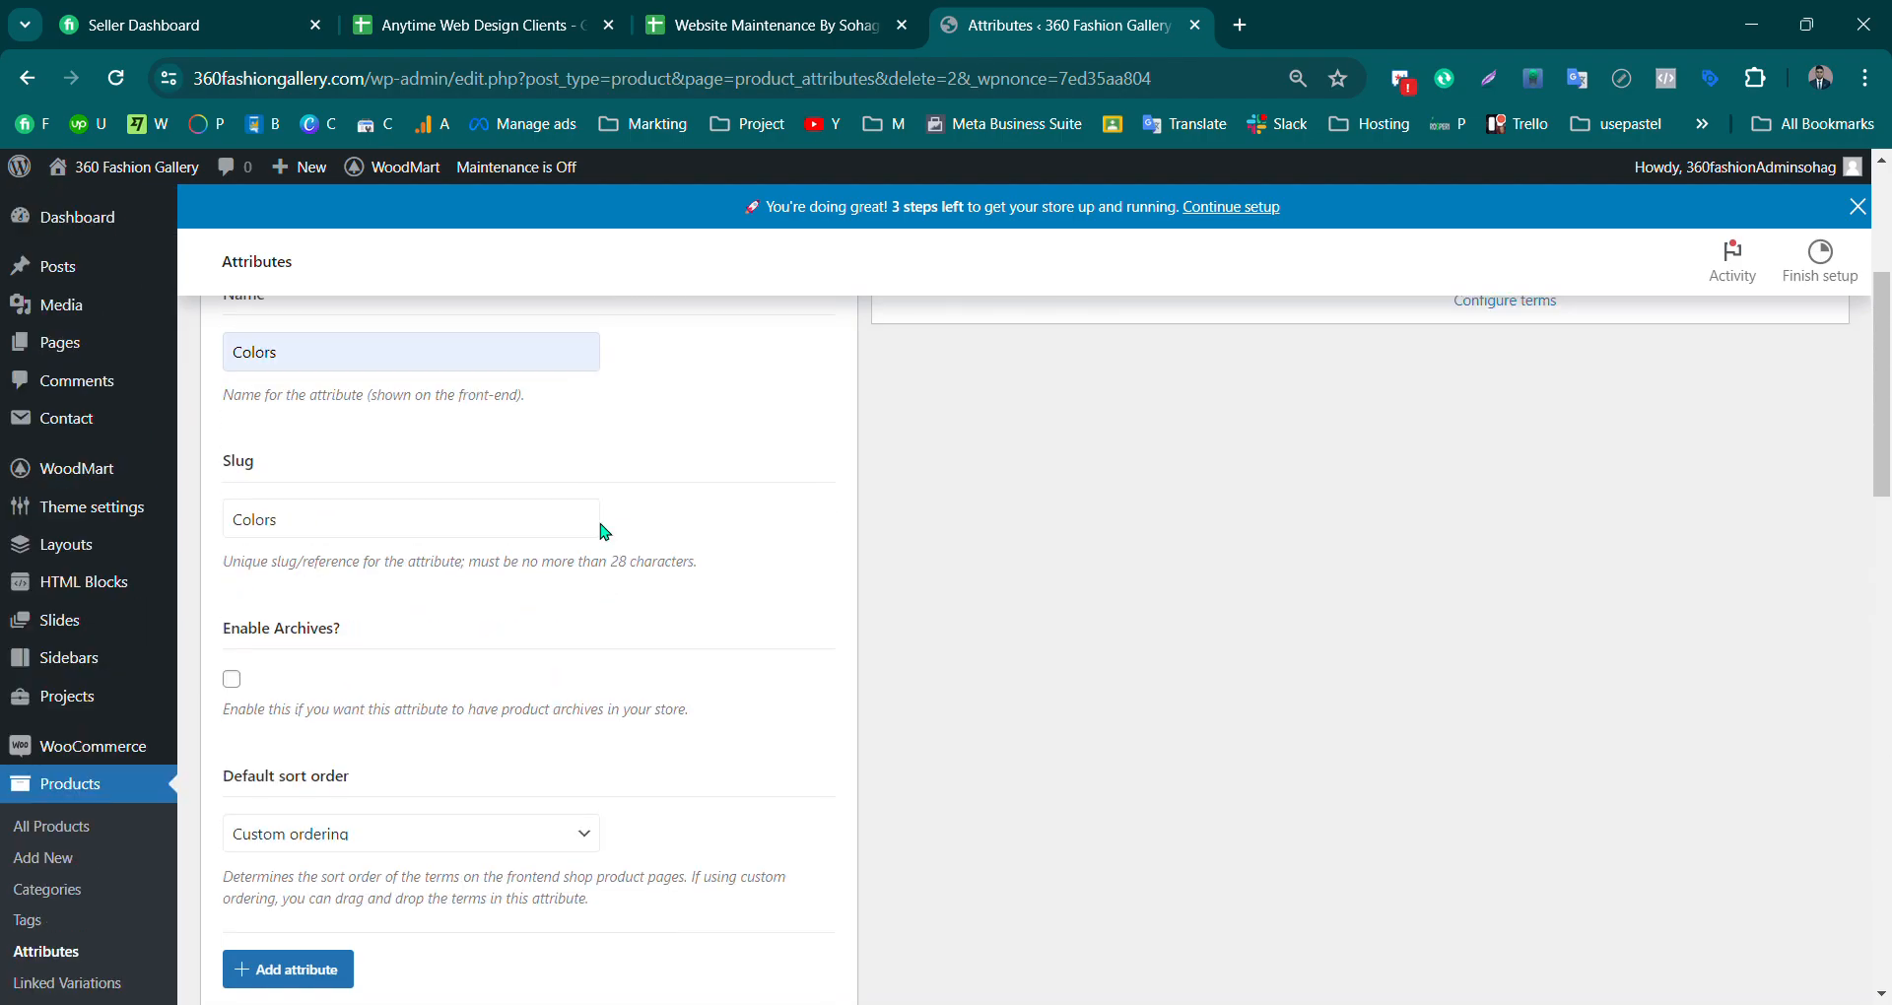
{"action": "scroll", "coordinate": [605, 532], "scroll_direction": "up", "scroll_amount": 3}
{"action": "scroll", "coordinate": [604, 515], "scroll_direction": "down", "scroll_amount": 2}
{"action": "left_click", "coordinate": [311, 515]}
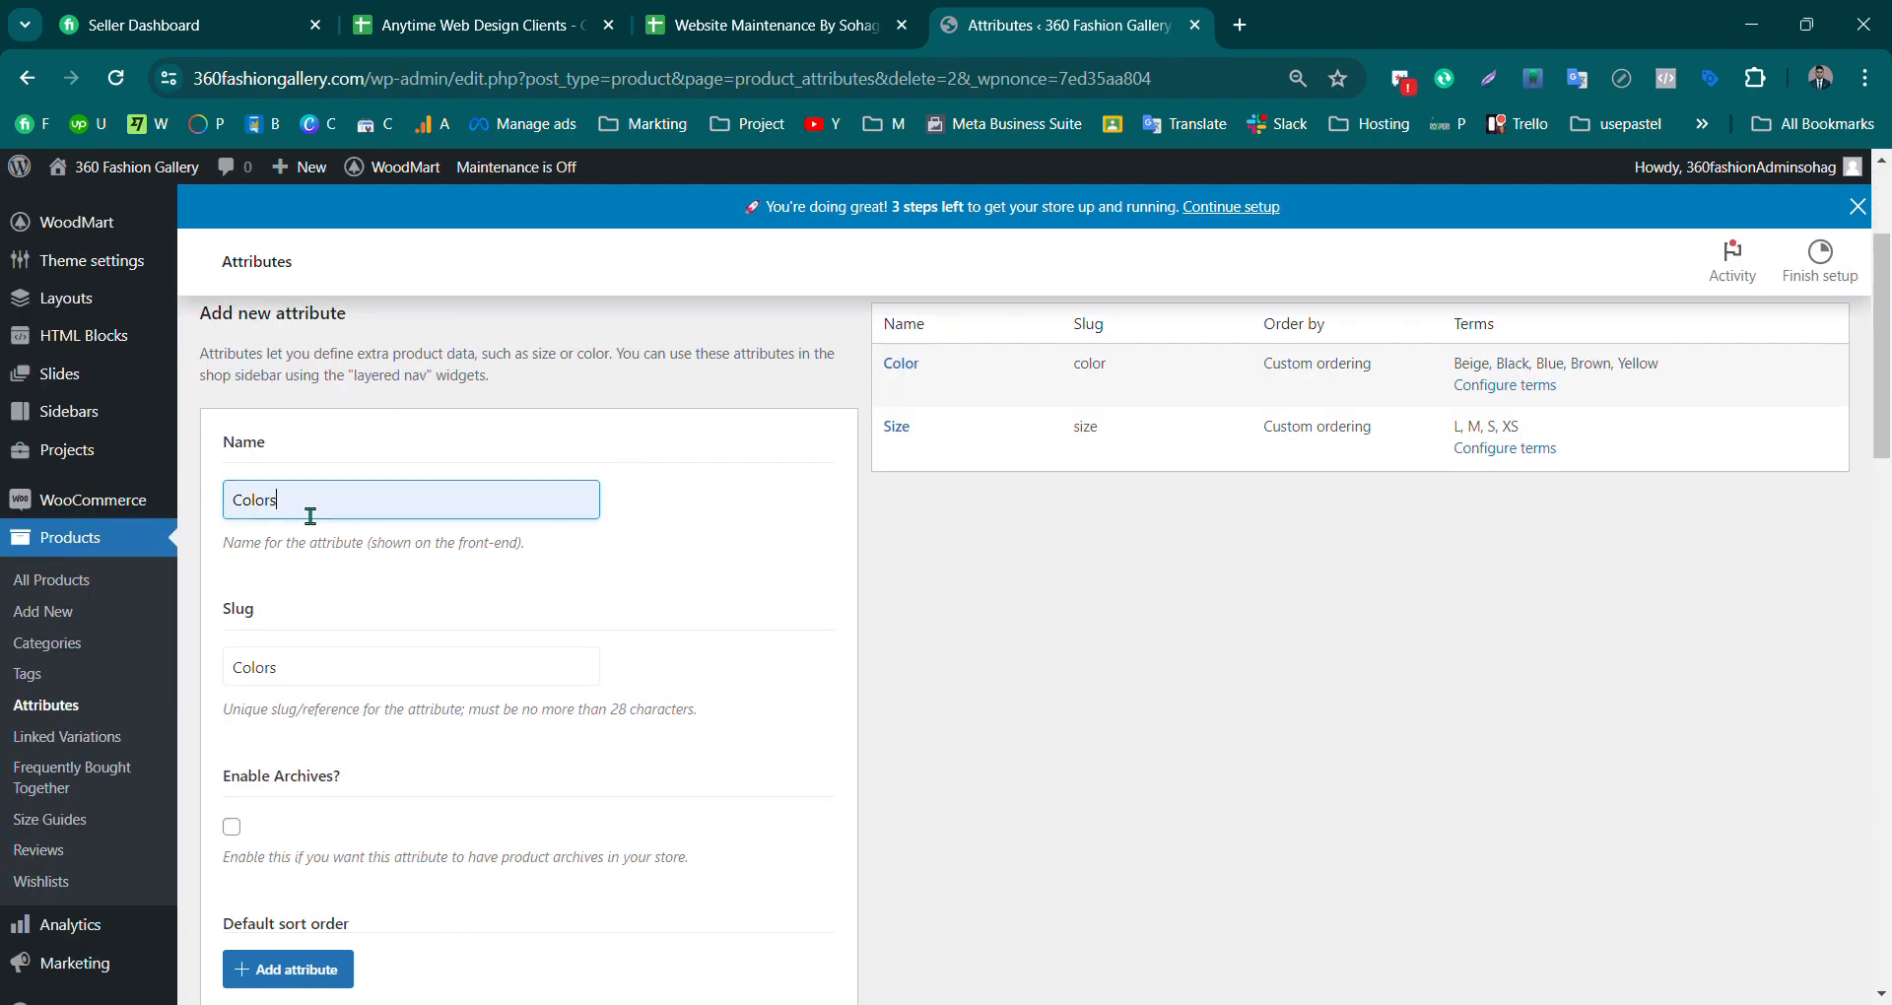
{"action": "mouse_move", "coordinate": [900, 375]}
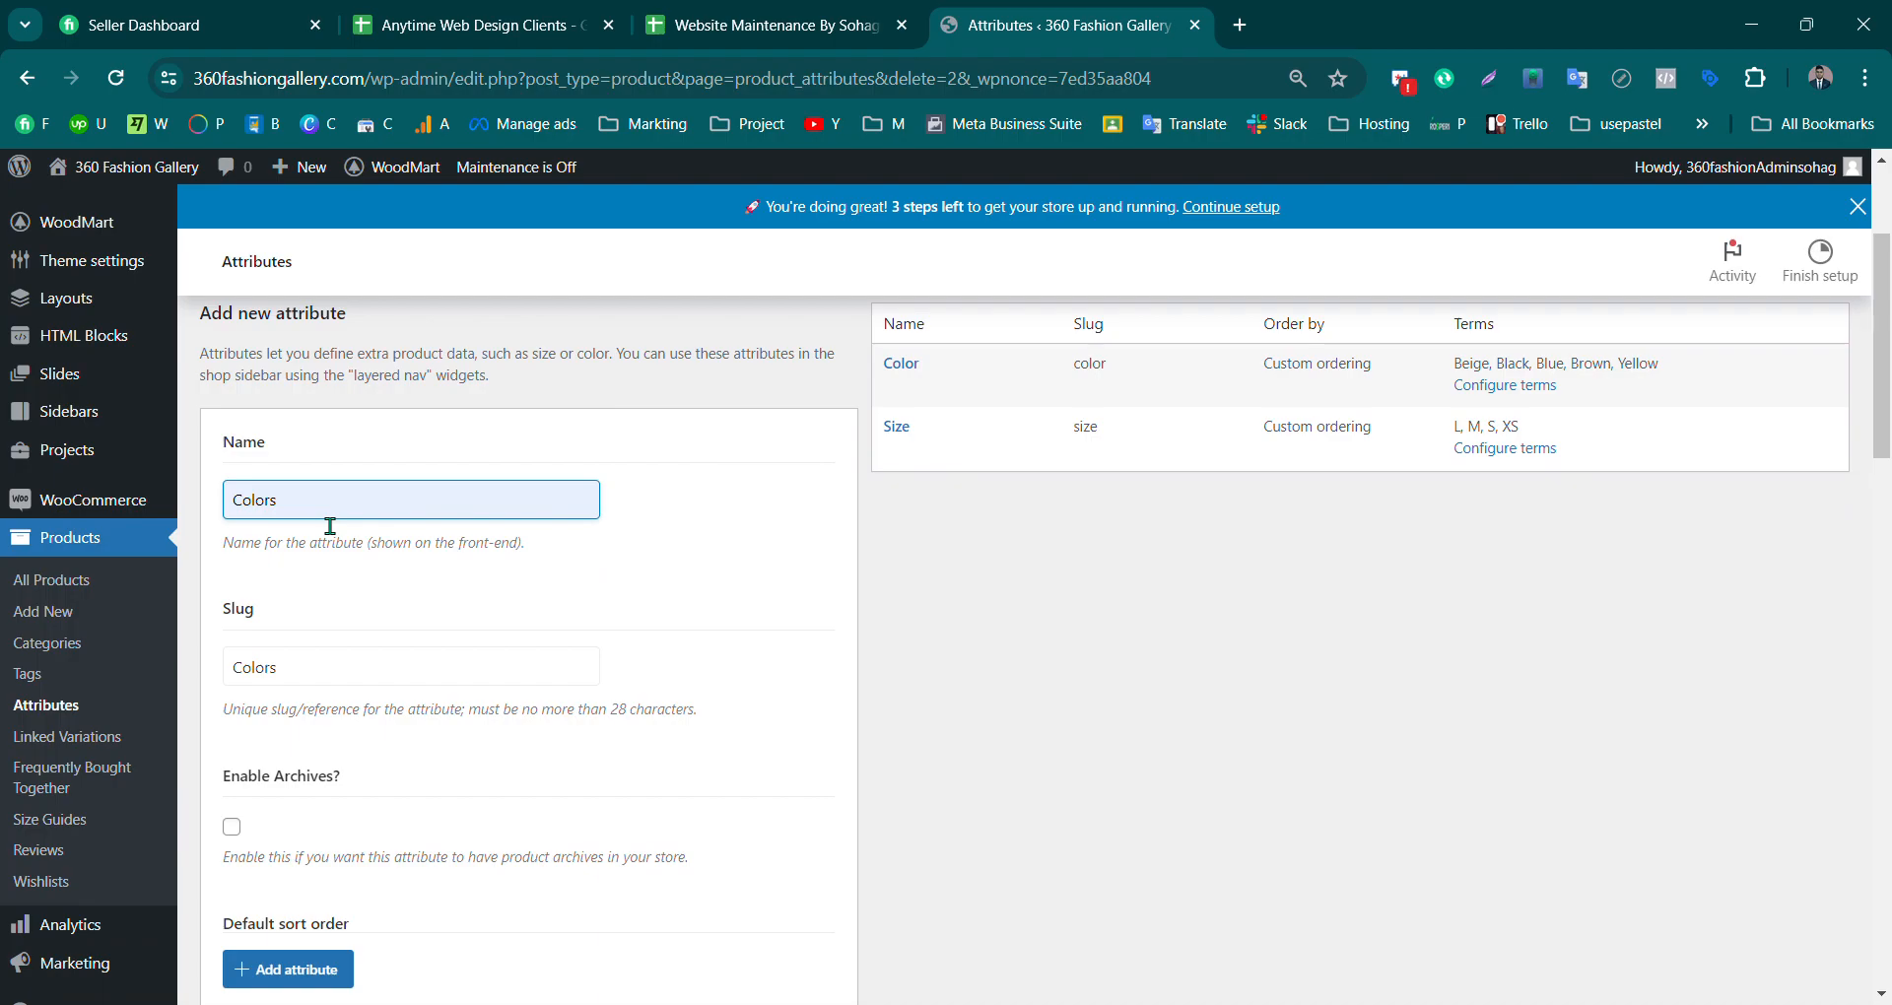
{"action": "mouse_move", "coordinate": [1035, 376]}
{"action": "scroll", "coordinate": [452, 473], "scroll_direction": "down", "scroll_amount": 3}
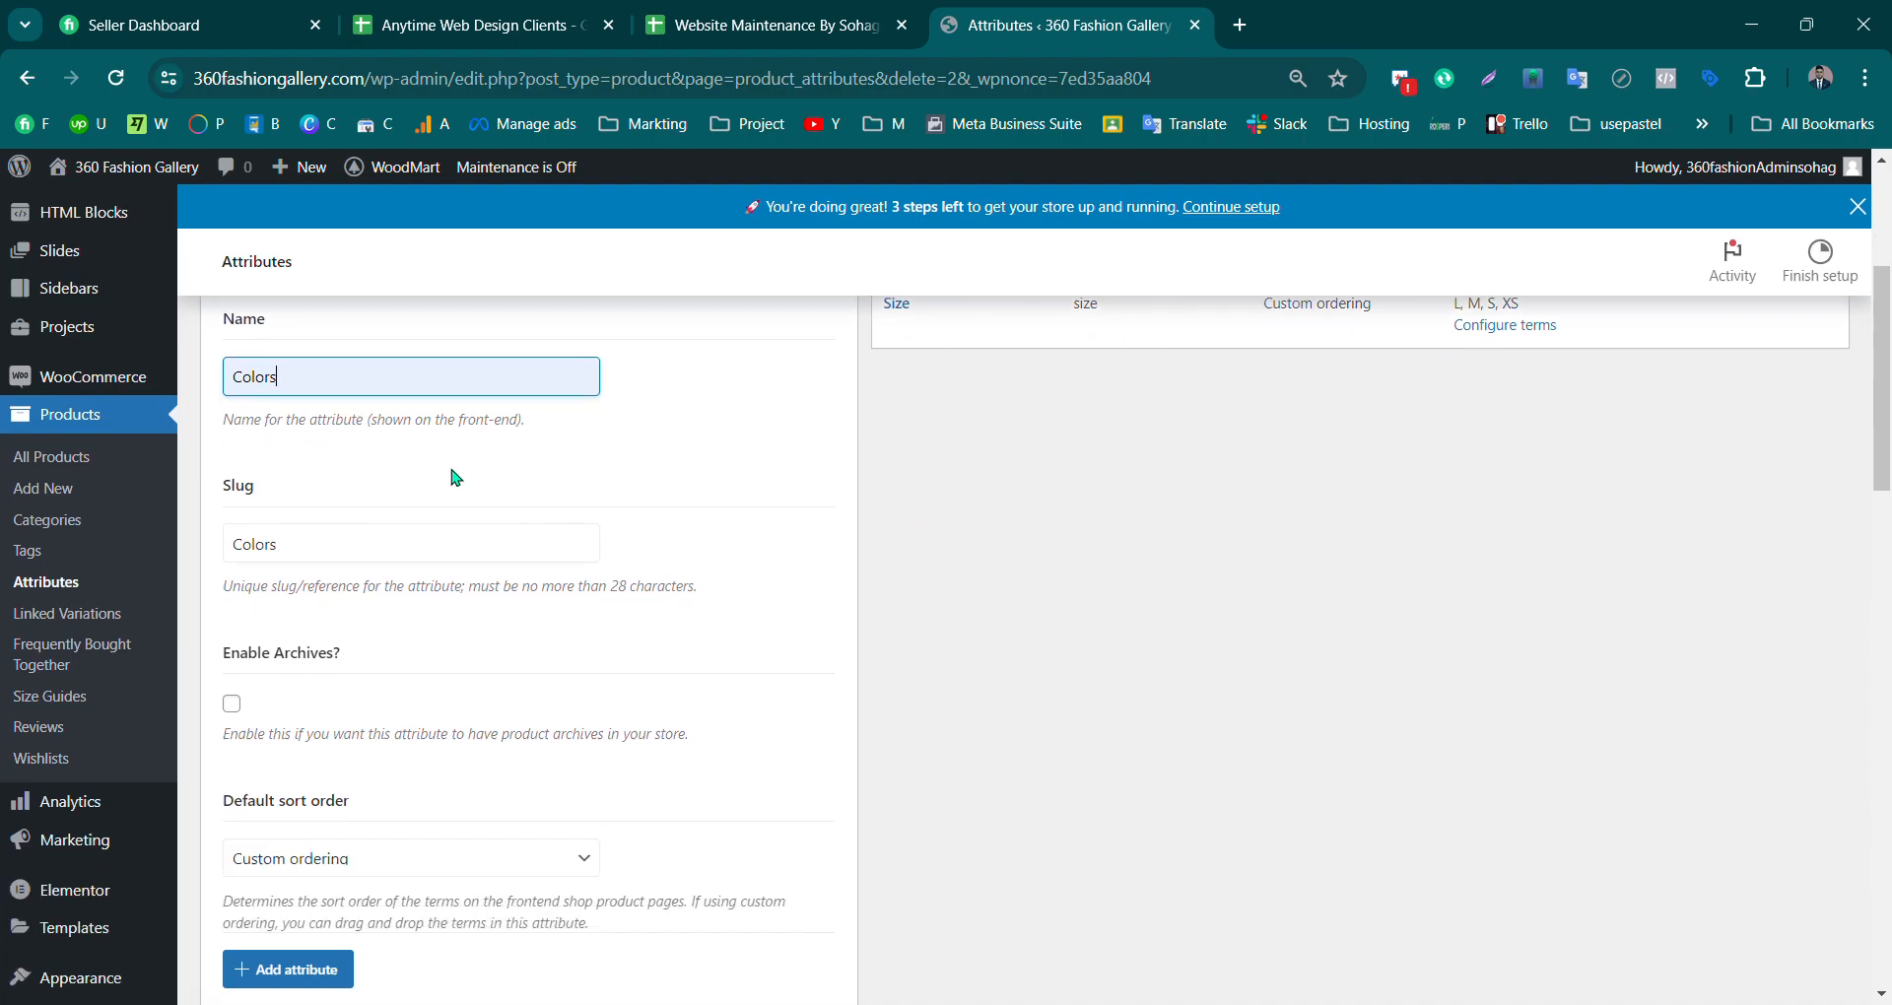
Step: Choose the second swatch style, with an outlined circle around the selected option, for the new Colors attribute
{"action": "scroll", "coordinate": [413, 424], "scroll_direction": "up", "scroll_amount": 3}
{"action": "scroll", "coordinate": [409, 434], "scroll_direction": "down", "scroll_amount": 5}
{"action": "scroll", "coordinate": [415, 591], "scroll_direction": "down", "scroll_amount": 3}
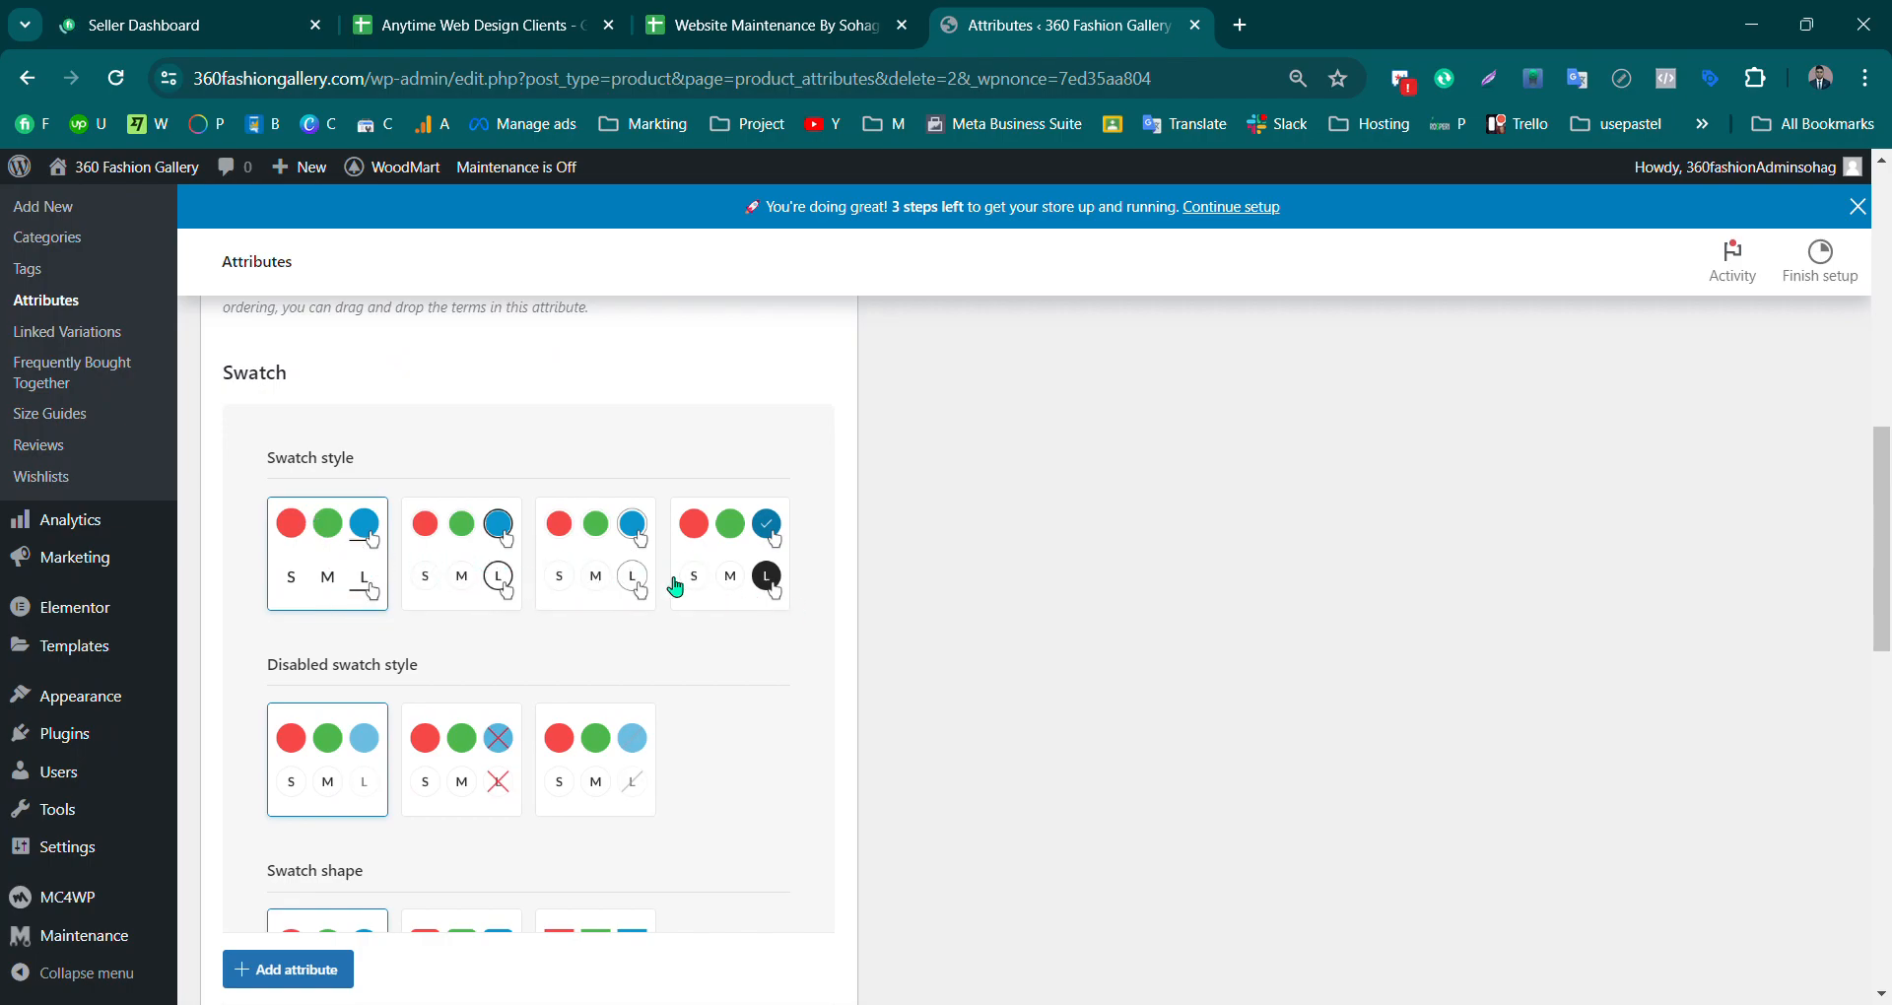
{"action": "left_click", "coordinate": [483, 568]}
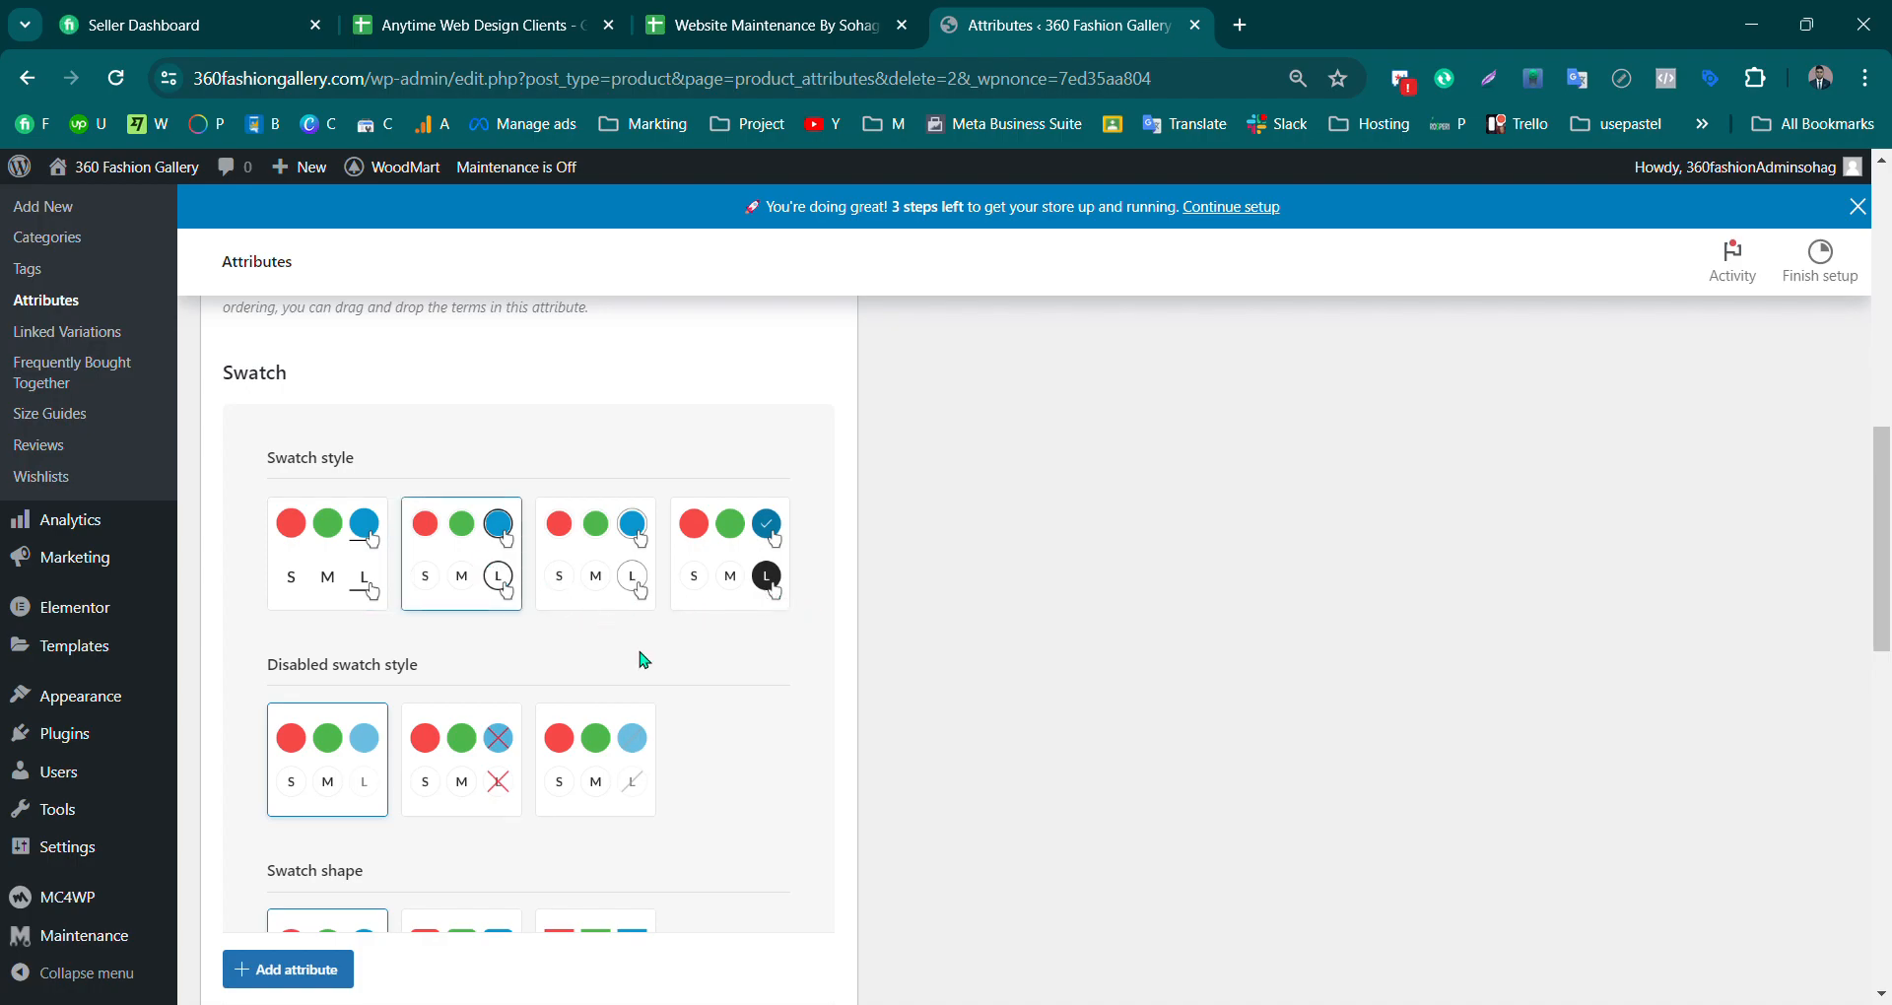
Step: Review the new attribute's disabled swatch style, shape, size, label, icon and hint settings and the existing attributes list
{"action": "scroll", "coordinate": [381, 768], "scroll_direction": "down", "scroll_amount": 1}
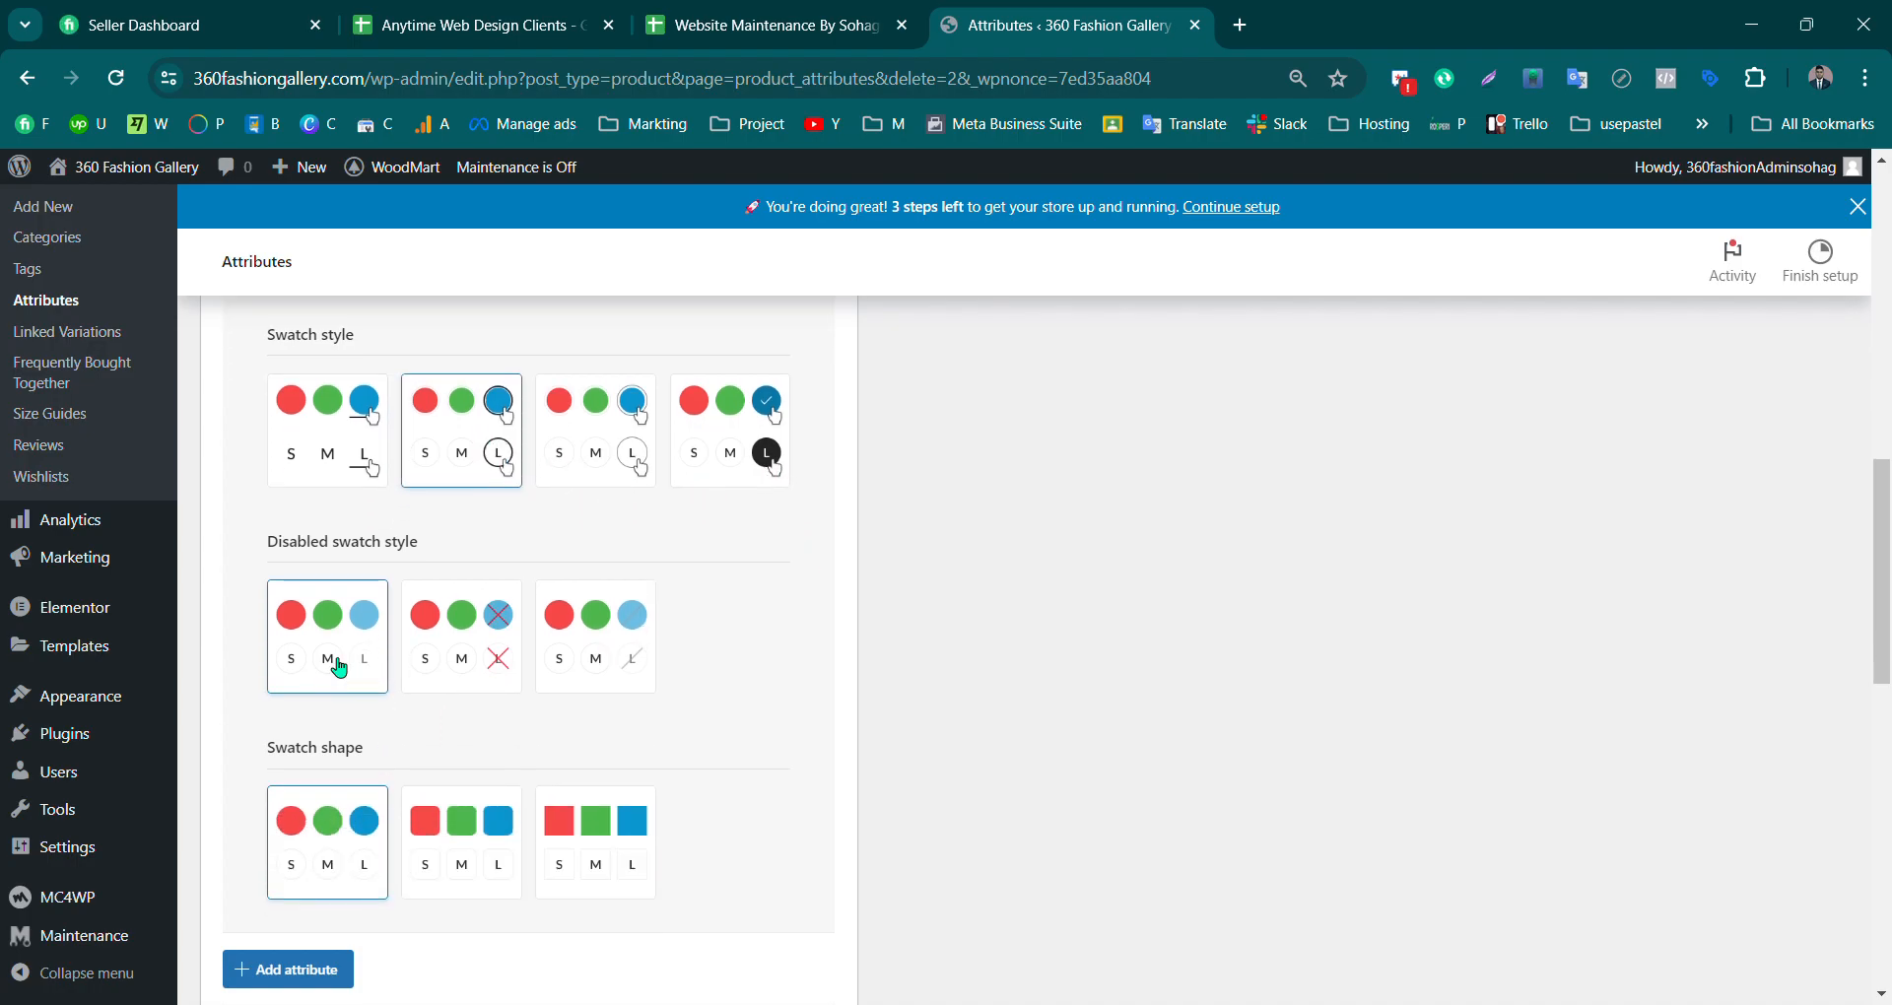
{"action": "scroll", "coordinate": [514, 650], "scroll_direction": "down", "scroll_amount": 1}
{"action": "scroll", "coordinate": [515, 660], "scroll_direction": "down", "scroll_amount": 4}
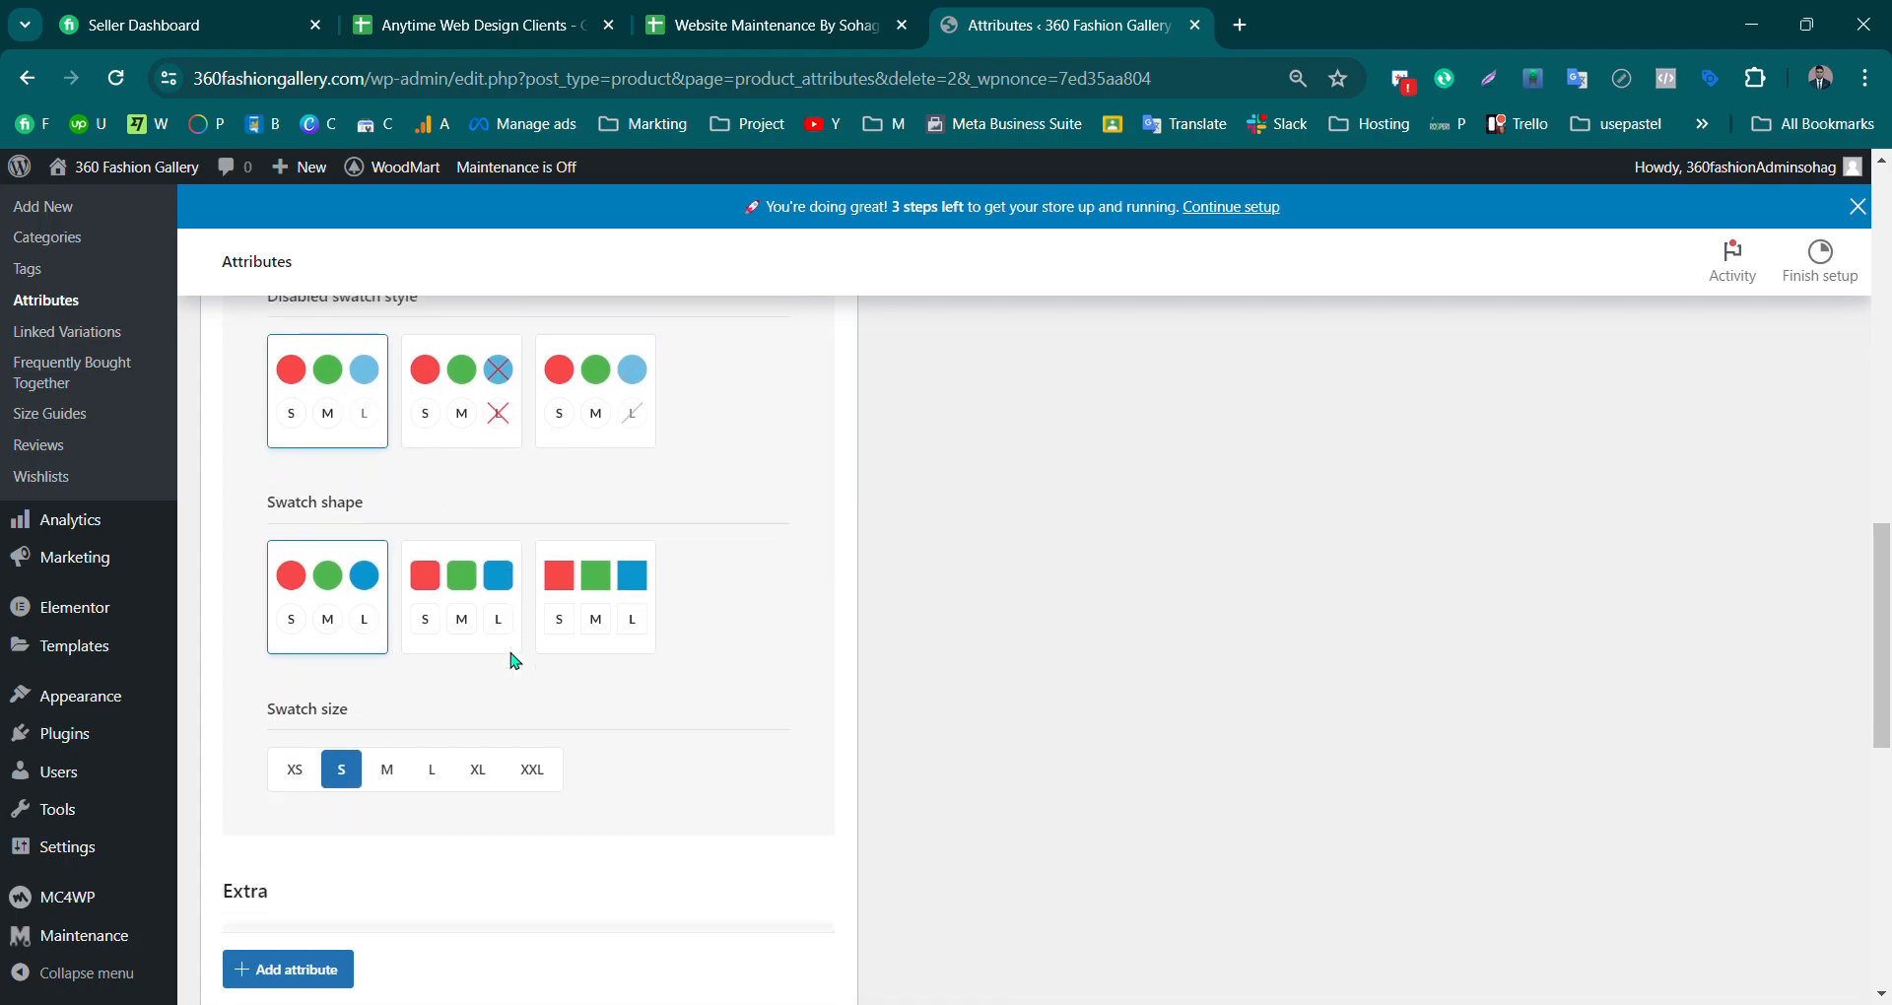
{"action": "scroll", "coordinate": [515, 665], "scroll_direction": "down", "scroll_amount": 2}
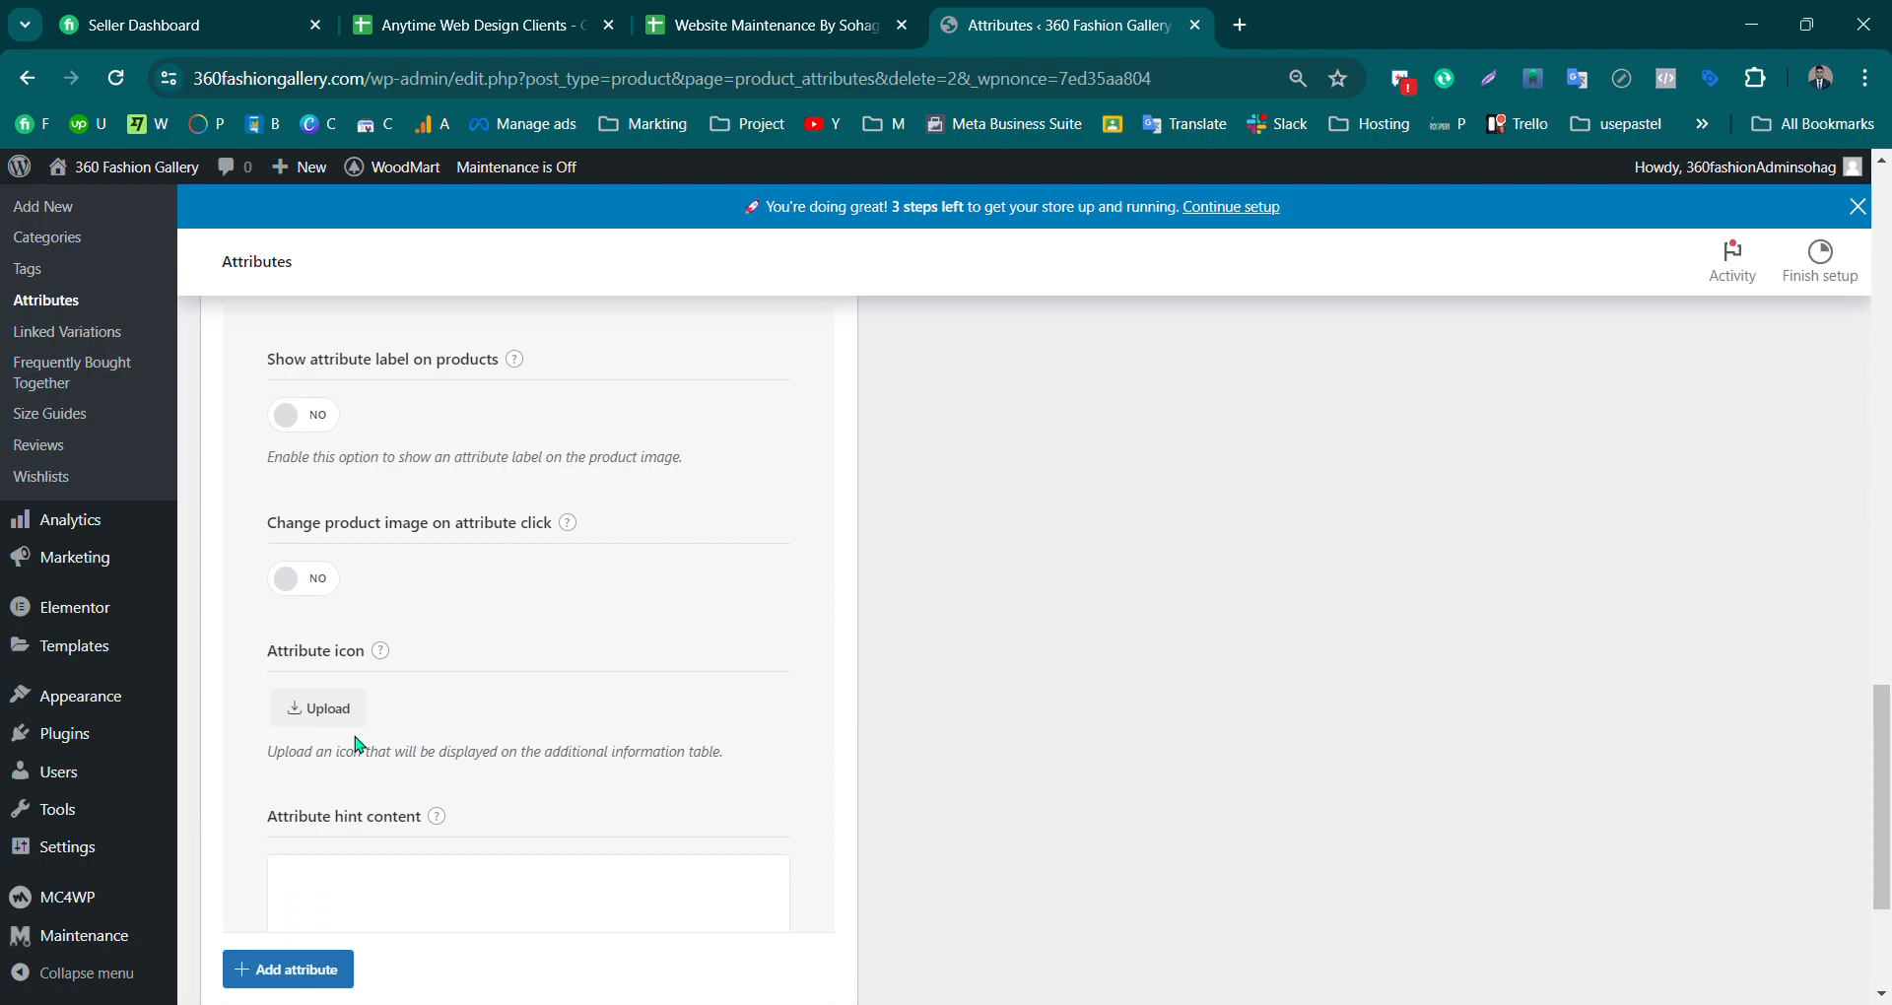
{"action": "scroll", "coordinate": [883, 751], "scroll_direction": "up", "scroll_amount": 15}
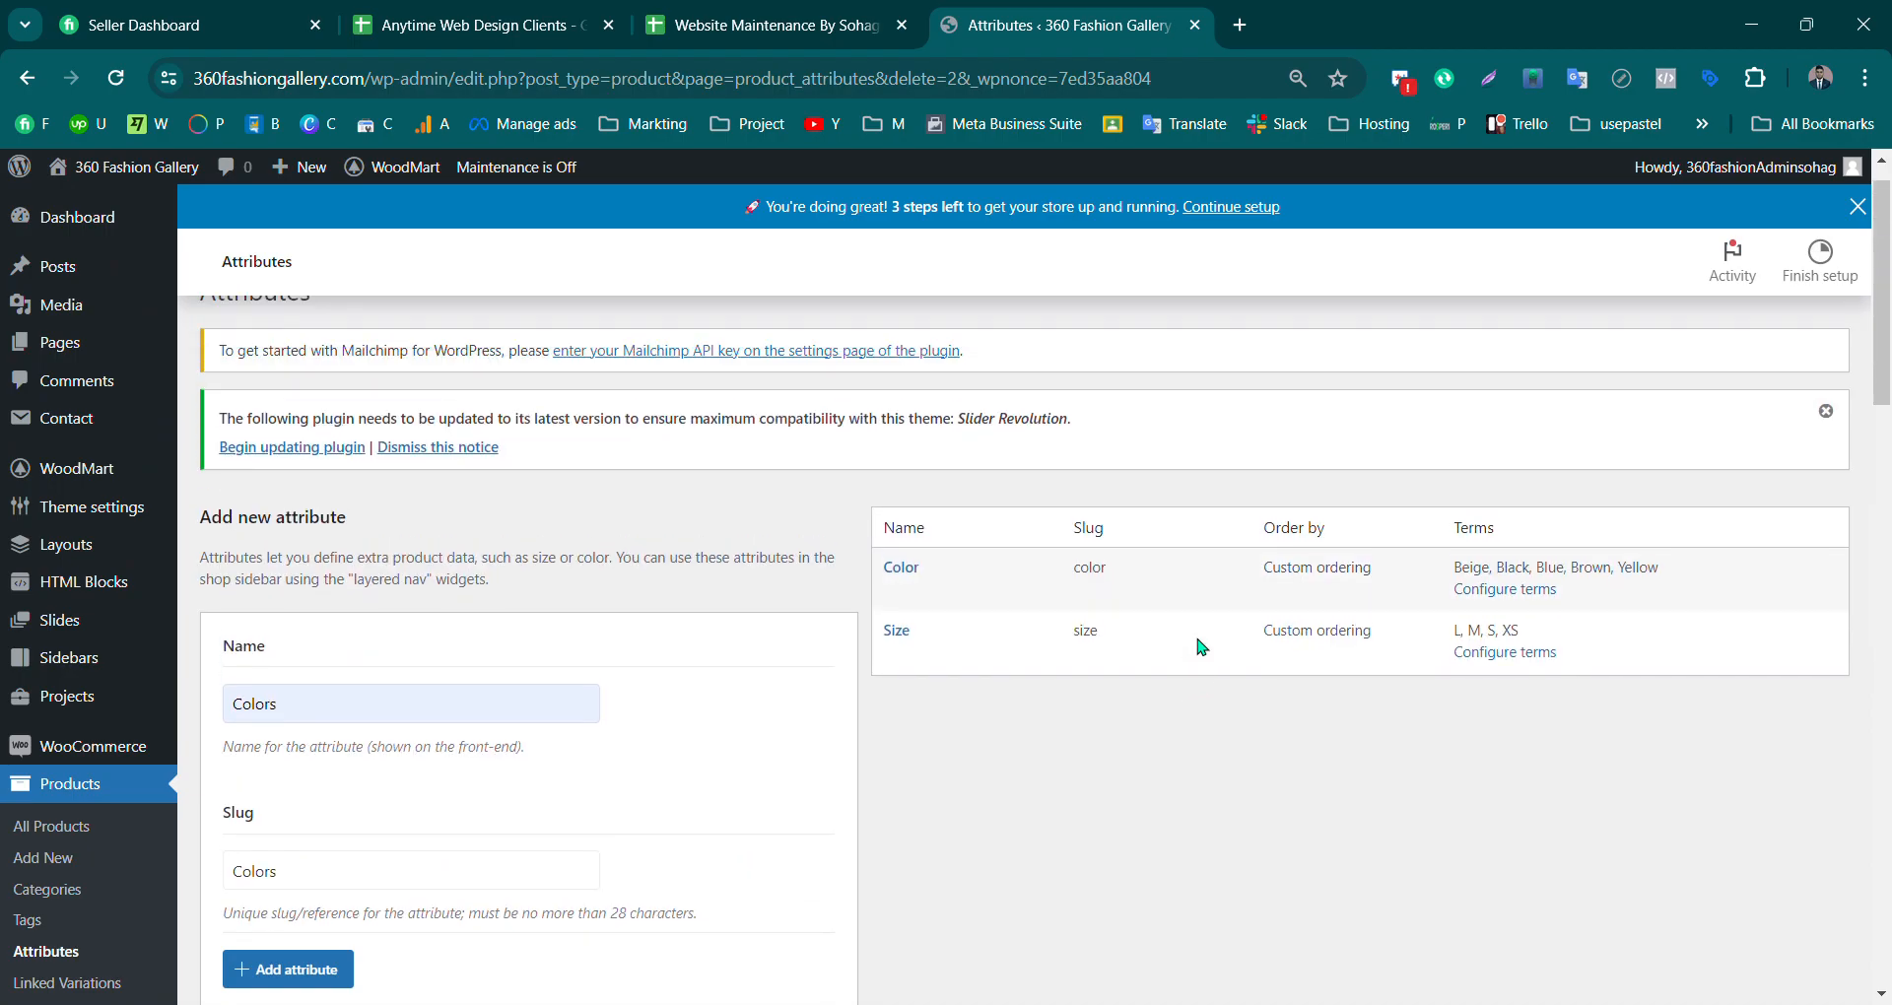
{"action": "scroll", "coordinate": [371, 571], "scroll_direction": "down", "scroll_amount": 15}
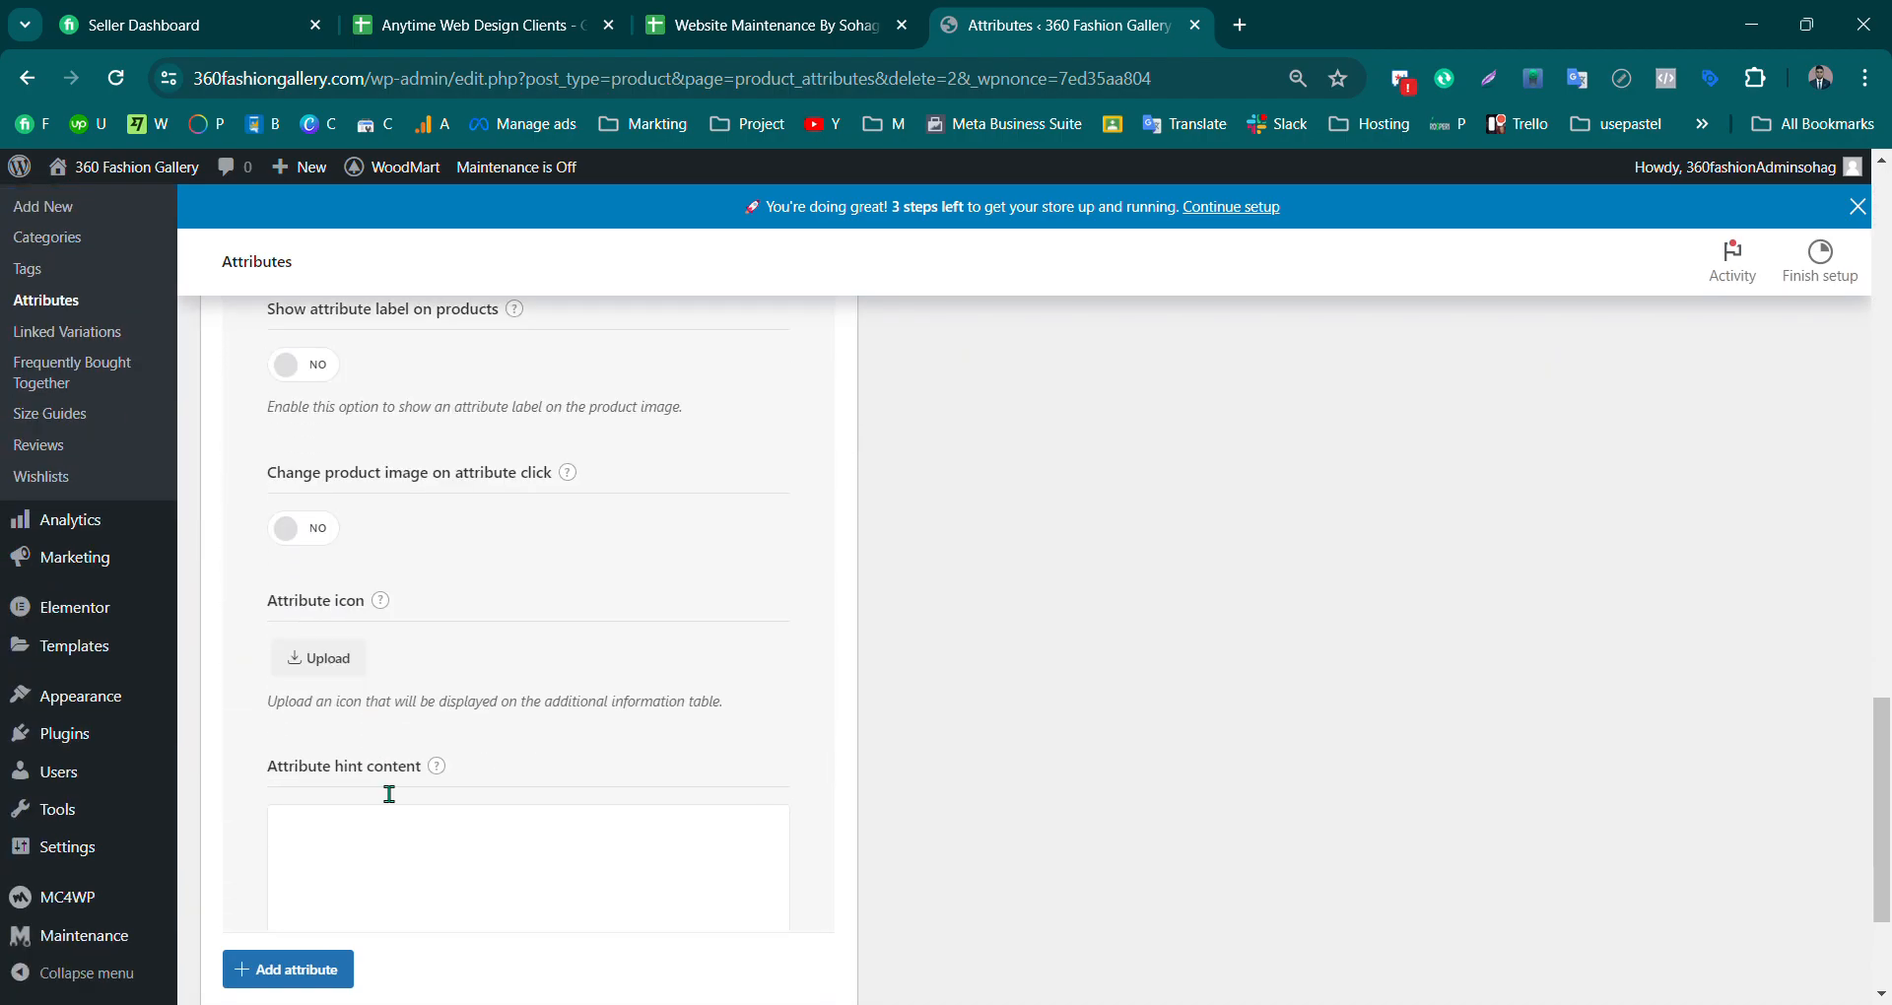
{"action": "scroll", "coordinate": [378, 866], "scroll_direction": "up", "scroll_amount": 15}
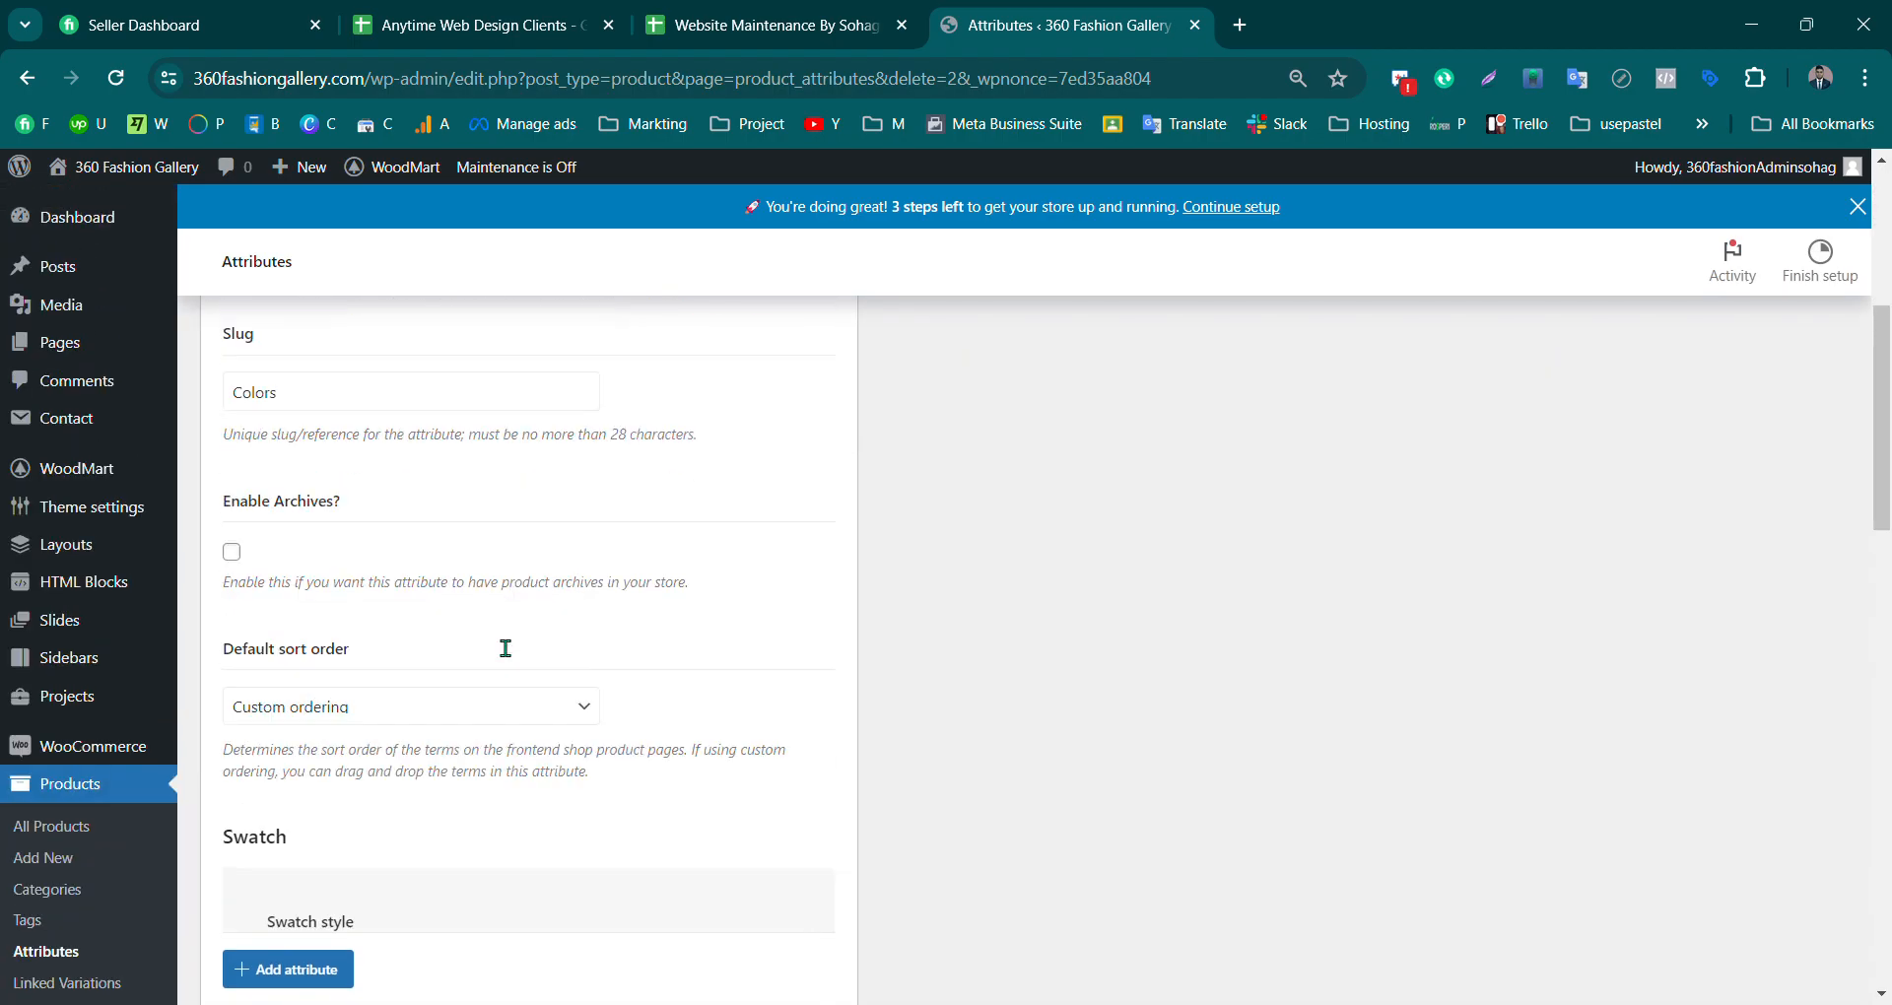
{"action": "scroll", "coordinate": [471, 550], "scroll_direction": "down", "scroll_amount": 2}
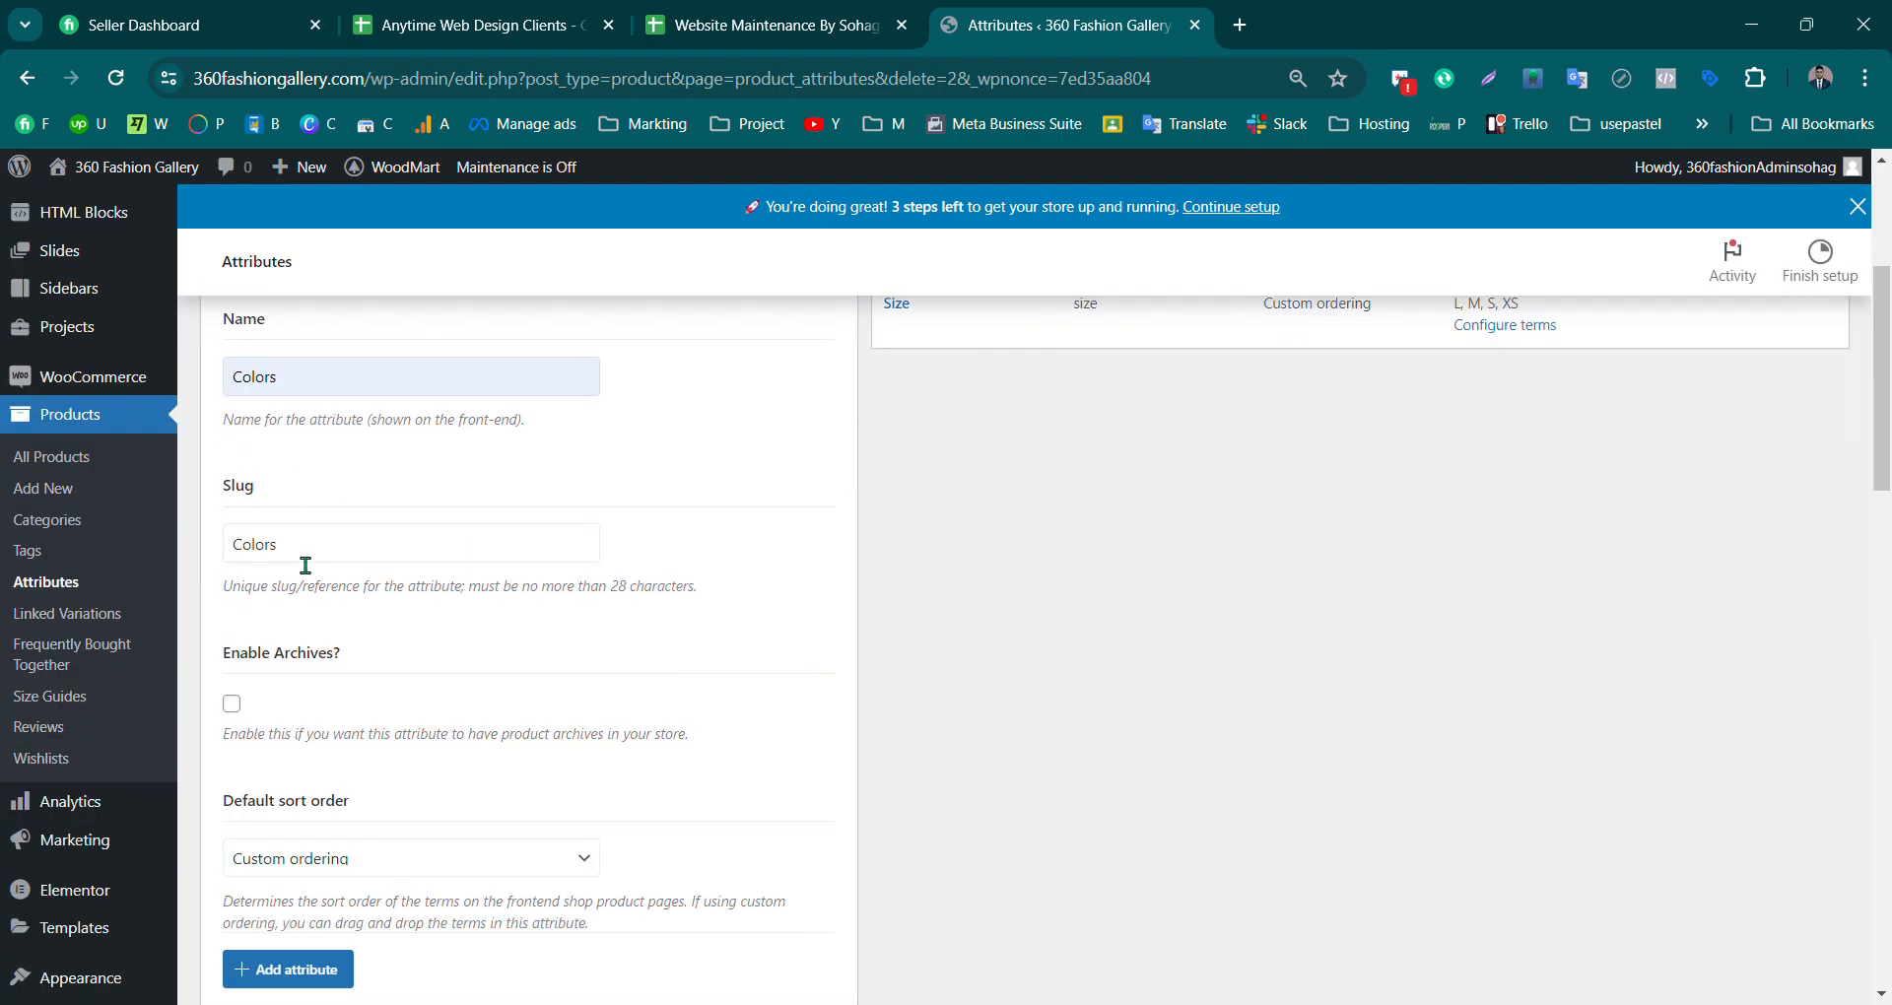
Step: Add the new Colors attribute to the store with the entered name and slug
{"action": "left_click", "coordinate": [338, 384]}
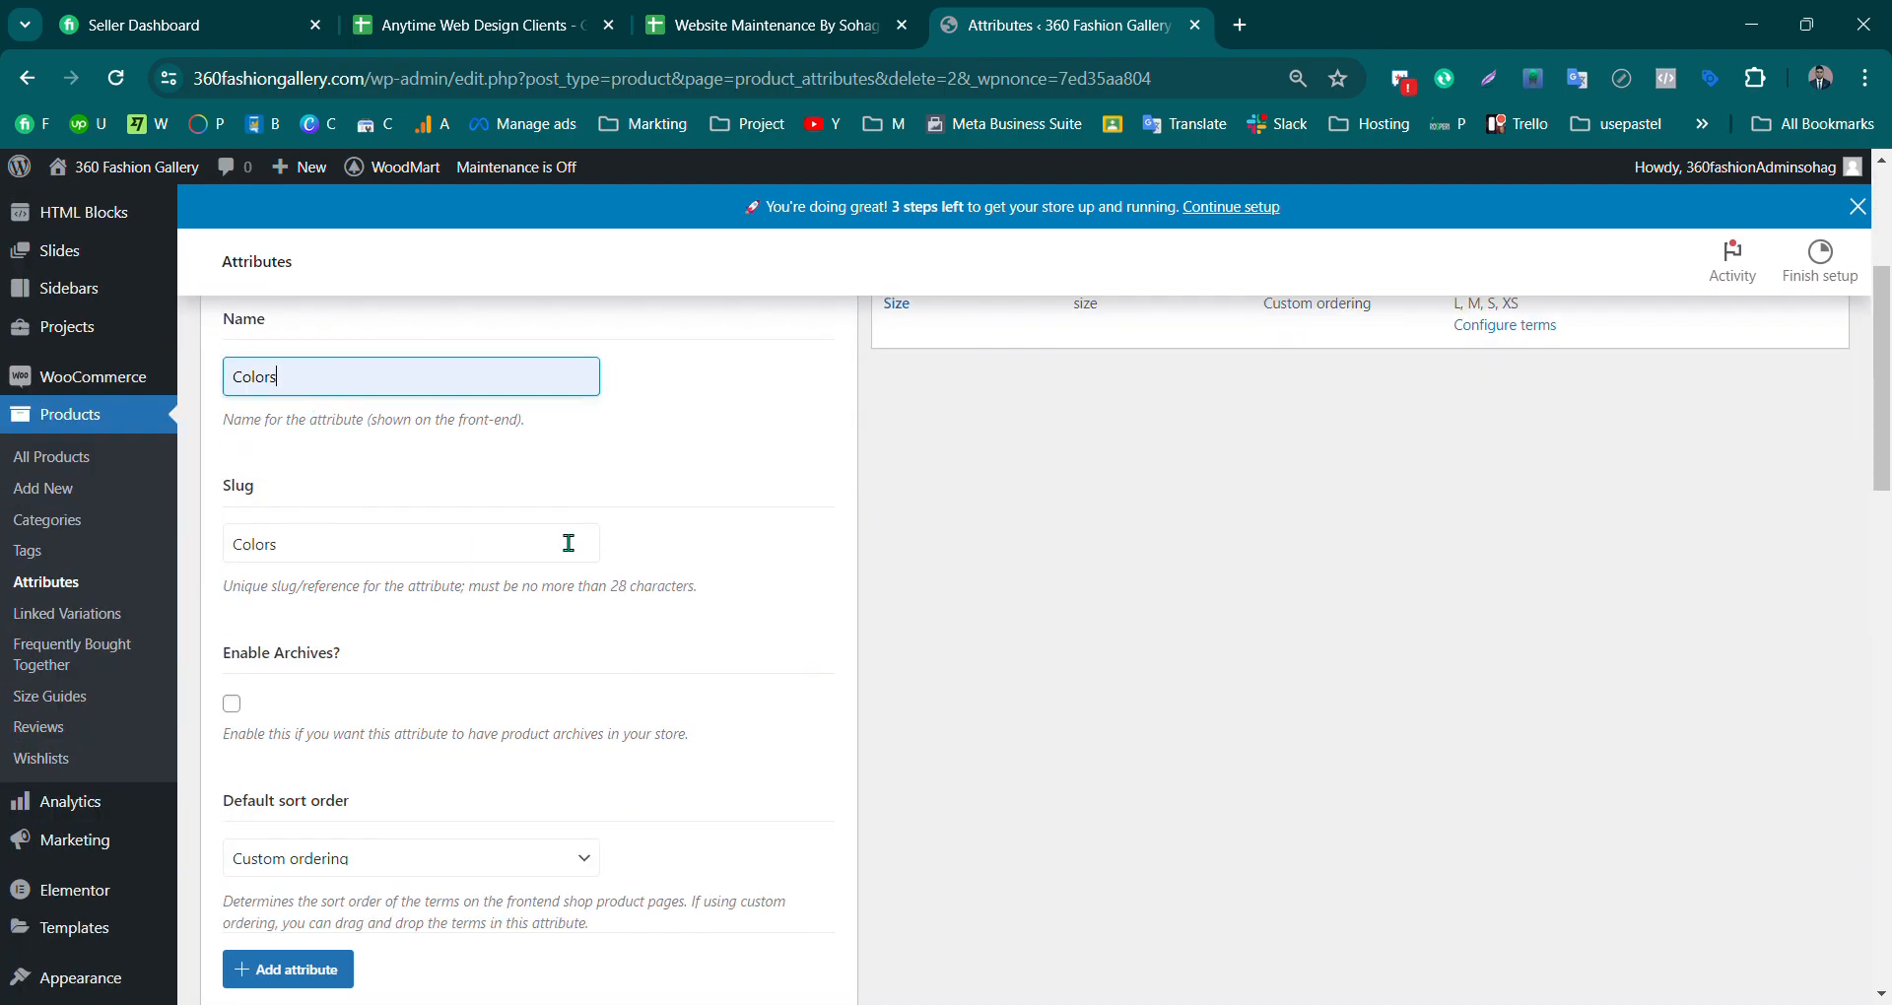
{"action": "scroll", "coordinate": [411, 495], "scroll_direction": "down", "scroll_amount": 10}
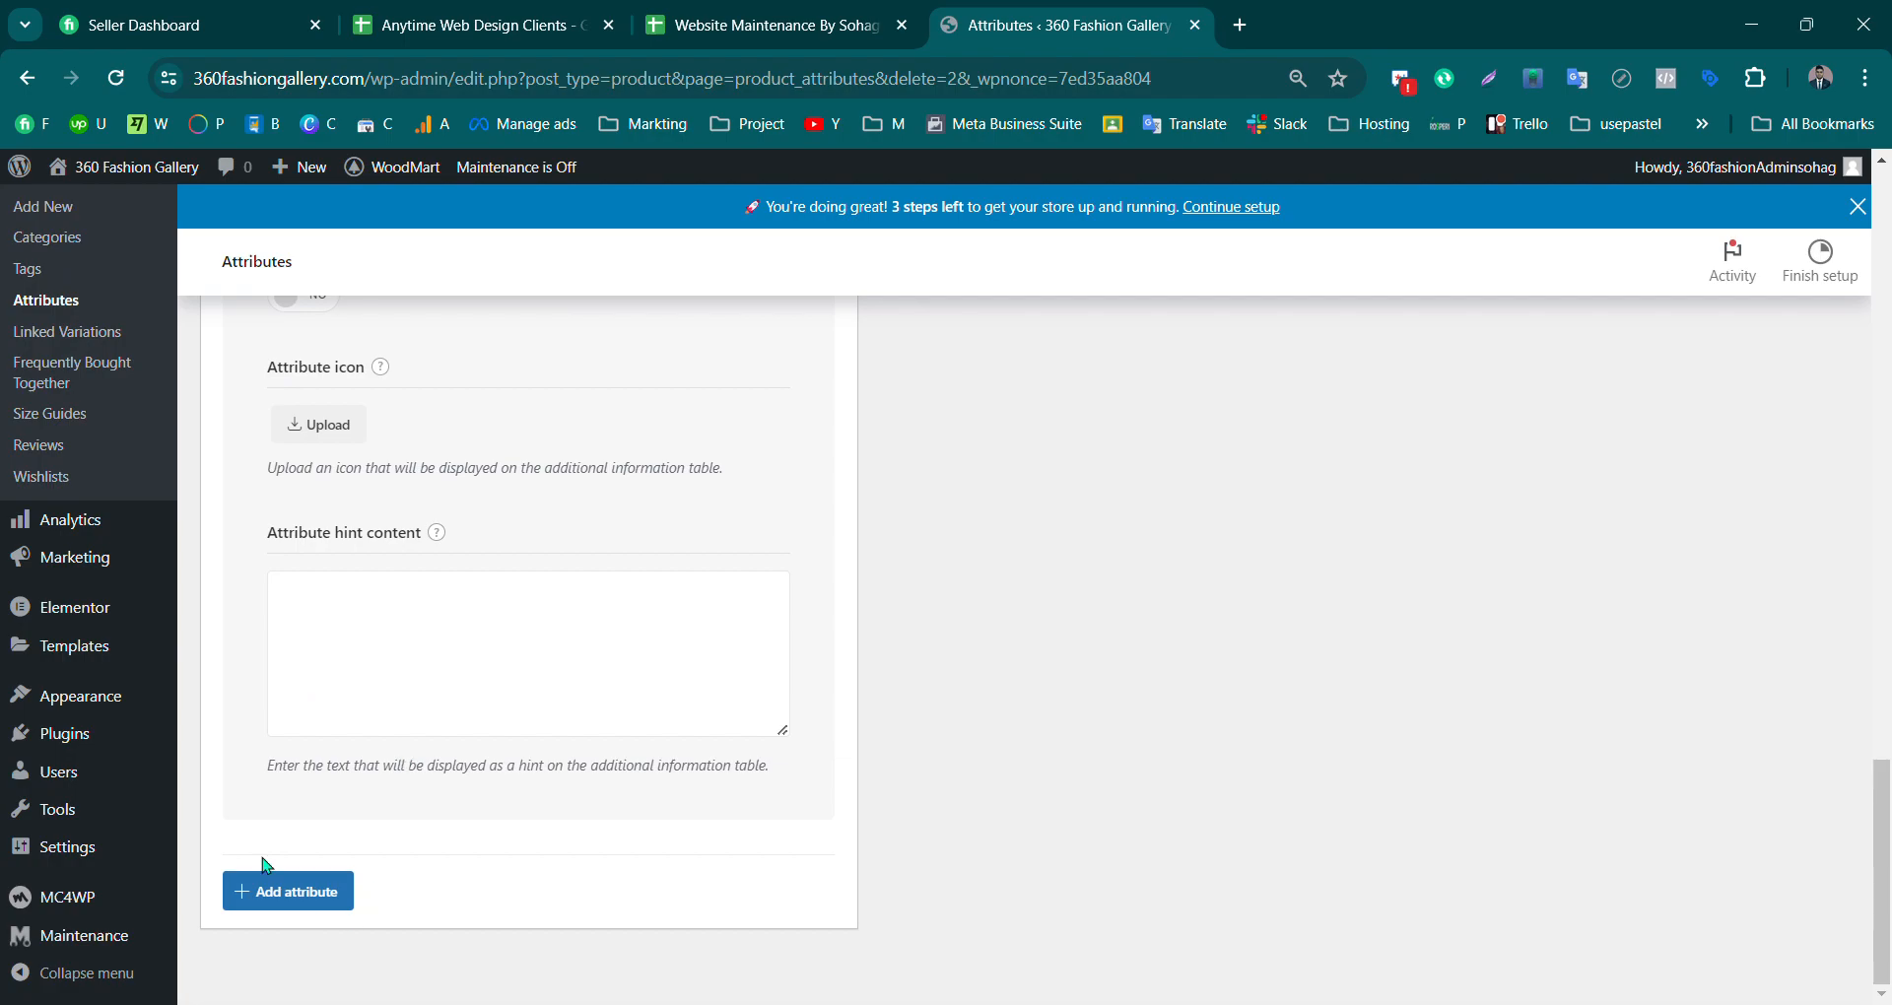
{"action": "left_click", "coordinate": [306, 889]}
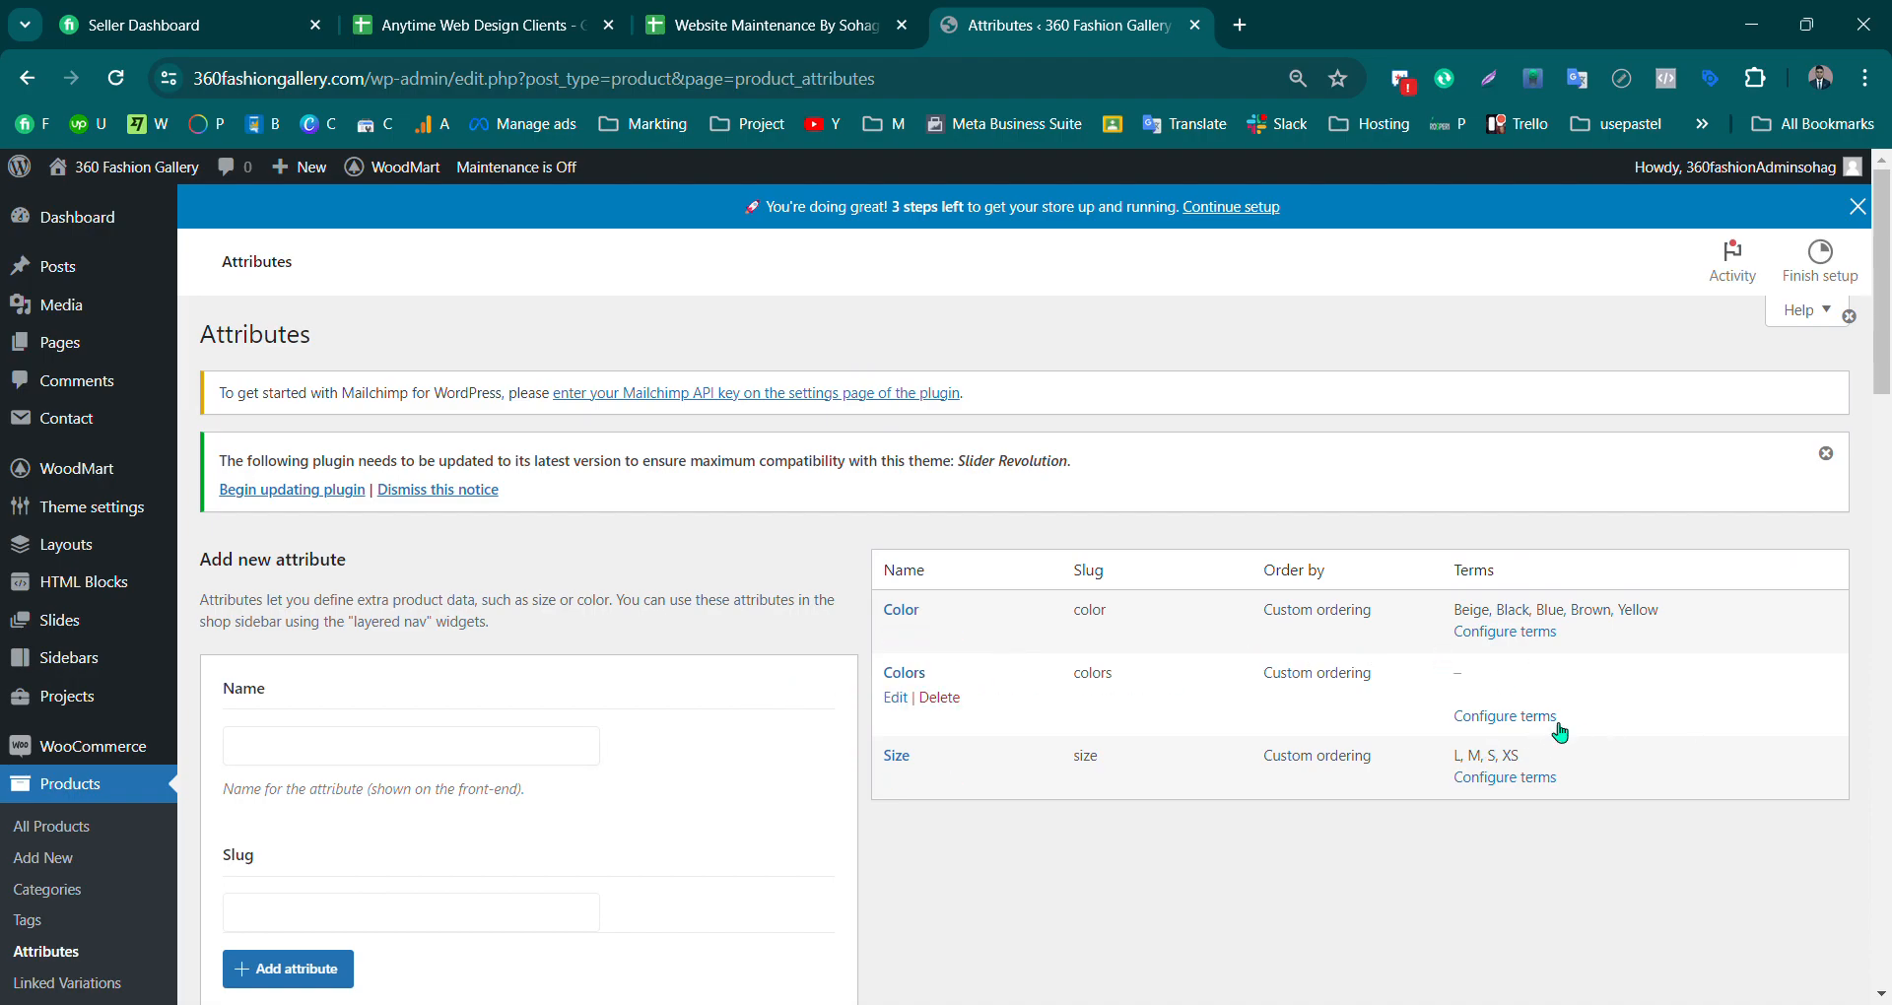
Step: Open the term configuration of the newly added Colors attribute
{"action": "left_click_drag", "start_coordinate": [1566, 610], "coordinate": [1769, 626]}
{"action": "left_click", "coordinate": [1507, 718]}
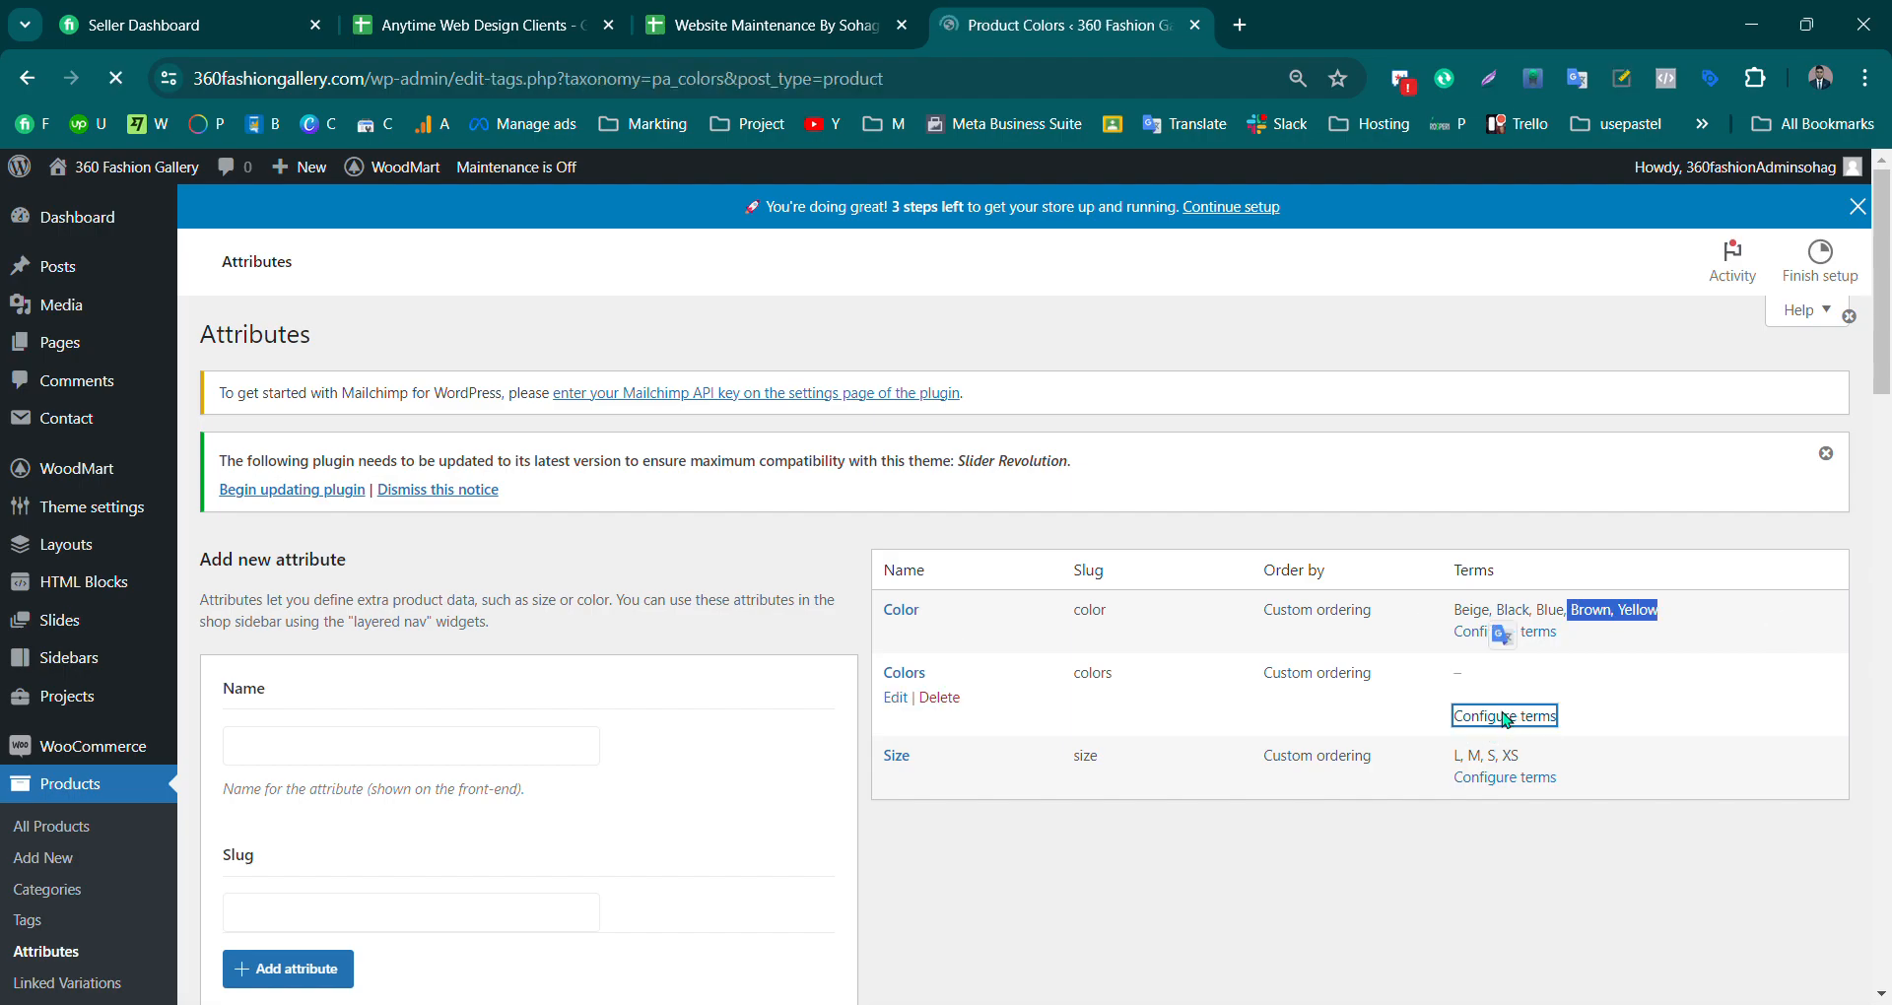
{"action": "scroll", "coordinate": [333, 919], "scroll_direction": "down", "scroll_amount": 5}
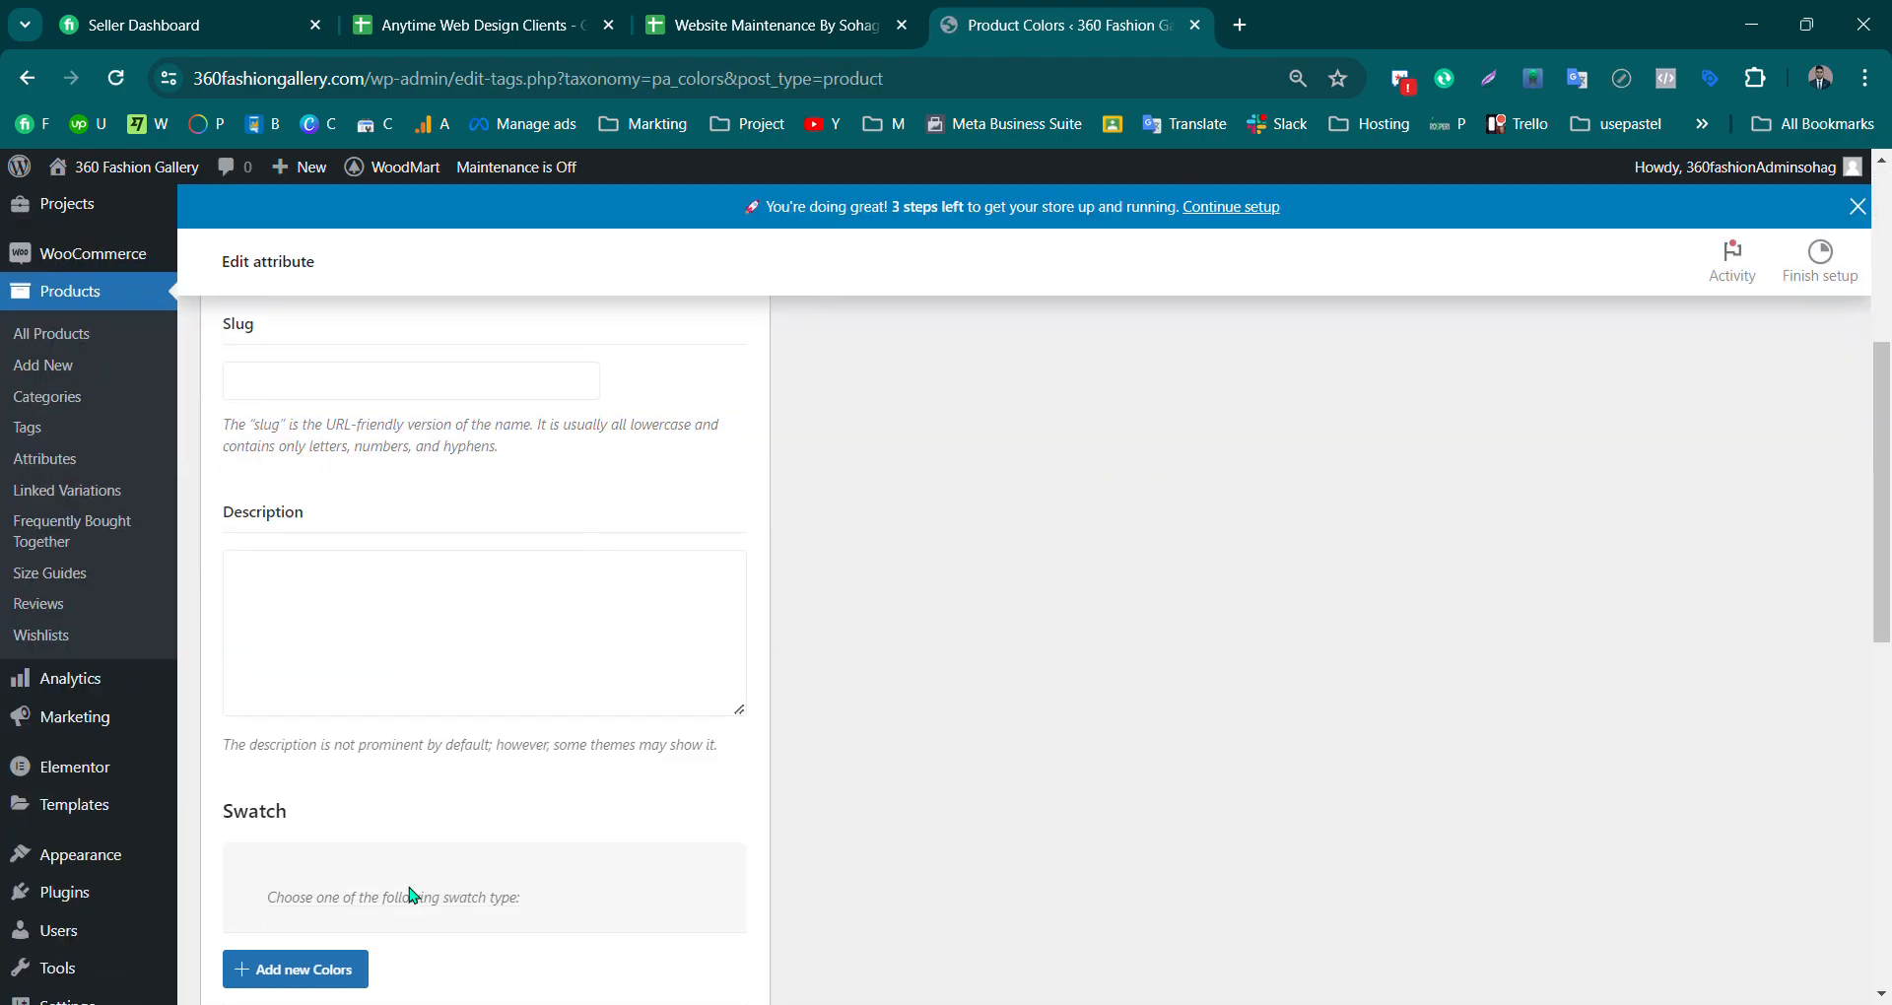
Step: Enter "Red" as both the name and slug of a new Colors term, leaving the description empty
{"action": "scroll", "coordinate": [521, 892], "scroll_direction": "up", "scroll_amount": 3}
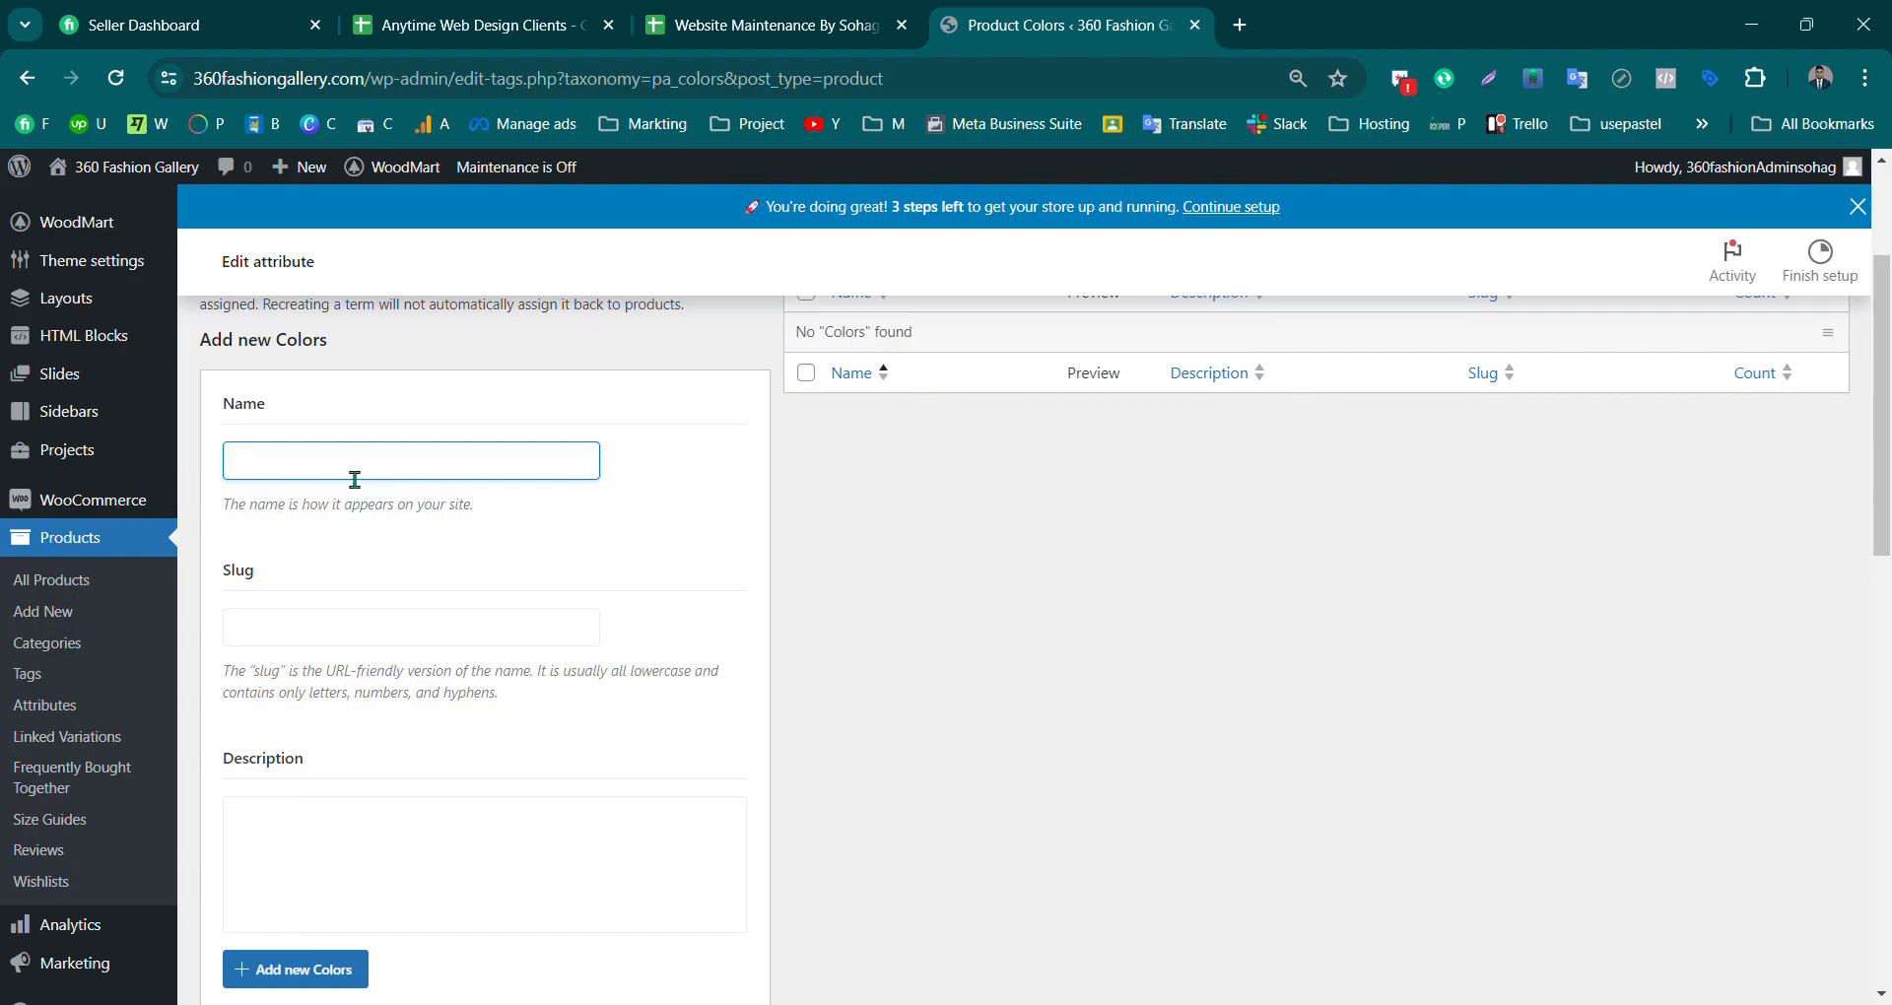
{"action": "scroll", "coordinate": [259, 615], "scroll_direction": "down", "scroll_amount": 1}
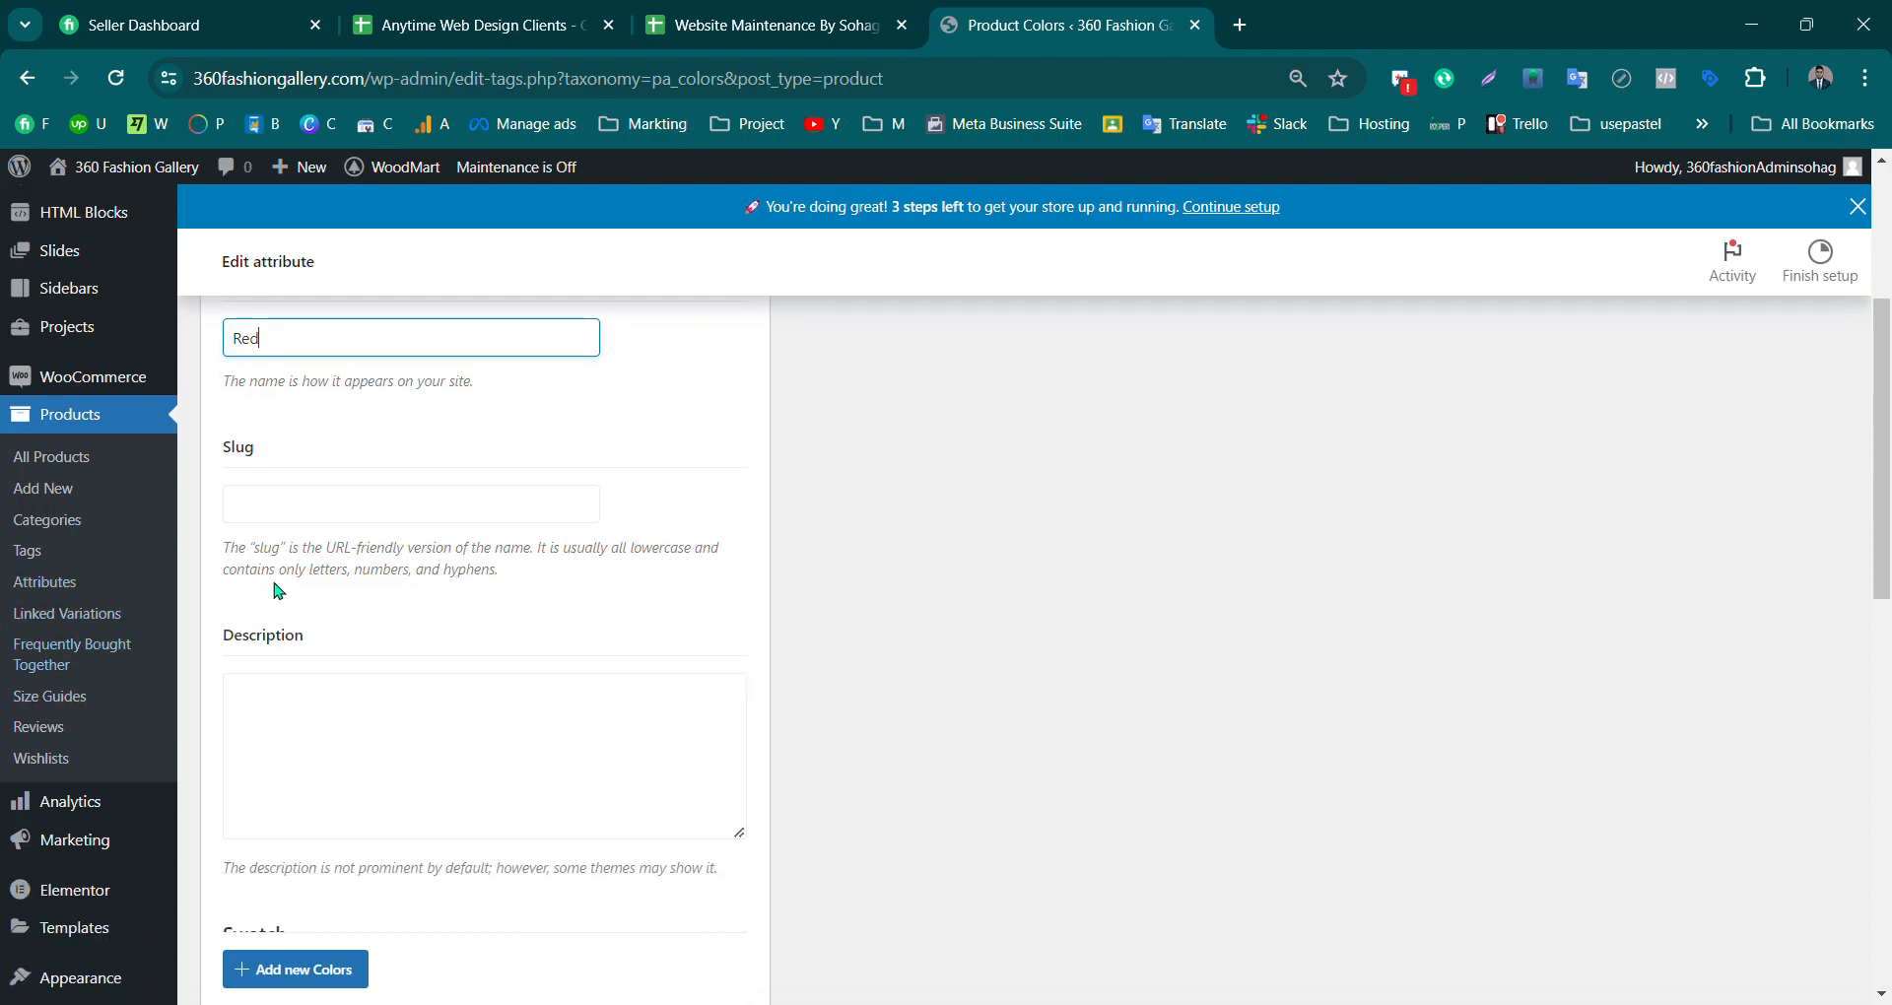
{"action": "left_click_drag", "start_coordinate": [310, 345], "coordinate": [158, 338]}
{"action": "left_click", "coordinate": [309, 505]}
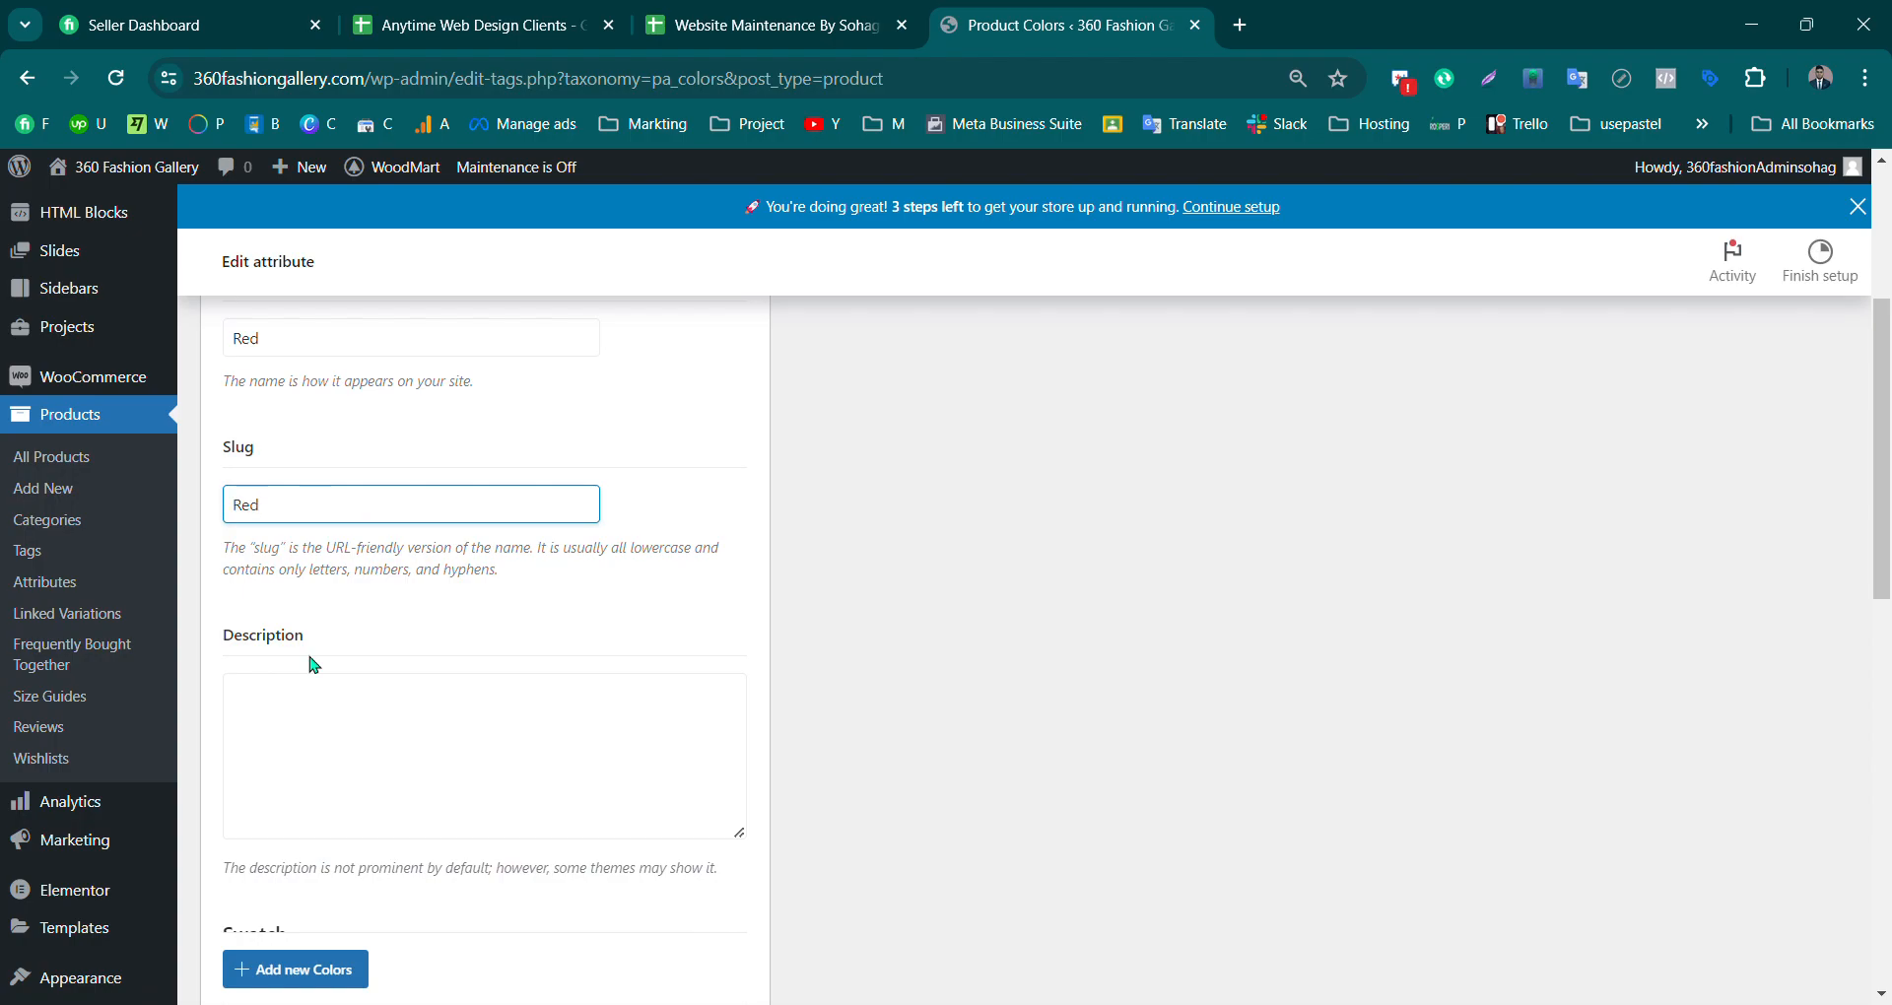
{"action": "left_click", "coordinate": [338, 714]}
Step: Set the Red term's color swatch to the preset red, rgb(221,51,51)
{"action": "scroll", "coordinate": [347, 689], "scroll_direction": "down", "scroll_amount": 3}
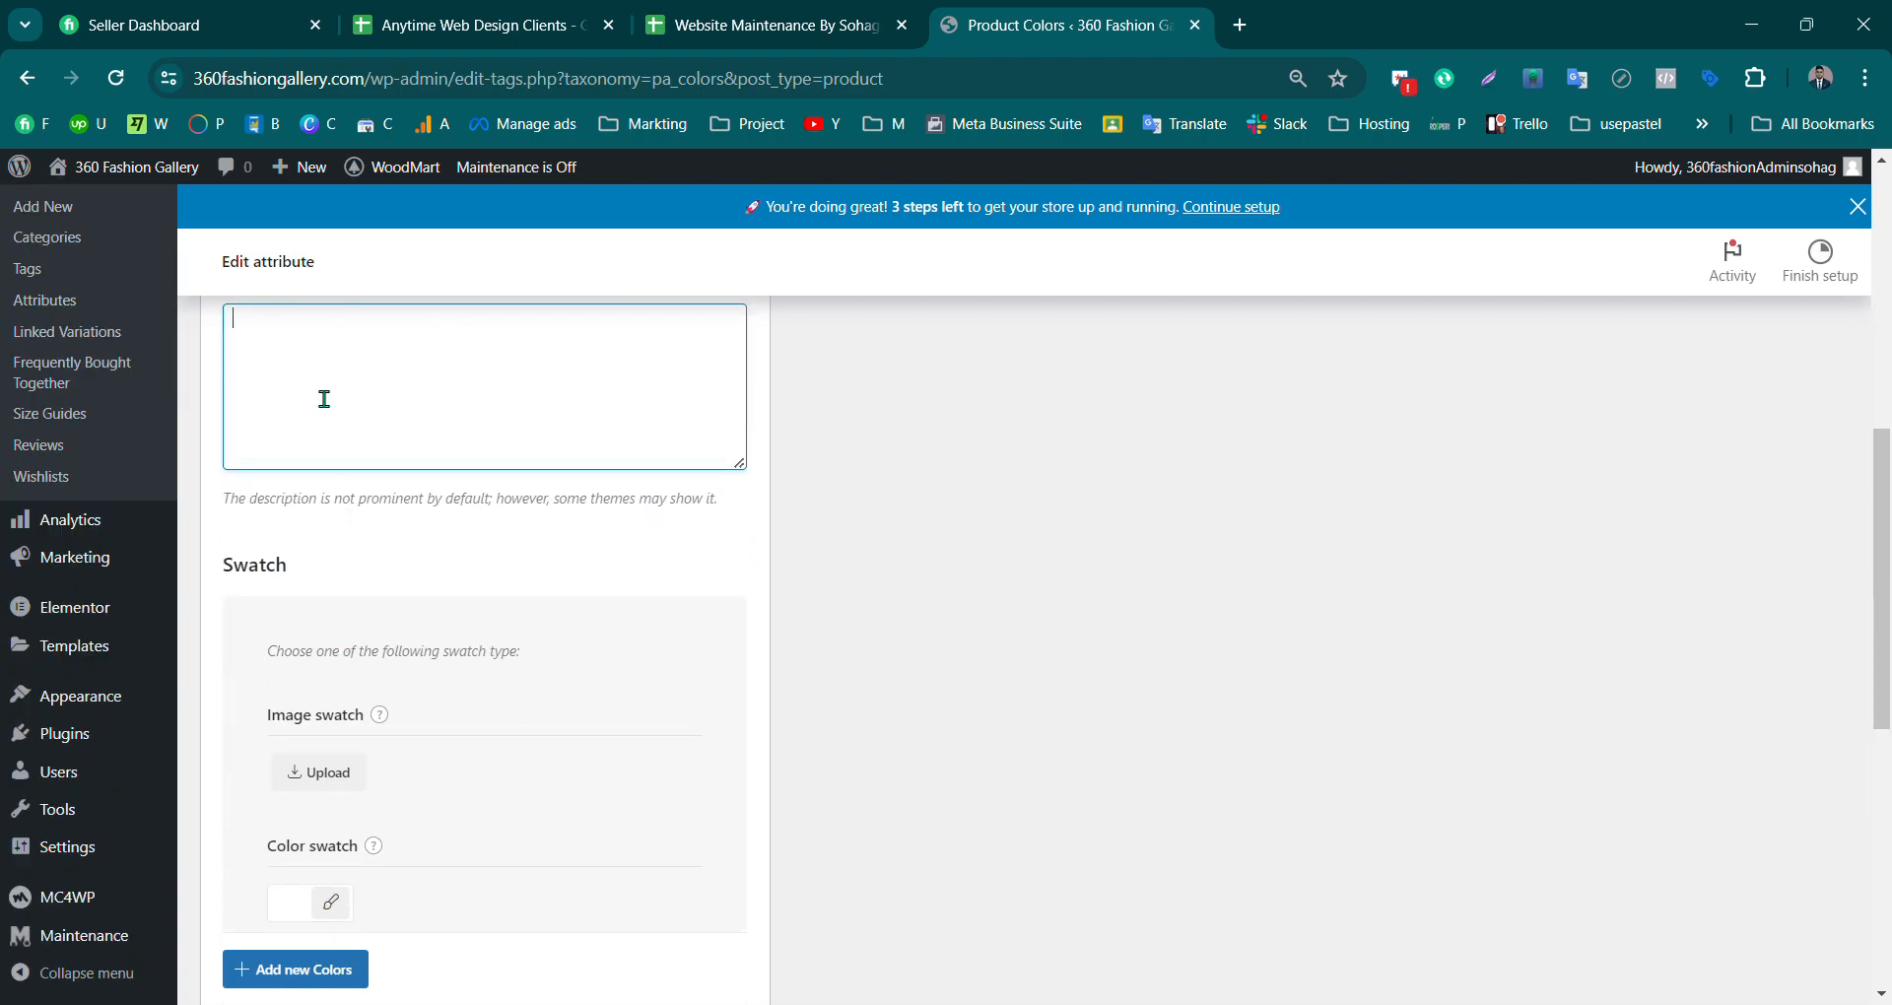
{"action": "scroll", "coordinate": [324, 403], "scroll_direction": "down", "scroll_amount": 2}
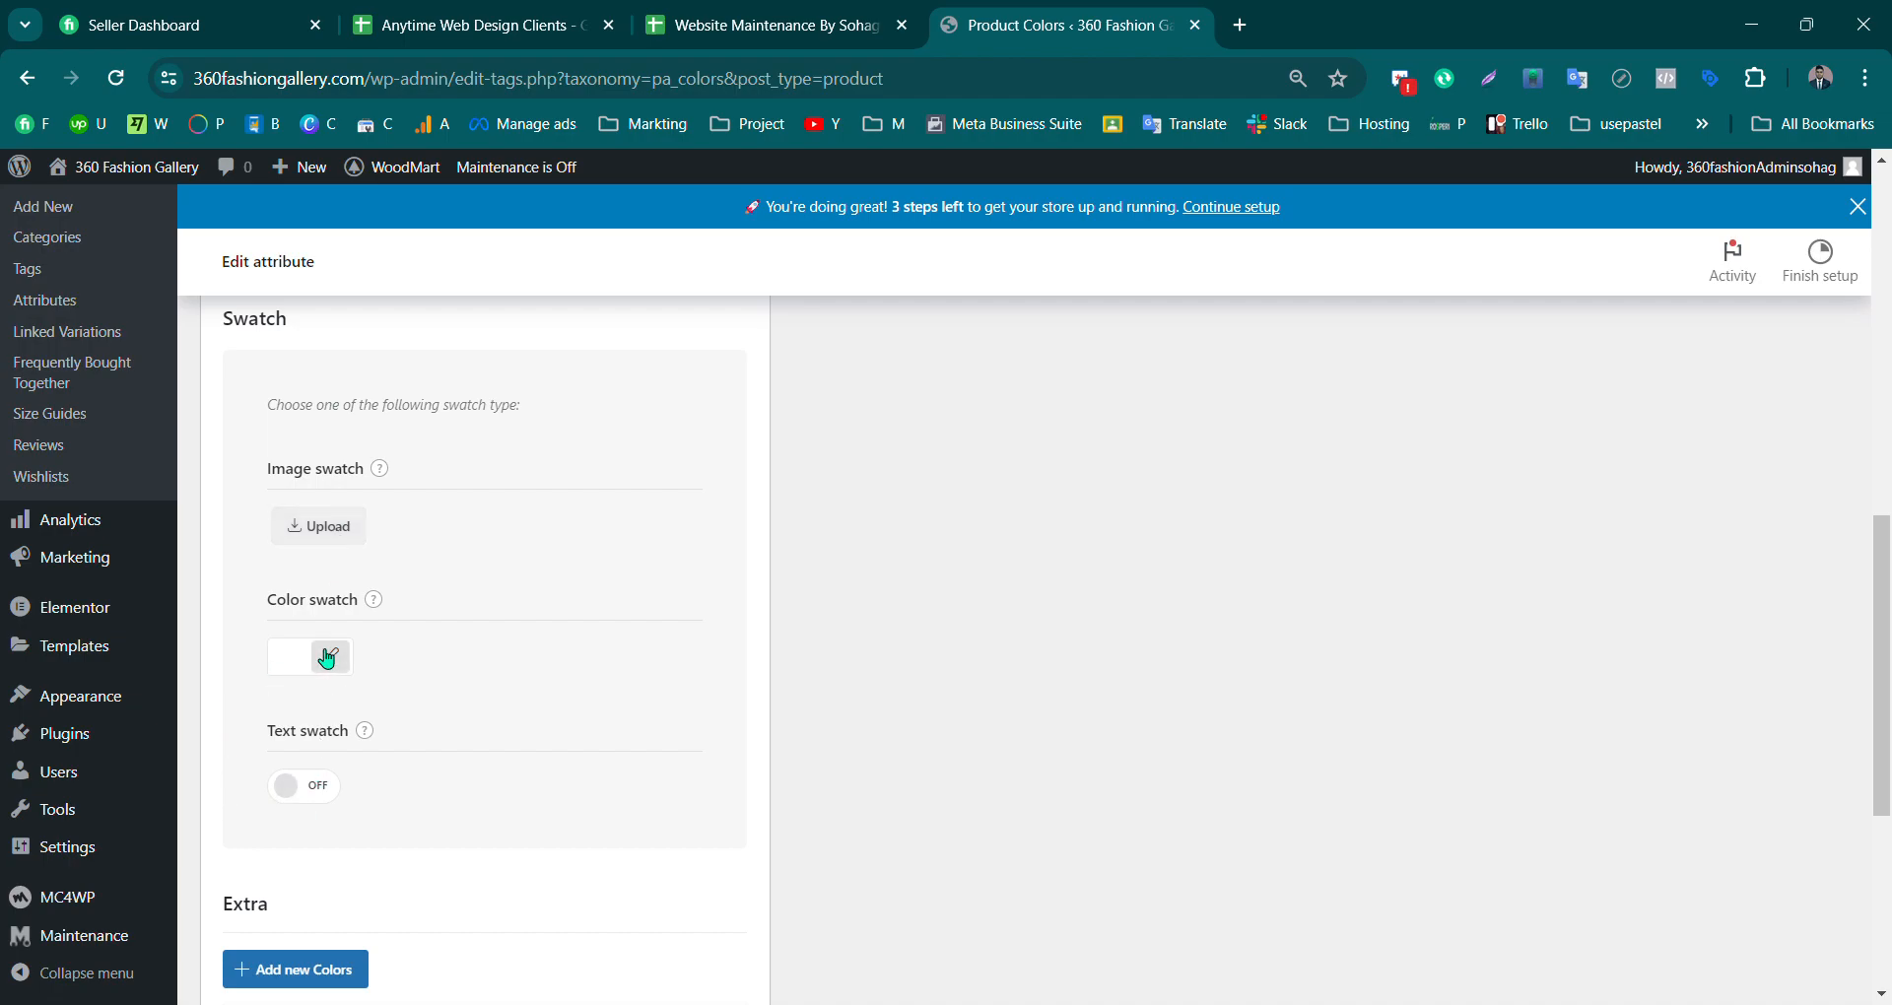
{"action": "left_click", "coordinate": [281, 662]}
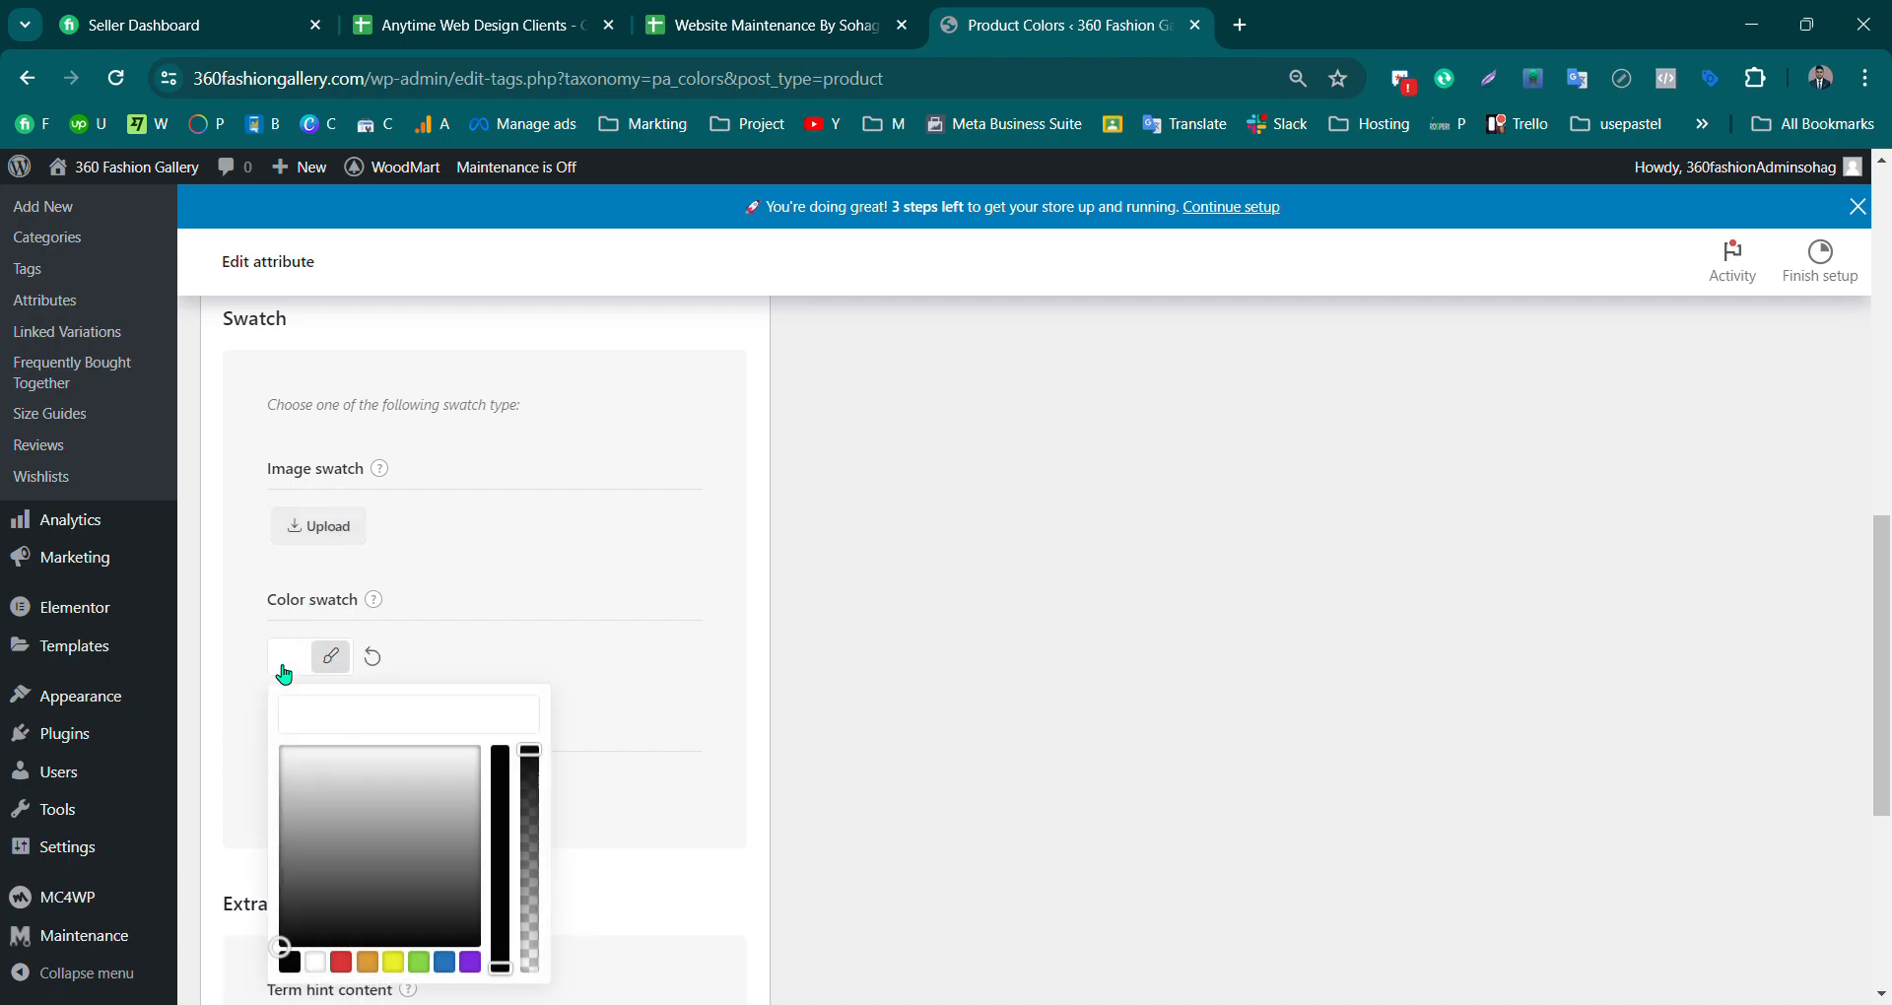
{"action": "left_click", "coordinate": [341, 961]}
{"action": "scroll", "coordinate": [408, 674], "scroll_direction": "down", "scroll_amount": 1}
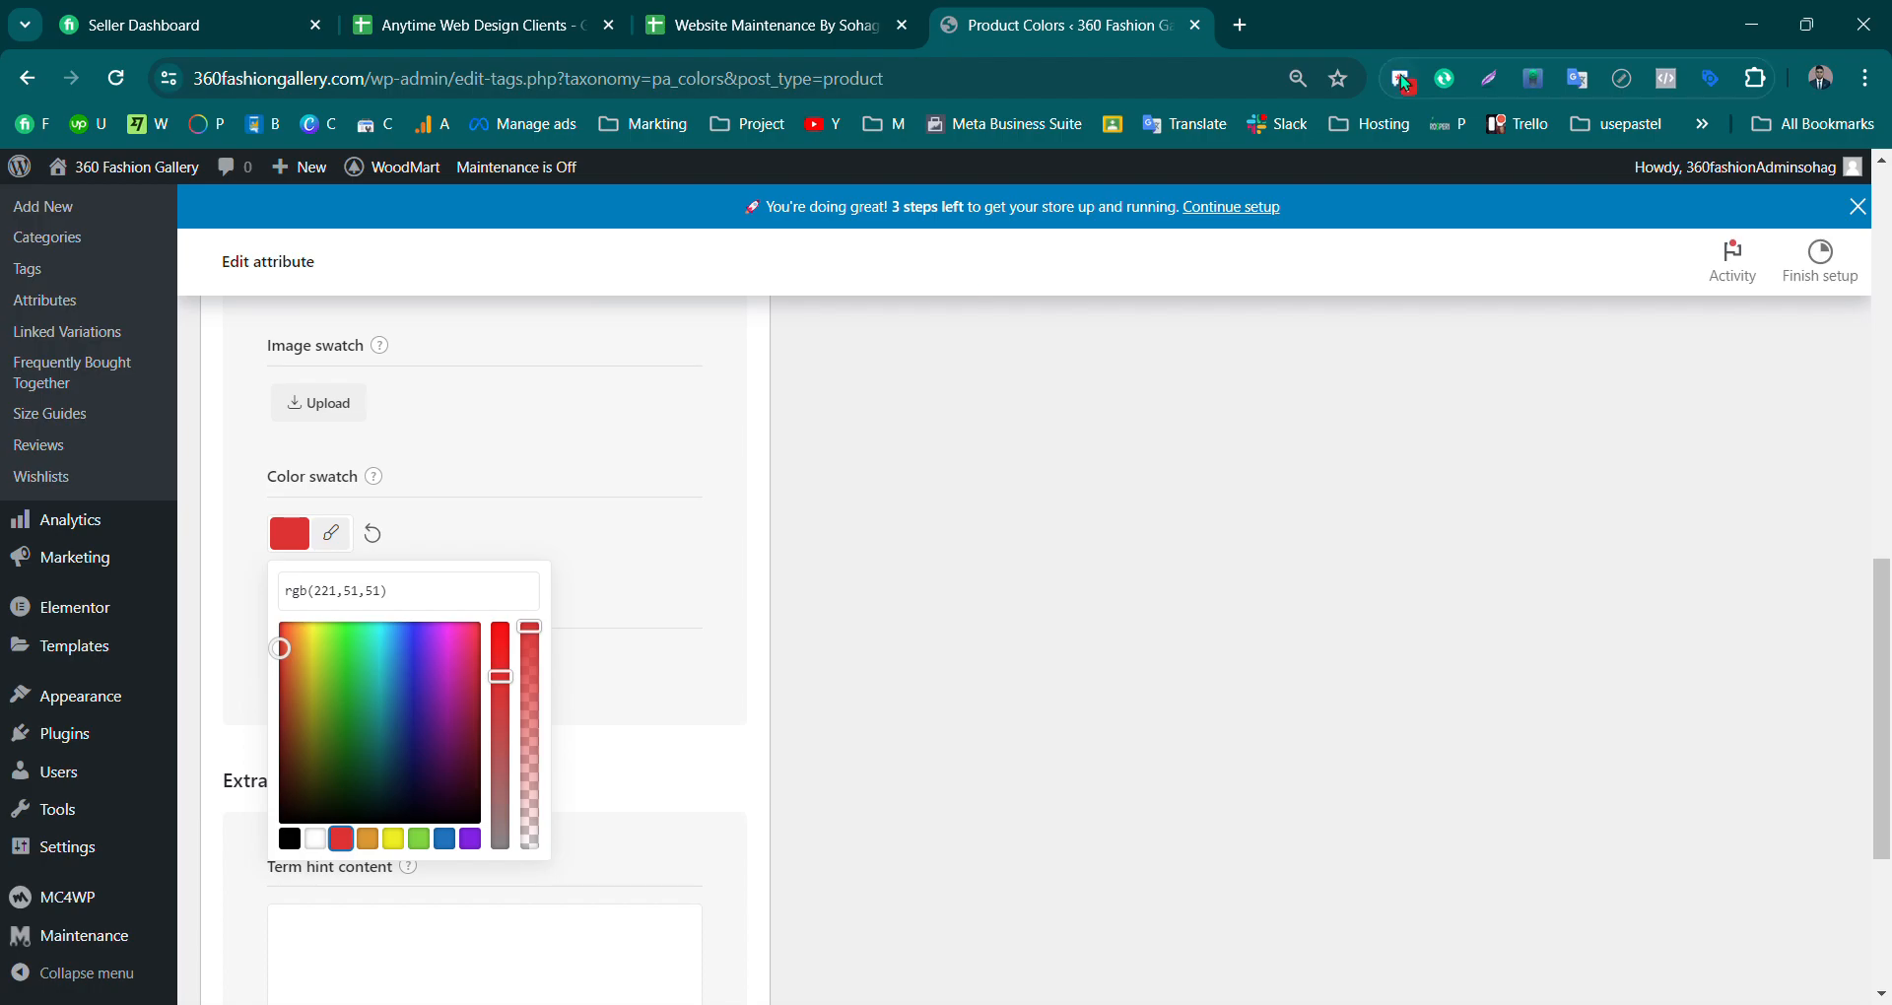
Step: Search Google for the green color code in a new browser tab
{"action": "left_click", "coordinate": [1241, 26]}
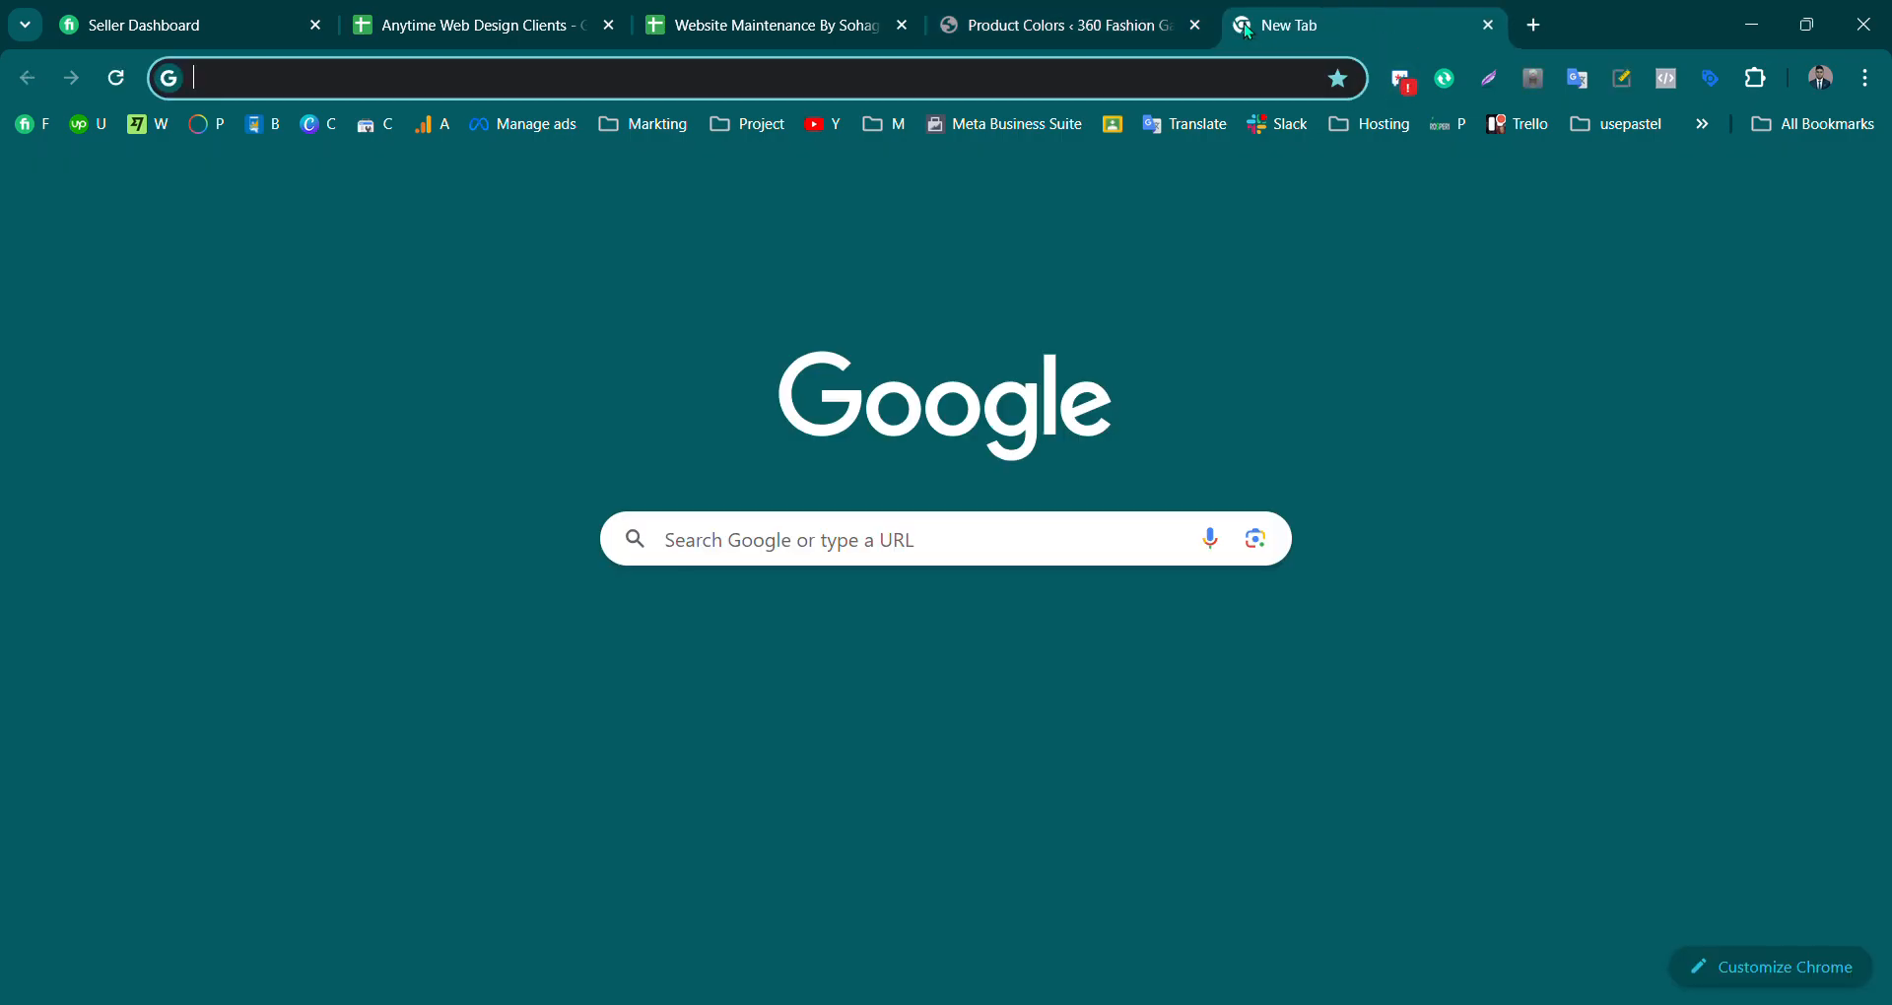
{"action": "type", "text": "gr"}
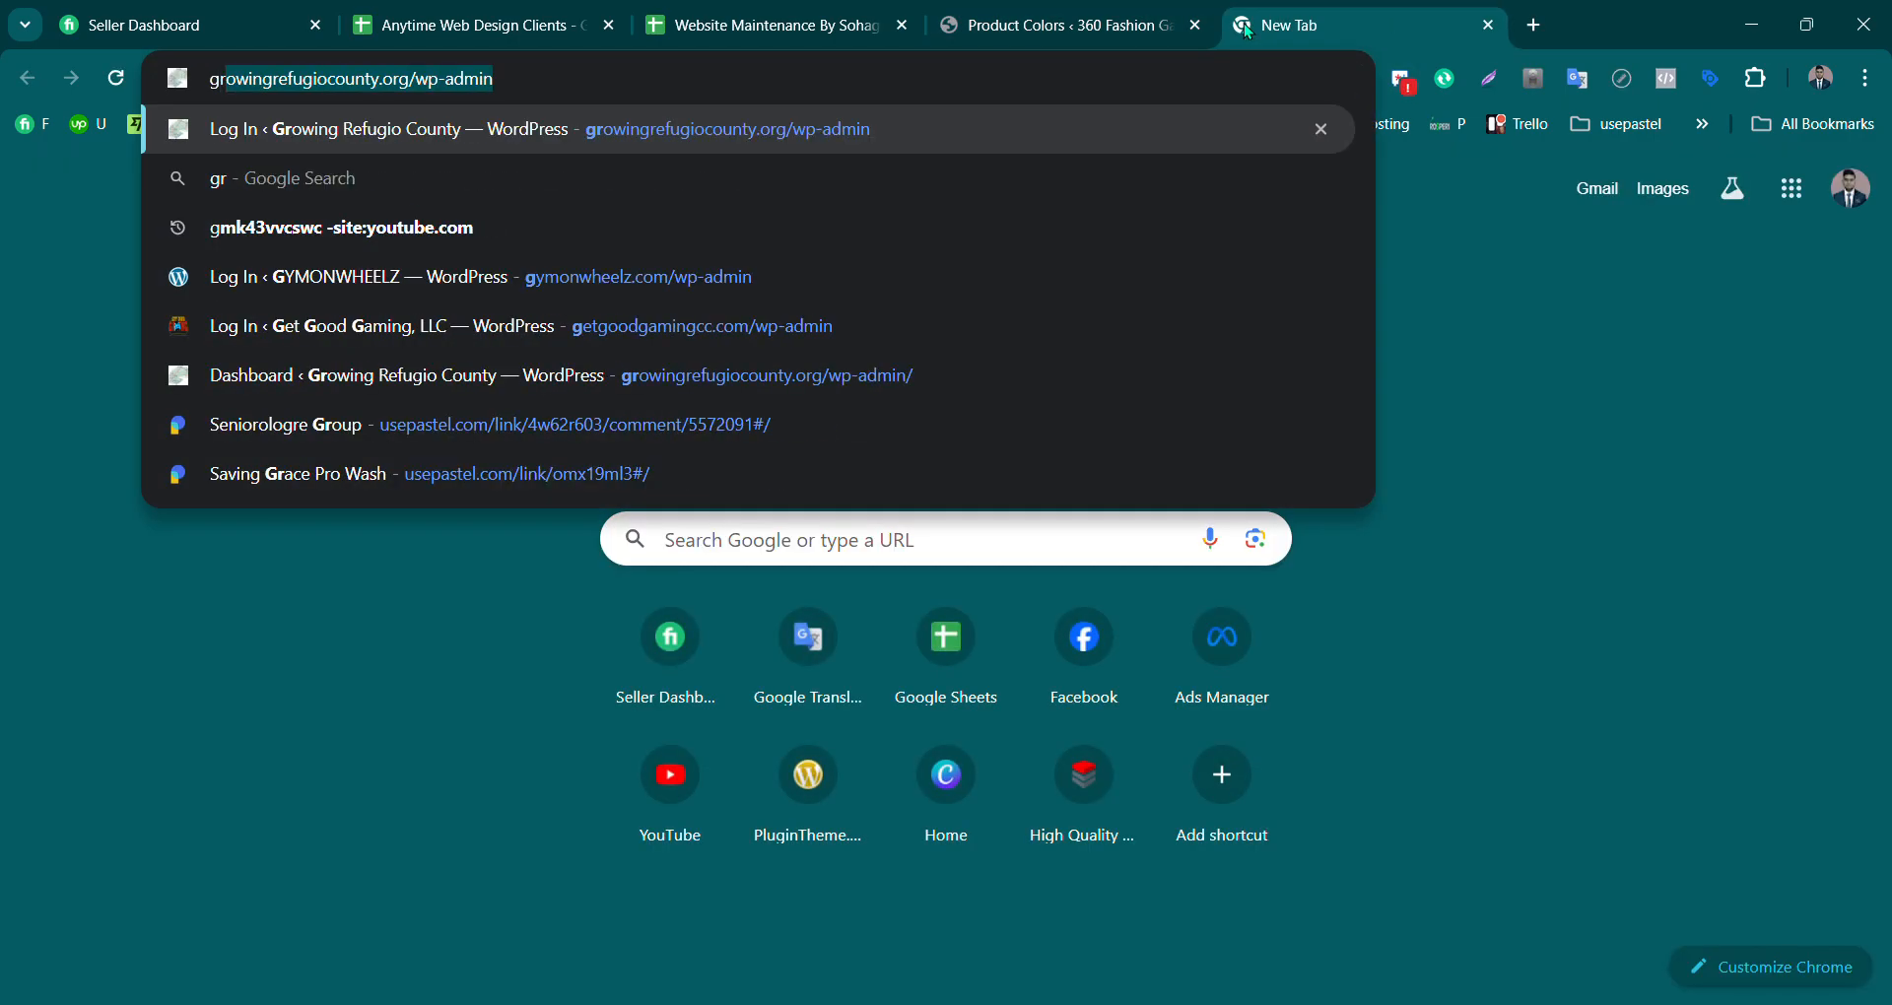
{"action": "type", "text": "eeen co"}
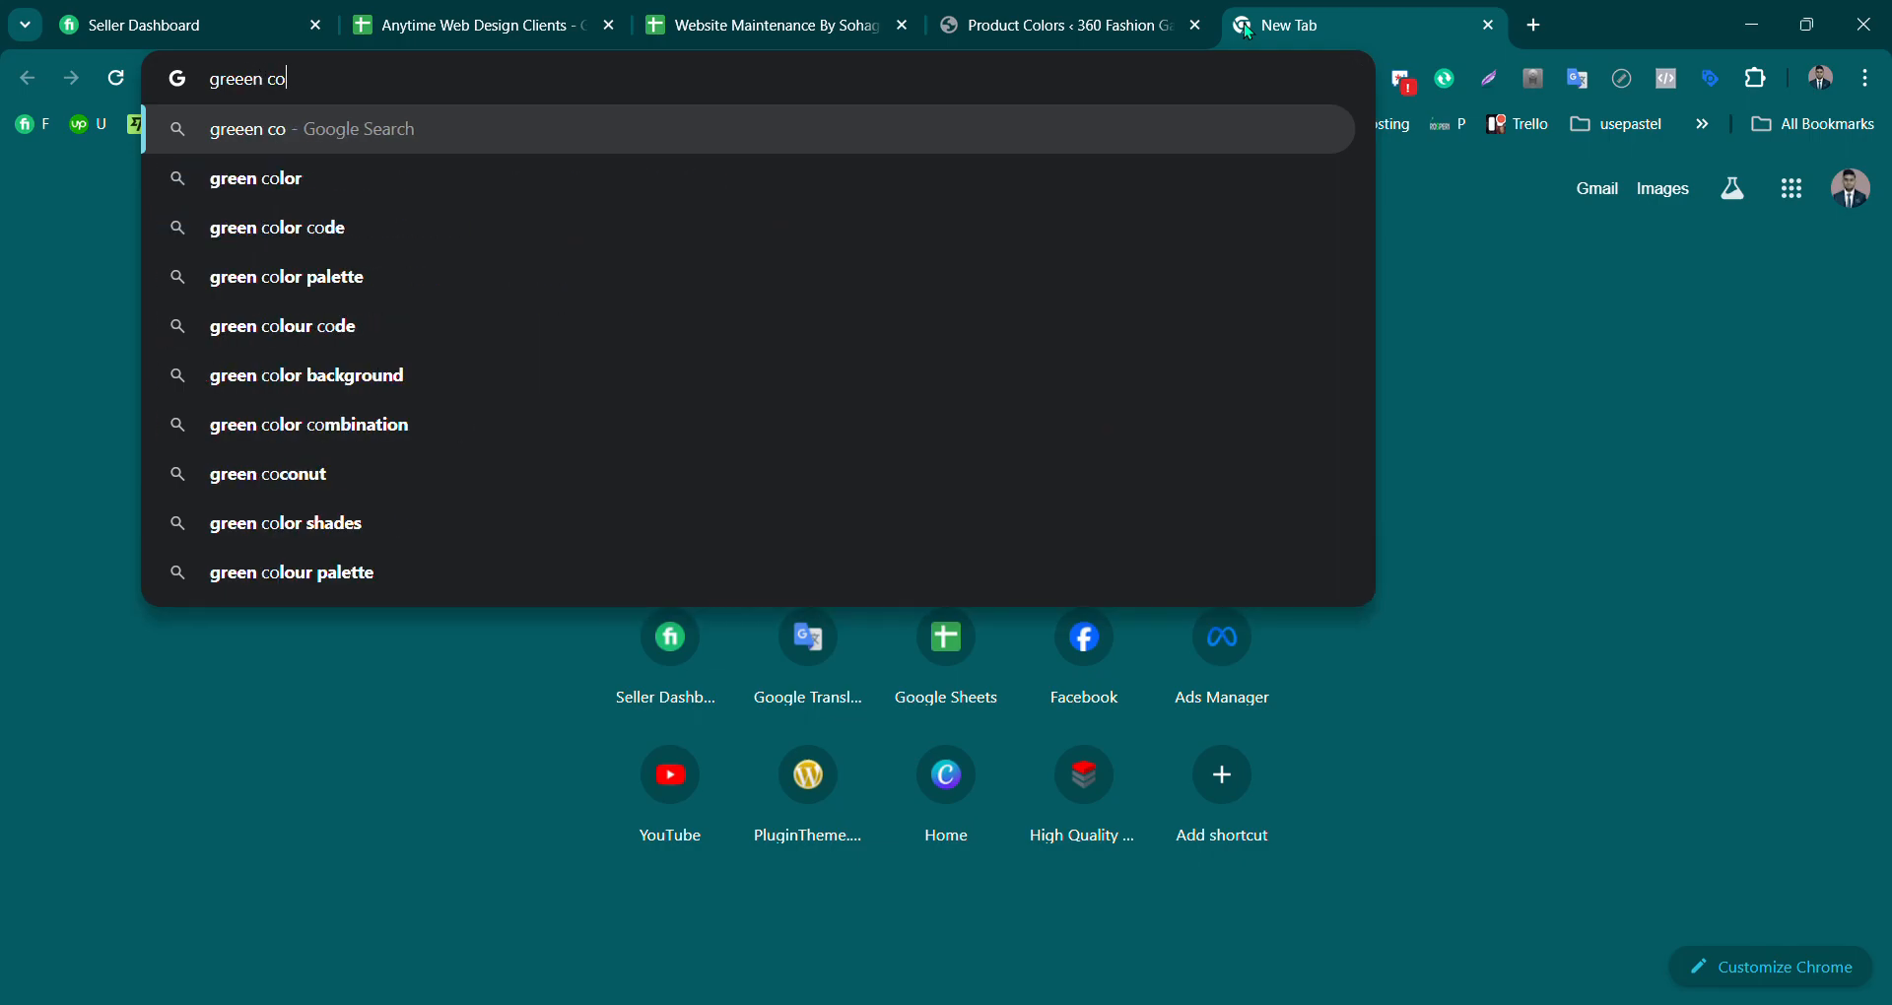
{"action": "type", "text": "ller code"}
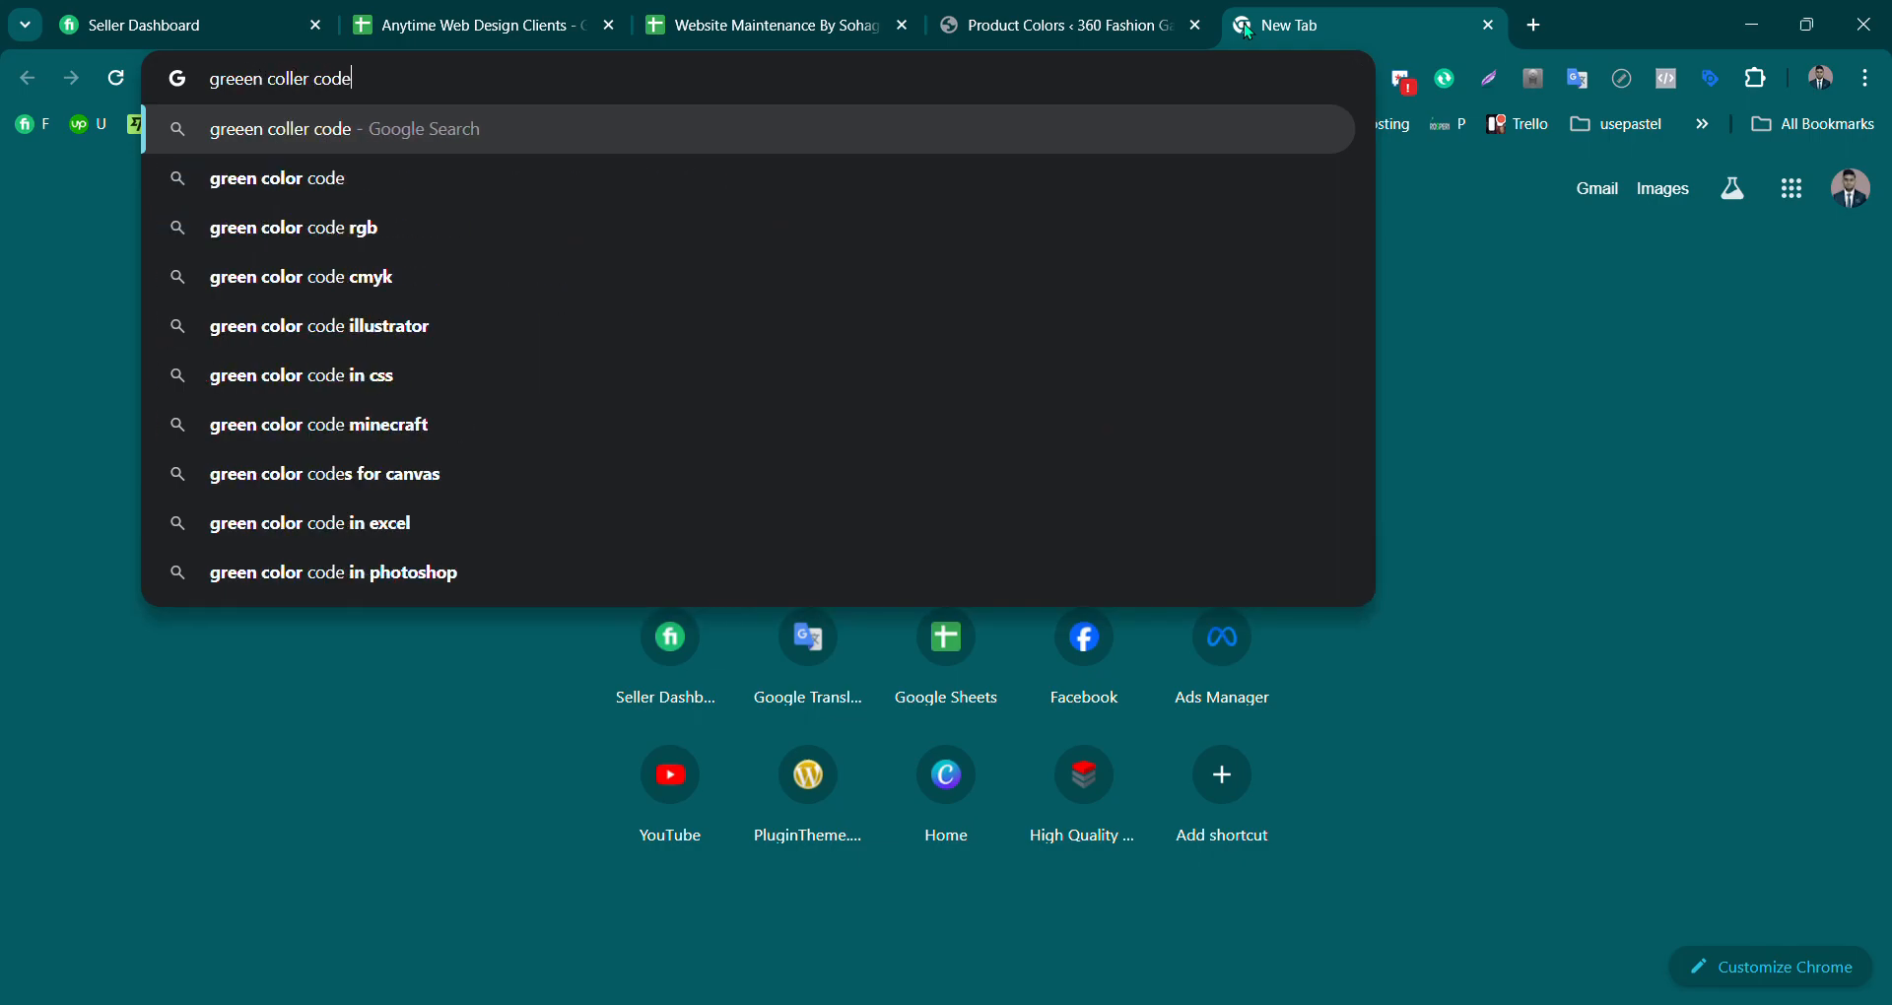
{"action": "key", "text": "Return"}
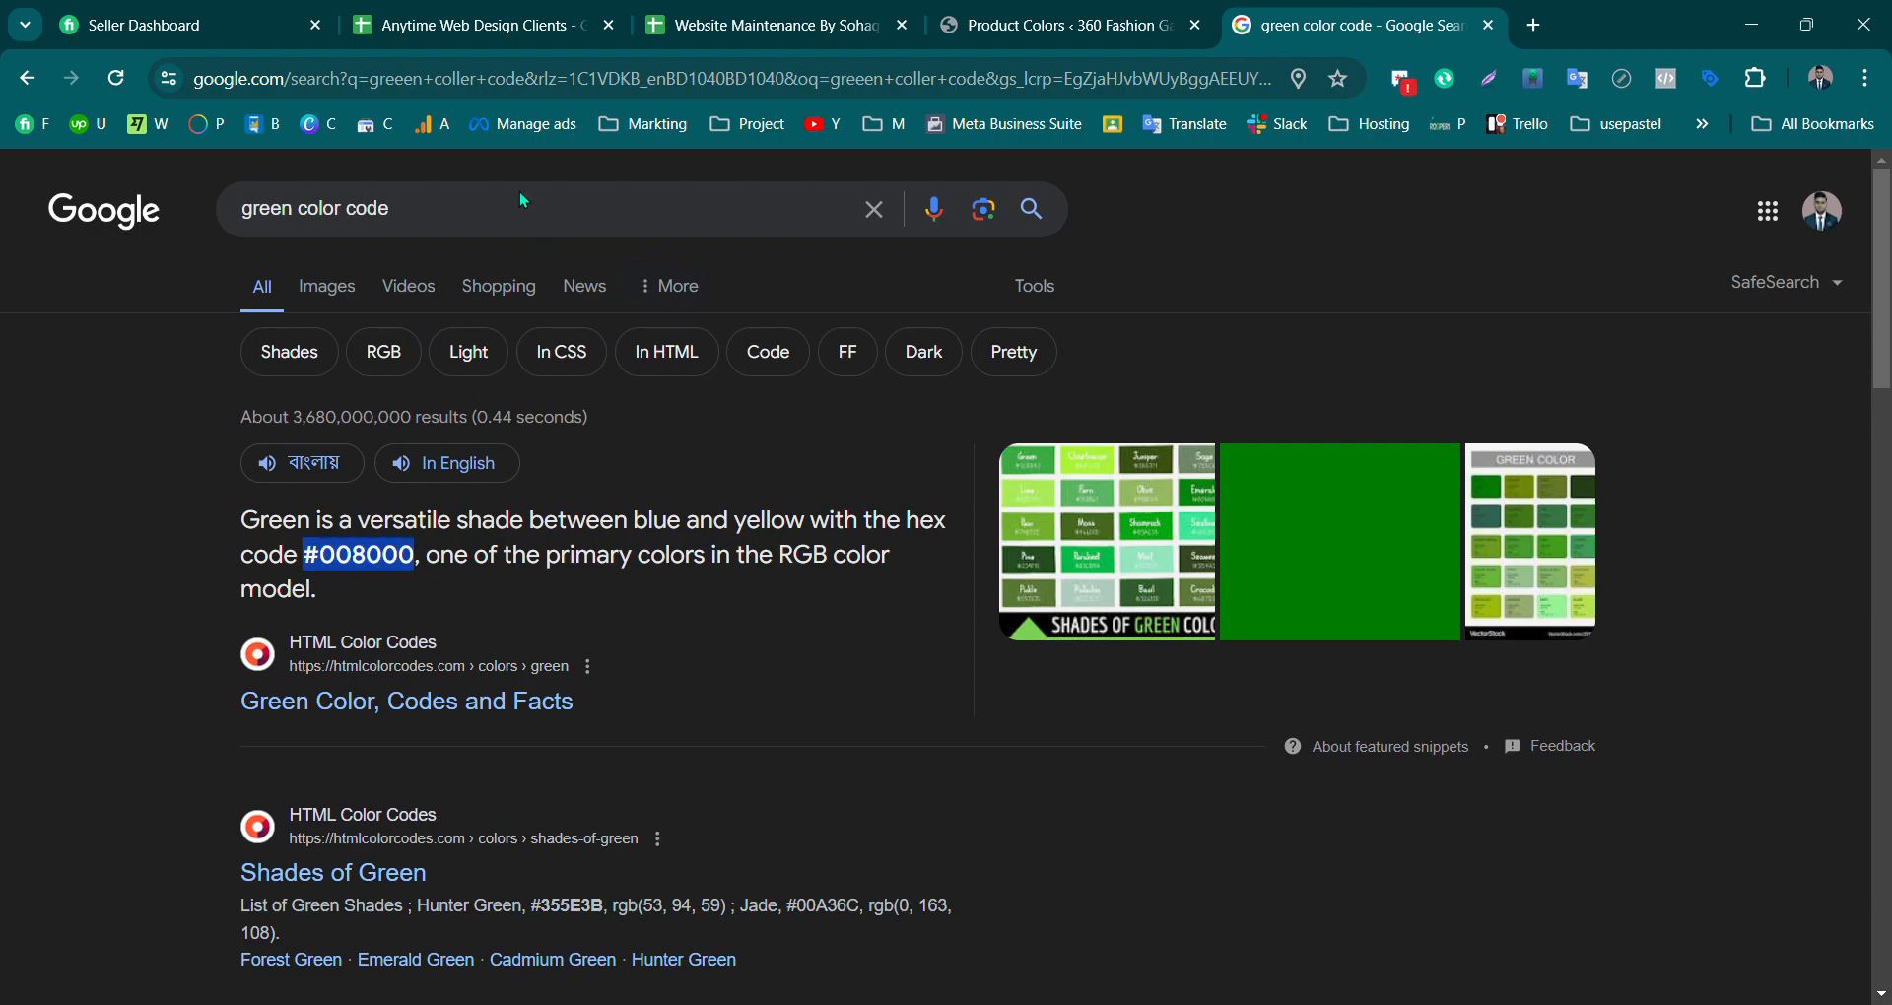
Step: Open the HTML Color Codes page on green from the search results and select the hex code #008000
{"action": "left_click", "coordinate": [286, 223]}
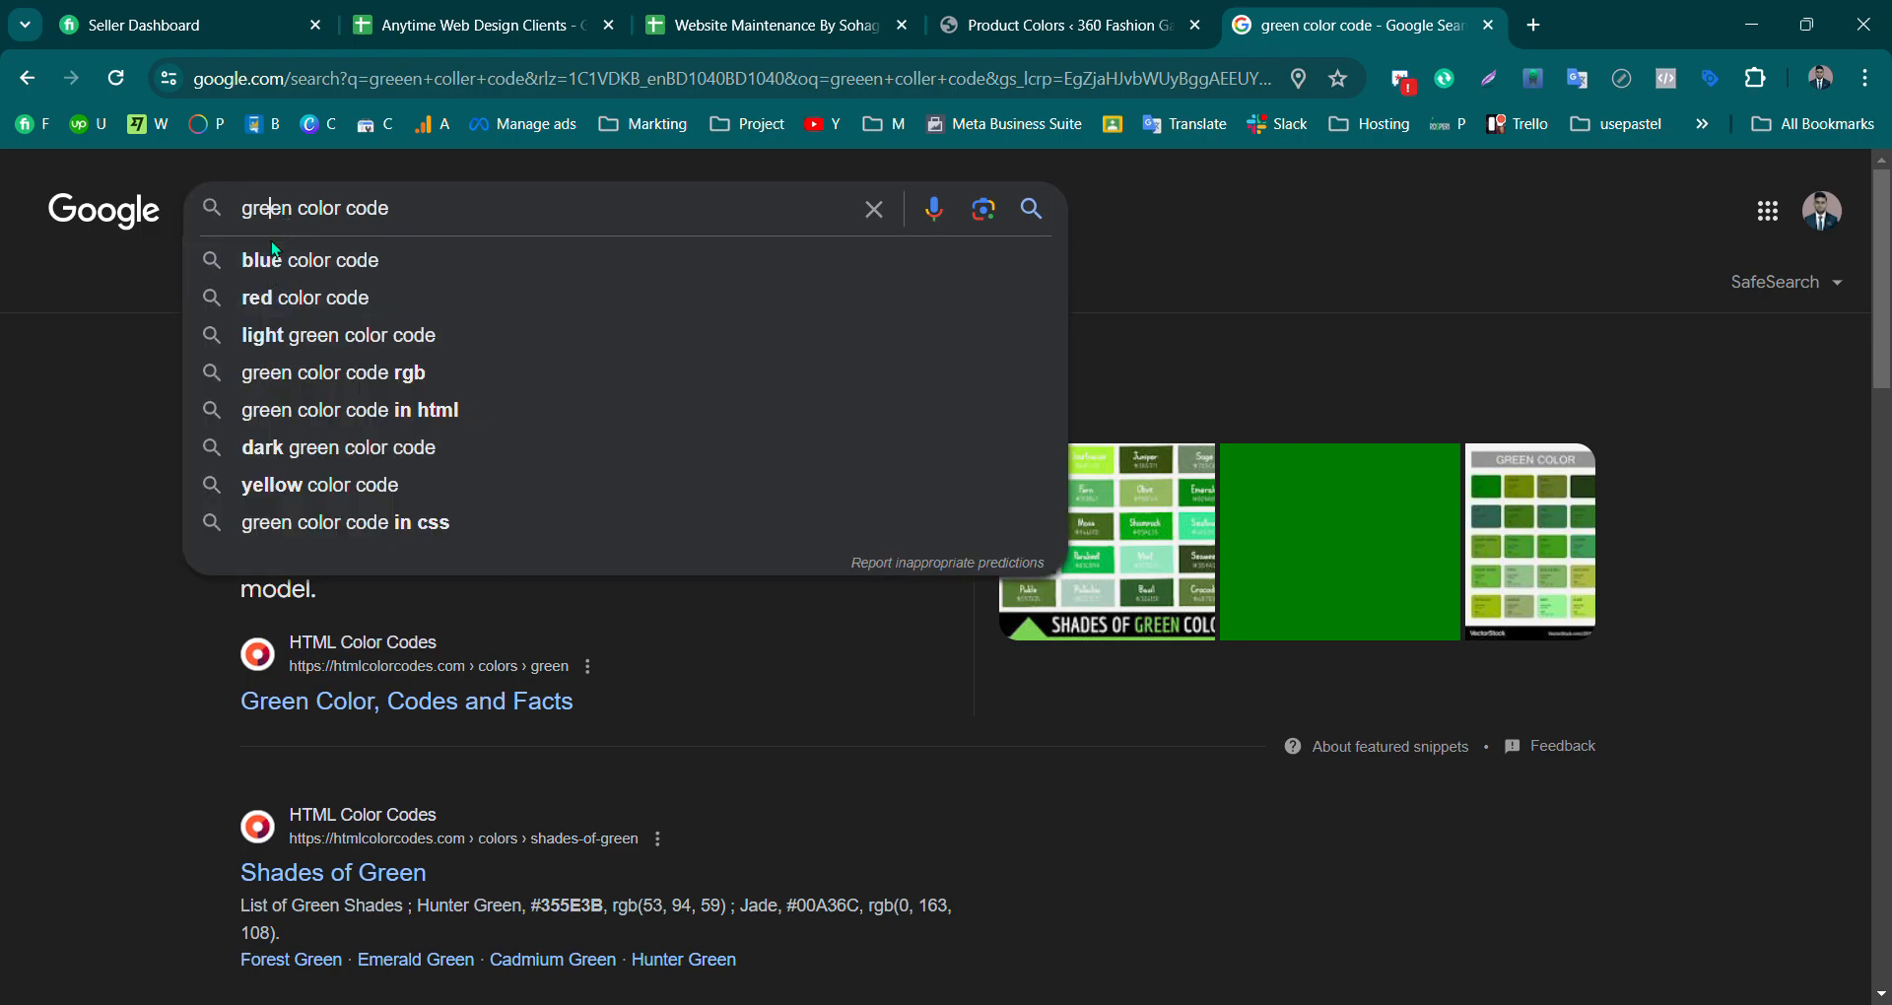
{"action": "left_click", "coordinate": [75, 556]}
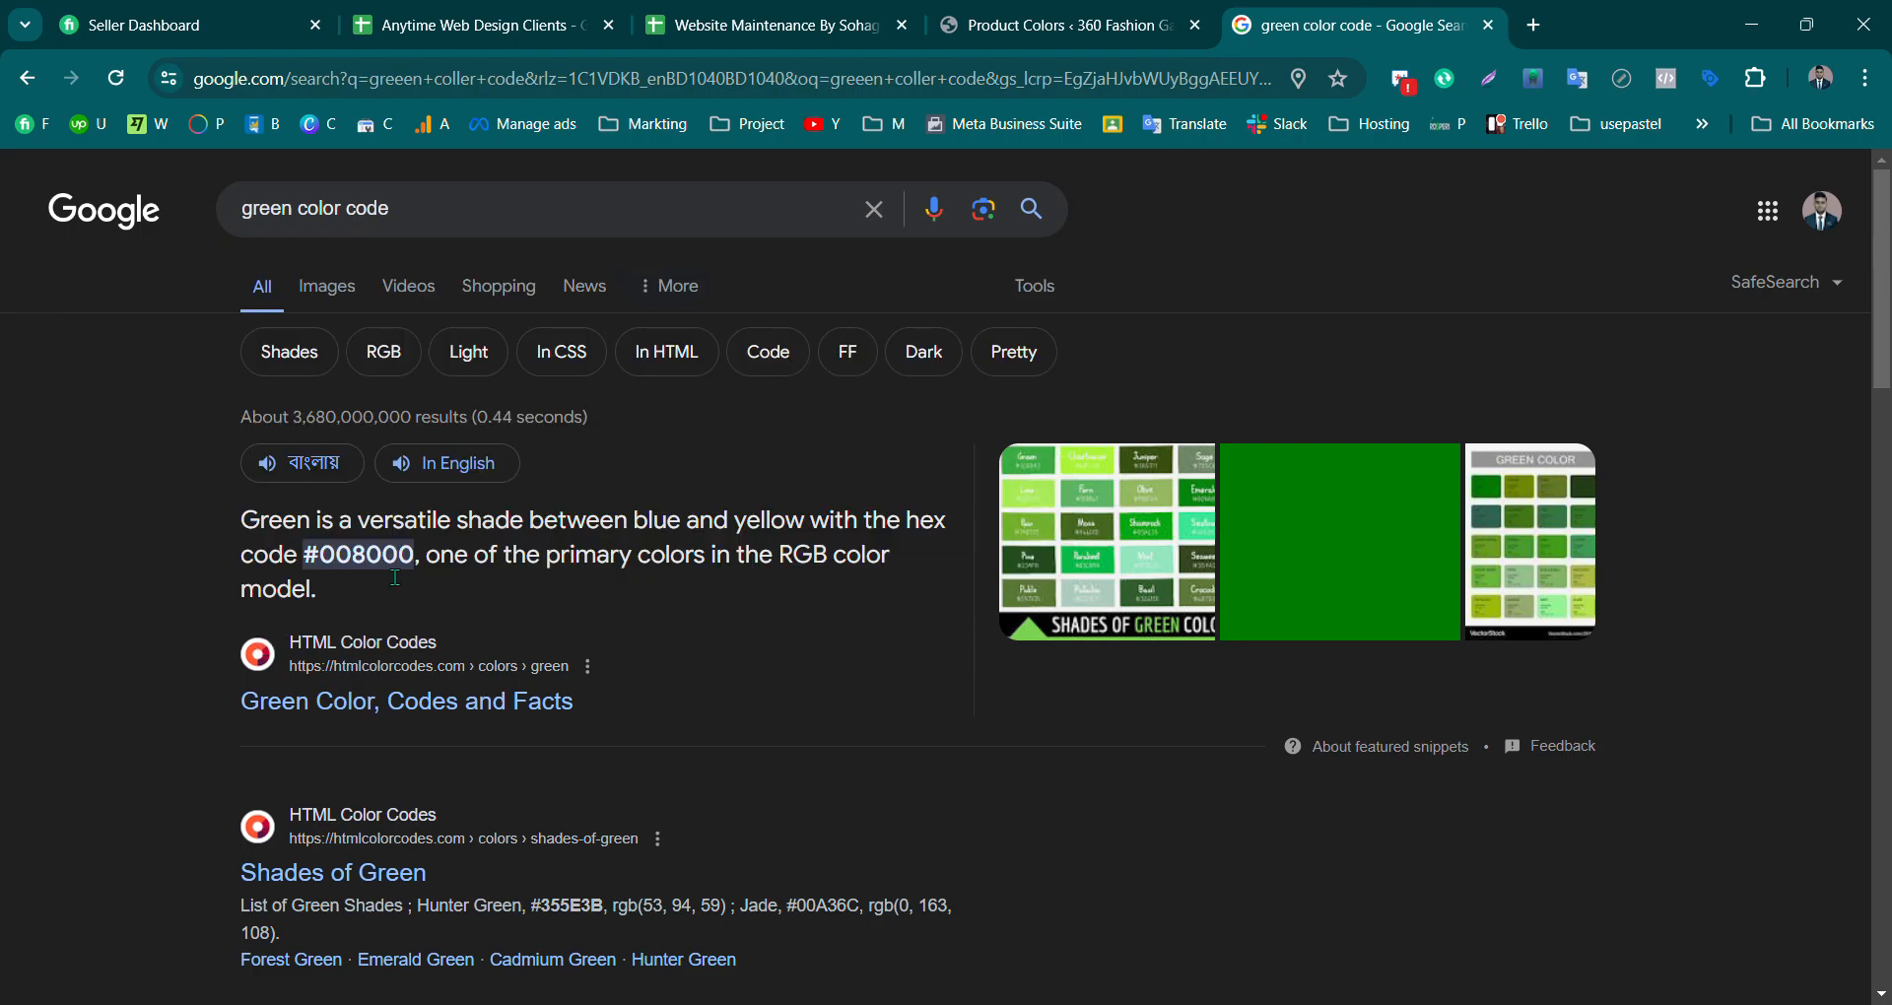
{"action": "left_click", "coordinate": [363, 714]}
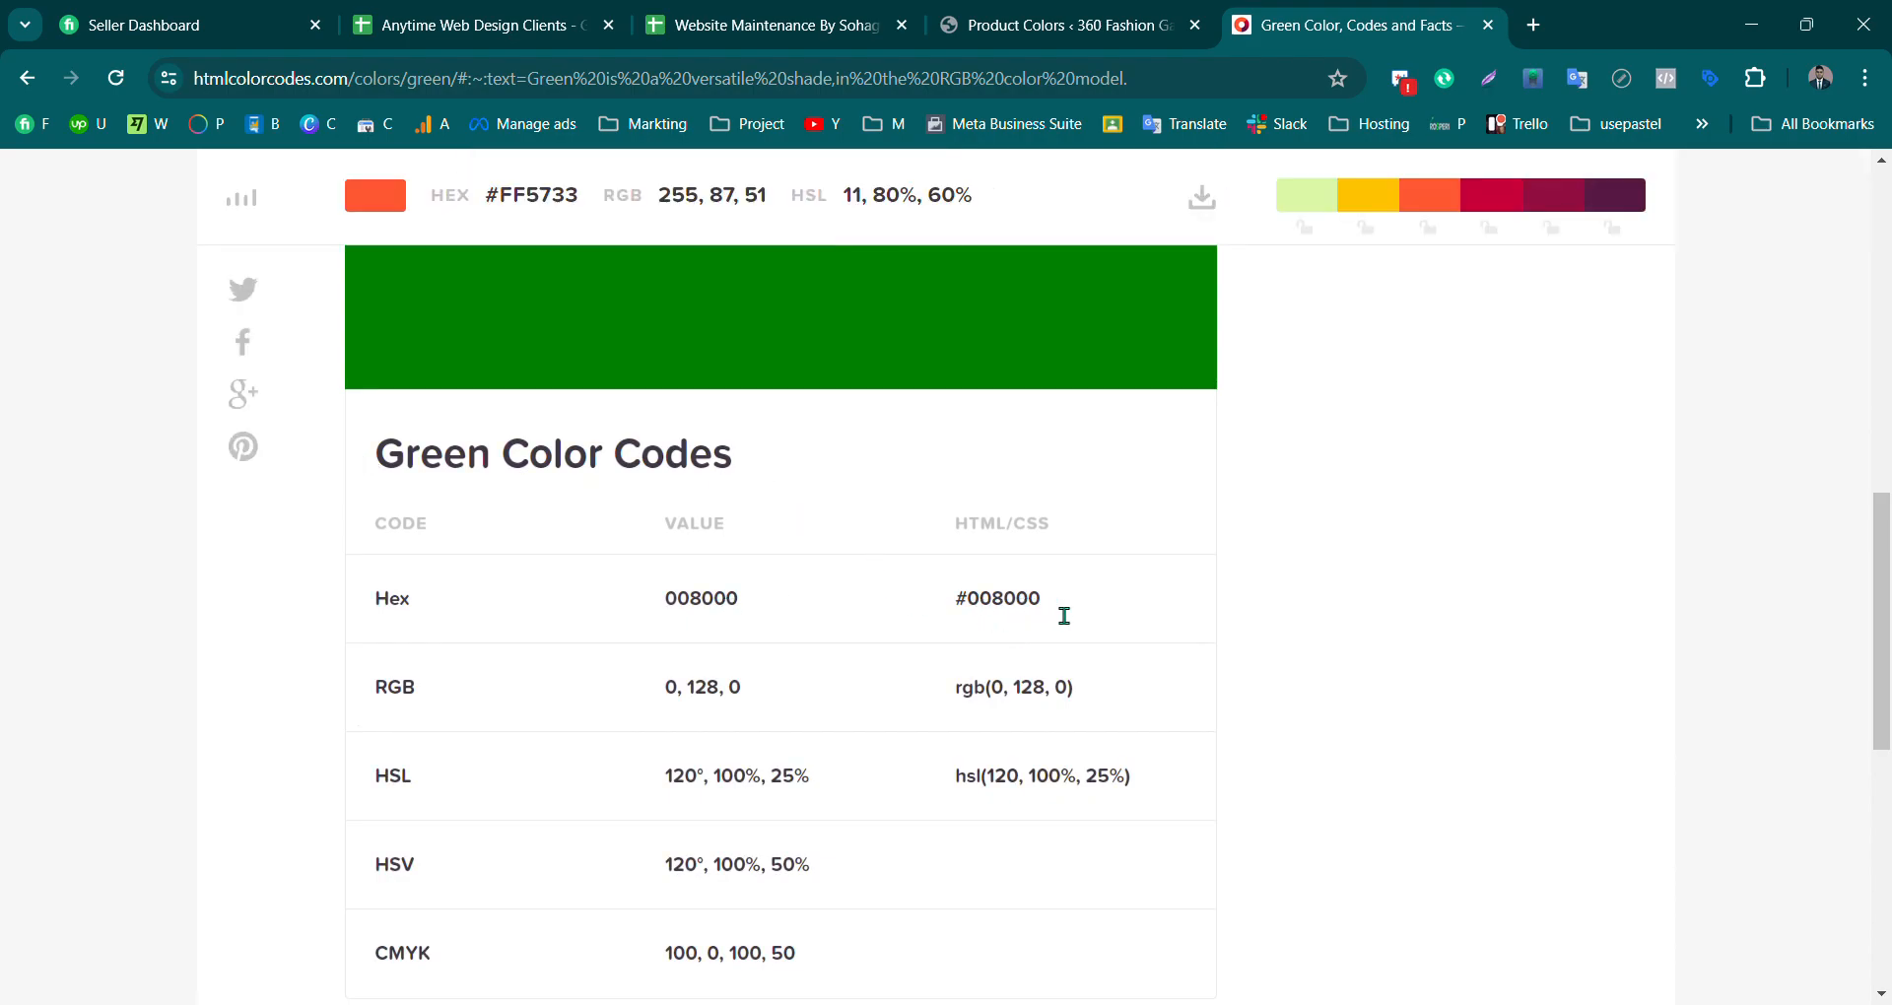
{"action": "left_click_drag", "start_coordinate": [1064, 616], "coordinate": [933, 626]}
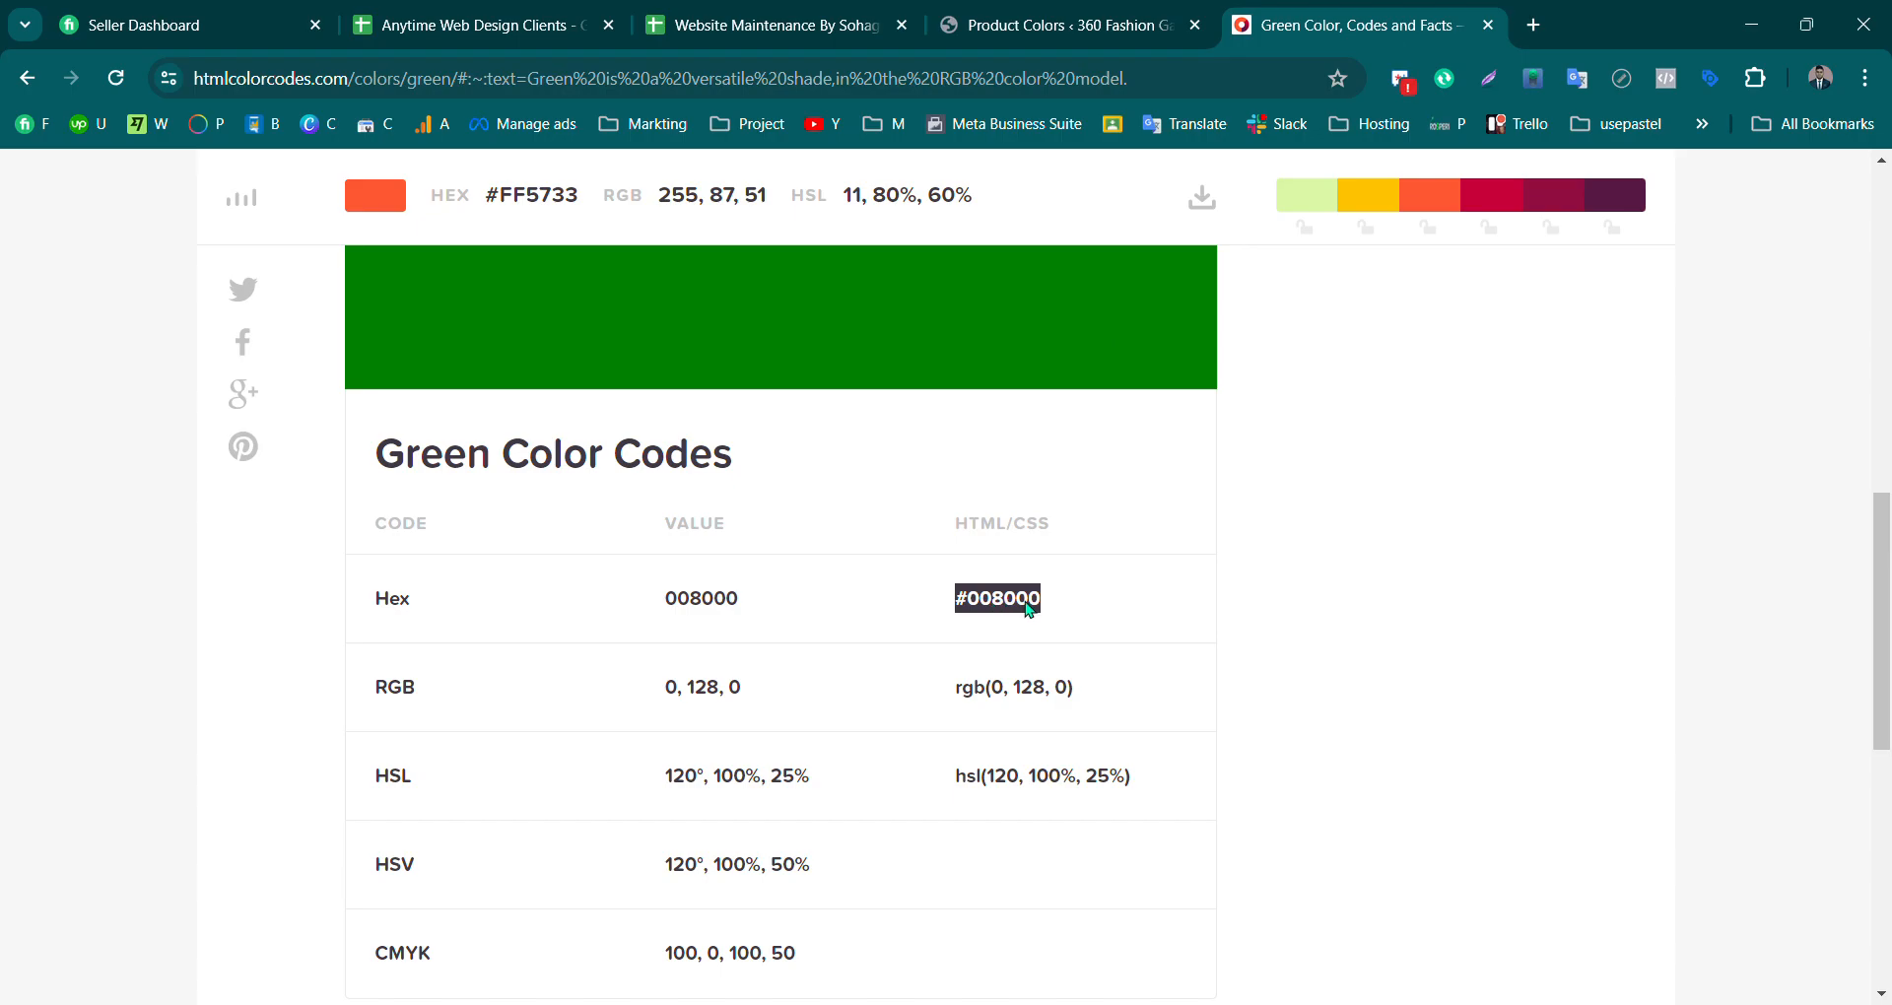
Step: Return to the Product Colors page, close the color picker and add the Red term
{"action": "left_click", "coordinate": [1059, 25]}
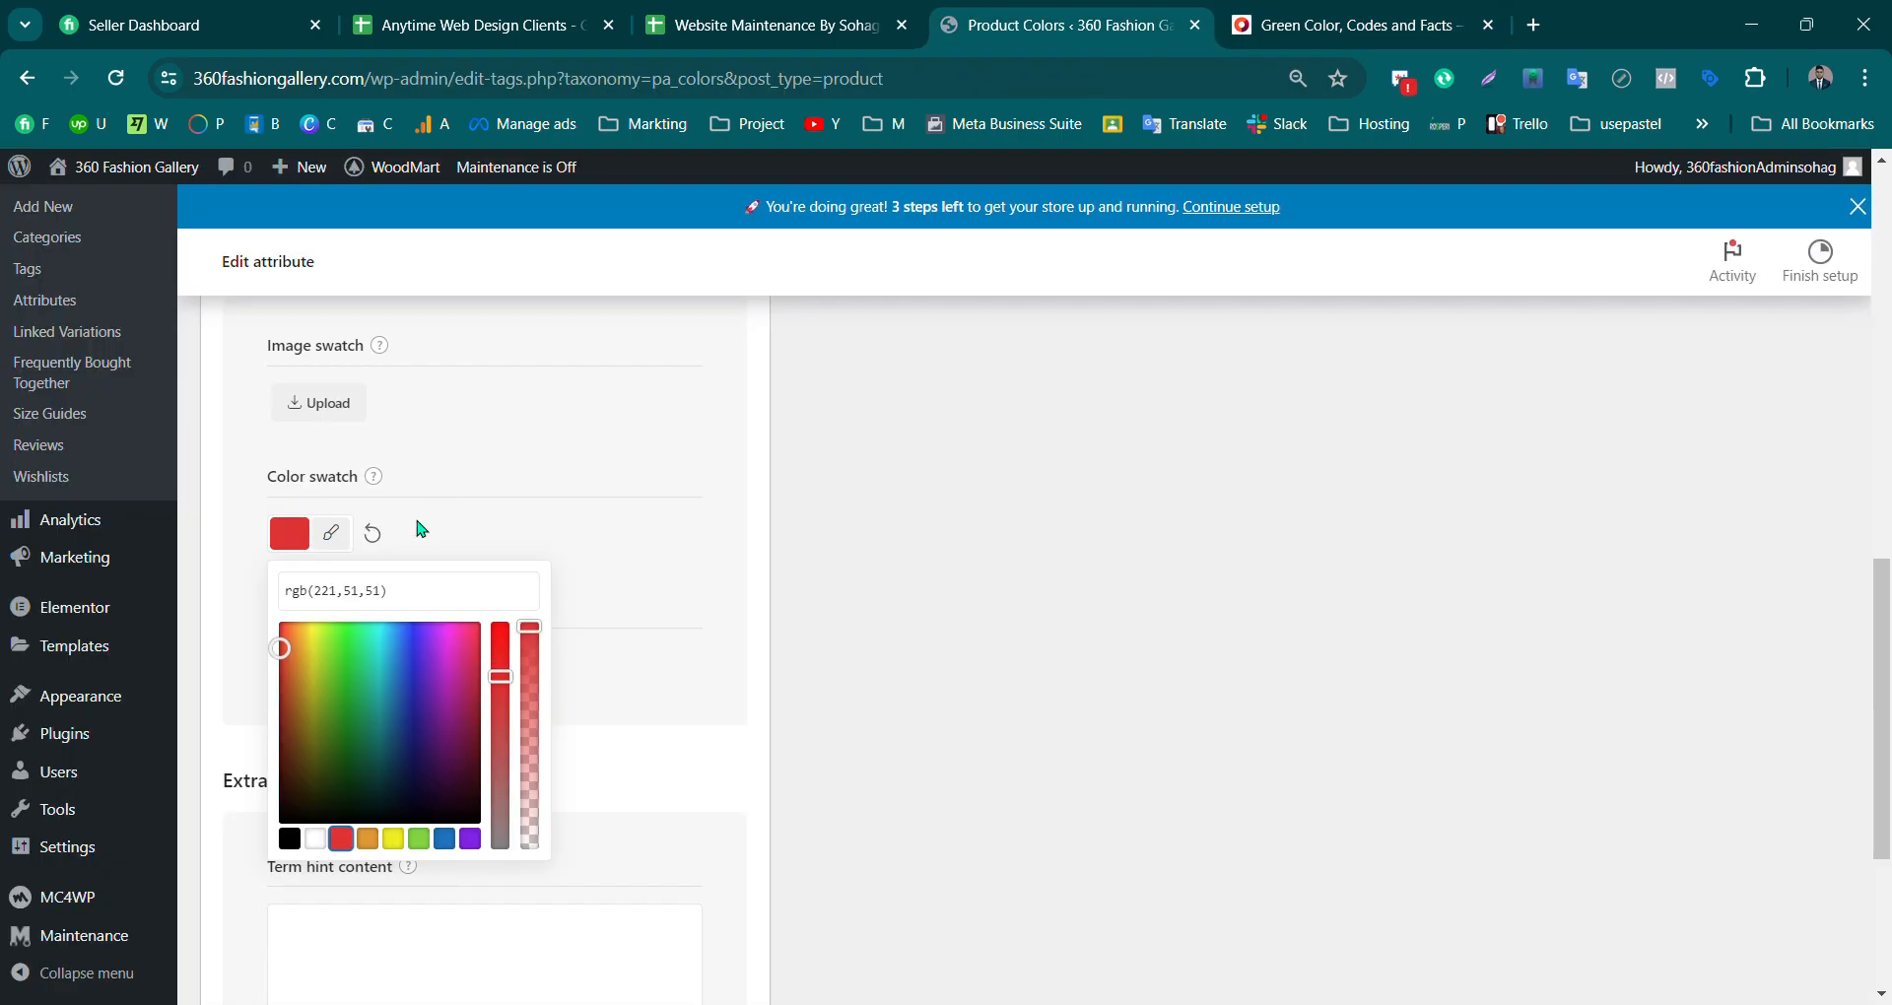
{"action": "left_click", "coordinate": [617, 765]}
{"action": "scroll", "coordinate": [473, 881], "scroll_direction": "down", "scroll_amount": 1}
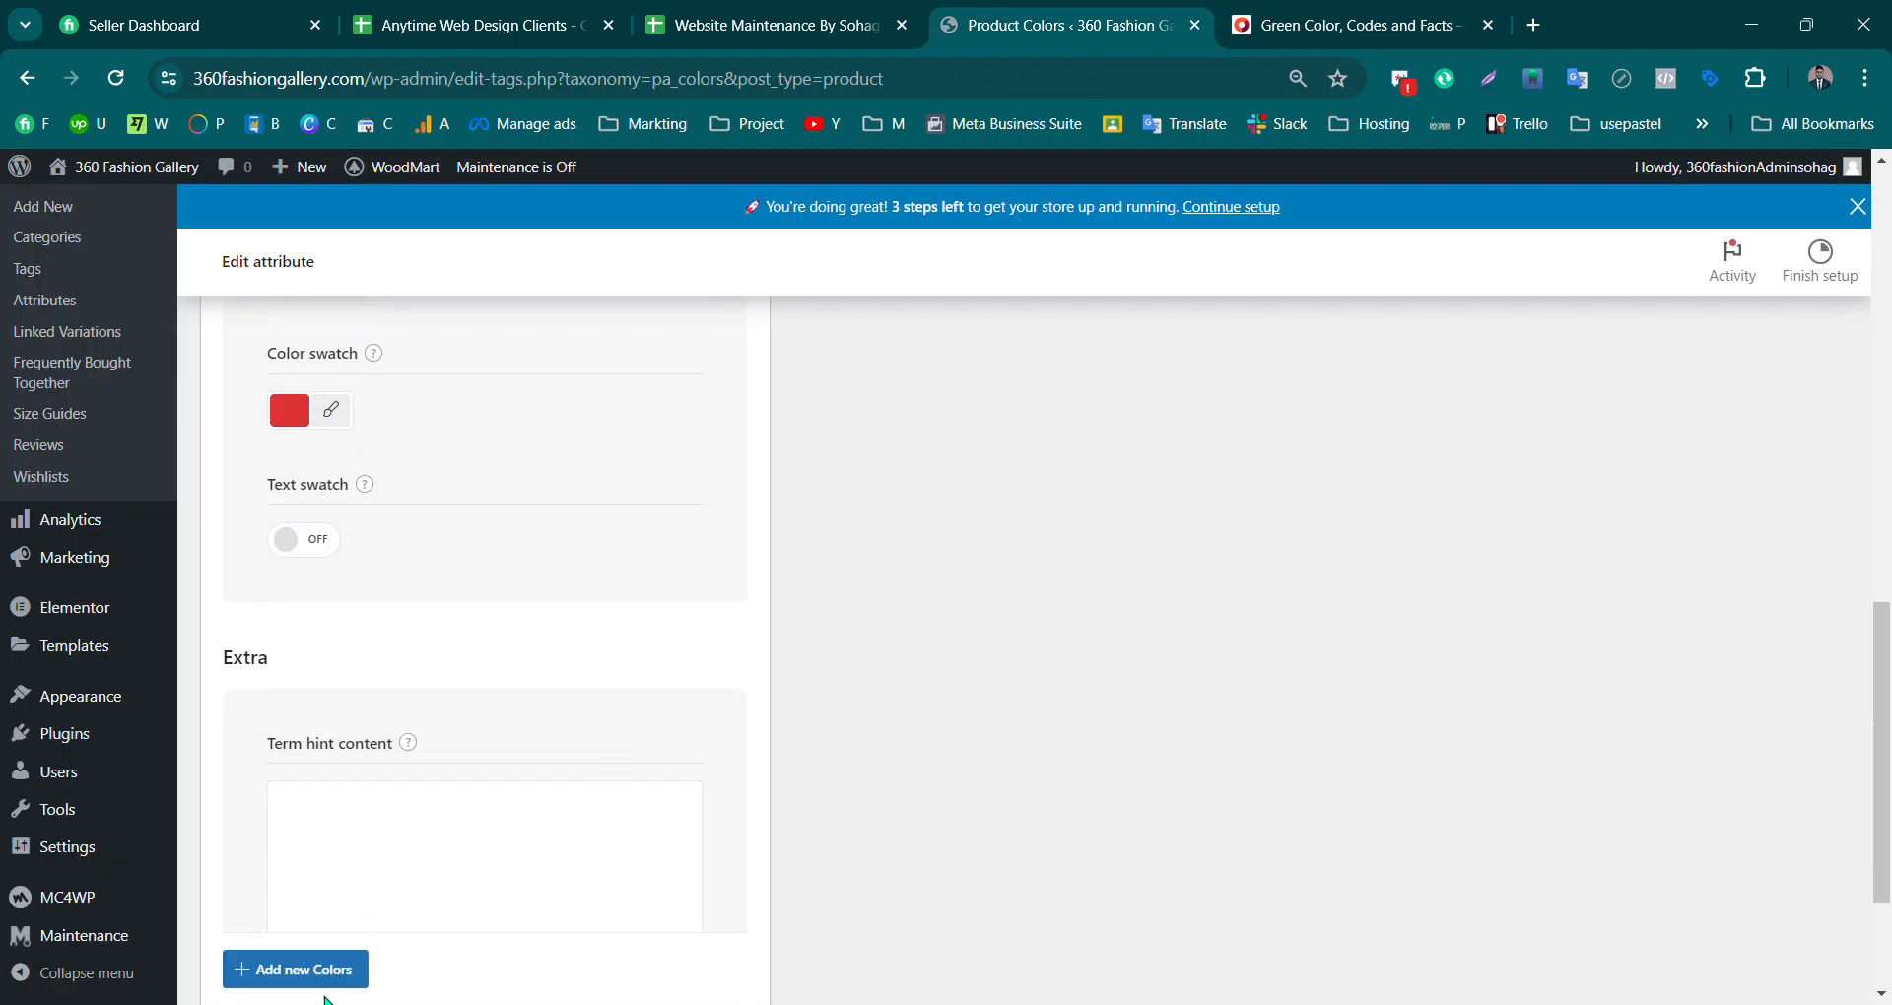
{"action": "left_click", "coordinate": [333, 976]}
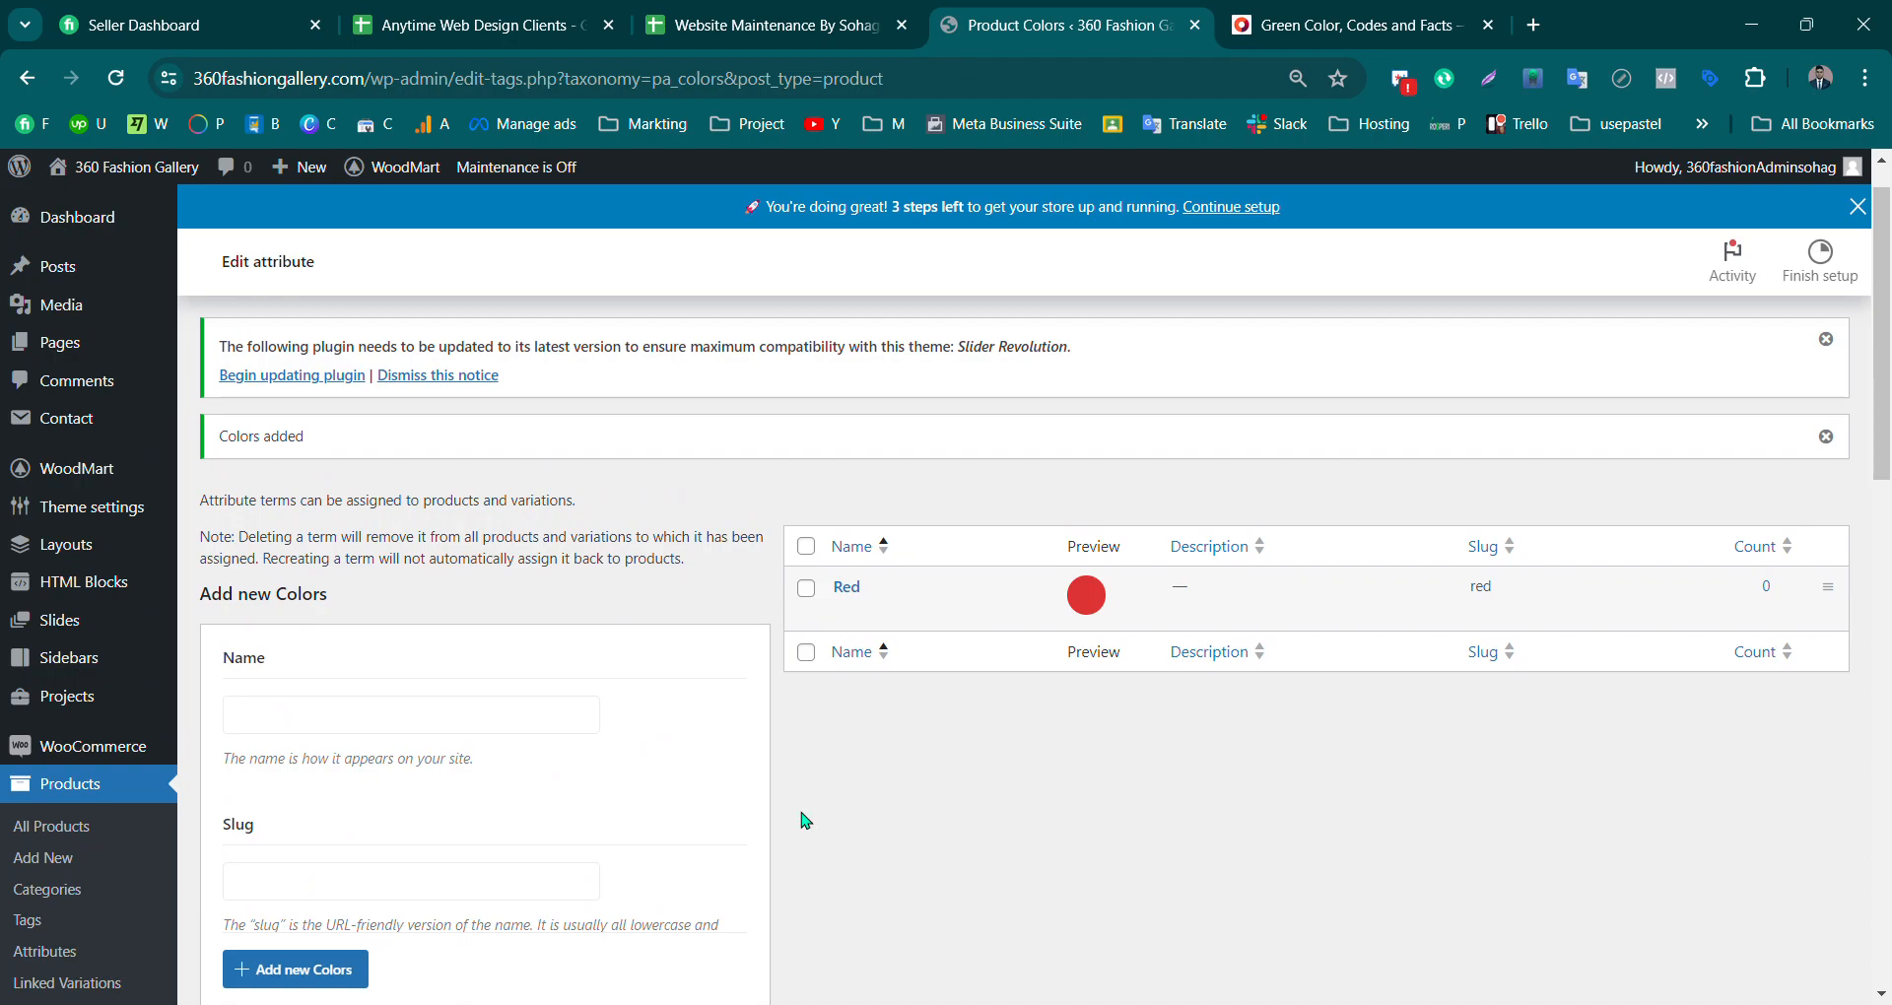
Step: Enter "Green" as both the name and slug of another new Colors term
{"action": "left_click_drag", "start_coordinate": [1880, 379], "coordinate": [1828, 534]}
{"action": "left_click_drag", "start_coordinate": [1880, 463], "coordinate": [1886, 311]}
{"action": "left_click", "coordinate": [296, 729]}
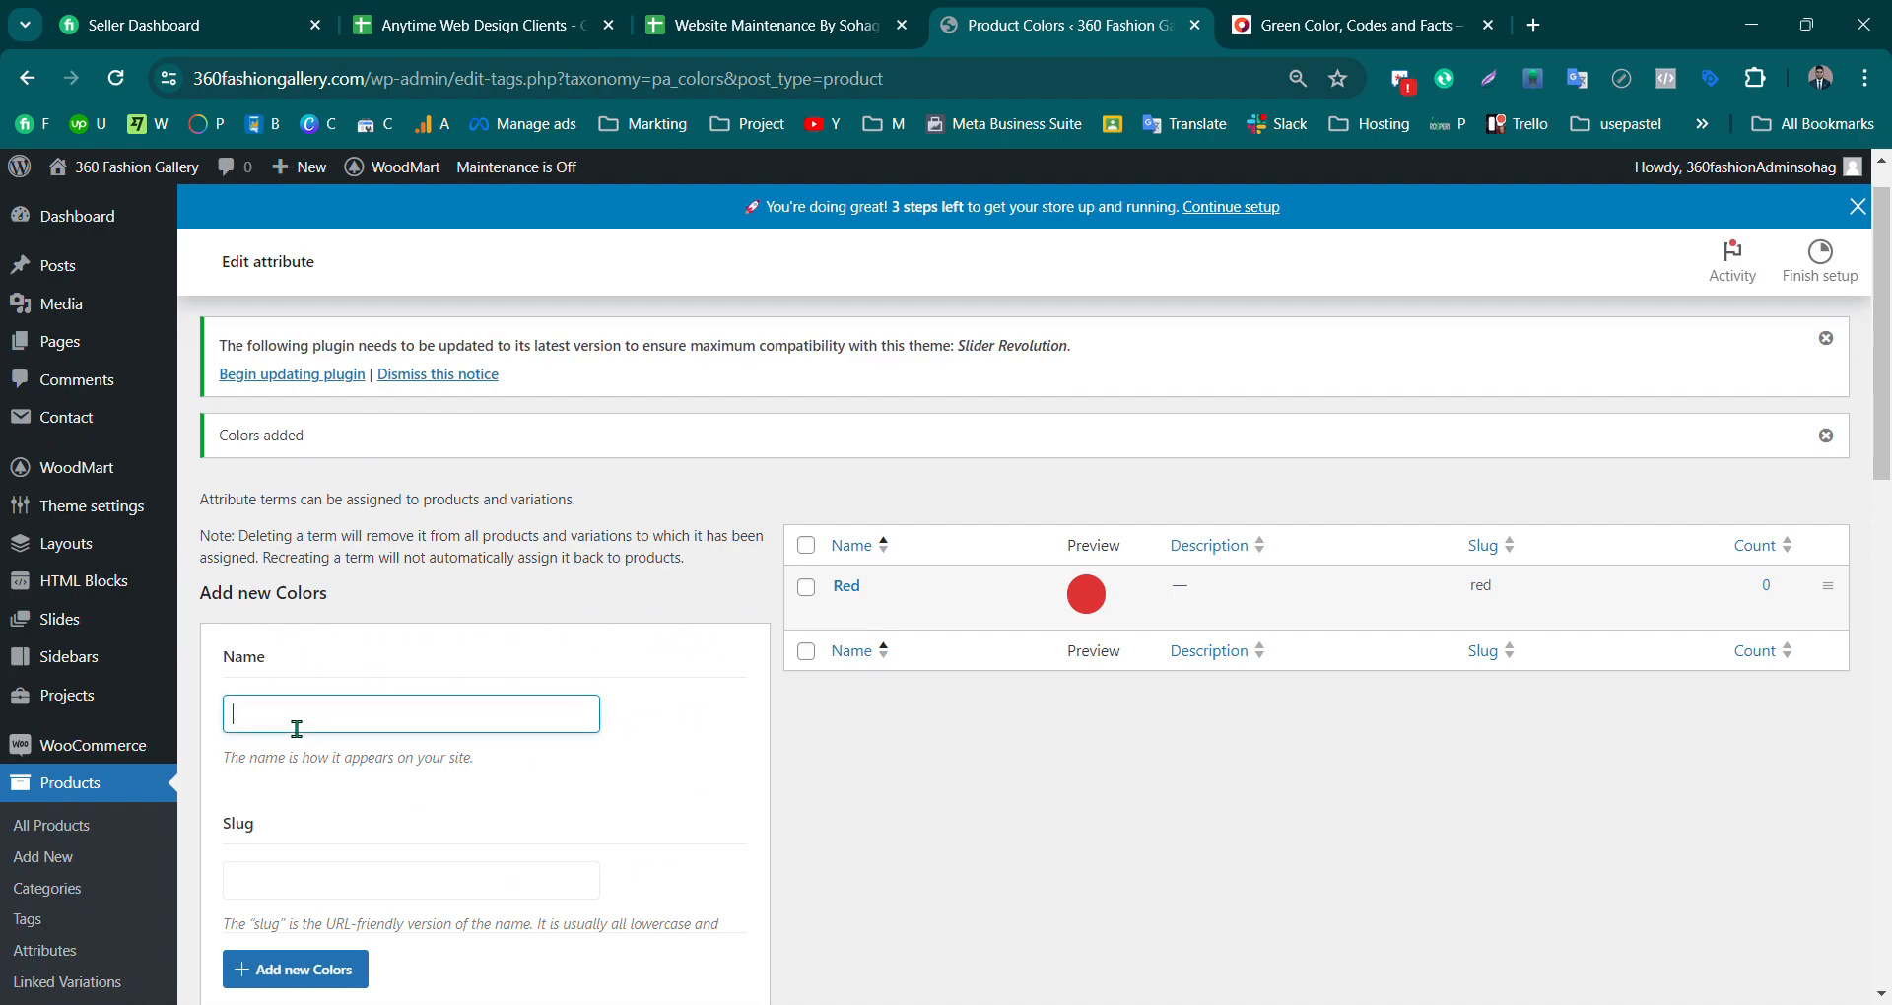
{"action": "double_click", "coordinate": [297, 729]}
{"action": "key", "text": "ctrl+c"}
{"action": "left_click", "coordinate": [283, 880]}
{"action": "key", "text": "ctrl+v"}
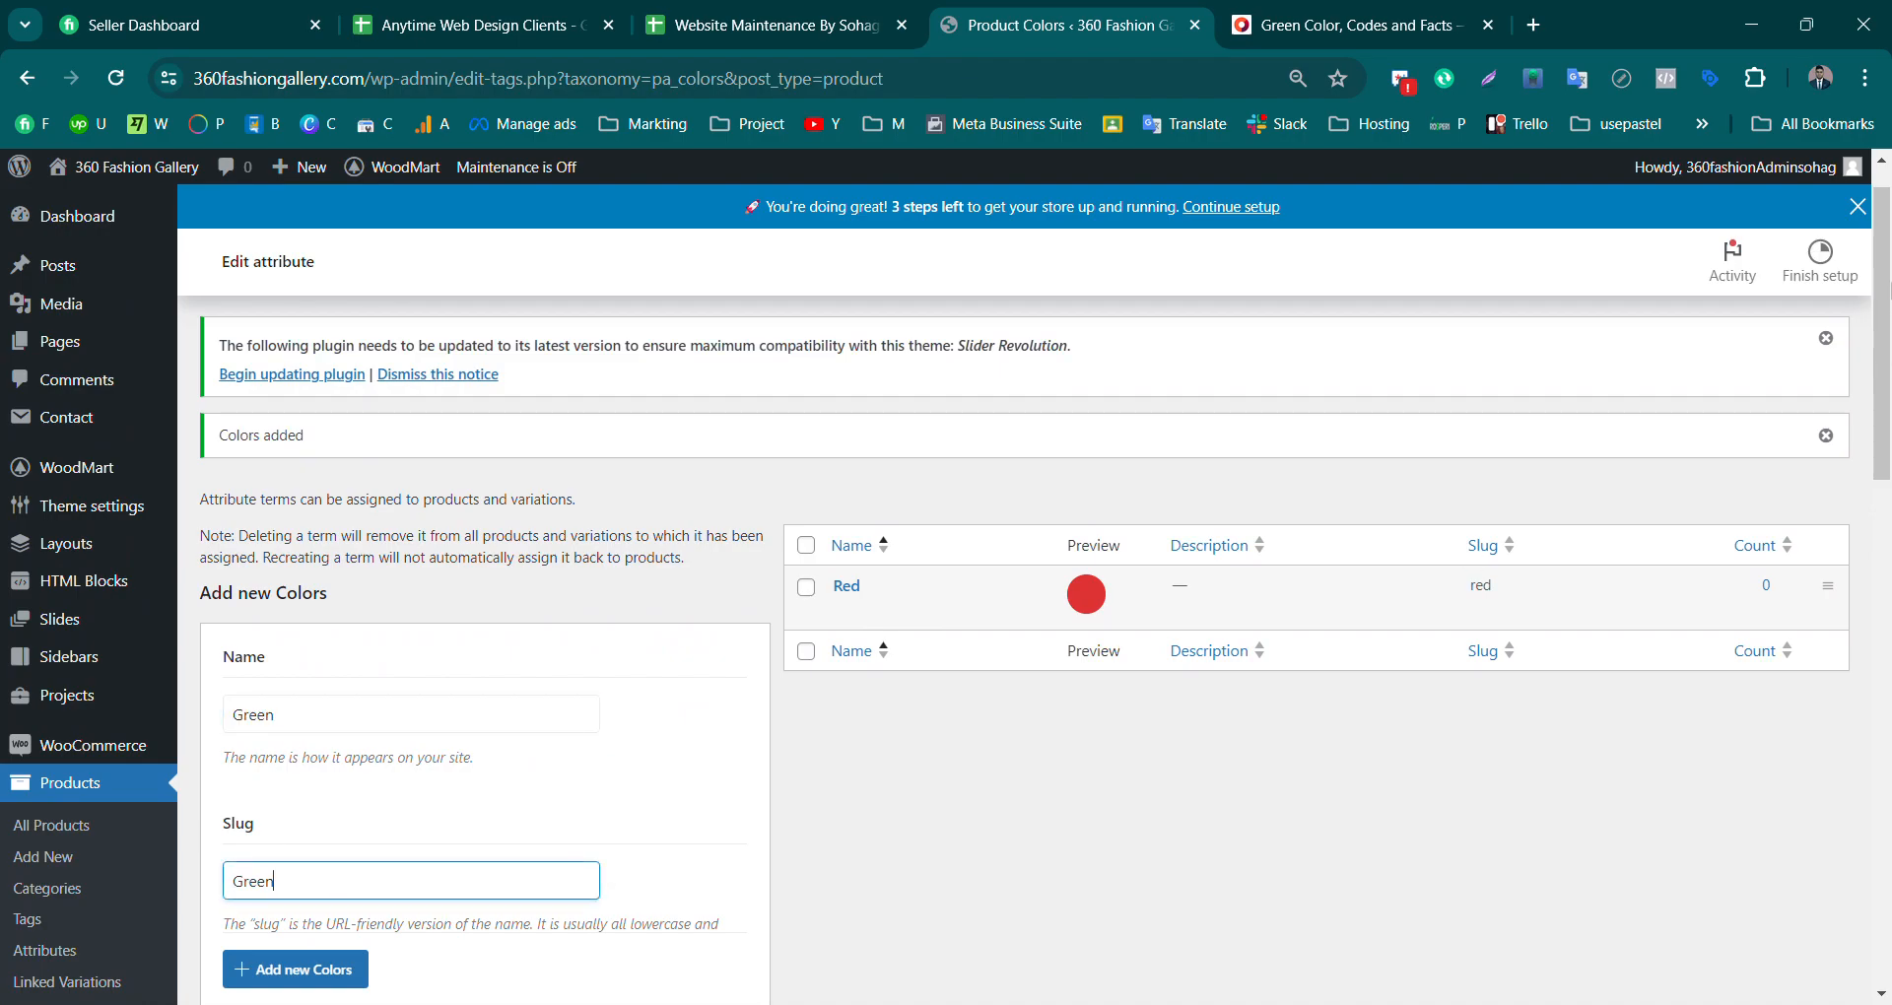
Step: Set the new Green term's color swatch to rgb(0,128,0) and close the color picker
{"action": "scroll", "coordinate": [525, 832], "scroll_direction": "down", "scroll_amount": 7}
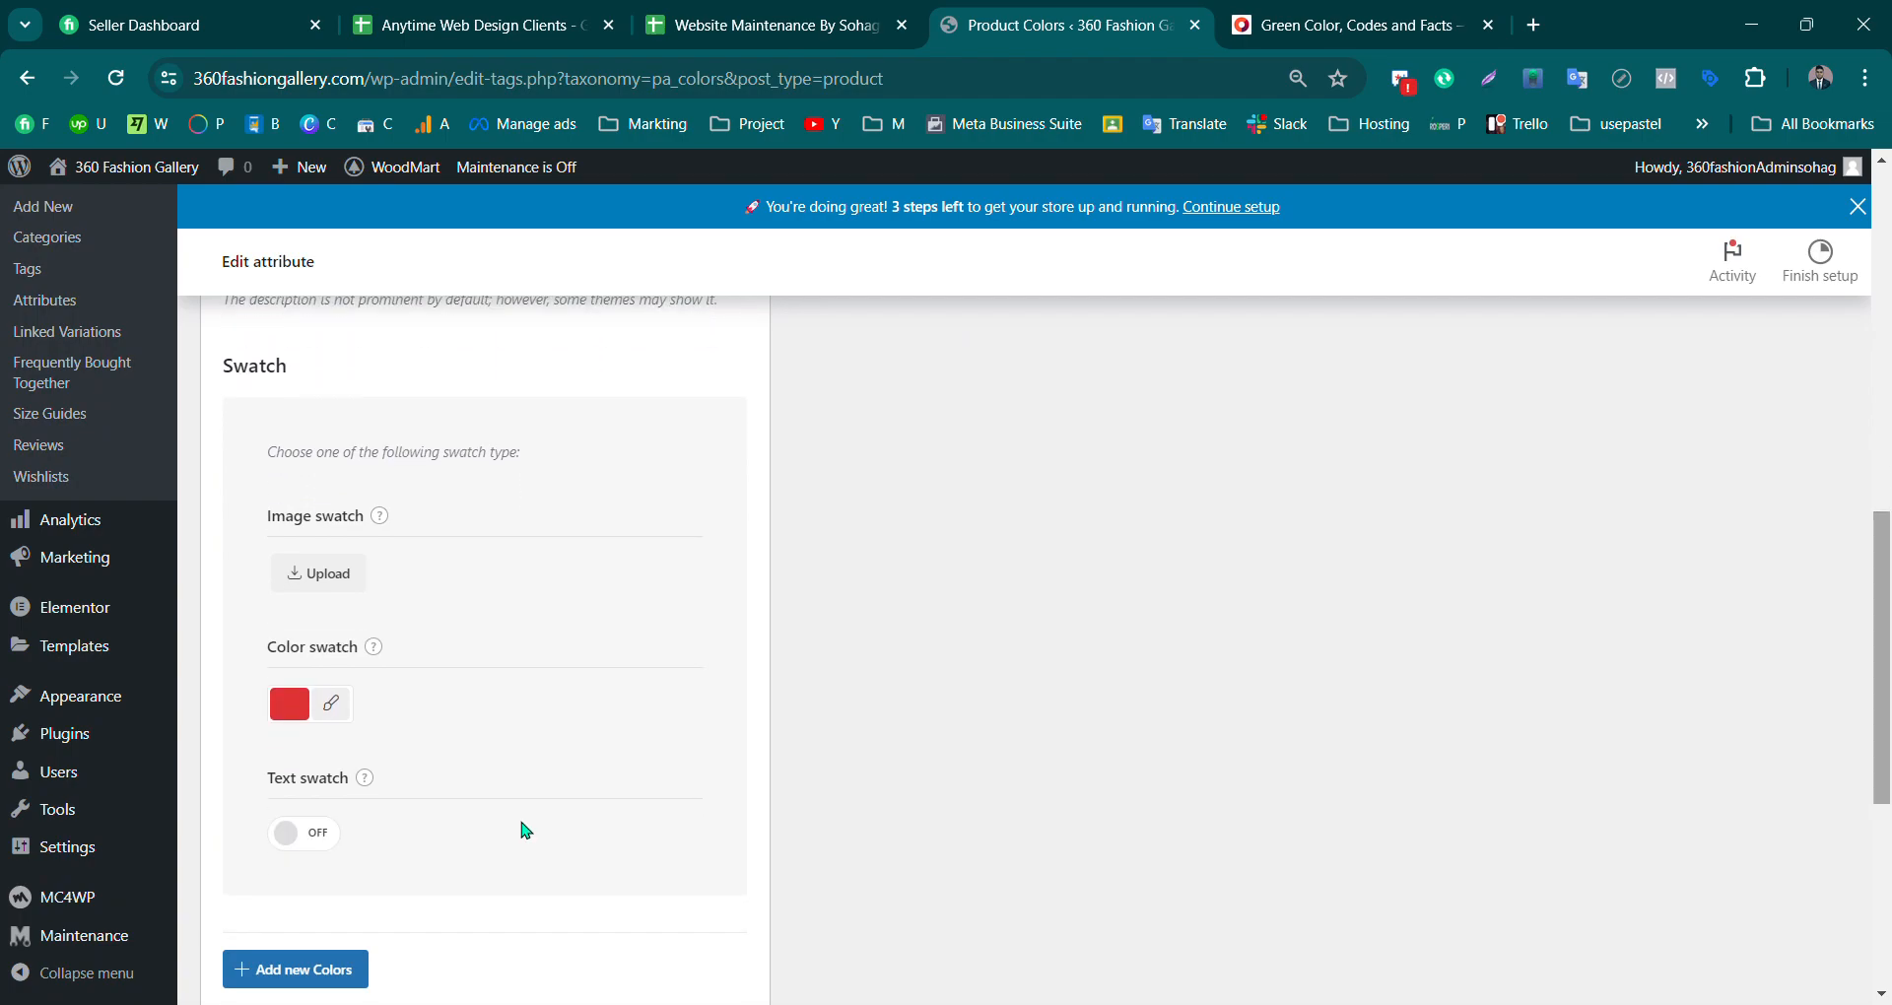
{"action": "left_click", "coordinate": [331, 703]}
{"action": "left_click_drag", "start_coordinate": [430, 775], "coordinate": [258, 778]}
{"action": "left_click", "coordinate": [317, 708]}
{"action": "triple_click", "coordinate": [361, 762]}
{"action": "type", "text": "Green"}
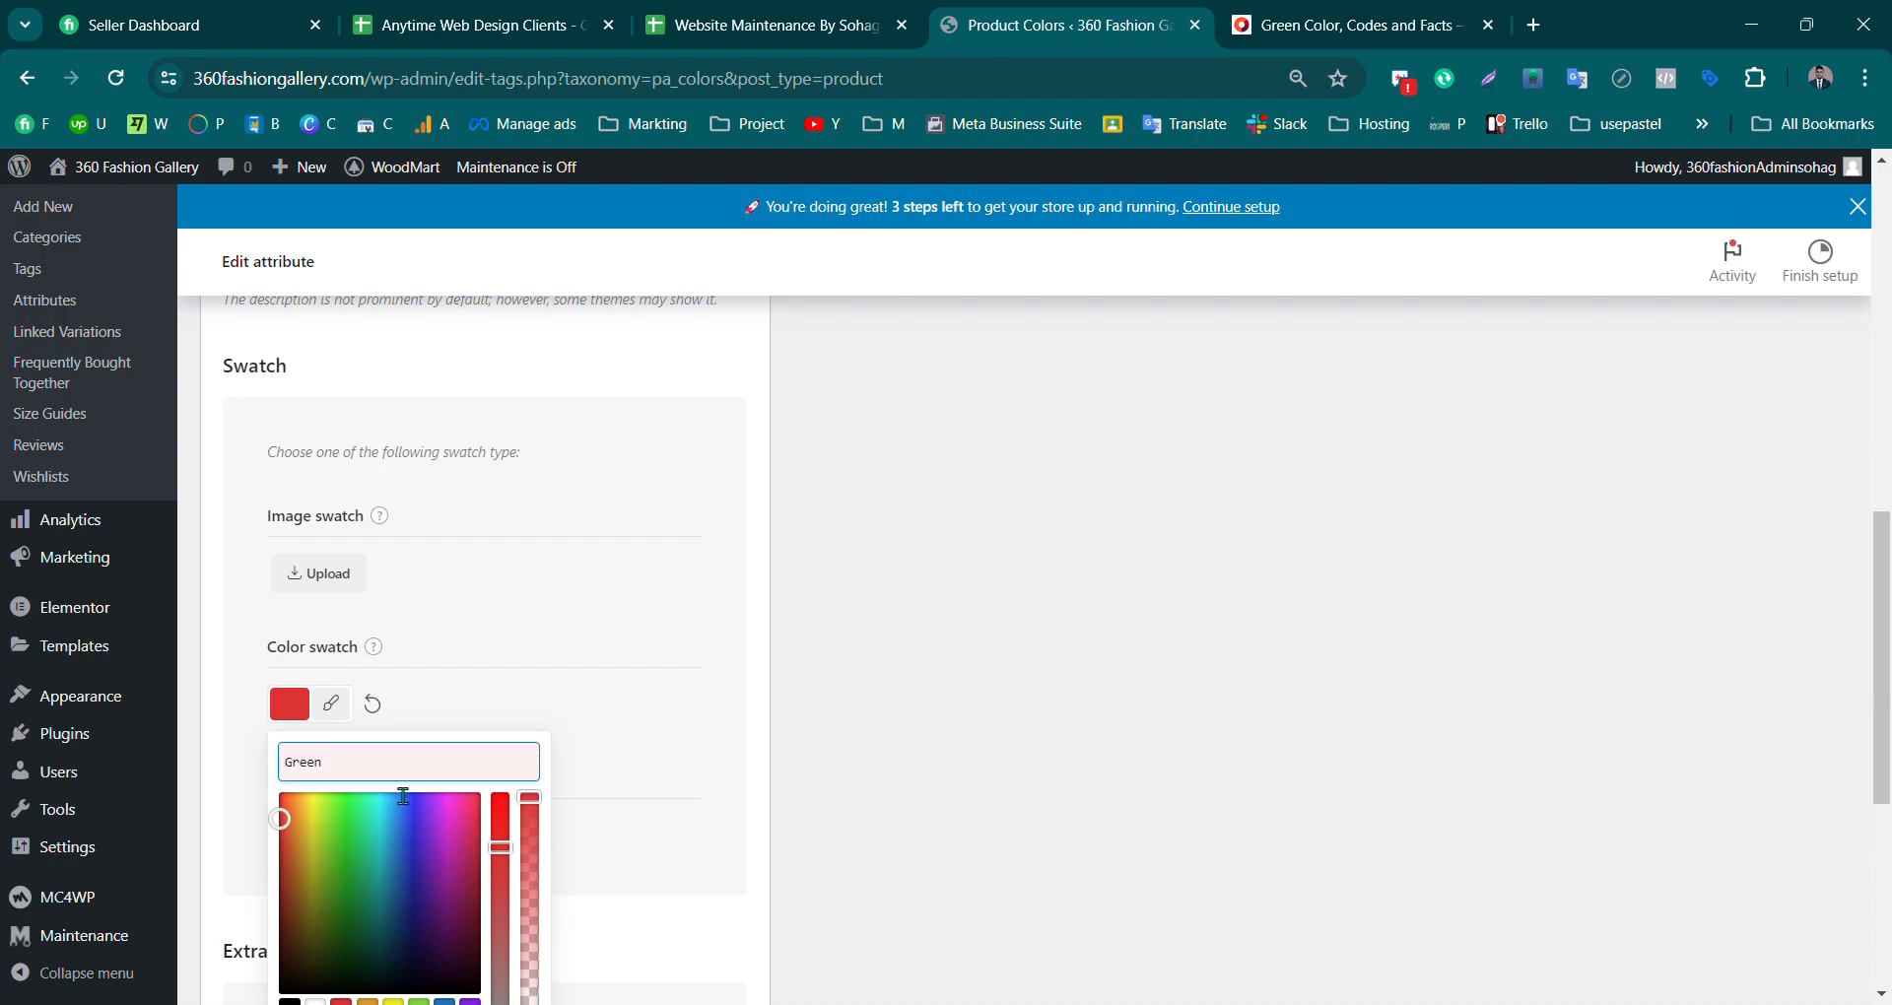
{"action": "double_click", "coordinate": [388, 786]}
{"action": "type", "text": "rgb(0,128,0)"}
{"action": "left_click", "coordinate": [819, 726]}
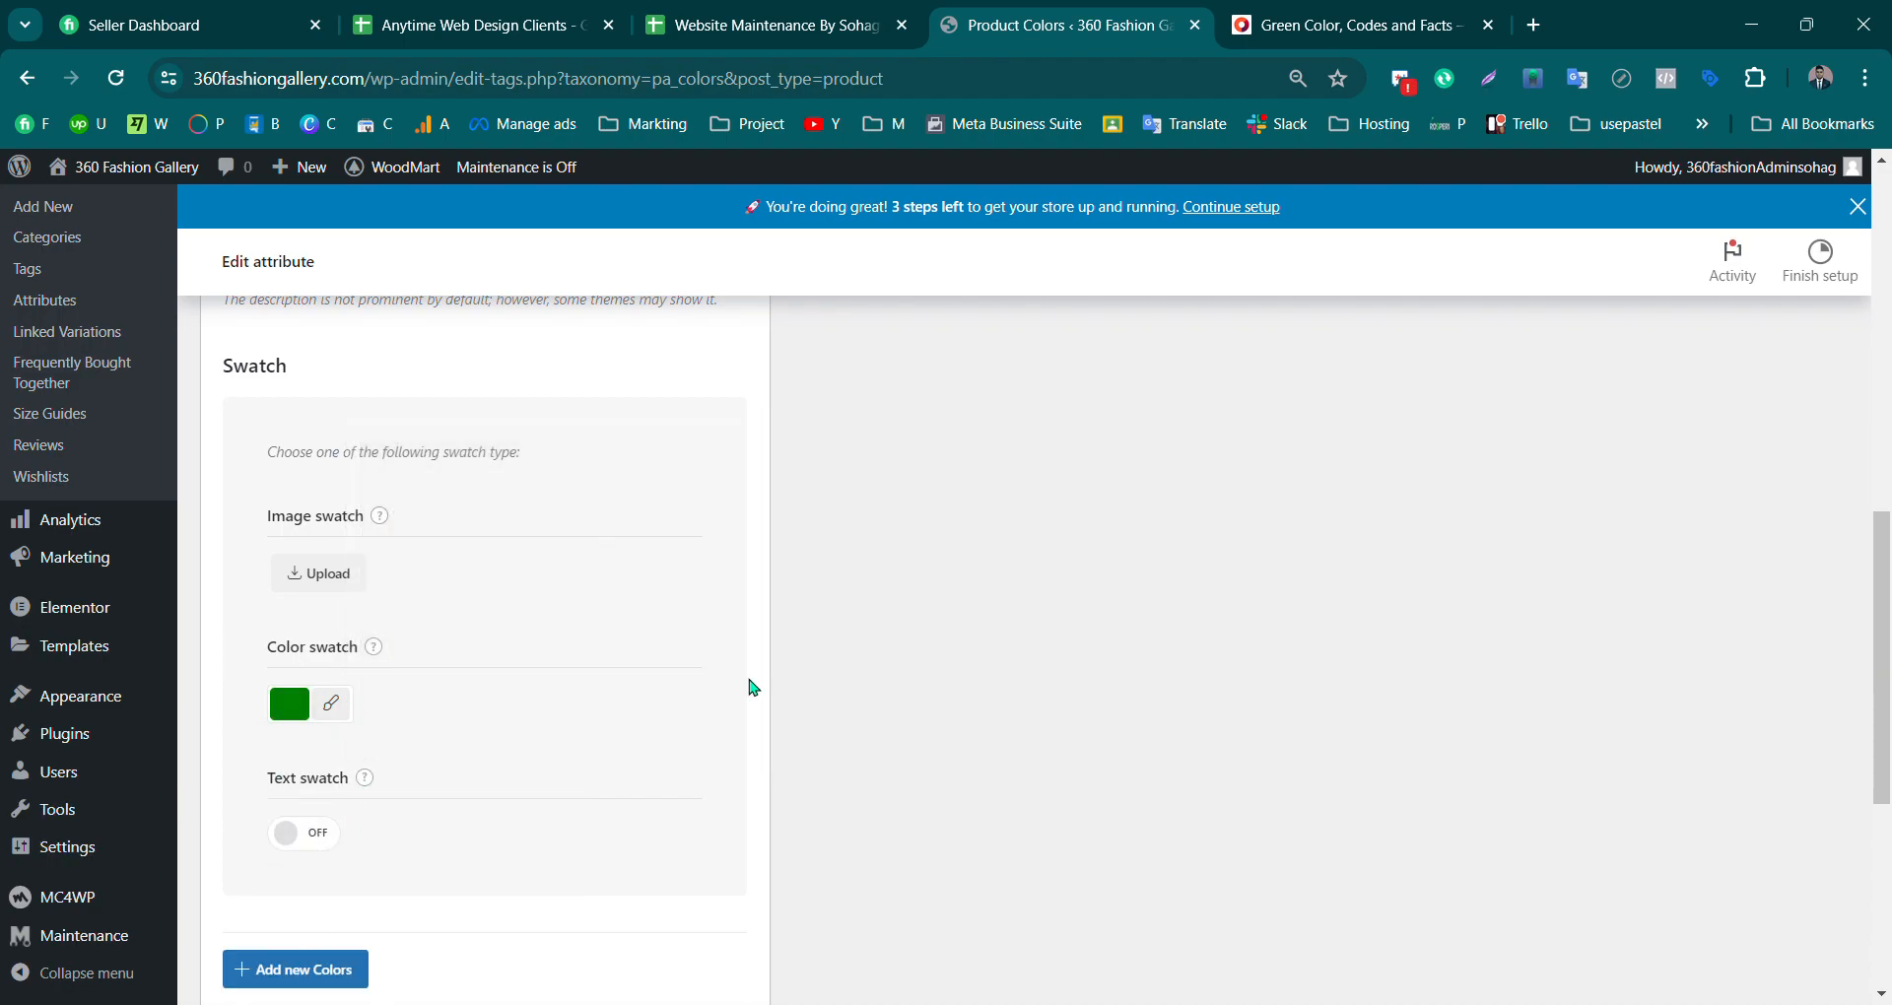
Step: Check the filled-in name and slug, and add the Green term to the Colors attribute
{"action": "scroll", "coordinate": [1821, 704], "scroll_direction": "up", "scroll_amount": 9}
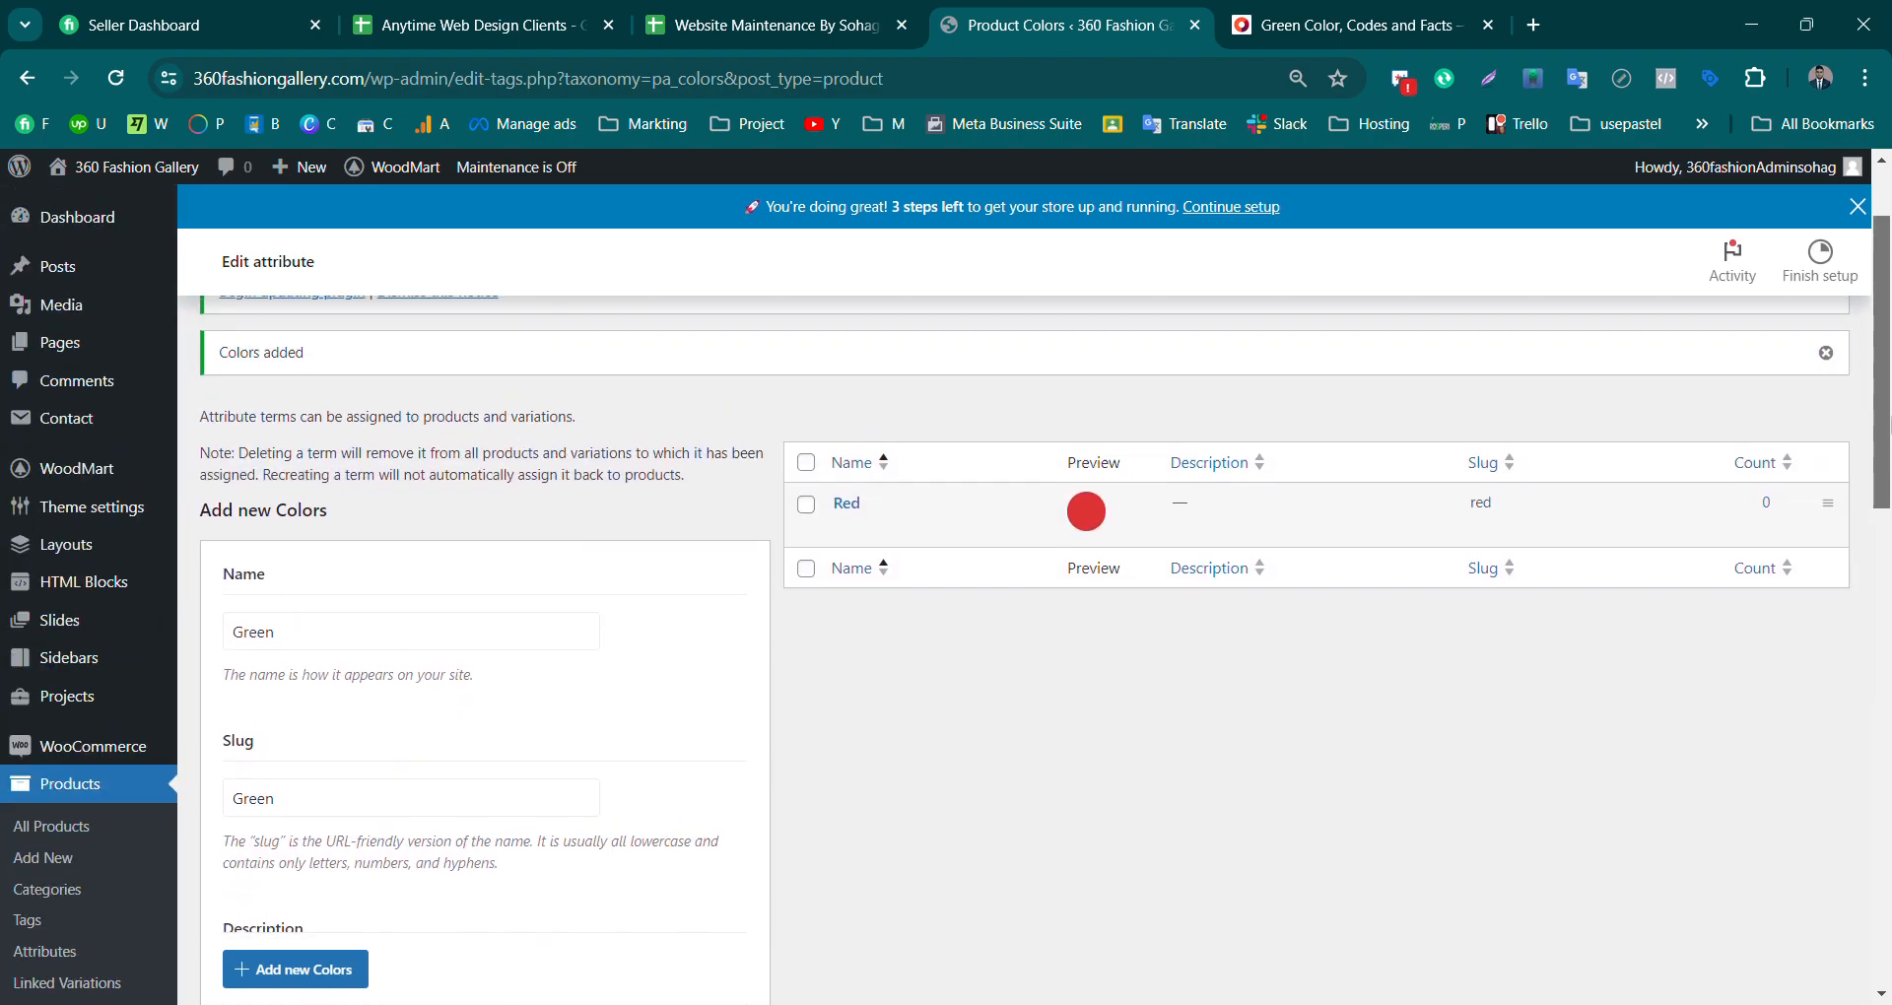
{"action": "scroll", "coordinate": [1820, 704], "scroll_direction": "down", "scroll_amount": 12}
{"action": "left_click", "coordinate": [282, 967]}
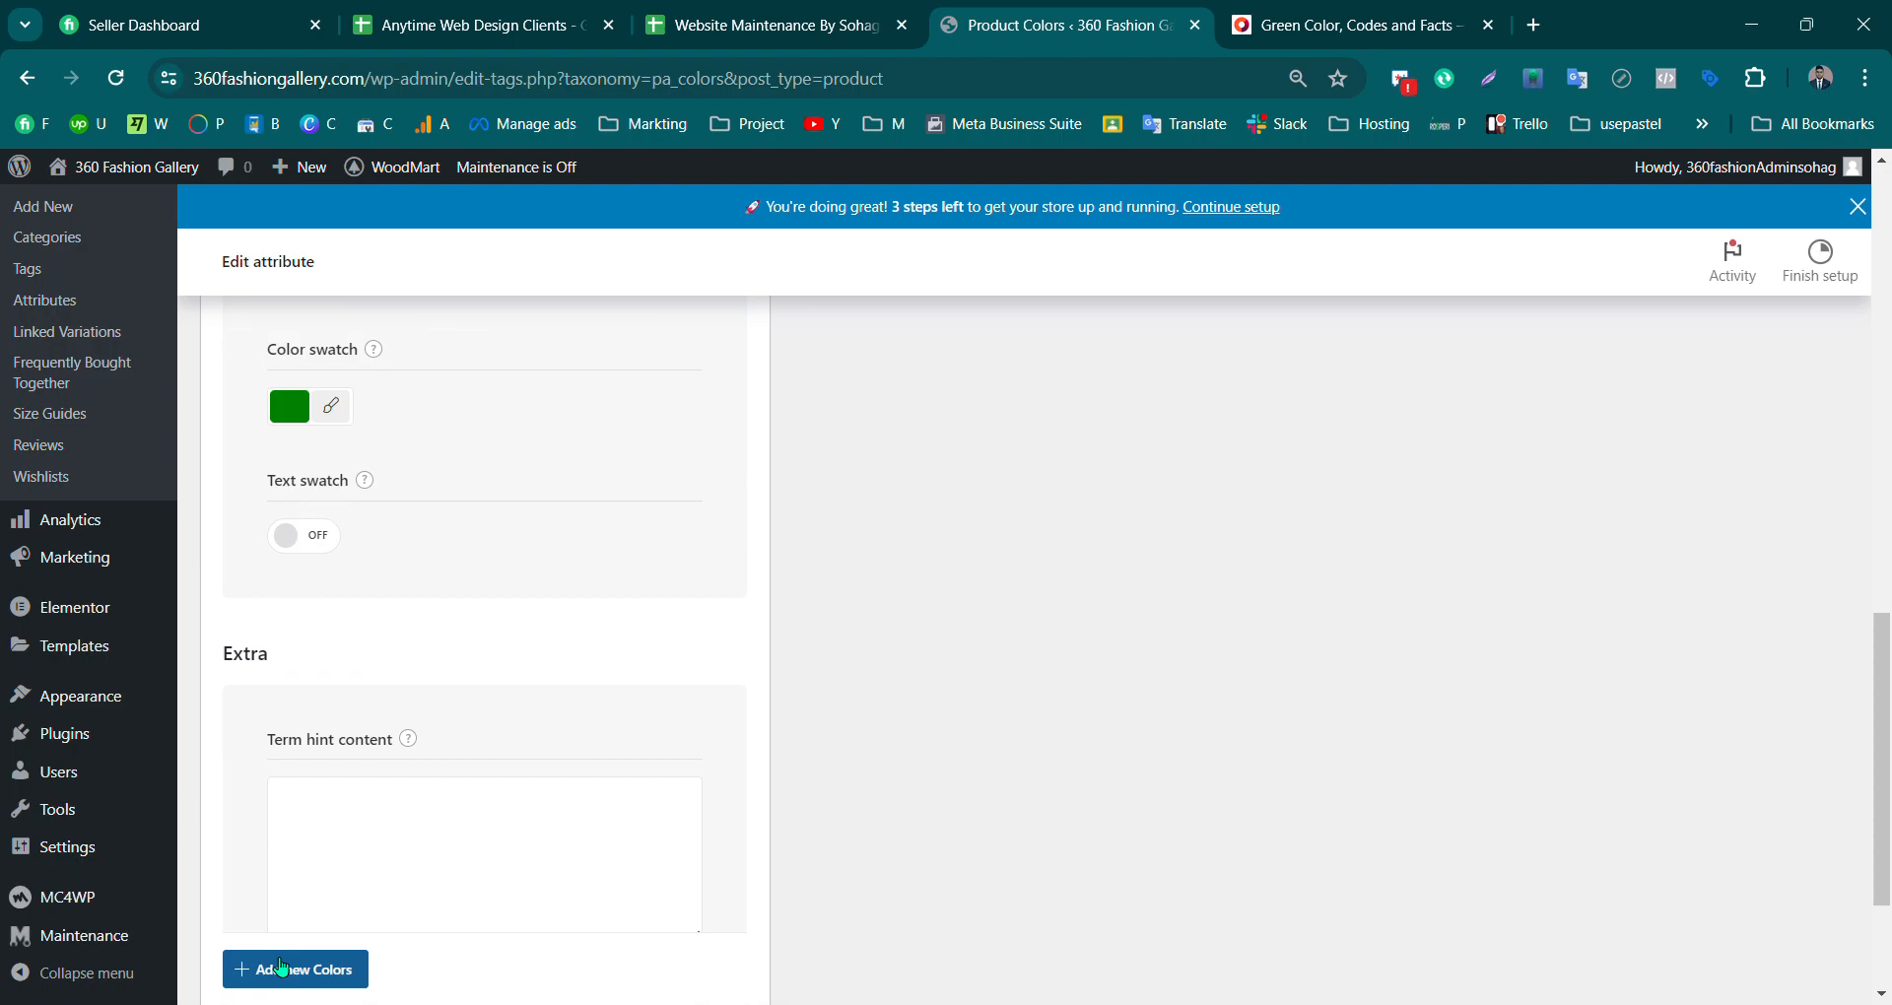
{"action": "left_click", "coordinate": [298, 989]}
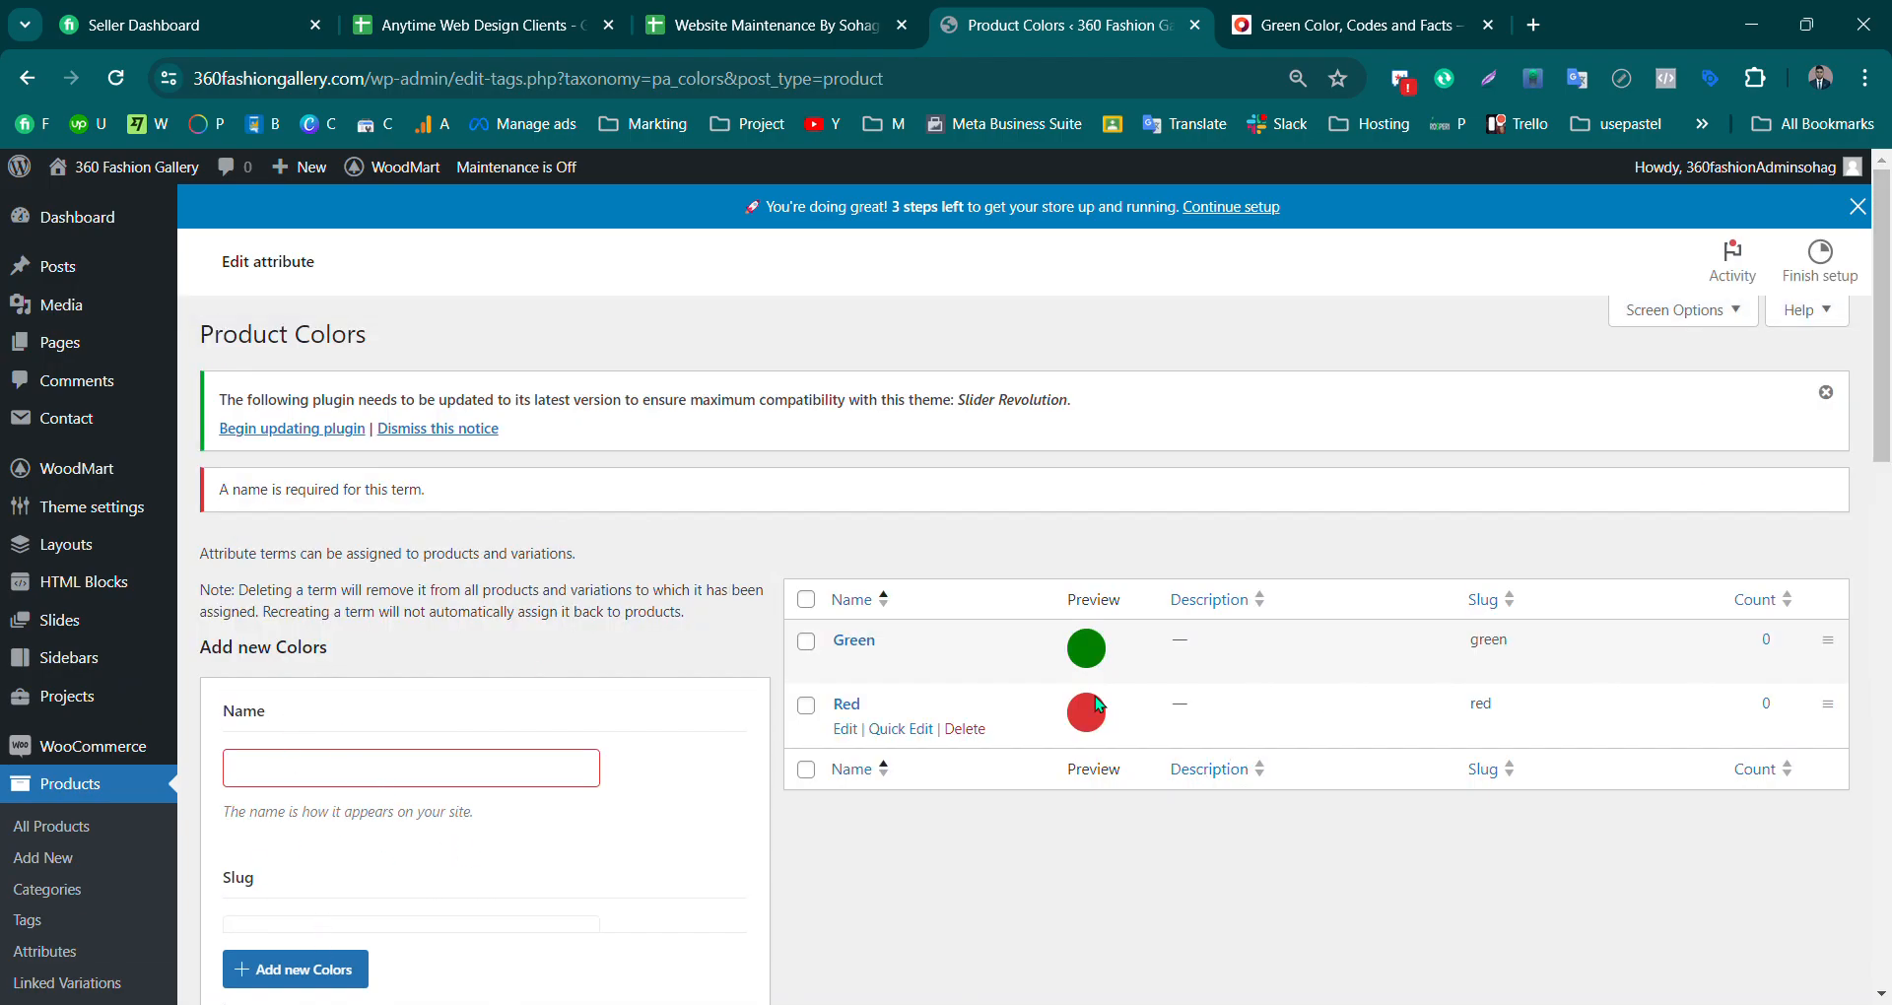
Step: Permanently delete the Red and Green terms from the Colors attribute, accepting each confirmation
{"action": "left_click", "coordinate": [965, 728]}
{"action": "left_click", "coordinate": [965, 731]}
{"action": "left_click", "coordinate": [1057, 311]}
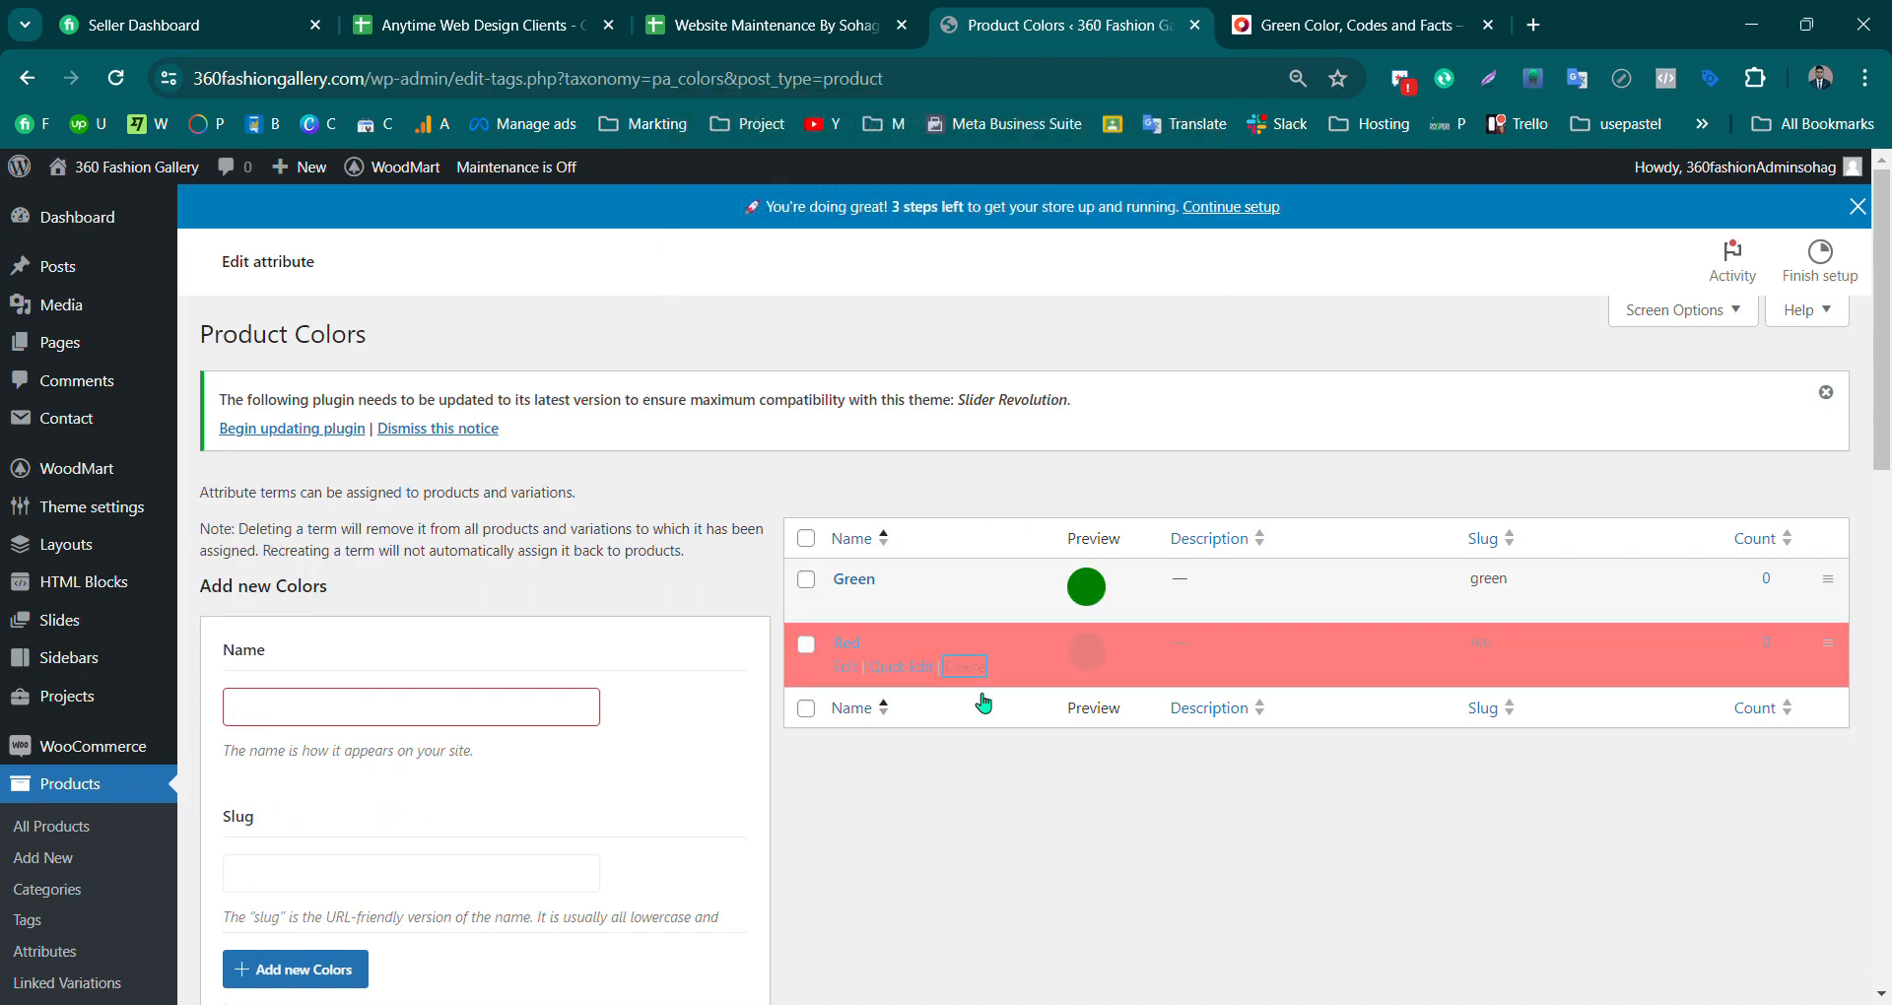
{"action": "left_click", "coordinate": [966, 603]}
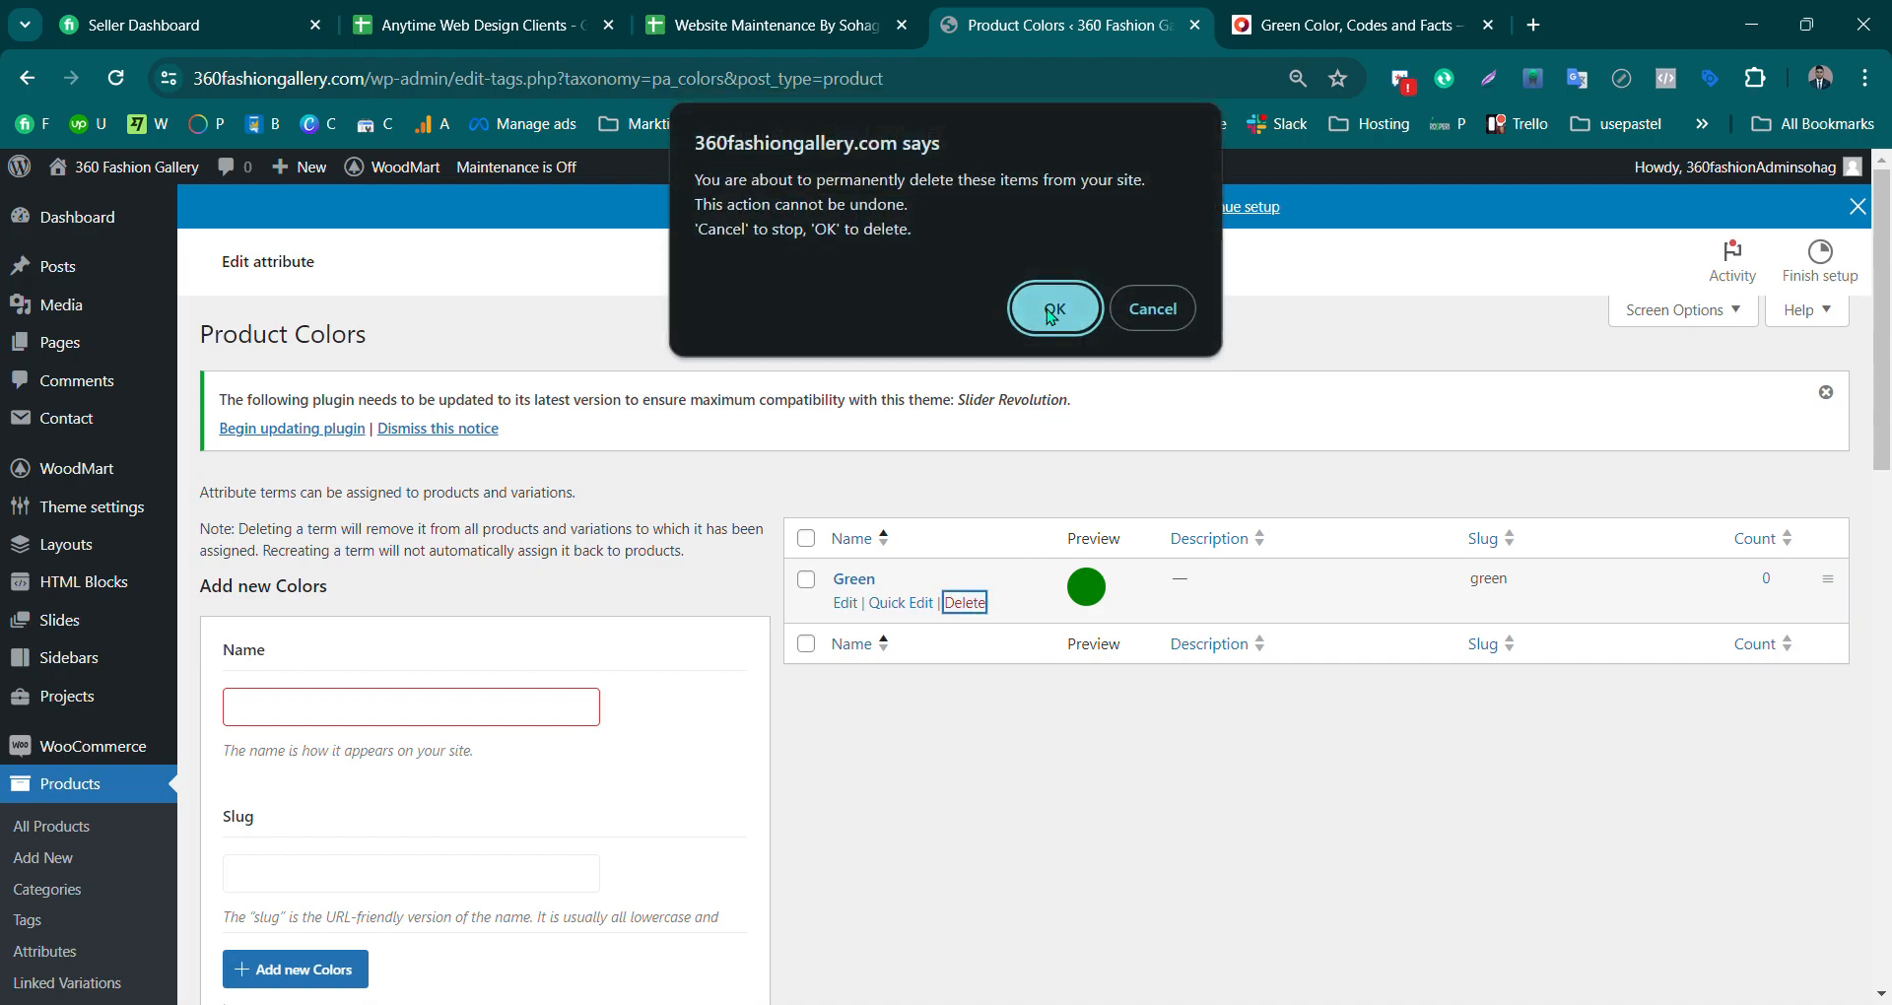
{"action": "left_click", "coordinate": [1035, 300]}
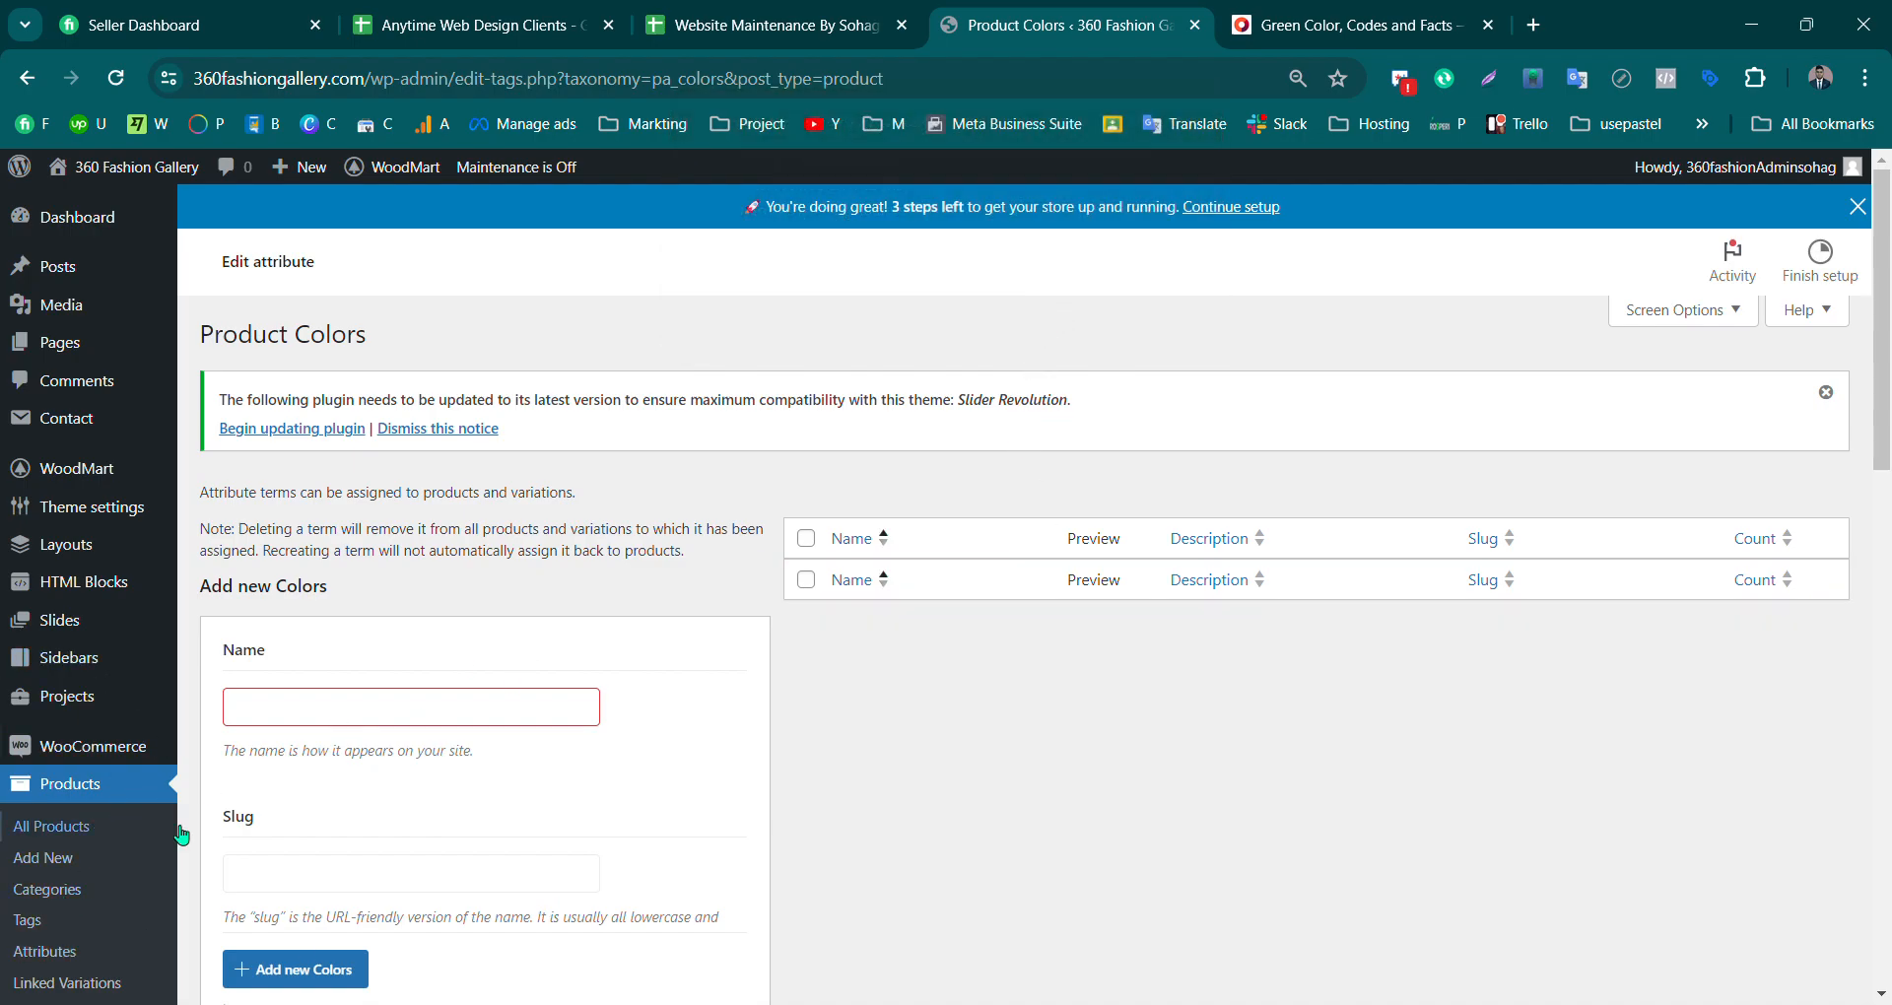
Step: Return to the product attributes page and review the new-attribute form, including its name, slug, sort order and swatch settings
{"action": "scroll", "coordinate": [79, 779], "scroll_direction": "down", "scroll_amount": 1}
{"action": "left_click", "coordinate": [69, 828]}
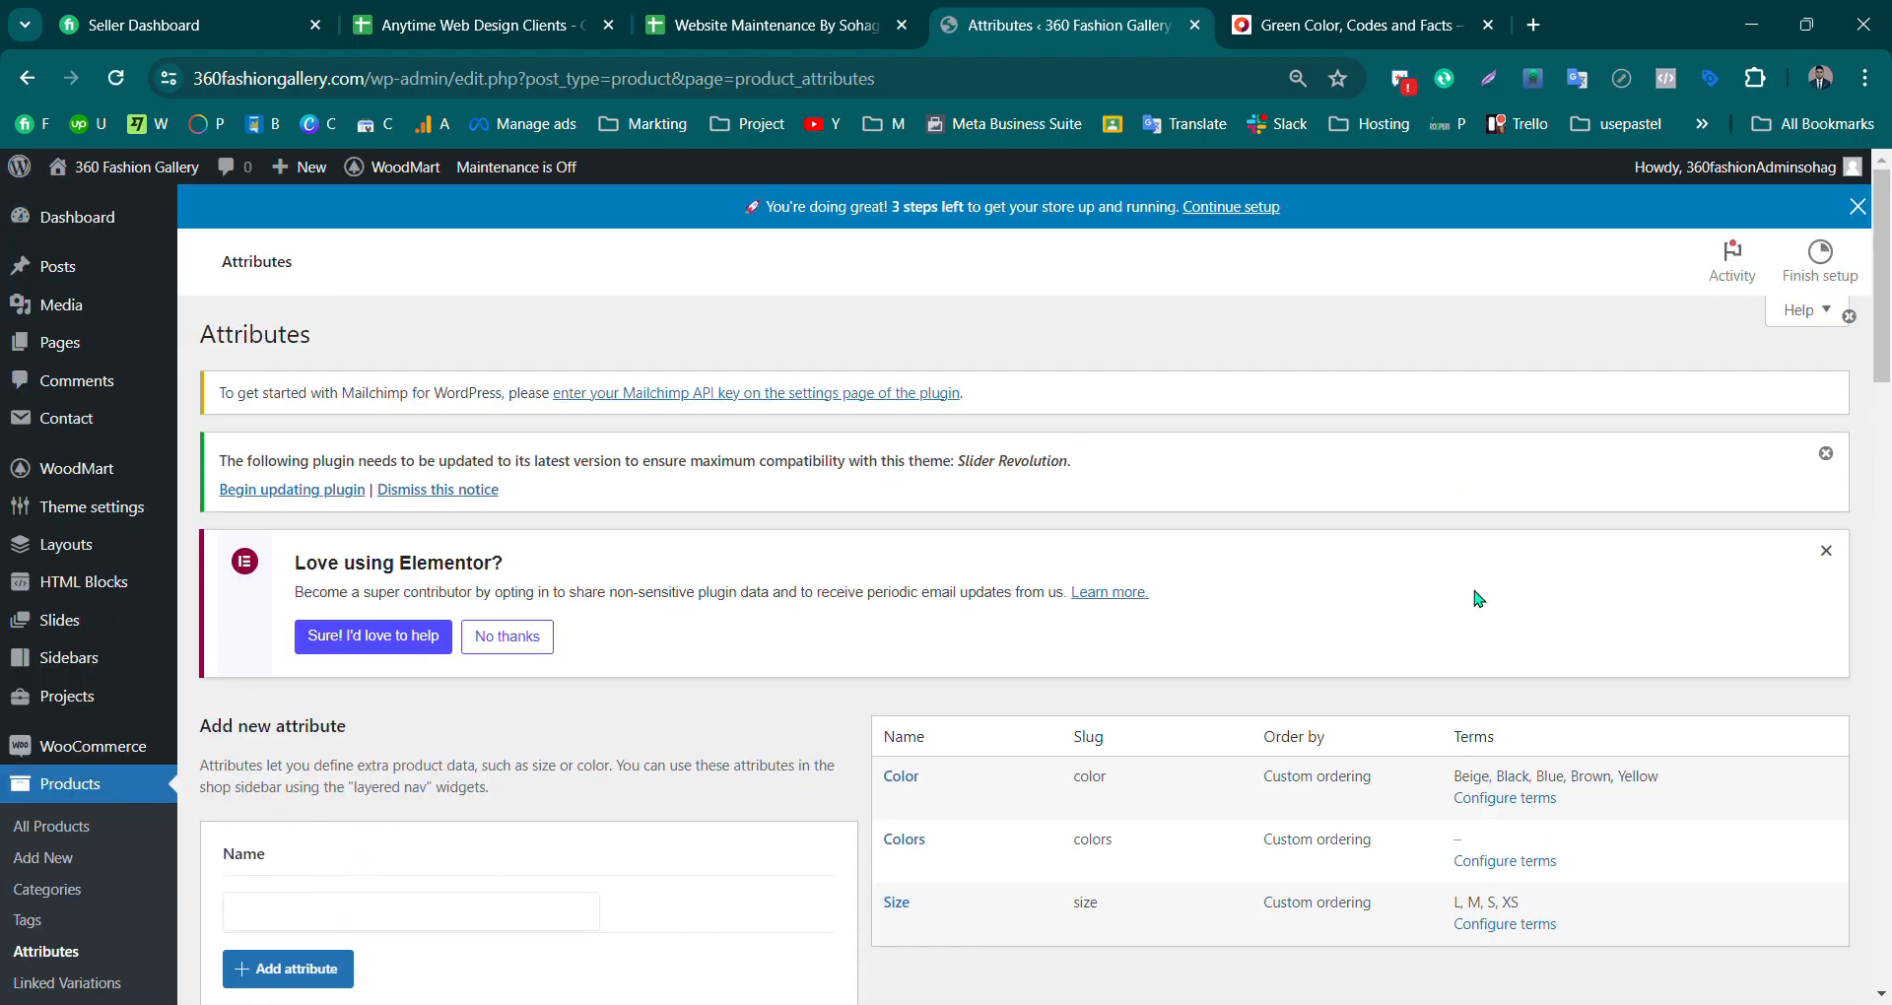
{"action": "scroll", "coordinate": [434, 578], "scroll_direction": "down", "scroll_amount": 3}
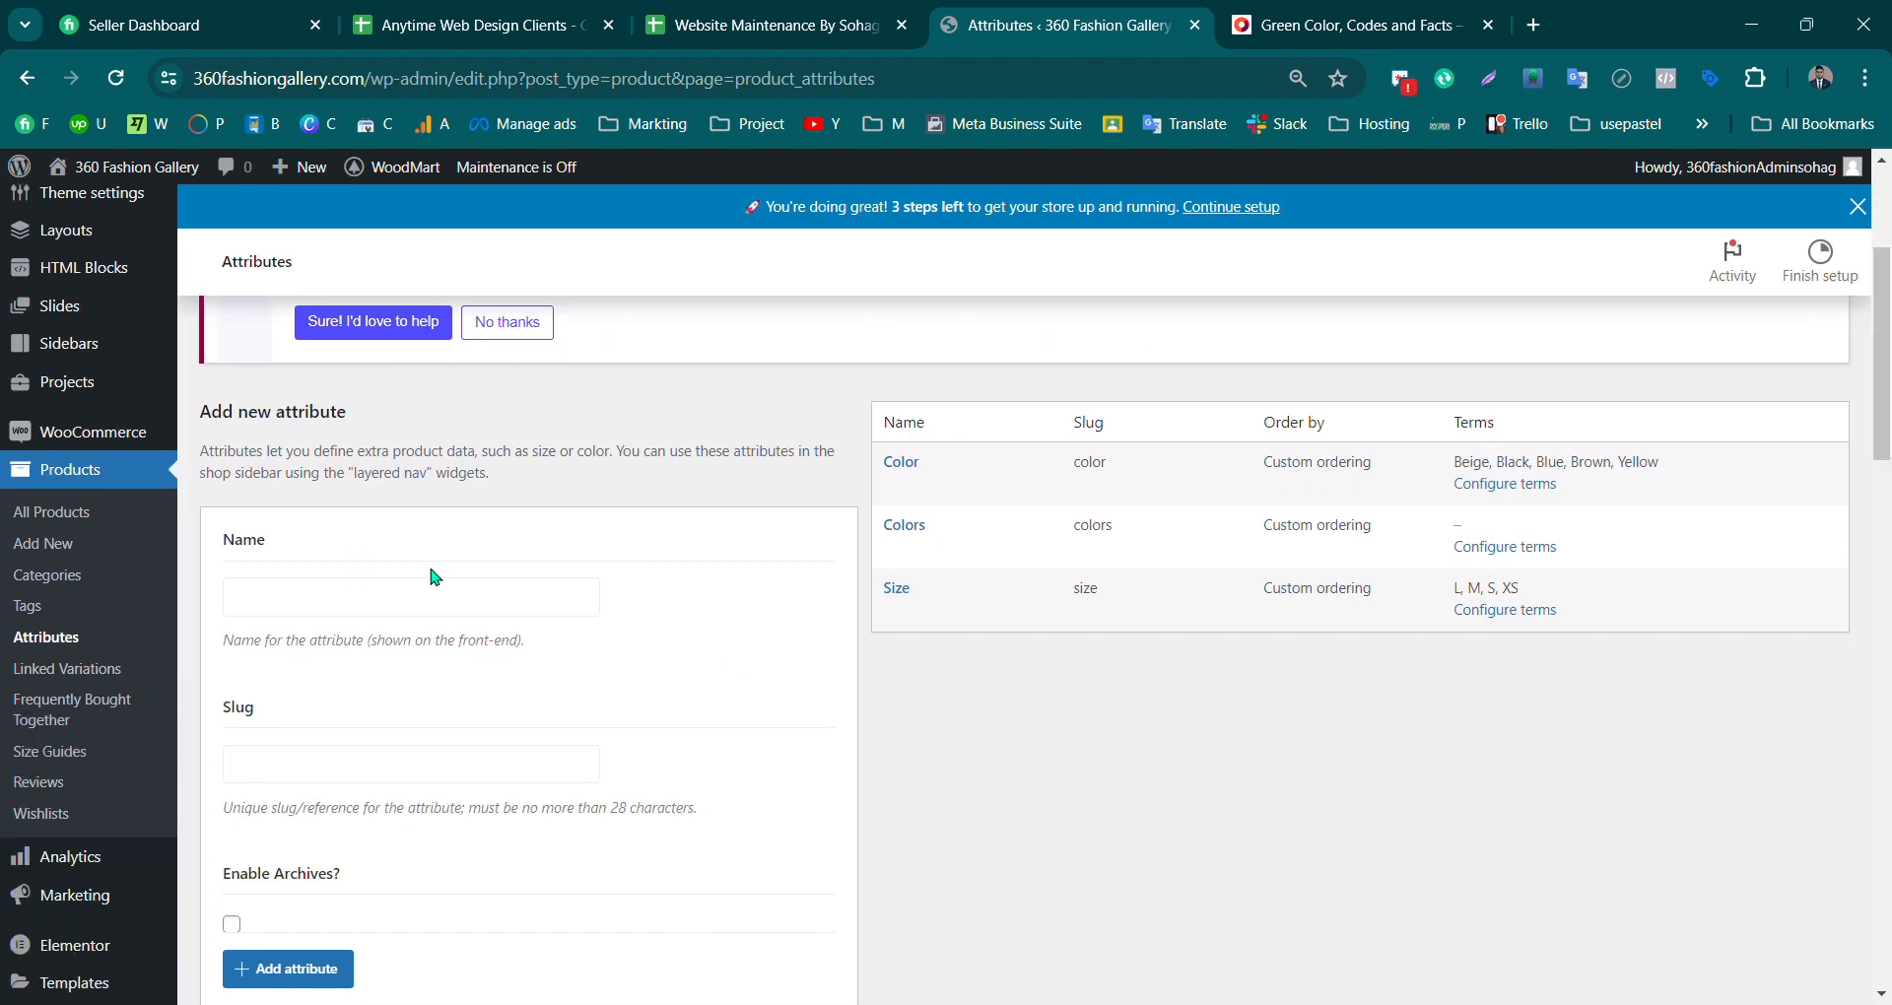
{"action": "left_click", "coordinate": [283, 605]}
{"action": "left_click", "coordinate": [259, 771]}
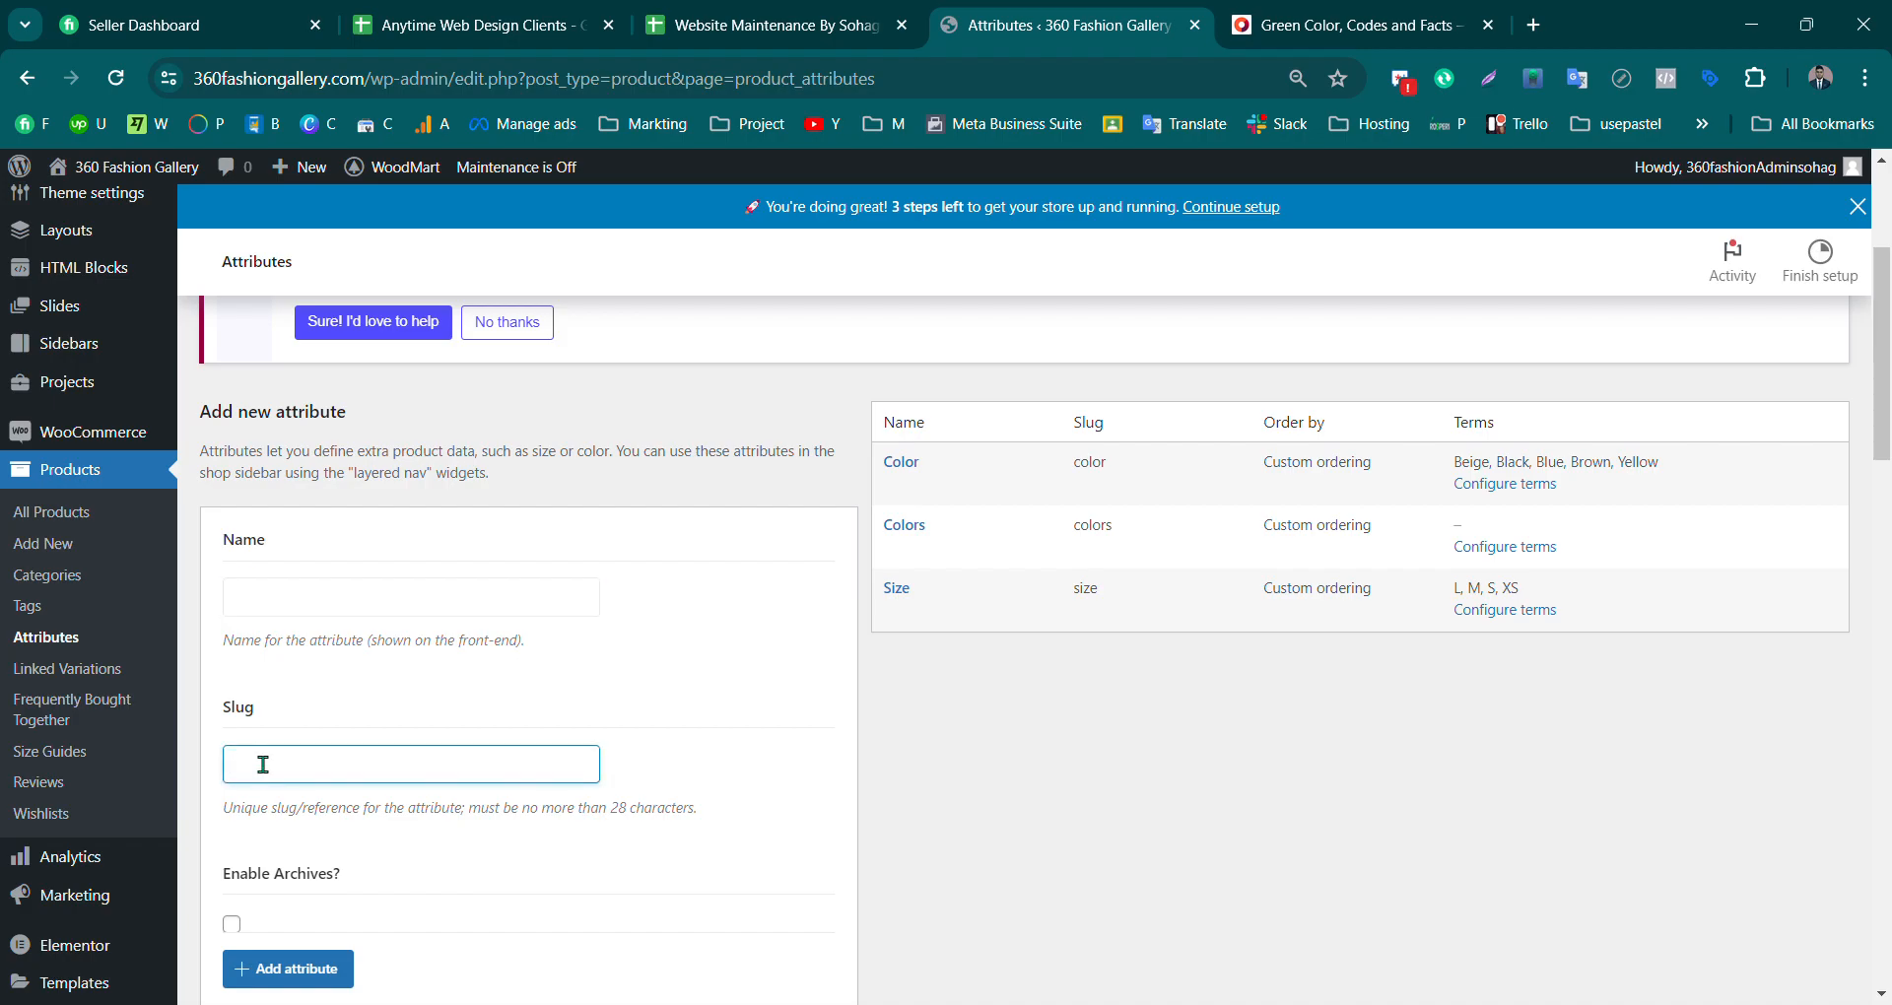
{"action": "left_click_drag", "start_coordinate": [1889, 370], "coordinate": [1889, 665]}
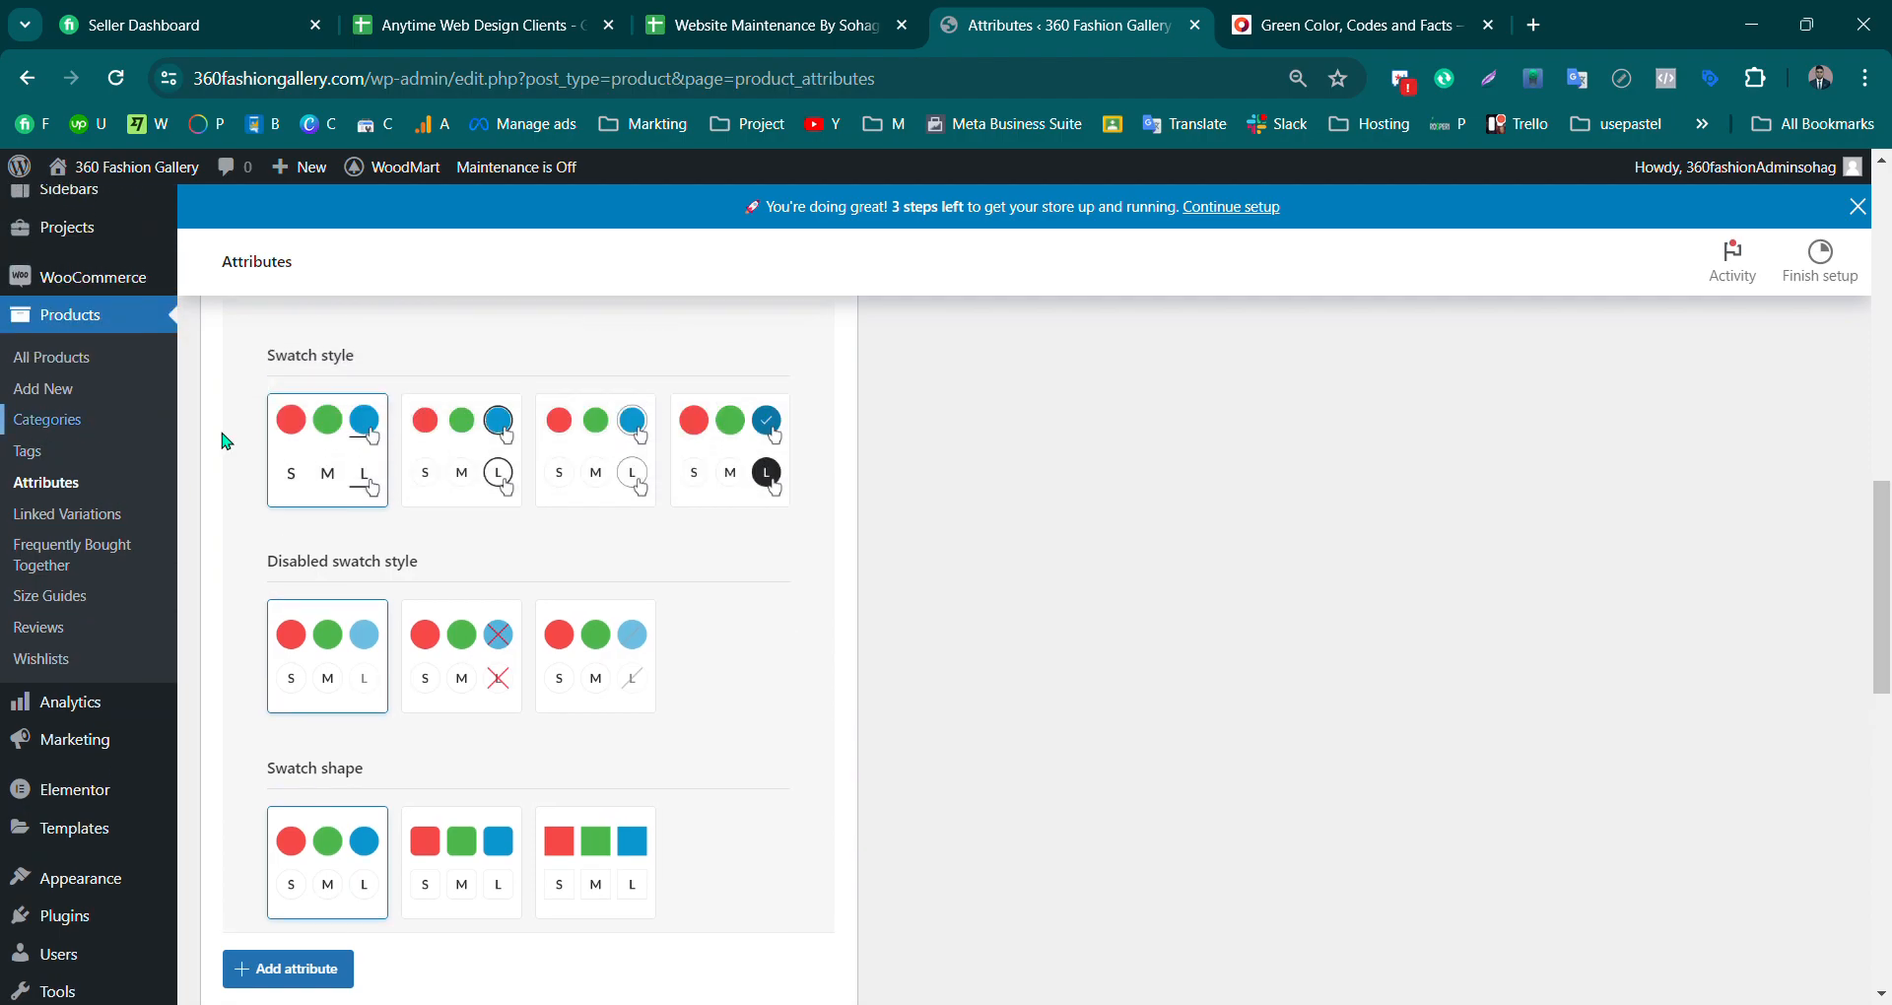
{"action": "scroll", "coordinate": [877, 793], "scroll_direction": "up", "scroll_amount": 6}
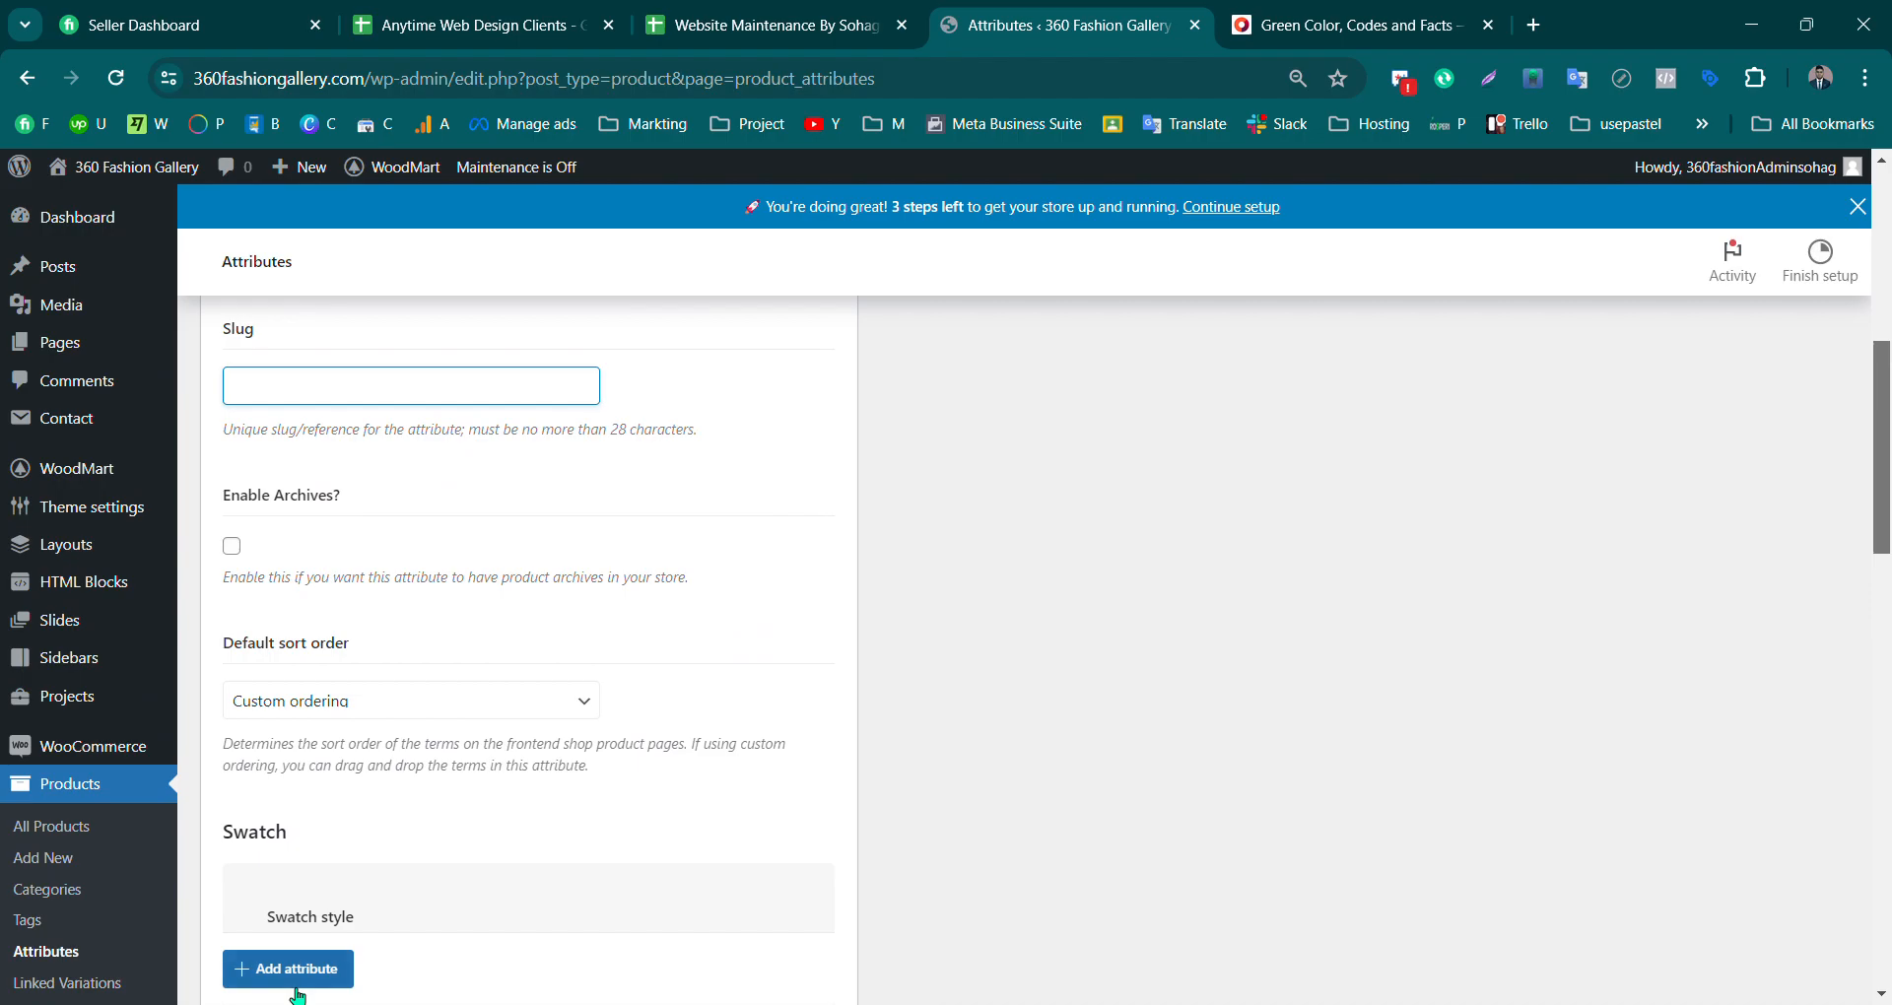
{"action": "scroll", "coordinate": [1089, 929], "scroll_direction": "up", "scroll_amount": 7}
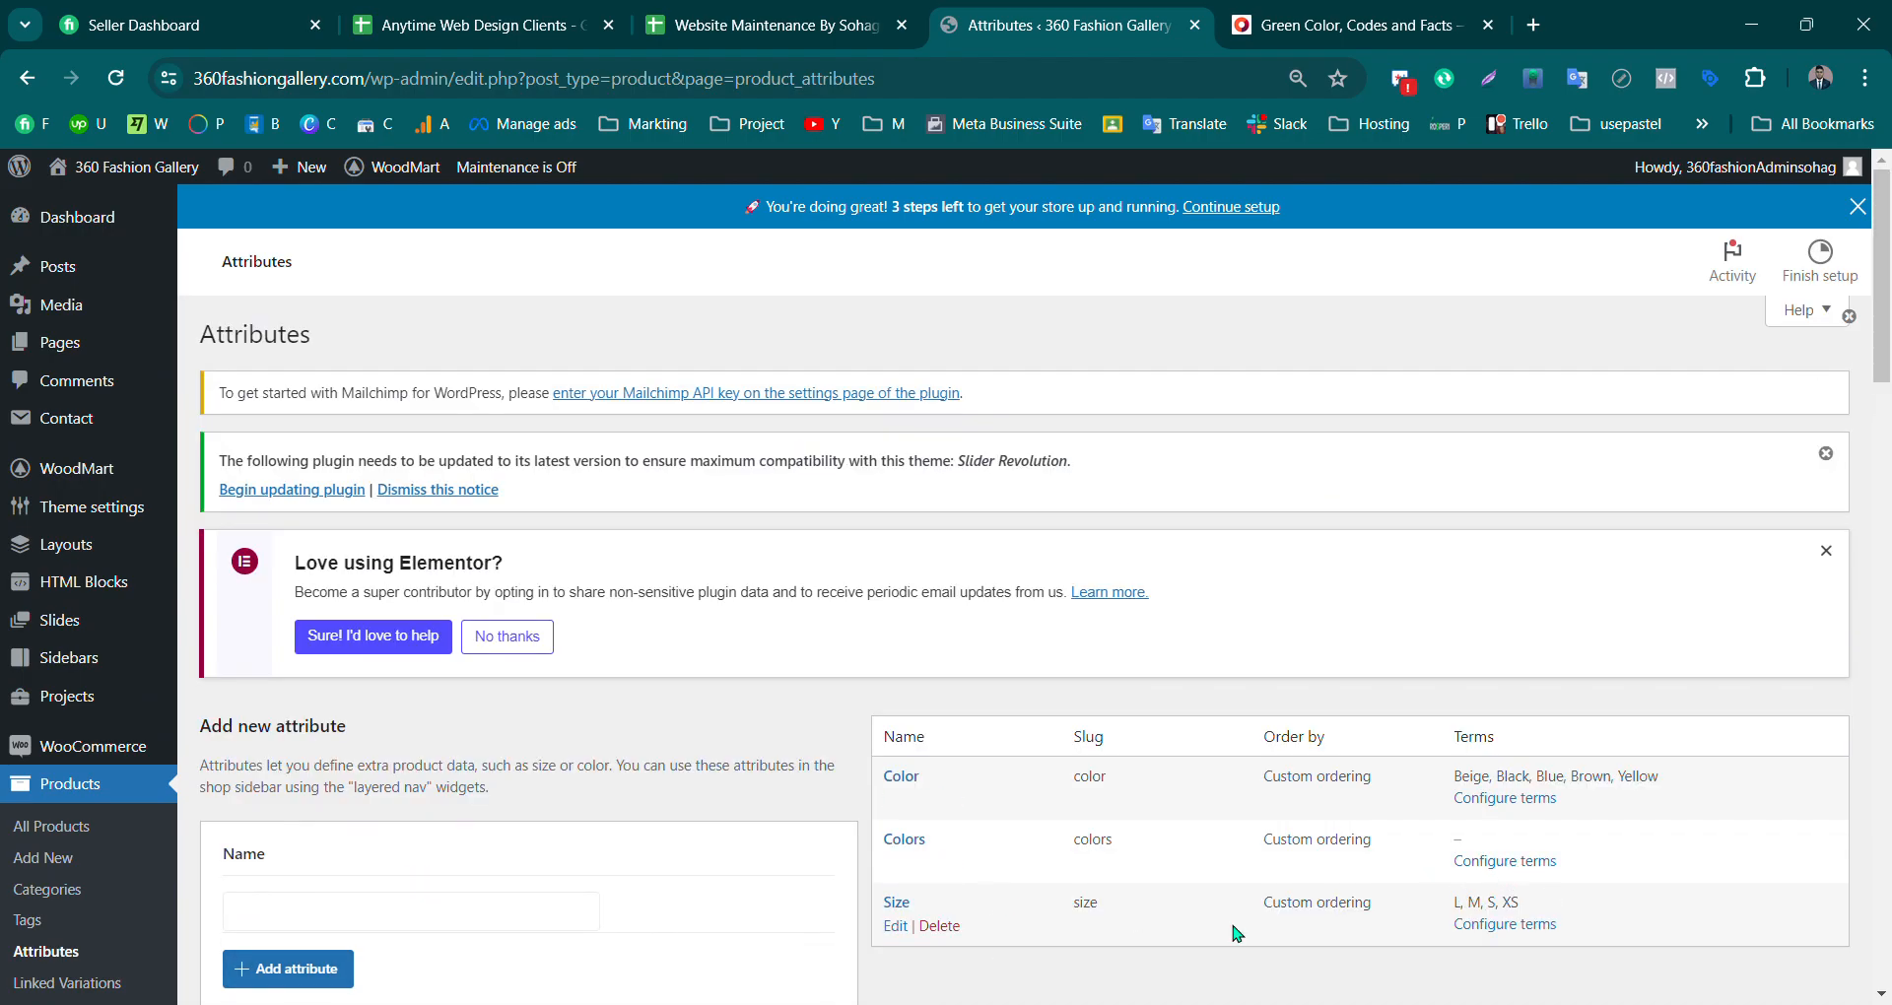
Step: Open the Size attribute's terms and review the existing sizes and the form for adding a new size
{"action": "left_click", "coordinate": [1507, 924]}
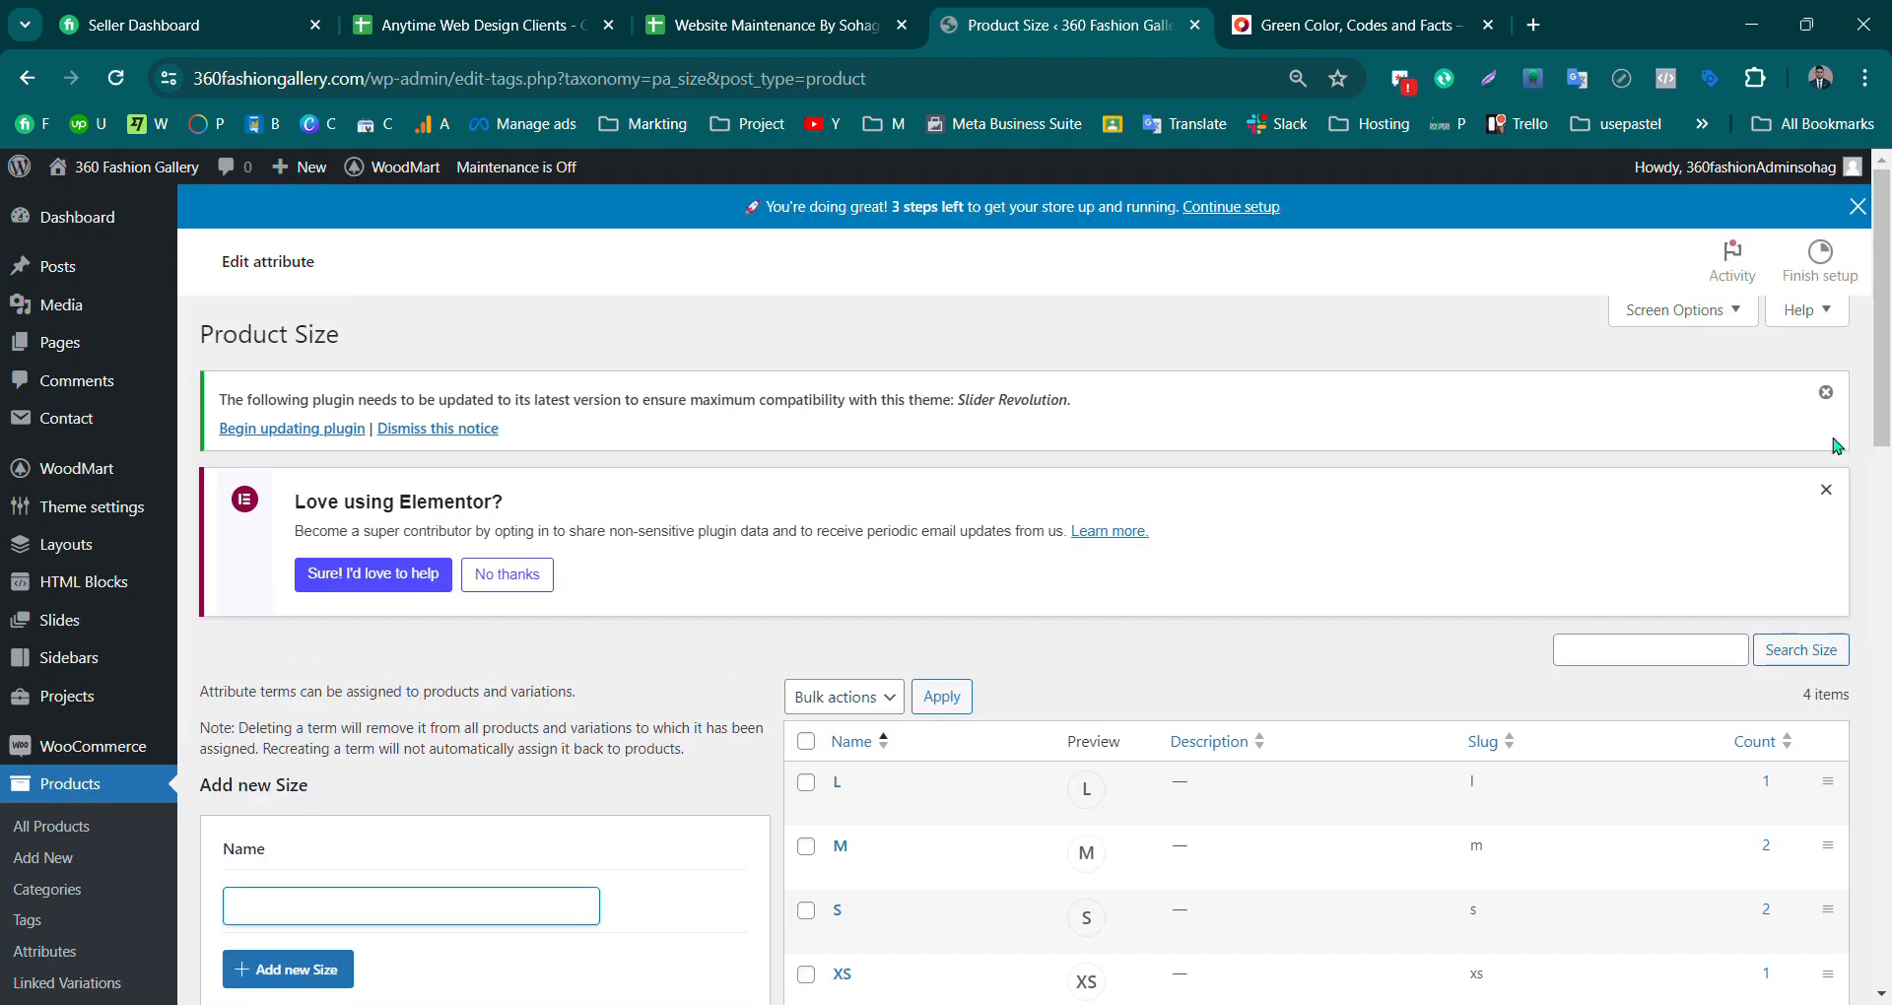
{"action": "scroll", "coordinate": [1034, 591], "scroll_direction": "down", "scroll_amount": 4}
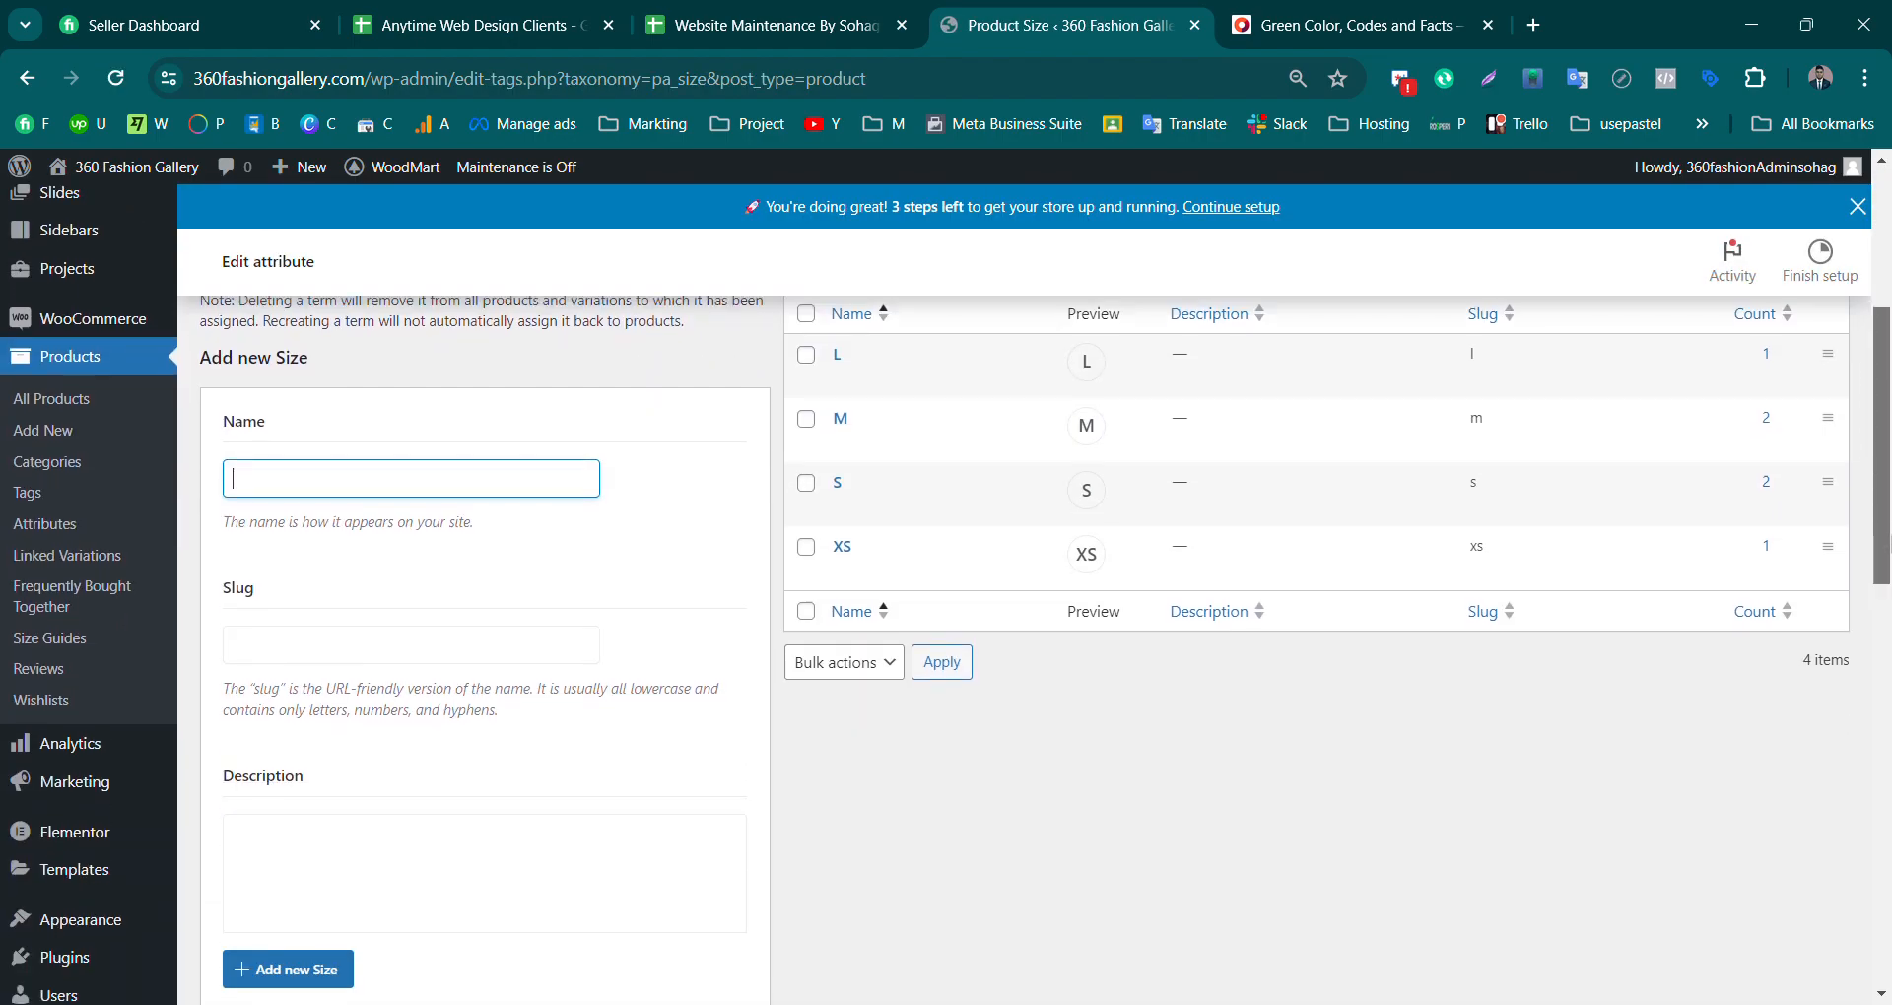
{"action": "scroll", "coordinate": [887, 552], "scroll_direction": "up", "scroll_amount": 1}
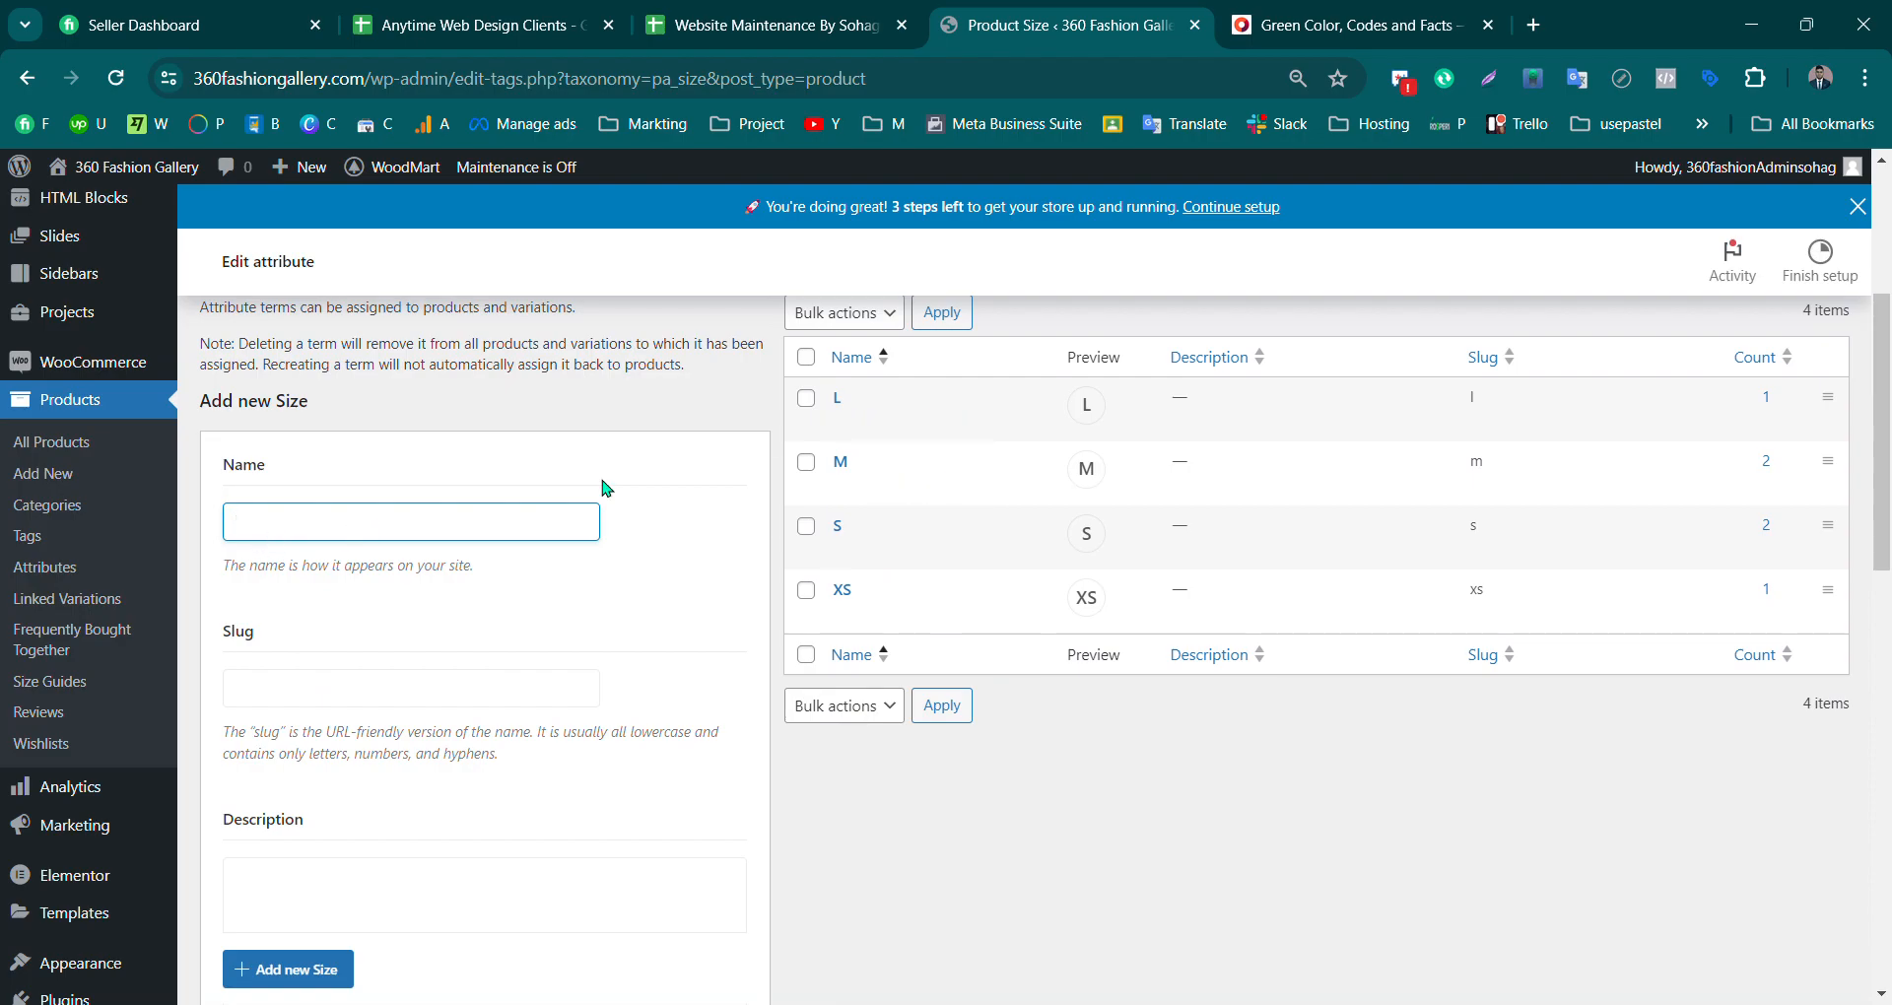
{"action": "scroll", "coordinate": [1034, 592], "scroll_direction": "down", "scroll_amount": 10}
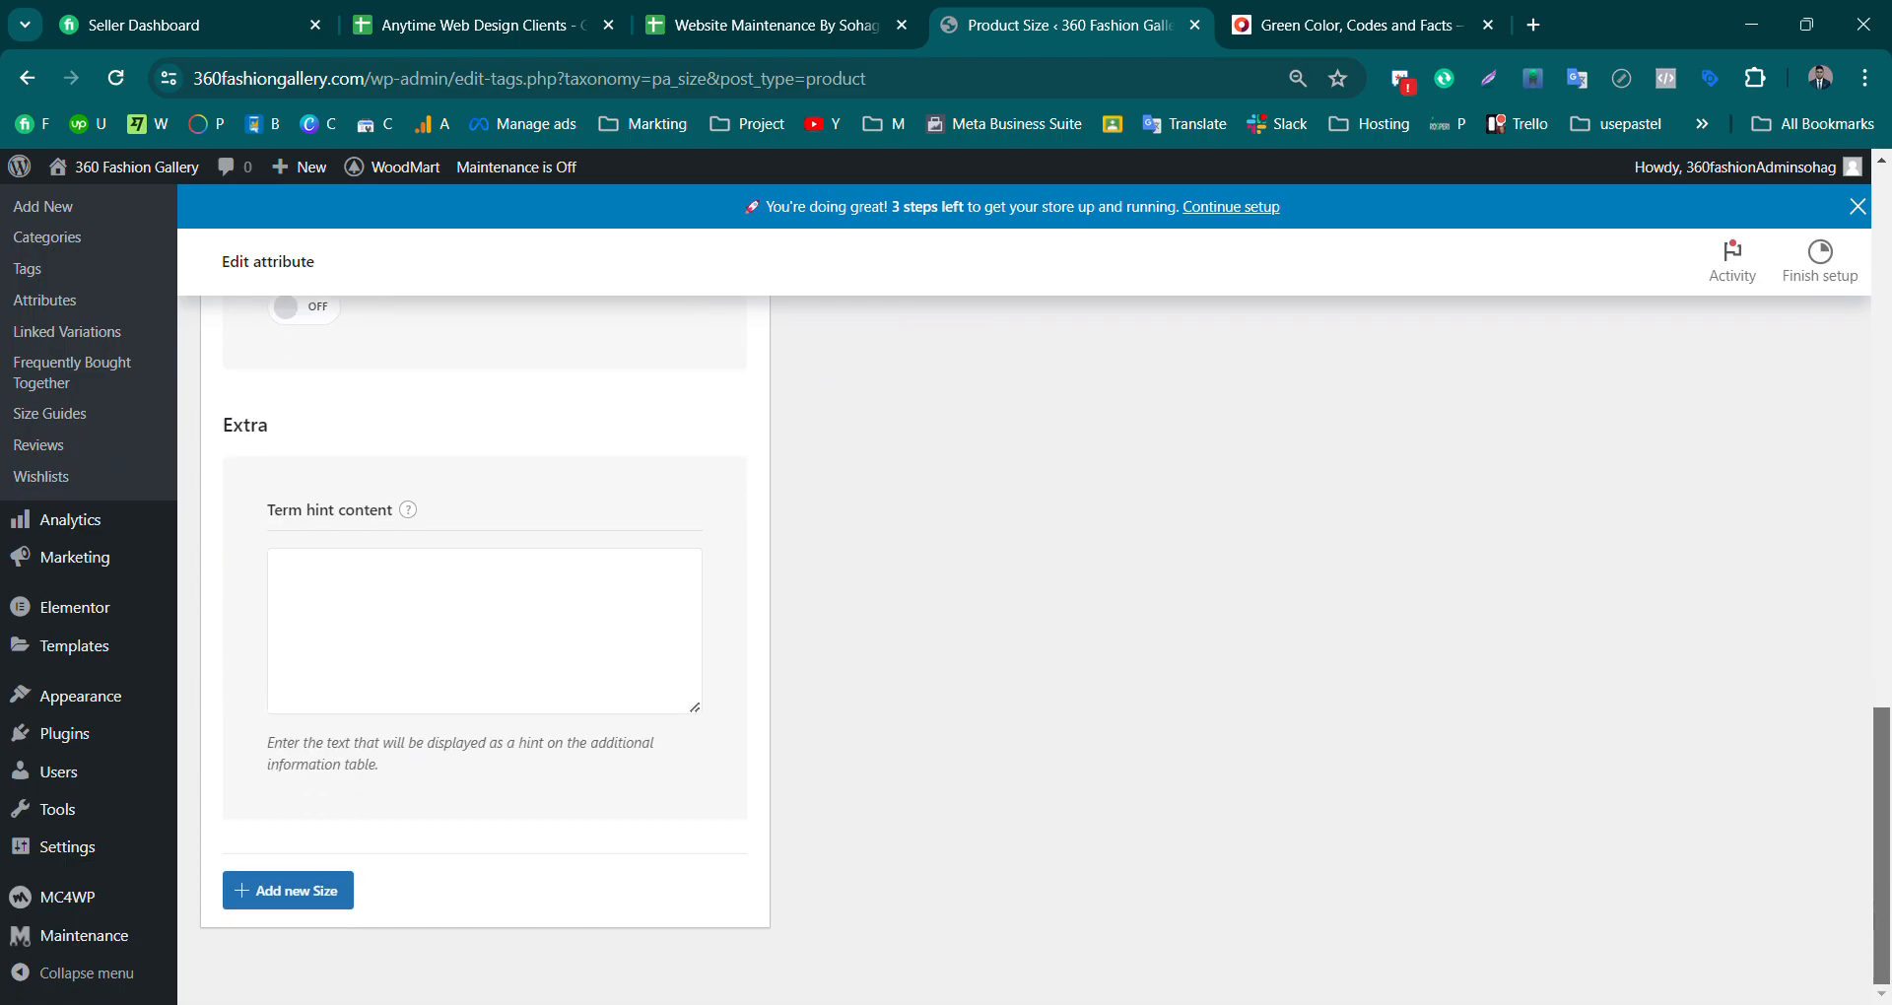
{"action": "left_click", "coordinate": [288, 890]}
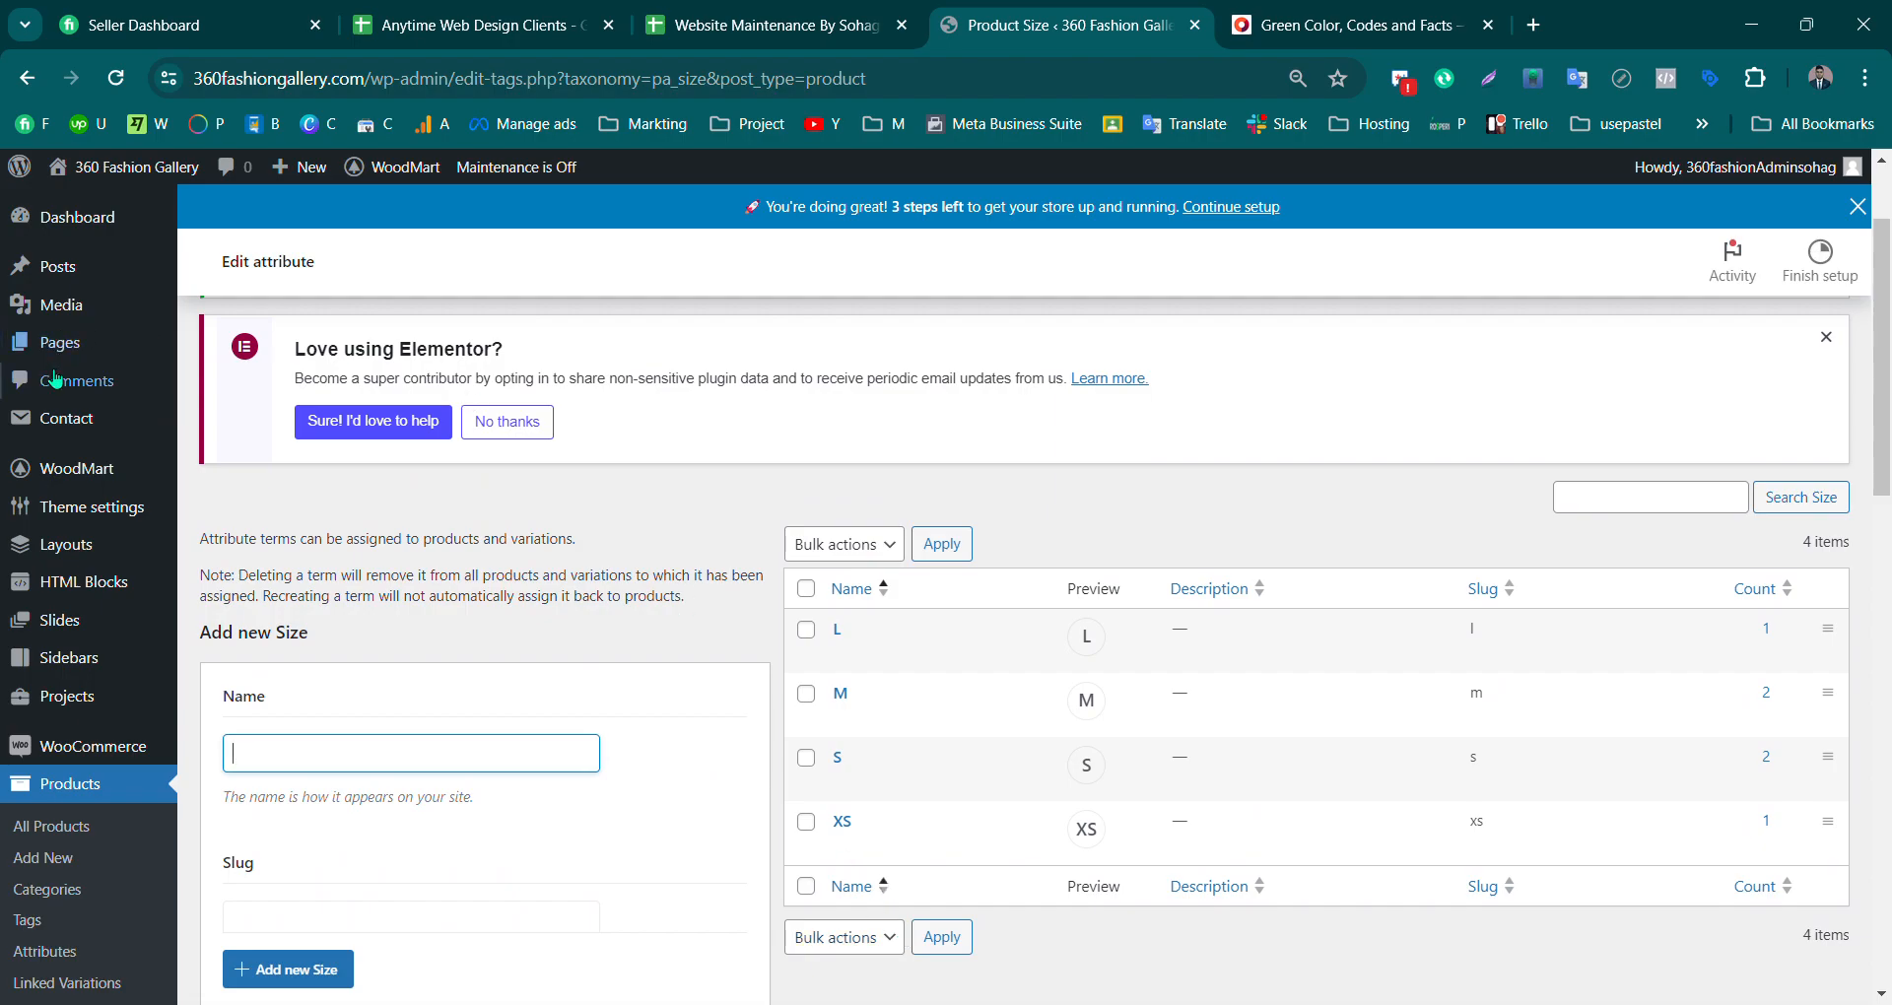
Step: Open the list of all products, select every product and move them all to the Trash
{"action": "scroll", "coordinate": [1069, 406], "scroll_direction": "up", "scroll_amount": 1}
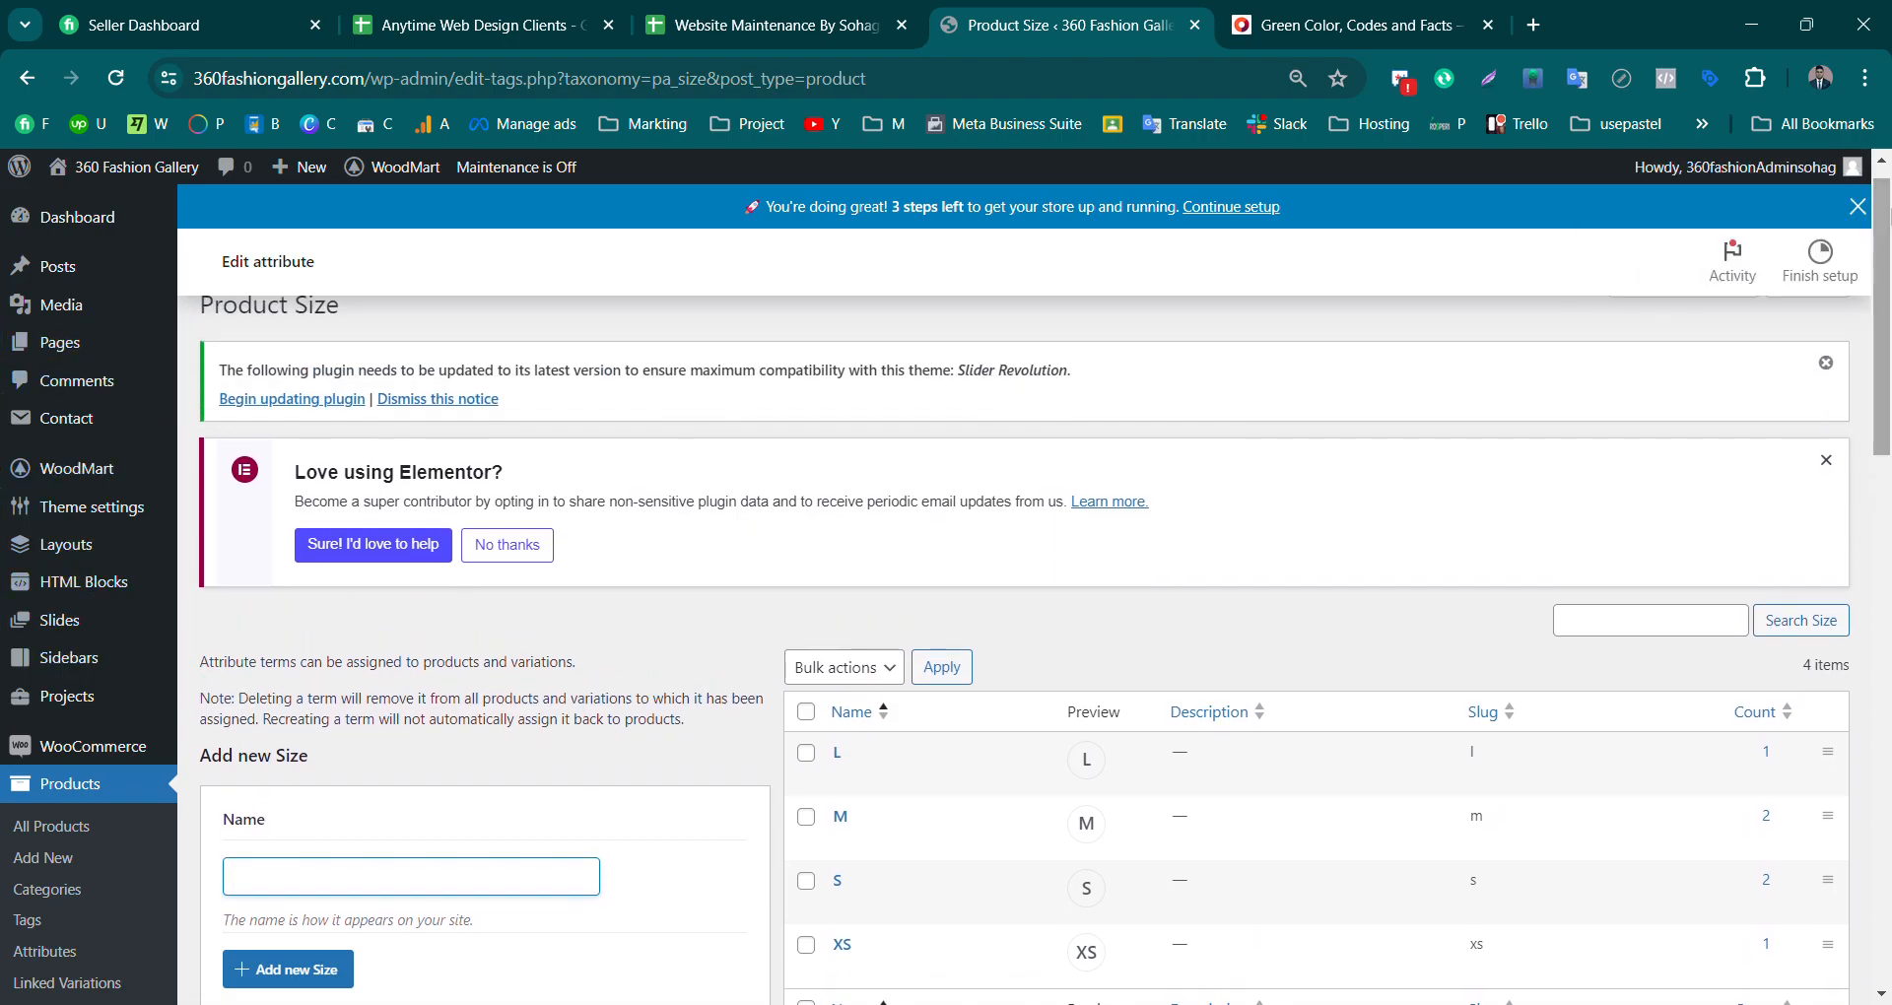
{"action": "scroll", "coordinate": [187, 498], "scroll_direction": "down", "scroll_amount": 3}
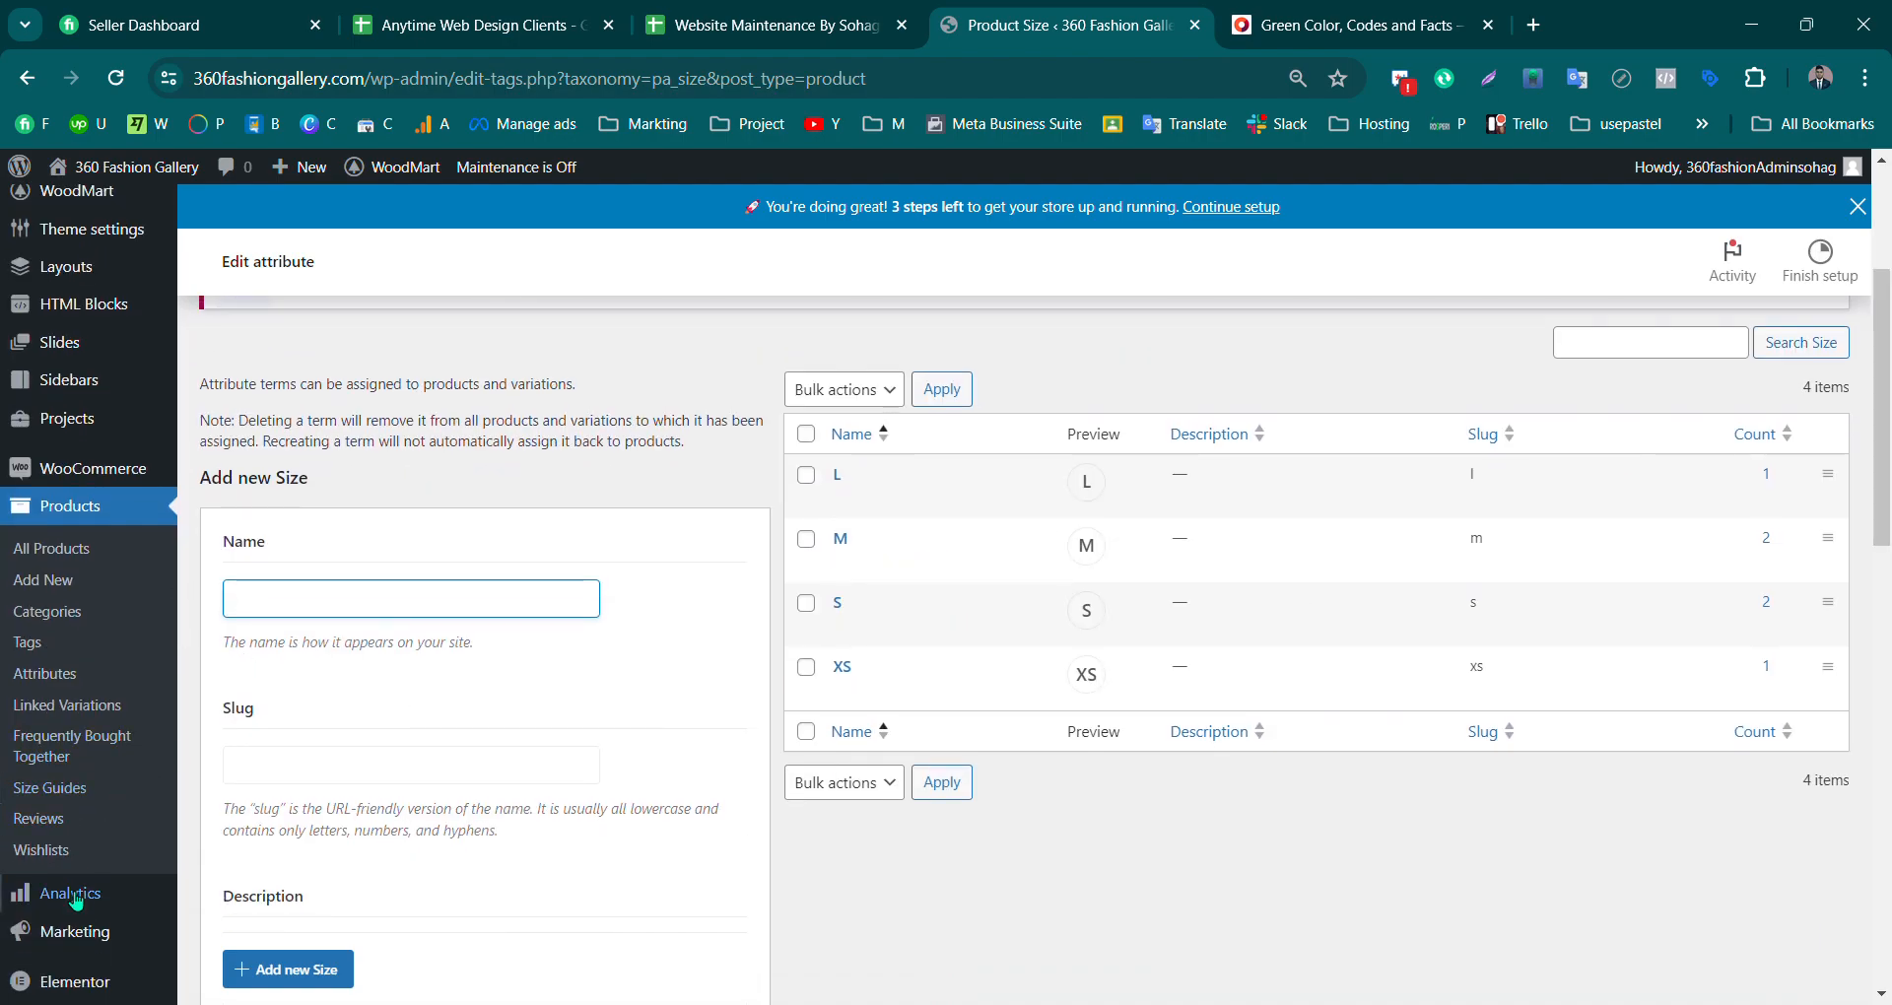
{"action": "left_click", "coordinate": [80, 560]}
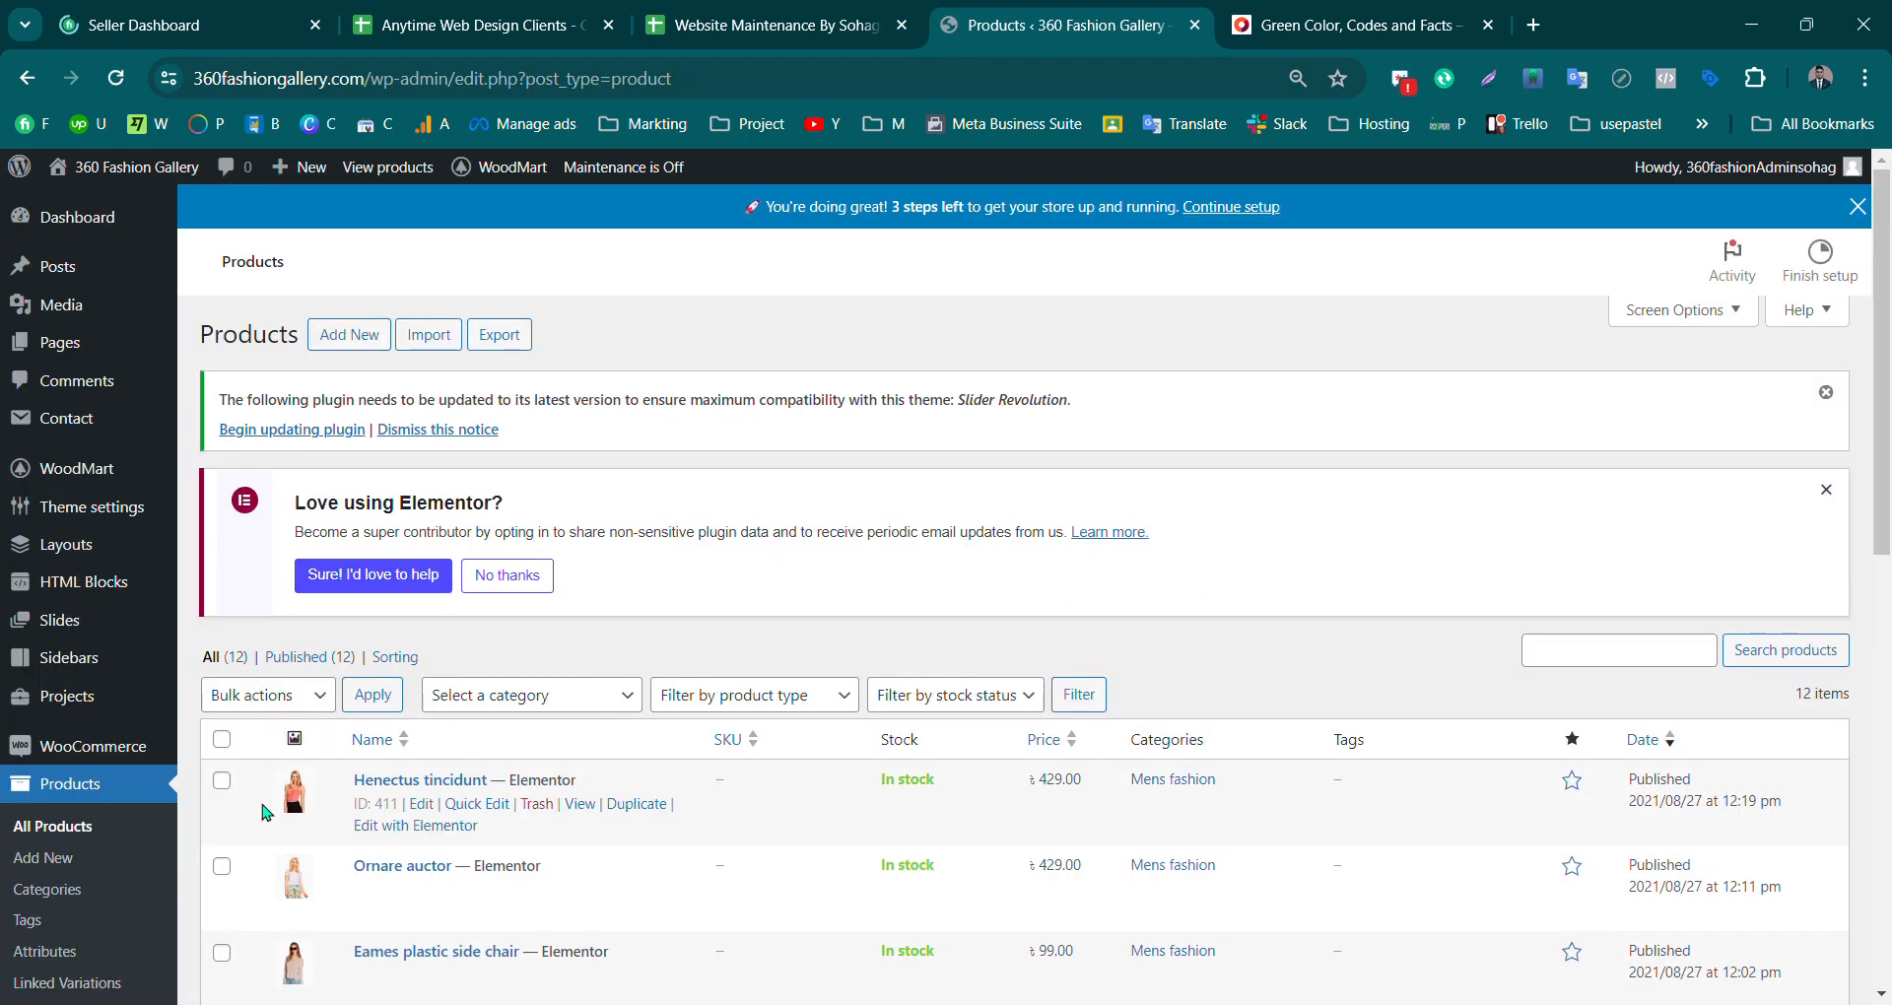
{"action": "scroll", "coordinate": [1886, 485], "scroll_direction": "down", "scroll_amount": 2}
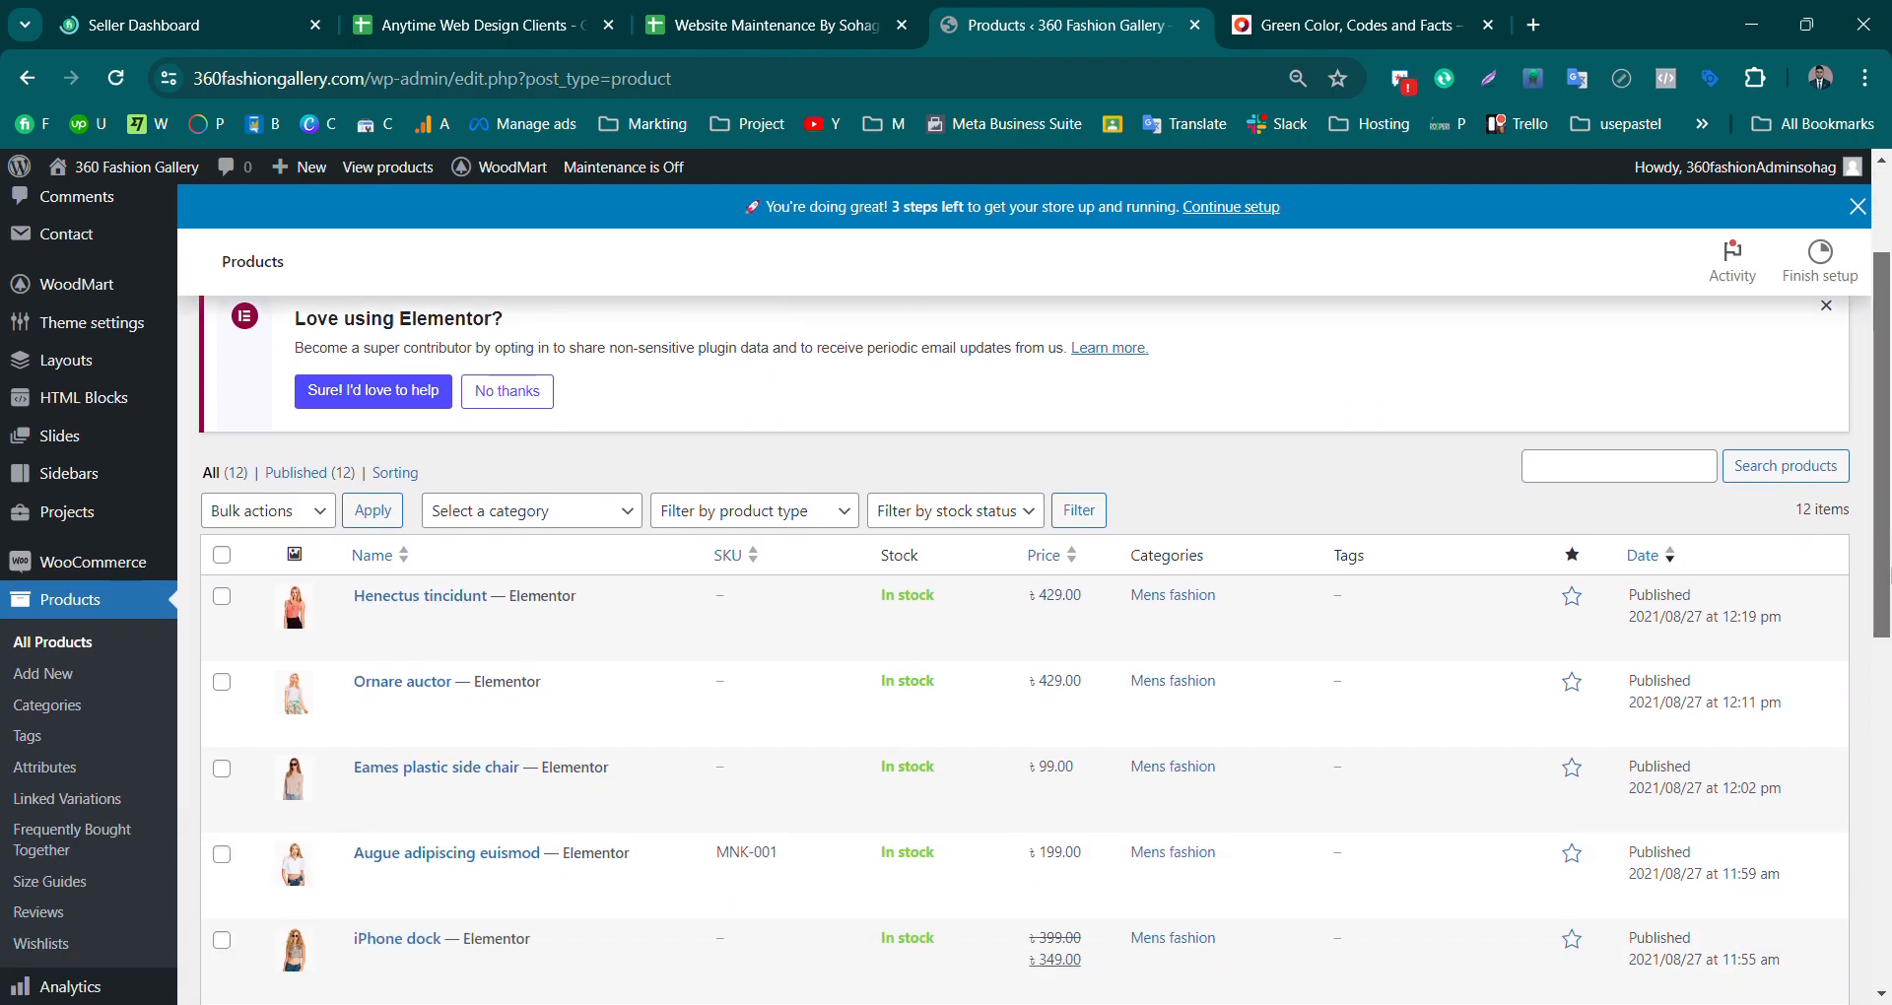
{"action": "left_click", "coordinate": [222, 550]}
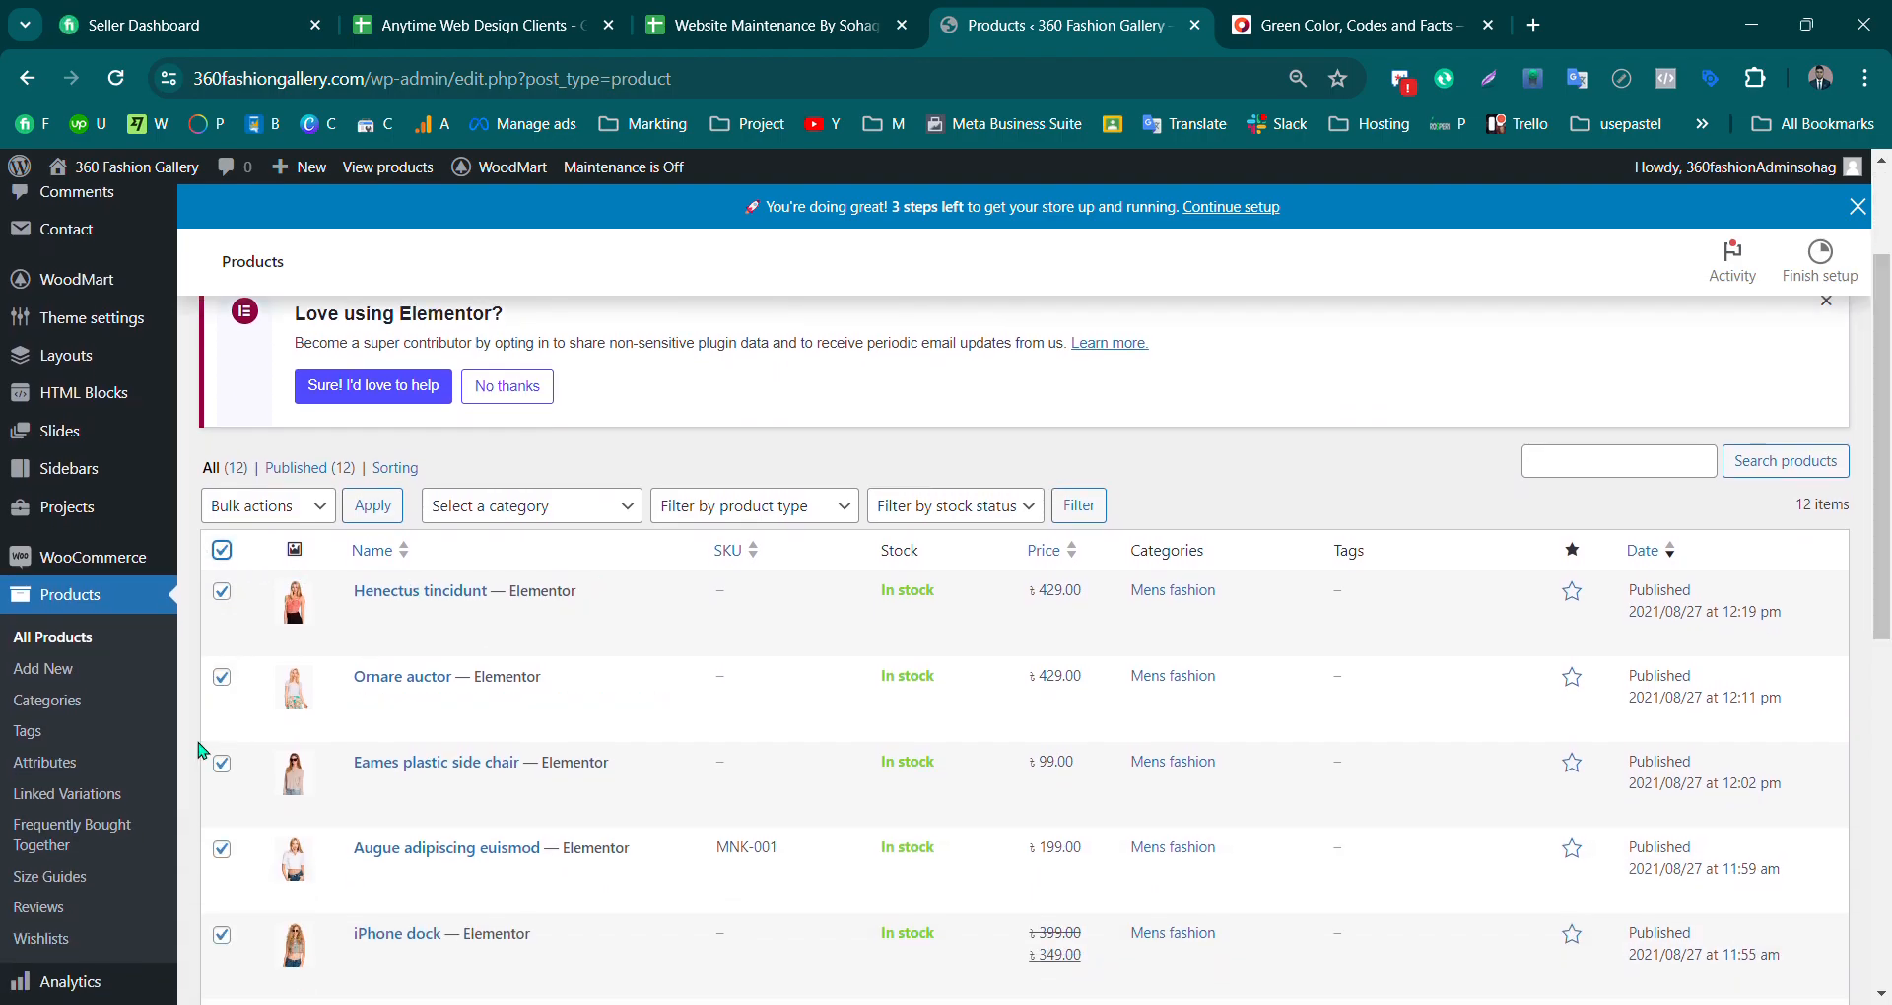
{"action": "left_click", "coordinate": [243, 517]}
{"action": "left_click", "coordinate": [303, 589]}
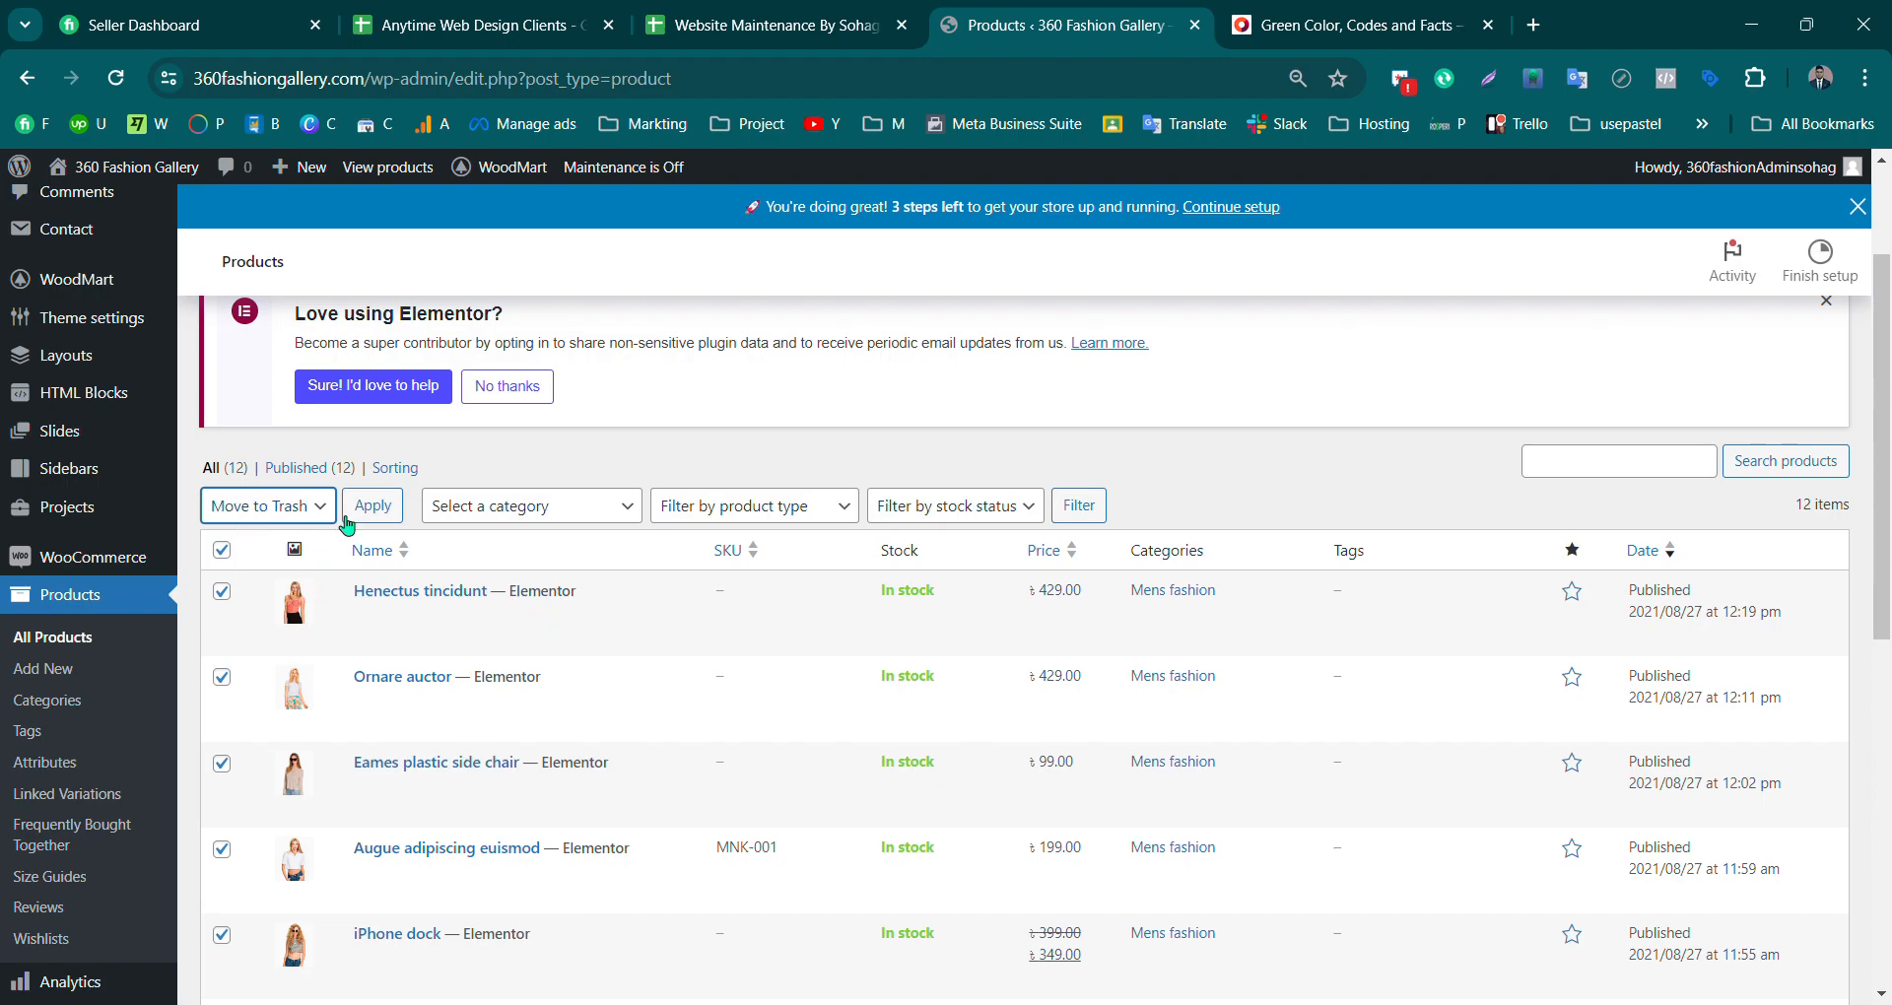
{"action": "left_click", "coordinate": [362, 512]}
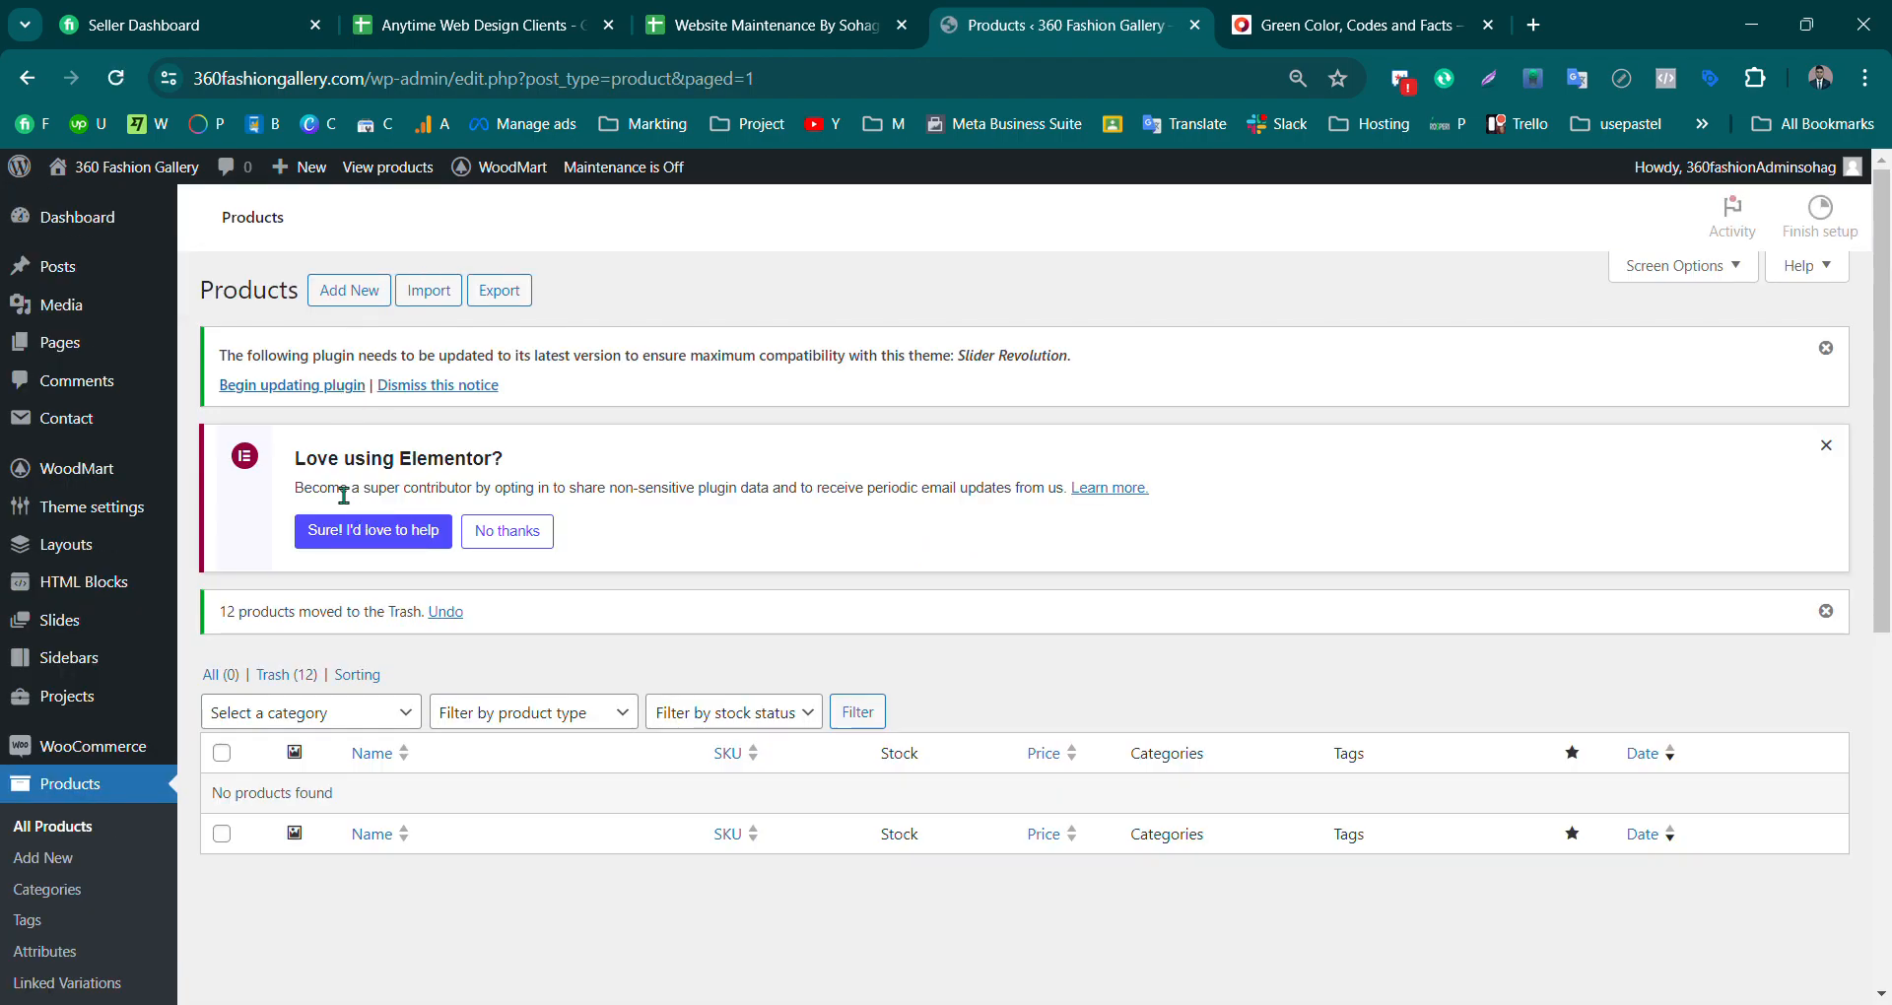
Step: Open the product Trash, select all trashed products and restore them in bulk
{"action": "scroll", "coordinate": [422, 719], "scroll_direction": "down", "scroll_amount": 2}
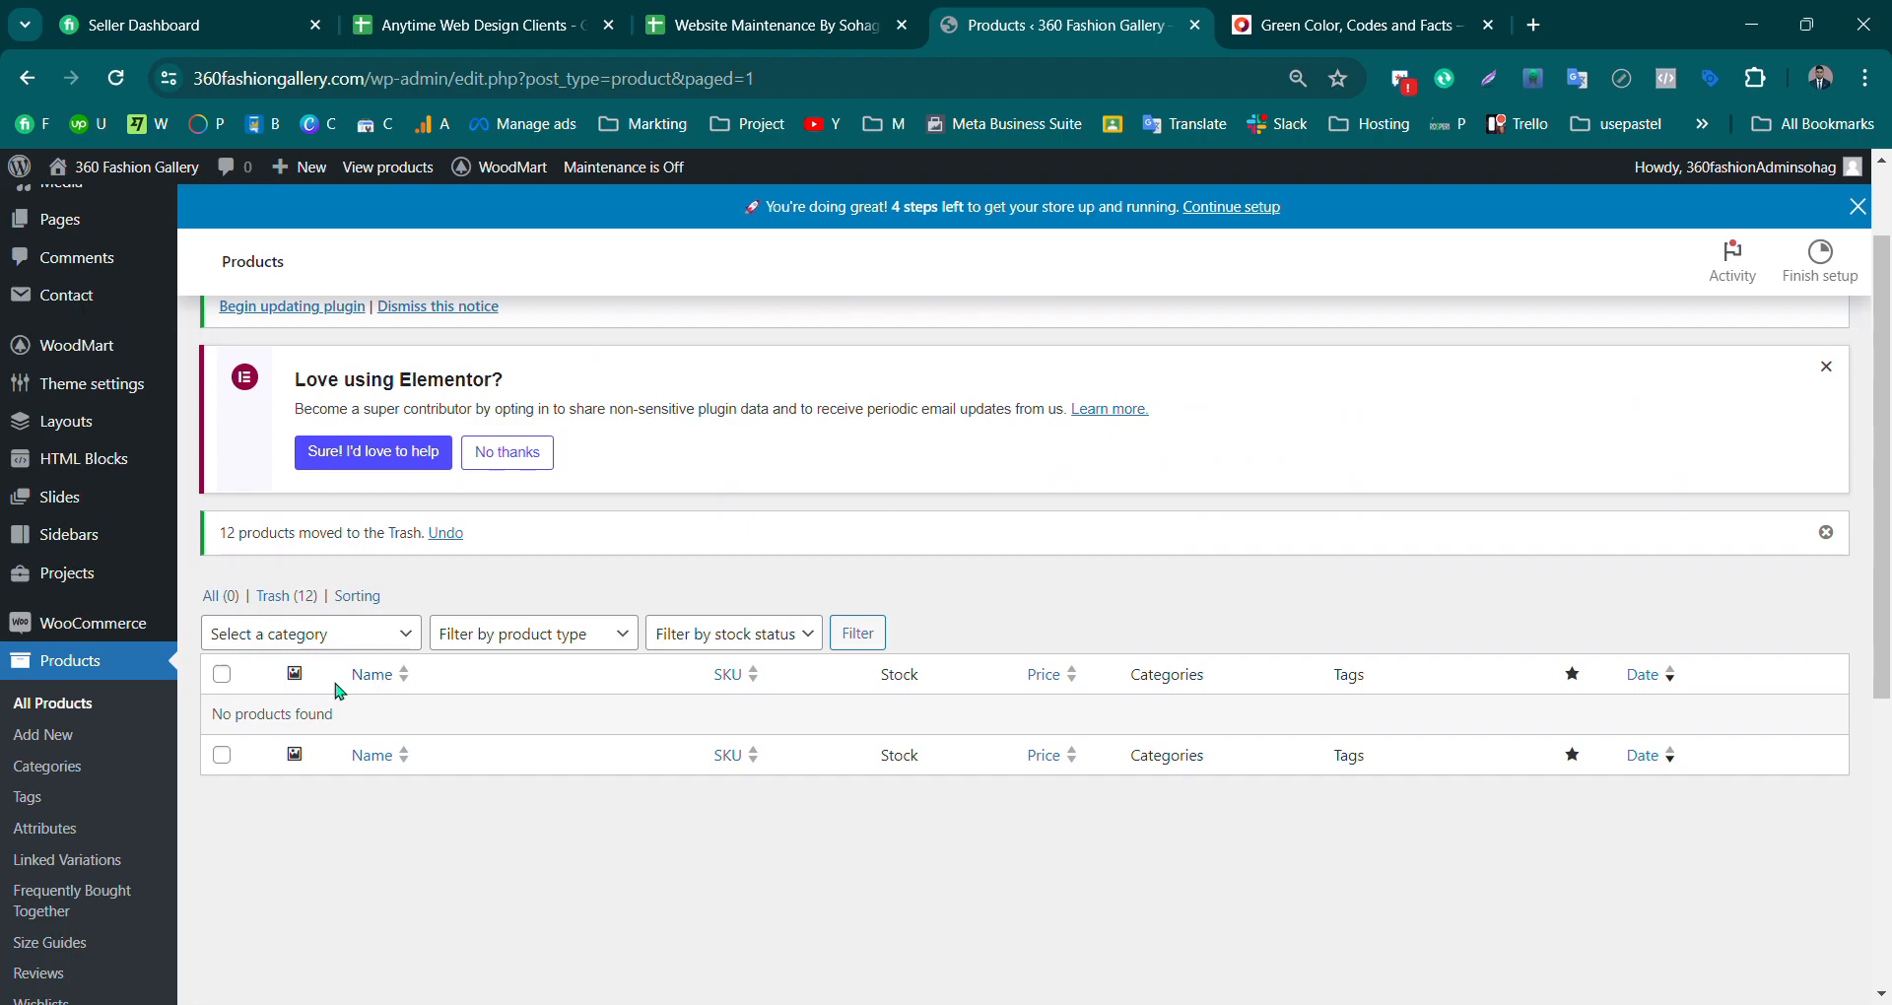
{"action": "scroll", "coordinate": [415, 716], "scroll_direction": "up", "scroll_amount": 2}
{"action": "scroll", "coordinate": [379, 707], "scroll_direction": "down", "scroll_amount": 2}
{"action": "left_click", "coordinate": [279, 601]}
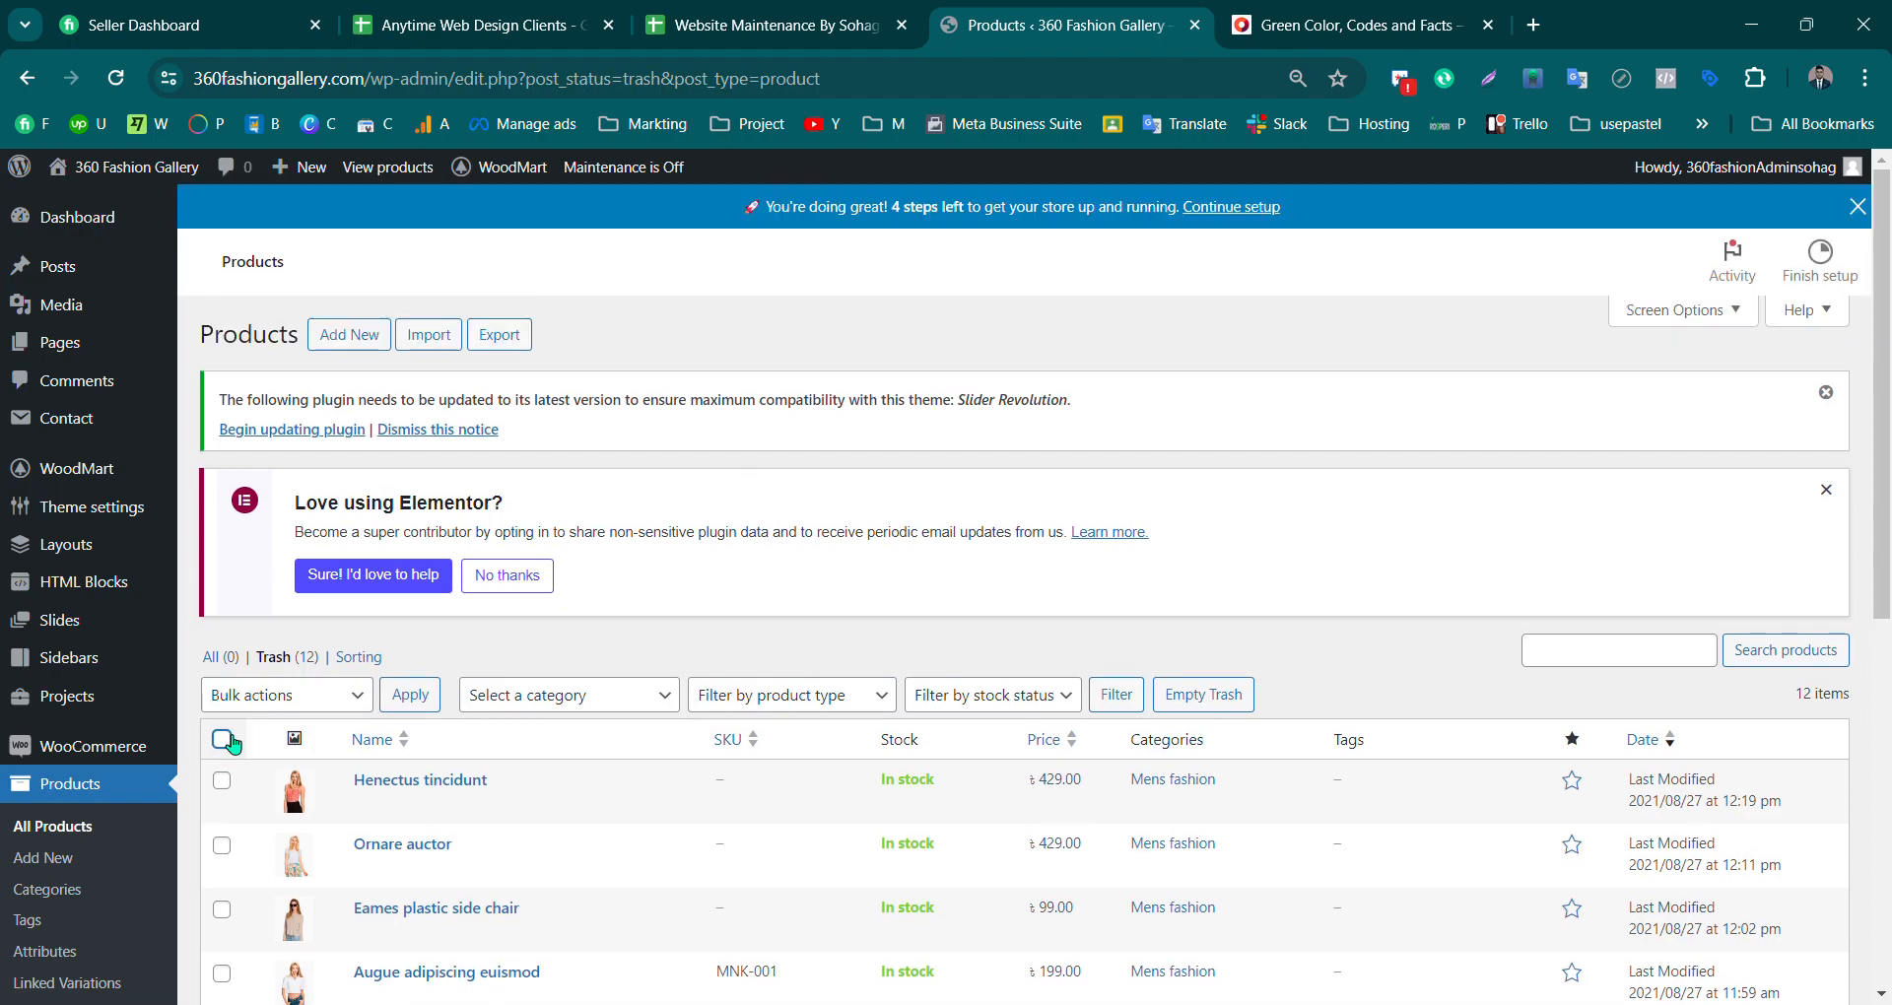
{"action": "left_click", "coordinate": [254, 702]}
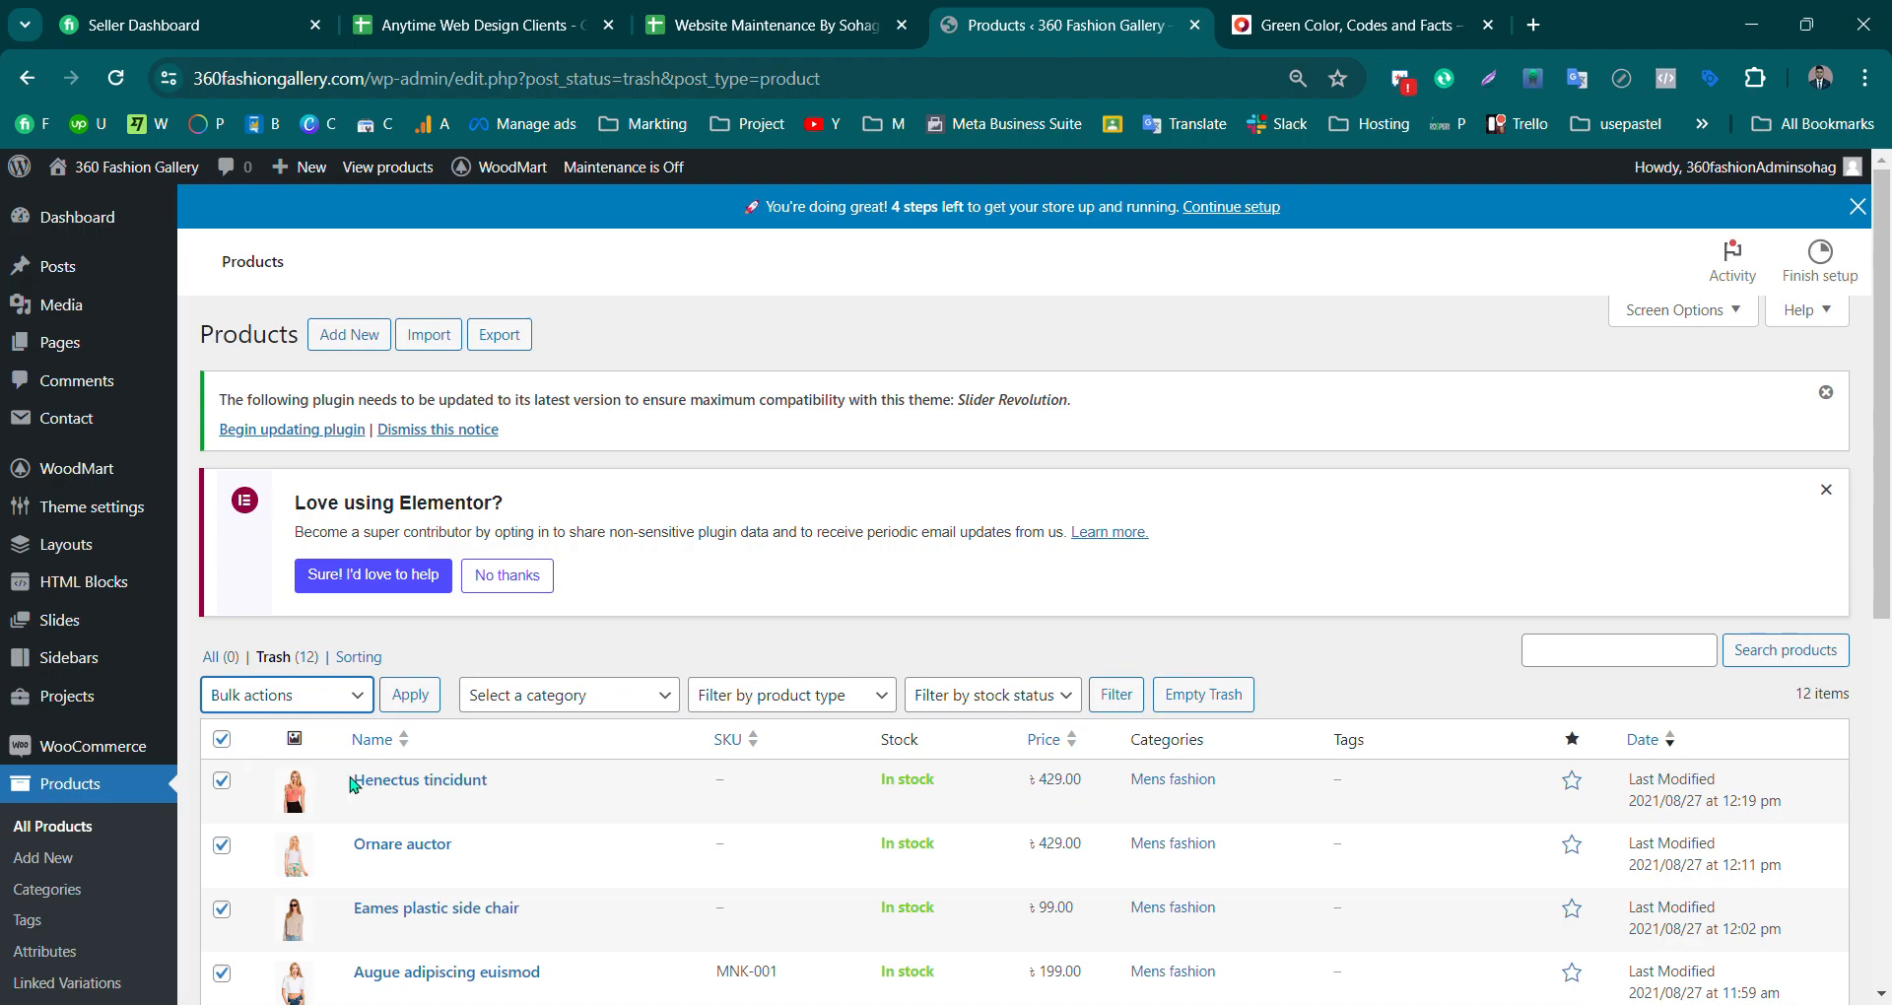
{"action": "key", "text": "Down"}
{"action": "left_click", "coordinate": [403, 702]}
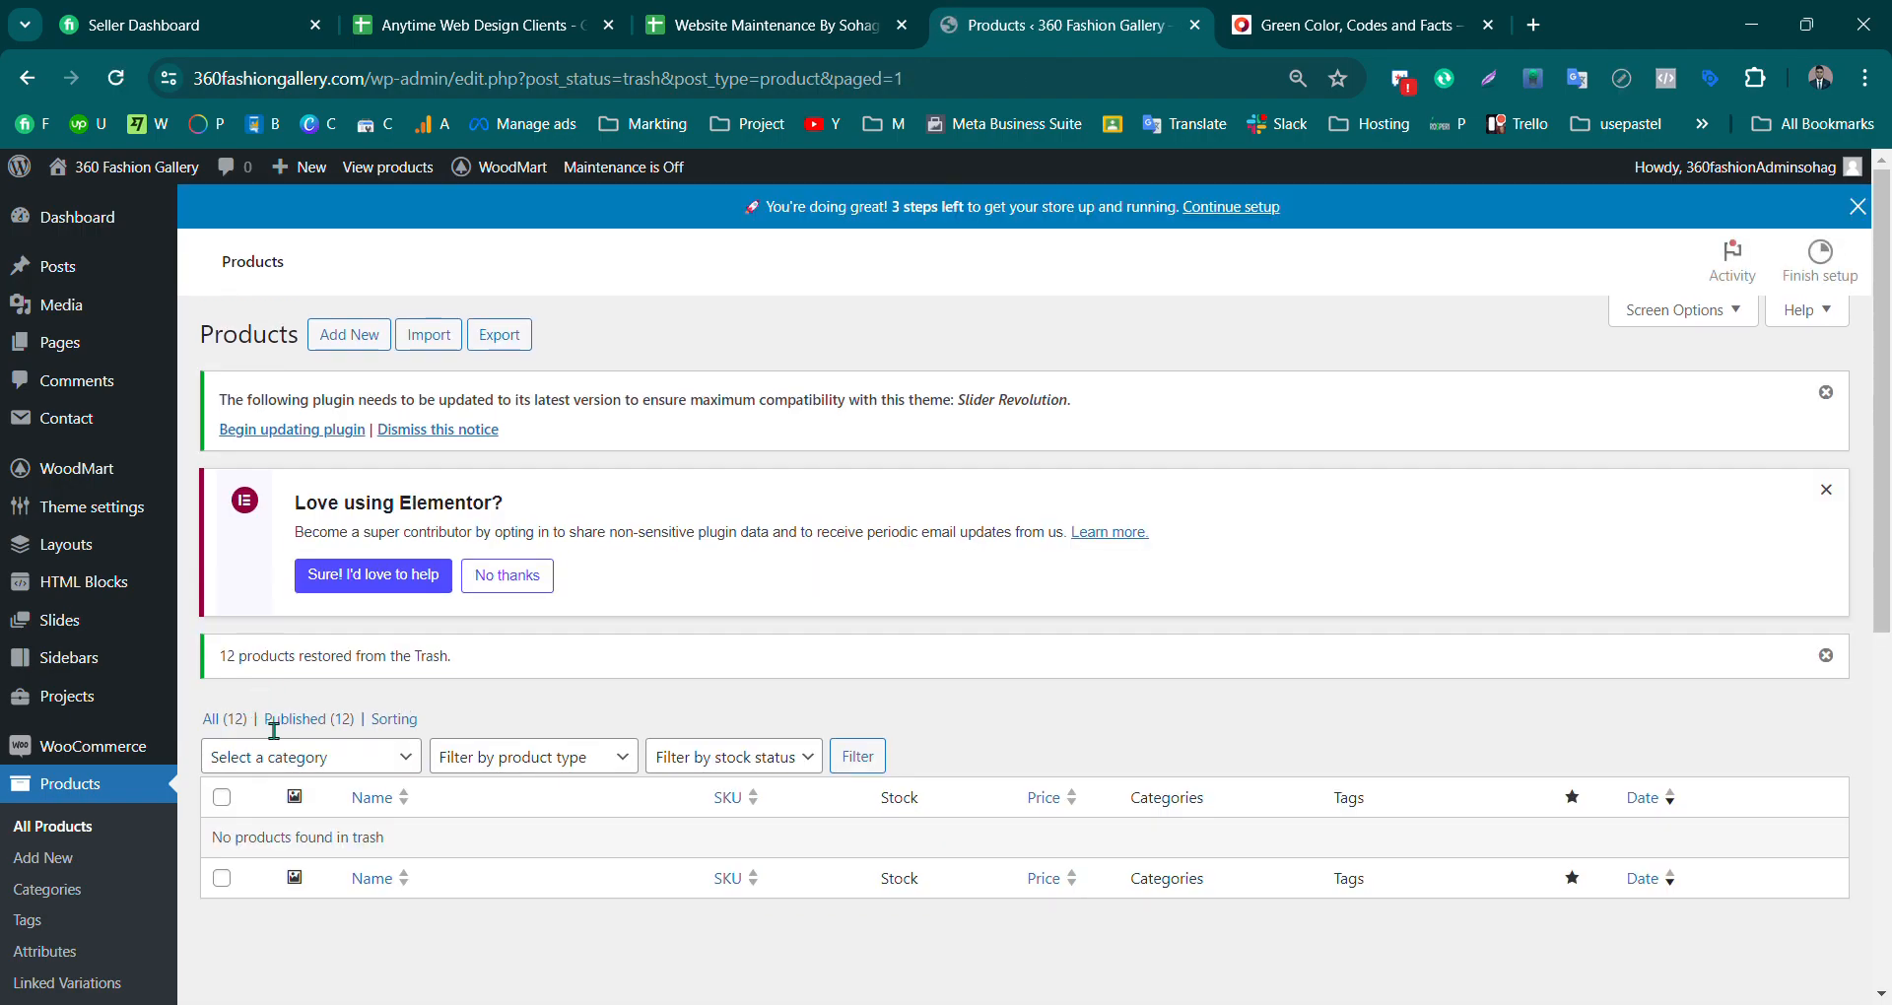
Step: Look over the published products and open a blank form for adding a new product
{"action": "left_click", "coordinate": [295, 719]}
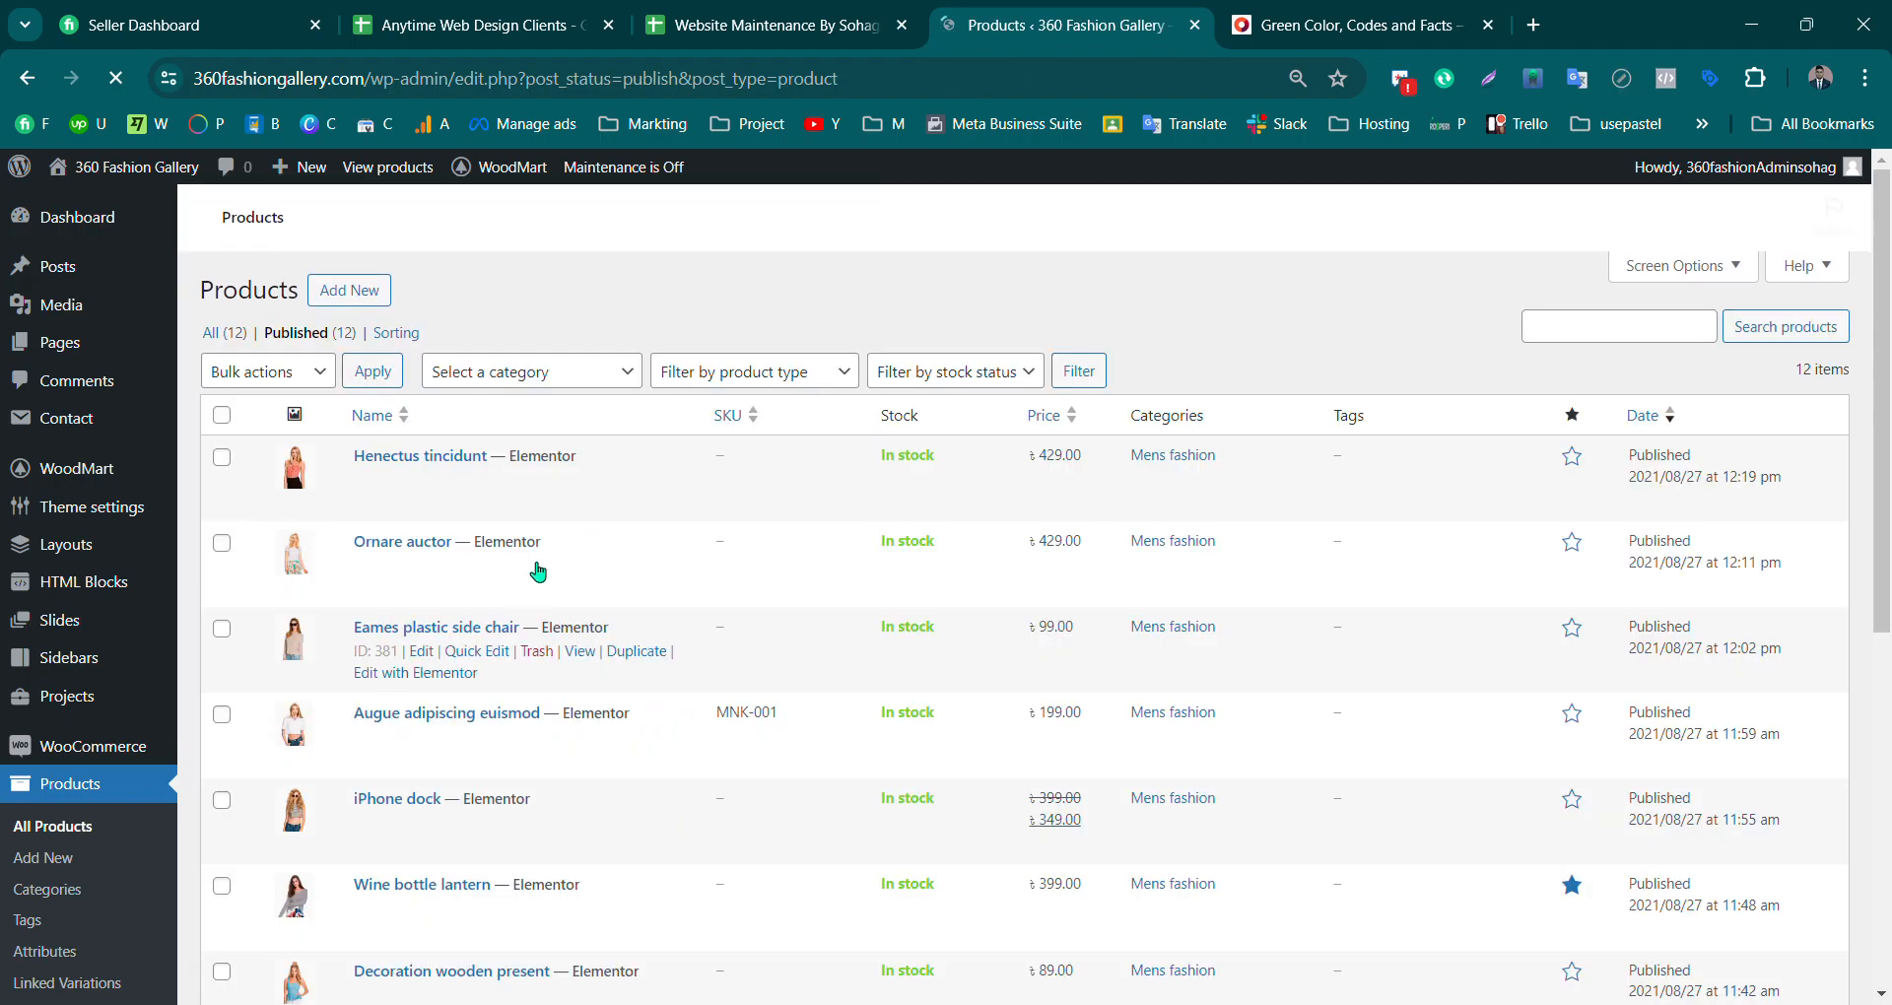
{"action": "scroll", "coordinate": [532, 662], "scroll_direction": "down", "scroll_amount": 3}
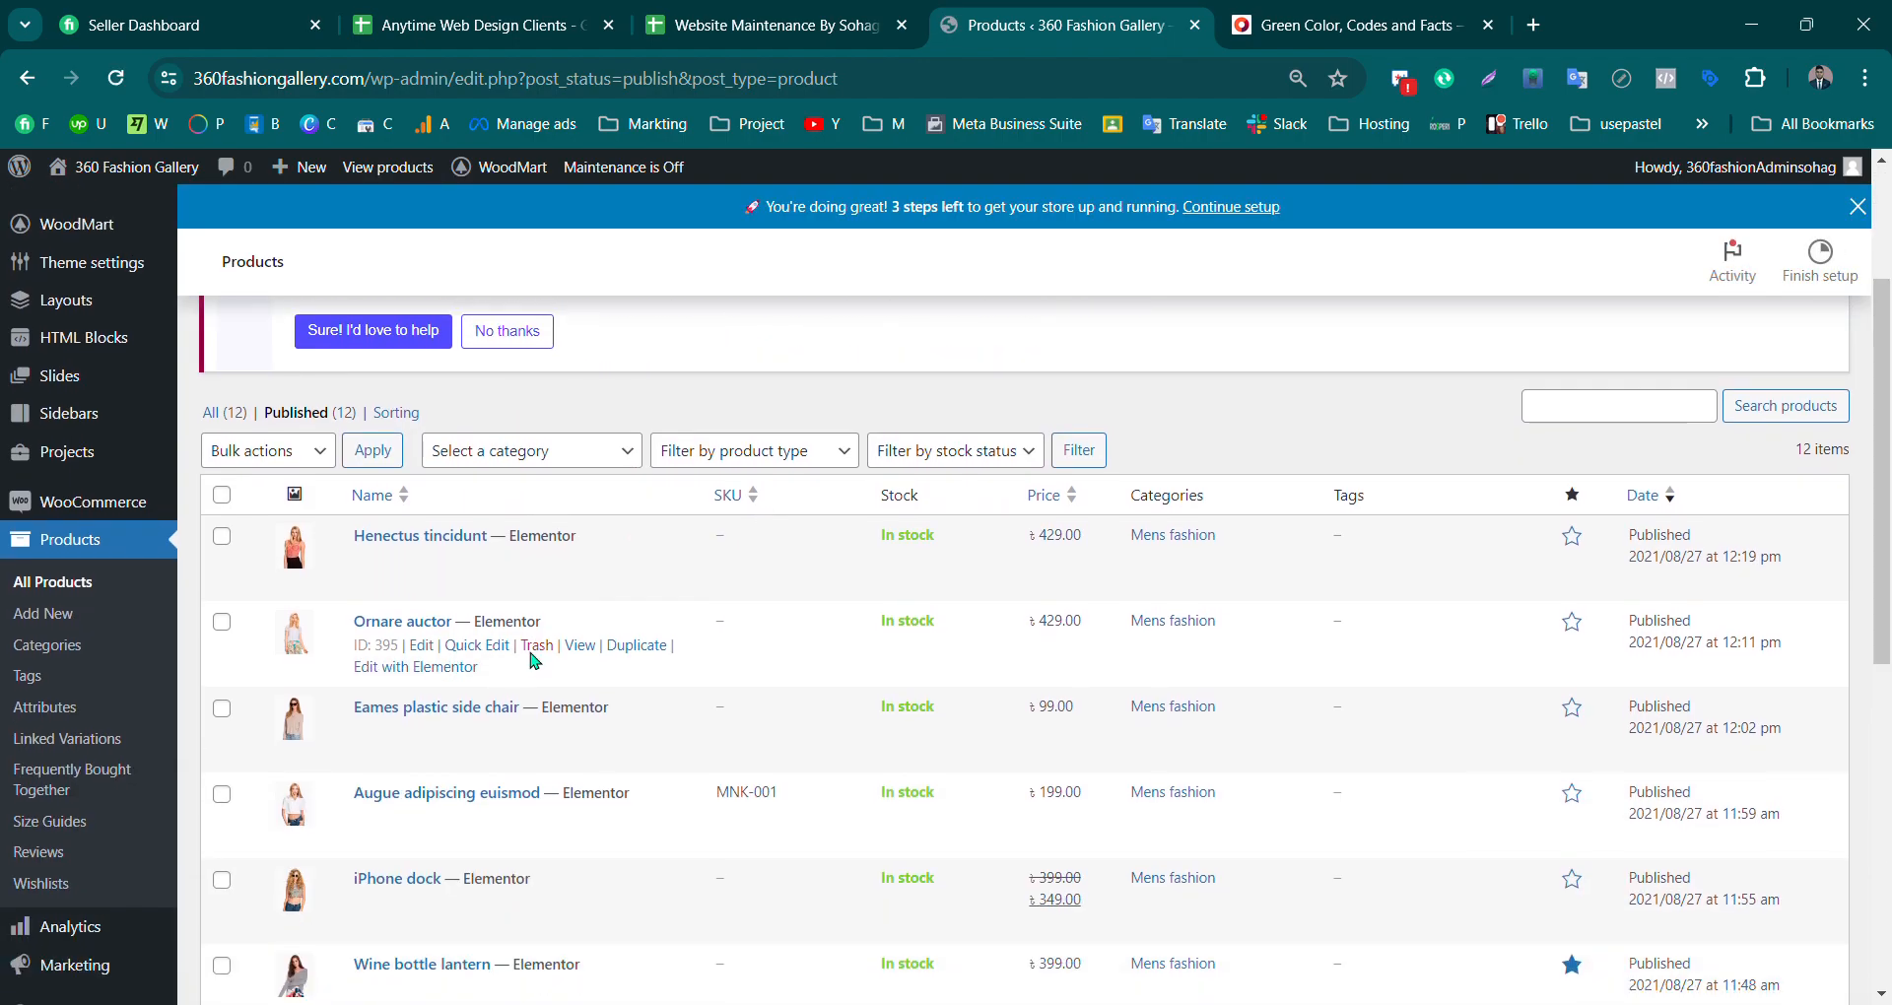
{"action": "scroll", "coordinate": [528, 655], "scroll_direction": "down", "scroll_amount": 1}
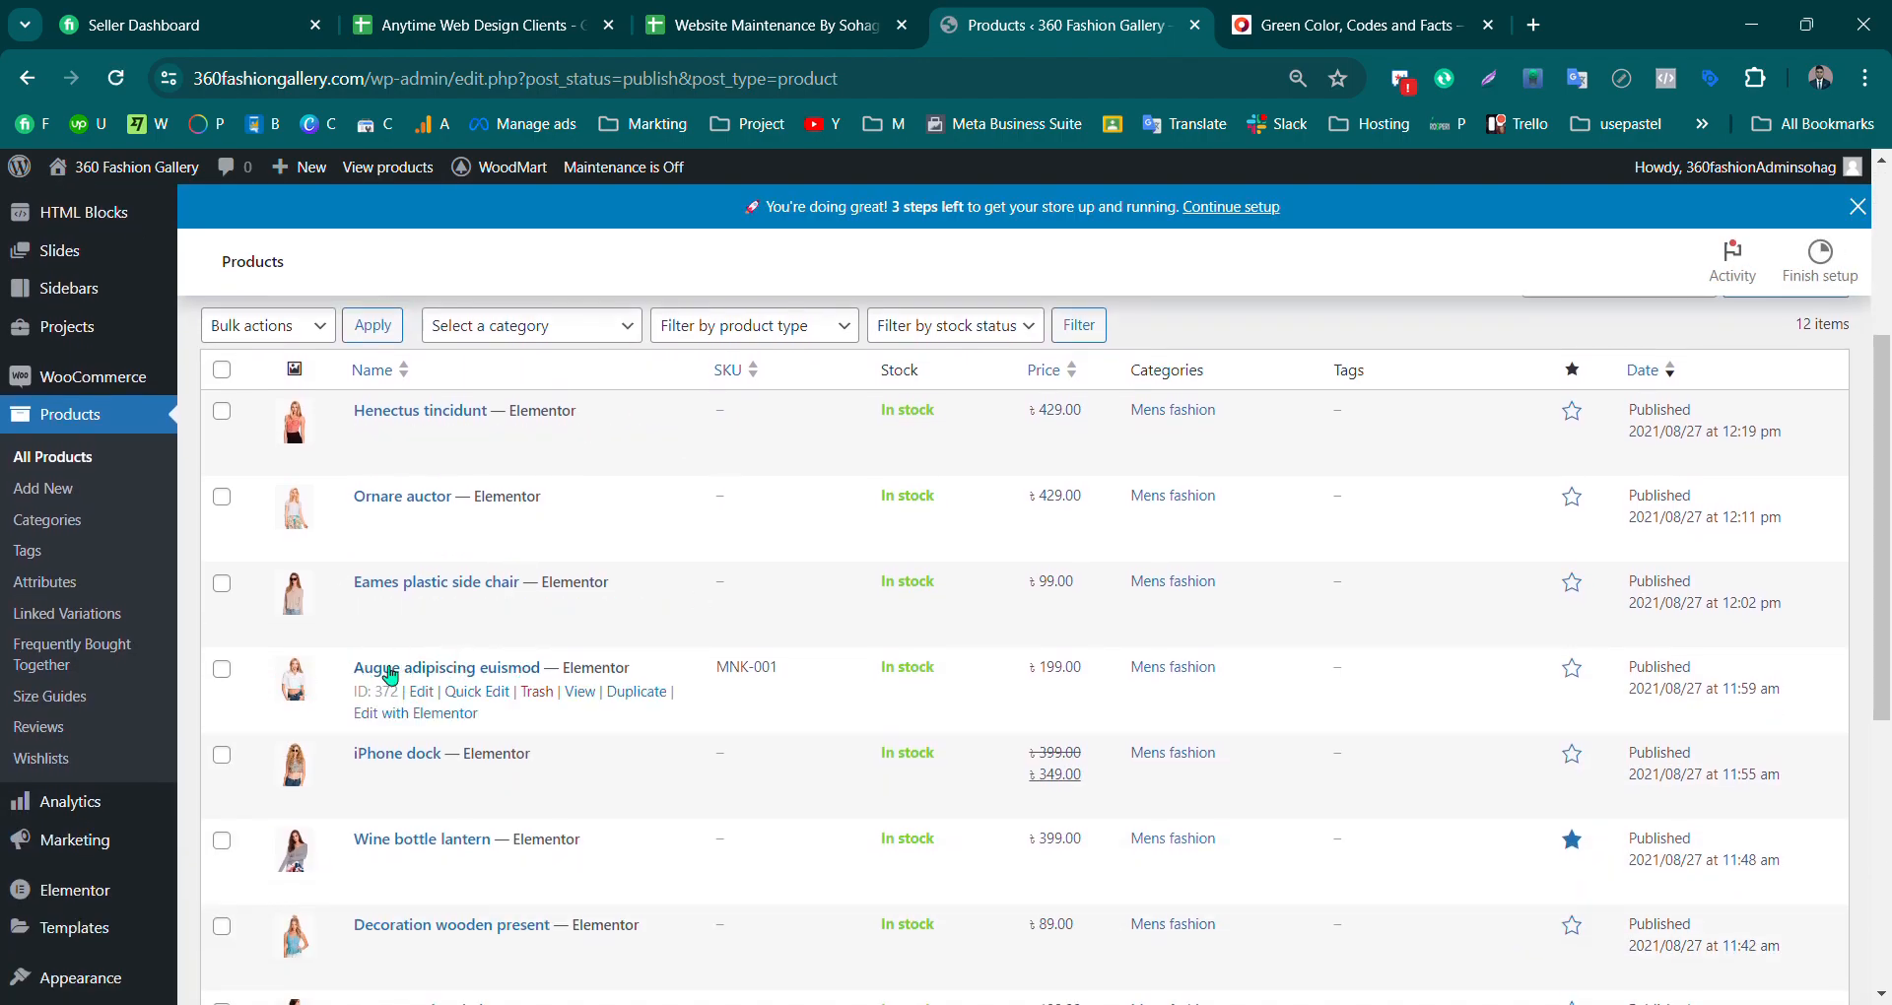
{"action": "left_click", "coordinate": [52, 497]}
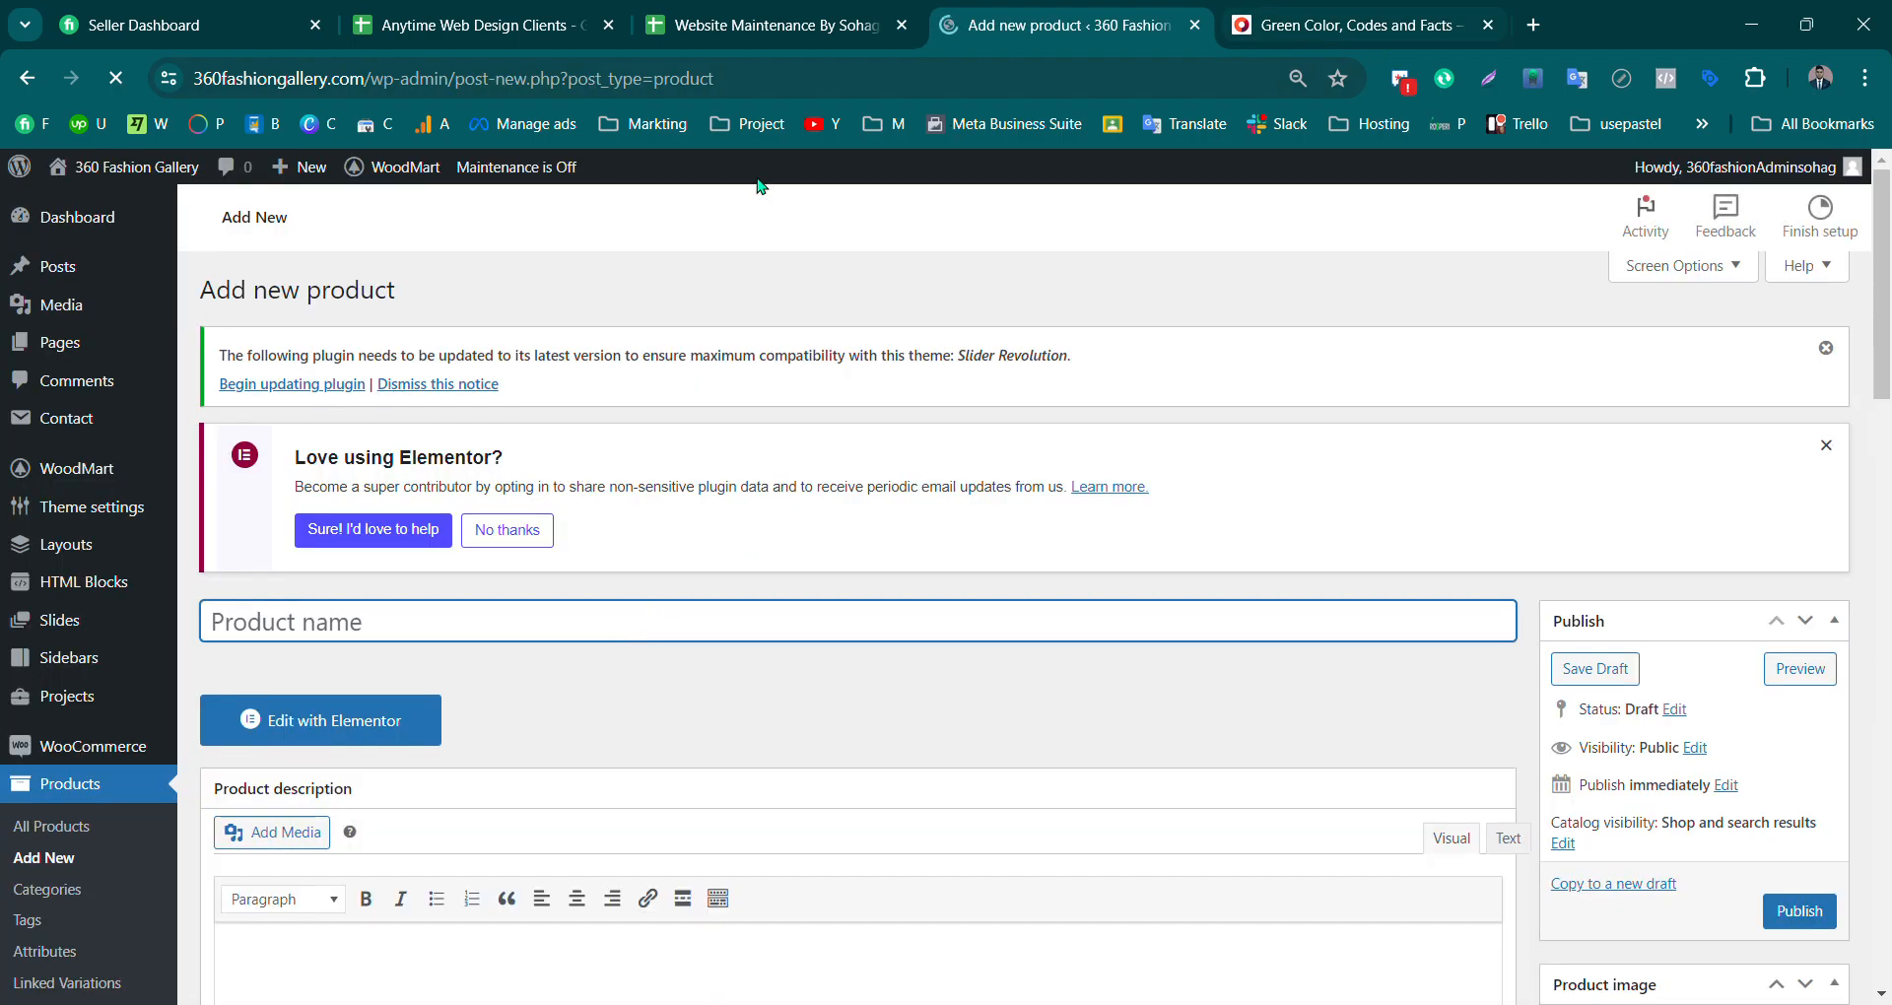
Step: In a new tab replacing the color reference page, load 360fashiongallery.com and open the Eames plastic side chair product page
{"action": "left_click", "coordinate": [390, 96]}
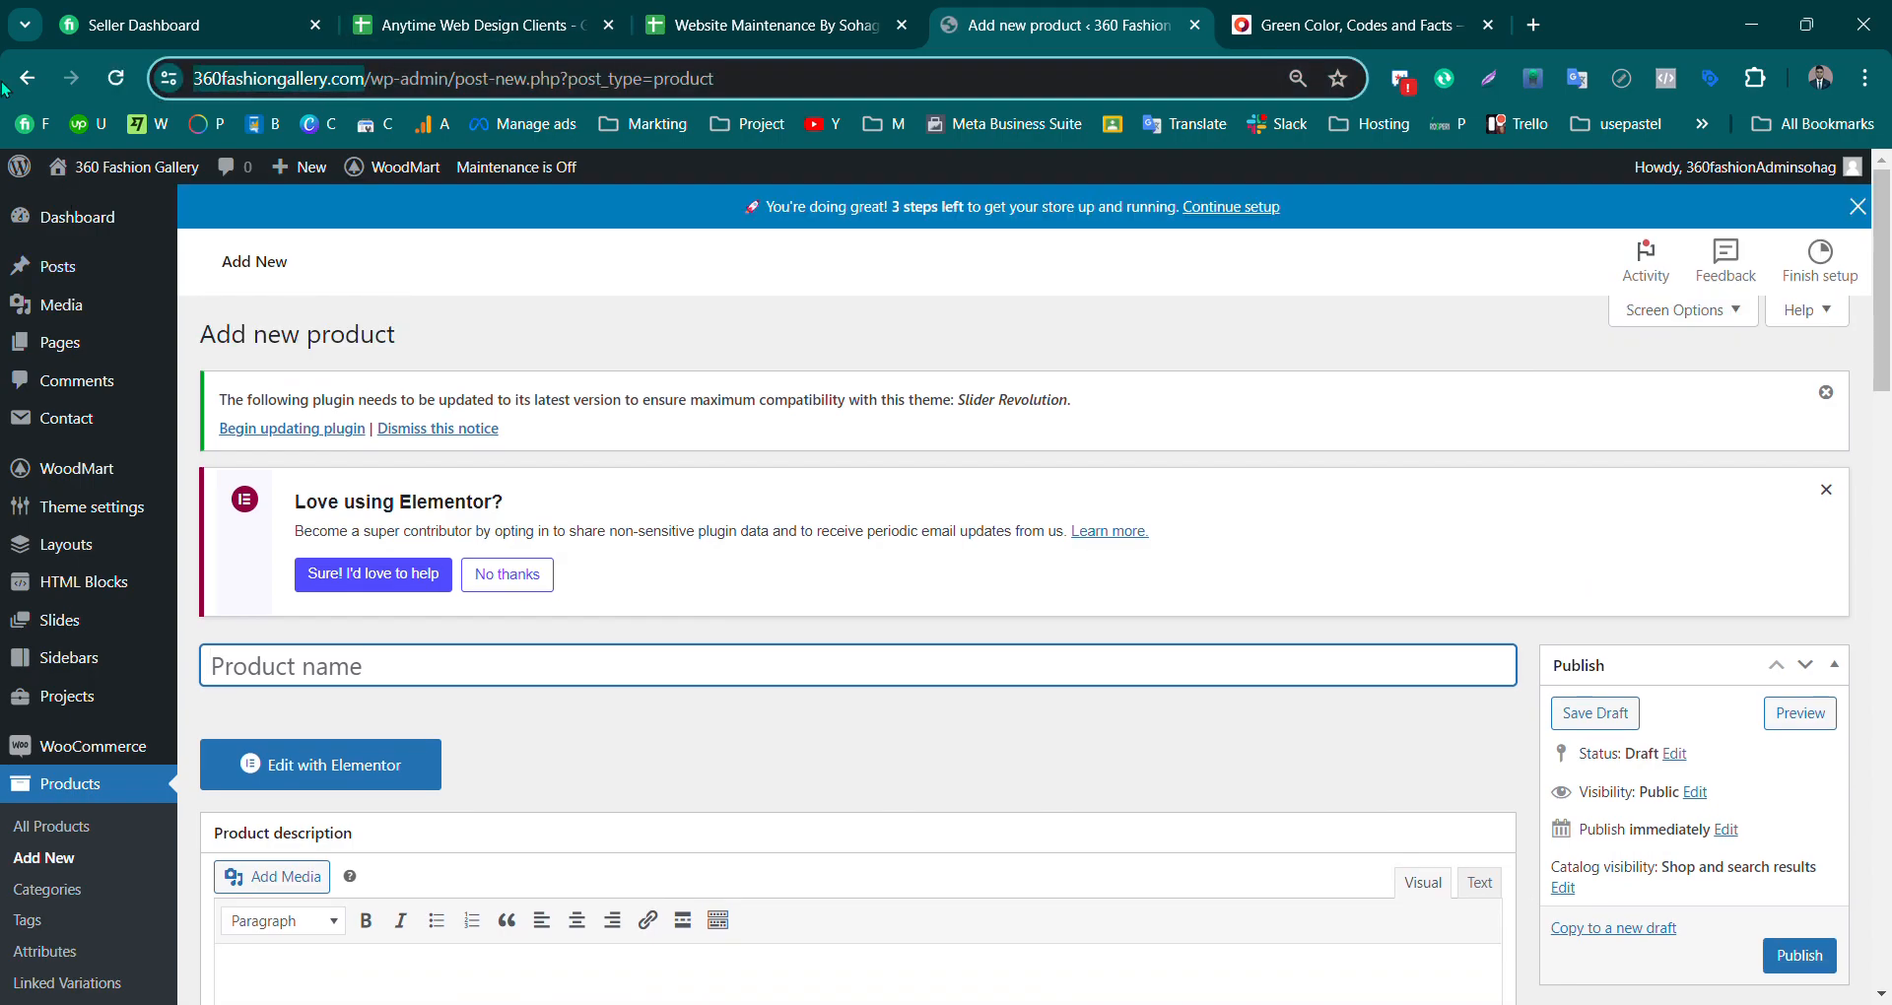
{"action": "left_click", "coordinate": [1488, 25]}
{"action": "left_click", "coordinate": [1244, 28]}
{"action": "type", "text": "360fashiongallery.com/"}
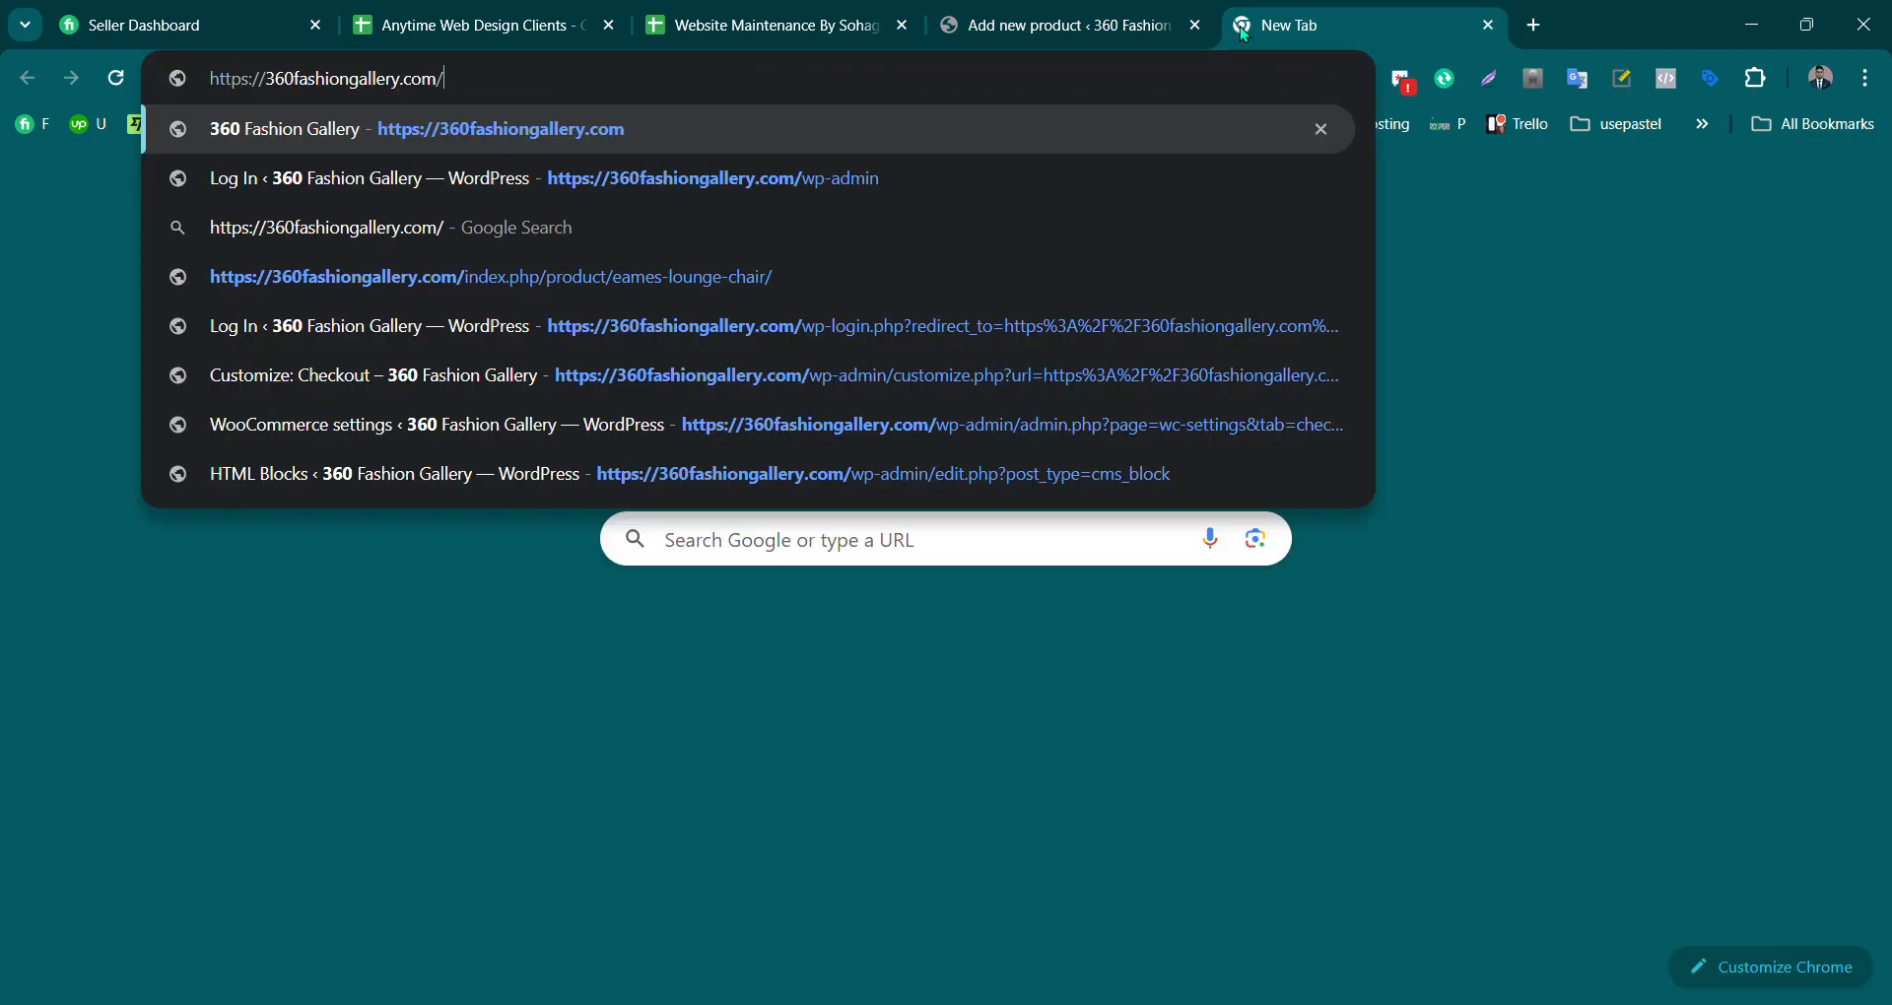
{"action": "key", "text": "Return"}
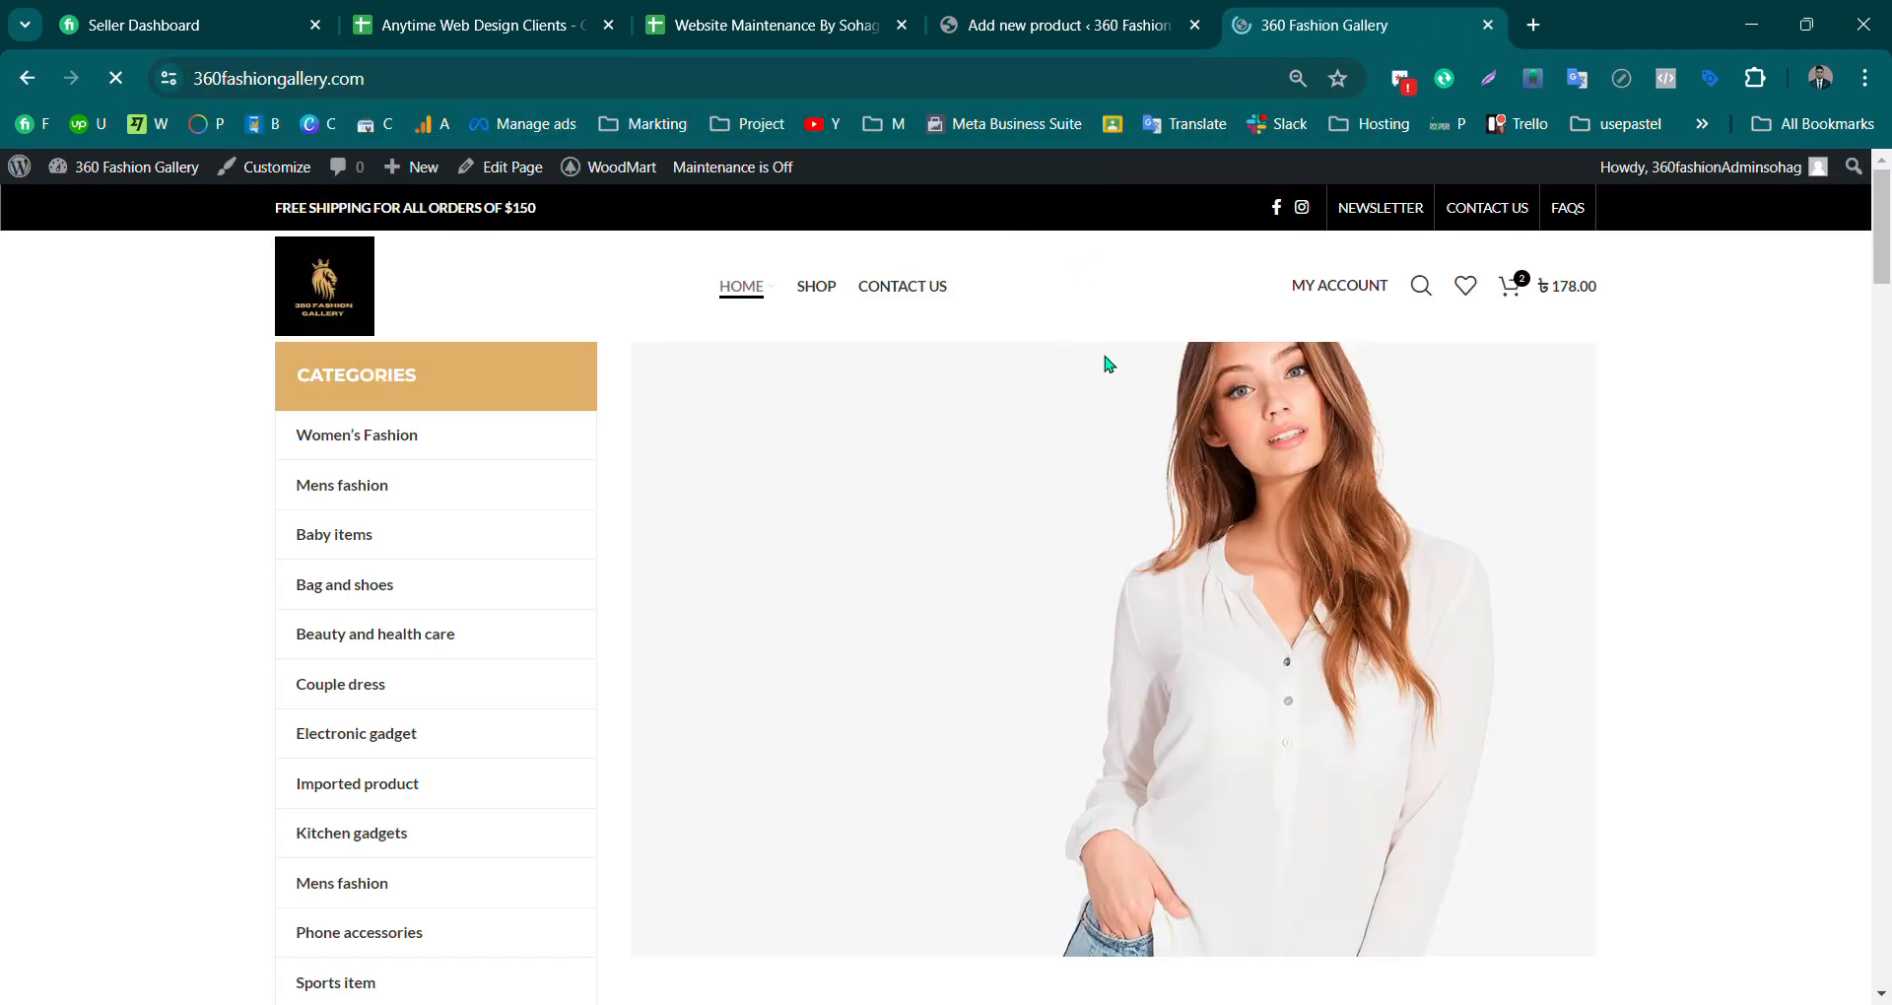
{"action": "scroll", "coordinate": [1107, 362], "scroll_direction": "down", "scroll_amount": 10}
{"action": "scroll", "coordinate": [1117, 416], "scroll_direction": "down", "scroll_amount": 4}
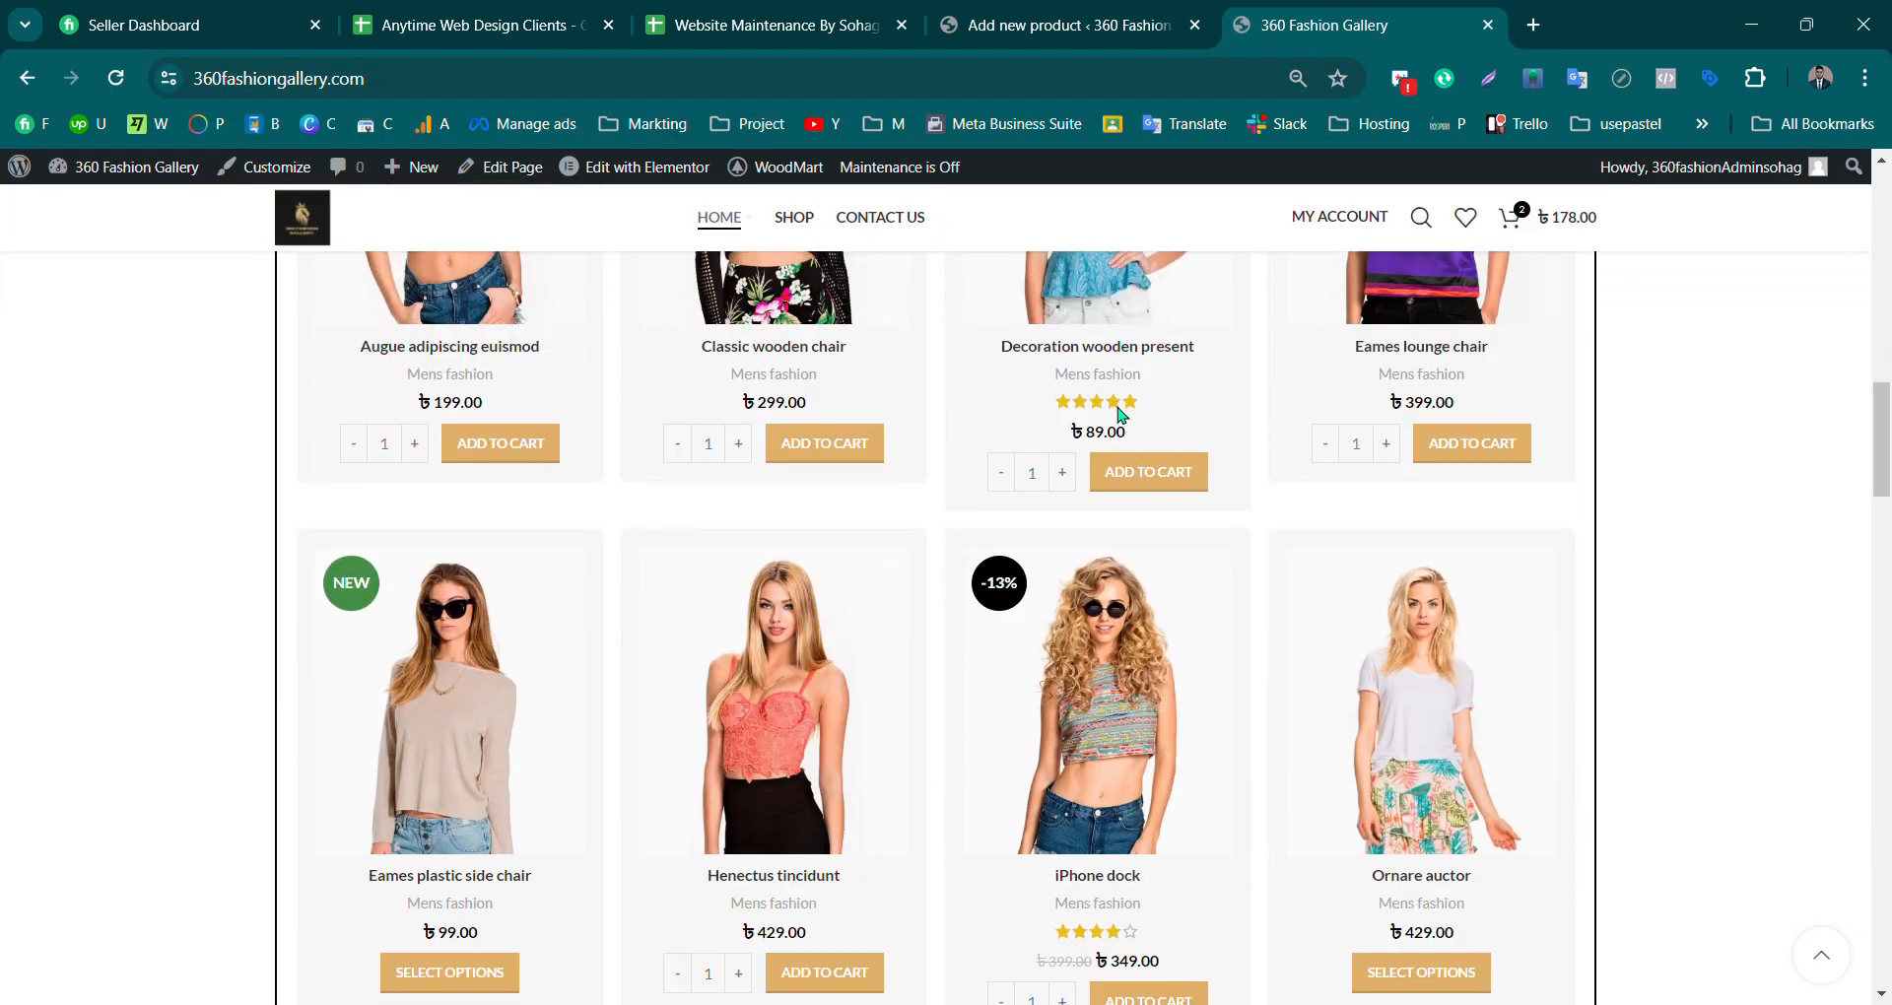
{"action": "left_click", "coordinate": [469, 617]}
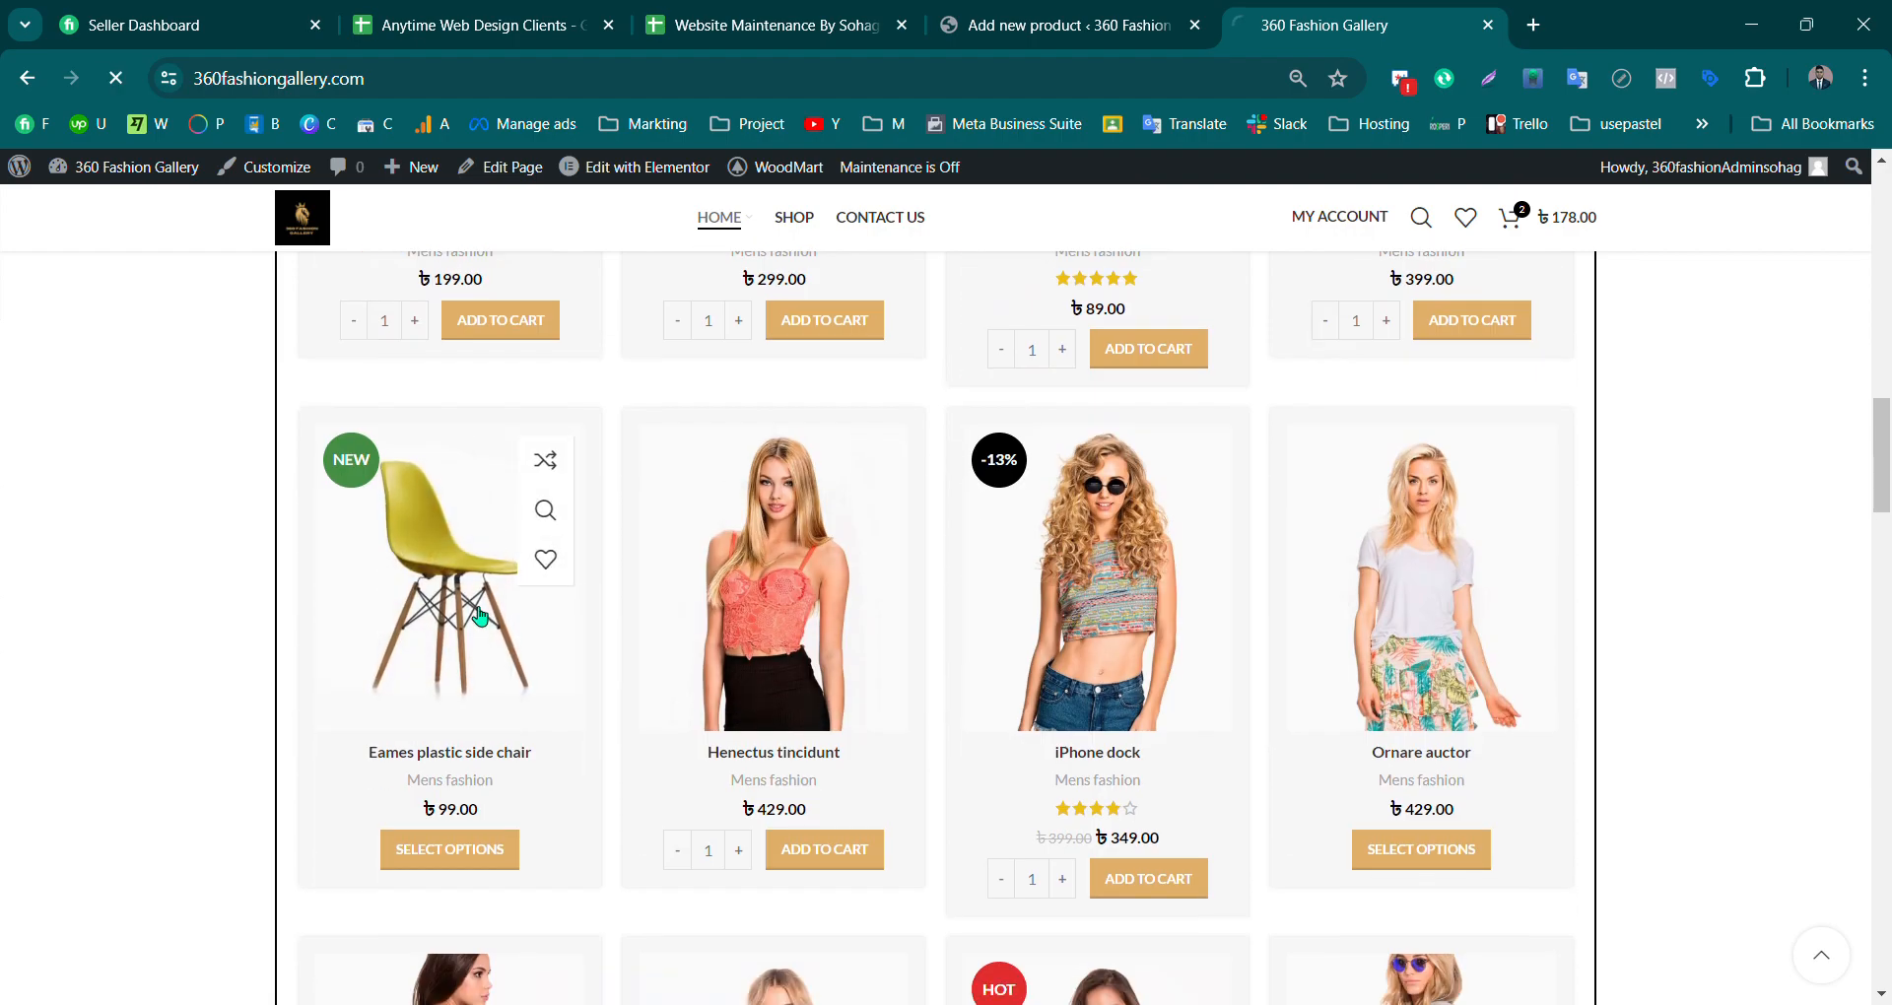
{"action": "mouse_move", "coordinate": [1269, 330]}
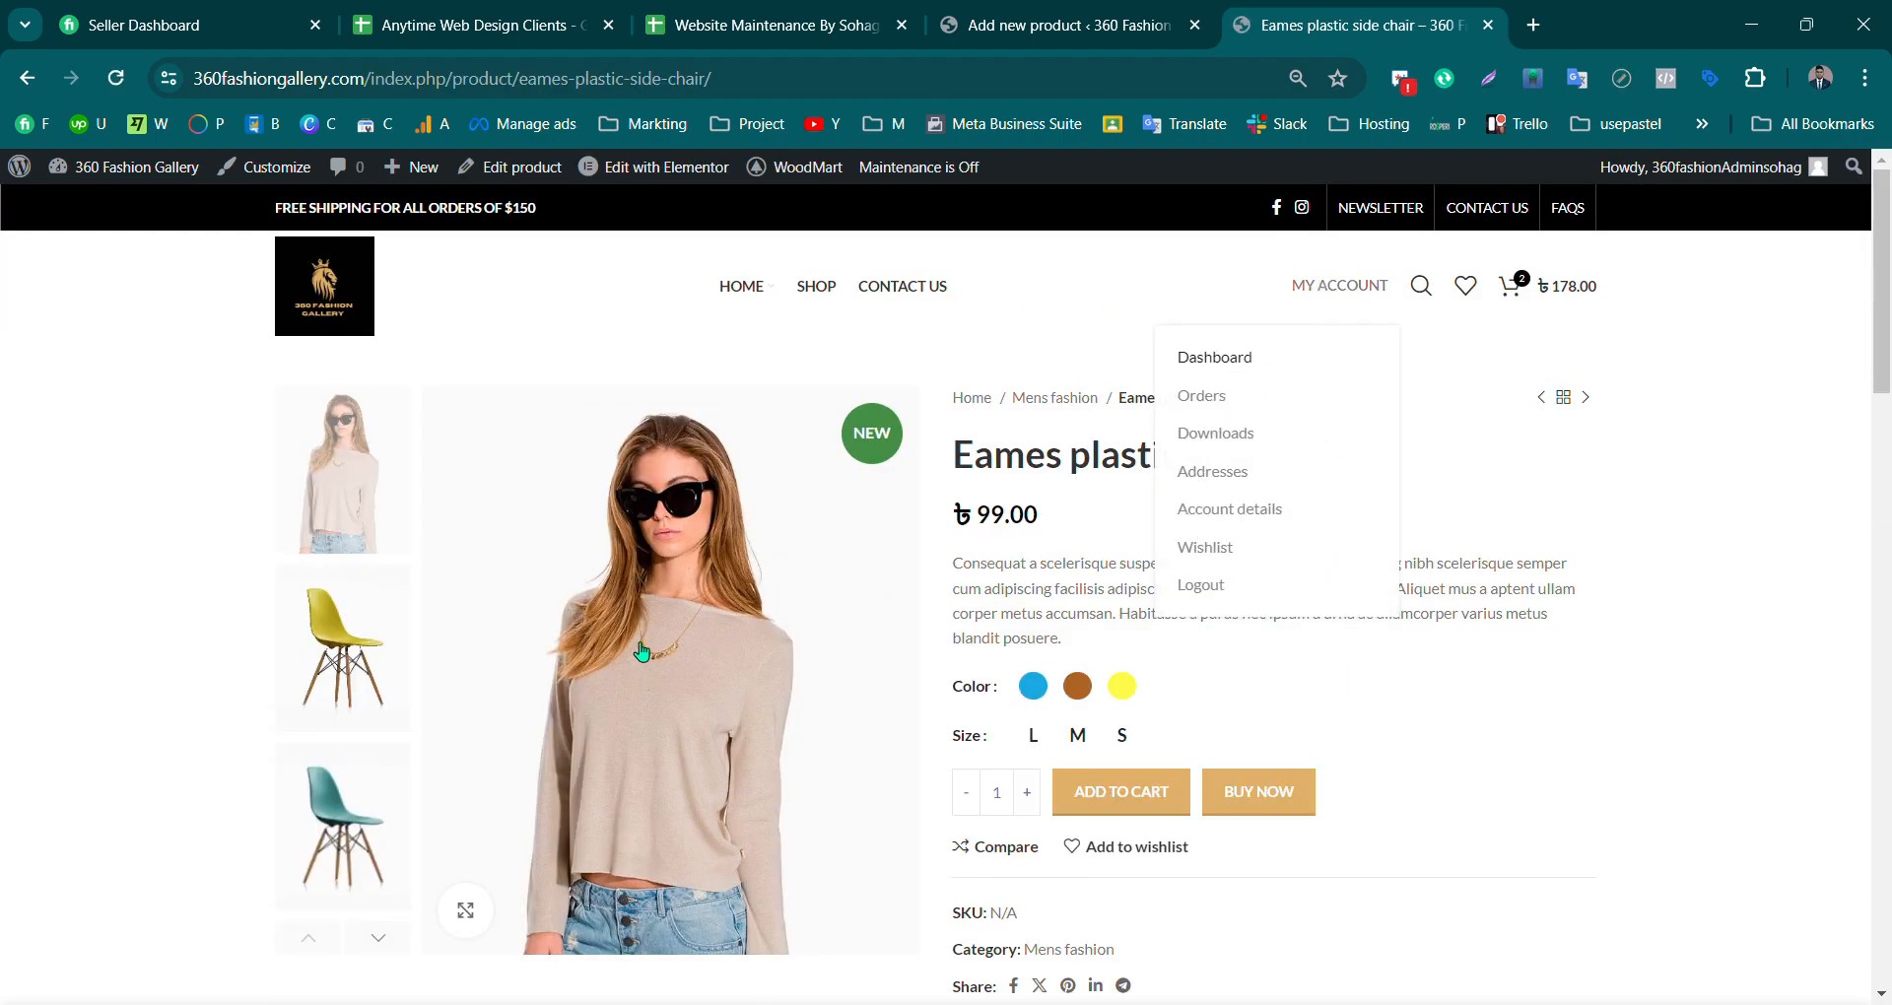
Step: Copy the title "Eames plastic side chair" from the store page and paste it as the new product's name
{"action": "left_click_drag", "start_coordinate": [1362, 461], "coordinate": [948, 461]}
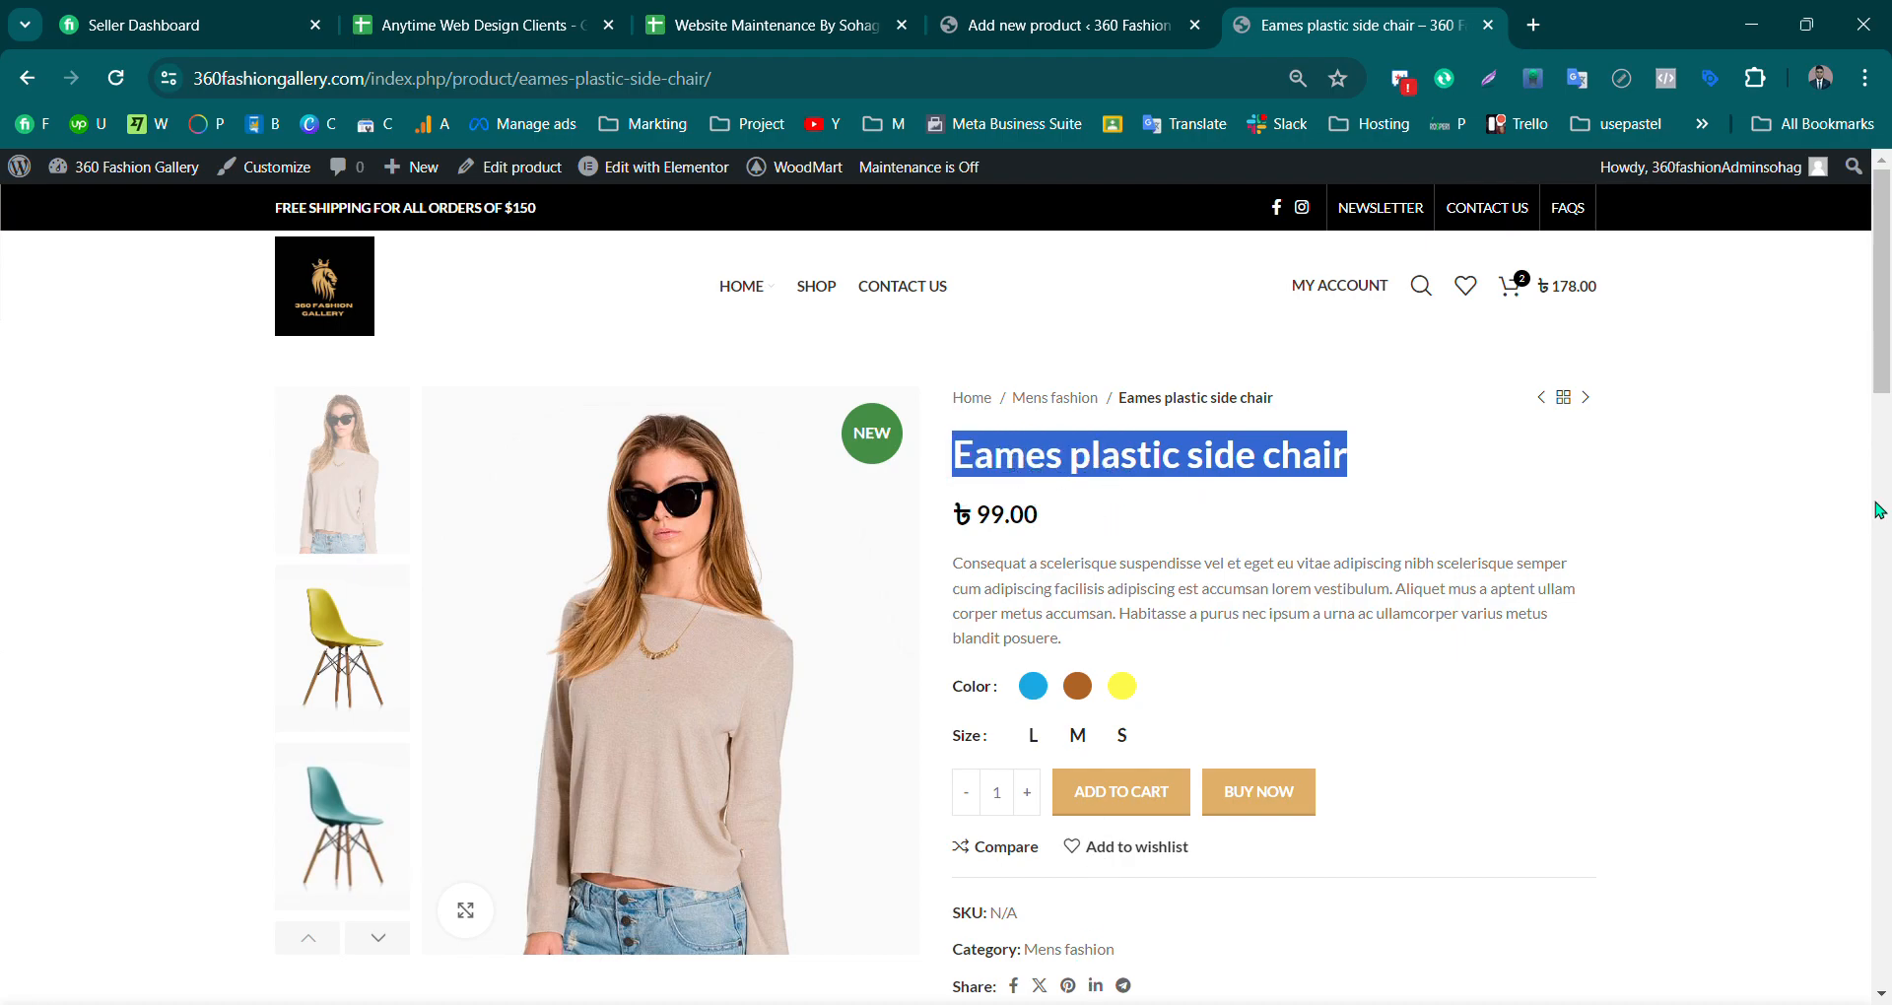
{"action": "mouse_move", "coordinate": [1889, 234]}
{"action": "left_mouse_down"}
{"action": "mouse_move", "coordinate": [1885, 416]}
{"action": "mouse_move", "coordinate": [1887, 205]}
{"action": "left_mouse_up"}
{"action": "left_click", "coordinate": [966, 461]}
{"action": "left_click_drag", "start_coordinate": [1435, 480], "coordinate": [931, 478]}
{"action": "key", "text": "ctrl+c"}
{"action": "left_click", "coordinate": [1066, 21]}
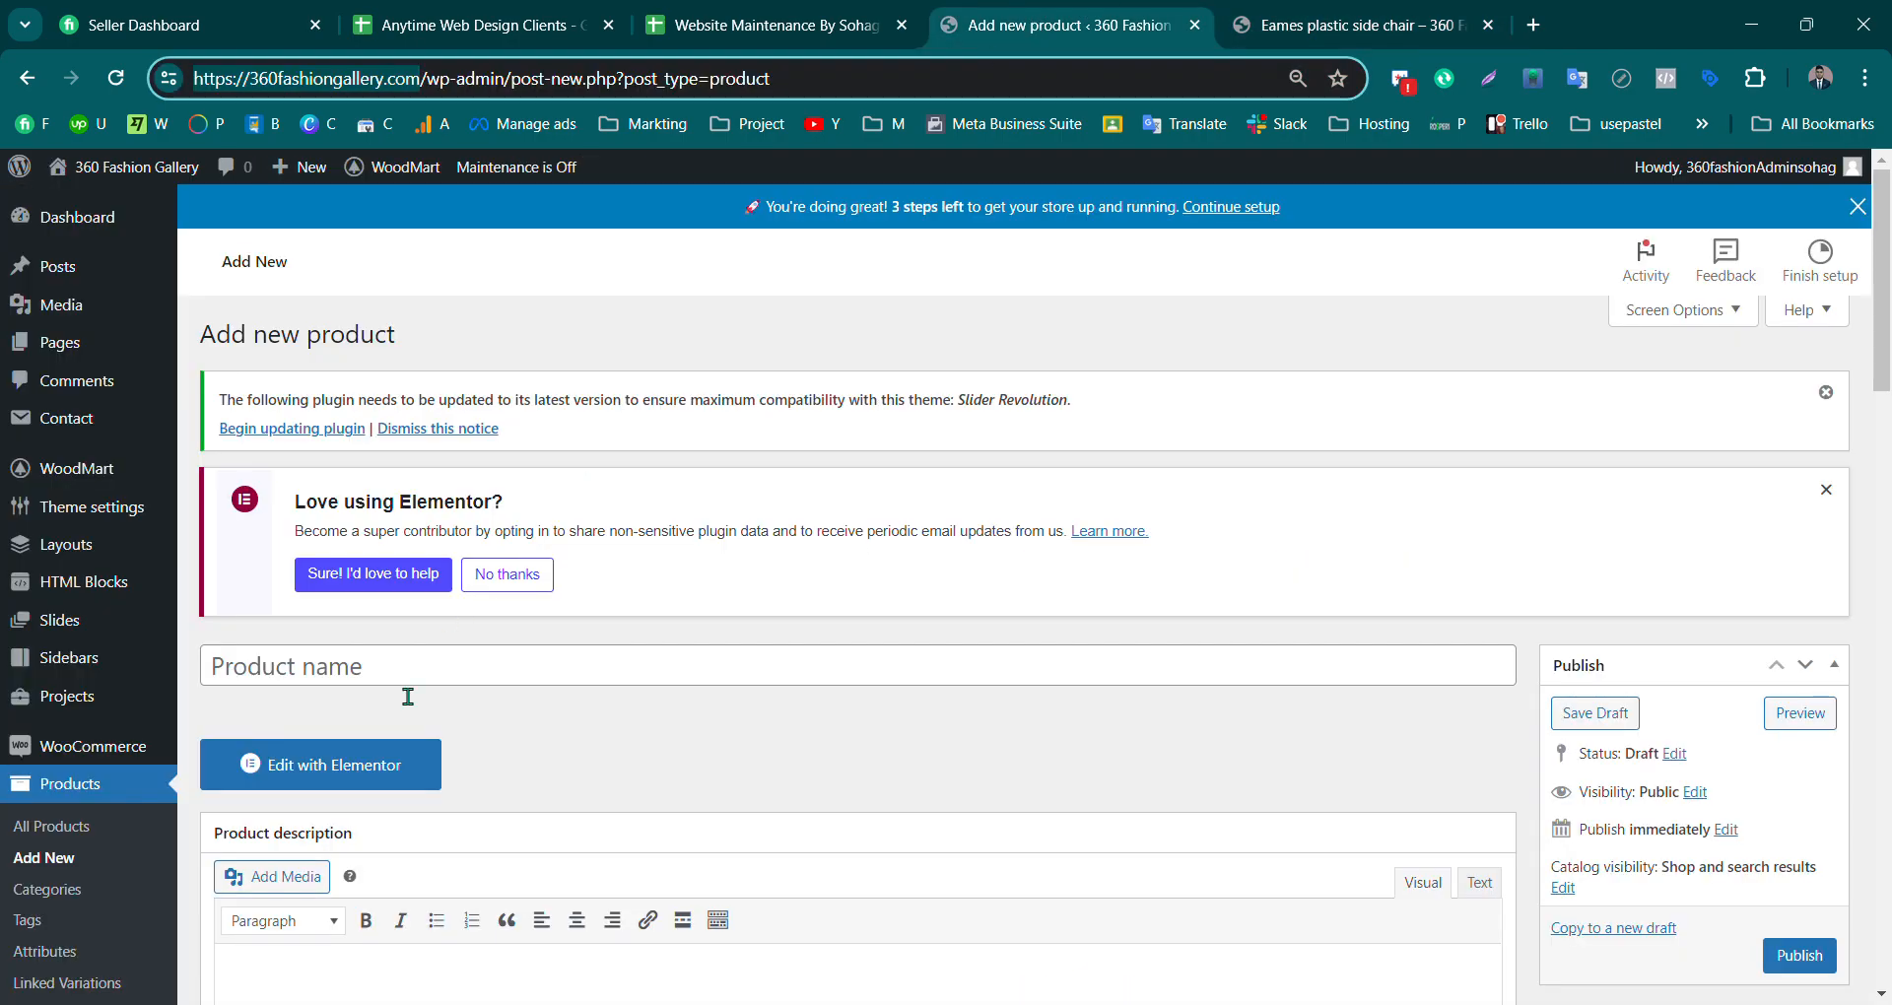
{"action": "left_click", "coordinate": [375, 679]}
{"action": "key", "text": "ctrl+v"}
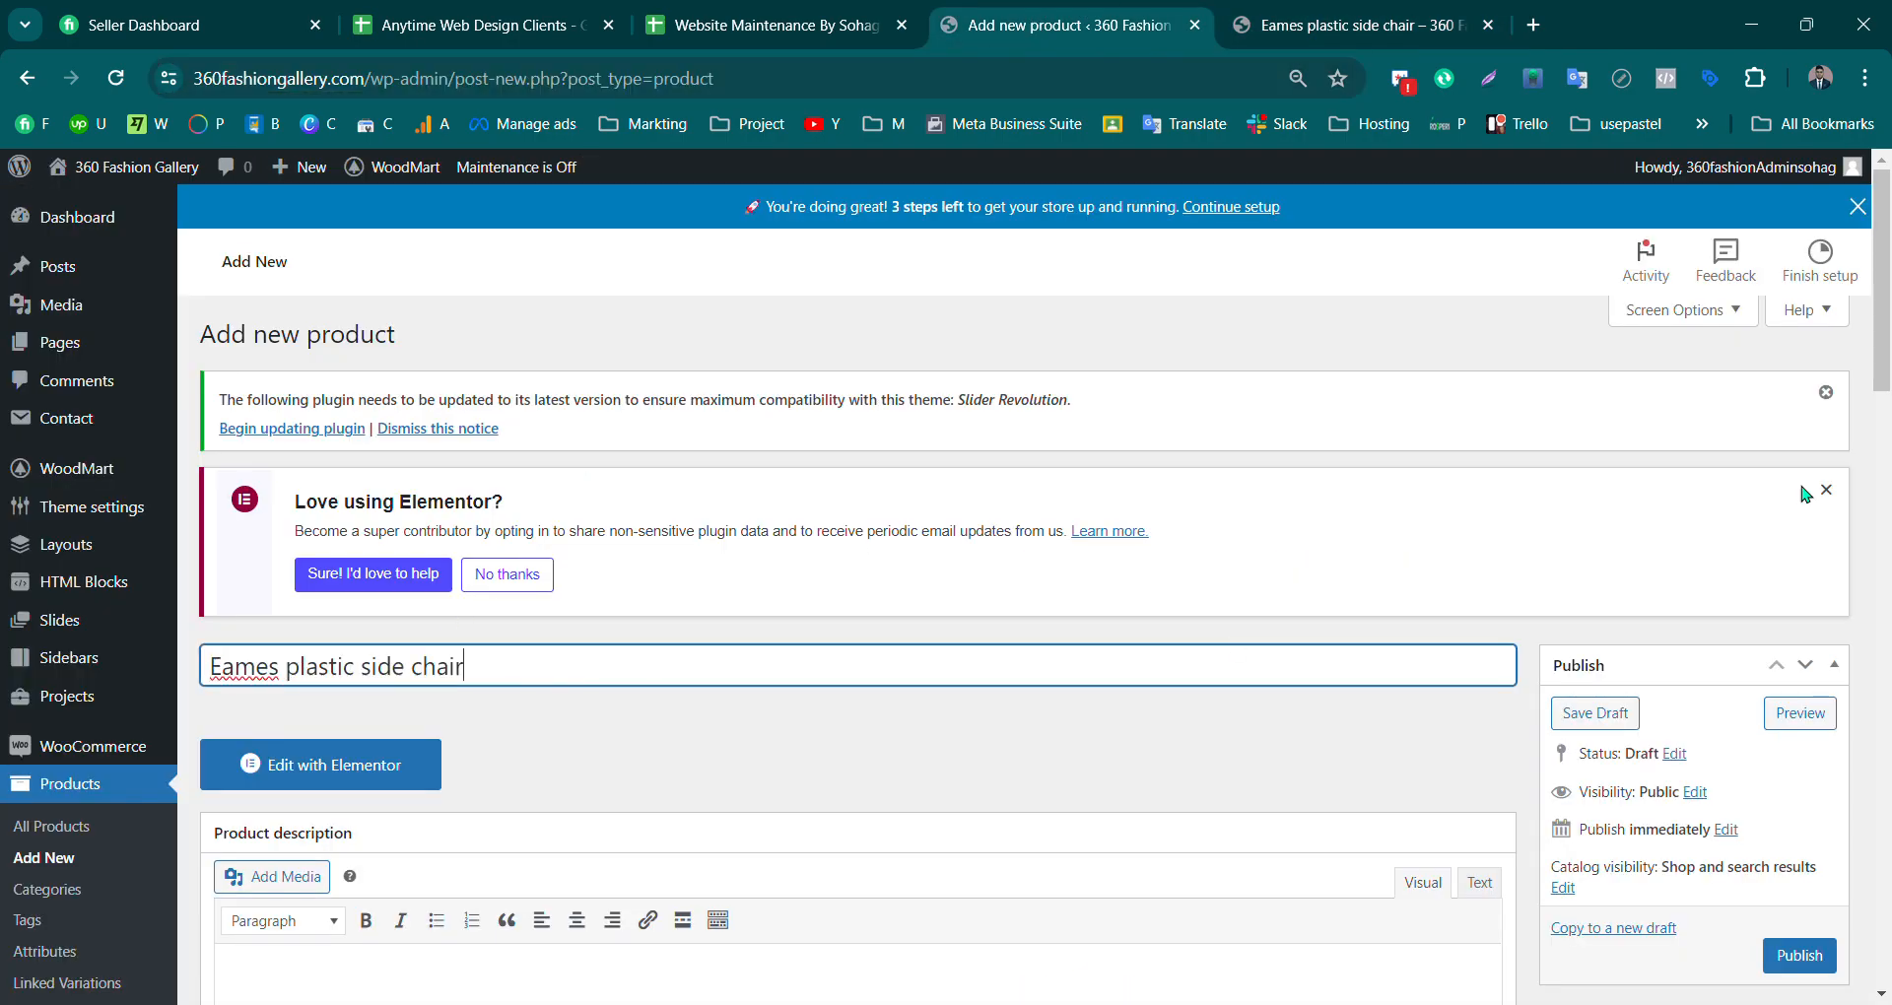
Step: Copy the description paragraphs under "Imperdiet himenaeos mattis" from the store page into the new product's description
{"action": "scroll", "coordinate": [1877, 293], "scroll_direction": "down", "scroll_amount": 4}
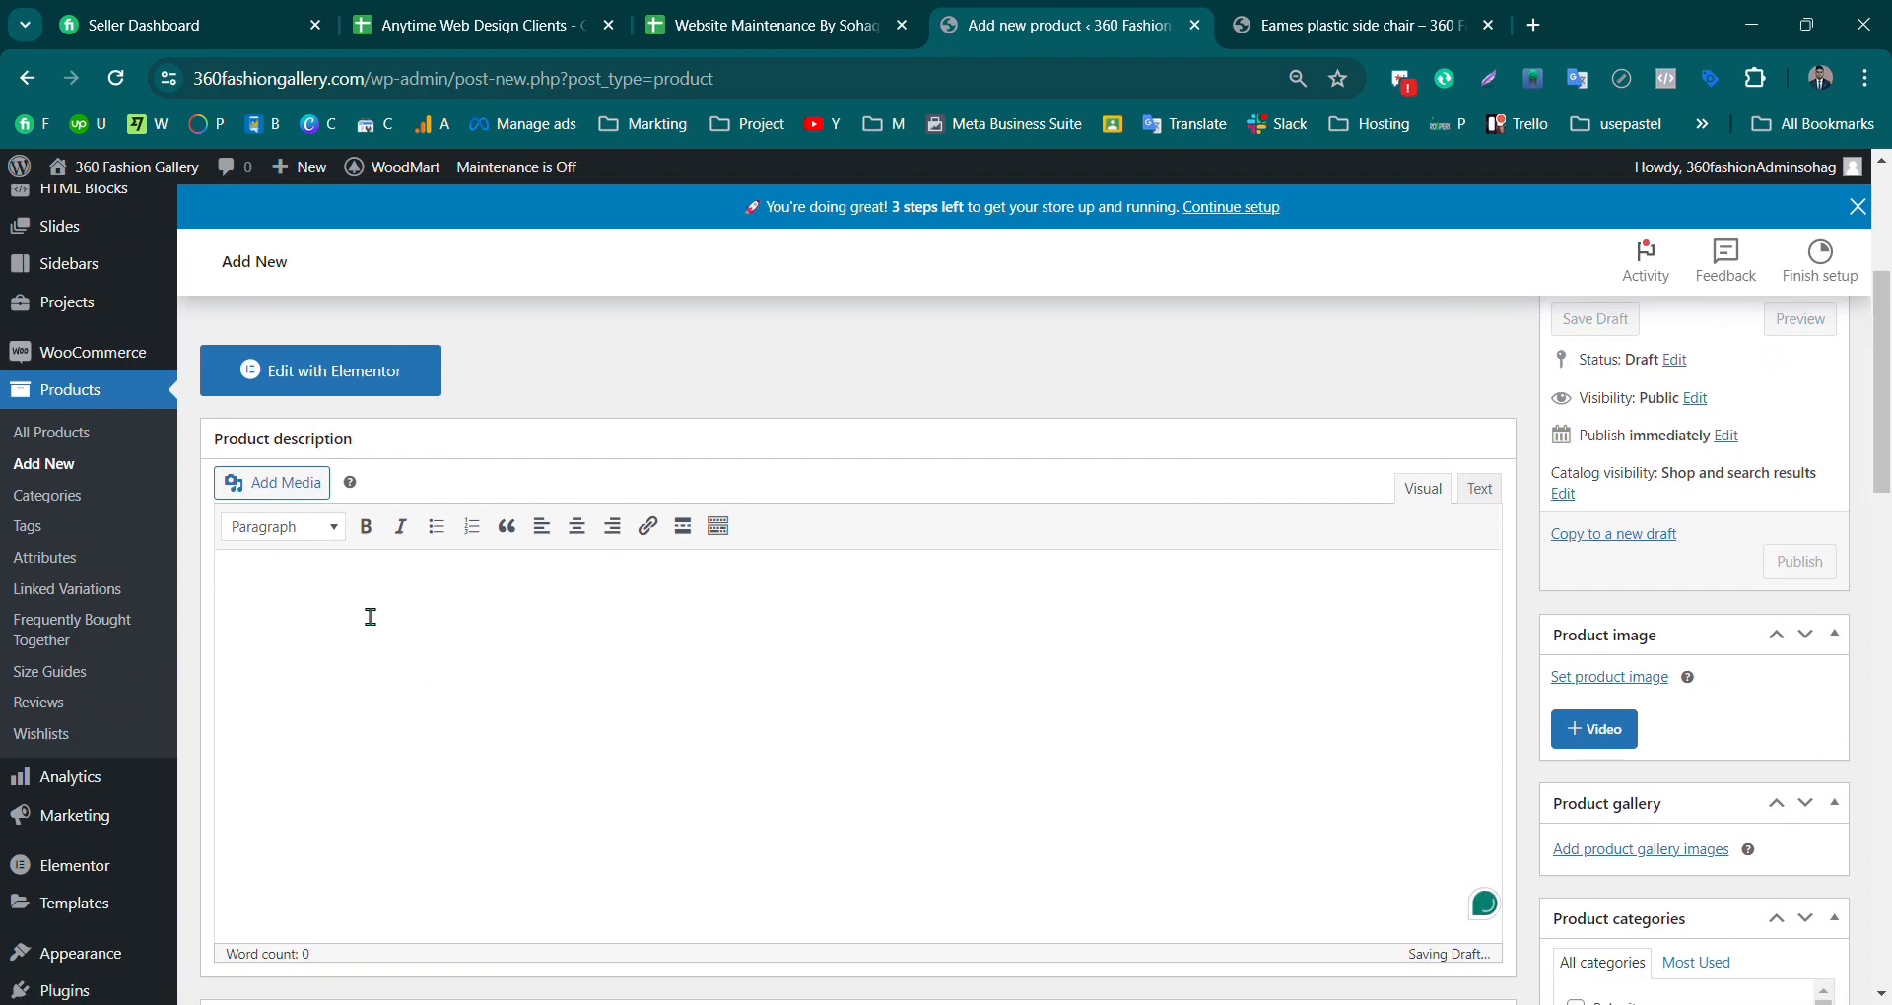
{"action": "left_click", "coordinate": [1299, 28]}
{"action": "scroll", "coordinate": [372, 499], "scroll_direction": "down", "scroll_amount": 8}
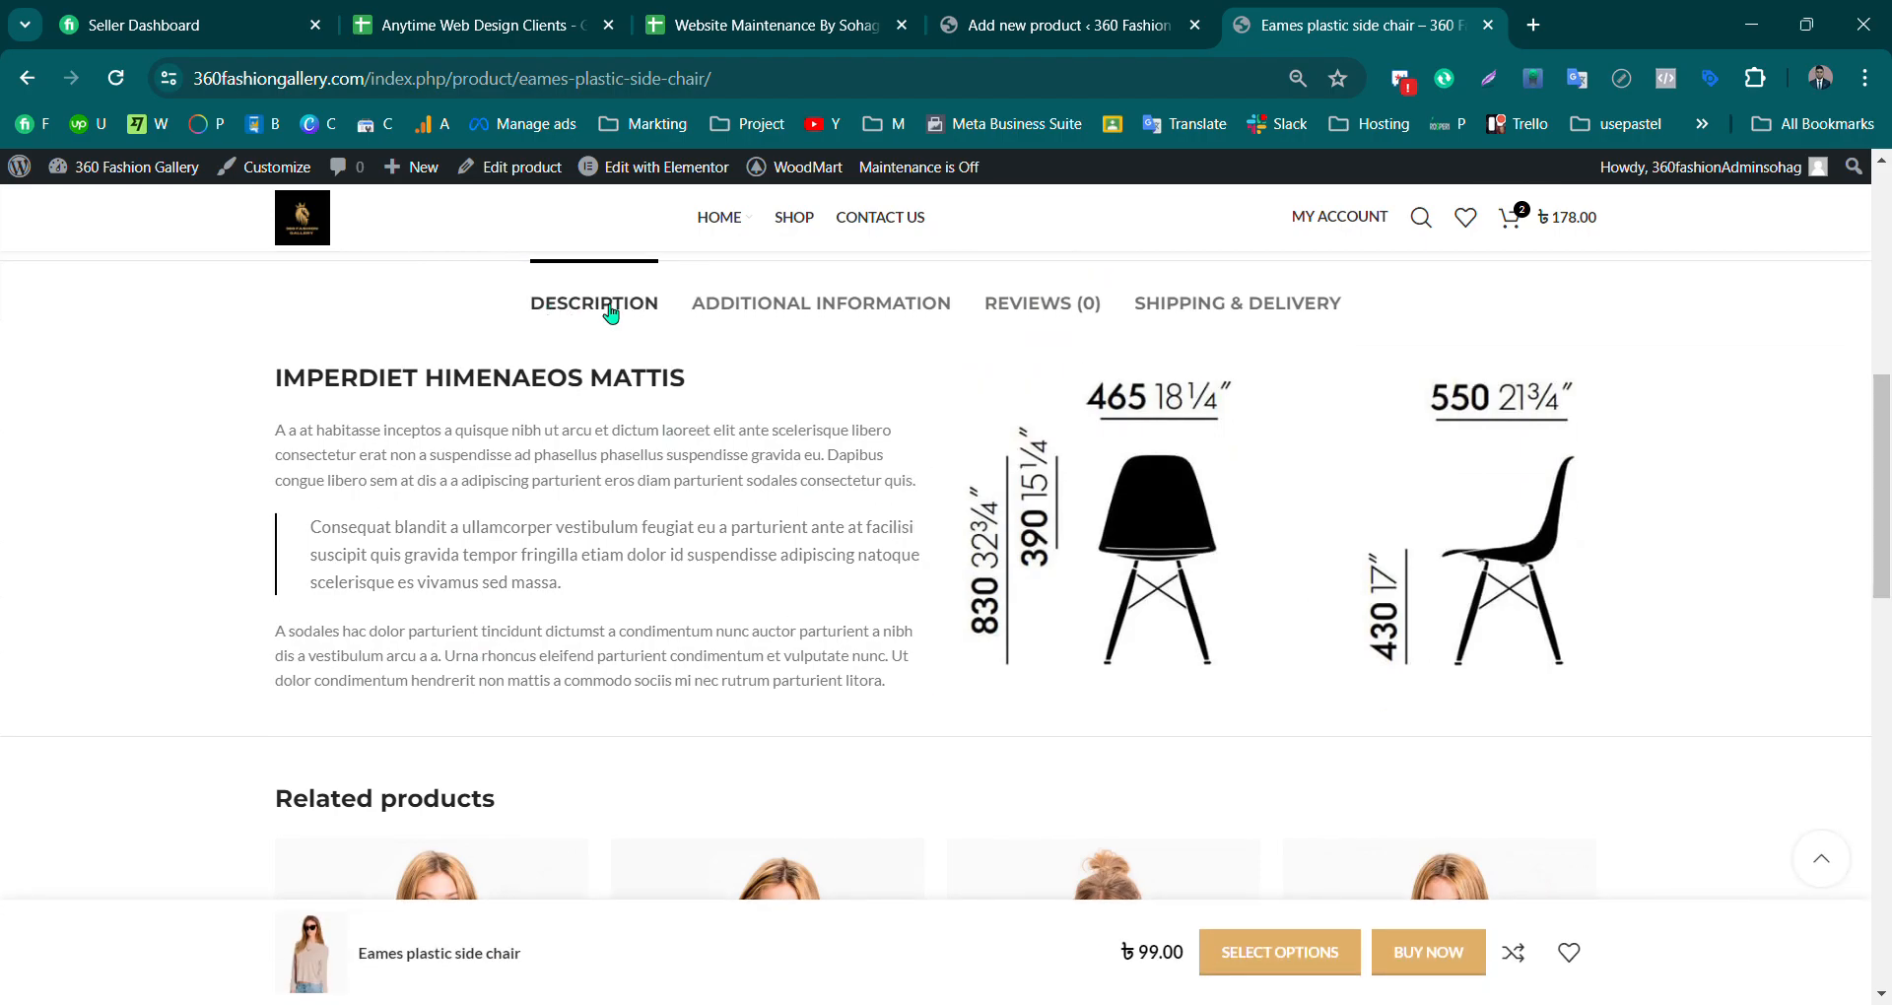
{"action": "scroll", "coordinate": [1791, 390], "scroll_direction": "down", "scroll_amount": 2}
{"action": "left_click_drag", "start_coordinate": [1888, 560], "coordinate": [1858, 484]}
{"action": "left_click_drag", "start_coordinate": [887, 707], "coordinate": [212, 444]}
{"action": "key", "text": "ctrl+c"}
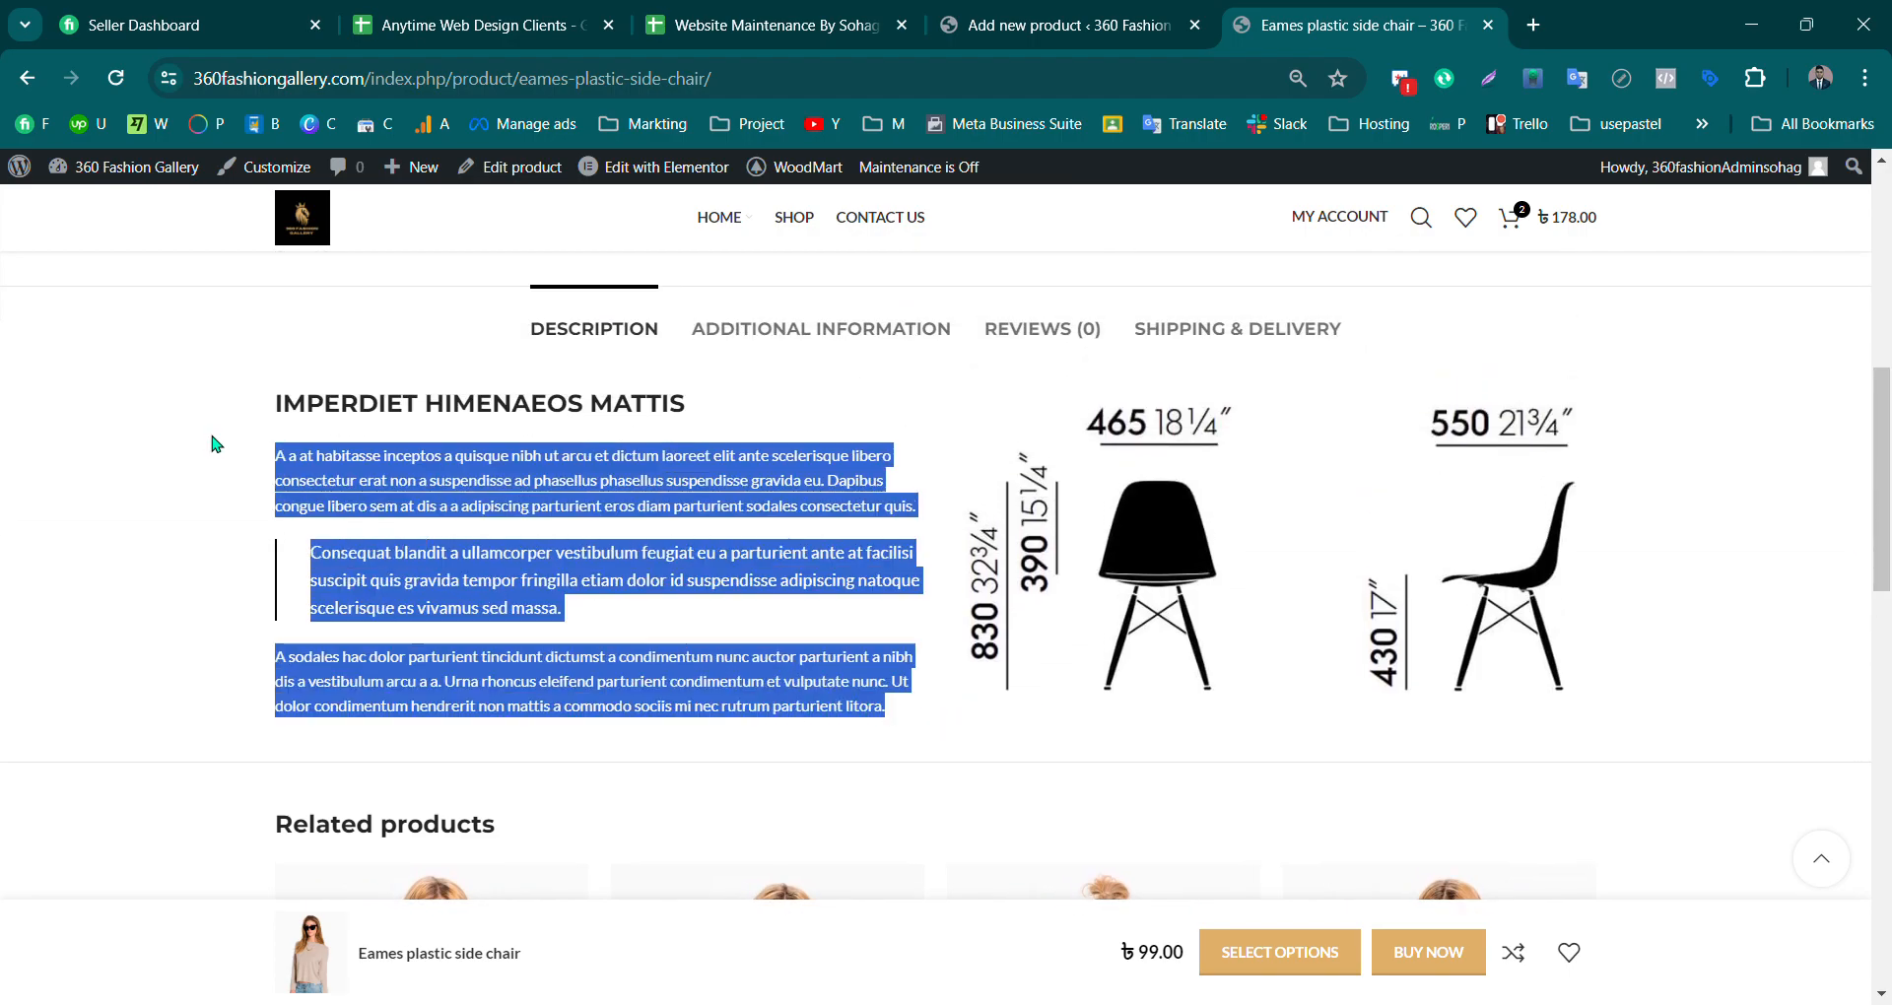
{"action": "left_click", "coordinate": [1160, 12]}
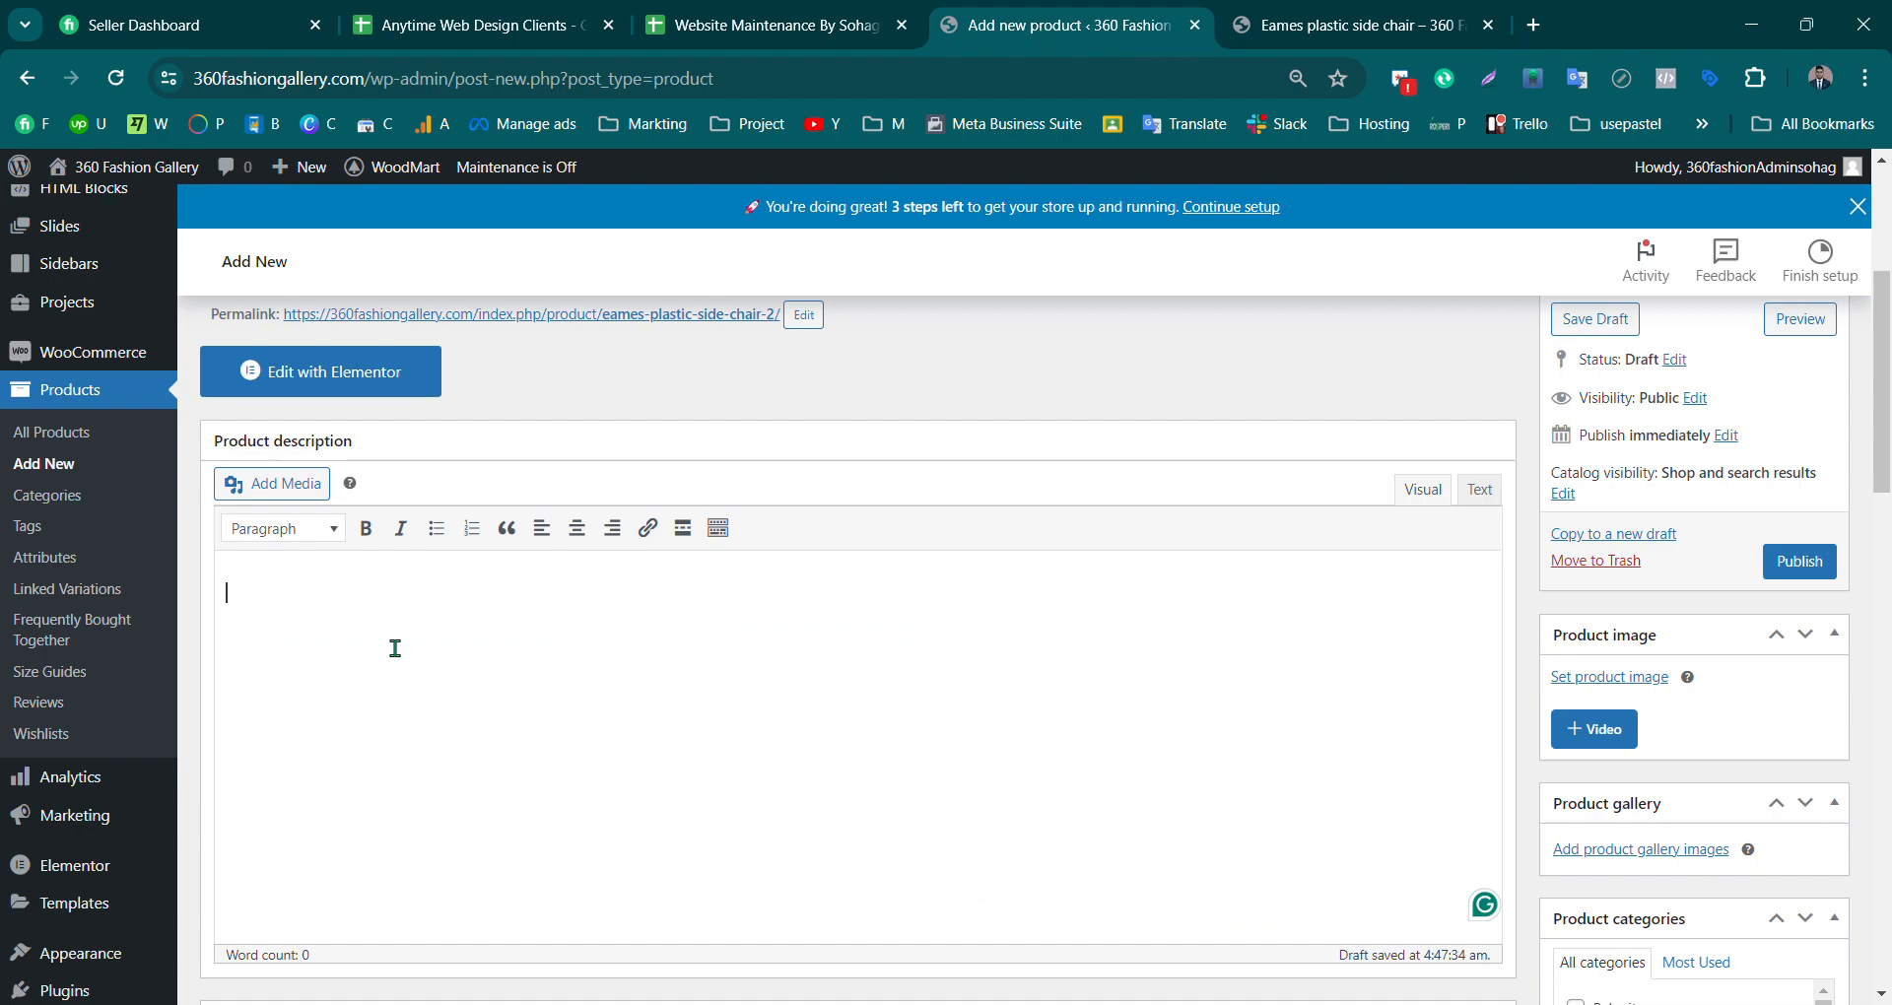
{"action": "key", "text": "ctrl+v"}
Step: Duplicate the whole description text twice below itself to lengthen the product description
{"action": "key", "text": "ctrl+a"}
{"action": "key", "text": "ctrl+c"}
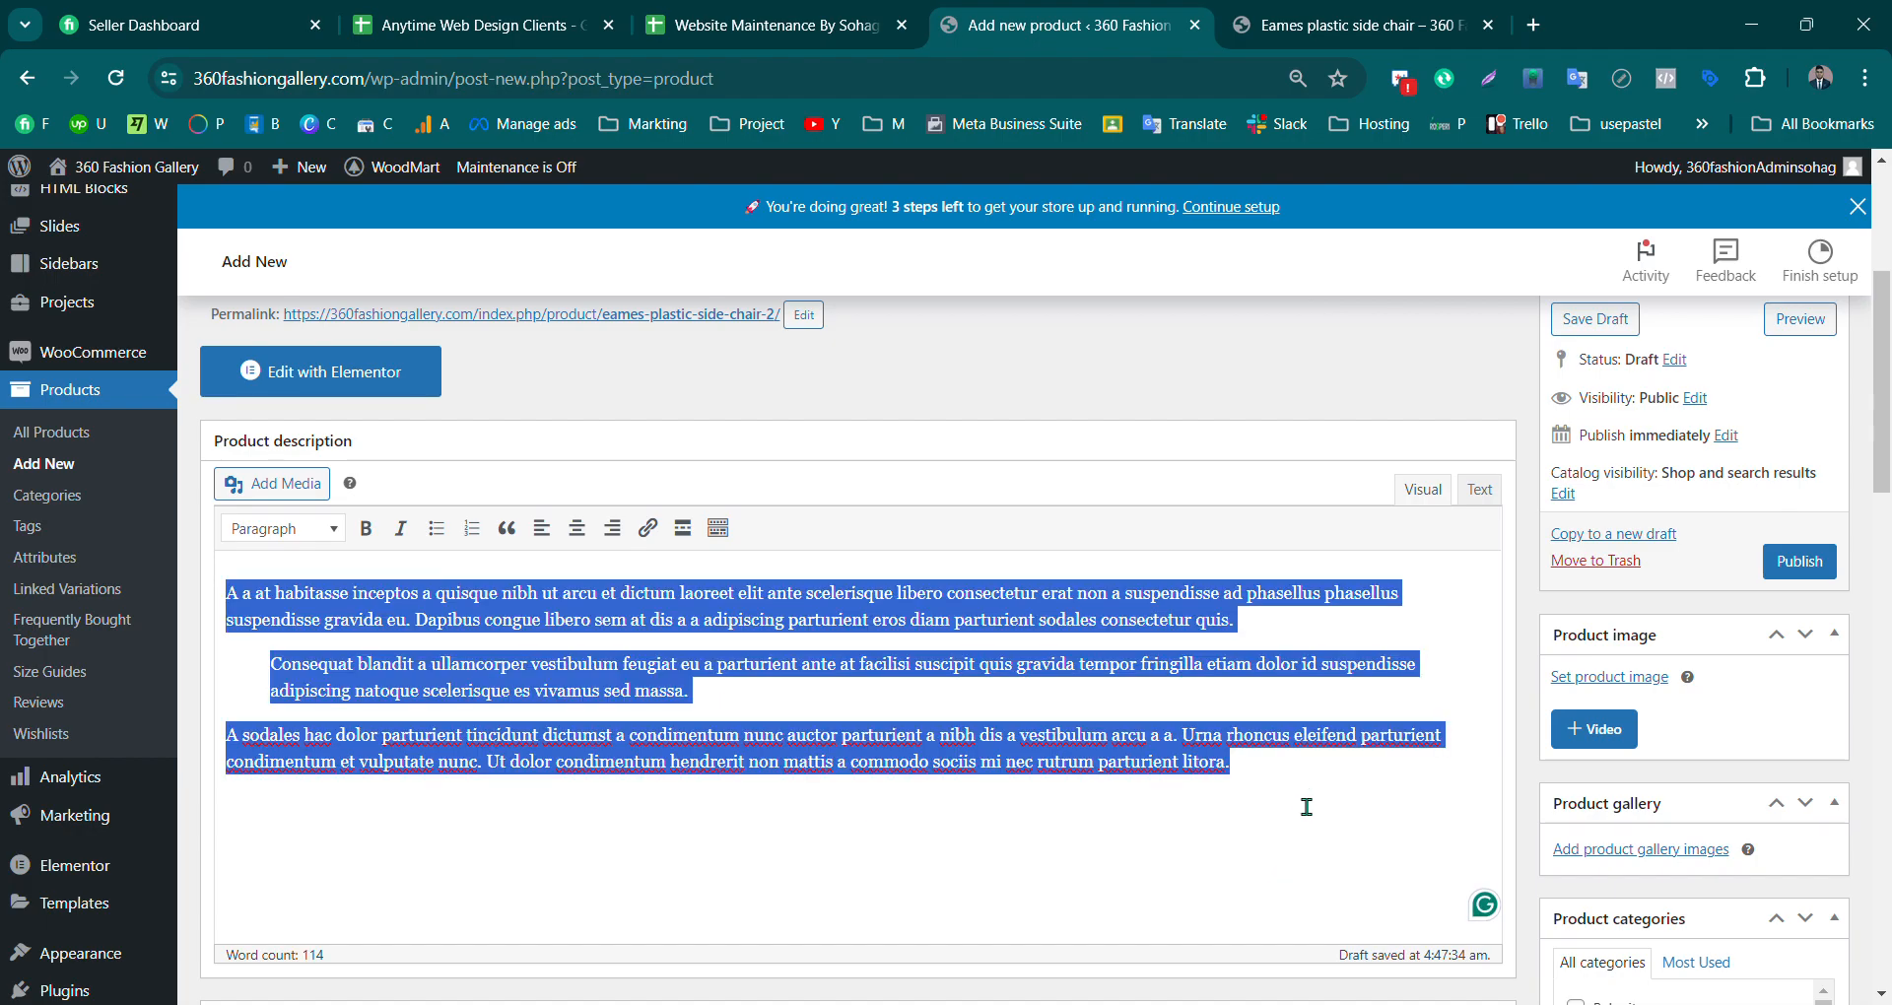
{"action": "left_click", "coordinate": [1290, 839]}
{"action": "key", "text": "Return"}
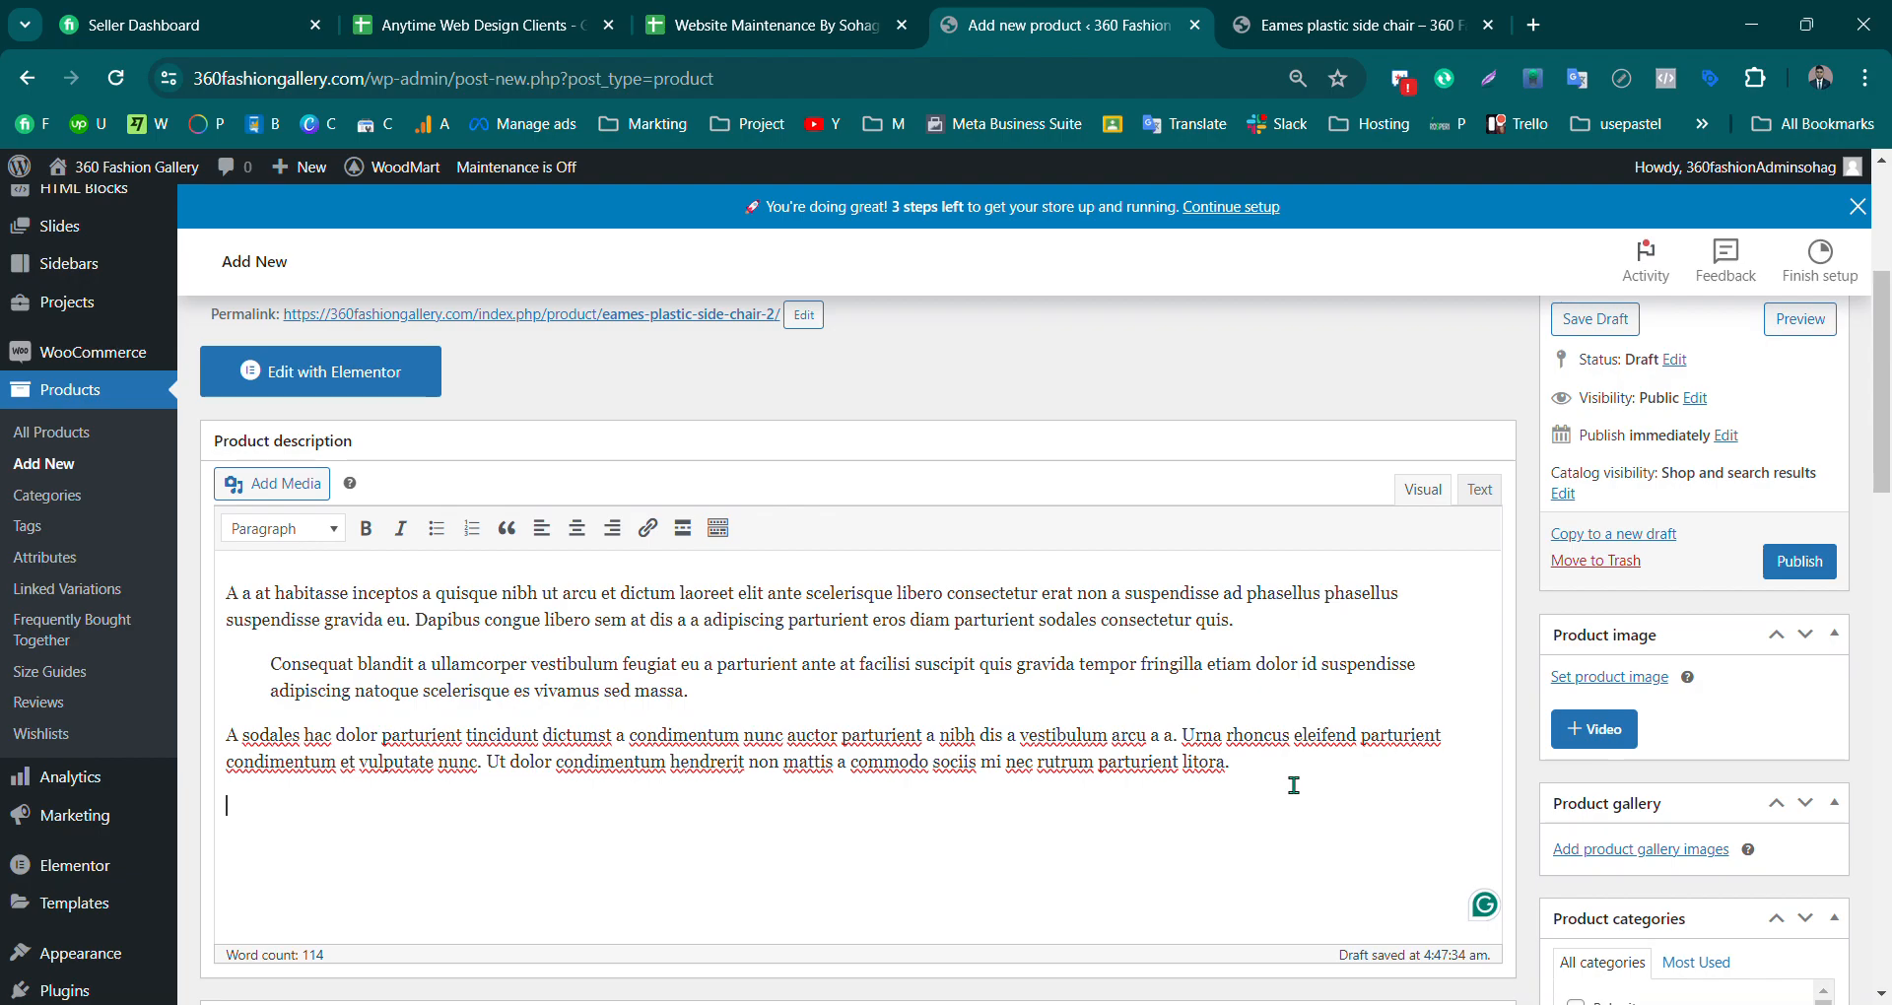
{"action": "key", "text": "ctrl+v"}
{"action": "scroll", "coordinate": [1293, 786], "scroll_direction": "down", "scroll_amount": 1}
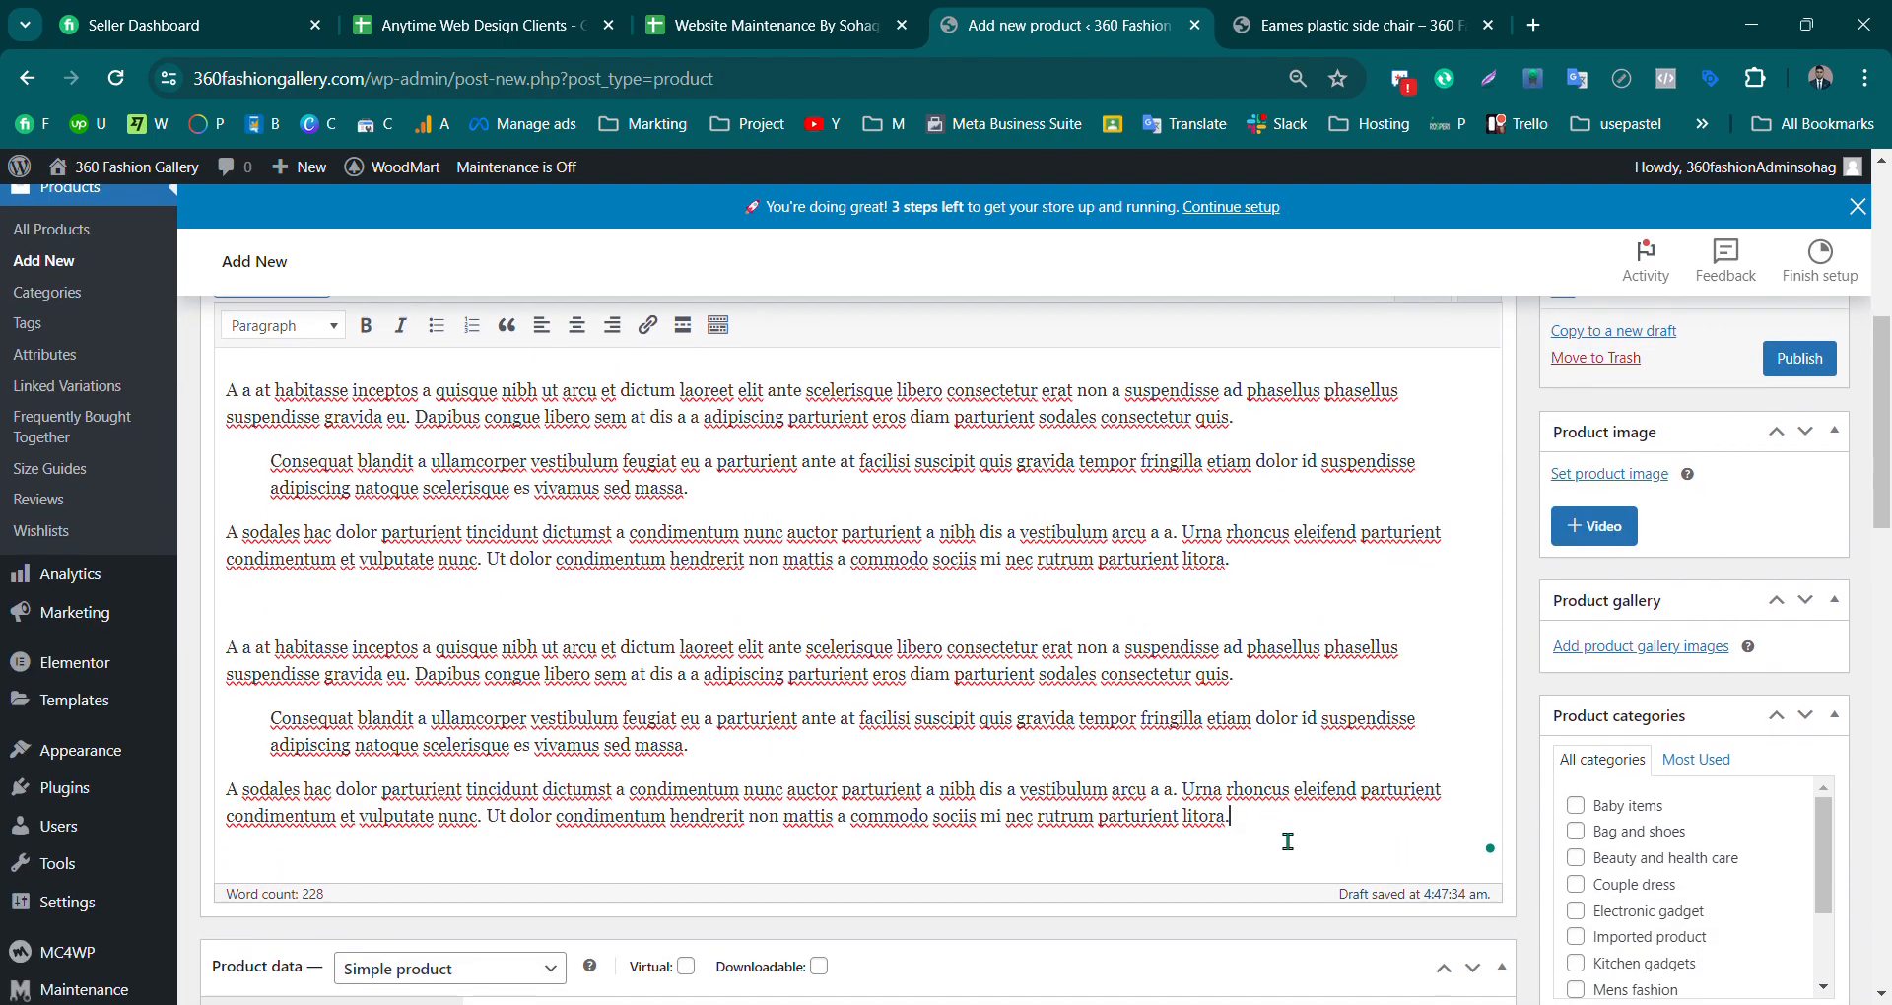
{"action": "key", "text": "Return"}
{"action": "key", "text": "ctrl+v"}
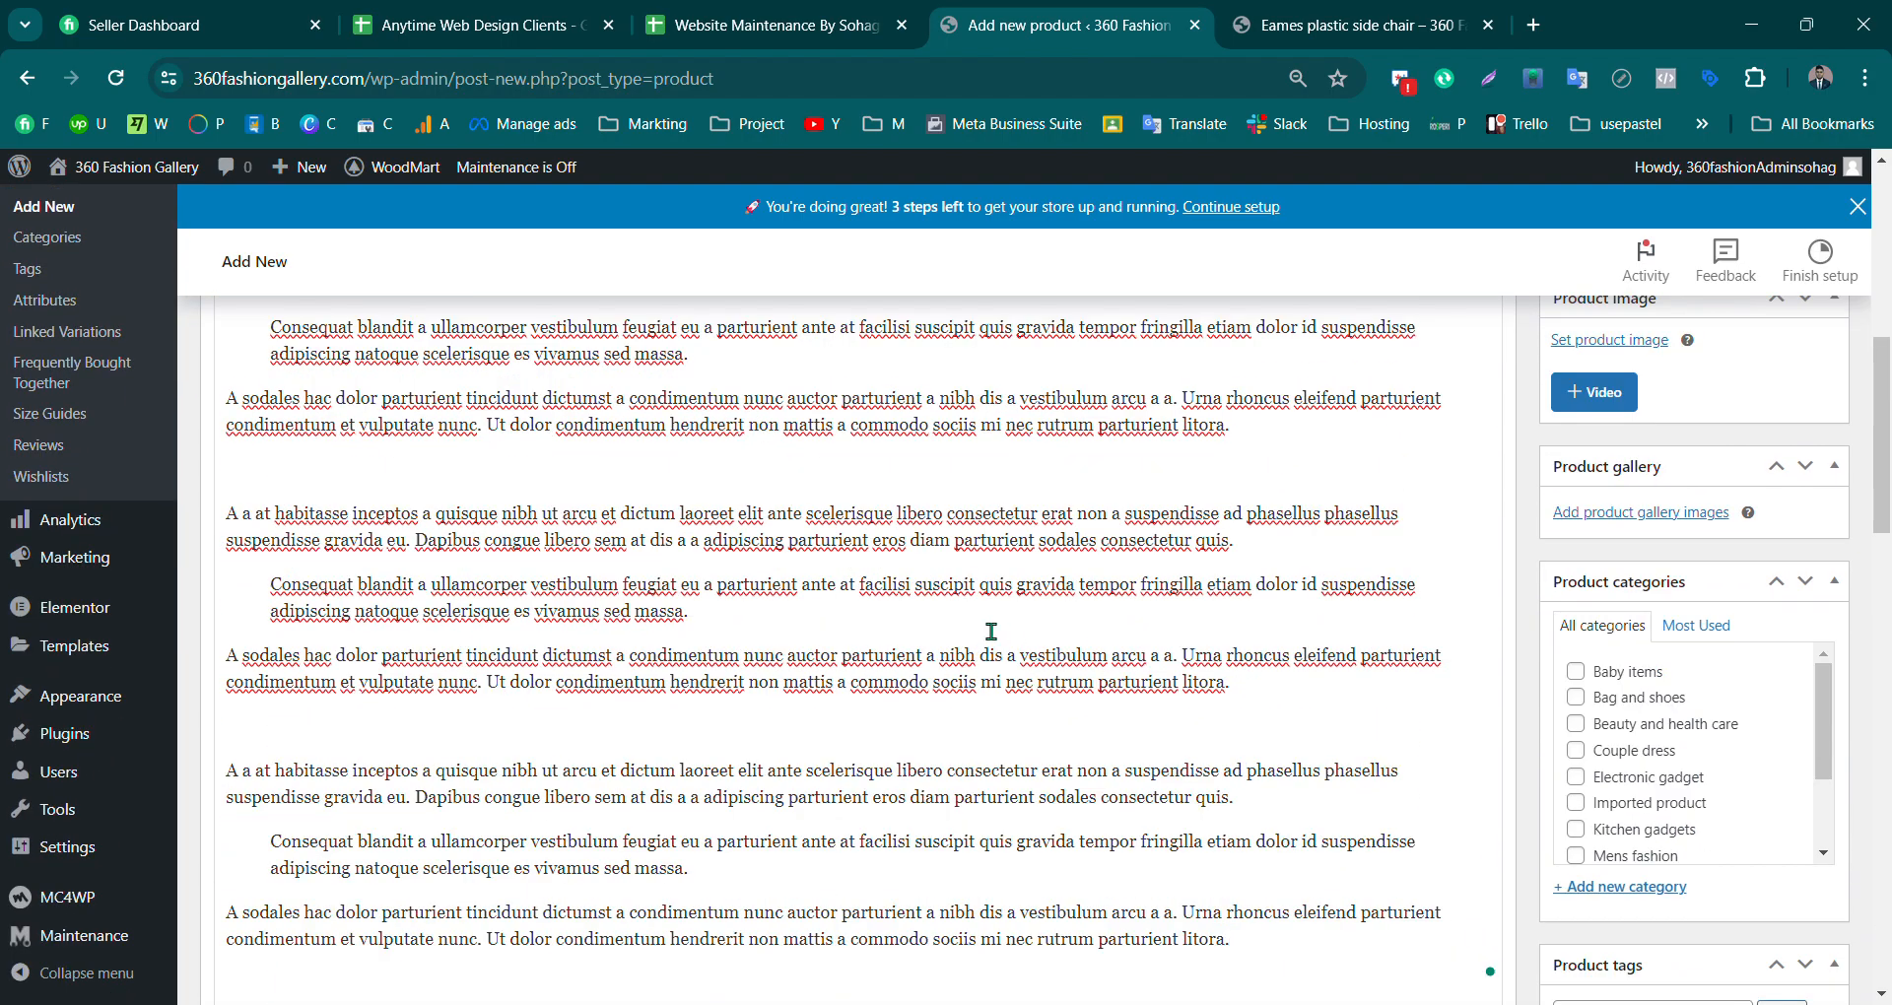
Step: Review the new product's description and product data section, and compare them with the existing chair's price, color and size options
{"action": "scroll", "coordinate": [955, 645], "scroll_direction": "up", "scroll_amount": 1}
{"action": "scroll", "coordinate": [955, 645], "scroll_direction": "up", "scroll_amount": 2}
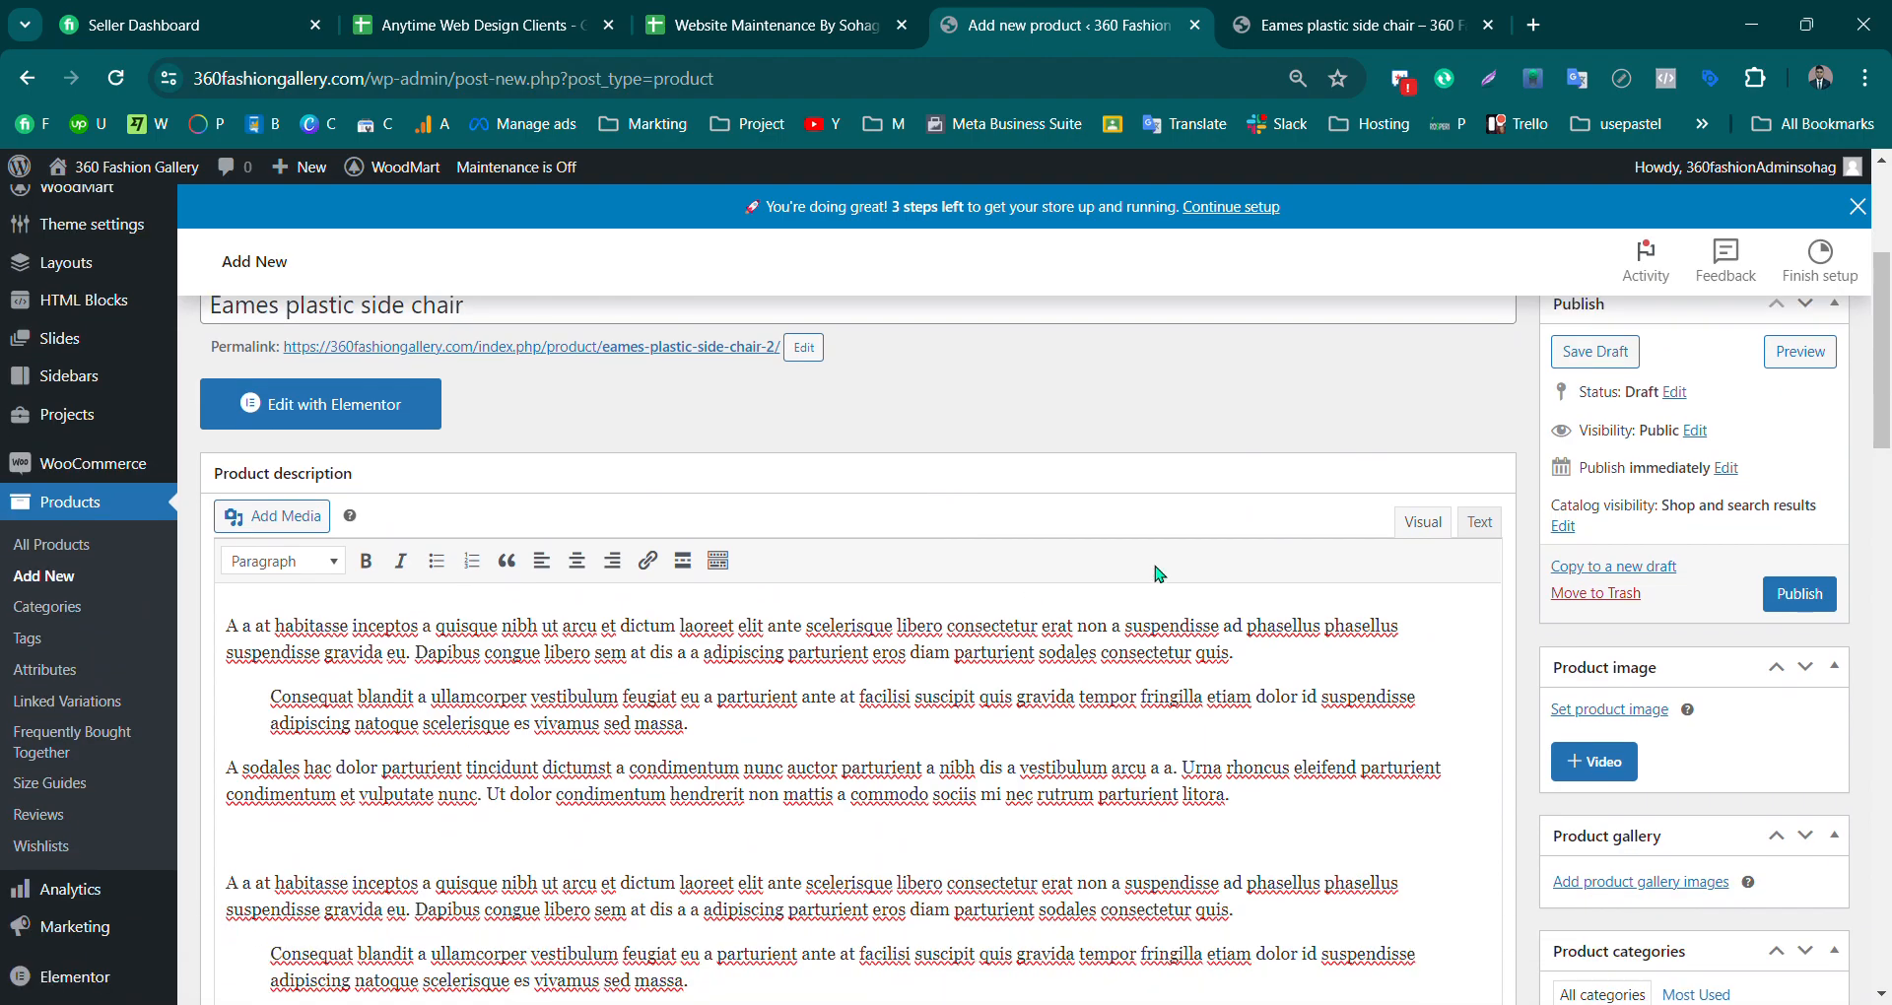
{"action": "left_click_drag", "start_coordinate": [1883, 435], "coordinate": [1887, 668]}
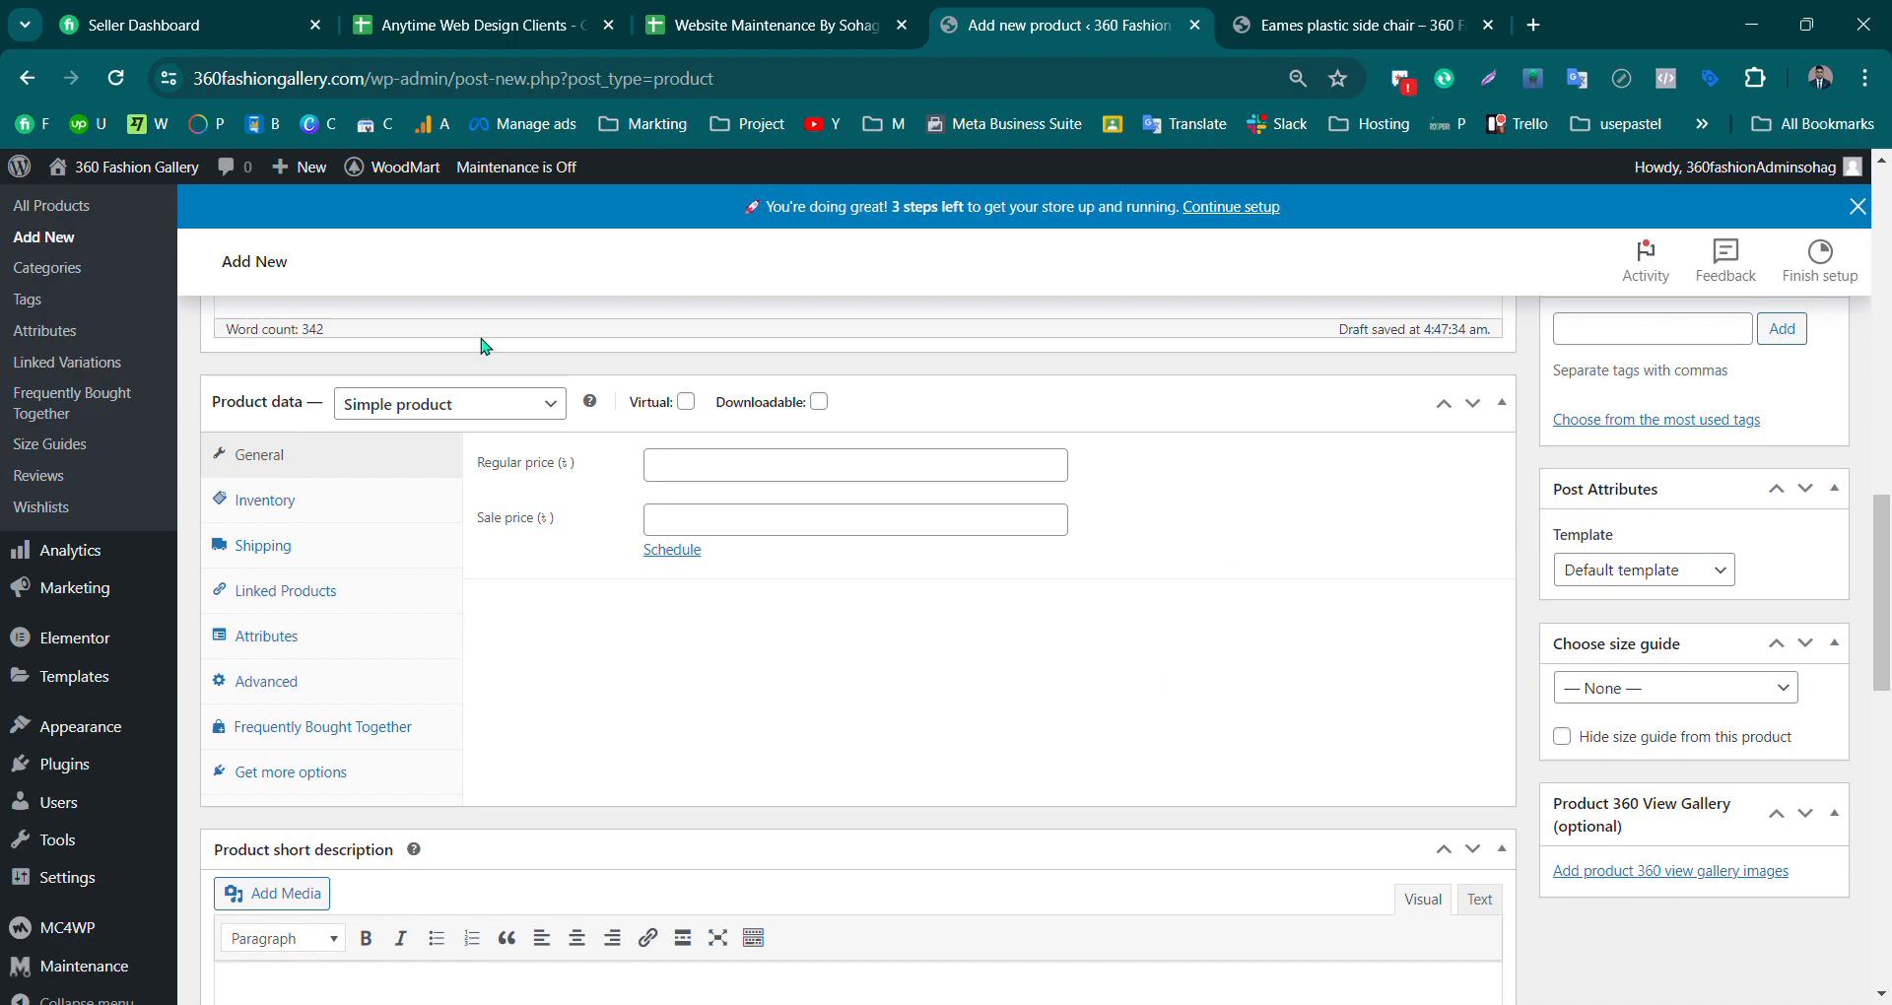
{"action": "left_click", "coordinate": [1362, 30]}
{"action": "left_click_drag", "start_coordinate": [1875, 552], "coordinate": [1875, 326]}
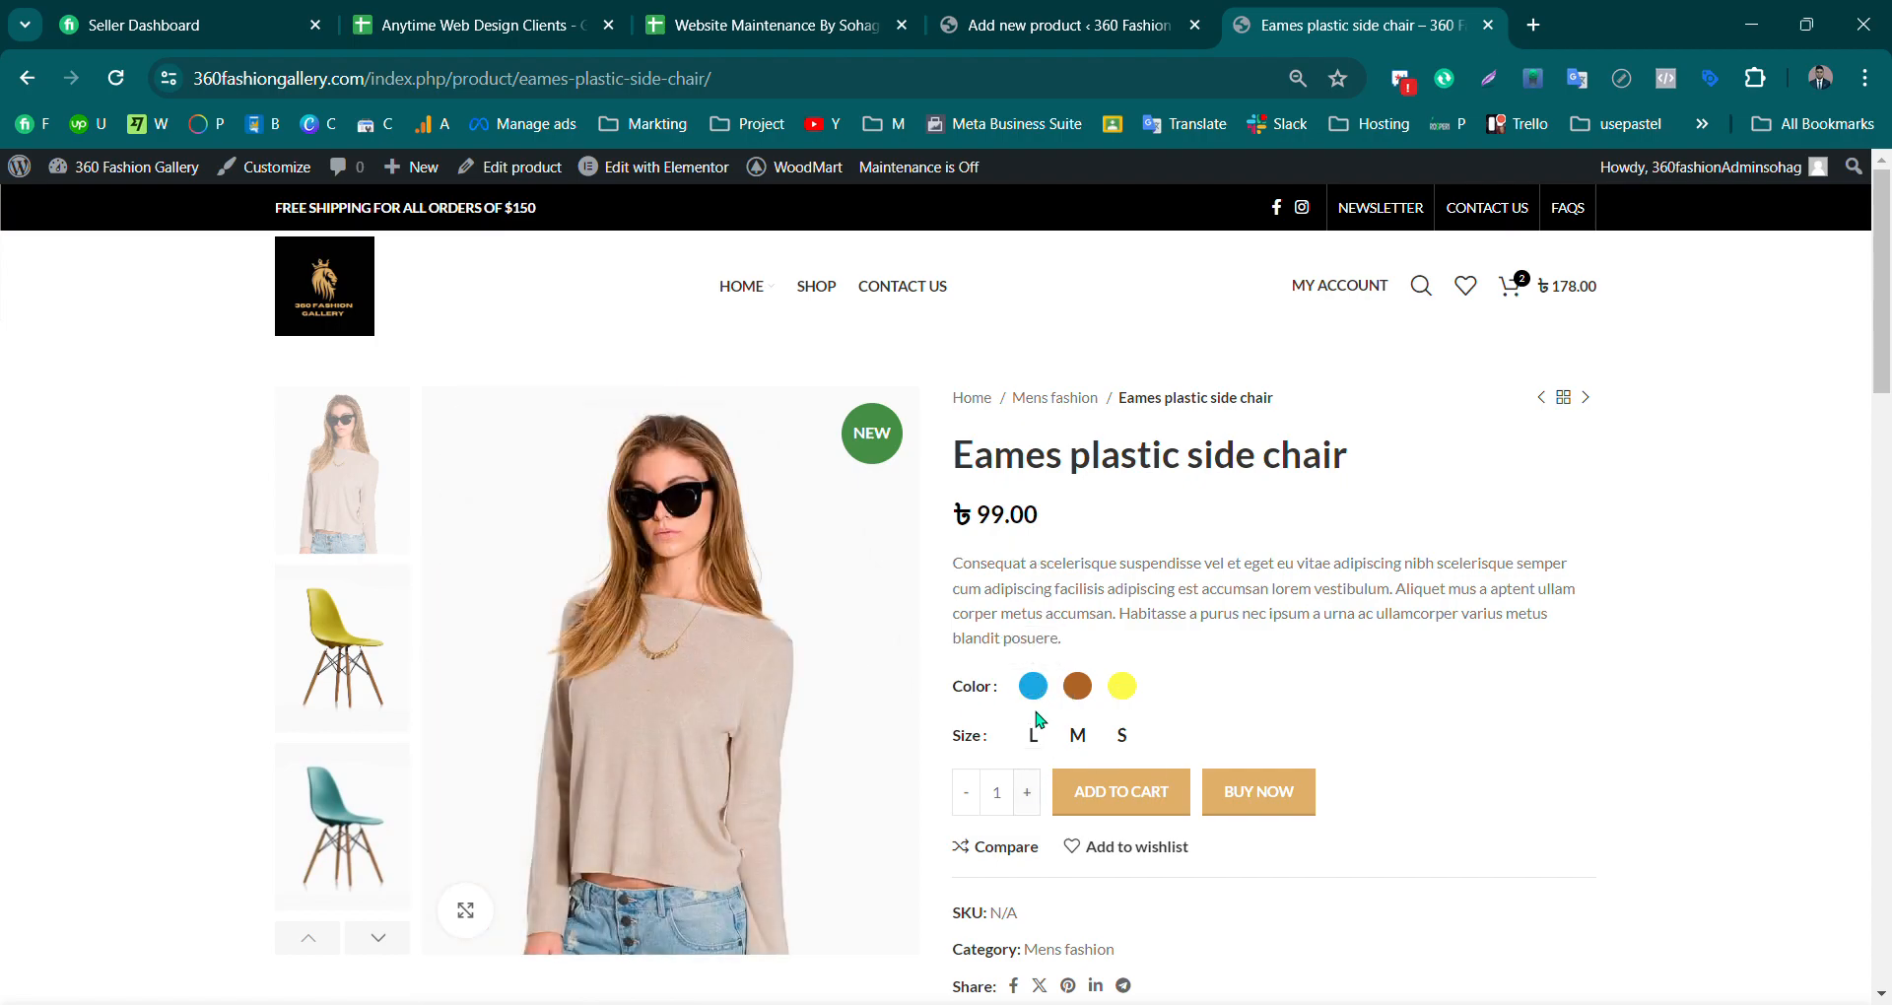
{"action": "left_click", "coordinate": [1141, 12]}
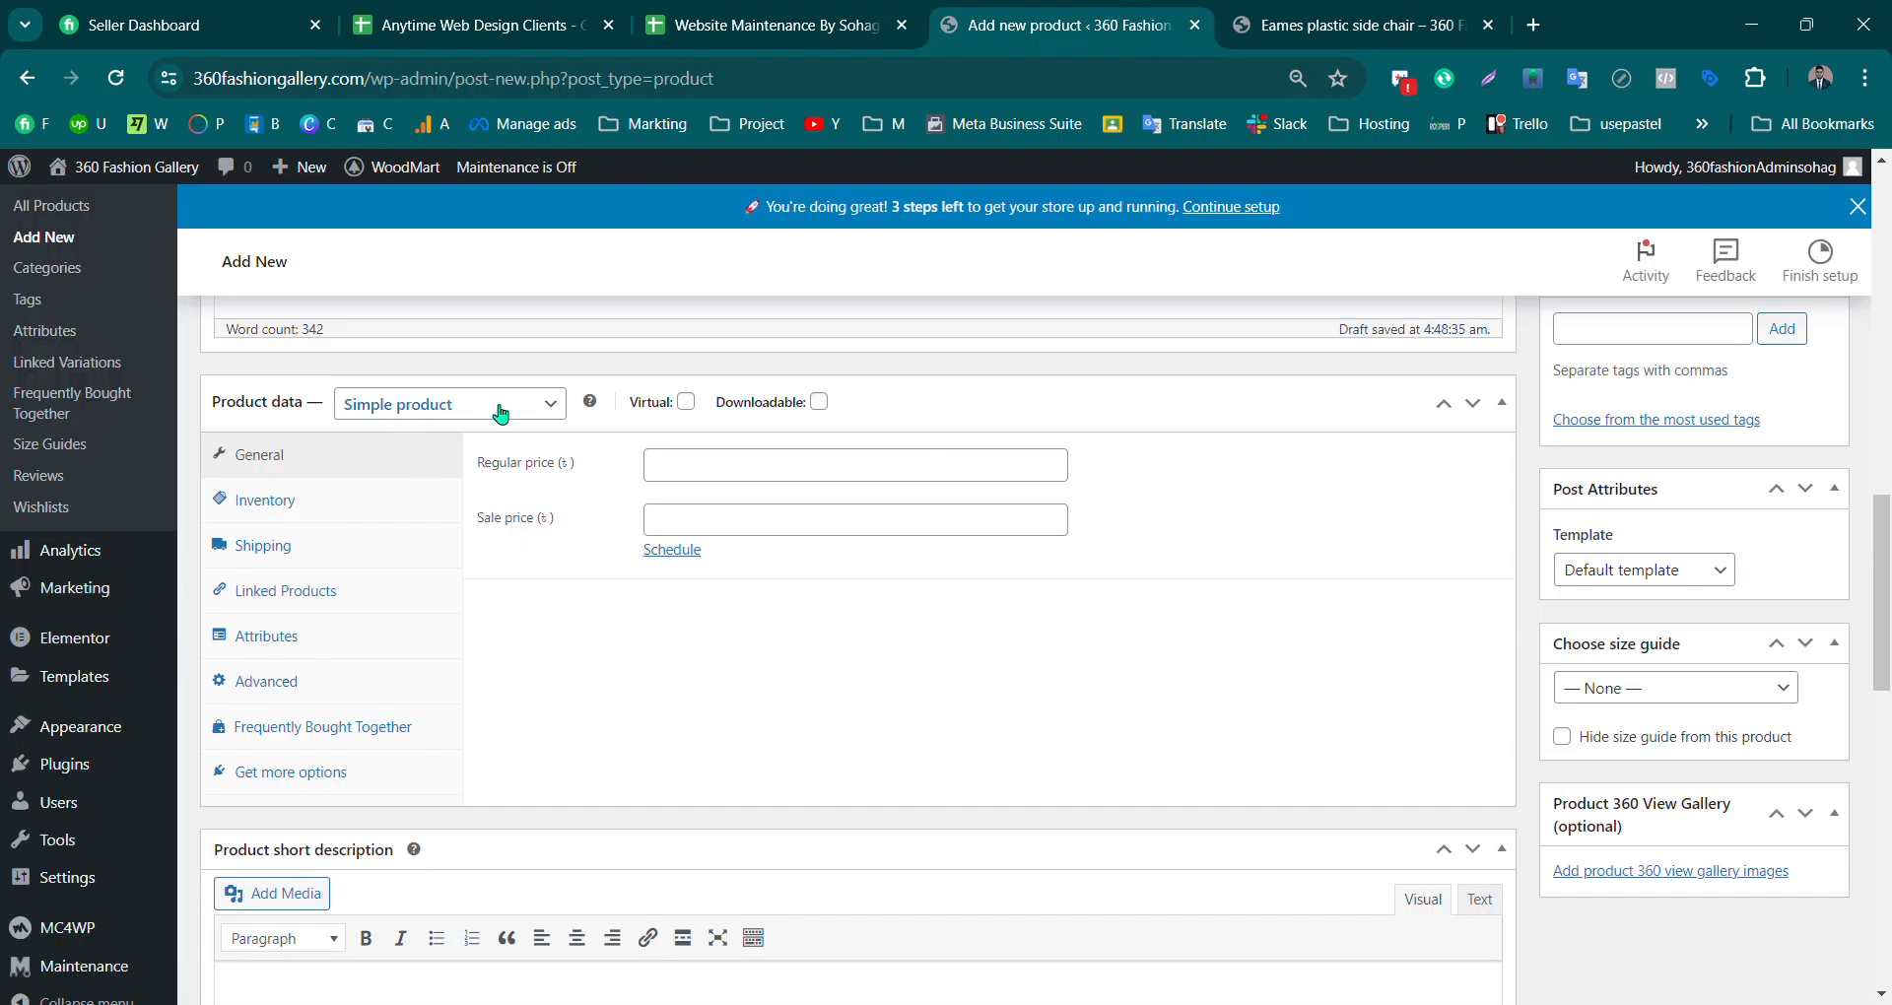
Step: Set the new product's regular price to 1000 and its sale price to 800
{"action": "left_click", "coordinate": [729, 479]}
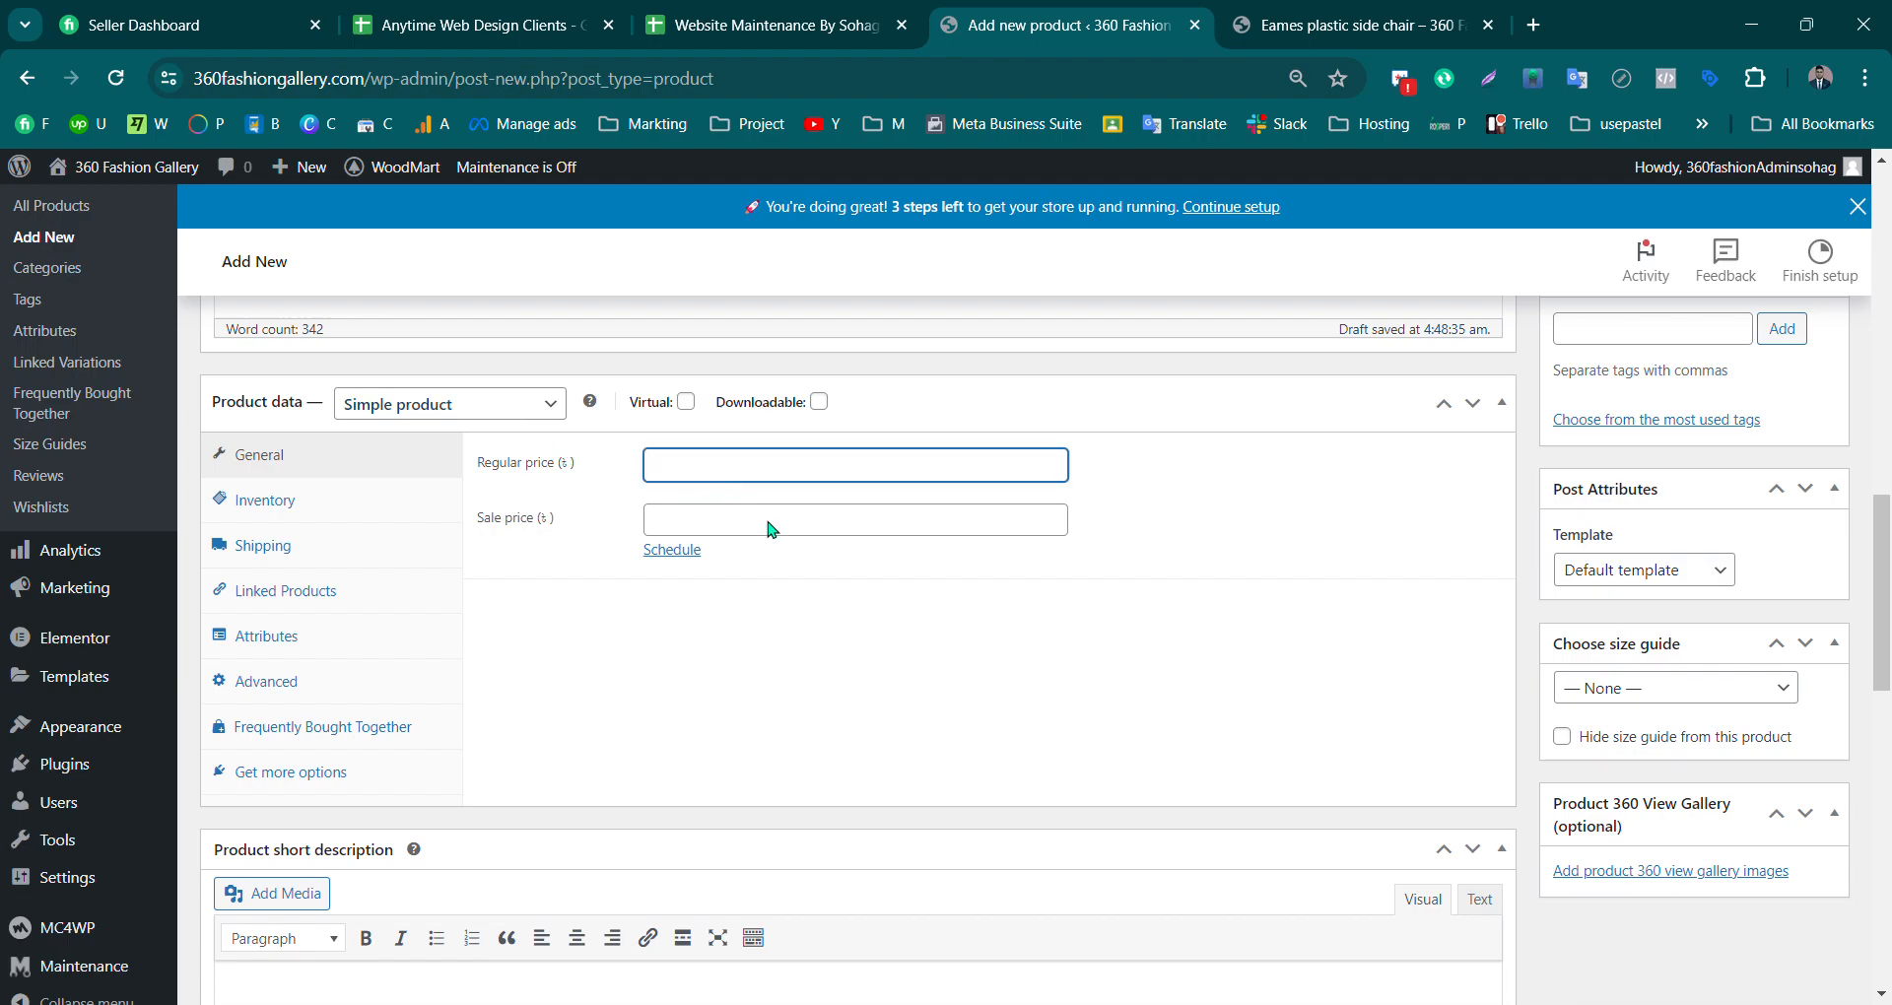
{"action": "type", "text": "100"}
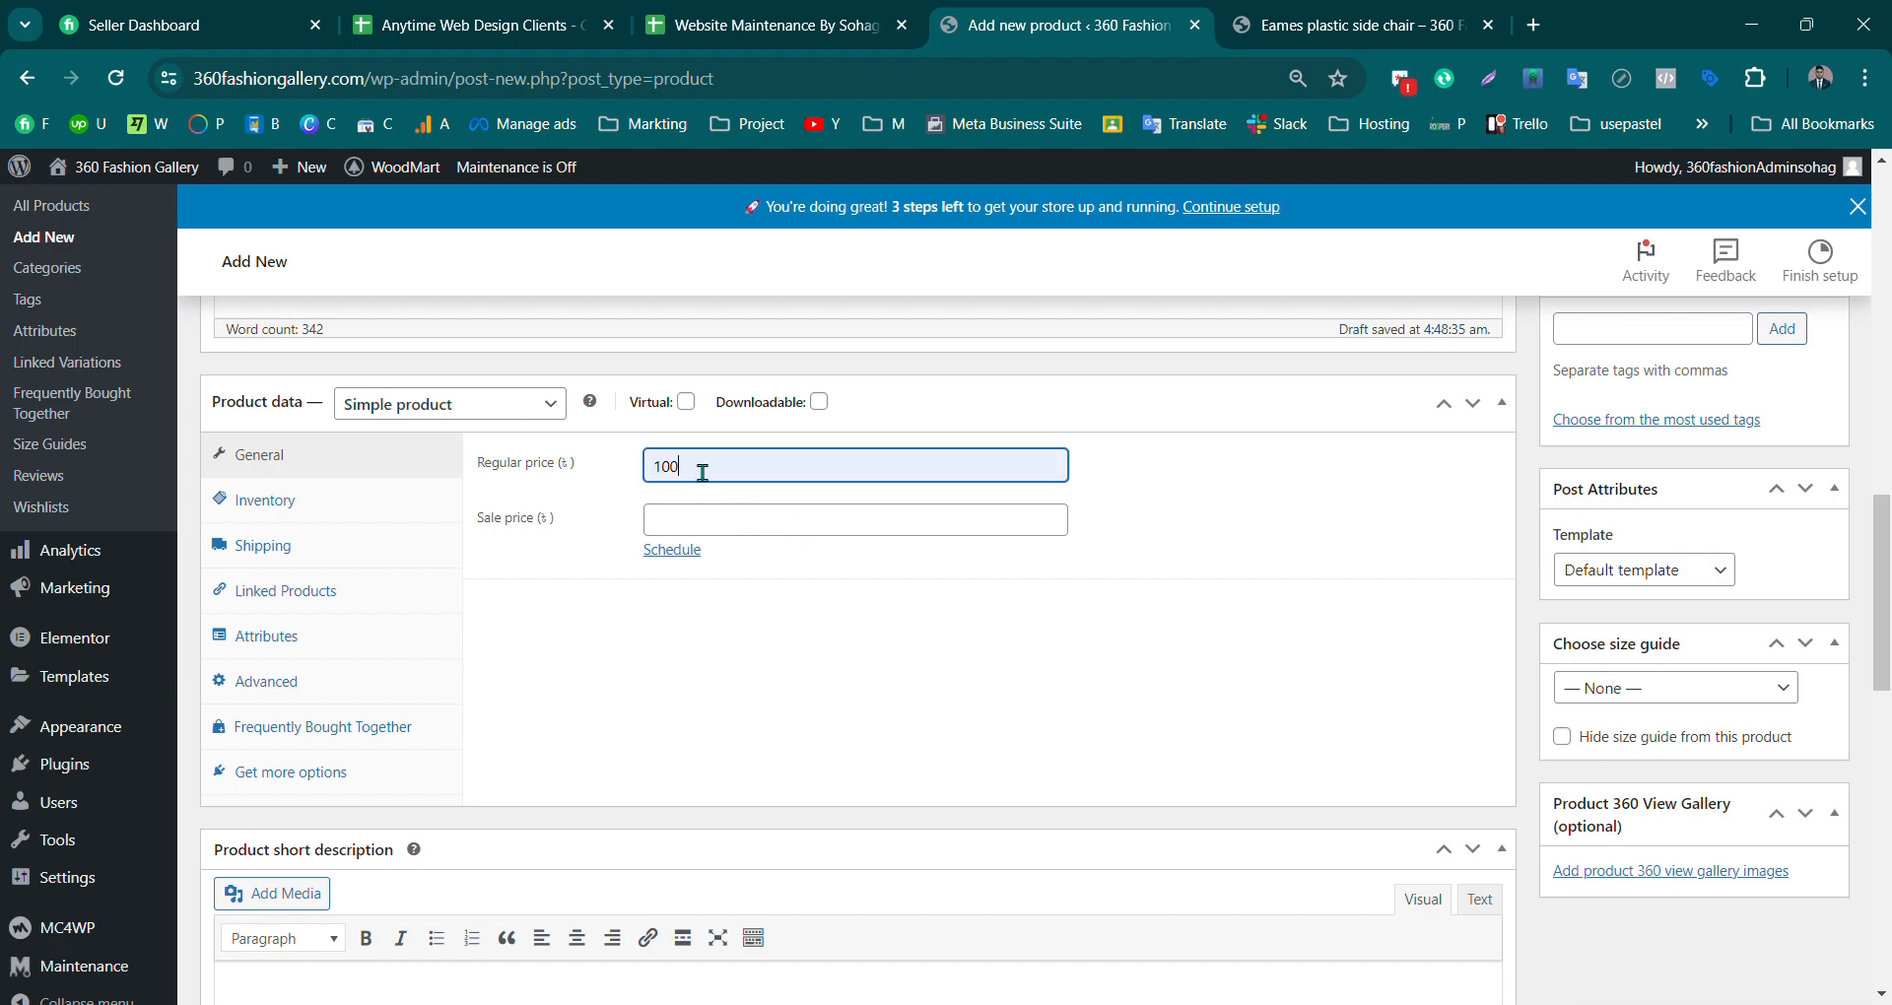
{"action": "left_click_drag", "start_coordinate": [692, 484], "coordinate": [554, 484]}
{"action": "type", "text": "1000"}
{"action": "left_click", "coordinate": [737, 532]}
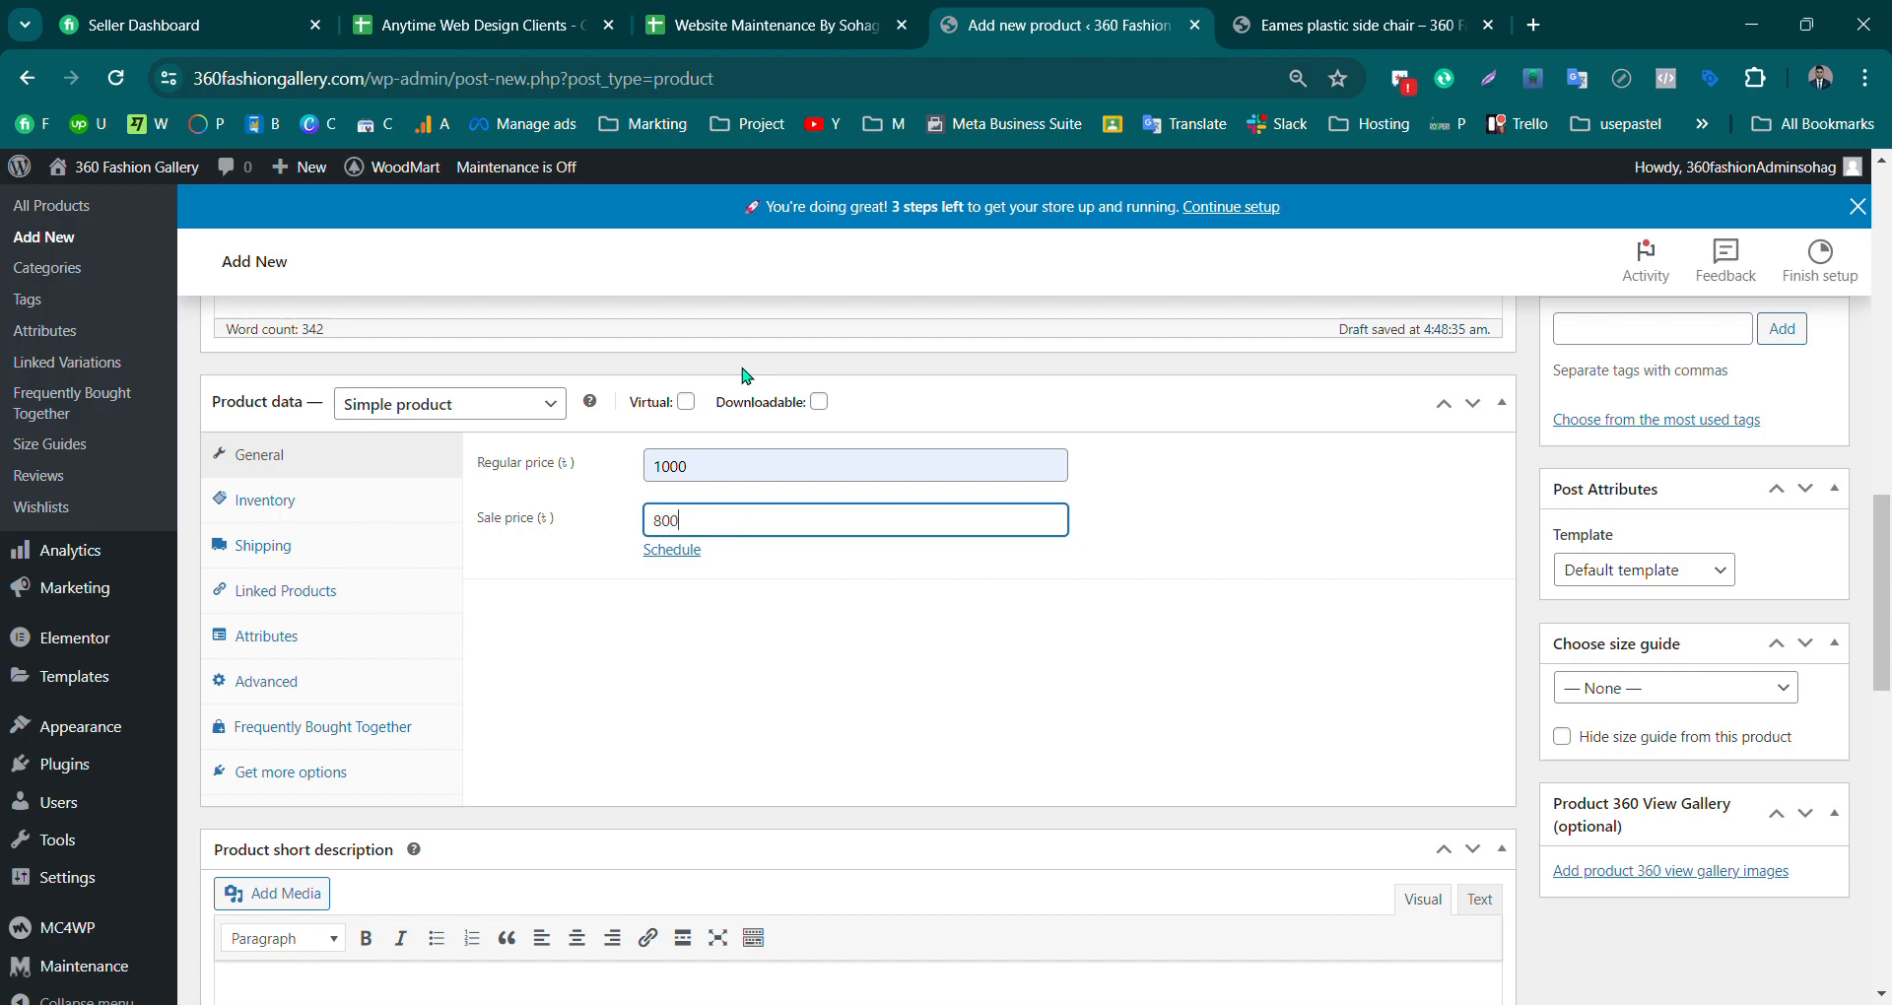
Step: Examine the new product's inventory, shipping and linked products settings
{"action": "left_click", "coordinate": [289, 507]}
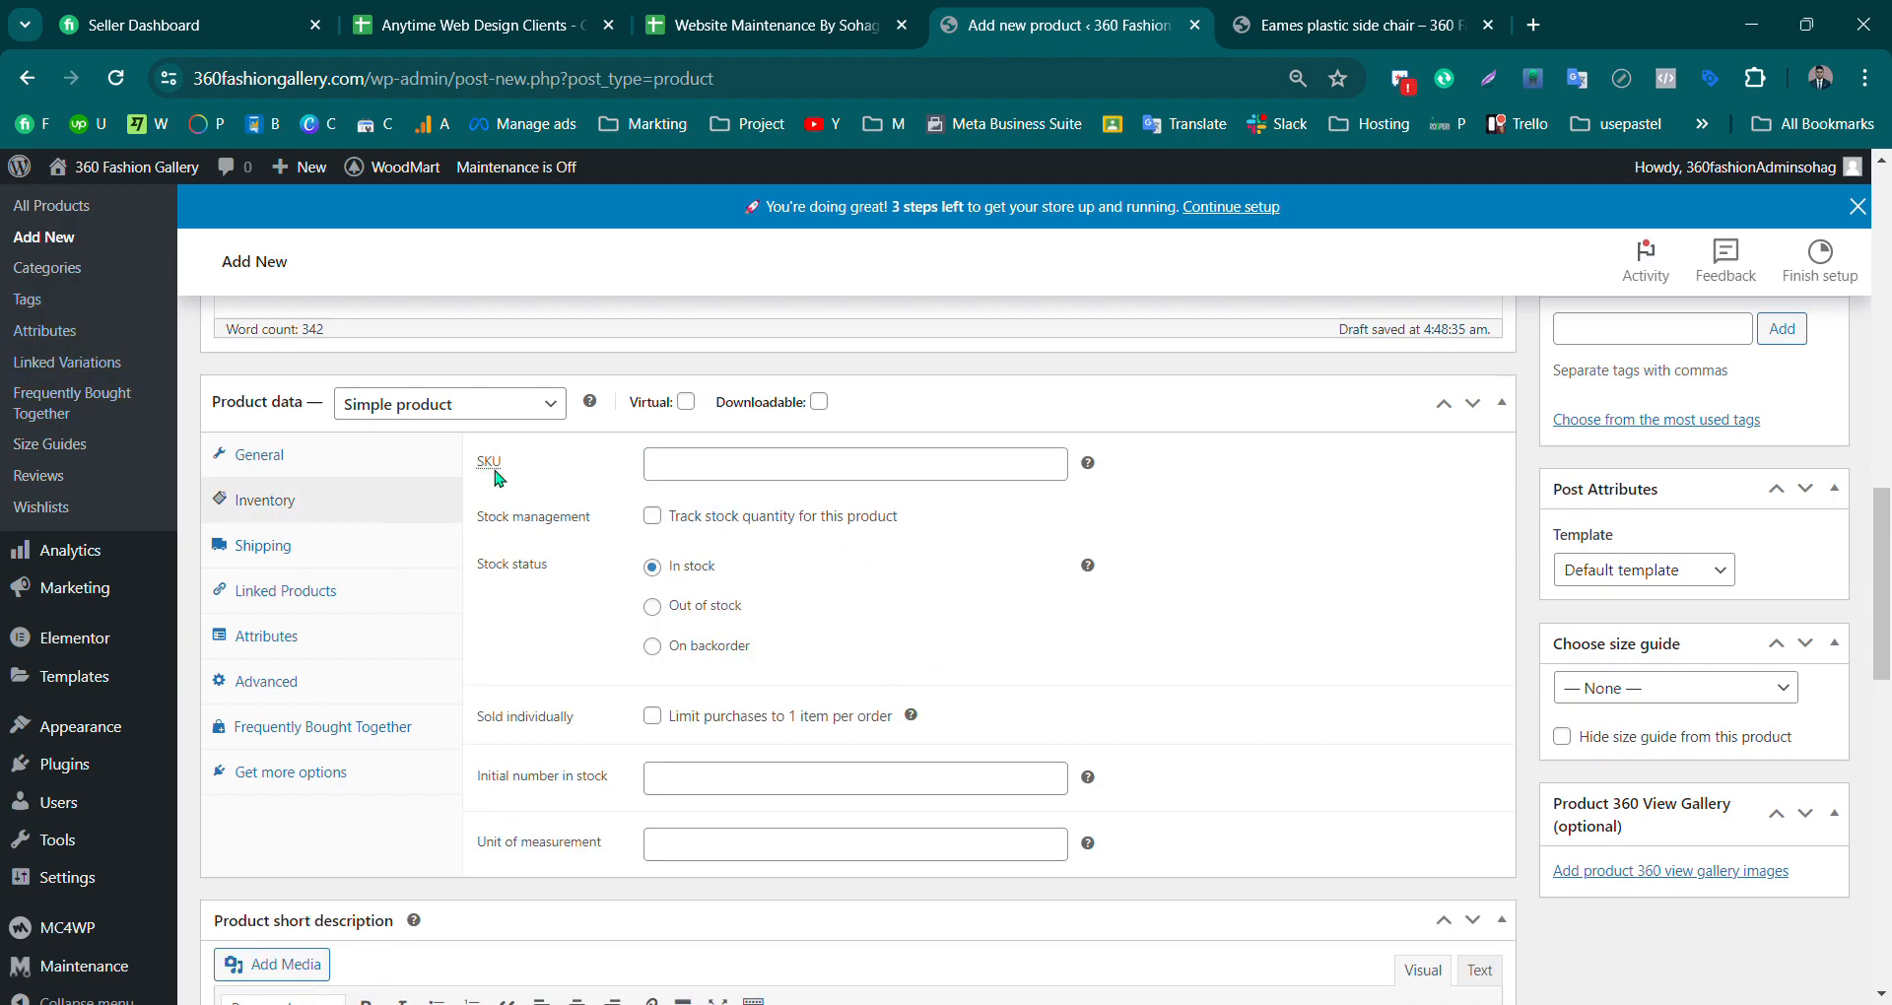
{"action": "left_click", "coordinate": [764, 483]}
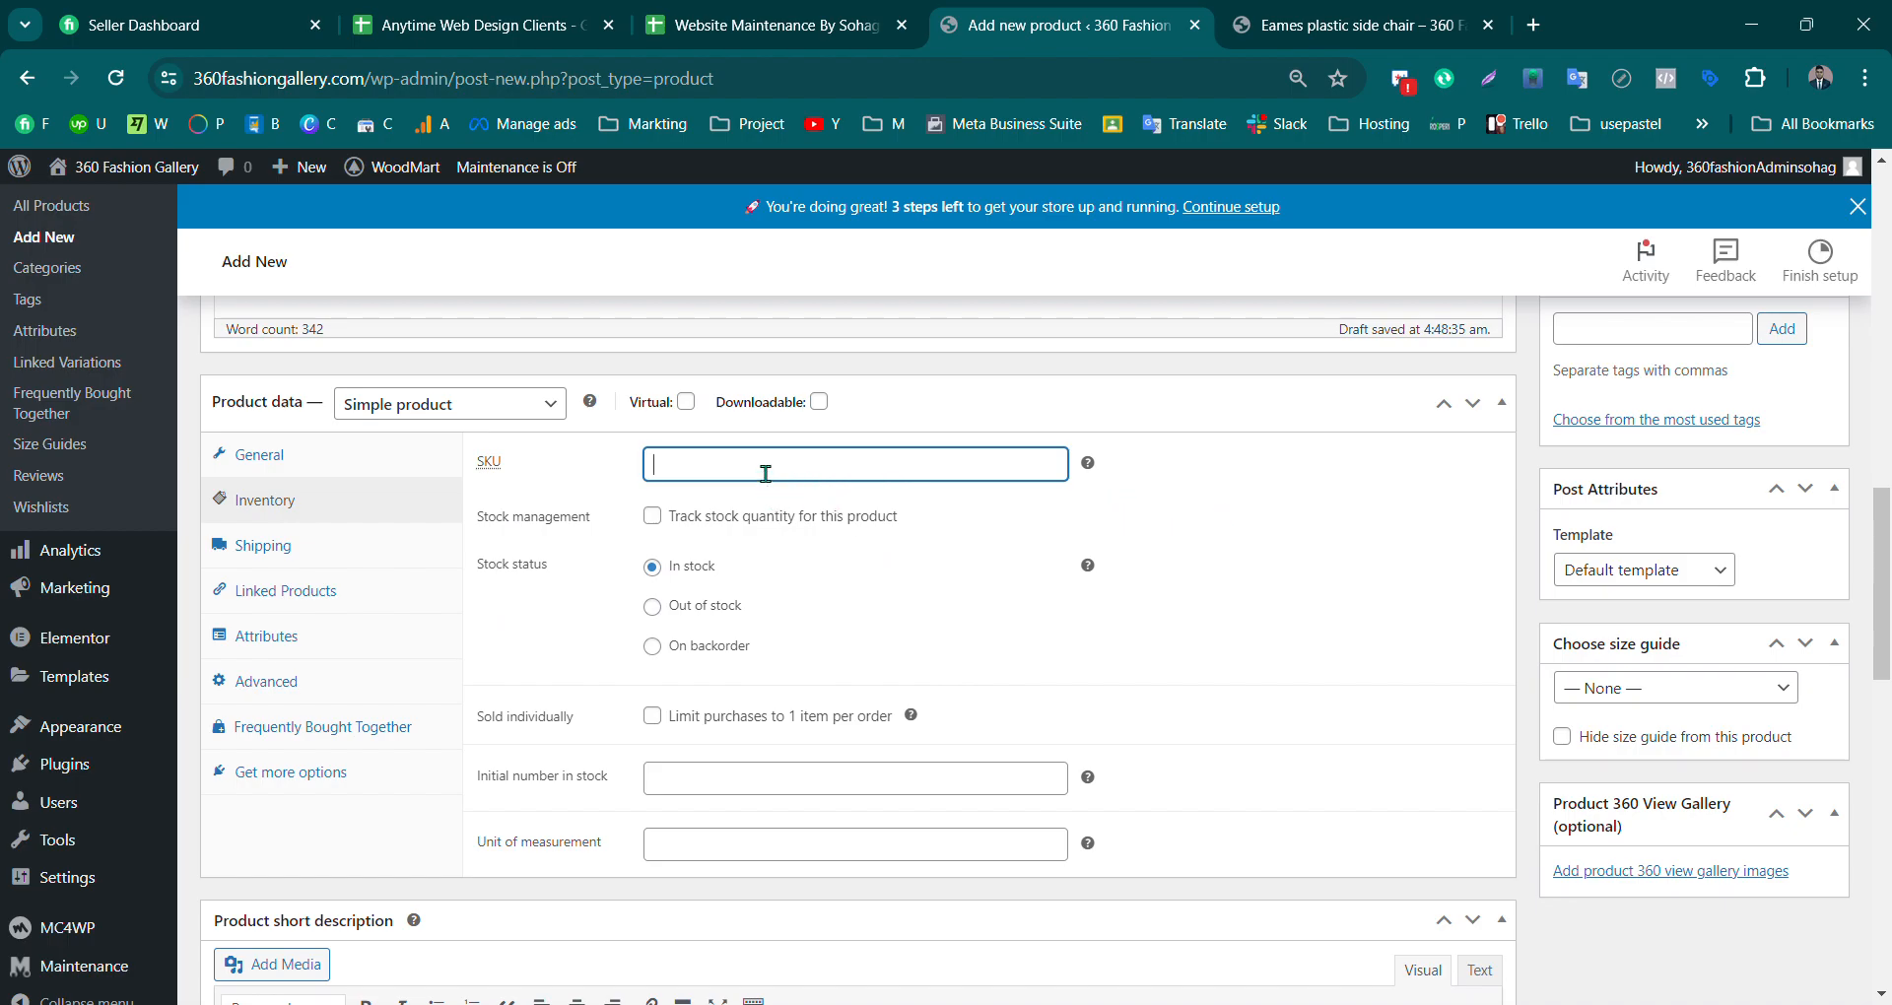
{"action": "scroll", "coordinate": [803, 581], "scroll_direction": "down", "scroll_amount": 3}
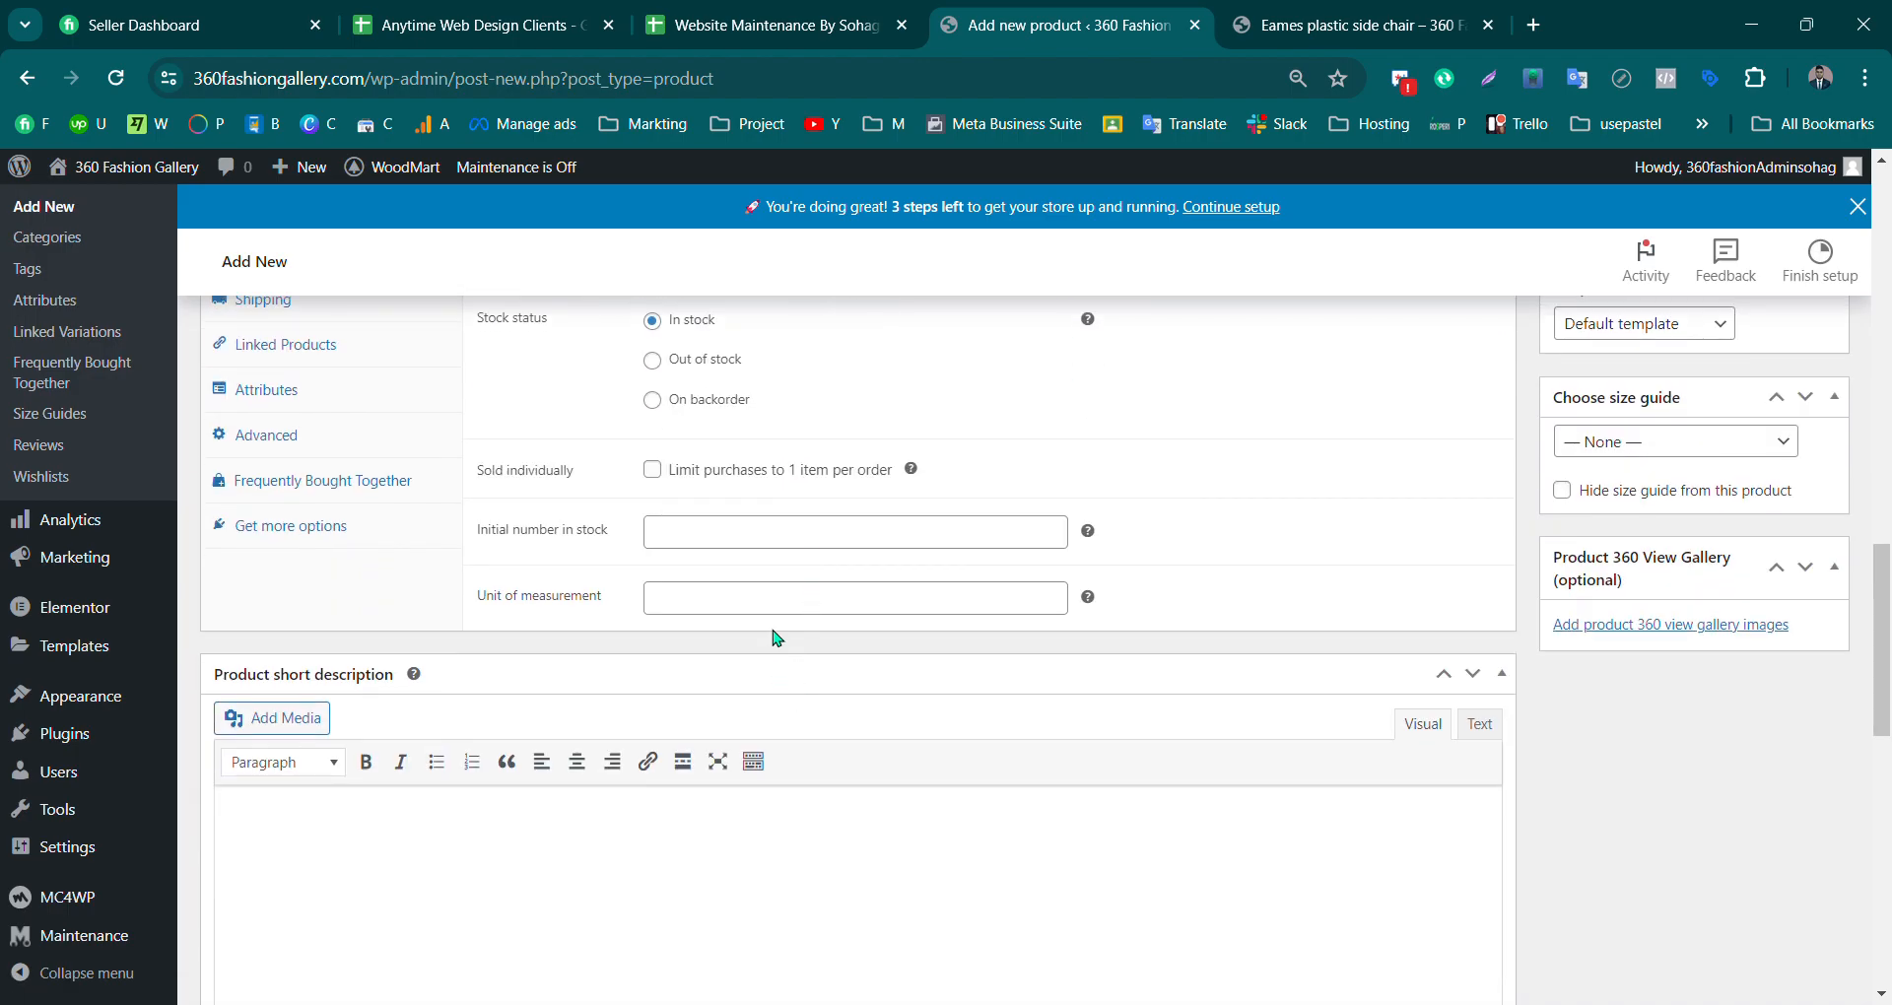
{"action": "scroll", "coordinate": [773, 631], "scroll_direction": "up", "scroll_amount": 1}
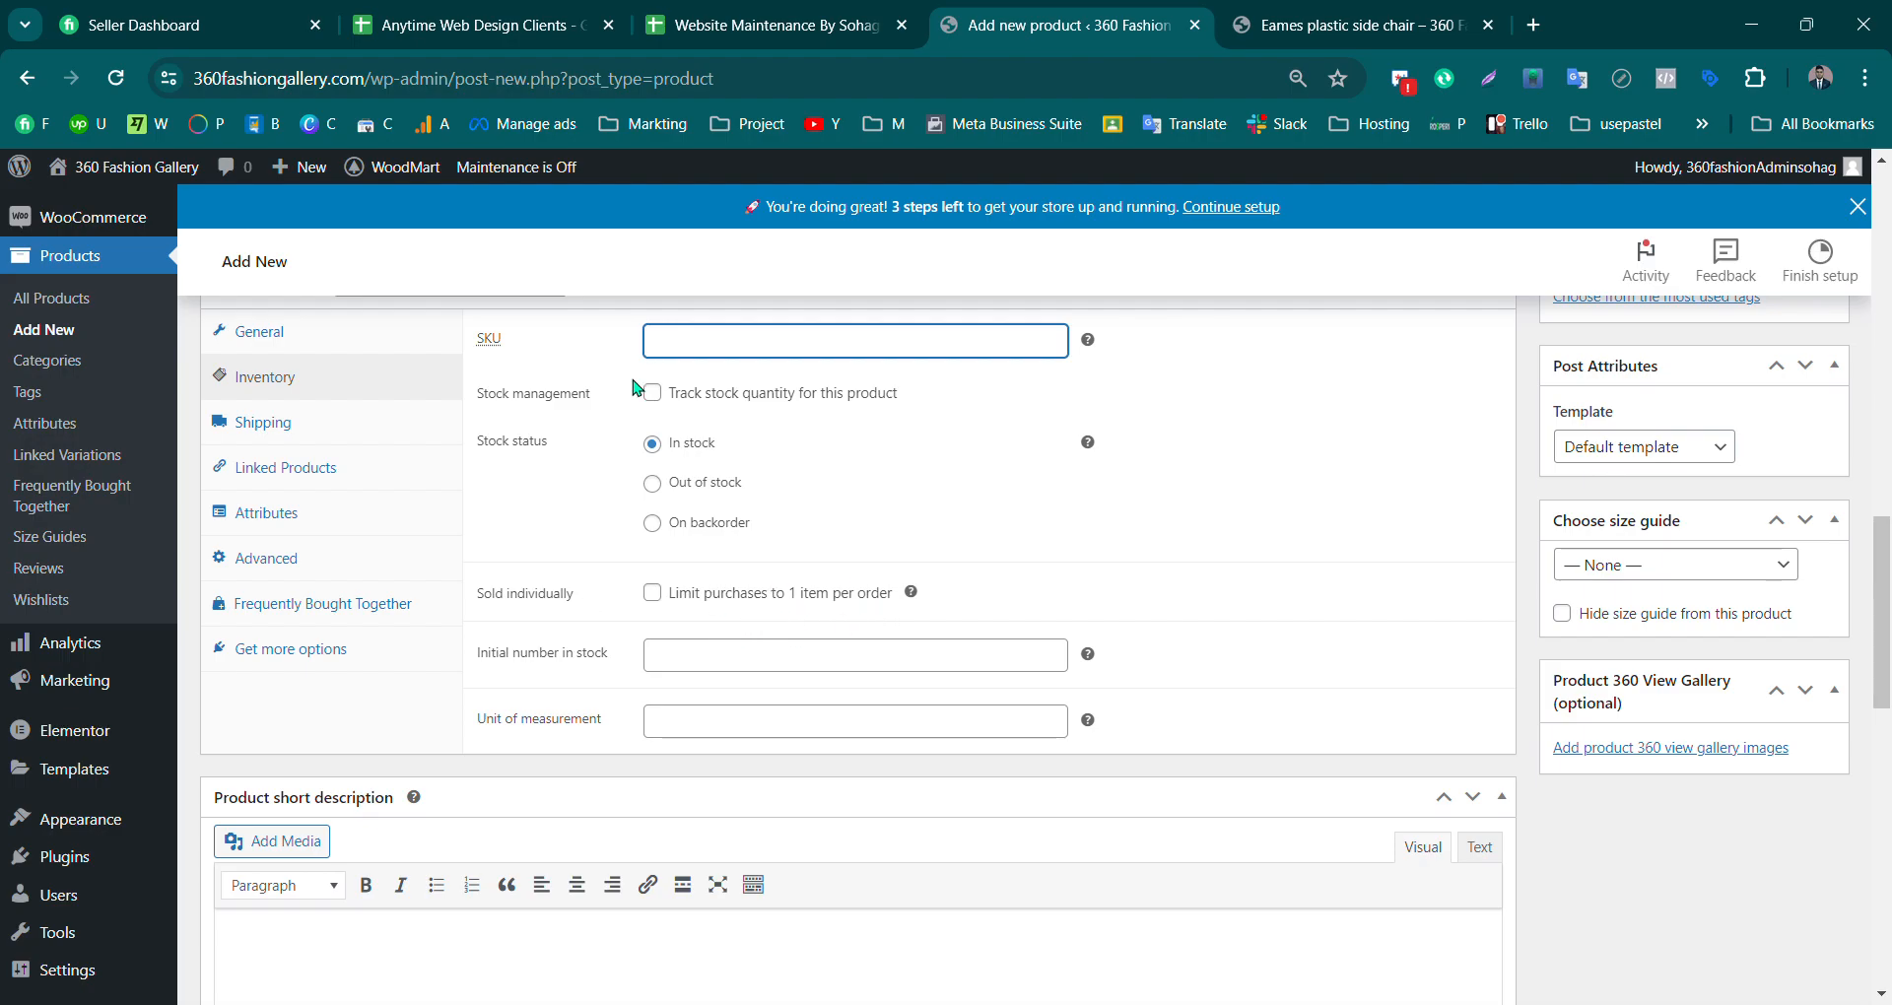
{"action": "scroll", "coordinate": [736, 554], "scroll_direction": "up", "scroll_amount": 1}
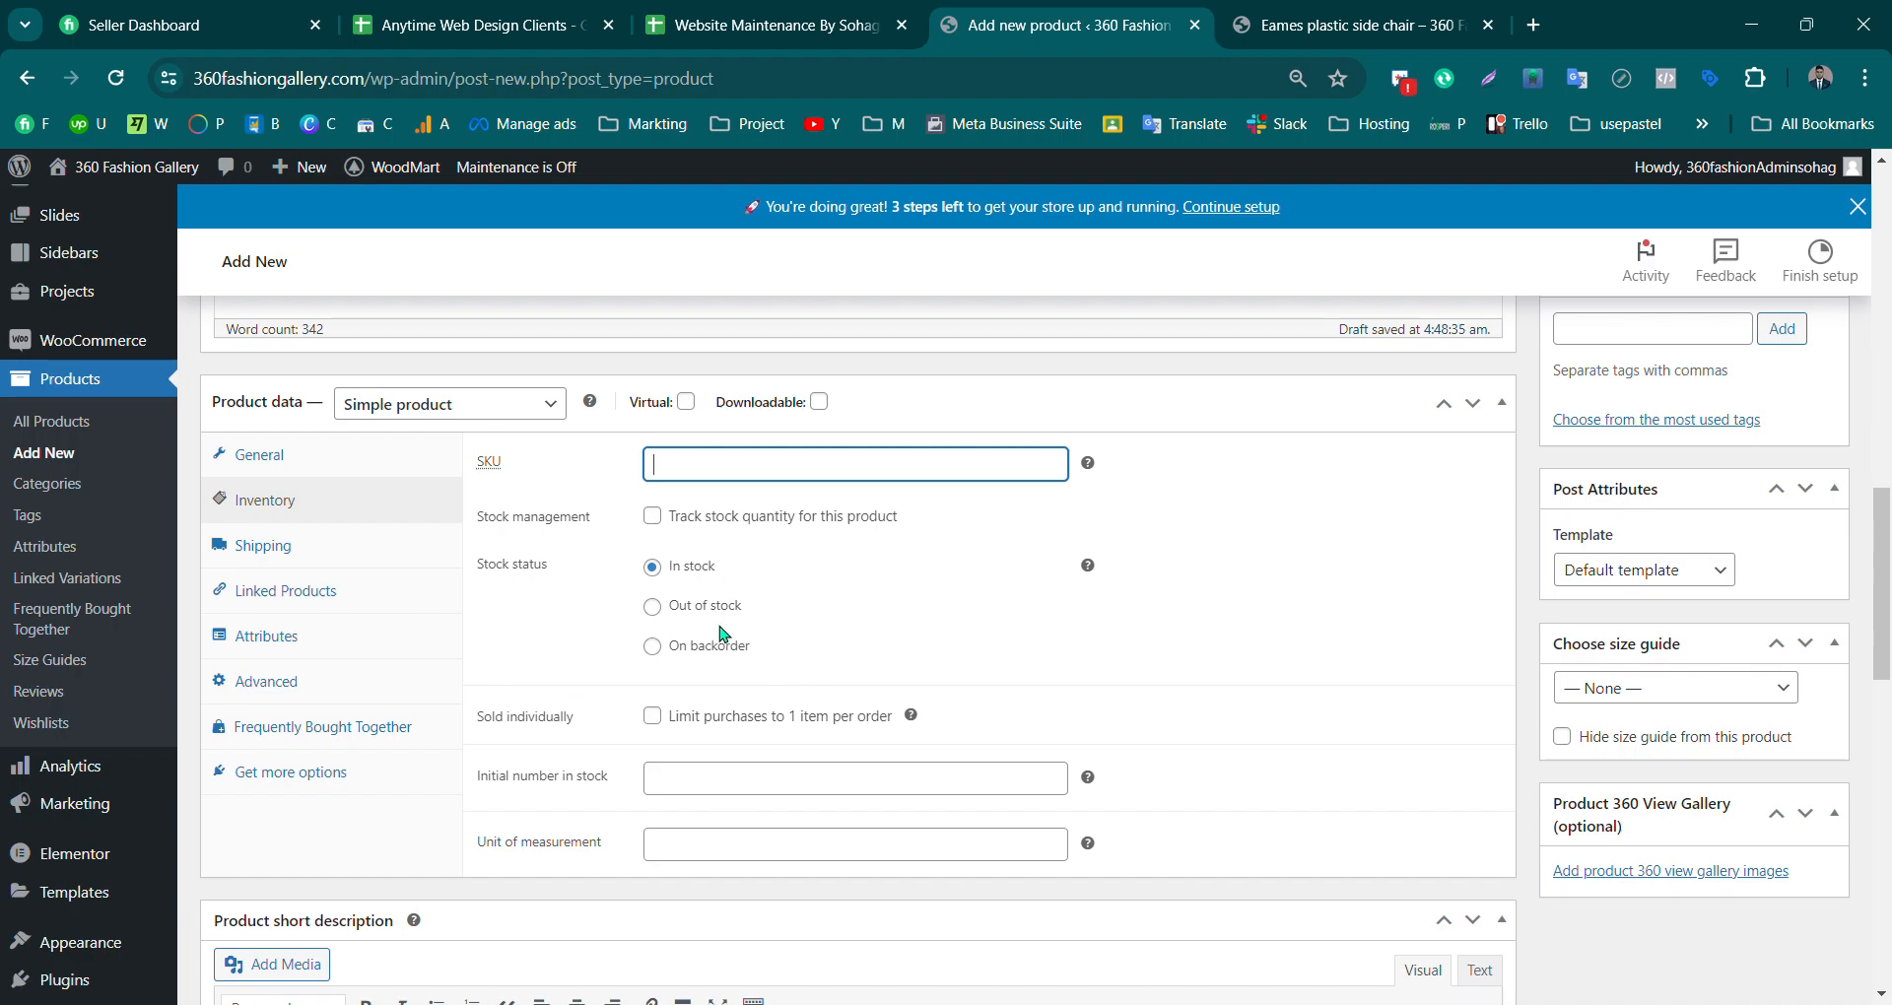
{"action": "left_click", "coordinate": [254, 544]}
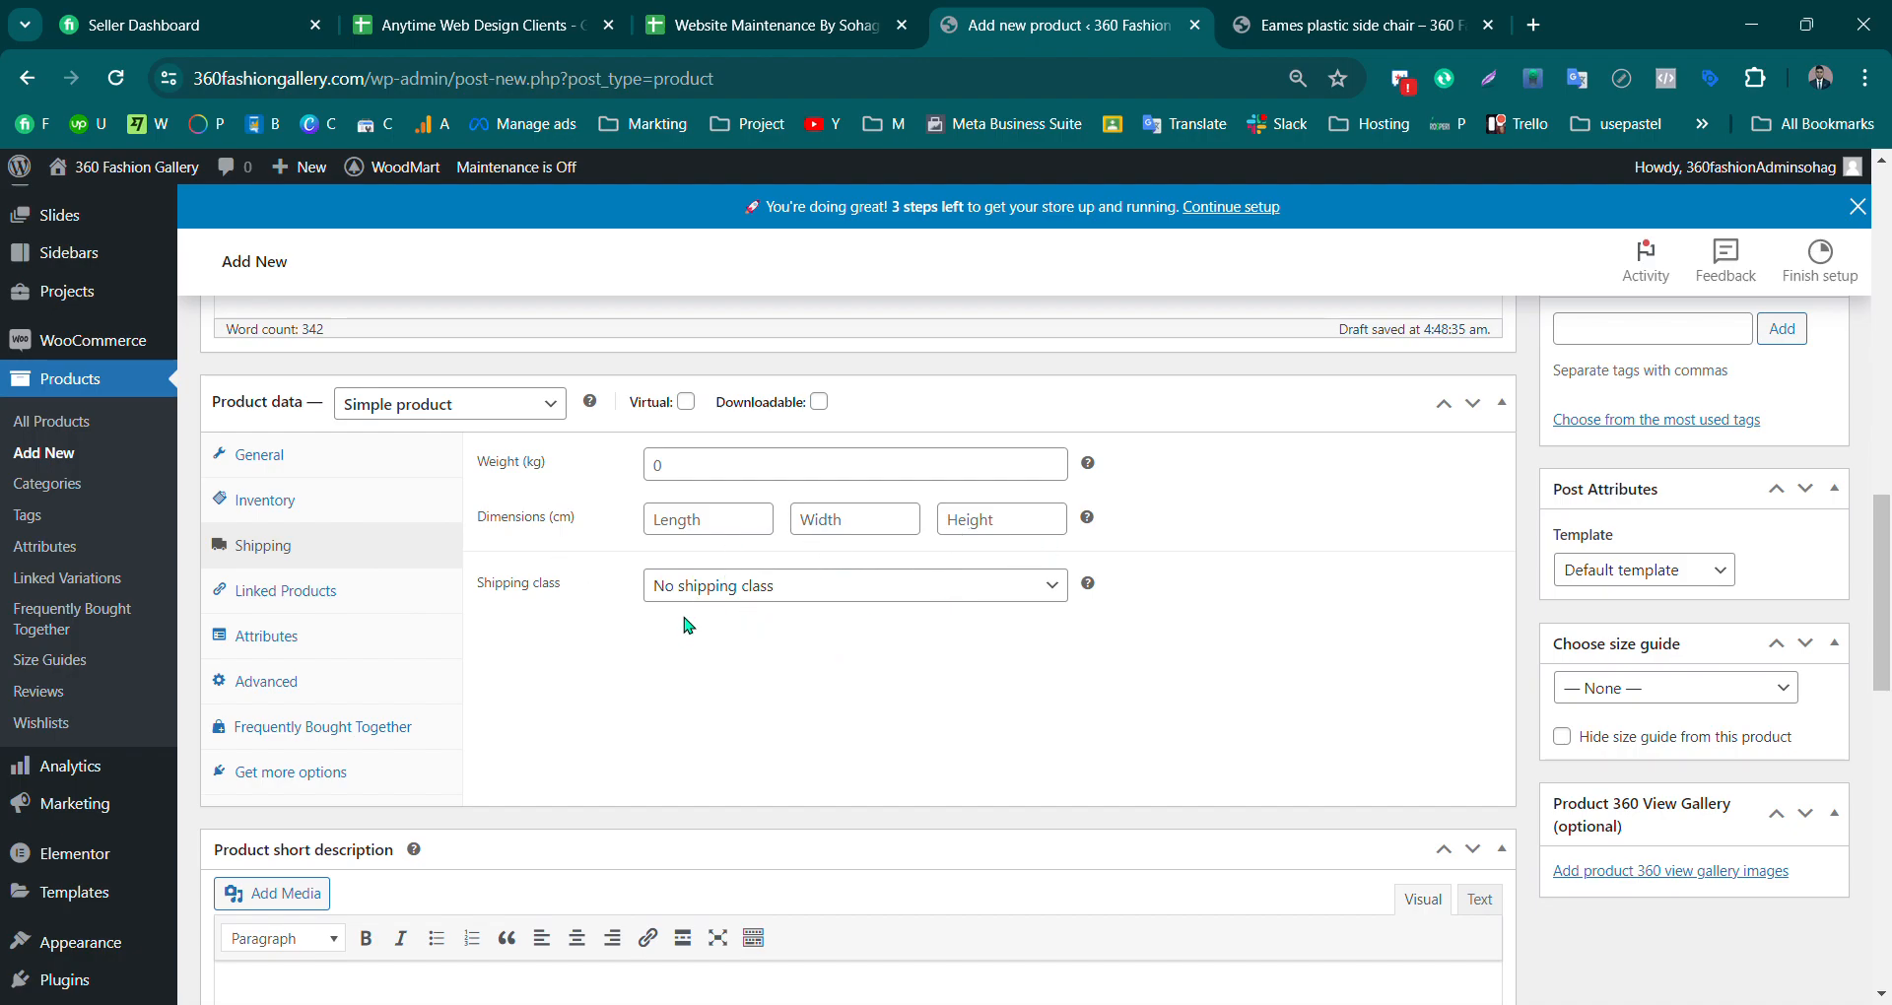
{"action": "left_click", "coordinate": [321, 591]}
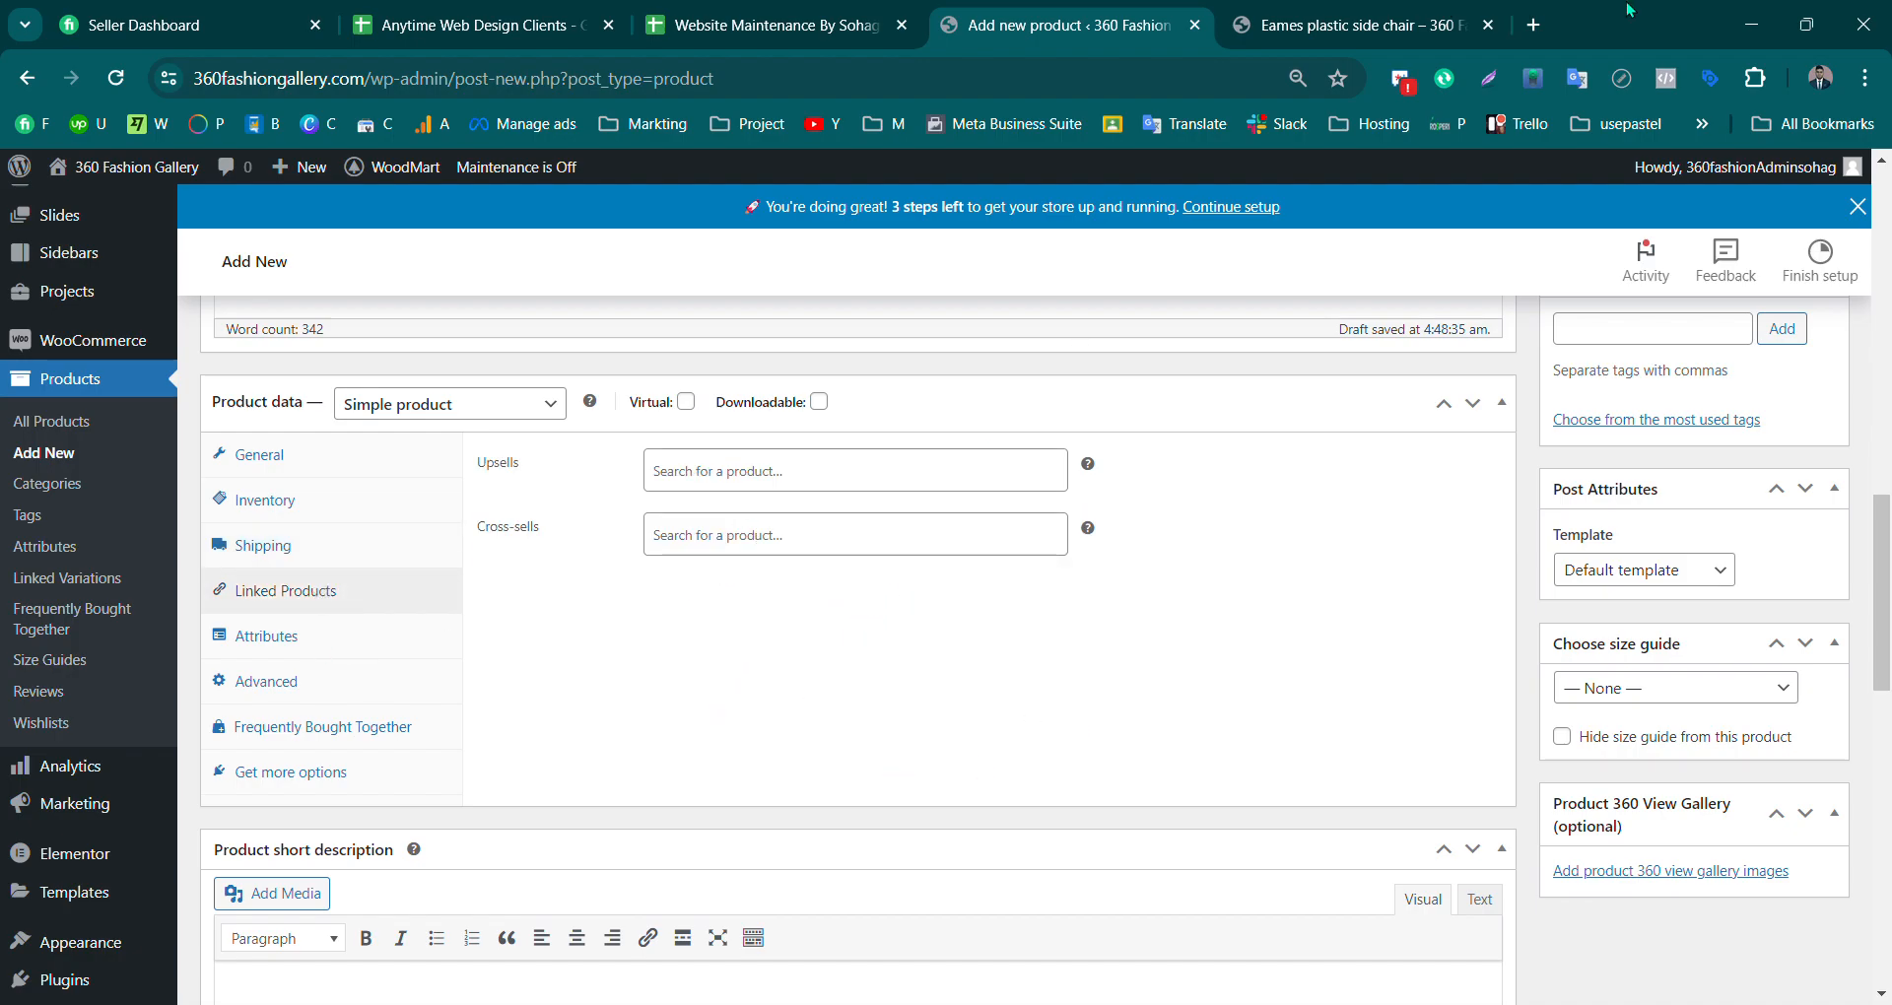
Step: Return to the Eames plastic side chair's store page and examine its related products section
{"action": "left_click", "coordinate": [1360, 25]}
{"action": "scroll", "coordinate": [1724, 335], "scroll_direction": "down", "scroll_amount": 3}
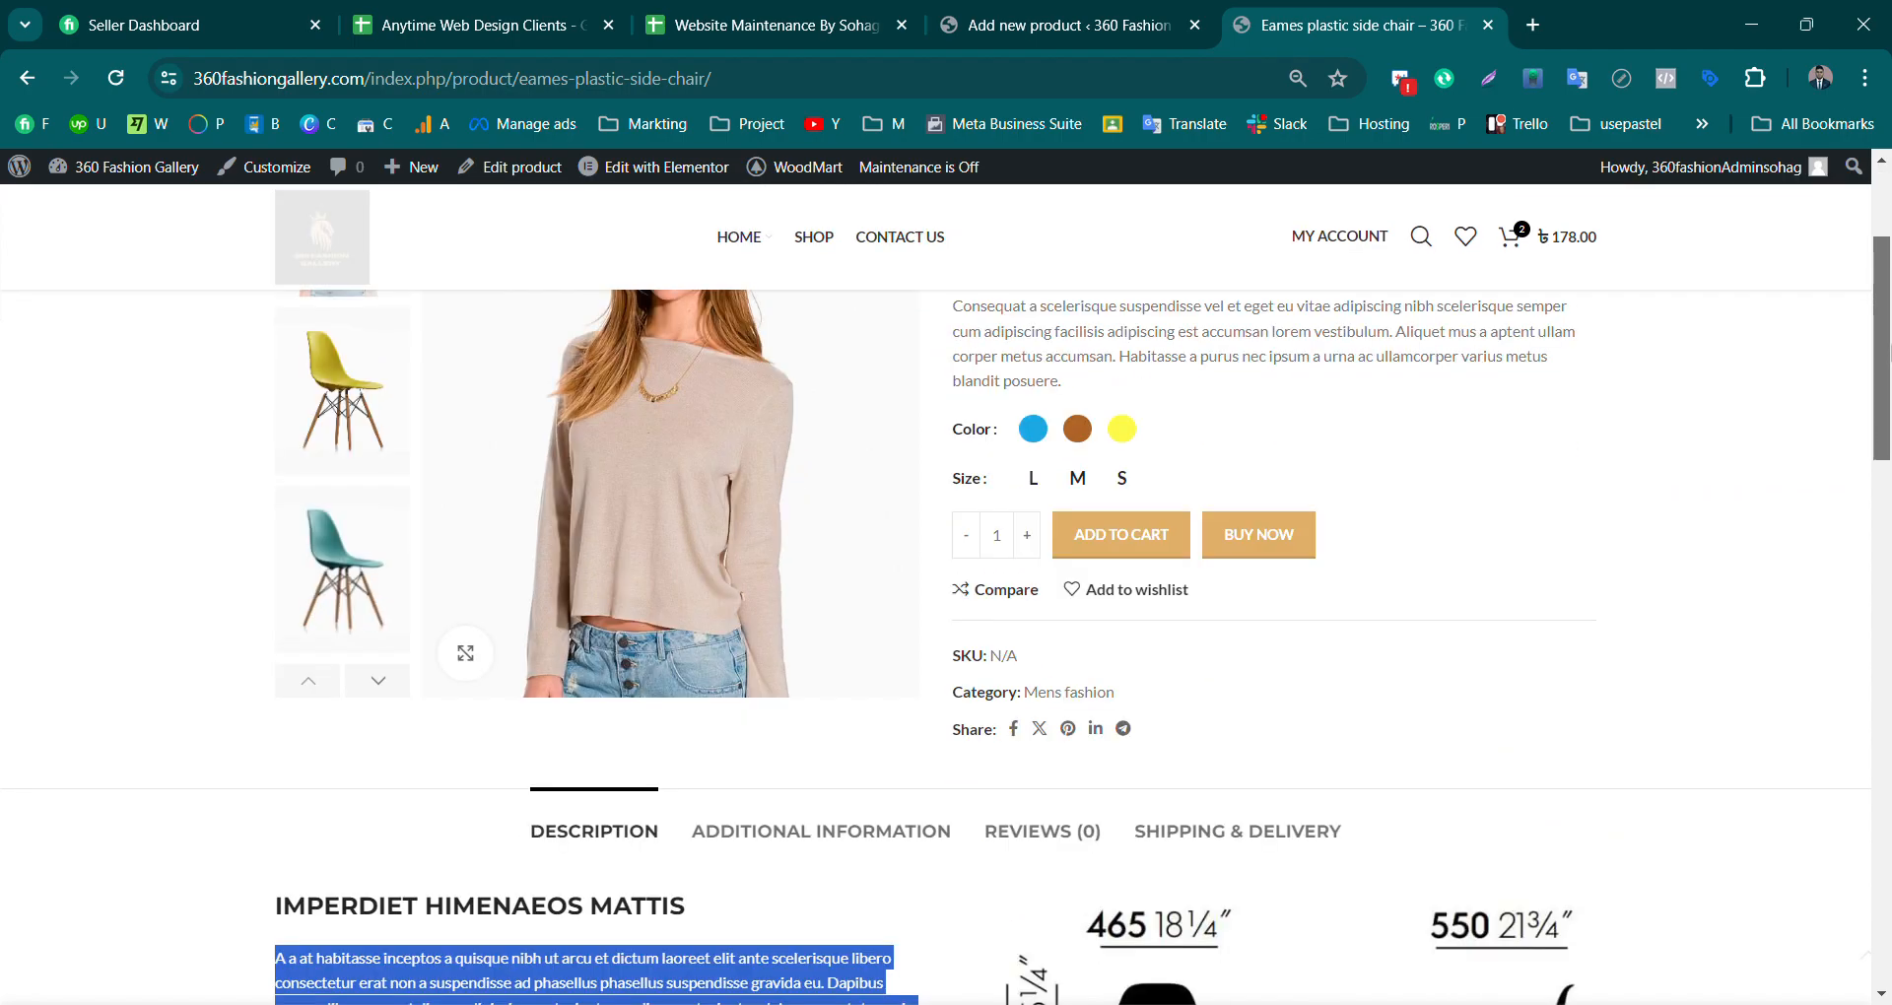
{"action": "scroll", "coordinate": [945, 591], "scroll_direction": "down", "scroll_amount": 10}
{"action": "scroll", "coordinate": [946, 591], "scroll_direction": "up", "scroll_amount": 3}
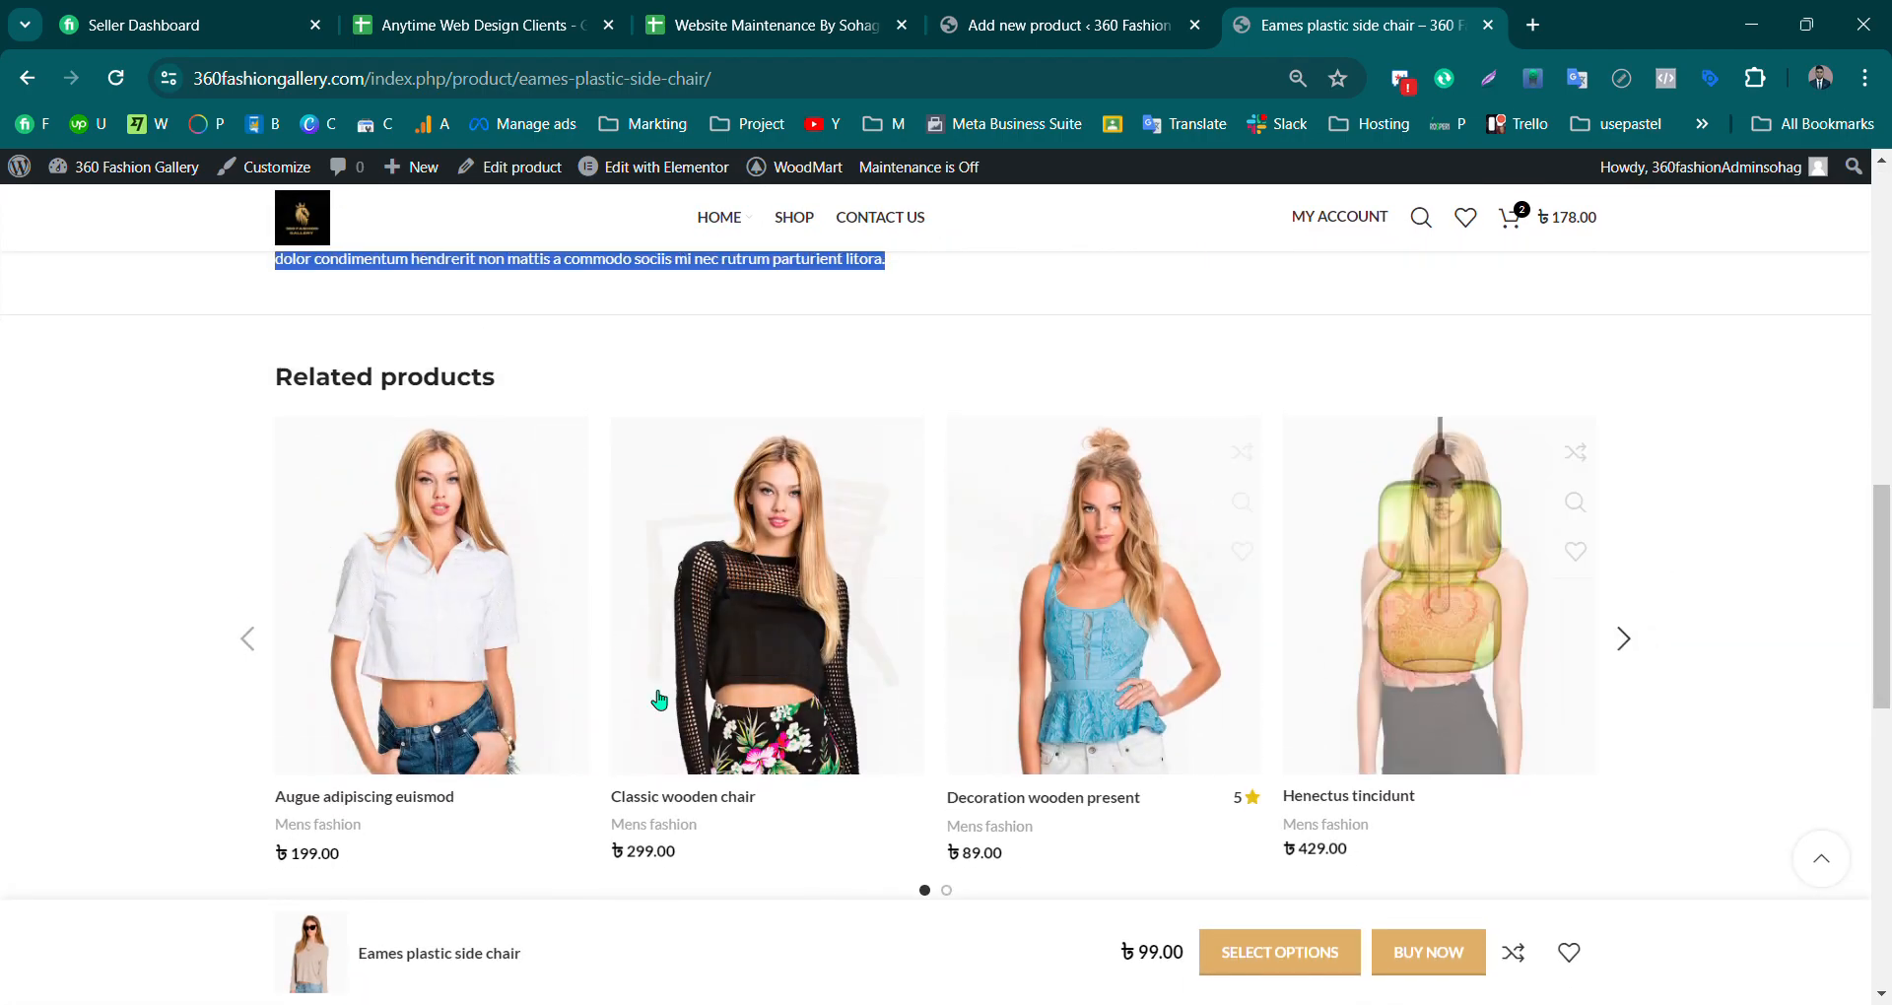
{"action": "mouse_move", "coordinate": [1883, 620]}
{"action": "left_mouse_down"}
{"action": "mouse_move", "coordinate": [1887, 793]}
{"action": "mouse_move", "coordinate": [1887, 611]}
{"action": "left_mouse_up"}
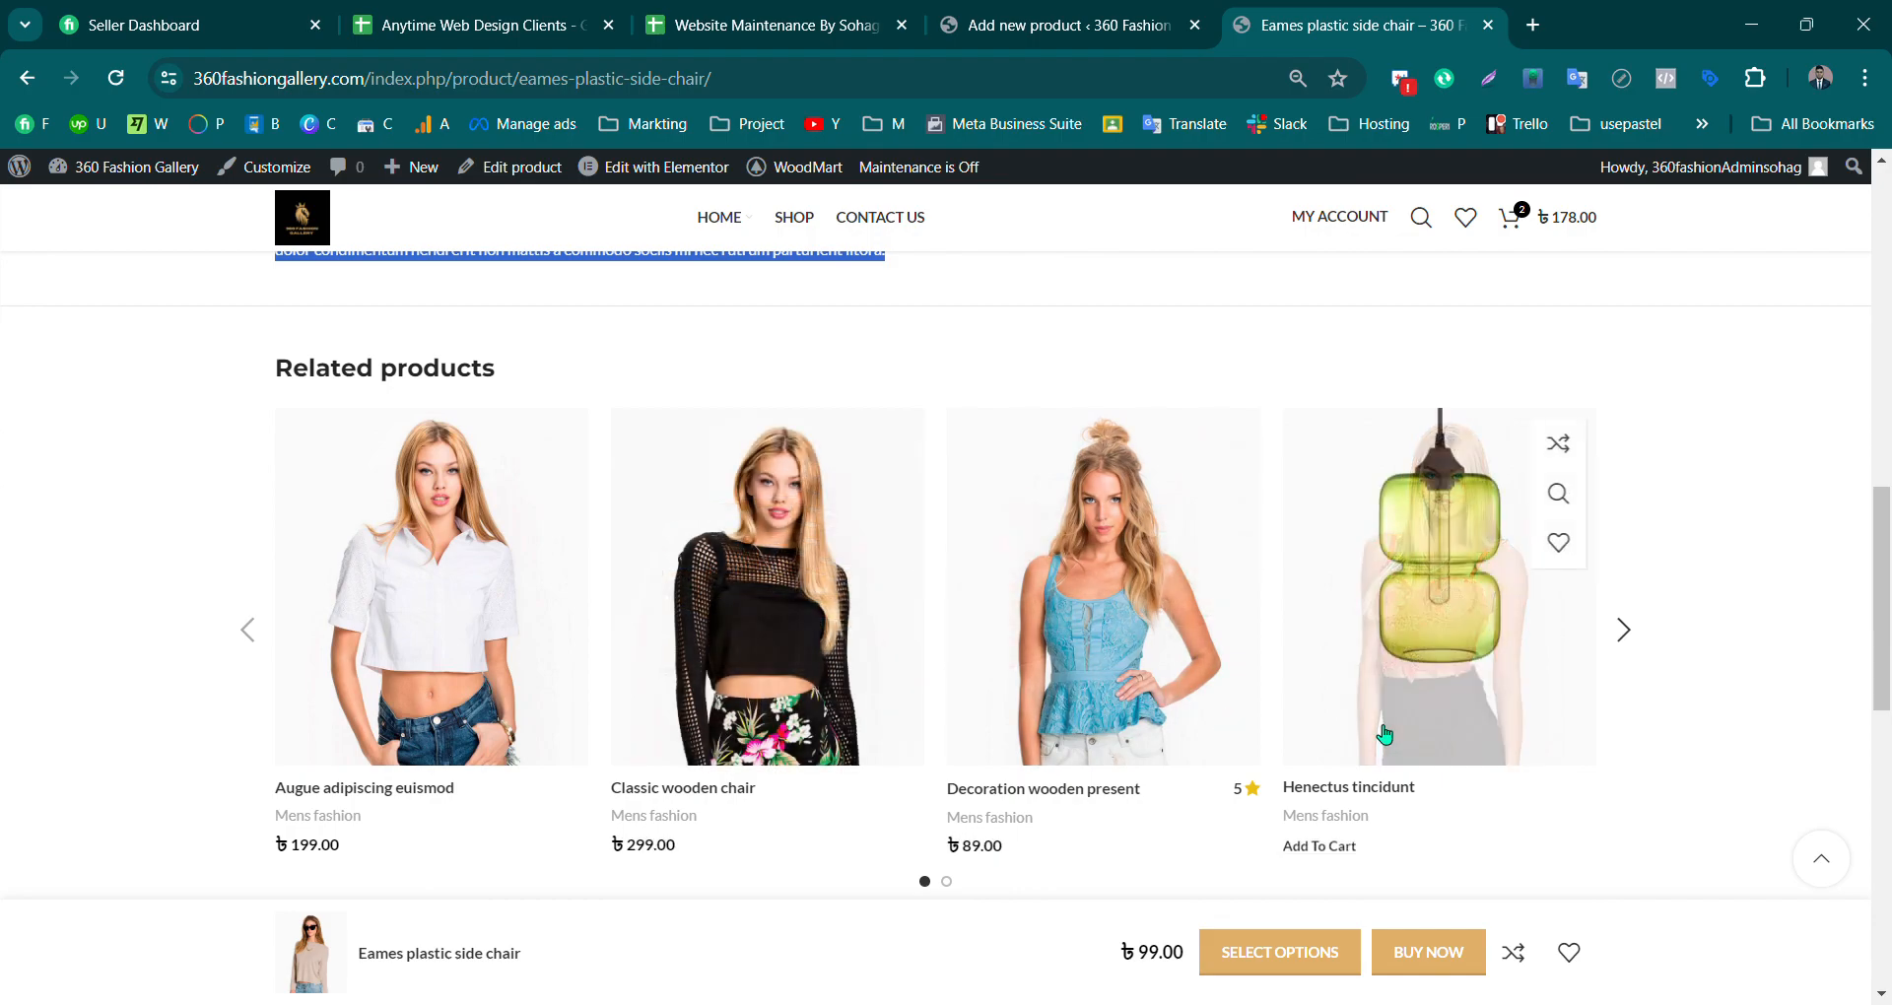
{"action": "mouse_move", "coordinate": [1882, 623]}
{"action": "left_mouse_down"}
{"action": "mouse_move", "coordinate": [1888, 531]}
{"action": "mouse_move", "coordinate": [1888, 677]}
{"action": "mouse_move", "coordinate": [1884, 568]}
{"action": "mouse_move", "coordinate": [1882, 655]}
{"action": "left_mouse_up"}
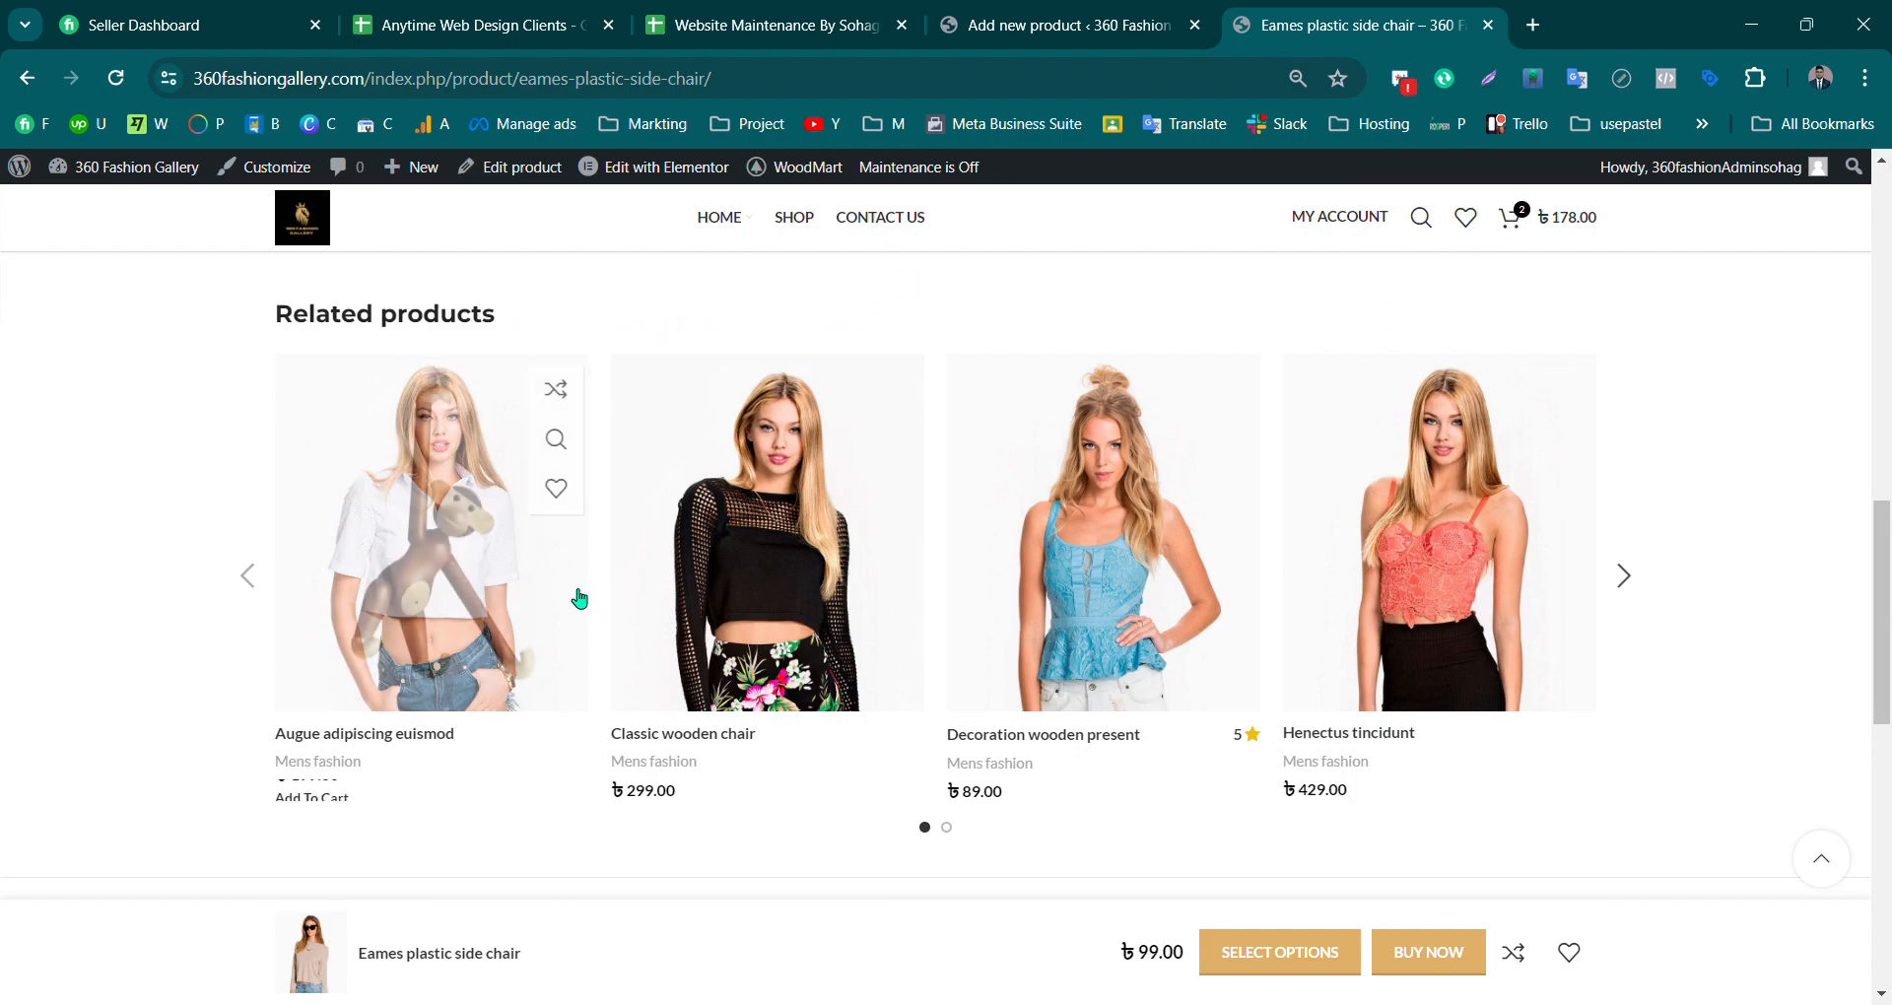
Step: Return to the new product's editor and open its upsells product search
{"action": "left_click_drag", "start_coordinate": [1881, 641], "coordinate": [1881, 296]}
{"action": "left_click", "coordinate": [1054, 25]}
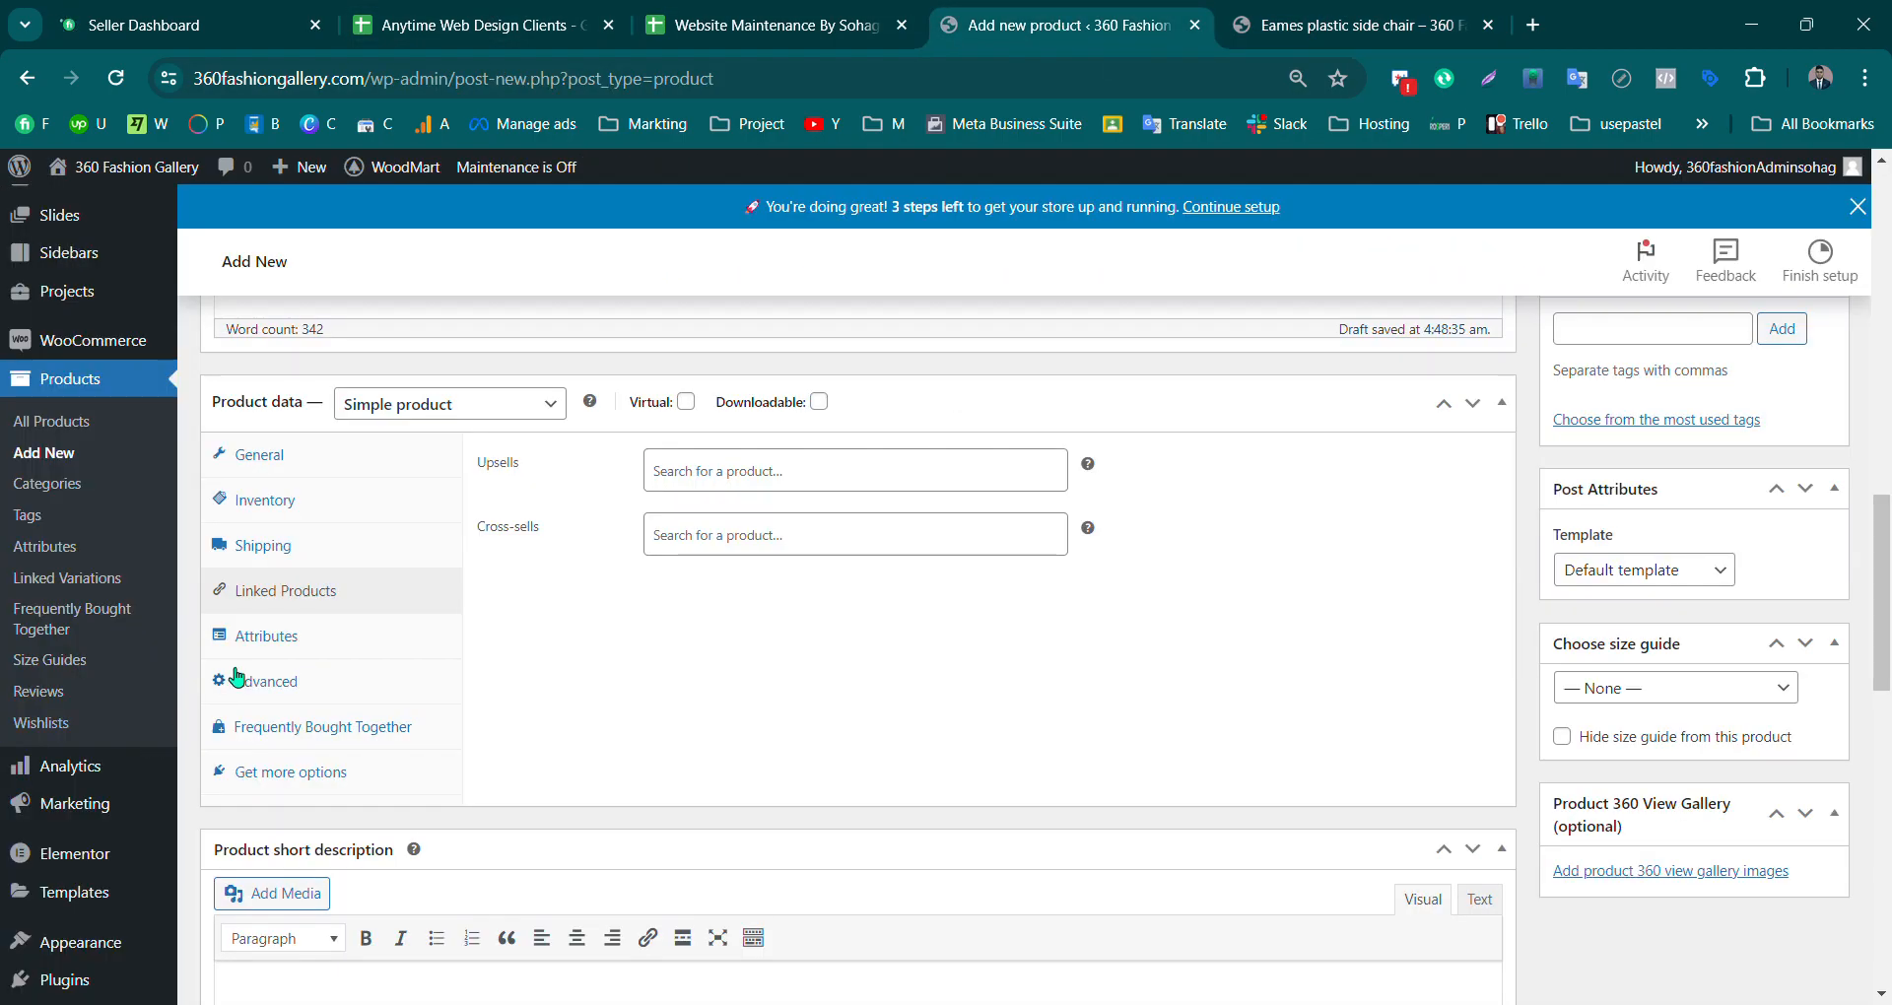
{"action": "left_click", "coordinate": [718, 488]}
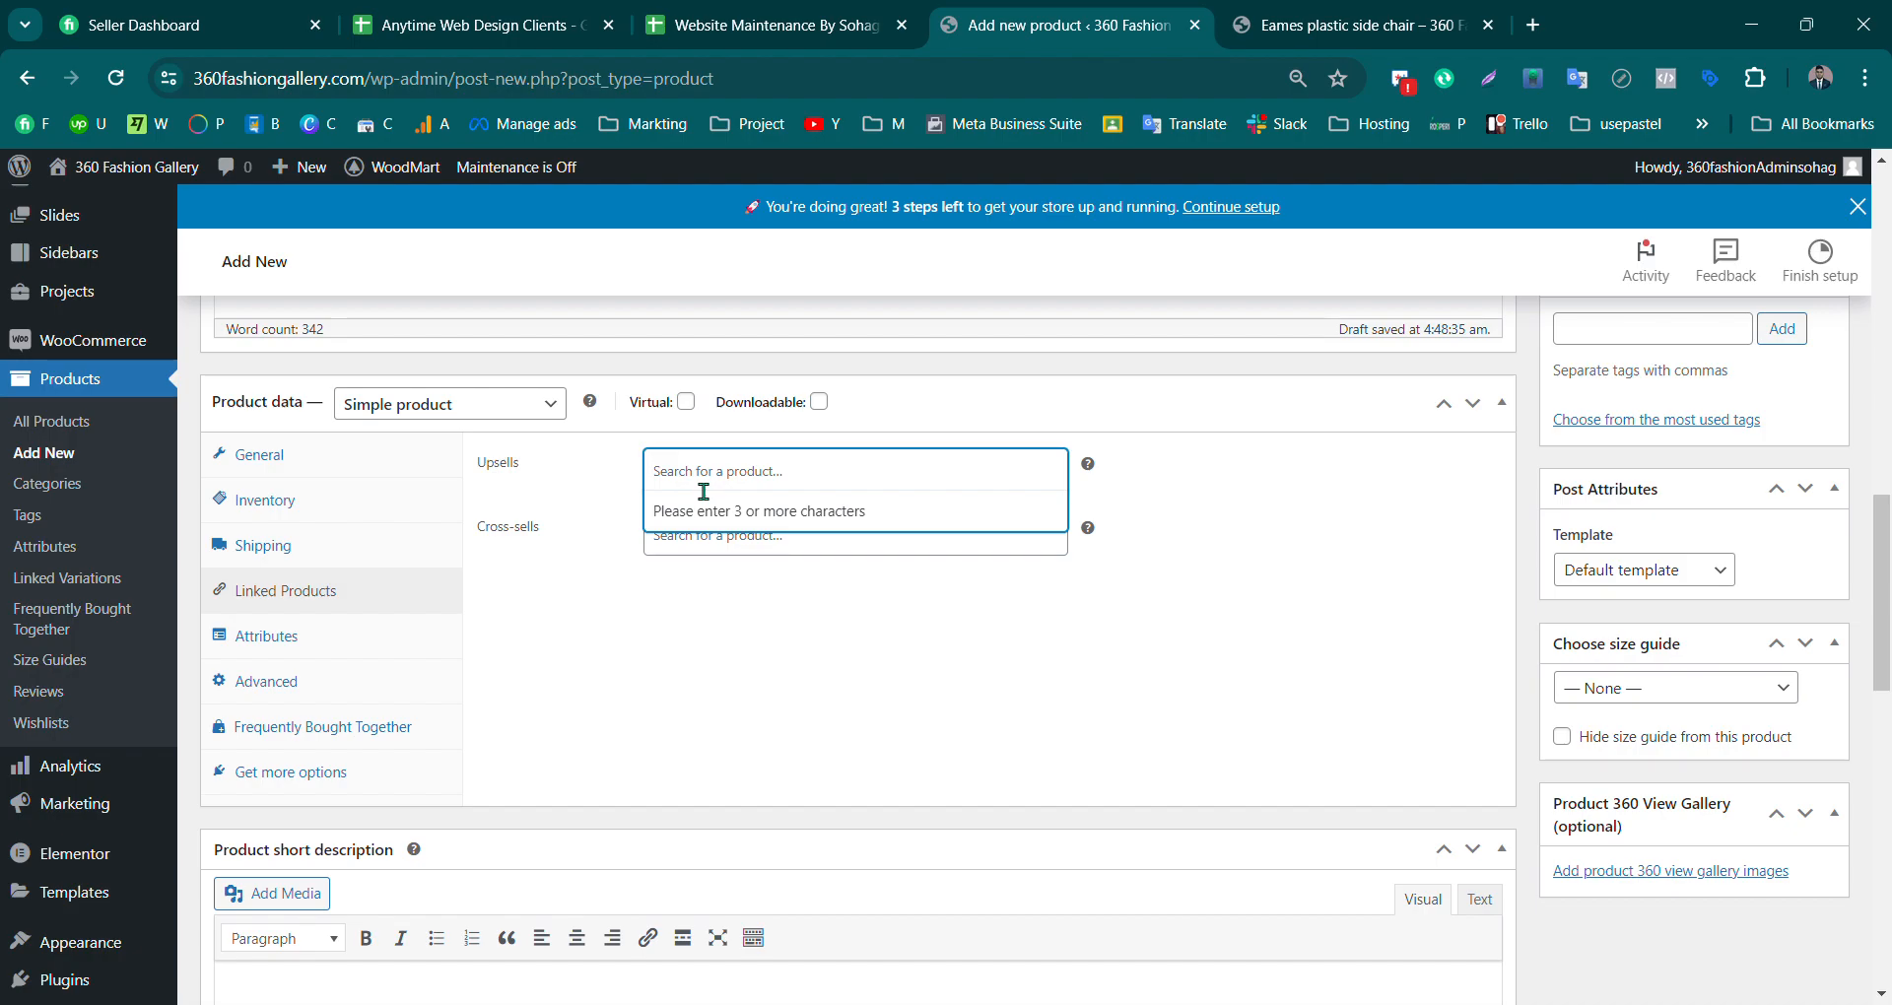
Step: Add the existing Color attribute to the new product and include all of its values
{"action": "left_click", "coordinate": [321, 635]}
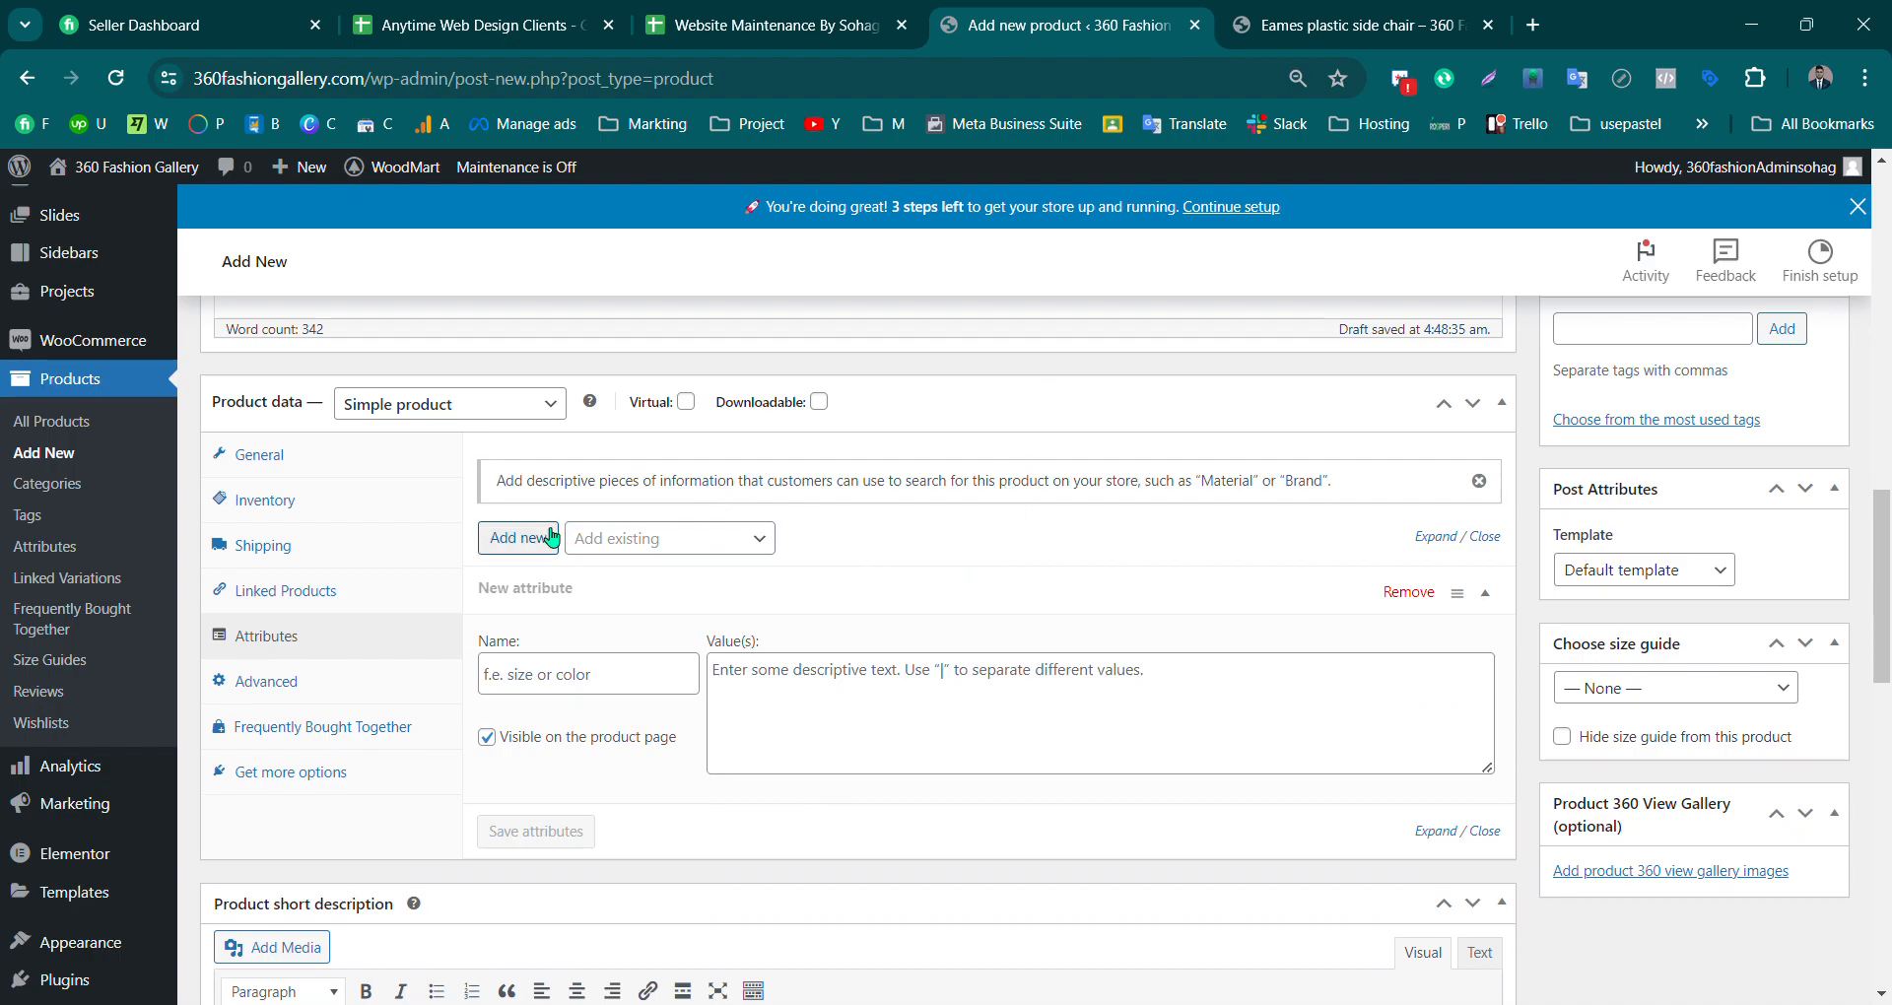
{"action": "left_click", "coordinate": [903, 727]}
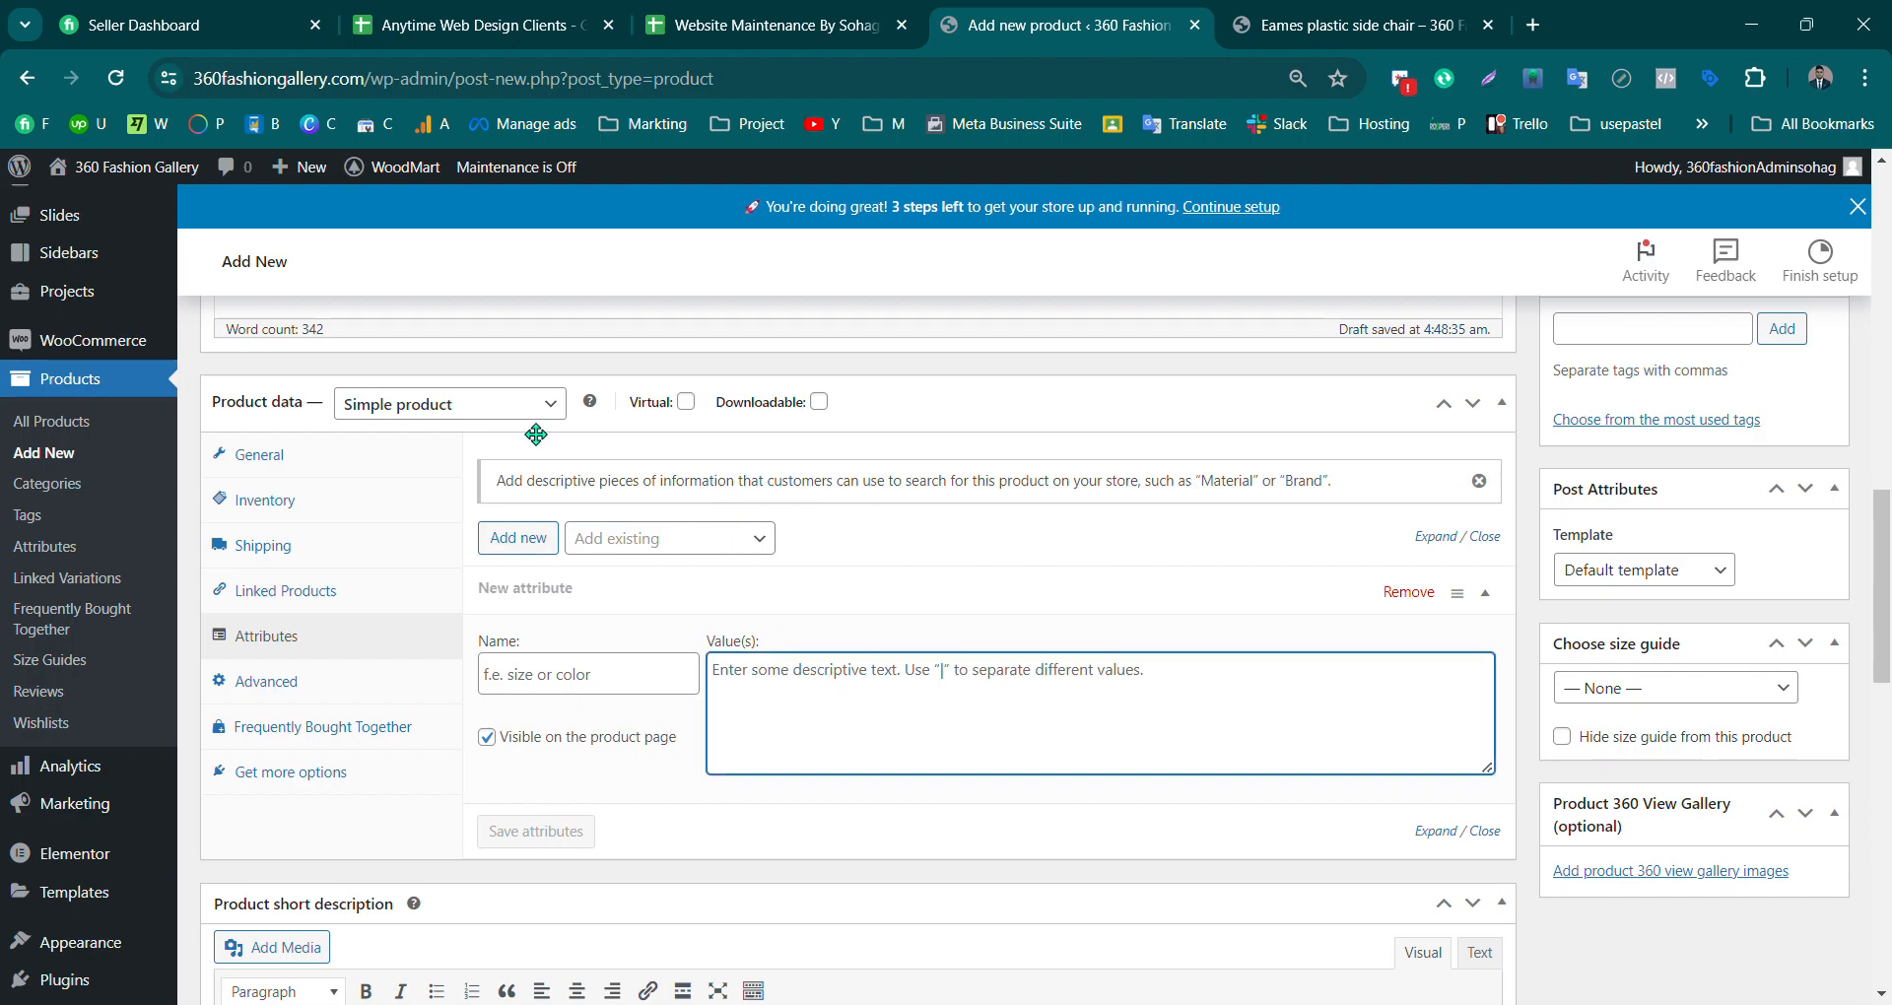
{"action": "left_click", "coordinate": [666, 552]}
{"action": "left_click", "coordinate": [664, 544]}
{"action": "left_click", "coordinate": [664, 544]}
{"action": "left_click", "coordinate": [635, 629]}
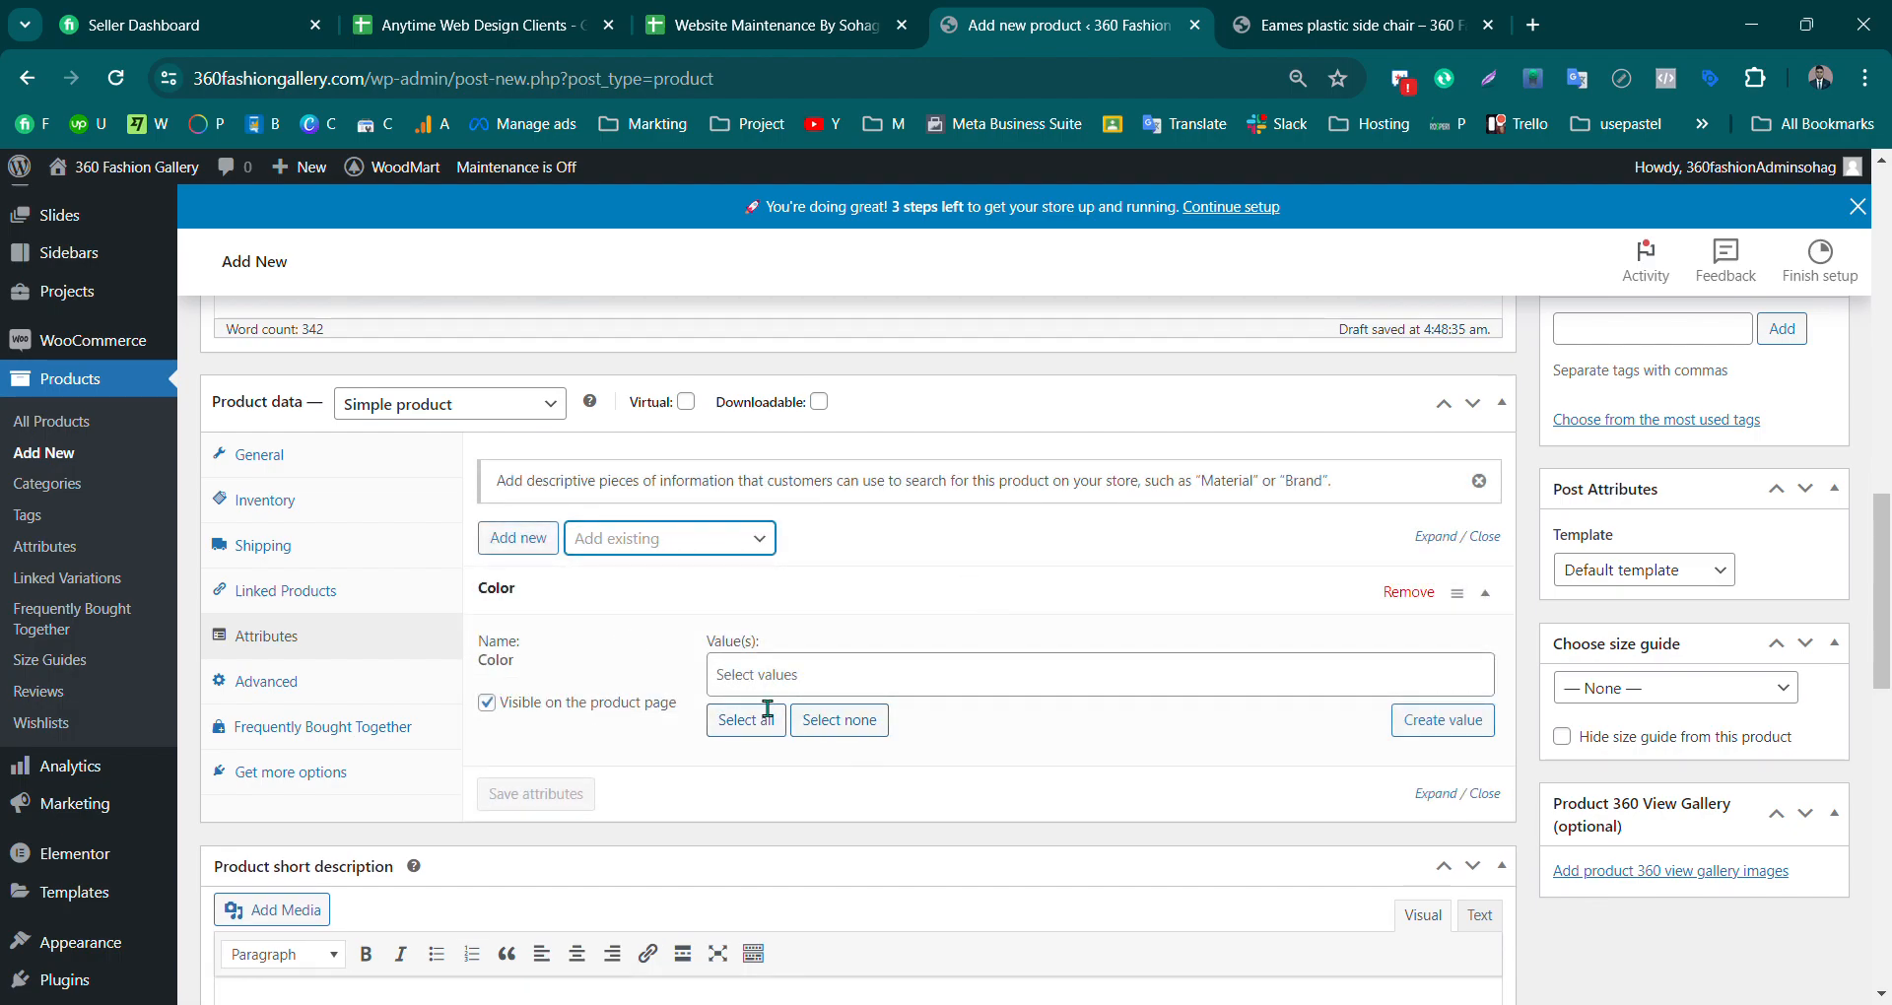
{"action": "left_click", "coordinate": [757, 720]}
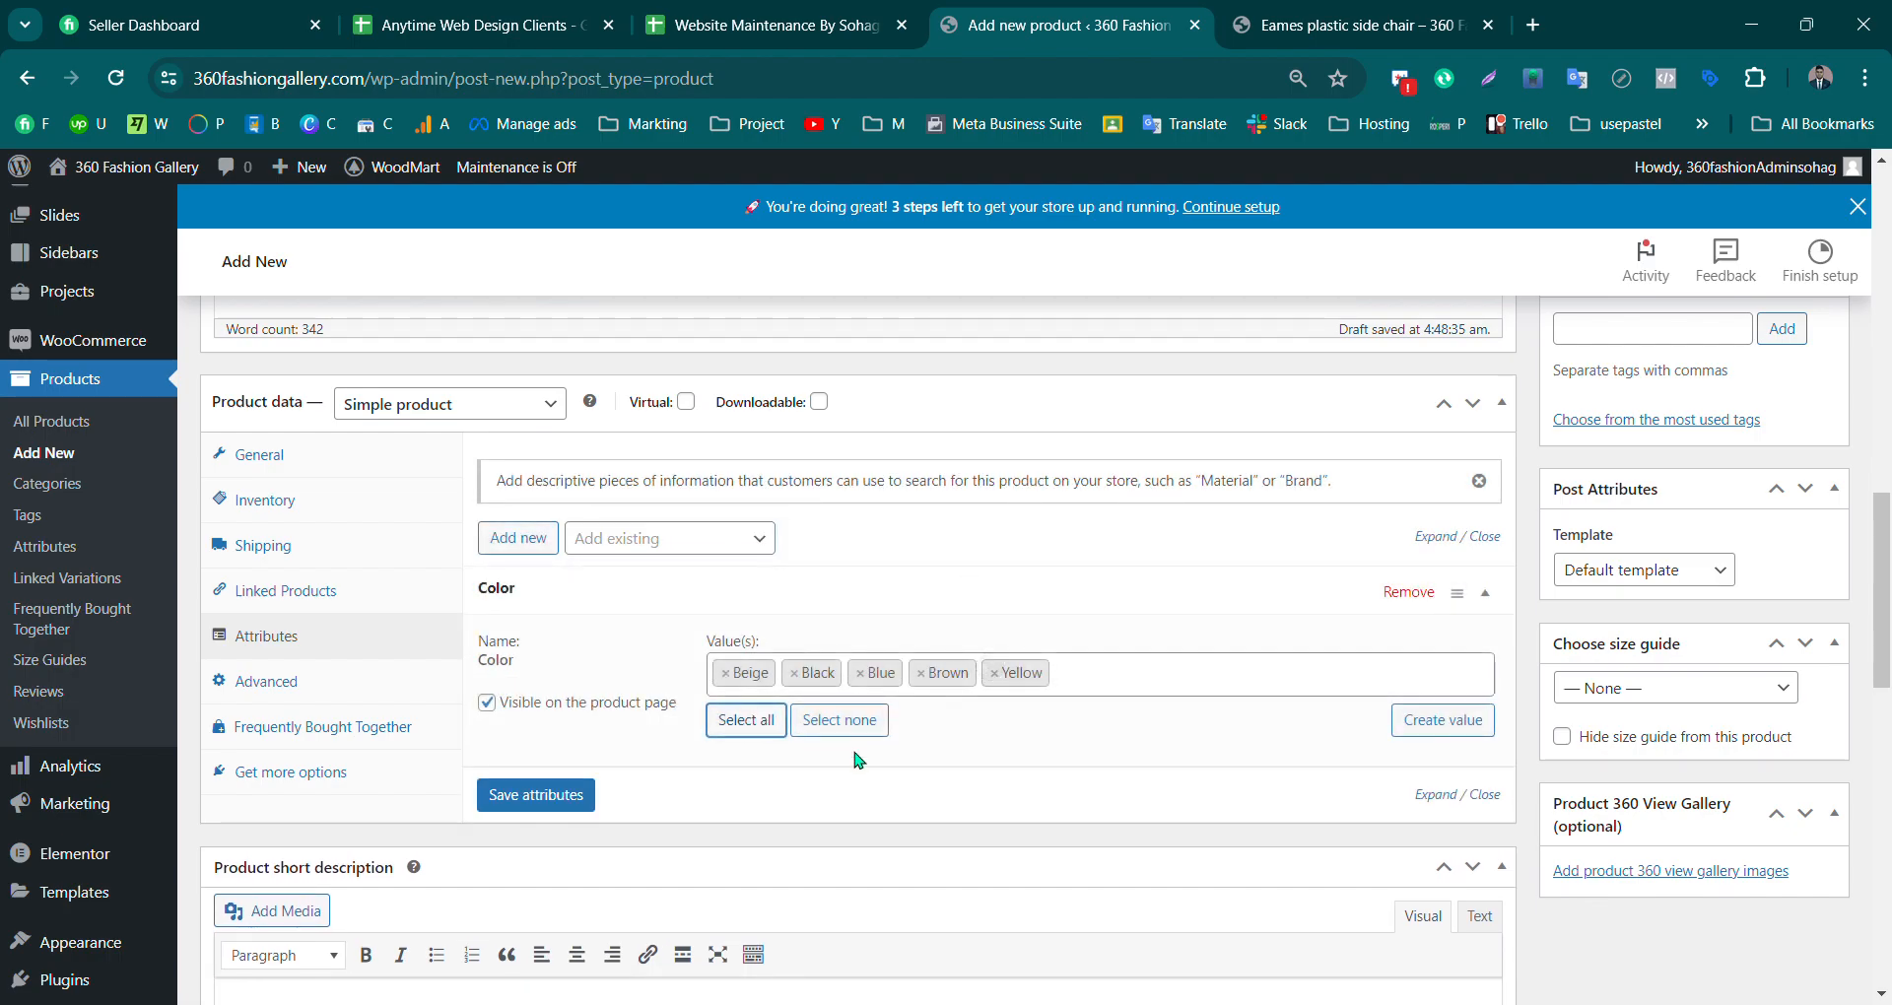
Step: Remove Beige, Black, Blue and Brown from the Color attribute, keeping only Yellow
{"action": "left_click", "coordinate": [860, 674]}
{"action": "left_click", "coordinate": [862, 674]}
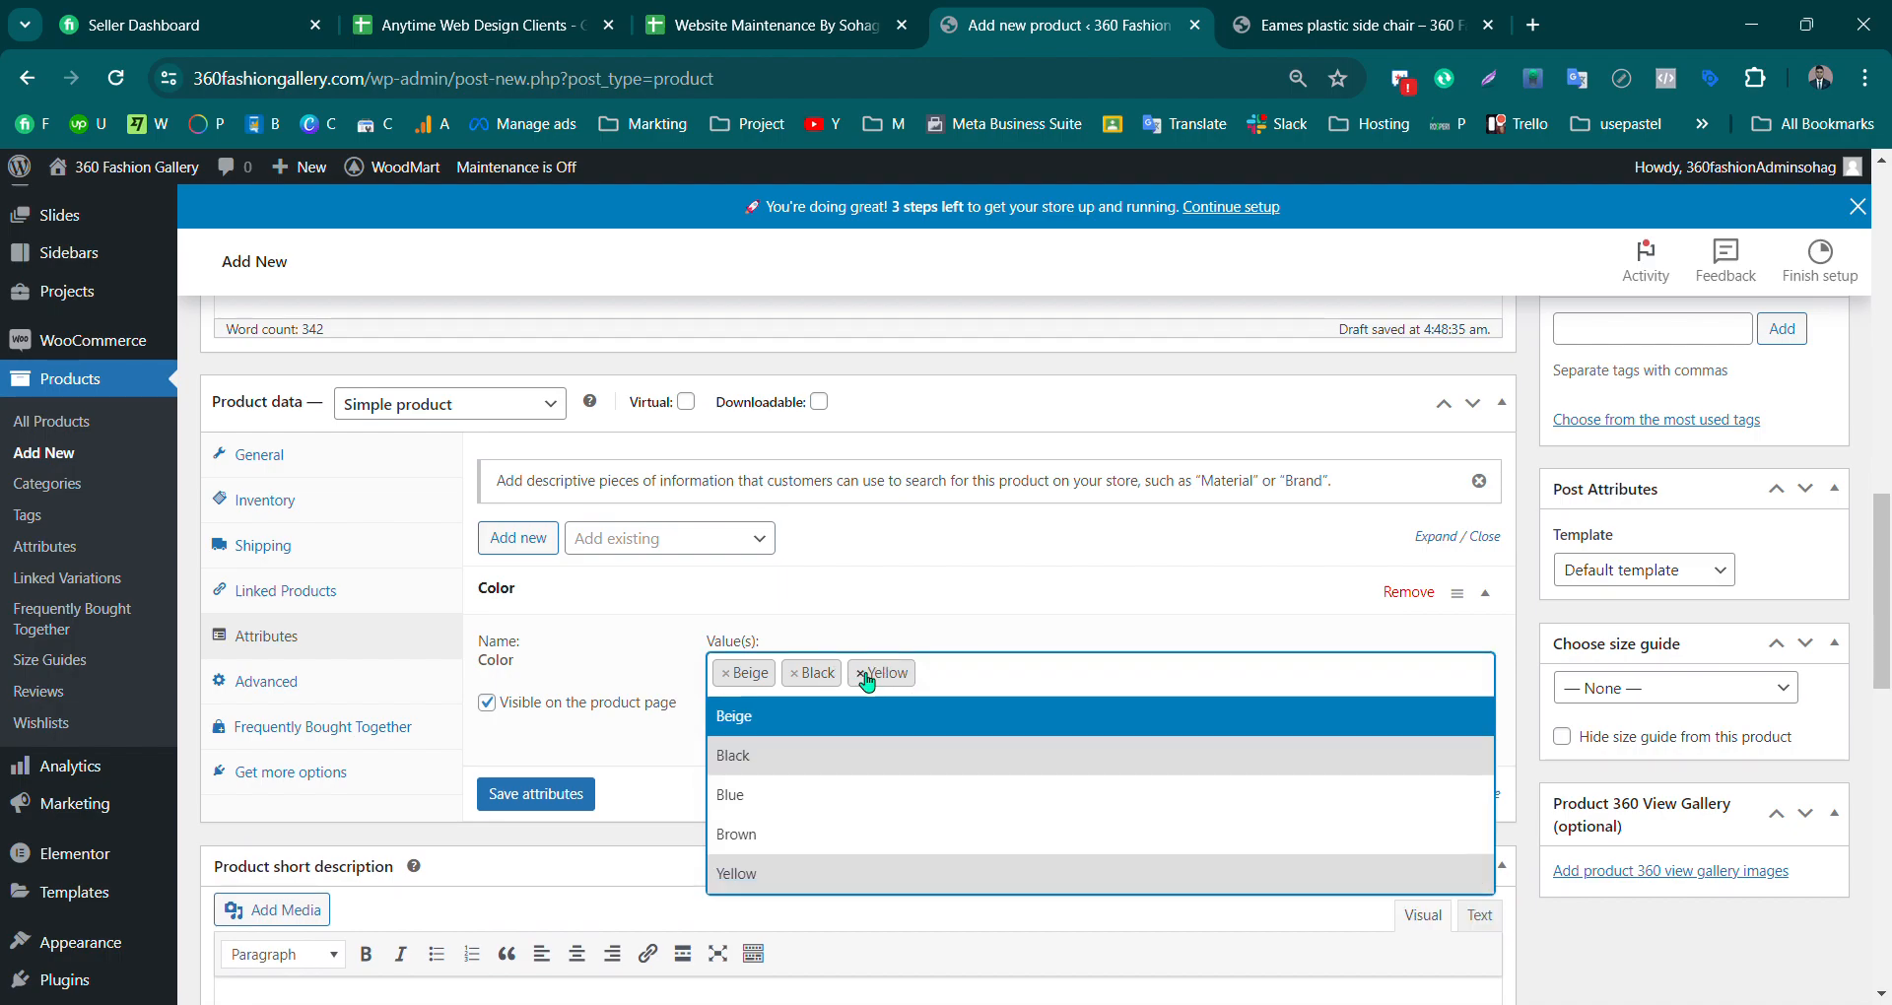
{"action": "left_click", "coordinate": [839, 684]}
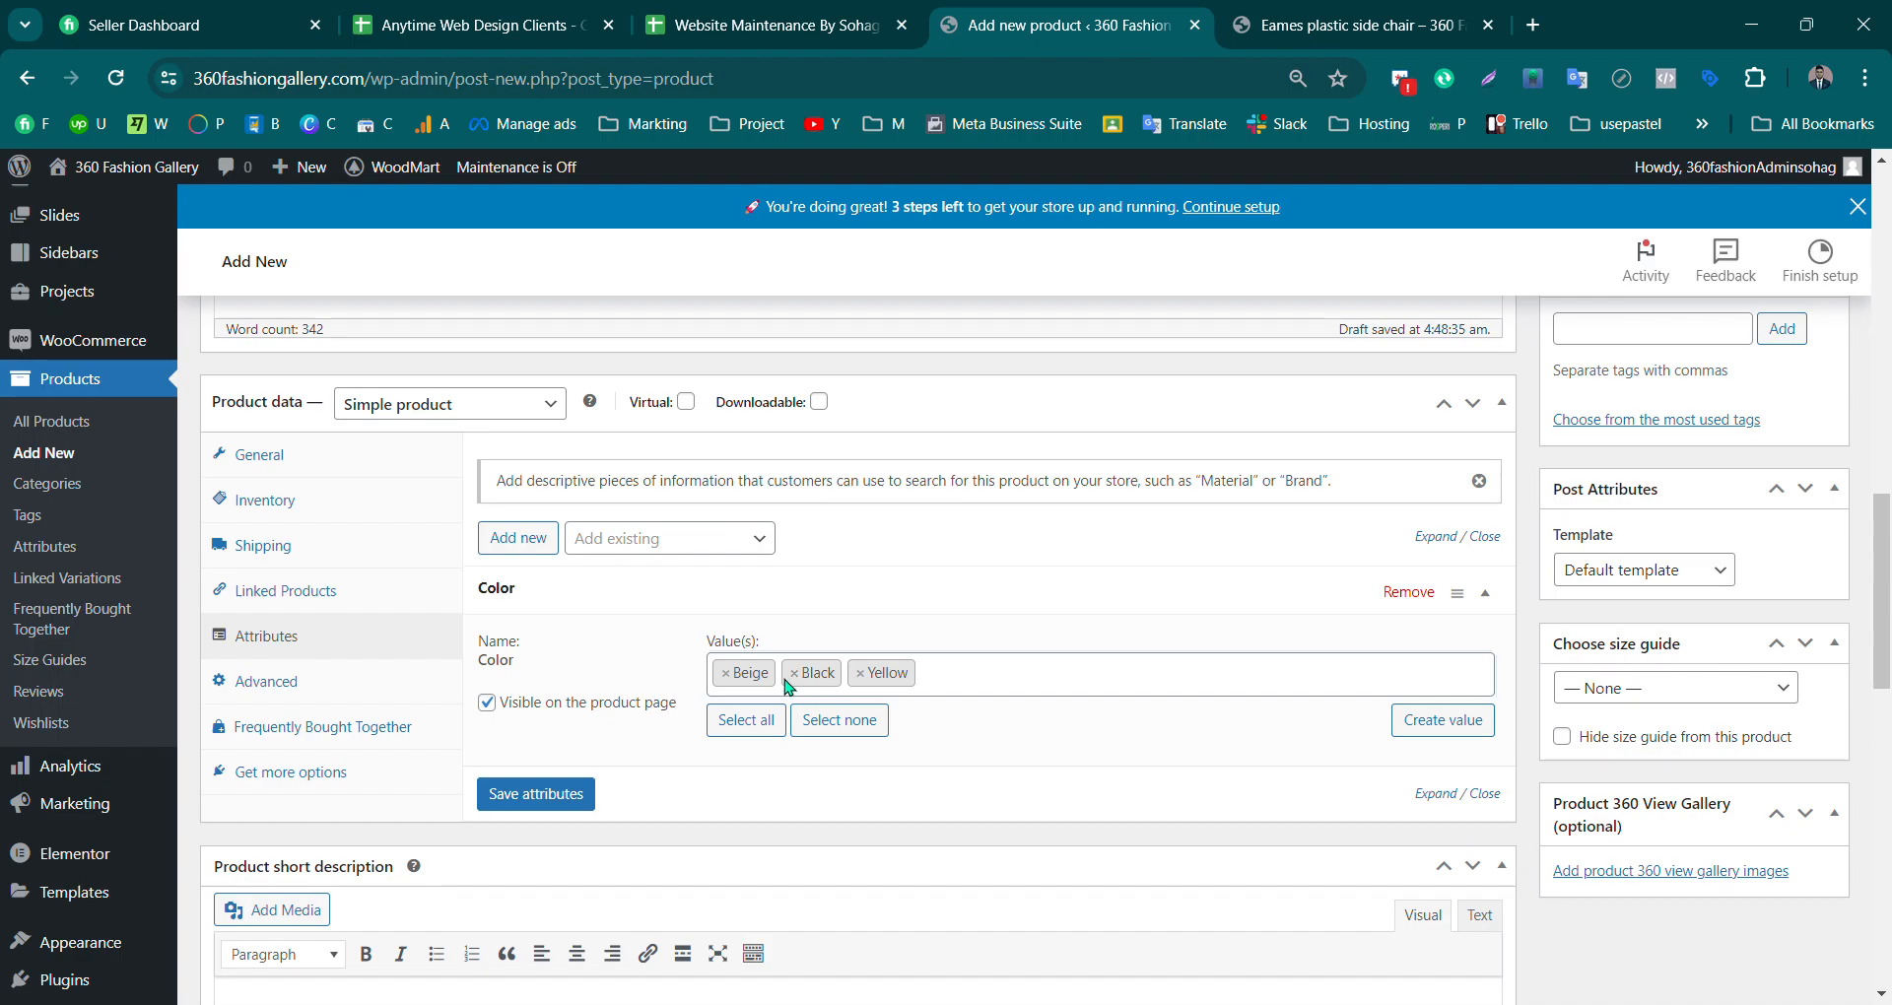
{"action": "left_click", "coordinate": [796, 674]}
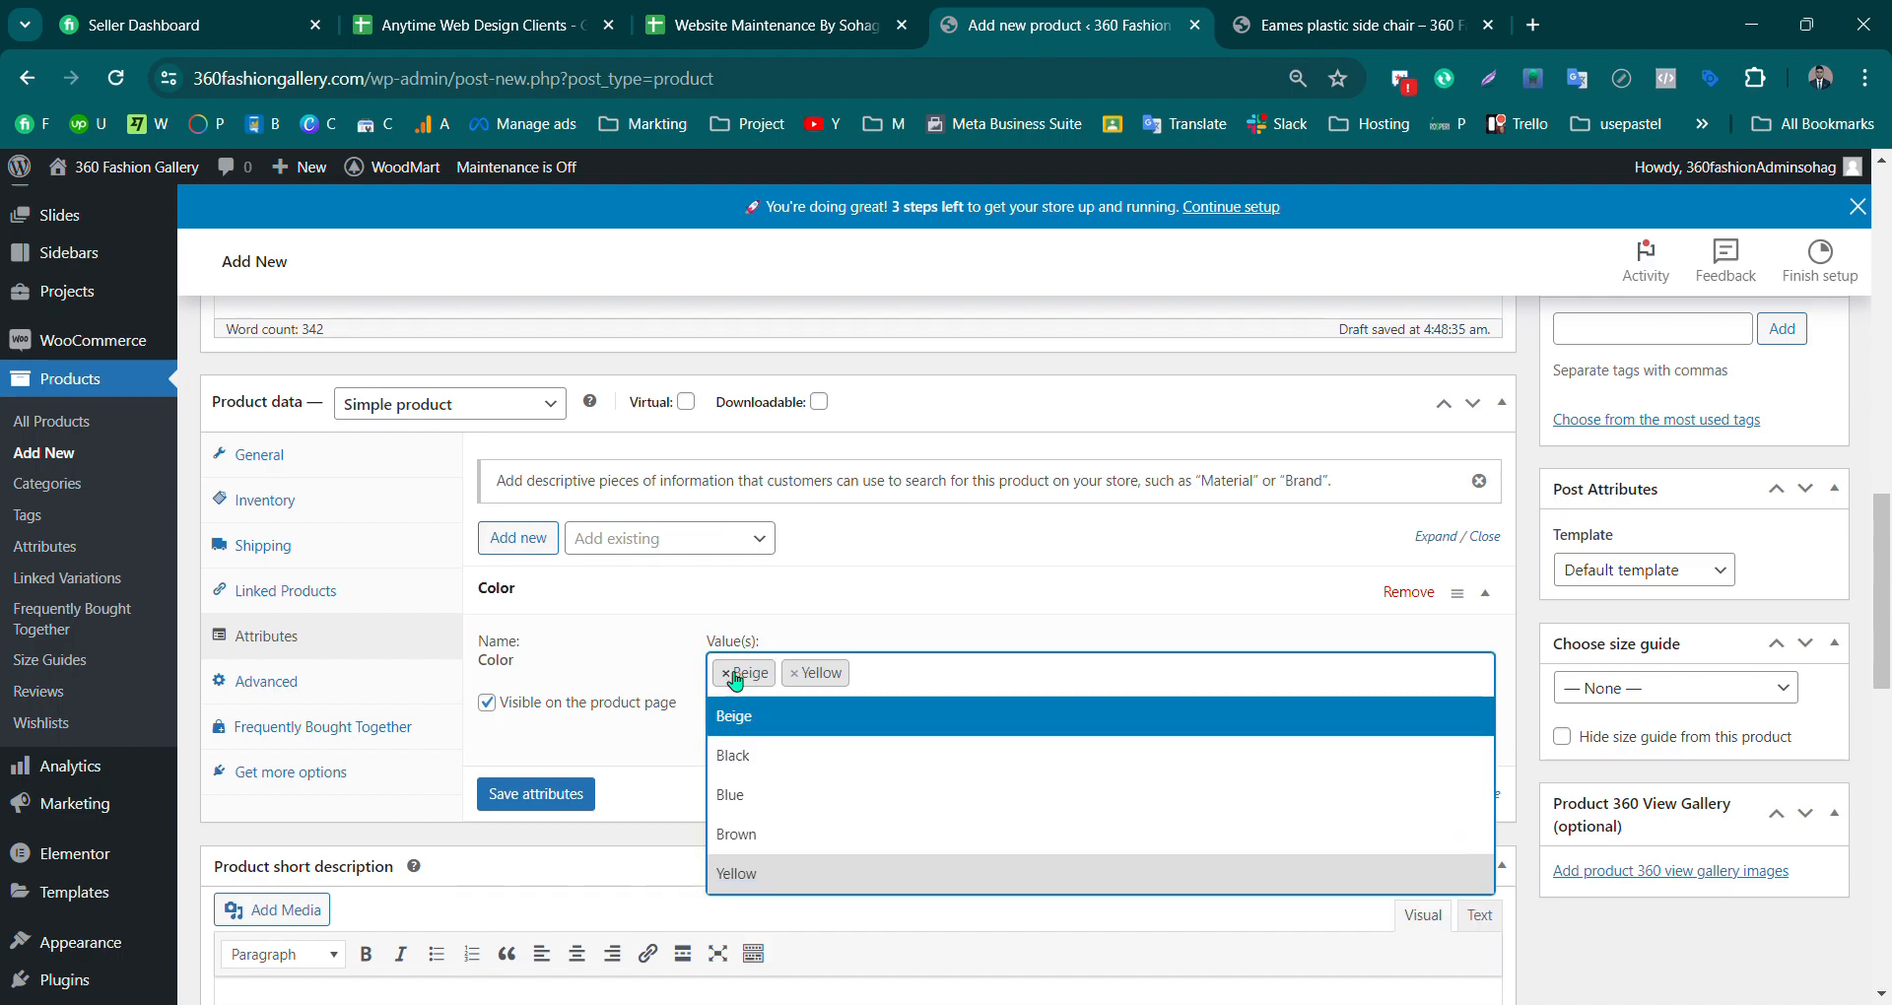
{"action": "left_click", "coordinate": [727, 673]}
{"action": "left_click", "coordinate": [847, 613]}
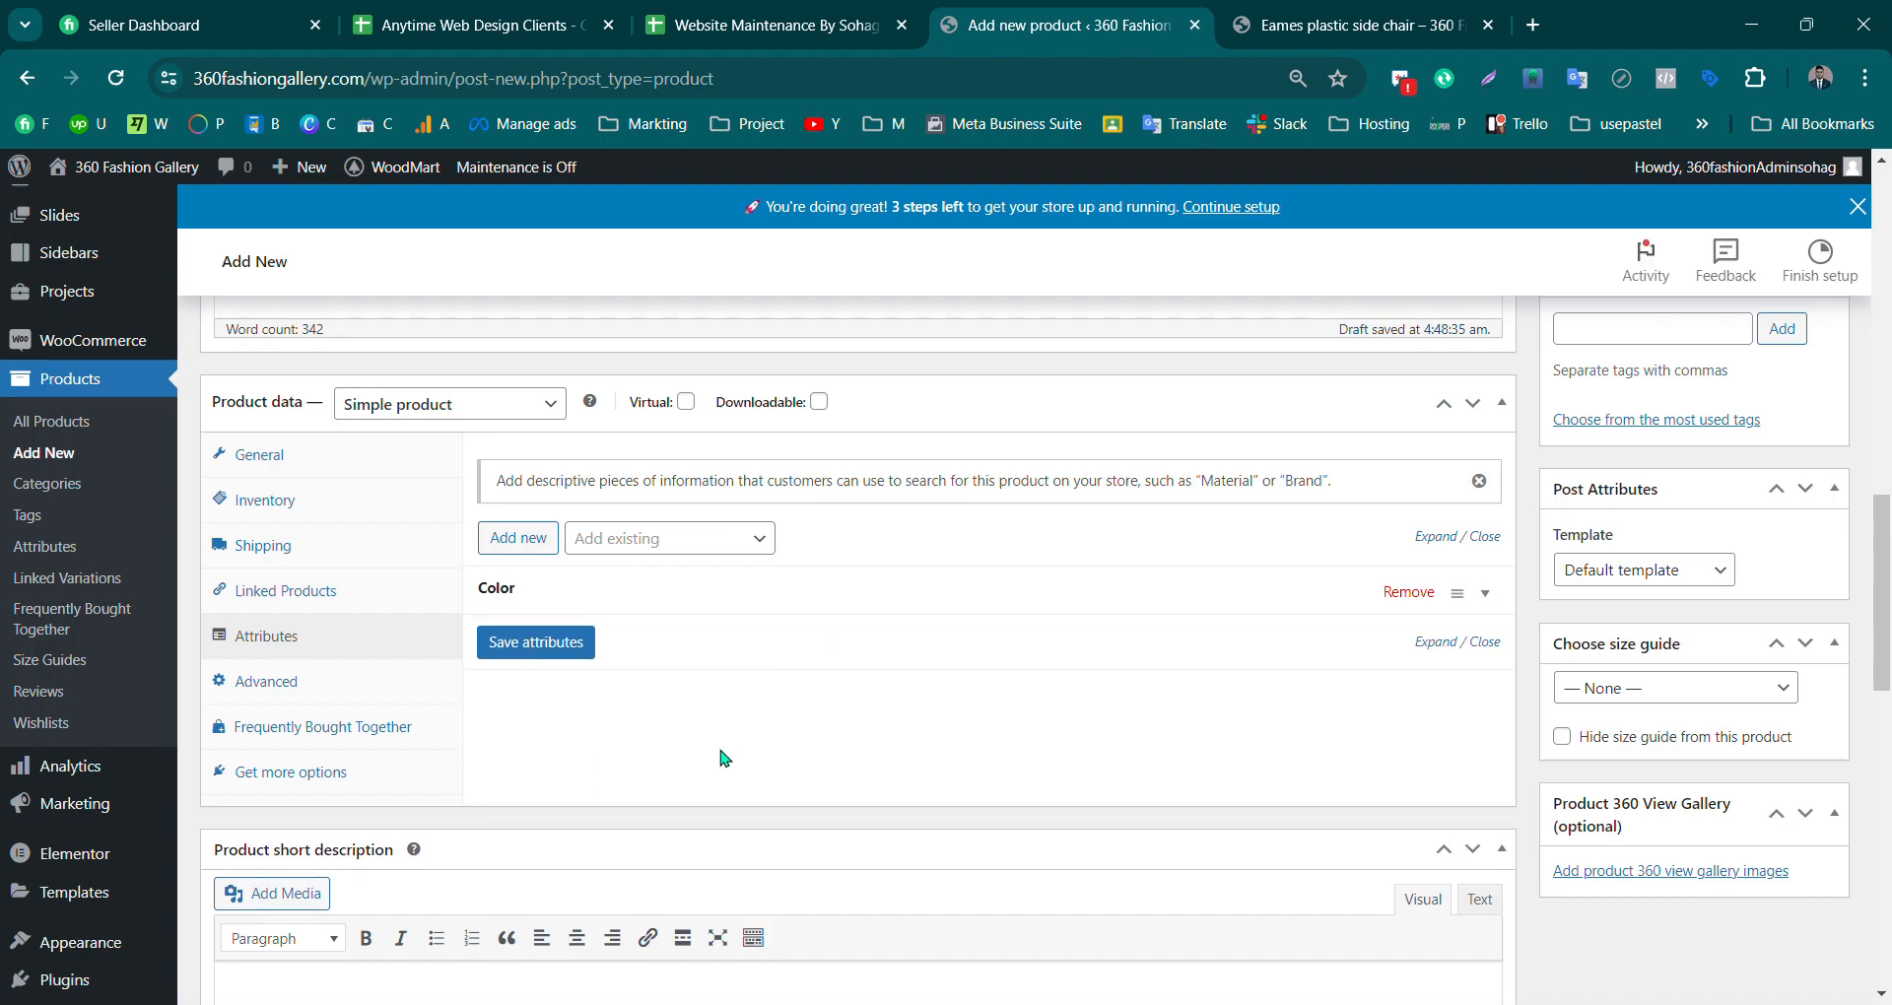
{"action": "left_click", "coordinate": [558, 594]}
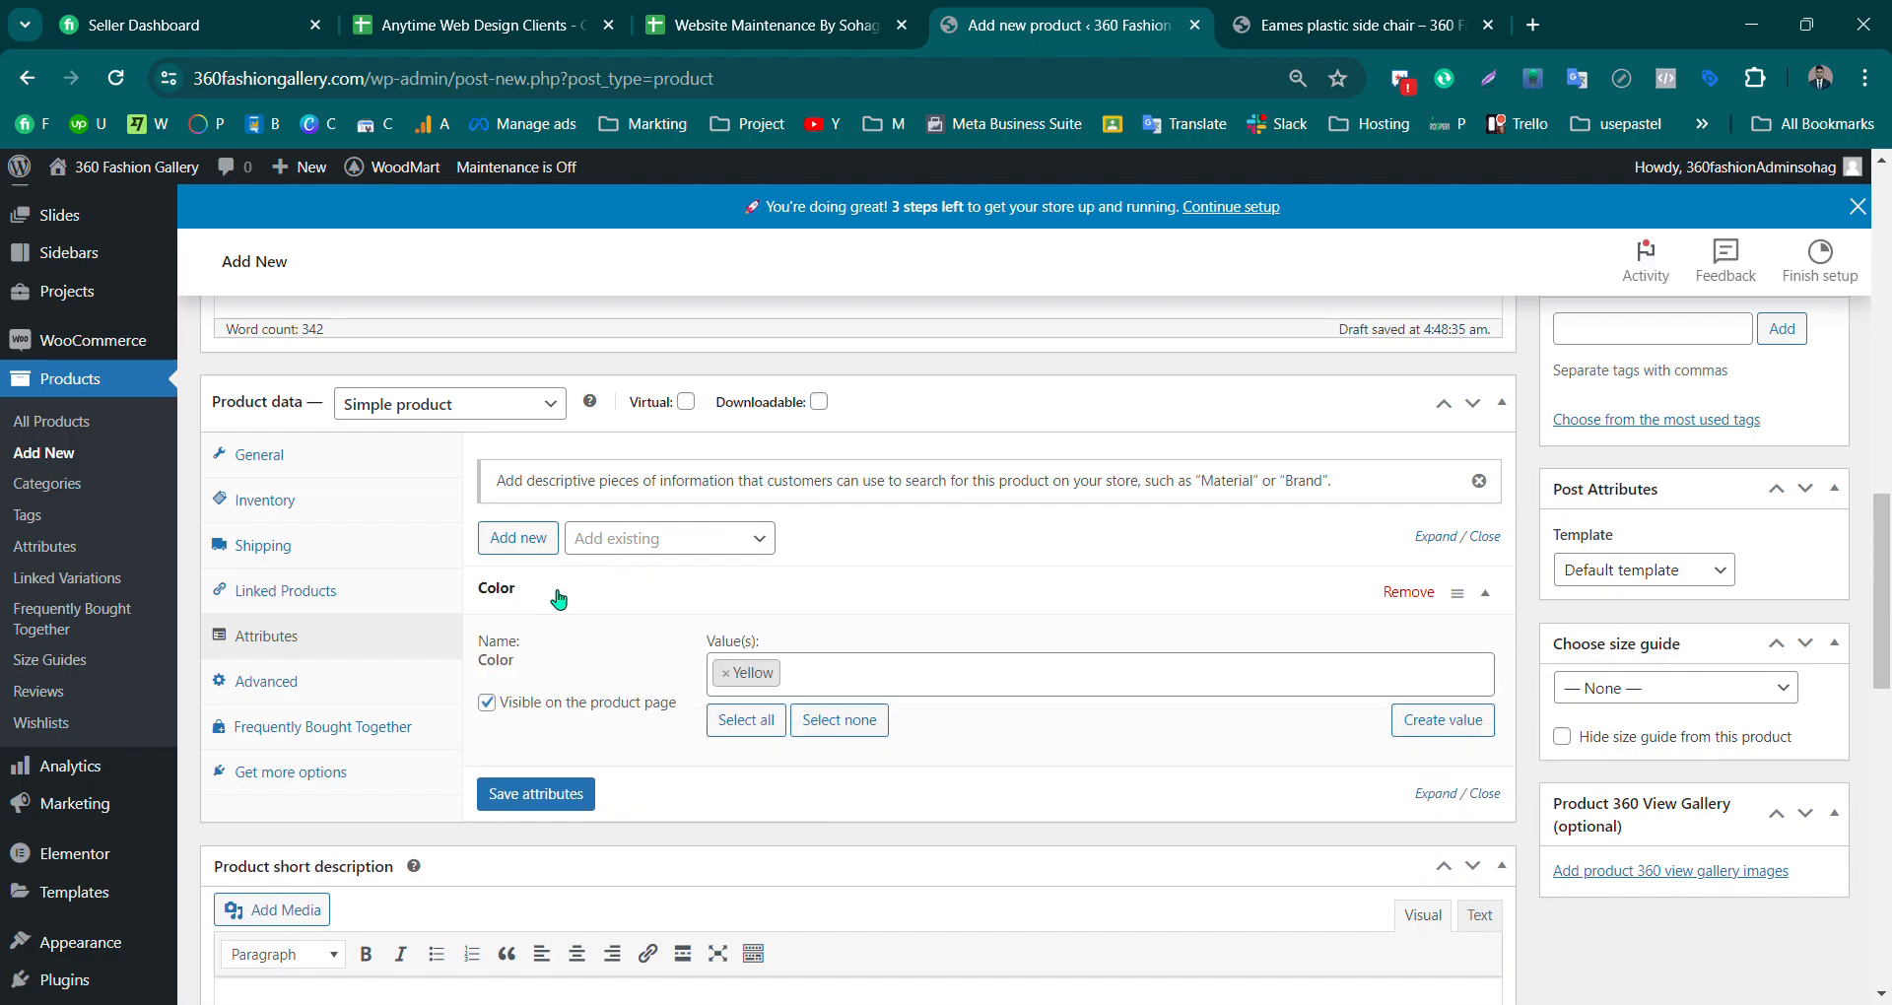
Step: Add the existing Size attribute to the product and include all of its values
{"action": "left_click", "coordinate": [662, 545]}
{"action": "left_click", "coordinate": [647, 695]}
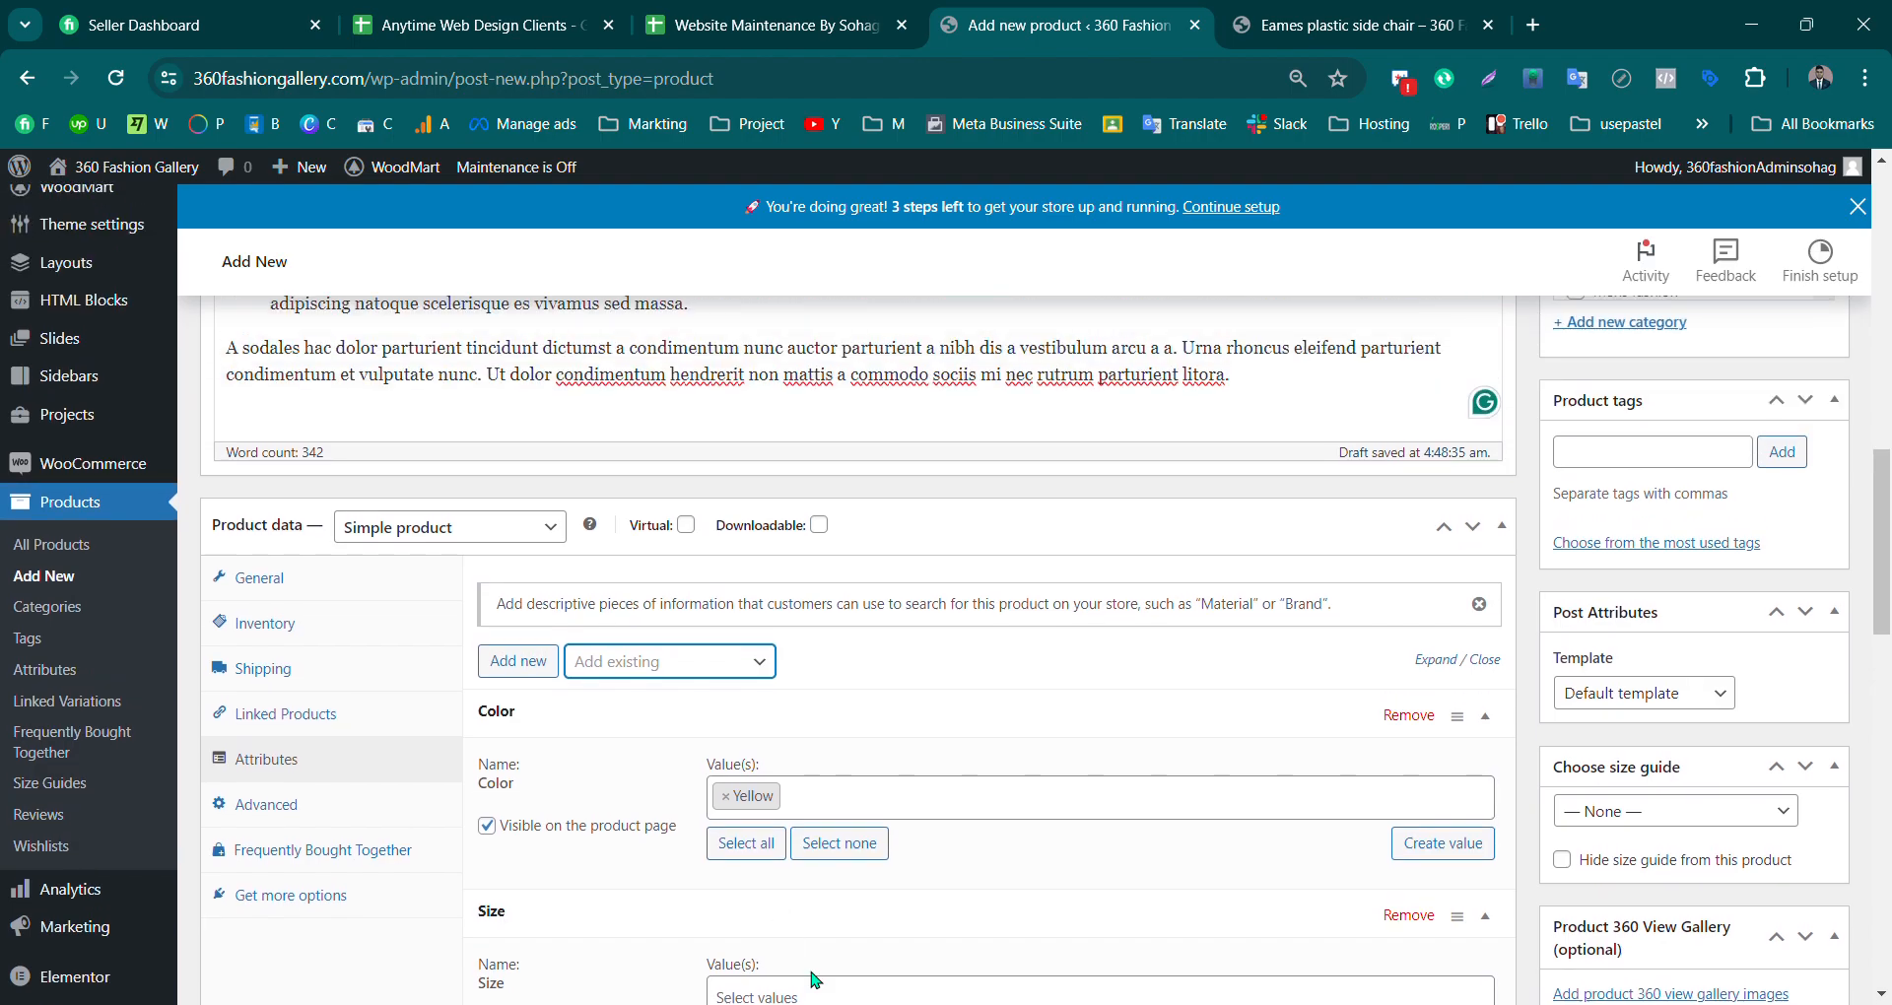
{"action": "left_click", "coordinate": [766, 931]}
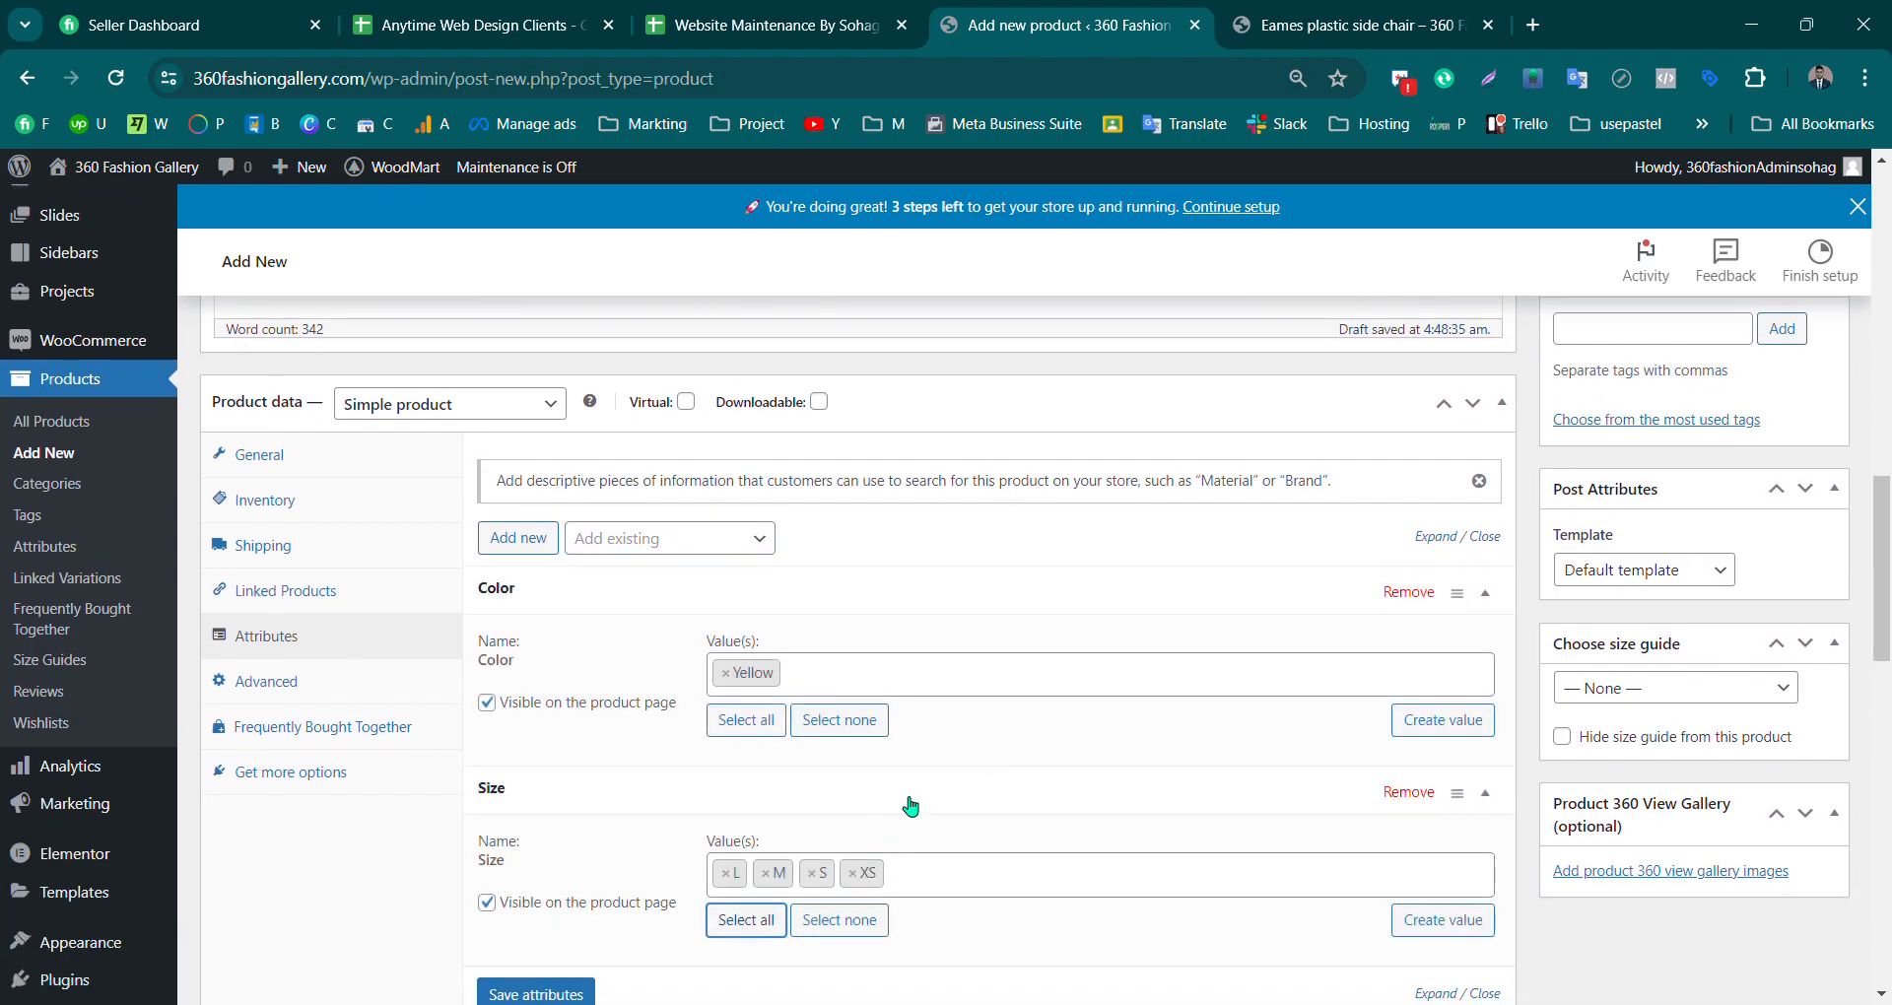
Step: Remove M, S and XS from the Size attribute, keeping only L, and check both attributes' values
{"action": "left_click", "coordinate": [765, 873]}
{"action": "left_click", "coordinate": [766, 873]}
{"action": "left_click", "coordinate": [766, 873]}
{"action": "left_click", "coordinate": [975, 589]}
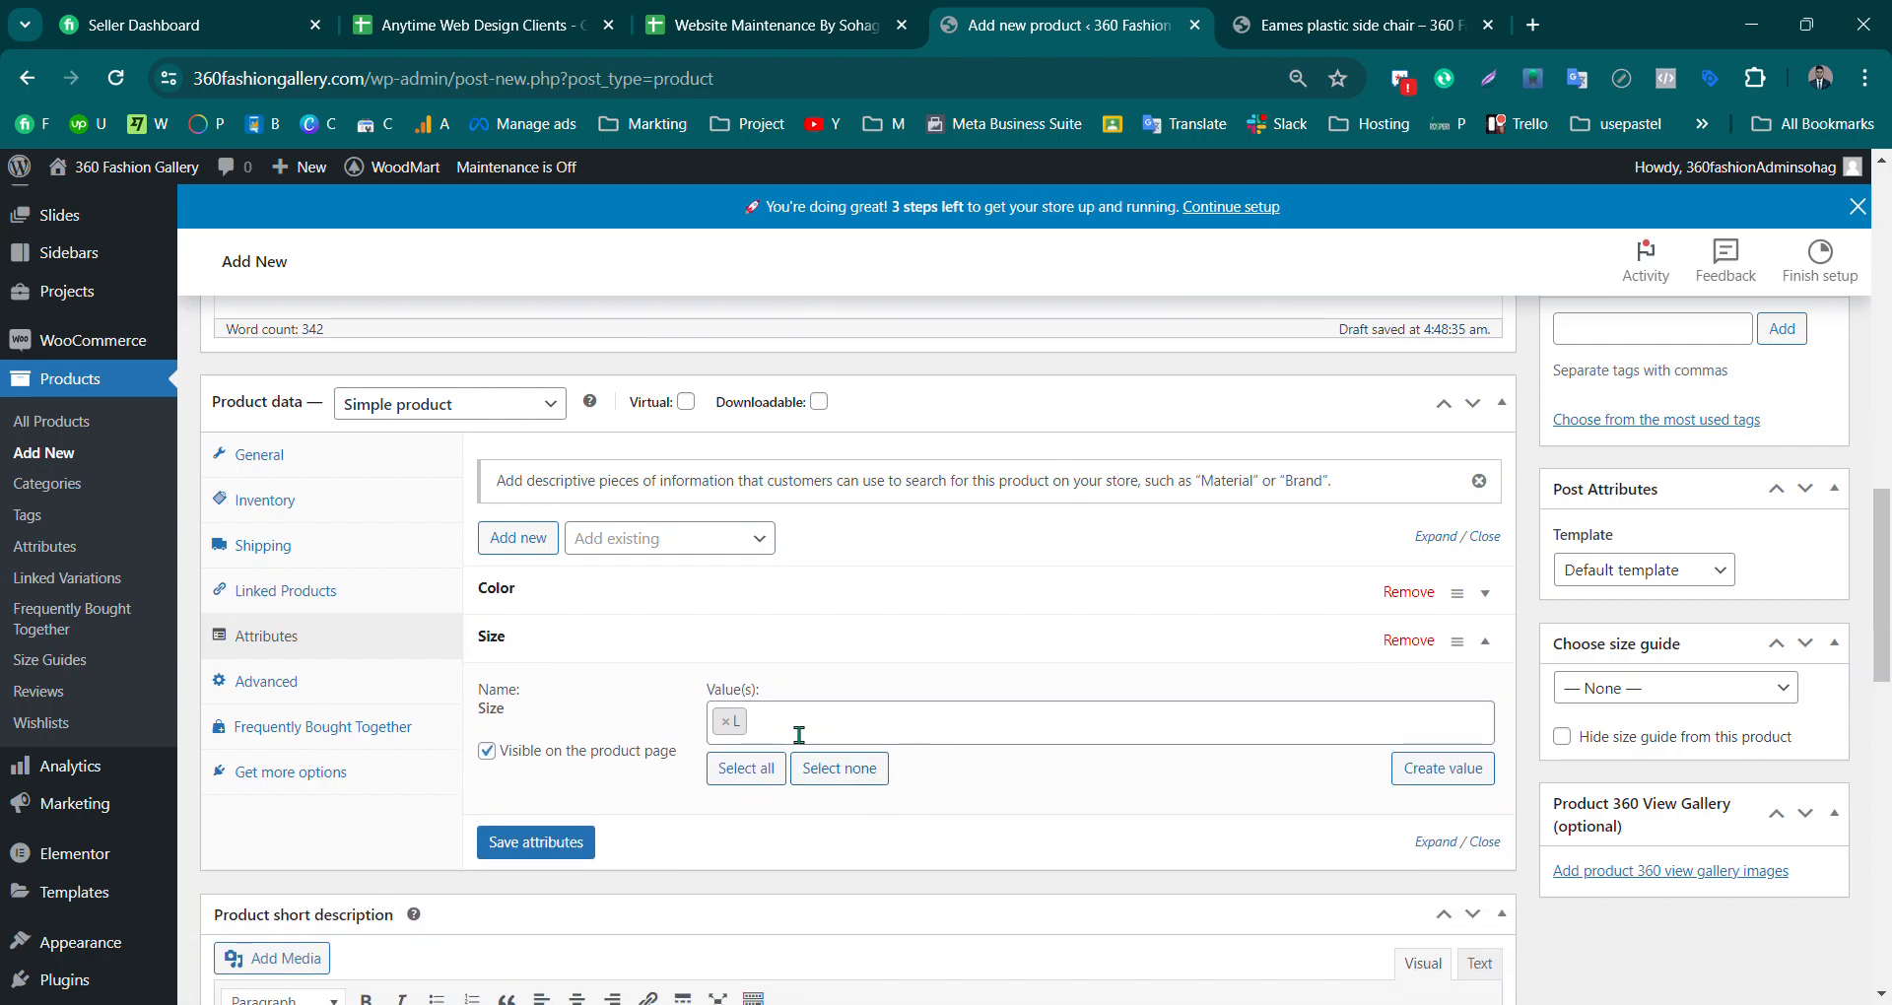
{"action": "left_click", "coordinate": [591, 639]}
{"action": "left_click", "coordinate": [635, 601]}
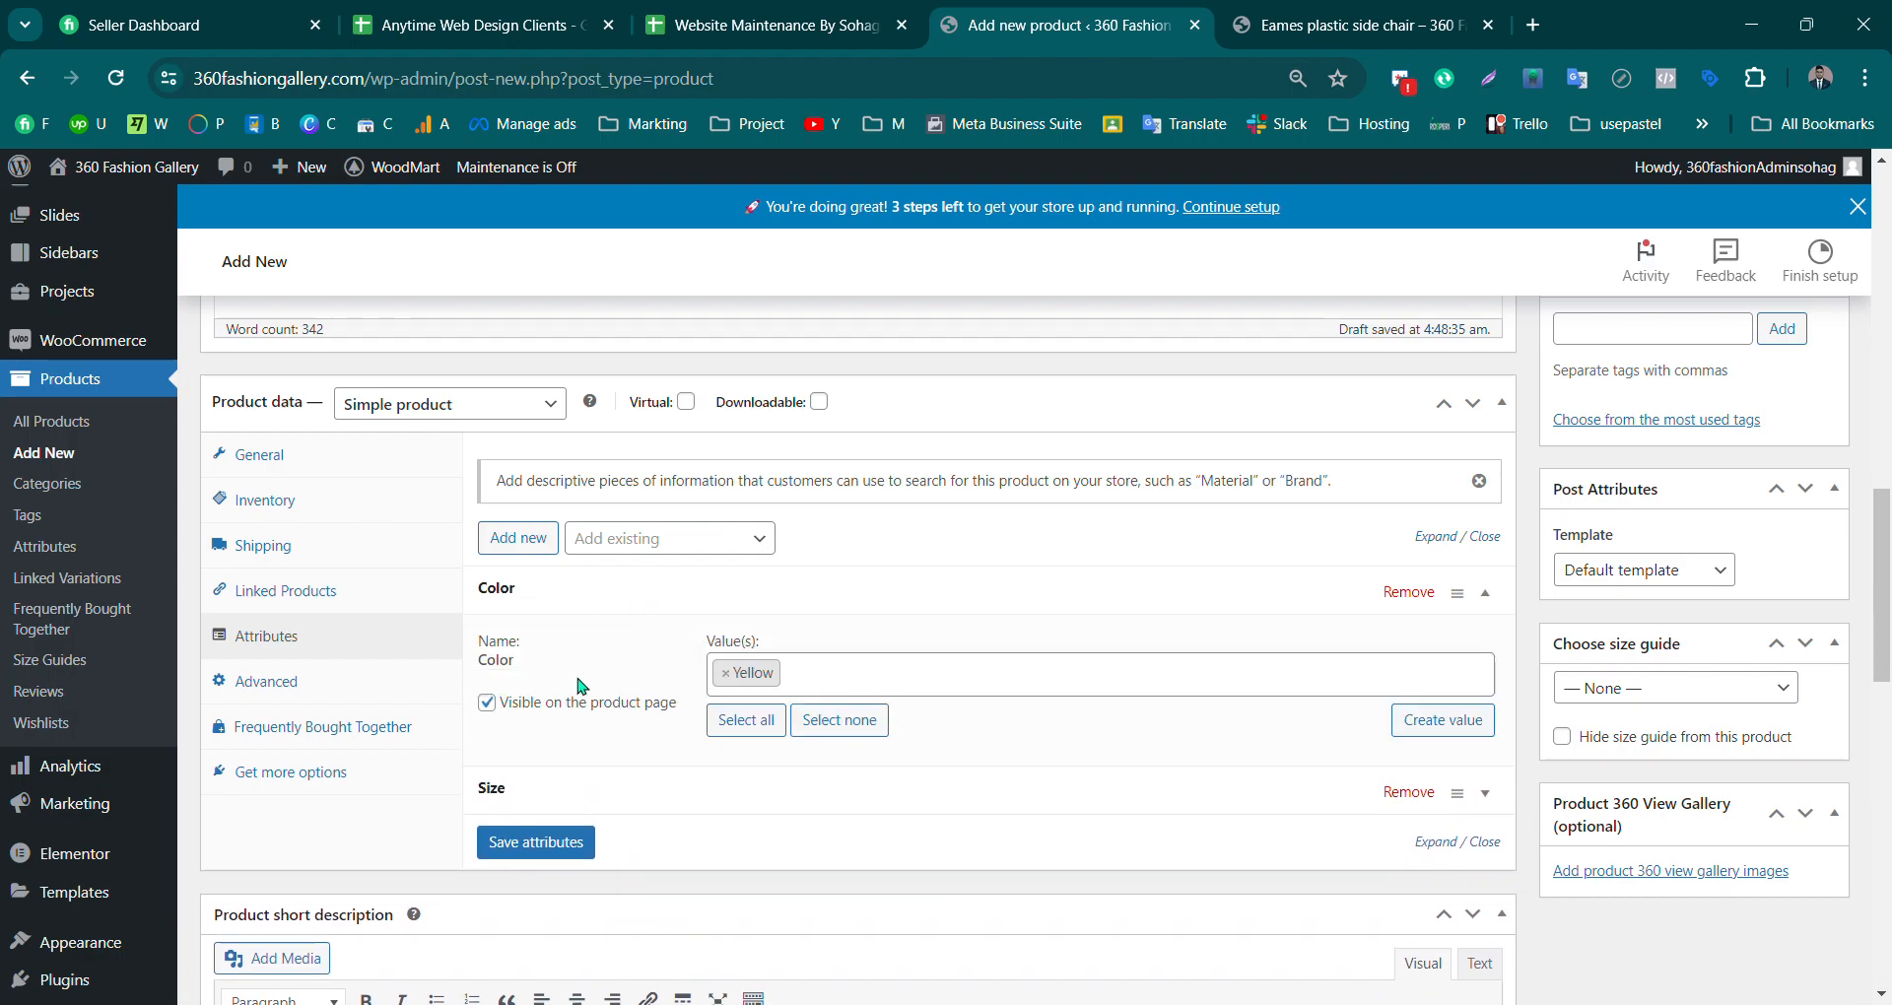
{"action": "left_click", "coordinate": [584, 795]}
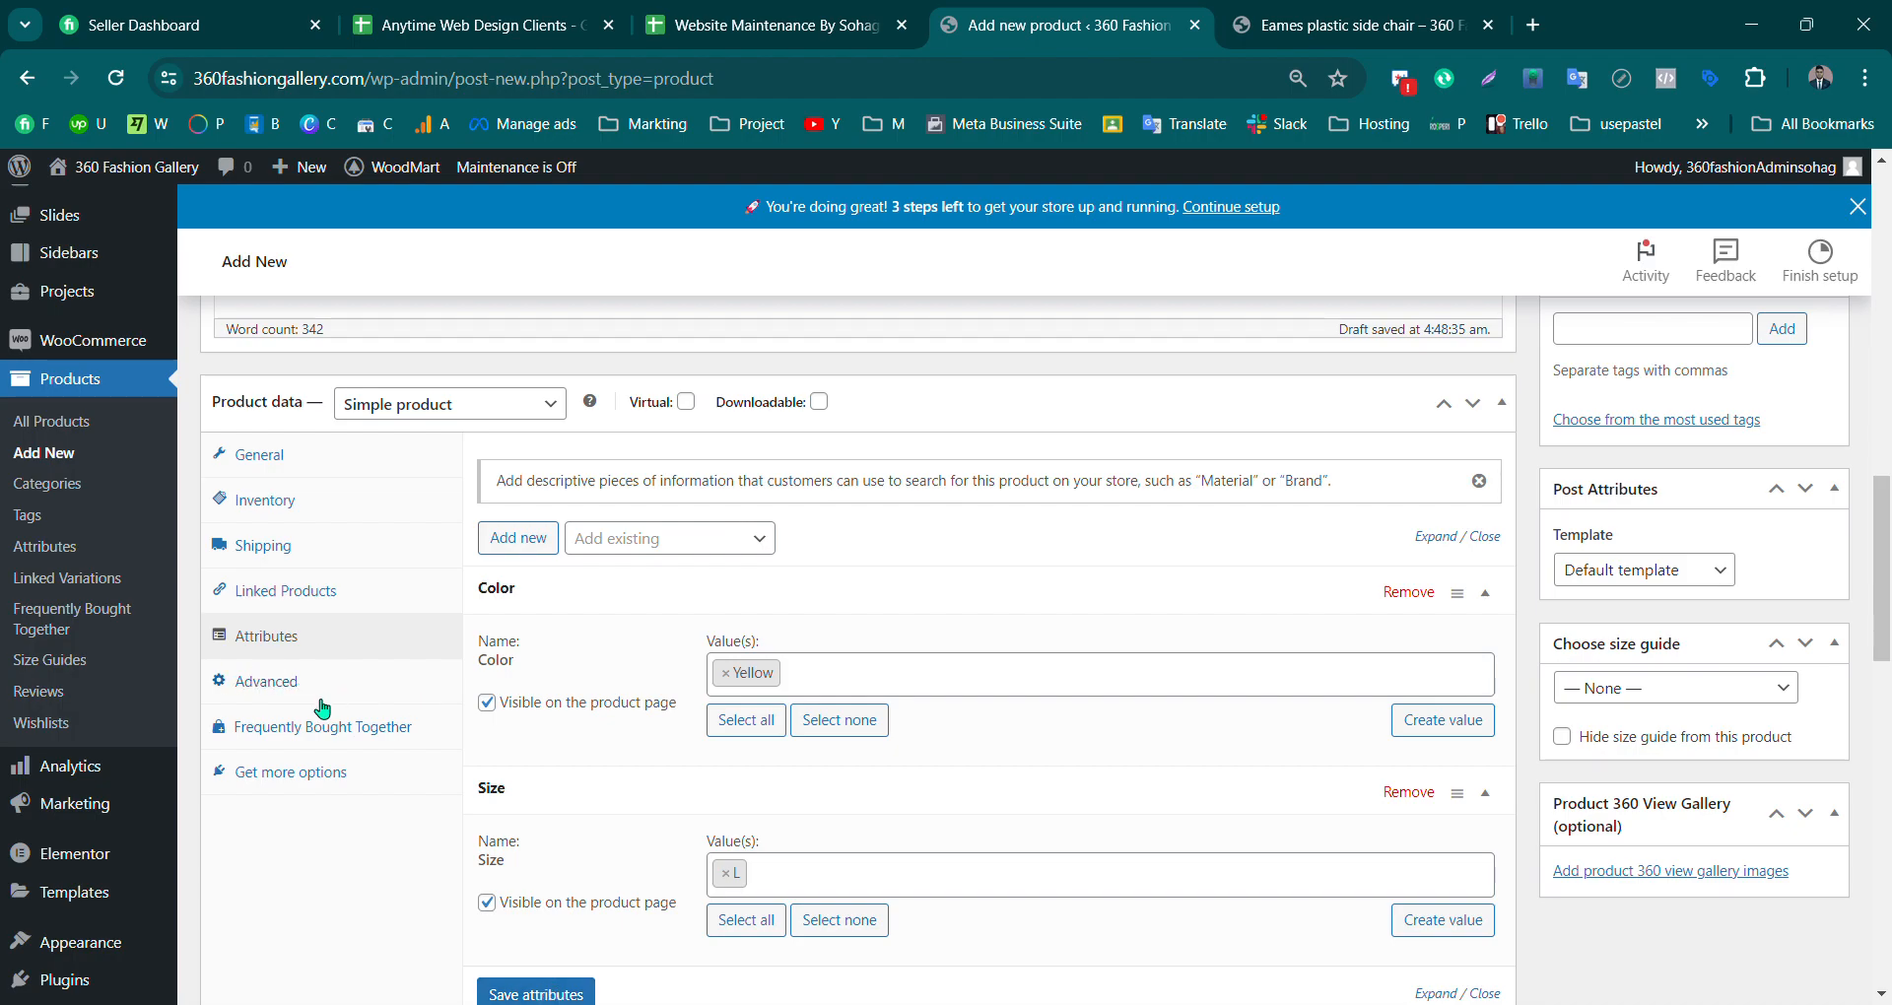
Step: Change the product type to Variable product and look over its inventory and linked products settings
{"action": "left_click", "coordinate": [409, 414]}
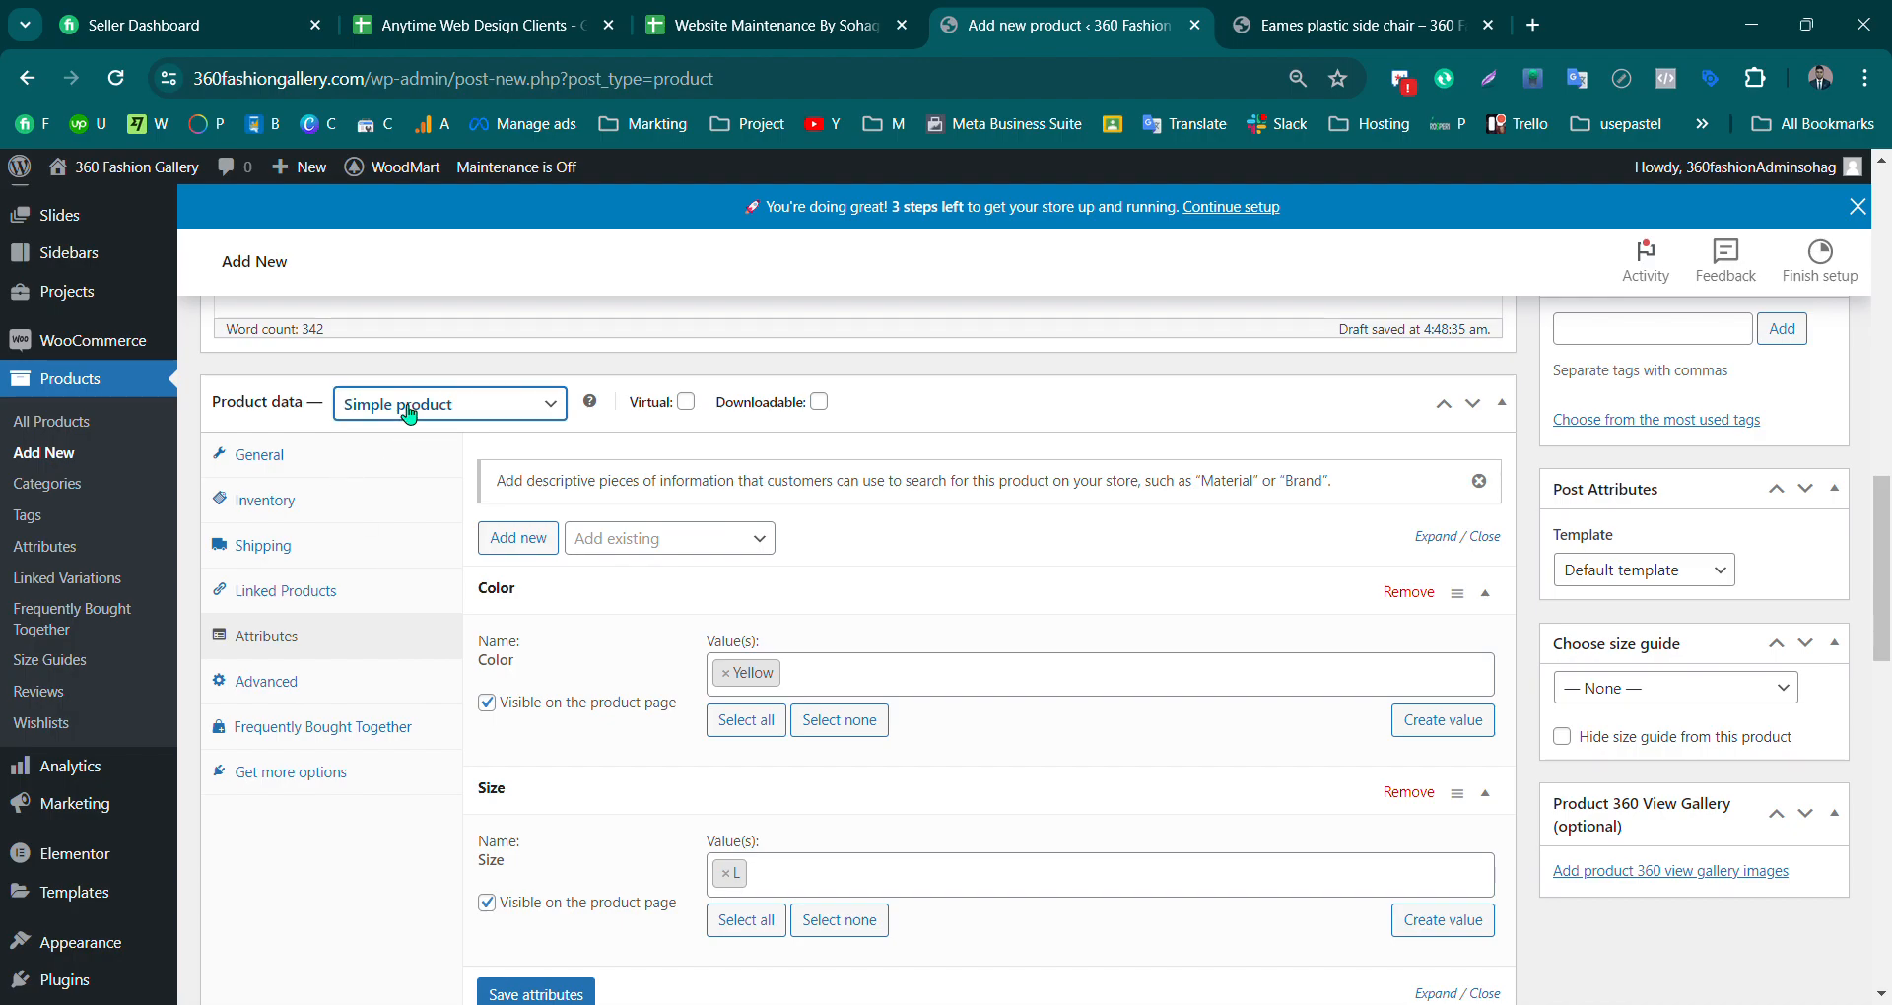
{"action": "left_click", "coordinate": [432, 519]}
{"action": "left_click", "coordinate": [477, 822]}
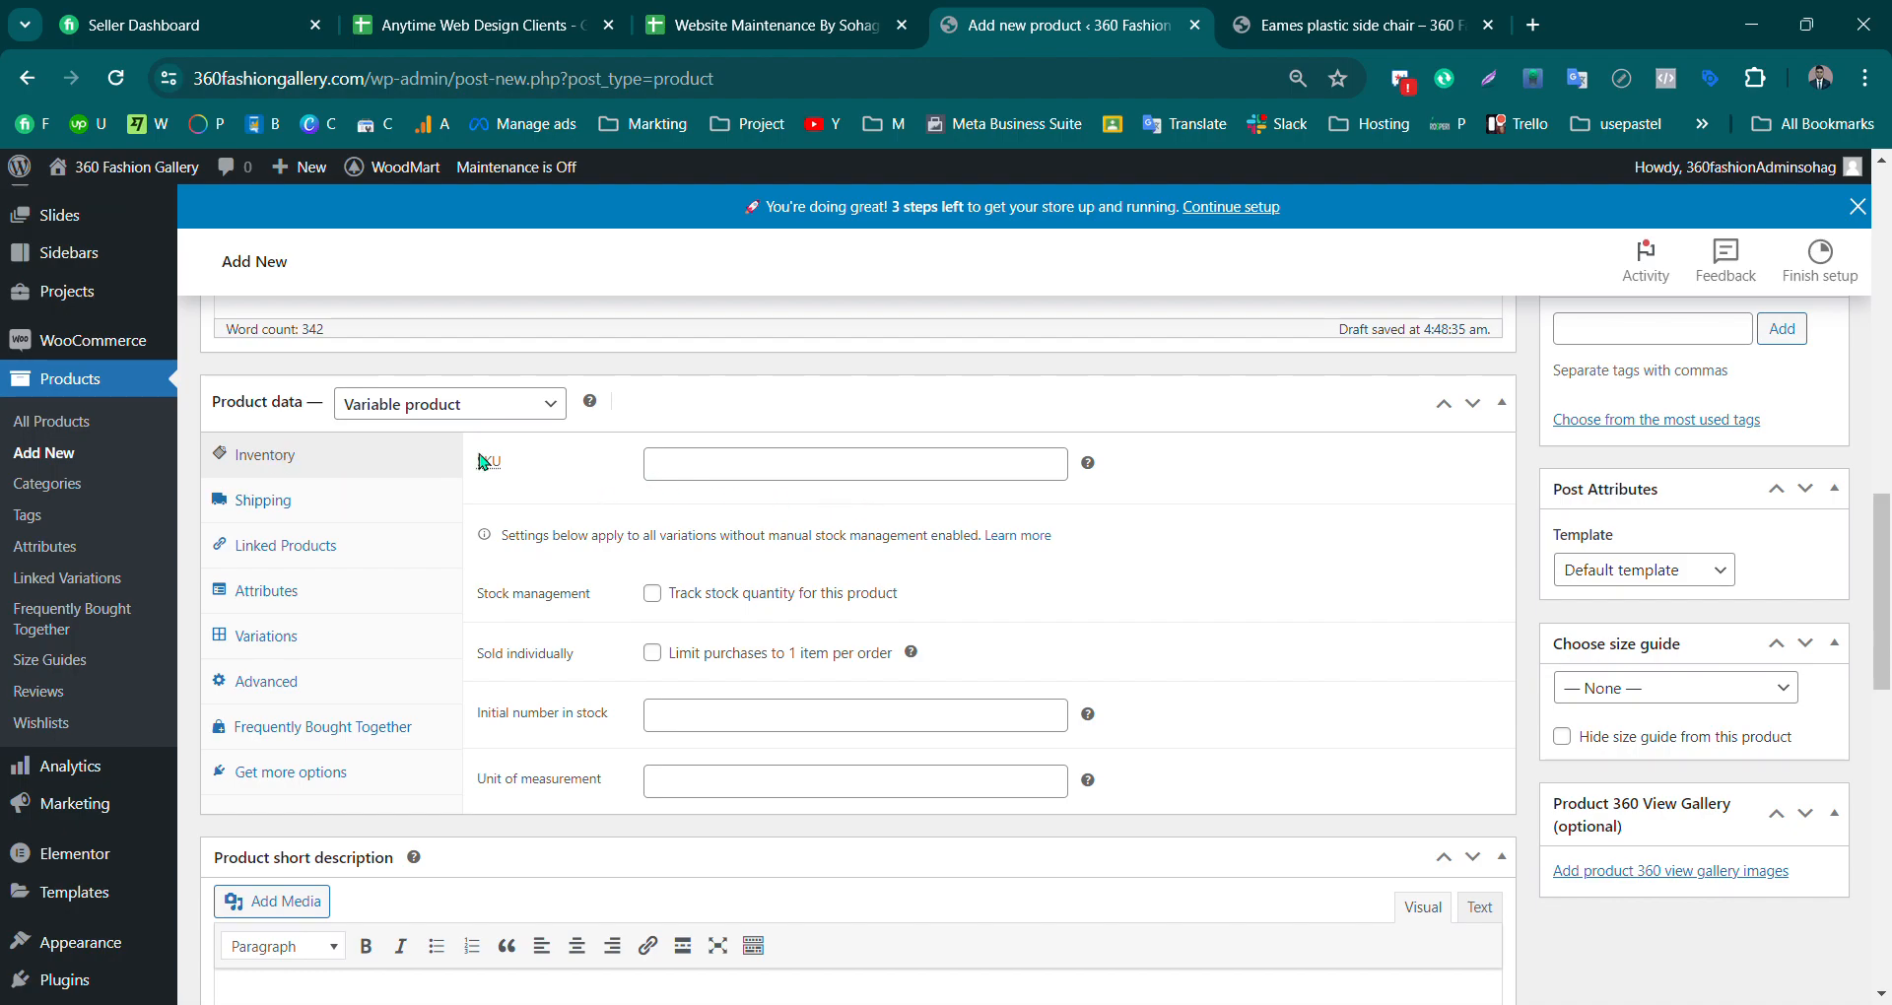
{"action": "left_click", "coordinate": [970, 470]}
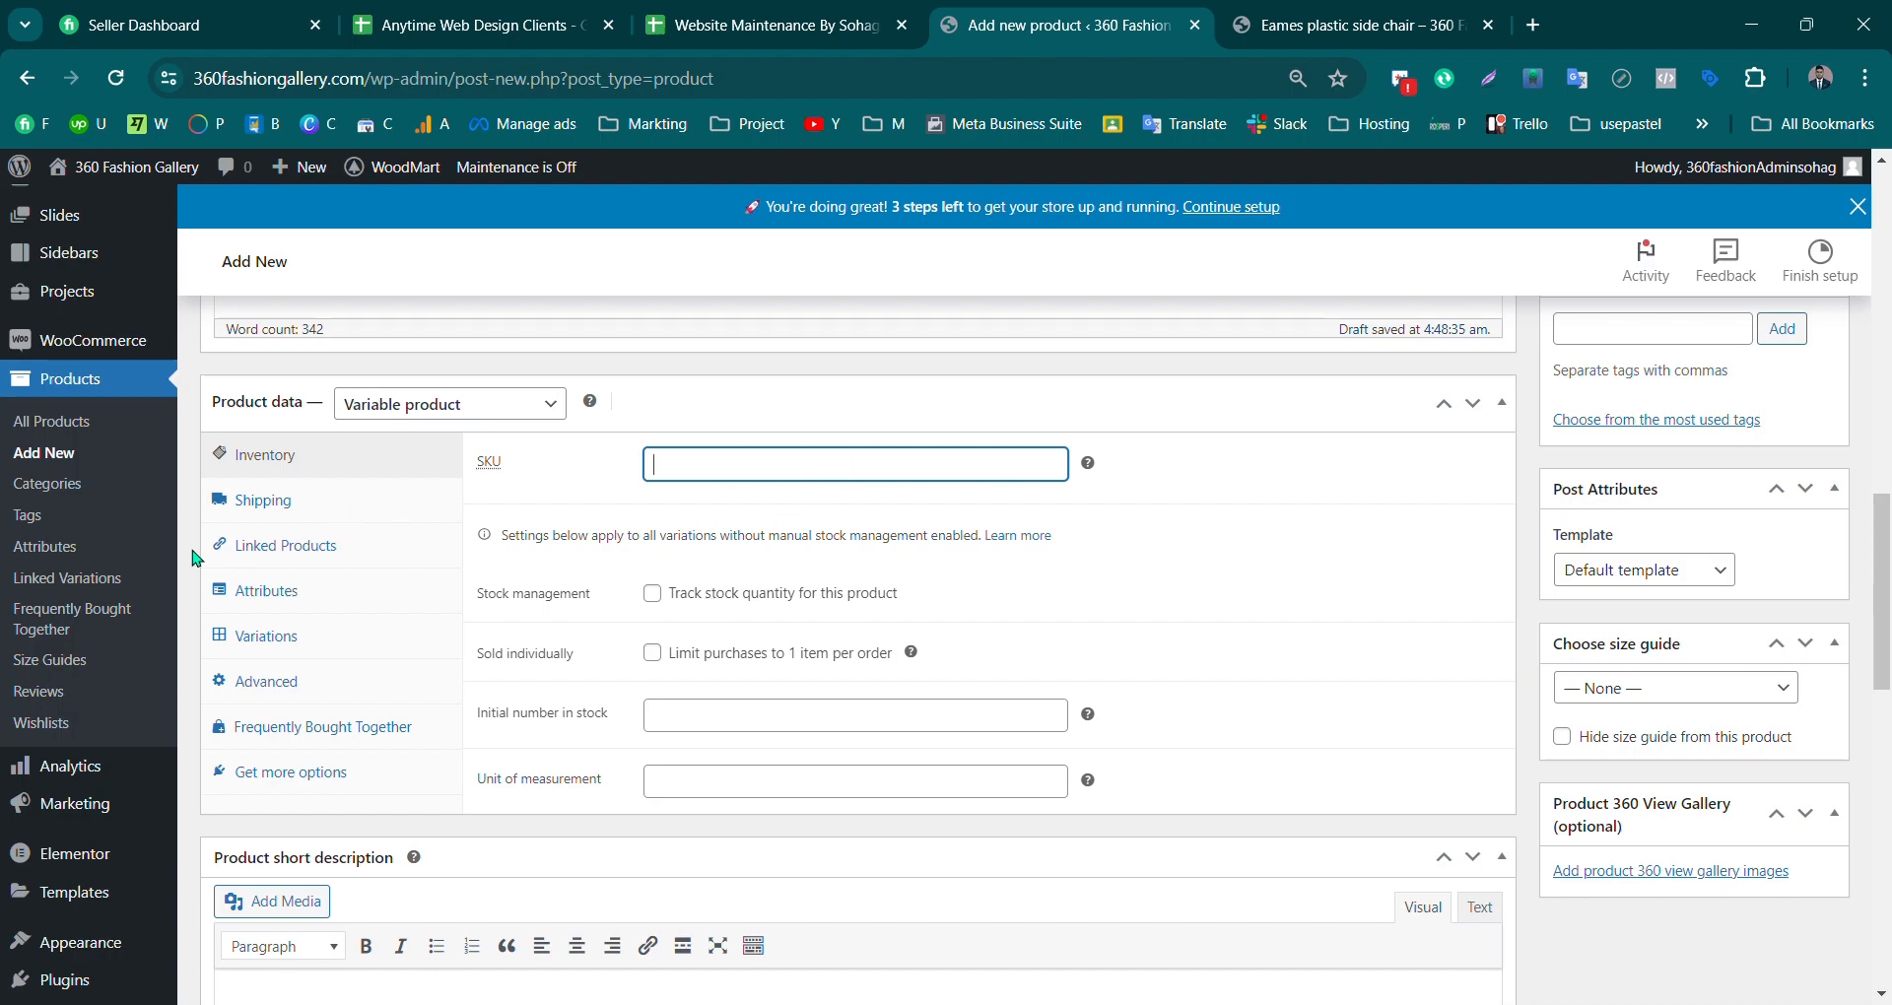
{"action": "left_click", "coordinate": [274, 548]}
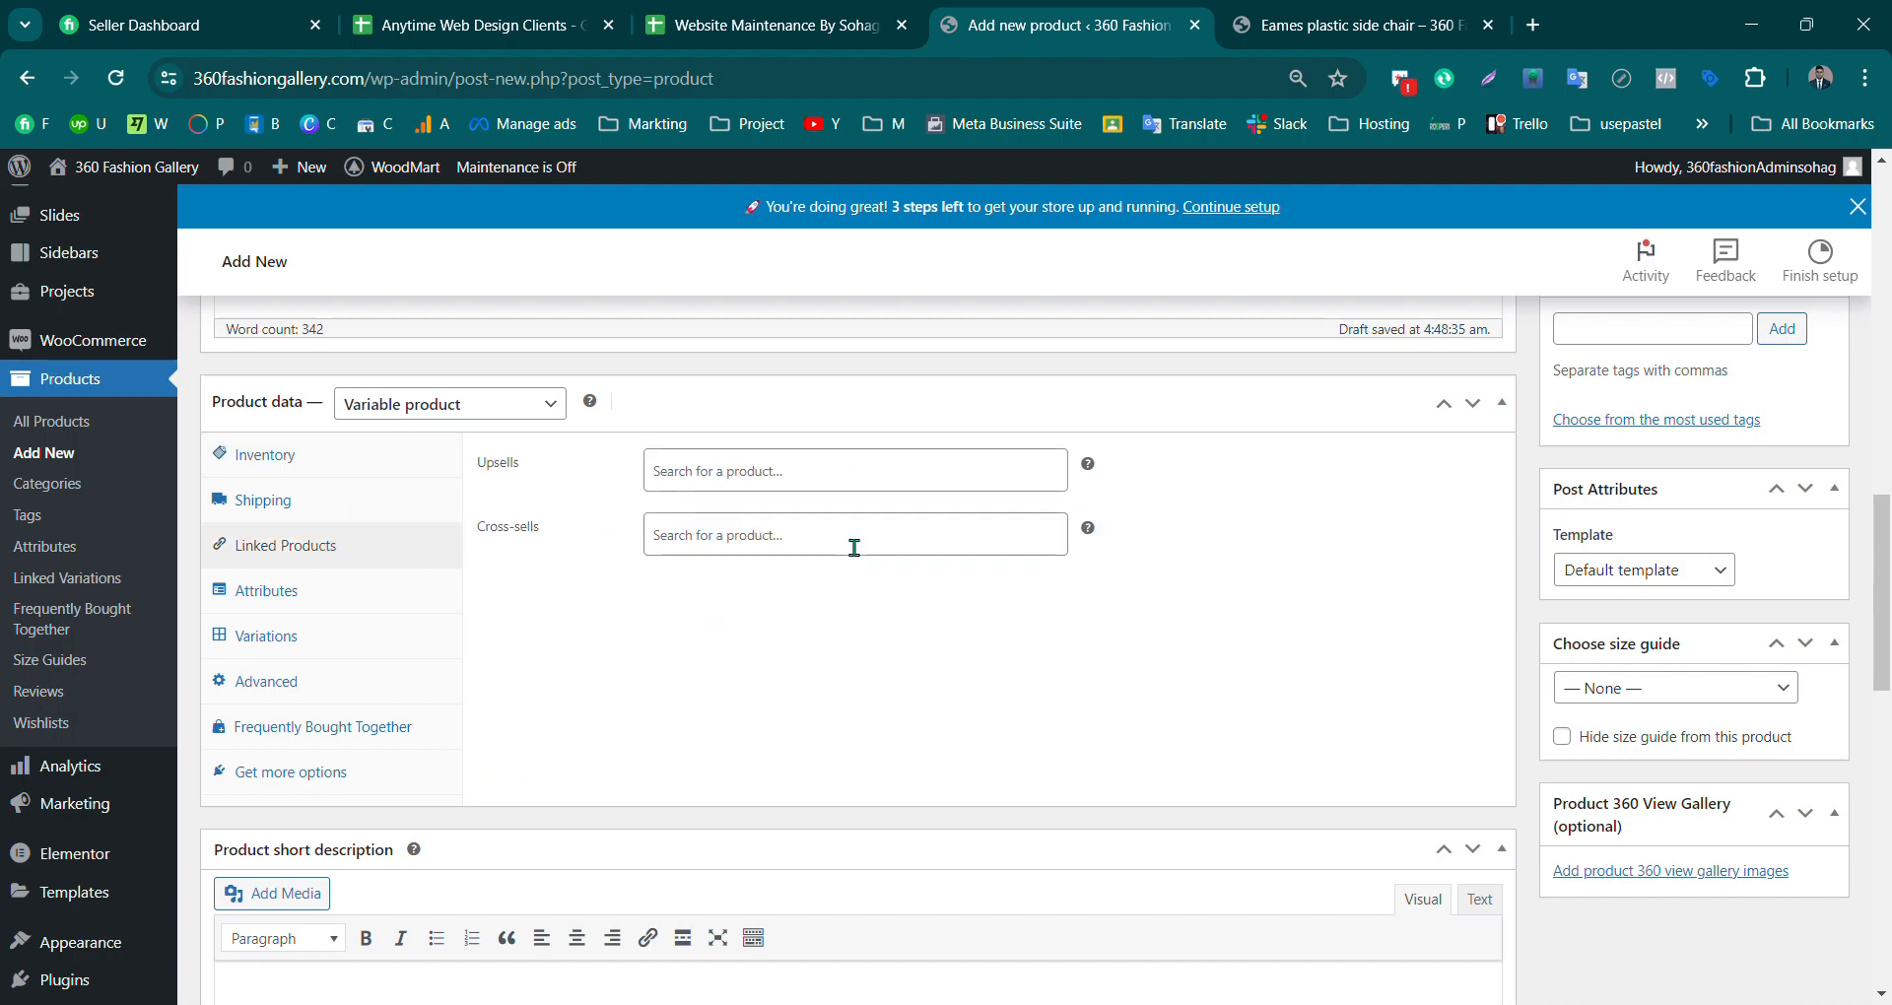
Step: Include all available values in the product's Color attribute and check the list of existing attributes
{"action": "left_click", "coordinate": [268, 591]}
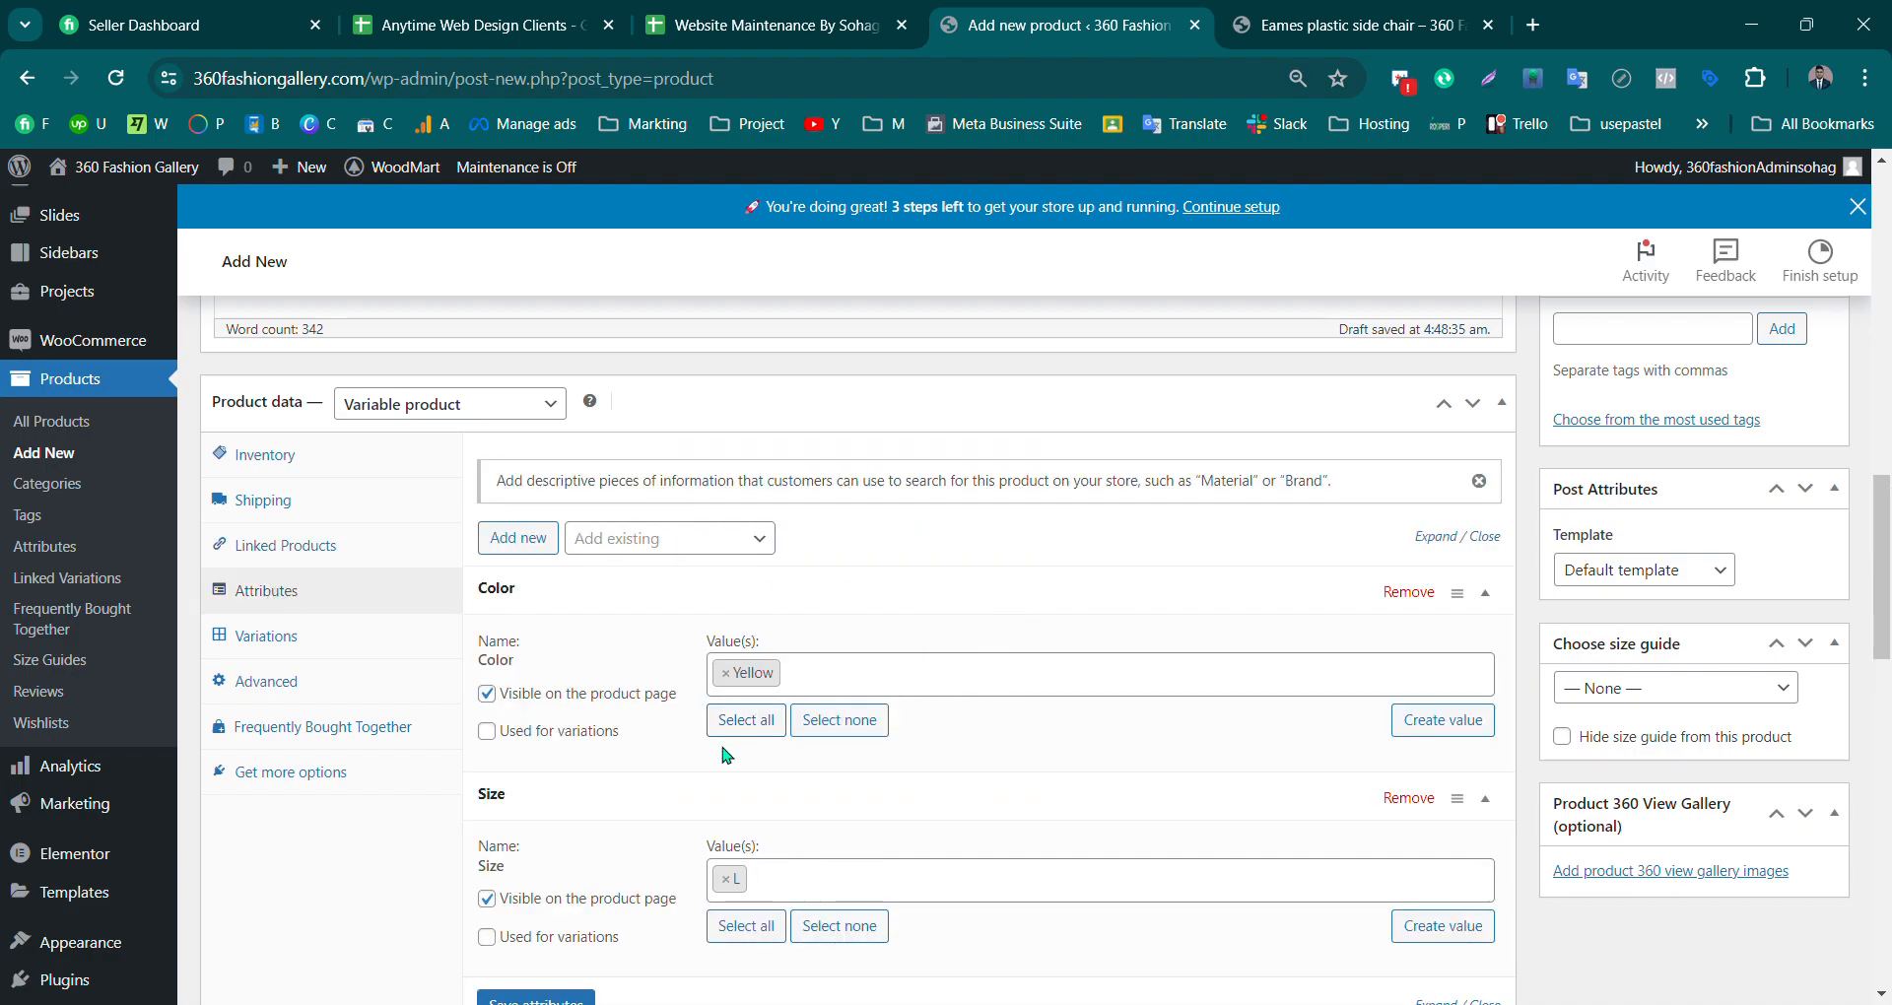
{"action": "left_click", "coordinate": [742, 725]}
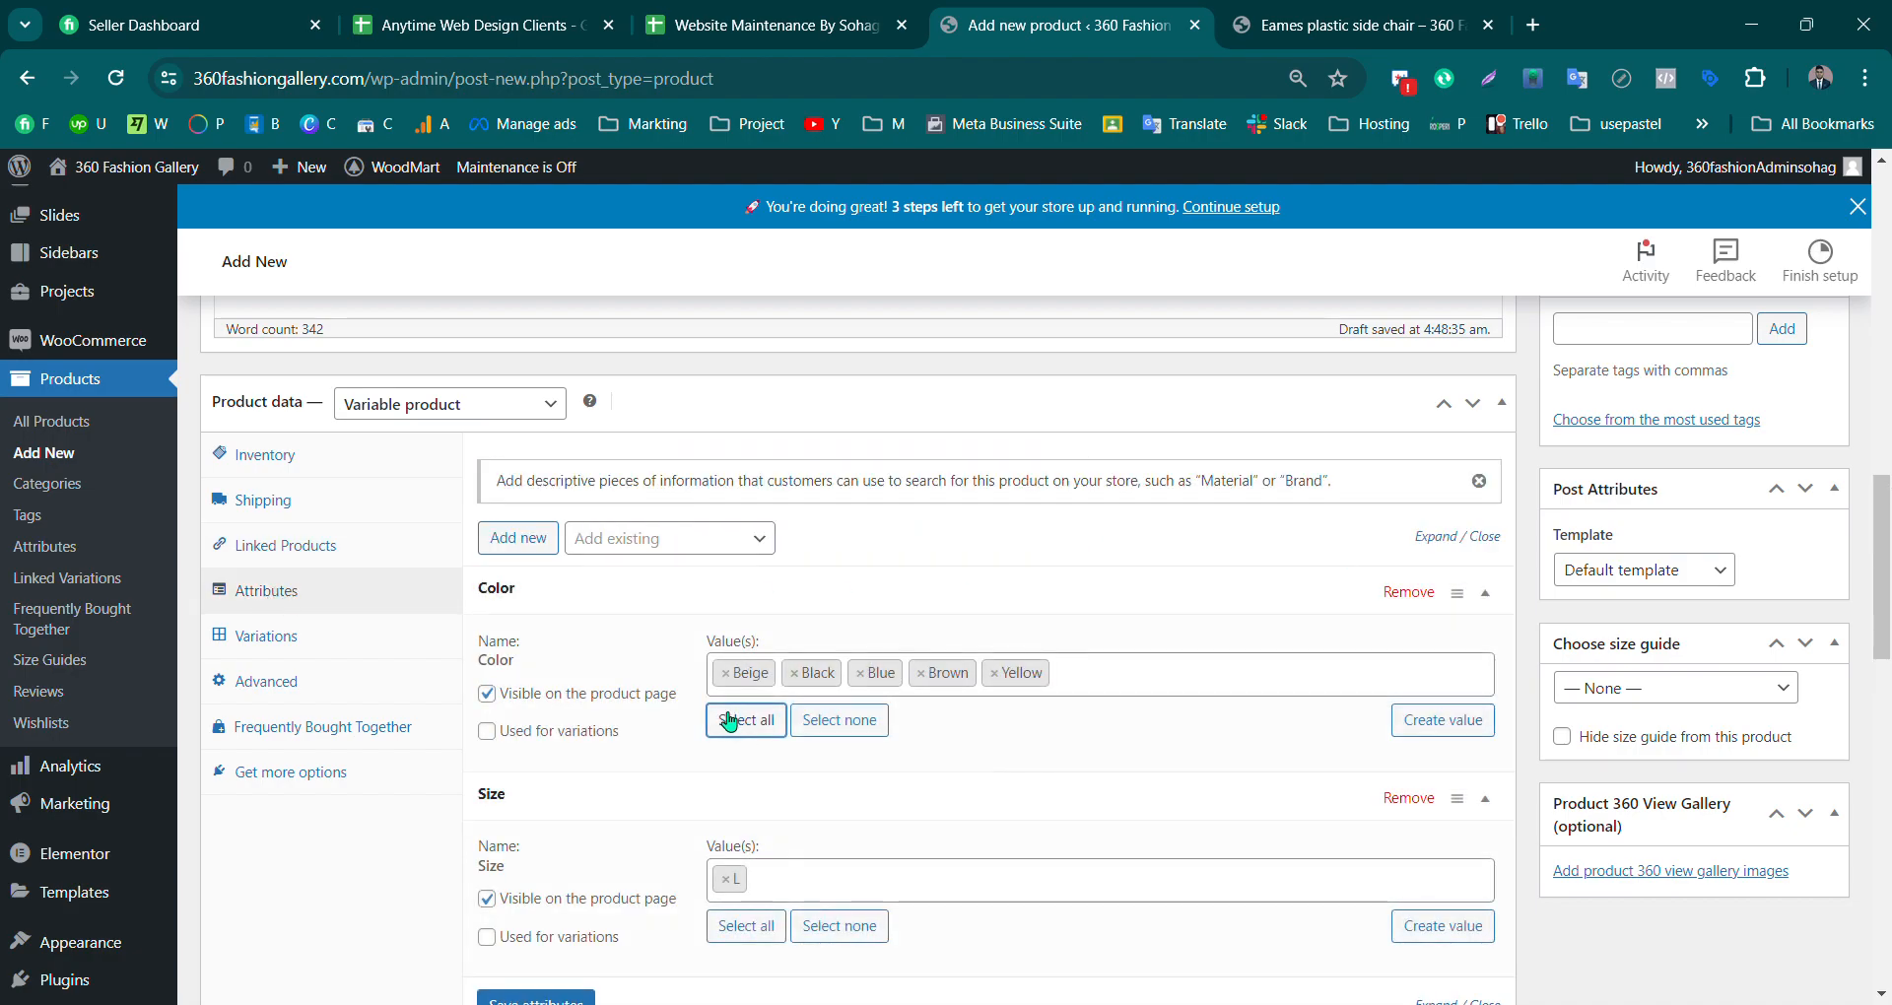
{"action": "left_click", "coordinate": [687, 552]}
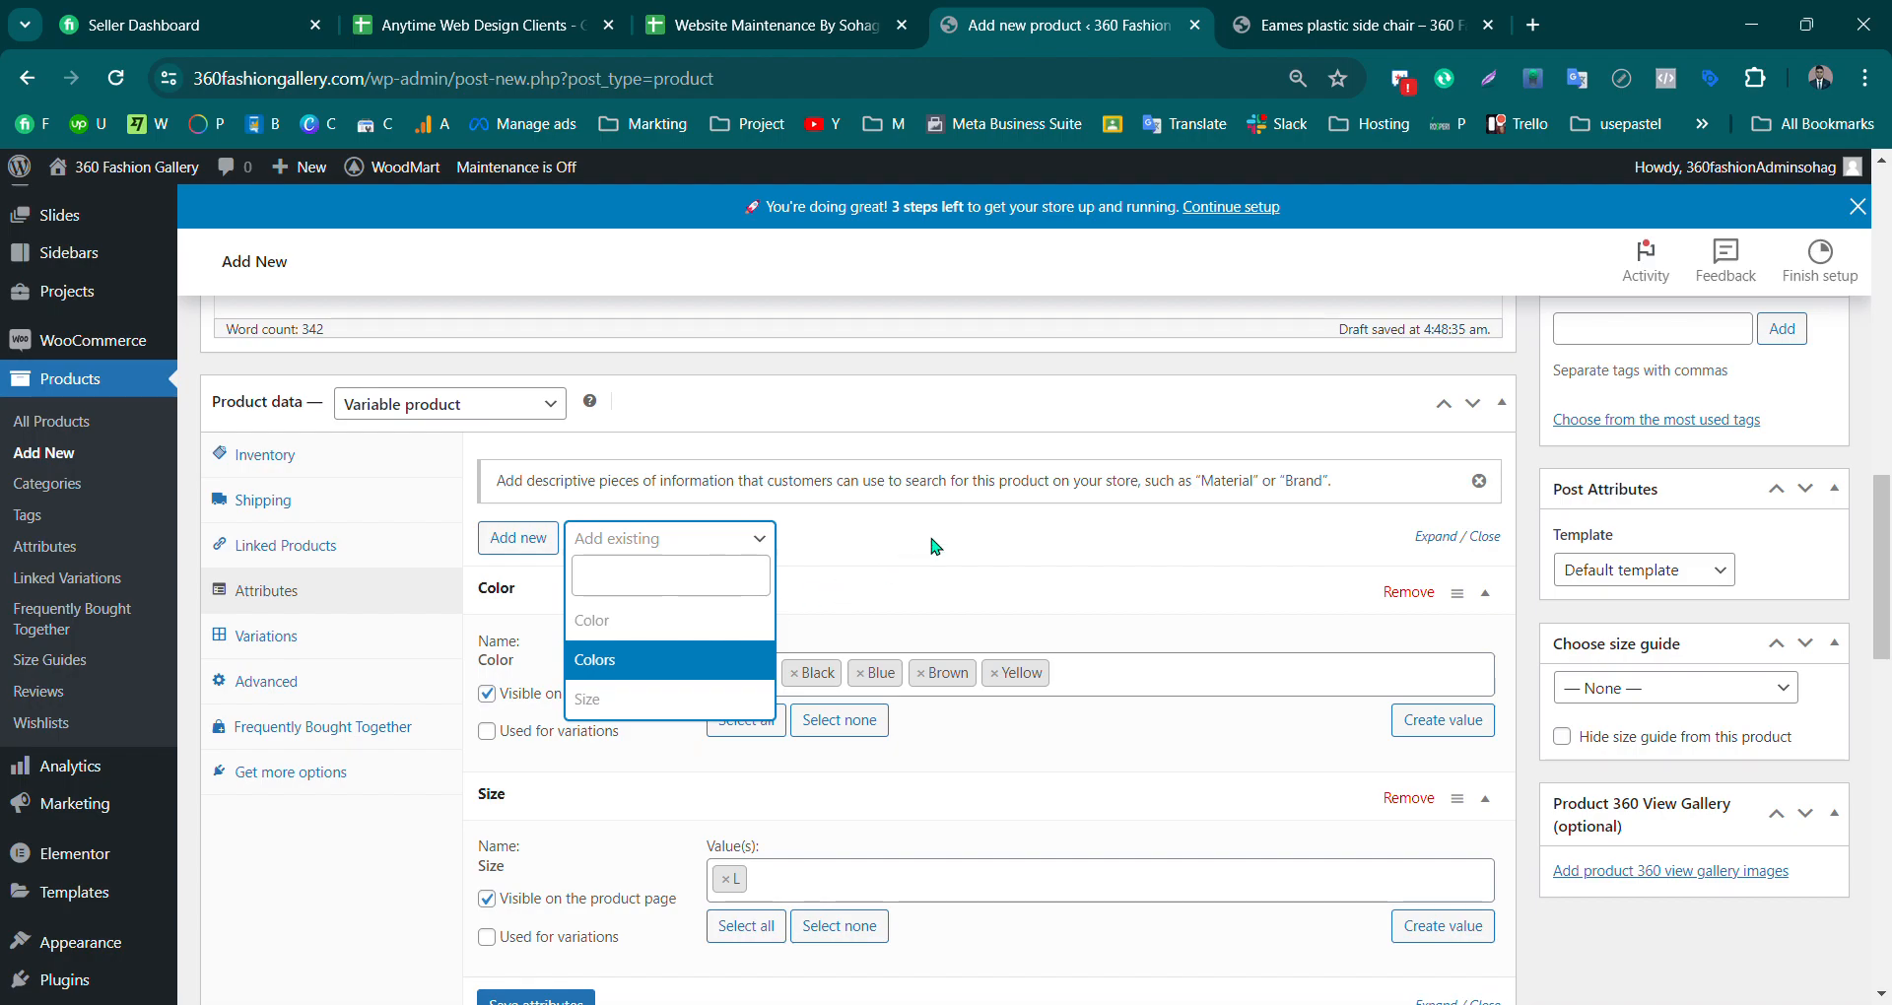
{"action": "left_click", "coordinate": [953, 539]}
{"action": "left_click_drag", "start_coordinate": [1883, 590], "coordinate": [1887, 619]}
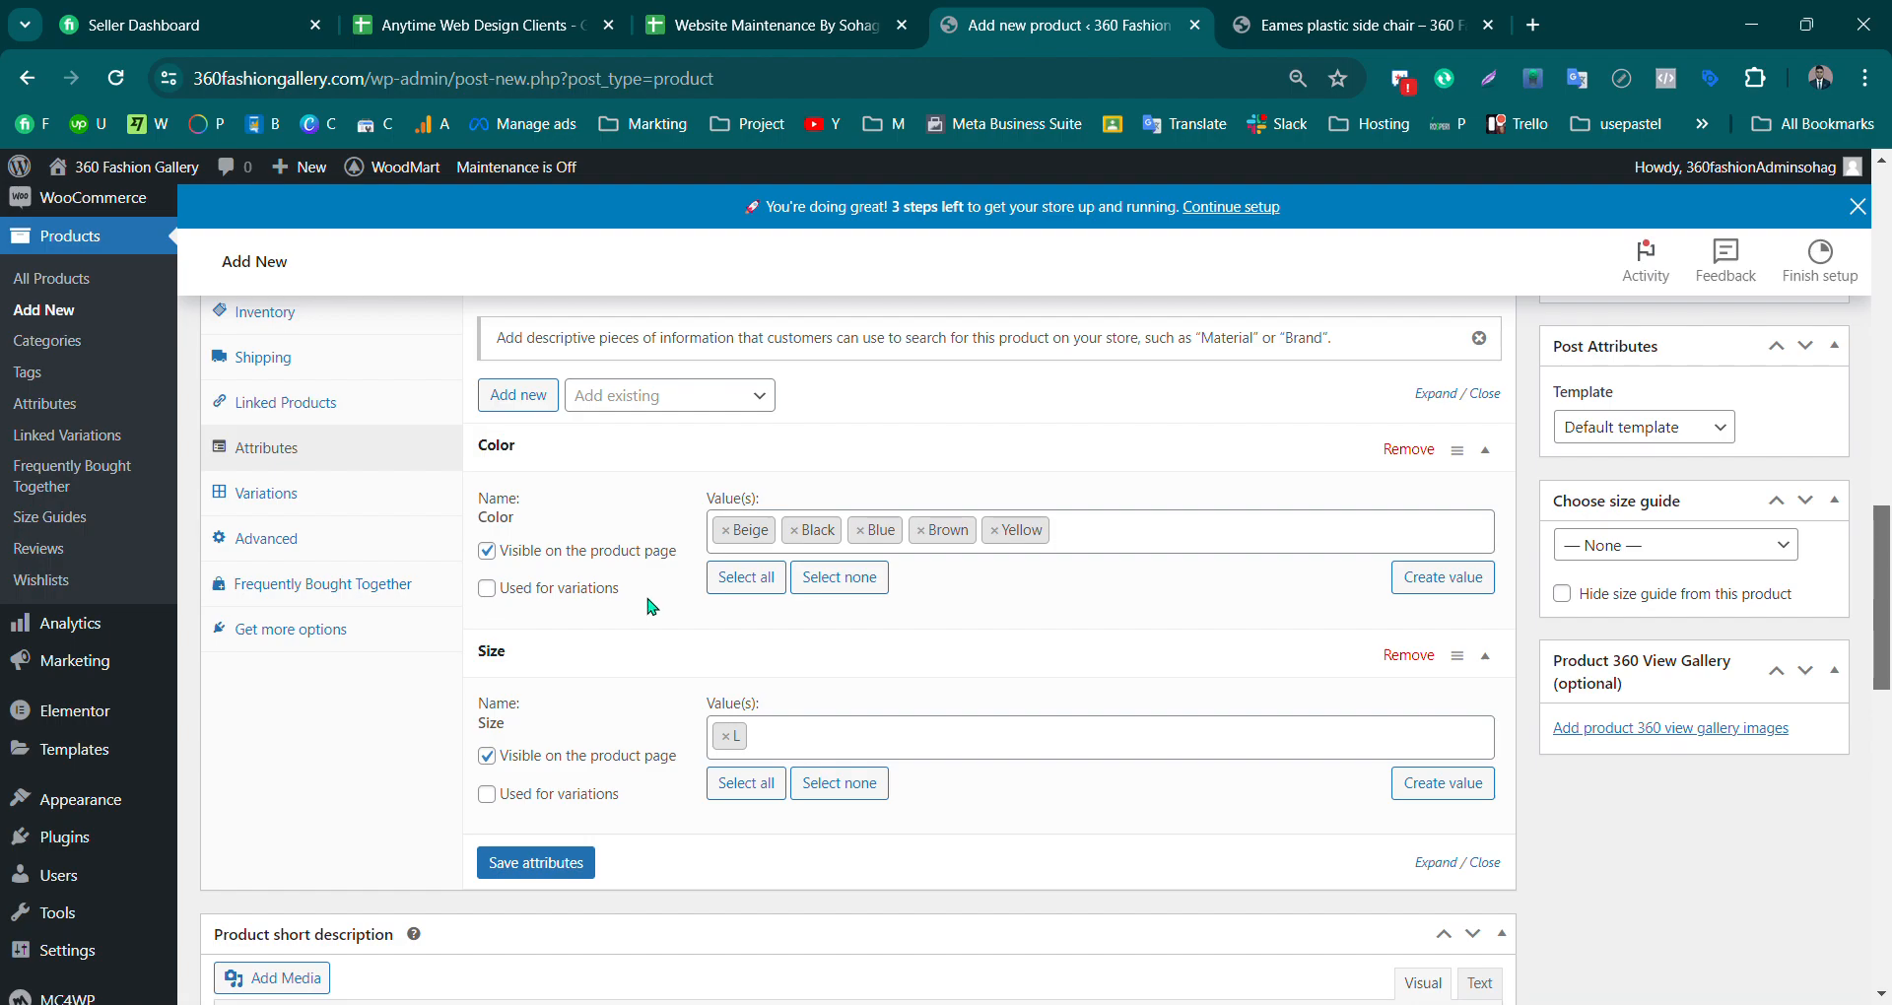
Step: Use both Color and Size for variations, include all Size values, and save the attributes
{"action": "left_click", "coordinate": [487, 589]}
{"action": "left_click", "coordinate": [487, 794]}
{"action": "left_click", "coordinate": [754, 784]}
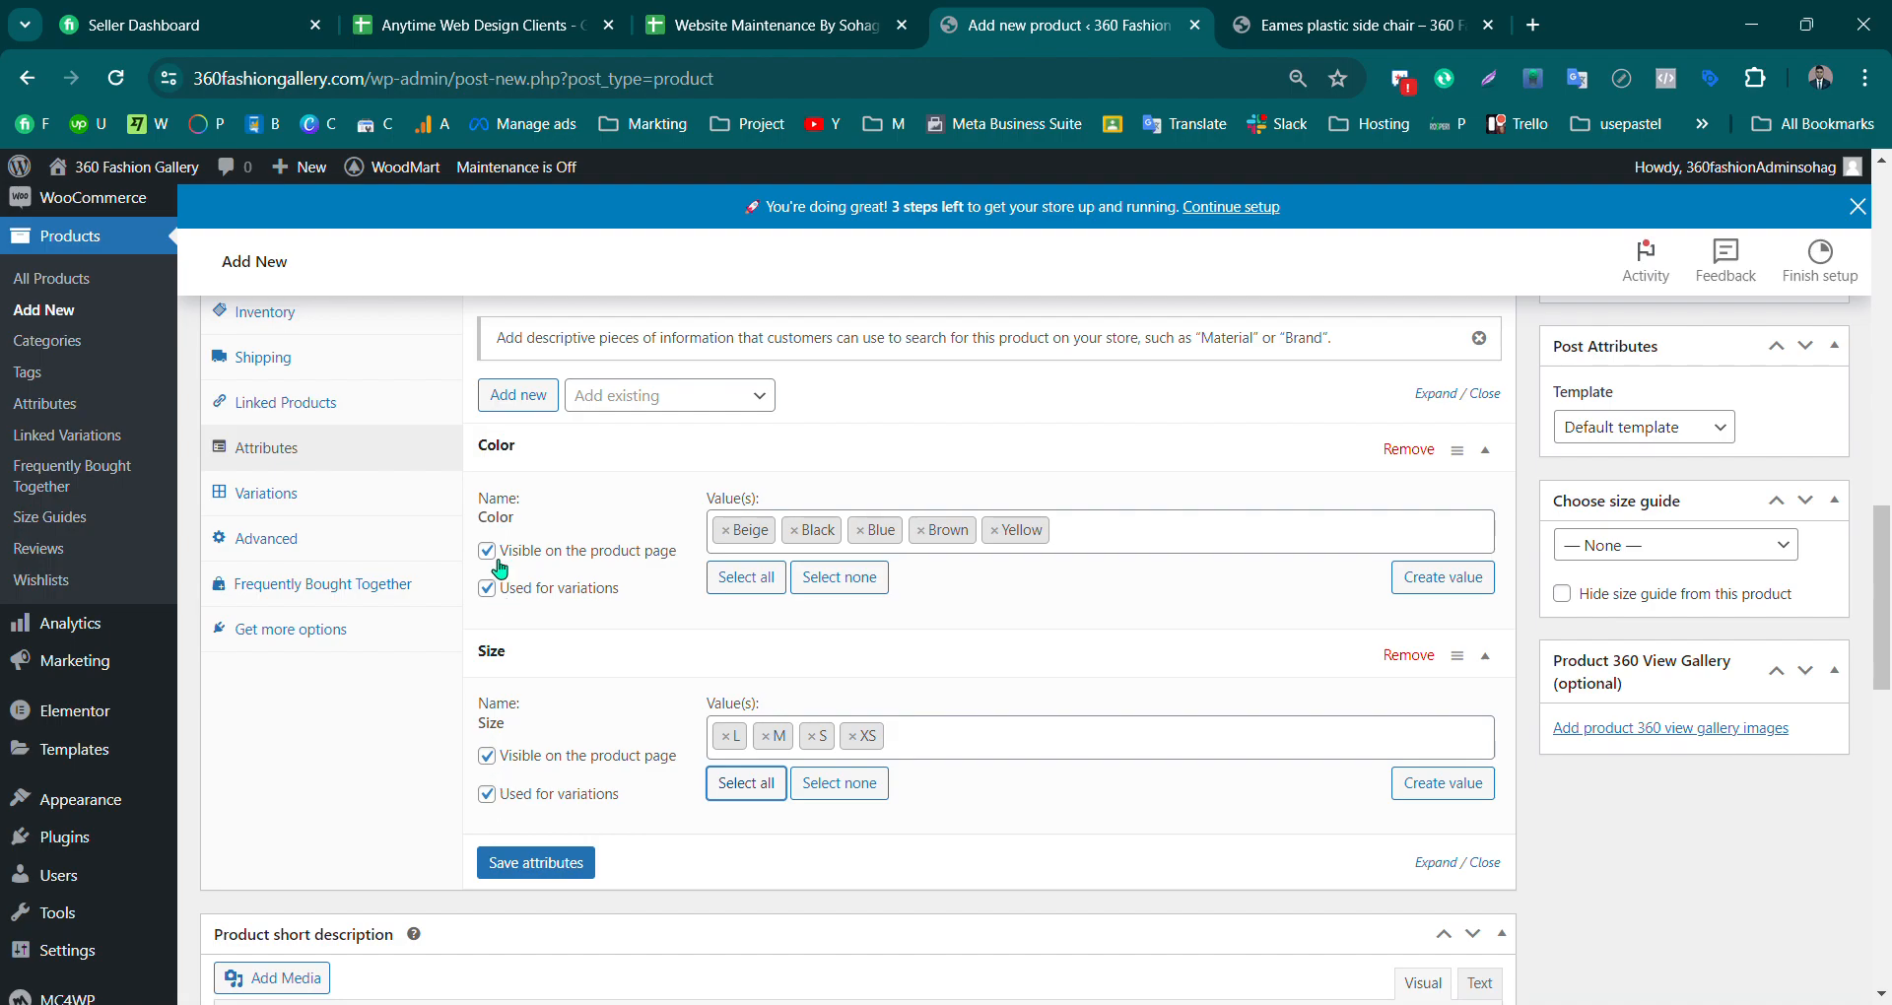
{"action": "left_click", "coordinate": [512, 867]}
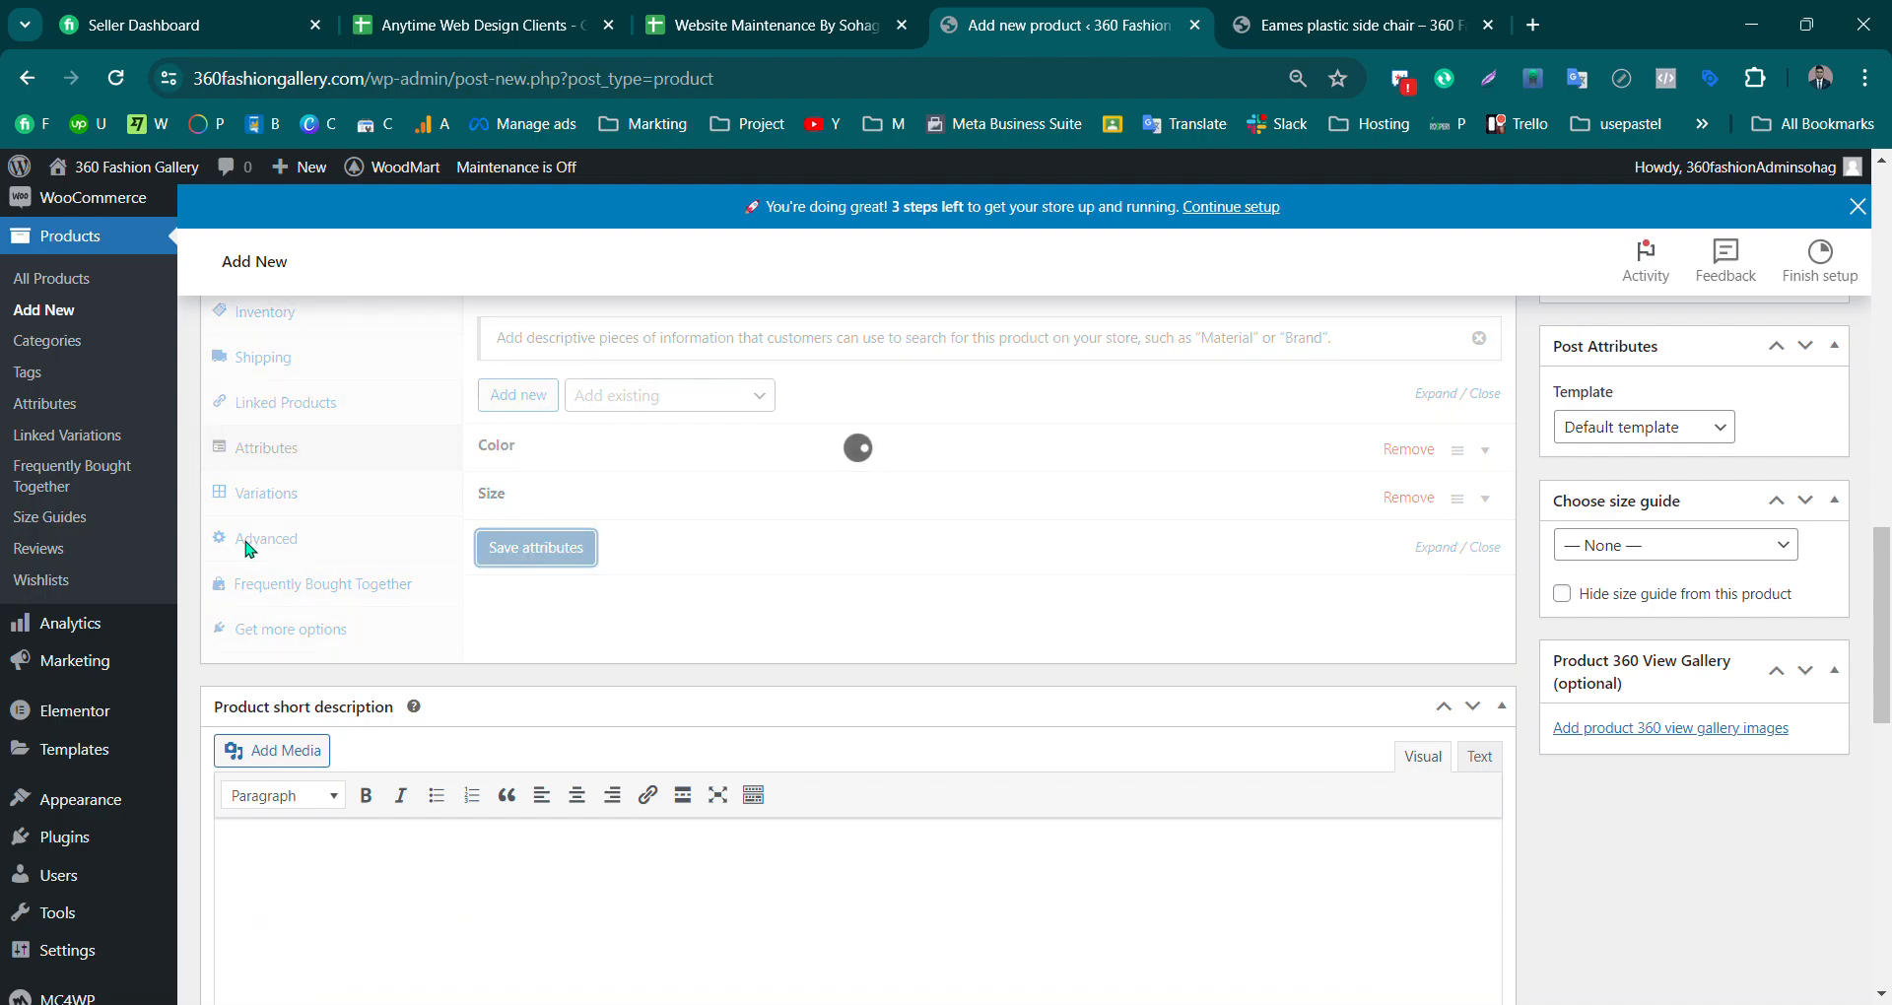
Step: Generate the product's variations from all Color and Size combinations
{"action": "left_click", "coordinate": [264, 493]}
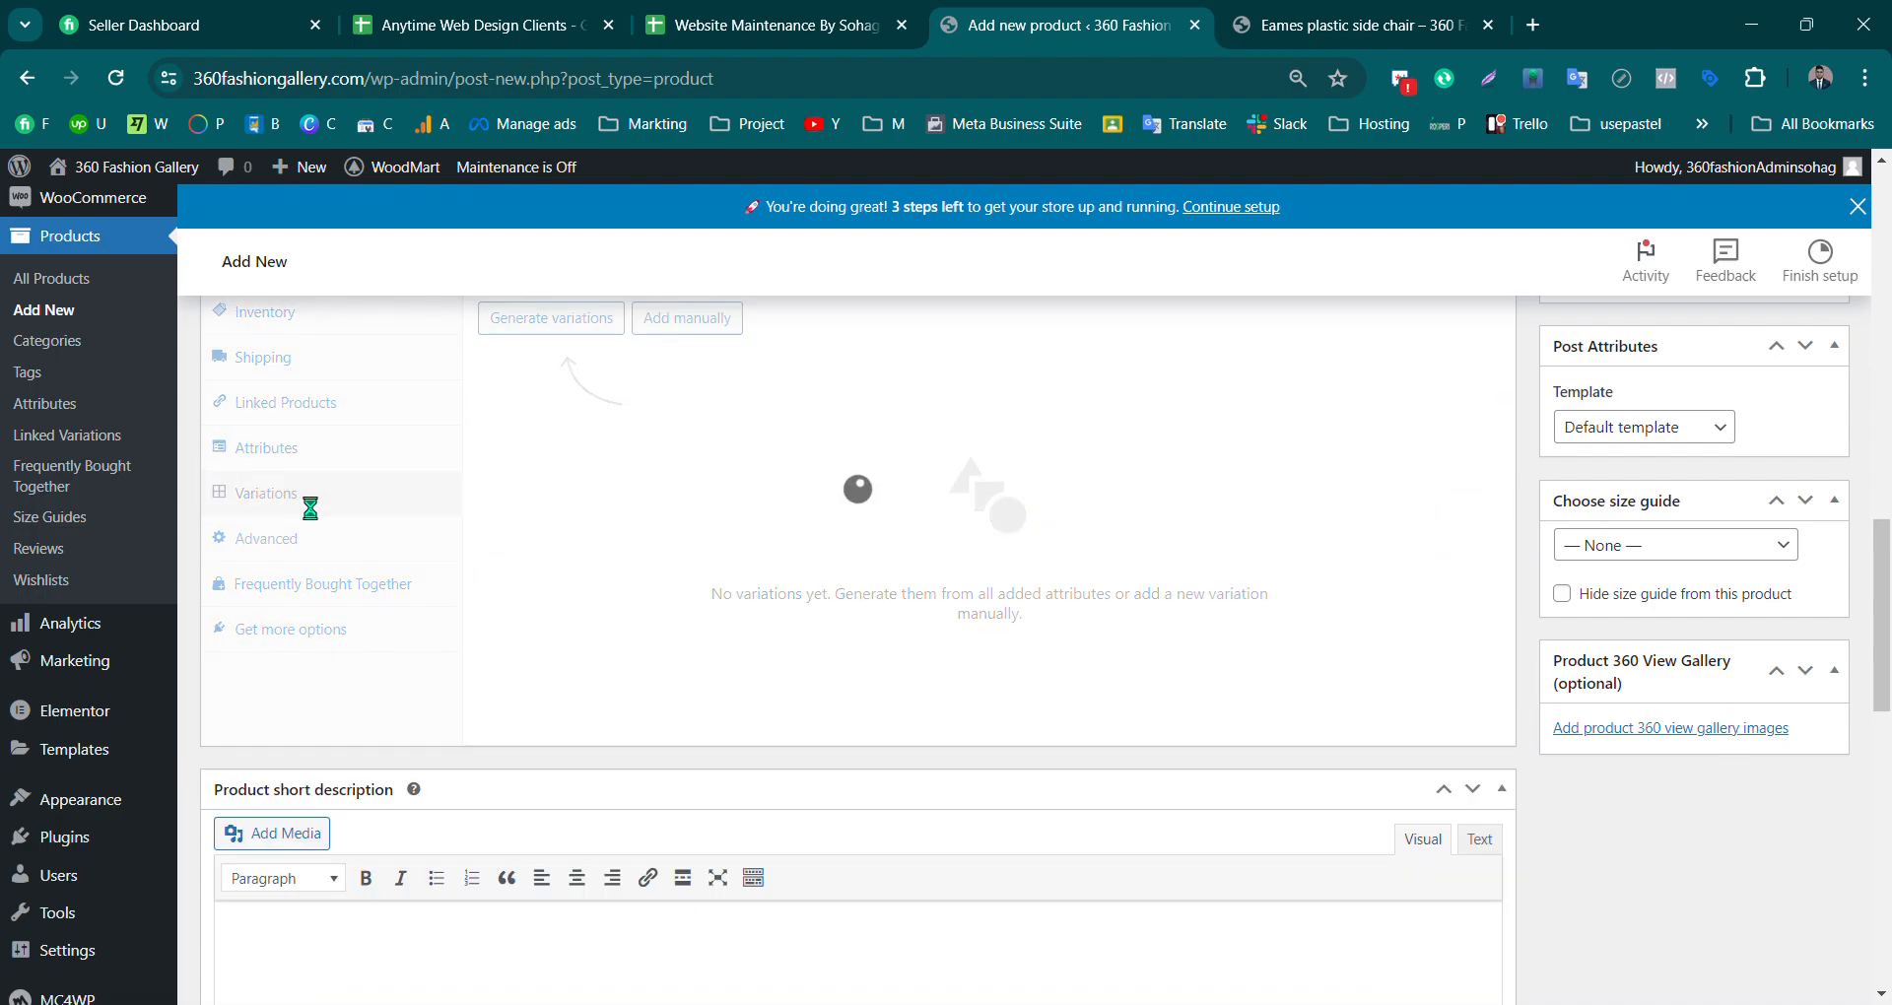
{"action": "scroll", "coordinate": [741, 564], "scroll_direction": "up", "scroll_amount": 3}
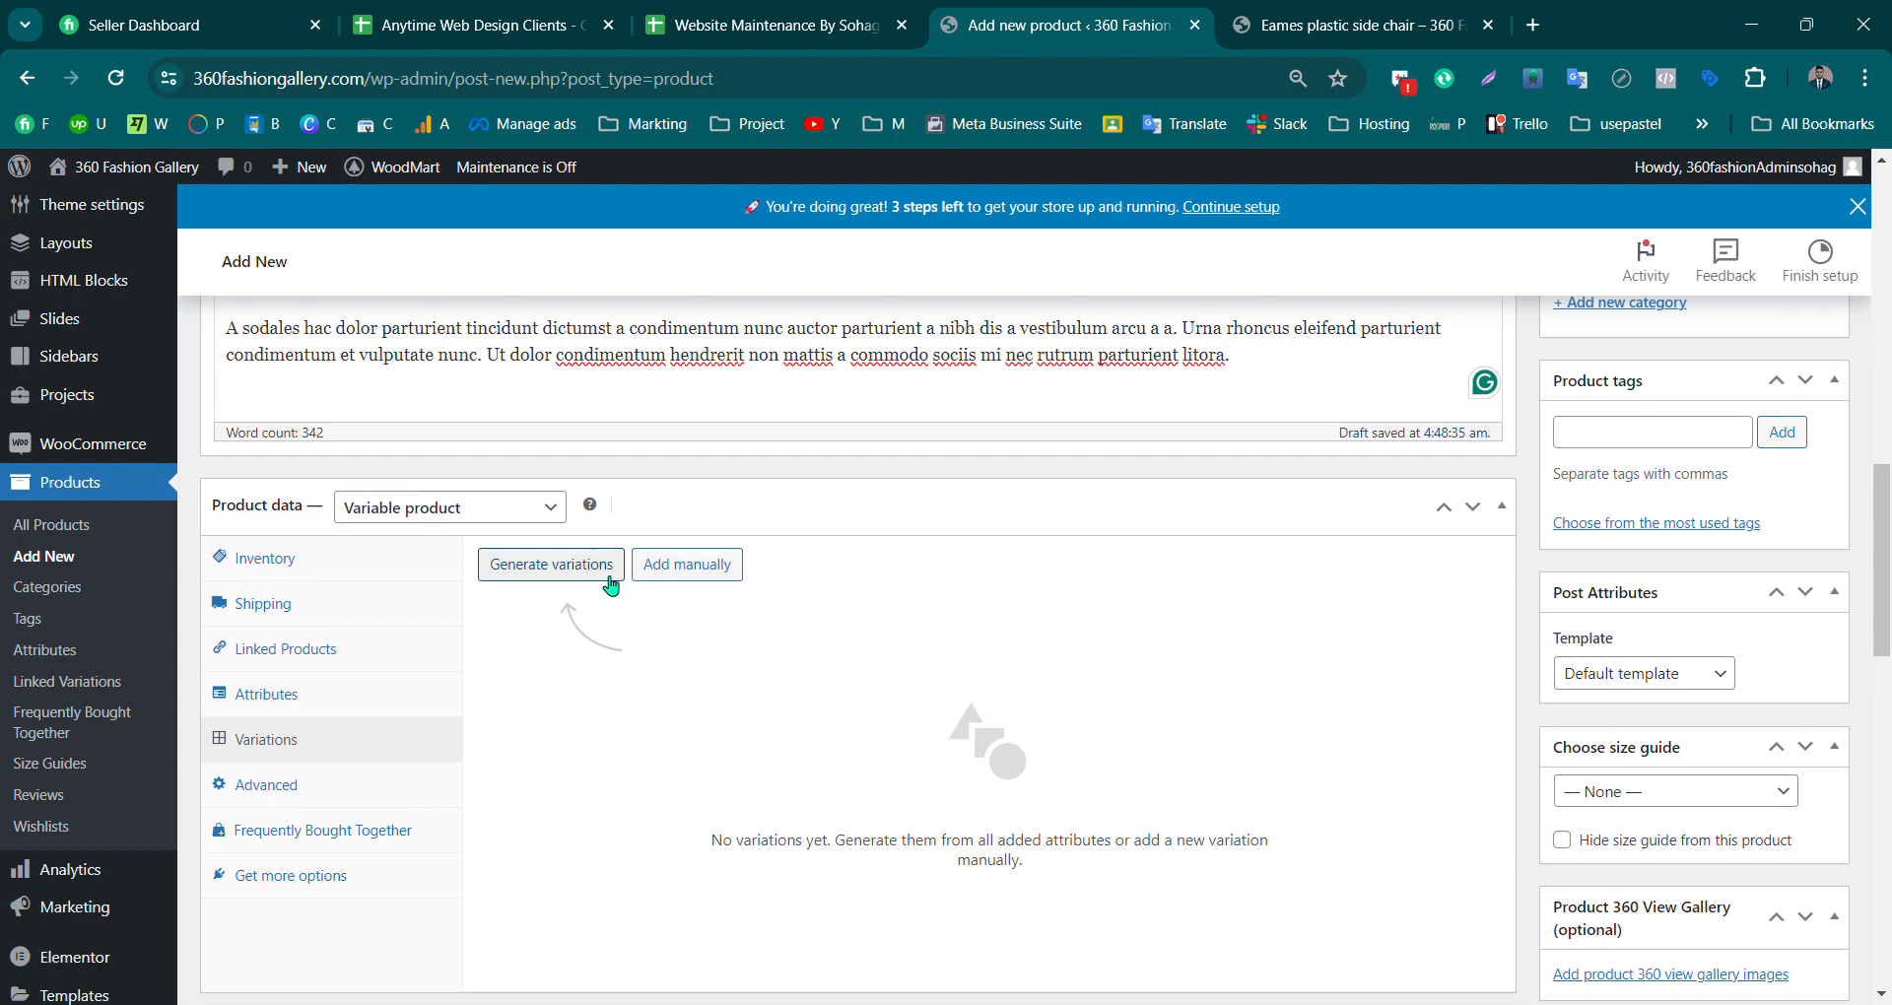
{"action": "left_click", "coordinate": [554, 582]}
{"action": "left_click", "coordinate": [1070, 286]}
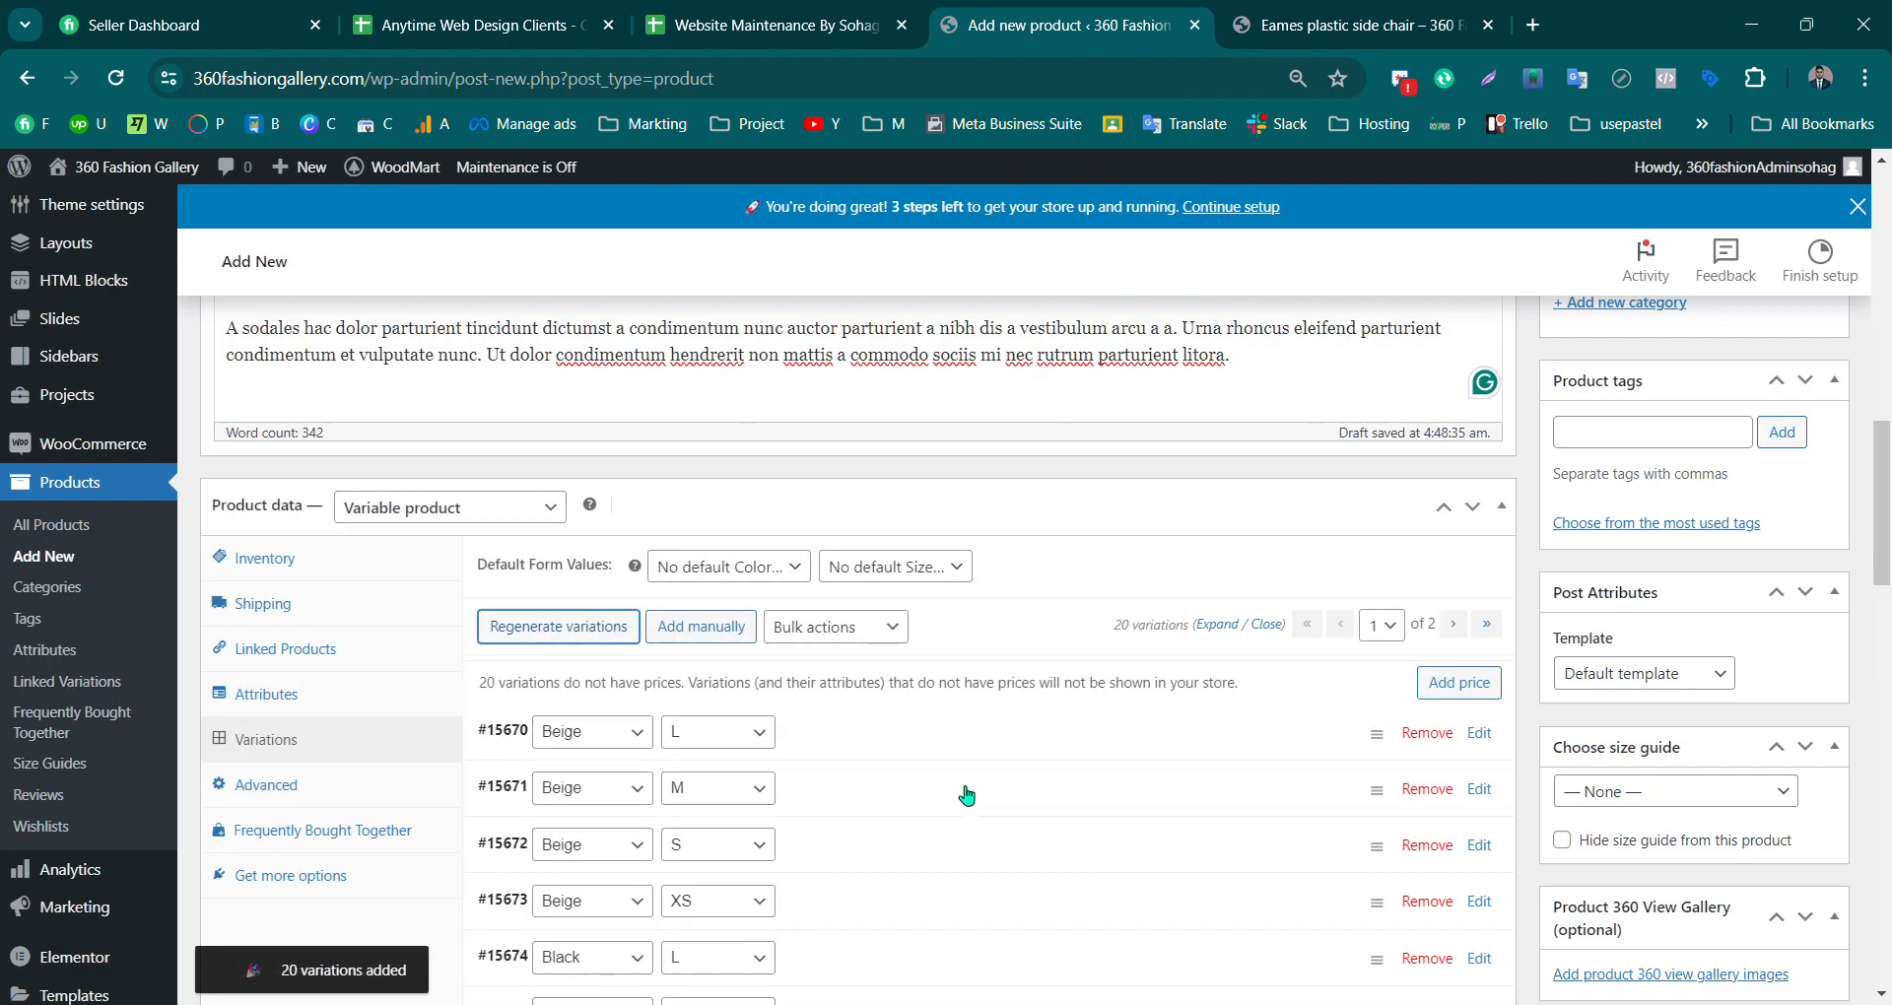
Step: Review the color and size combinations in the list of generated variations
{"action": "scroll", "coordinate": [1281, 709], "scroll_direction": "down", "scroll_amount": 7}
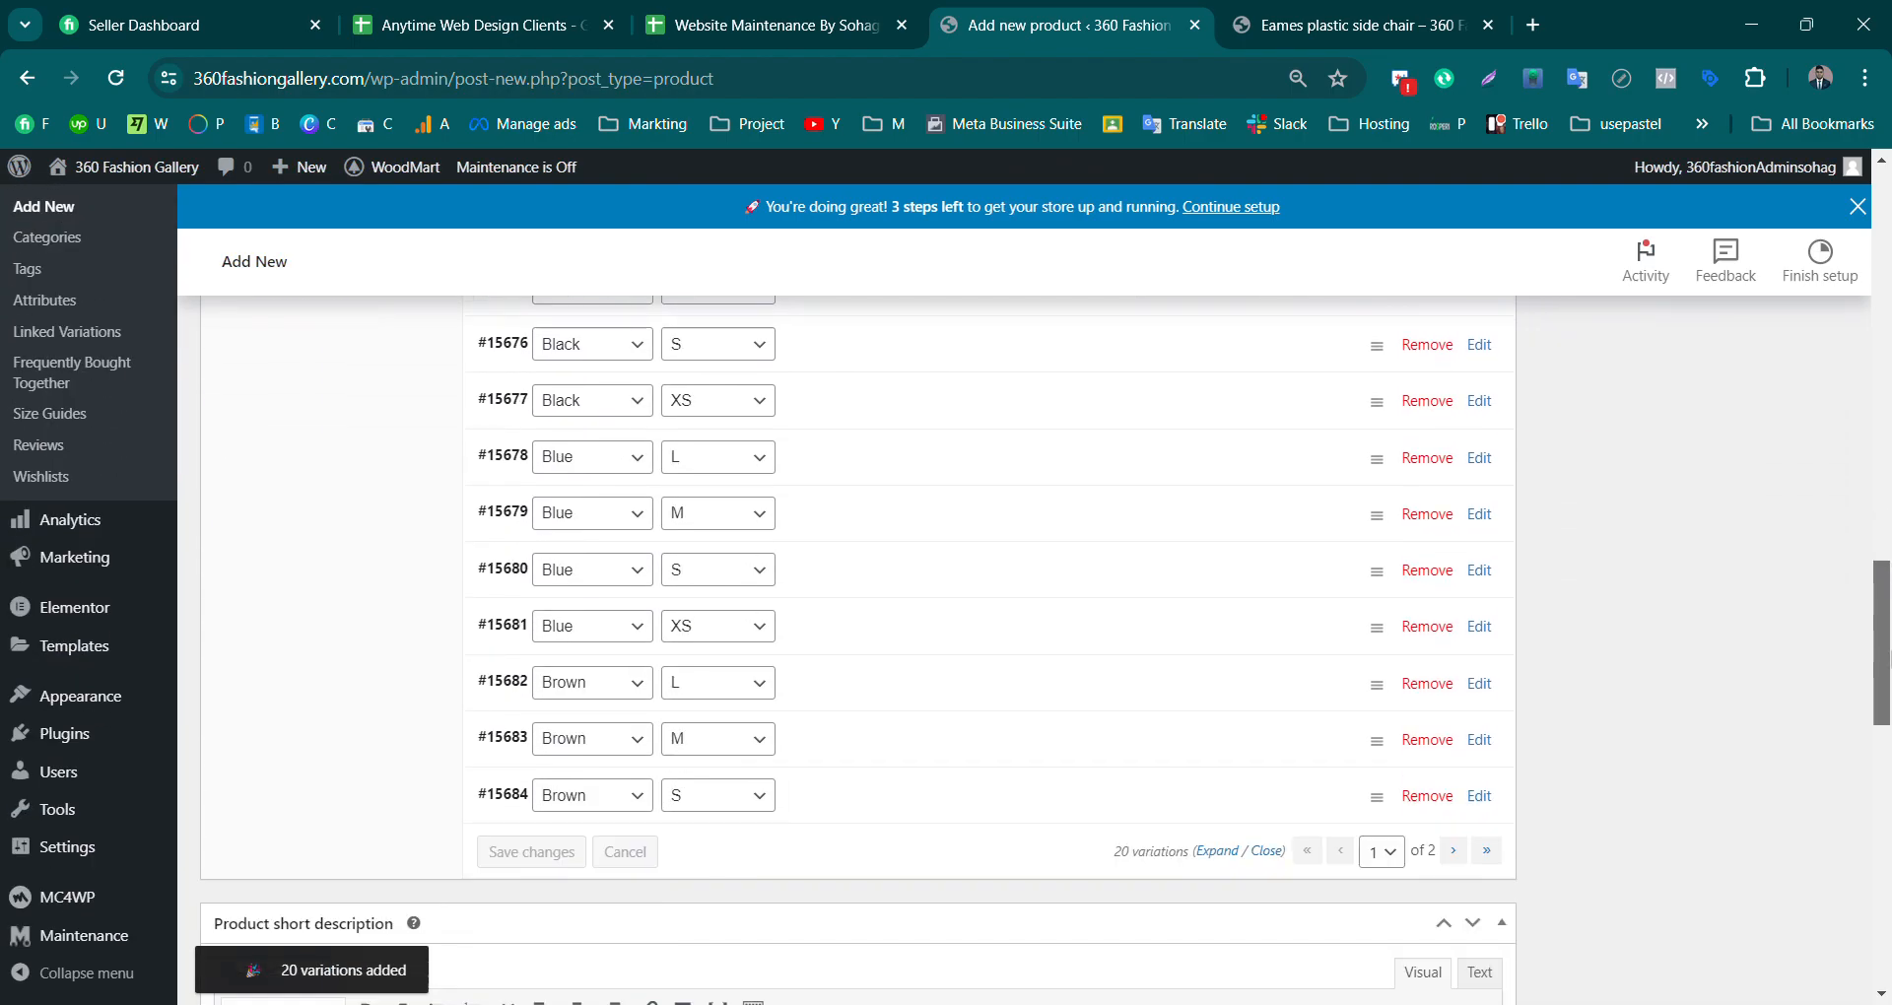
{"action": "scroll", "coordinate": [986, 650], "scroll_direction": "down", "scroll_amount": 4}
{"action": "scroll", "coordinate": [986, 650], "scroll_direction": "up", "scroll_amount": 8}
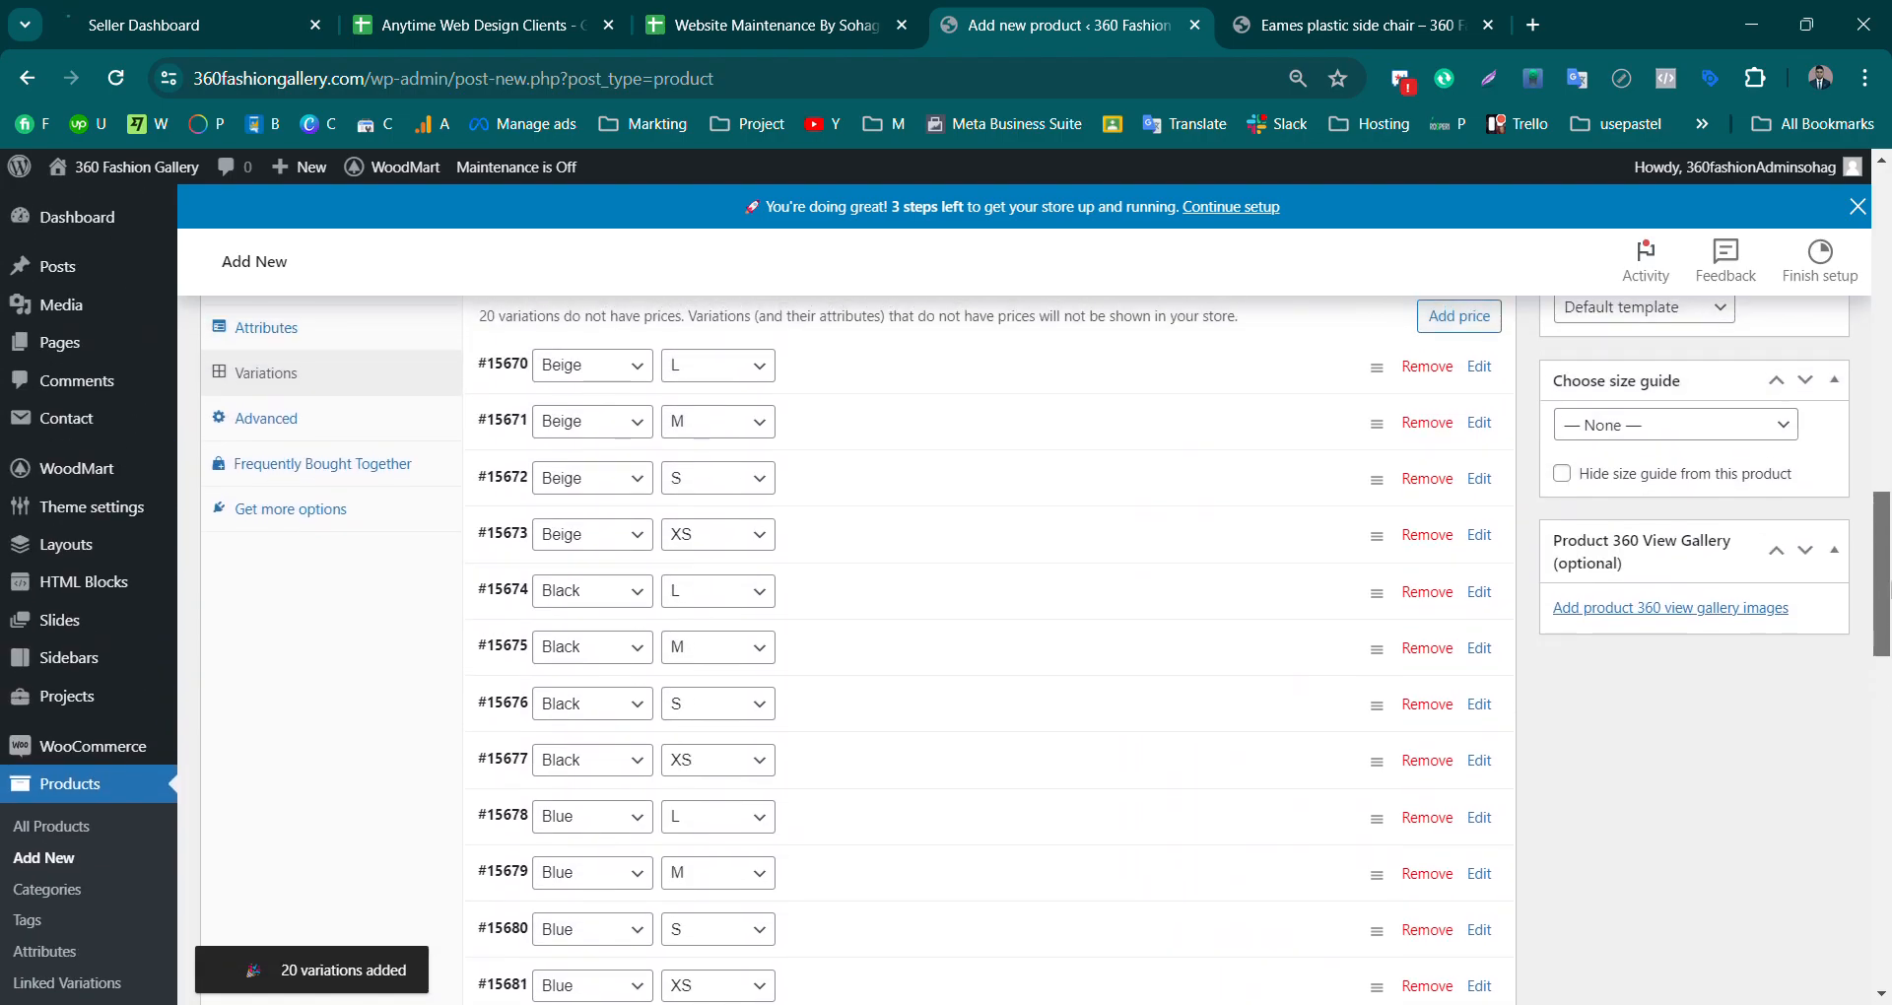
{"action": "scroll", "coordinate": [1047, 650], "scroll_direction": "up", "scroll_amount": 1}
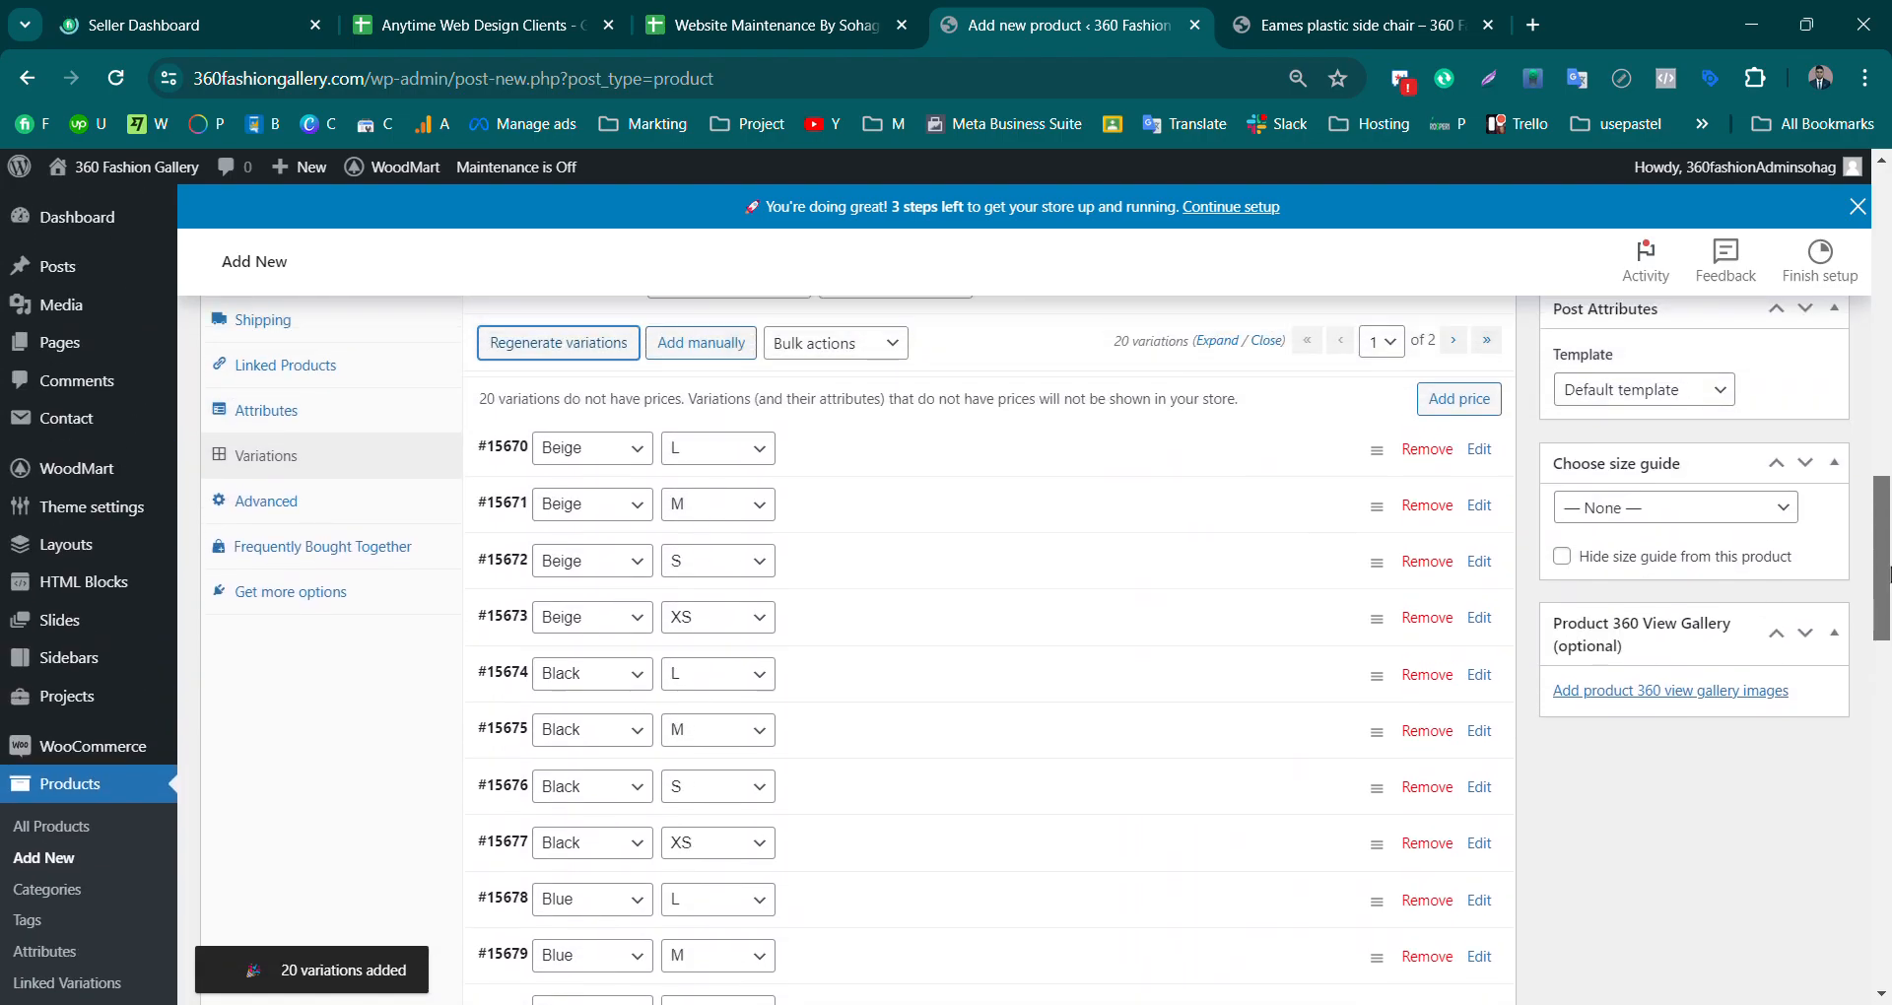
{"action": "left_click", "coordinate": [593, 449]}
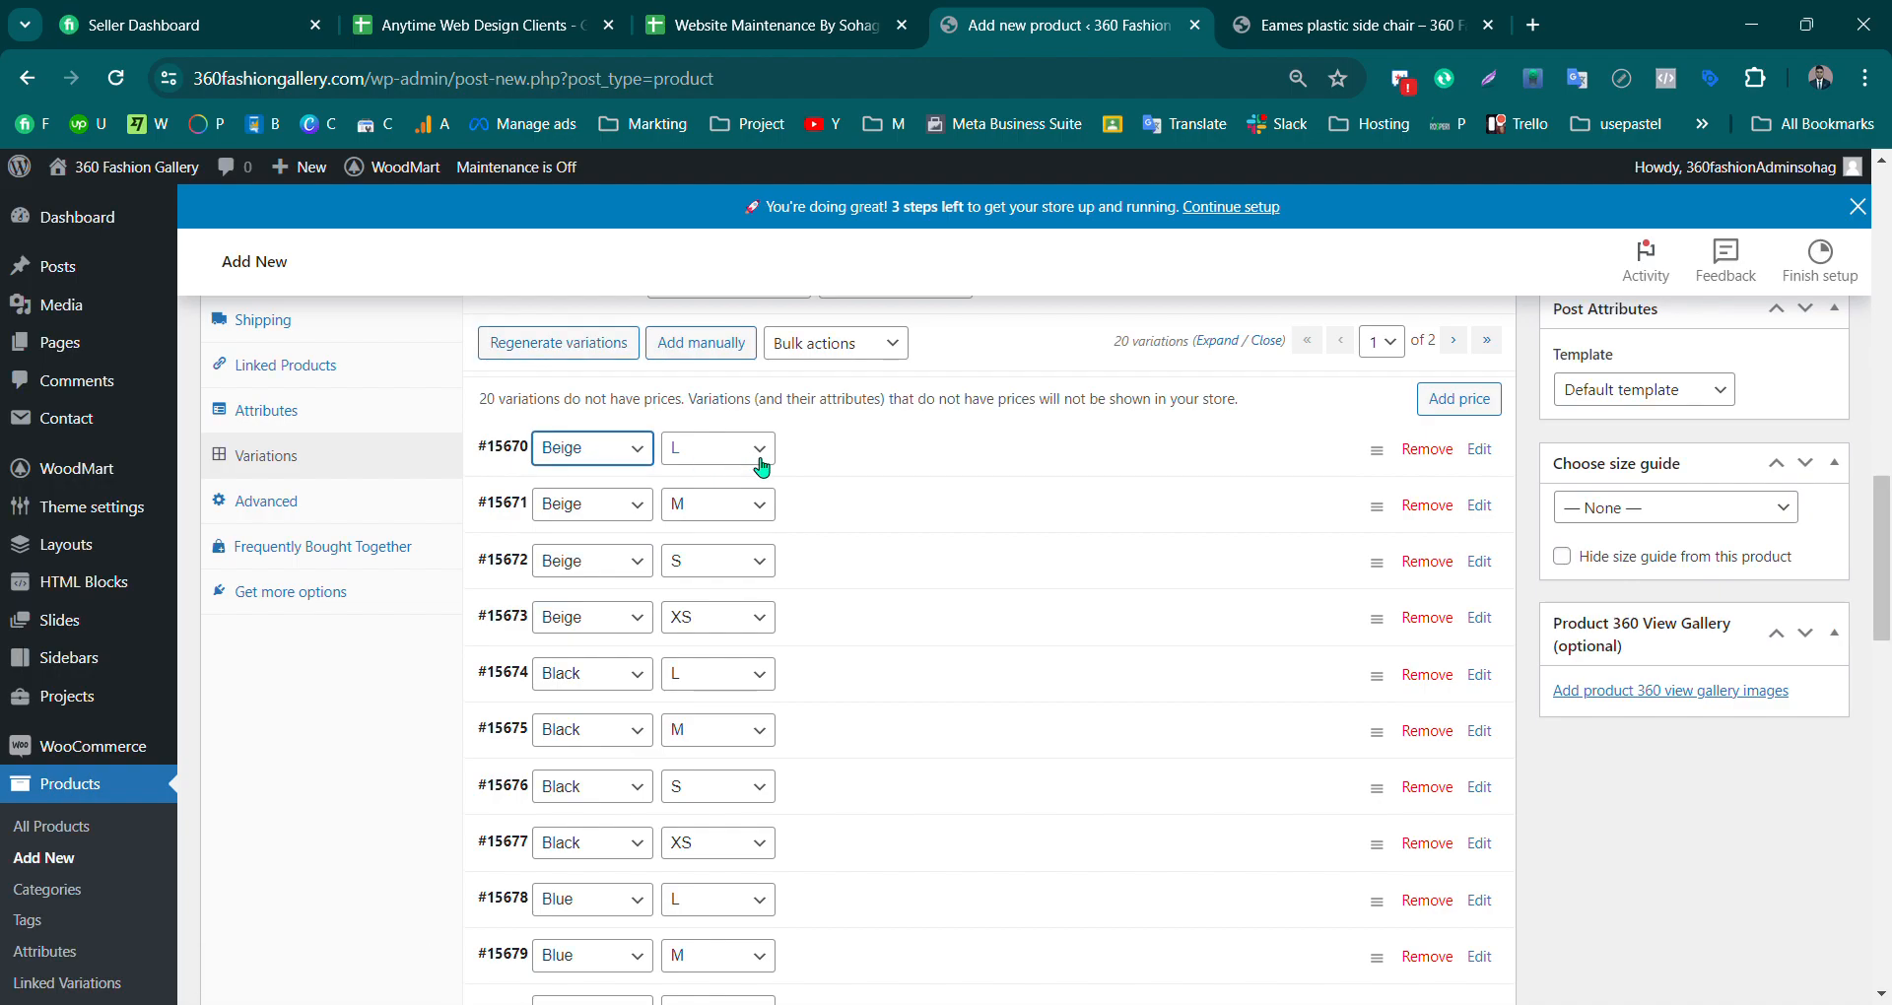
{"action": "scroll", "coordinate": [832, 670], "scroll_direction": "down", "scroll_amount": 3}
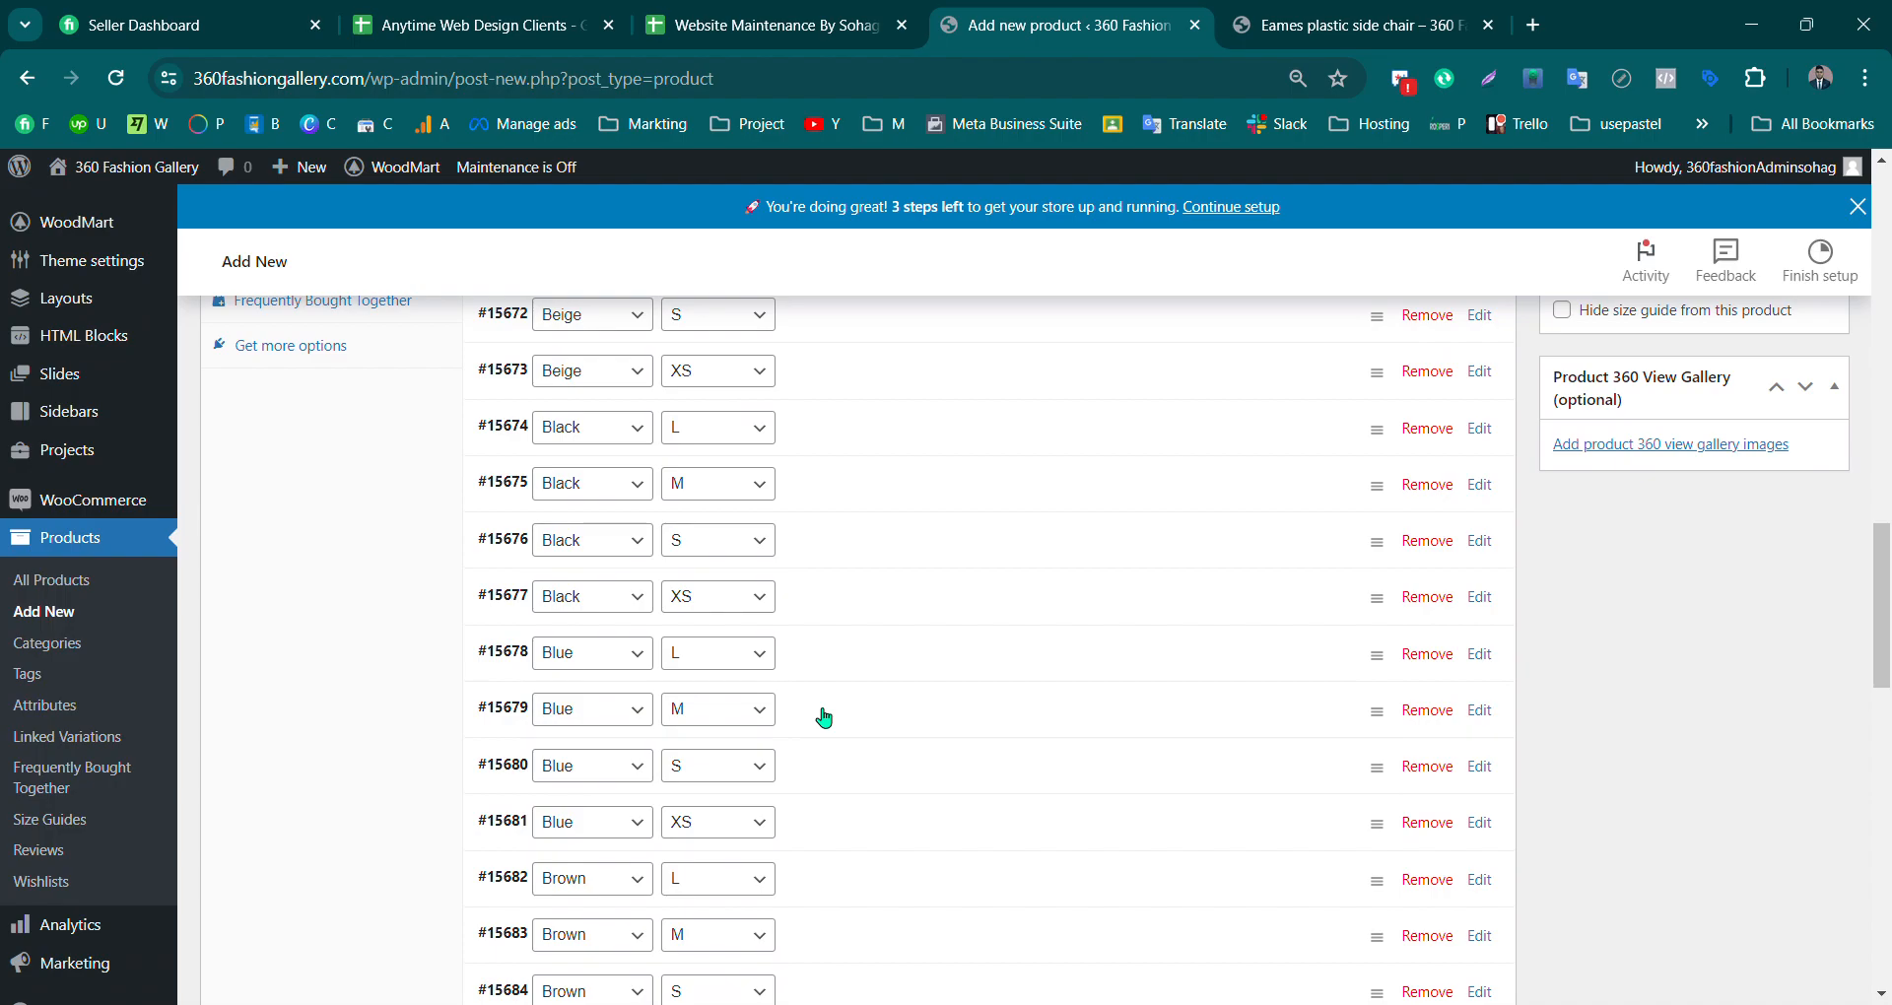
{"action": "scroll", "coordinate": [825, 717], "scroll_direction": "down", "scroll_amount": 1}
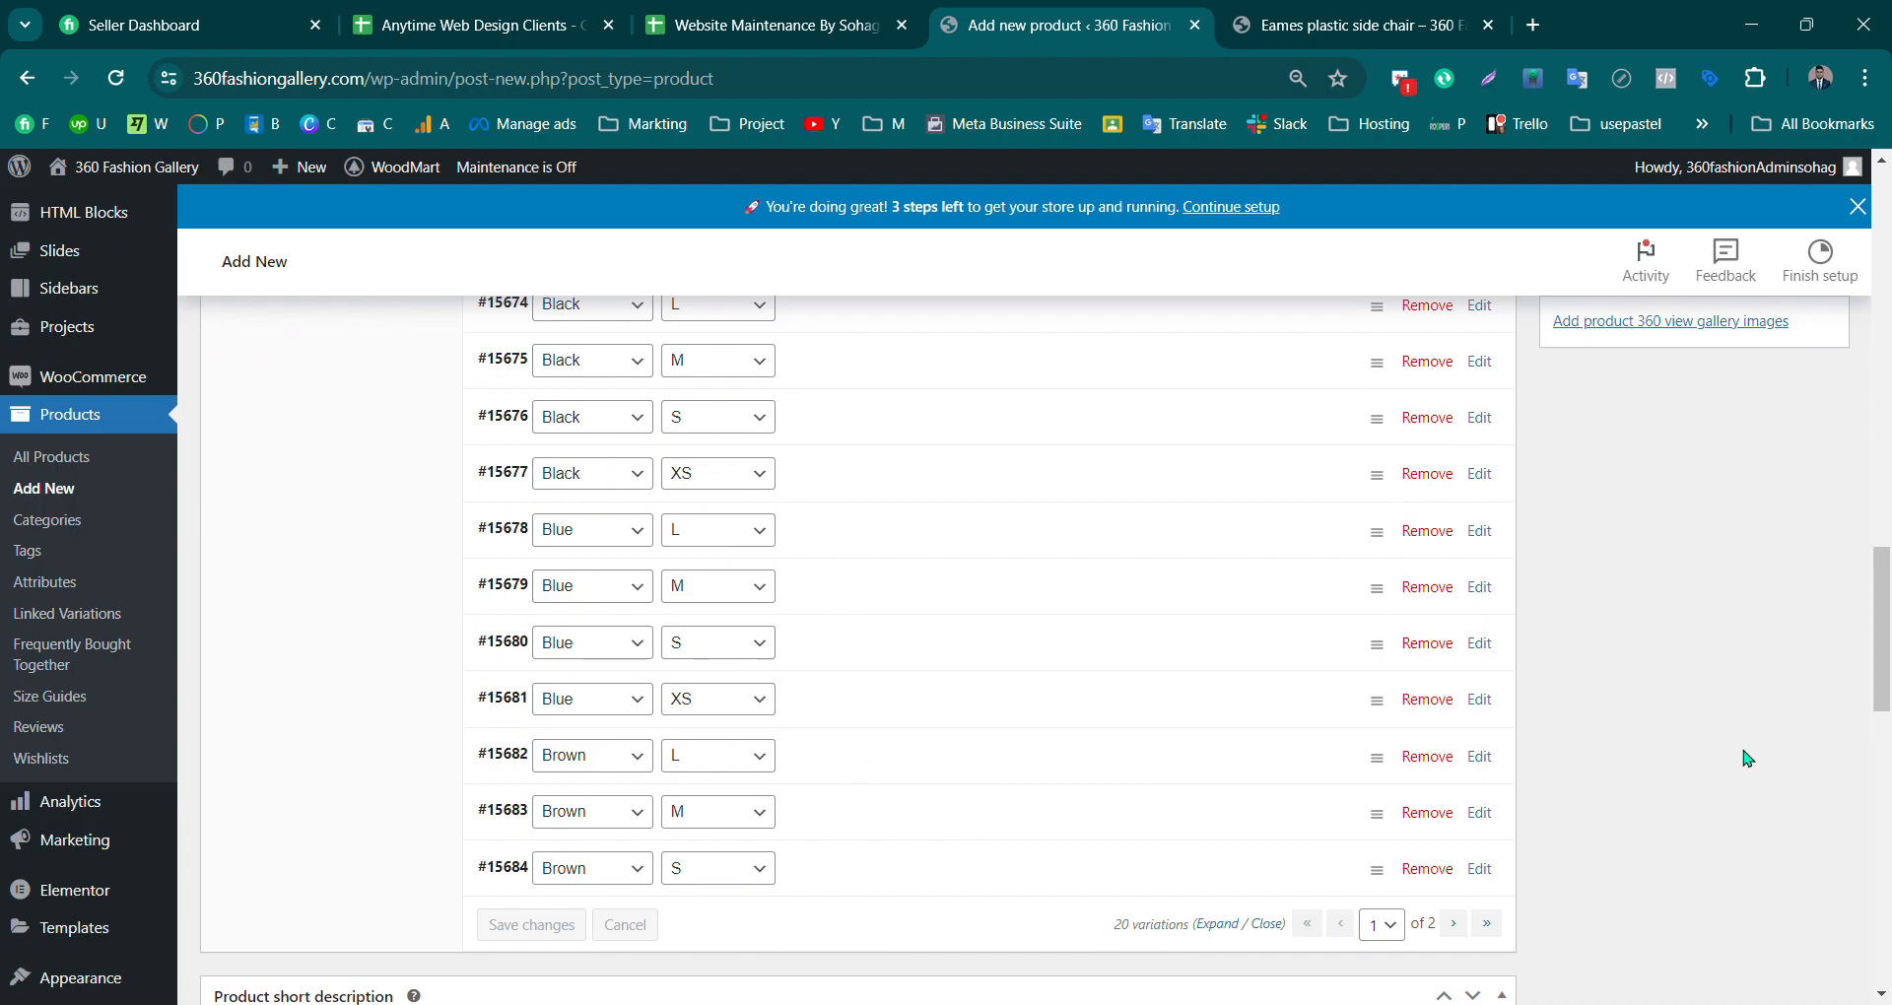
Step: Set the photo of the woman in the lavender patterned outfit as the Beige / L variation's image
{"action": "left_click_drag", "start_coordinate": [1887, 644], "coordinate": [1887, 569]}
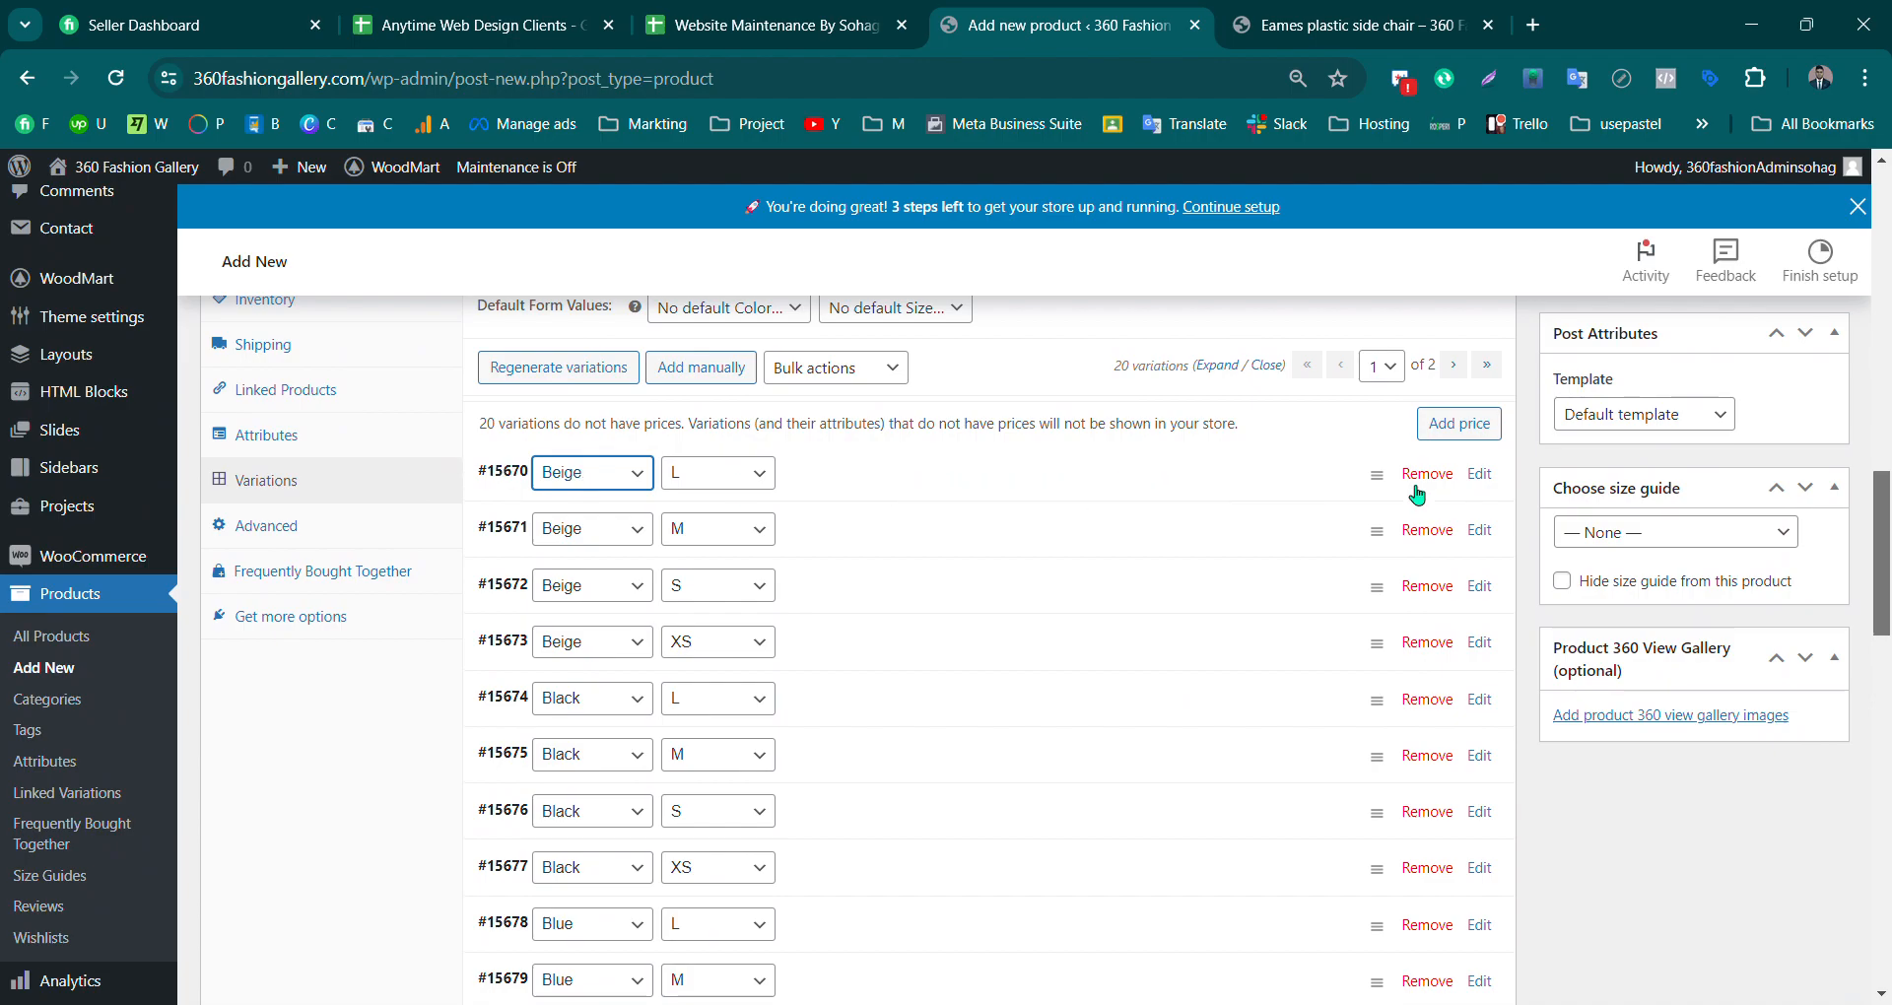
{"action": "left_click", "coordinate": [1218, 479]}
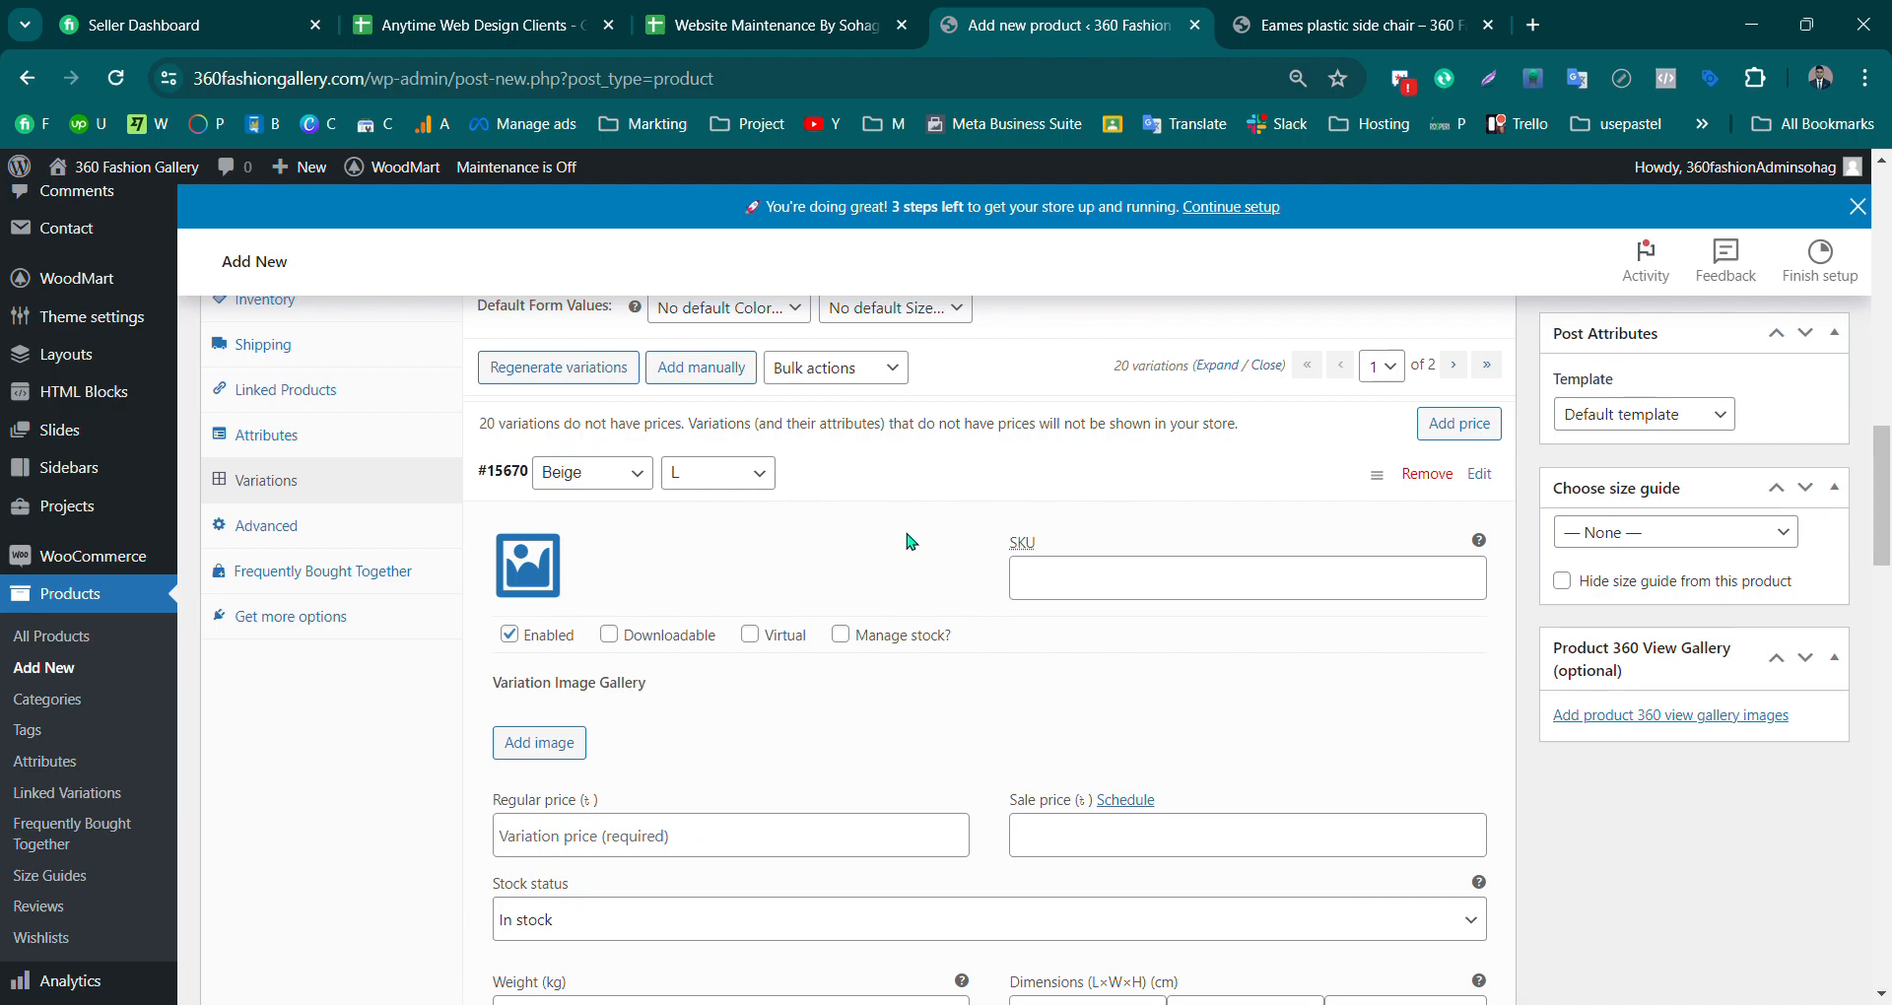
{"action": "left_click", "coordinate": [530, 571]}
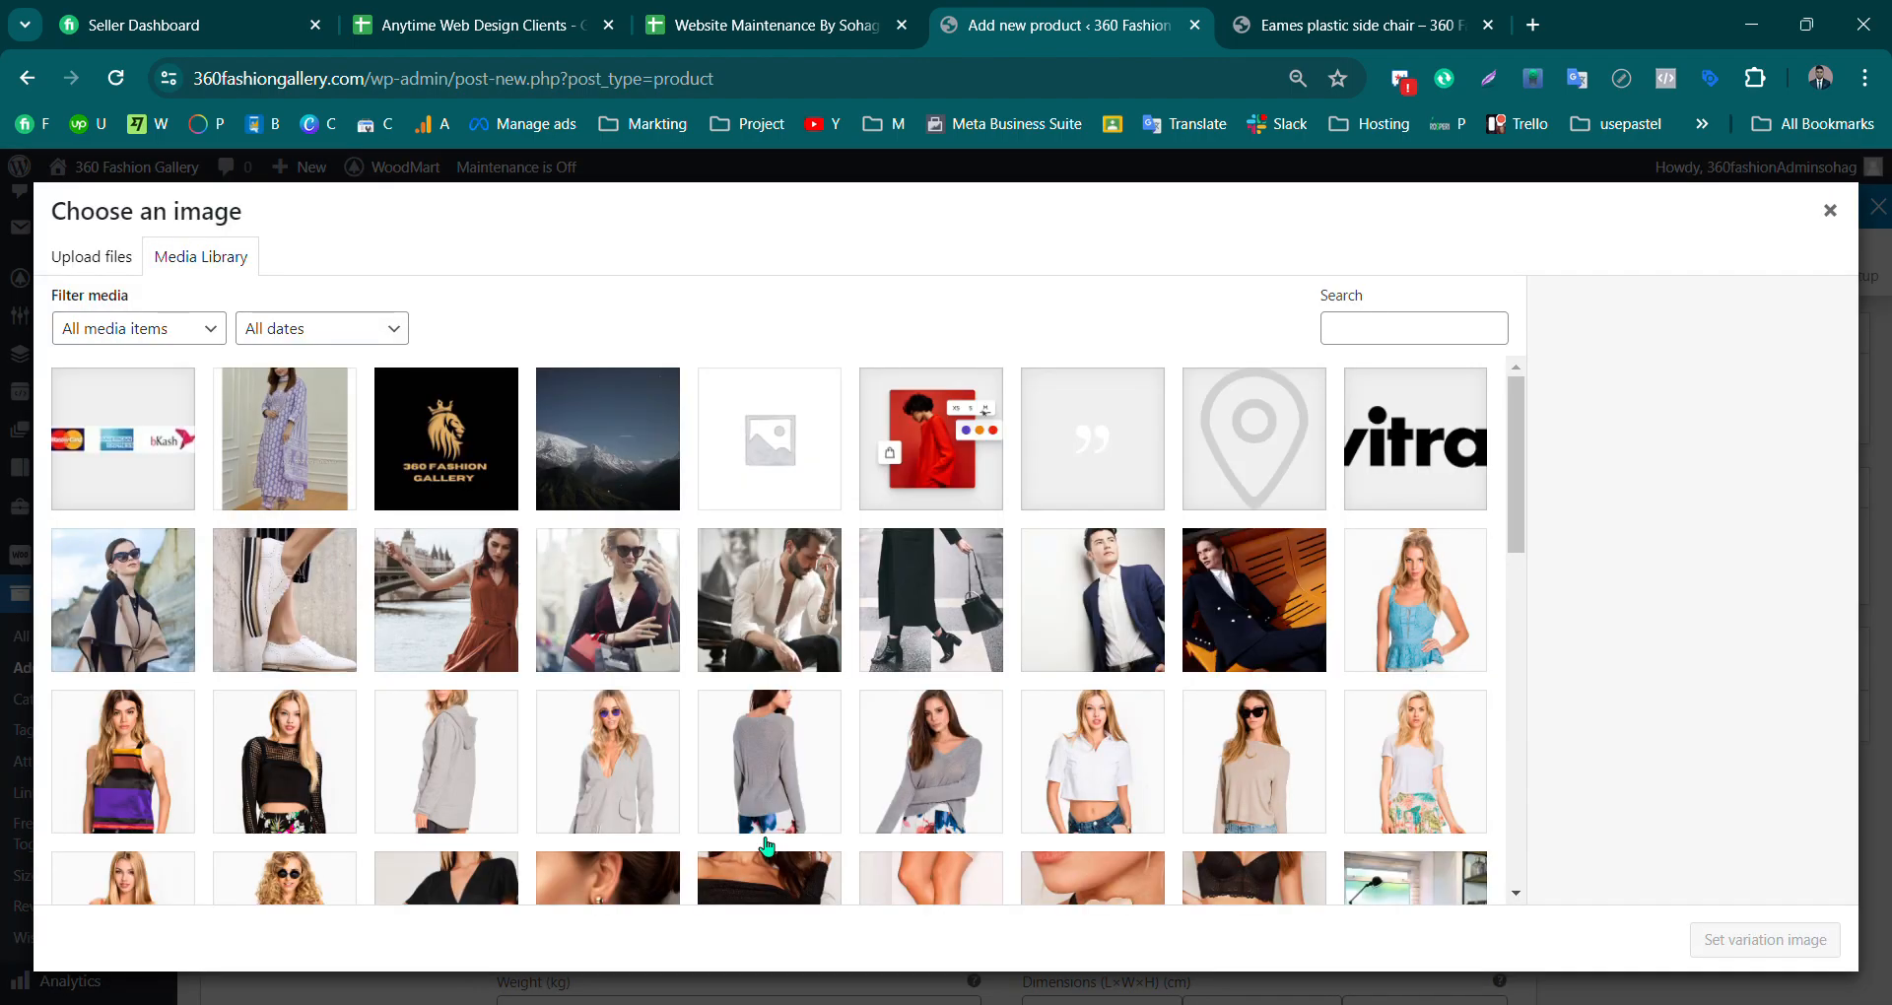
{"action": "left_click", "coordinate": [286, 446]}
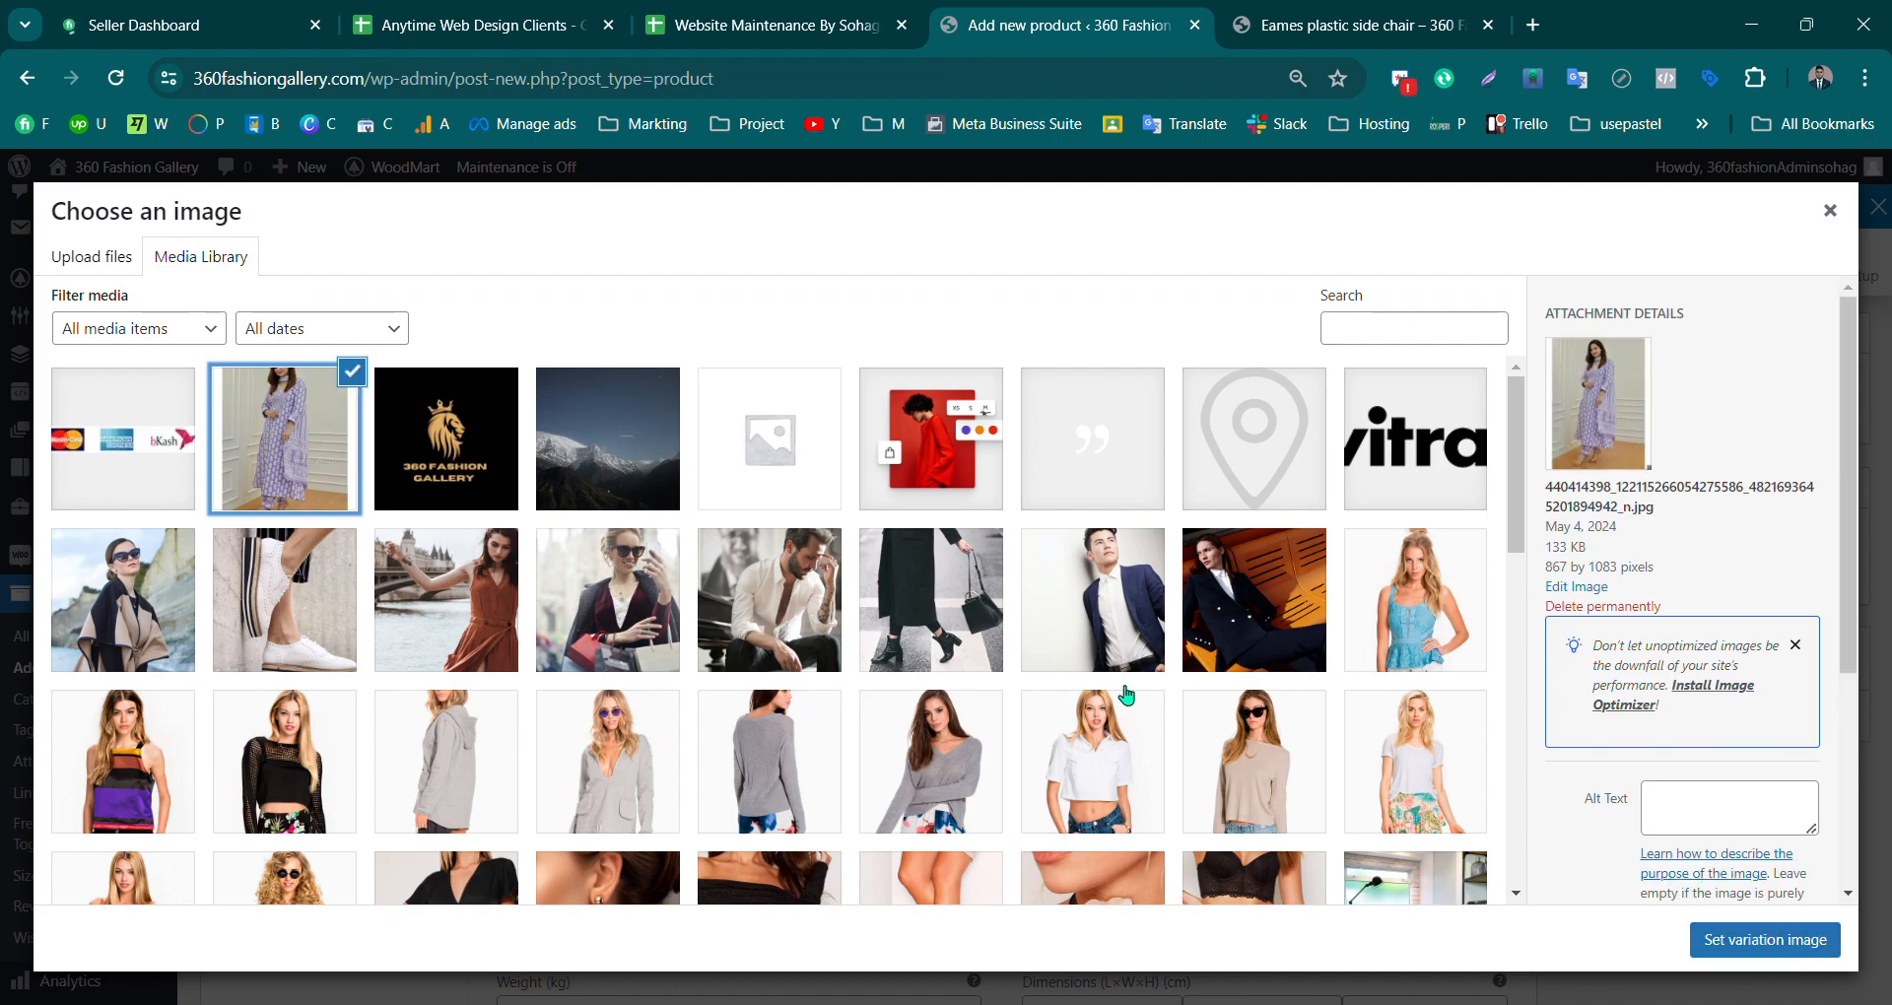
{"action": "left_click", "coordinate": [1765, 939]}
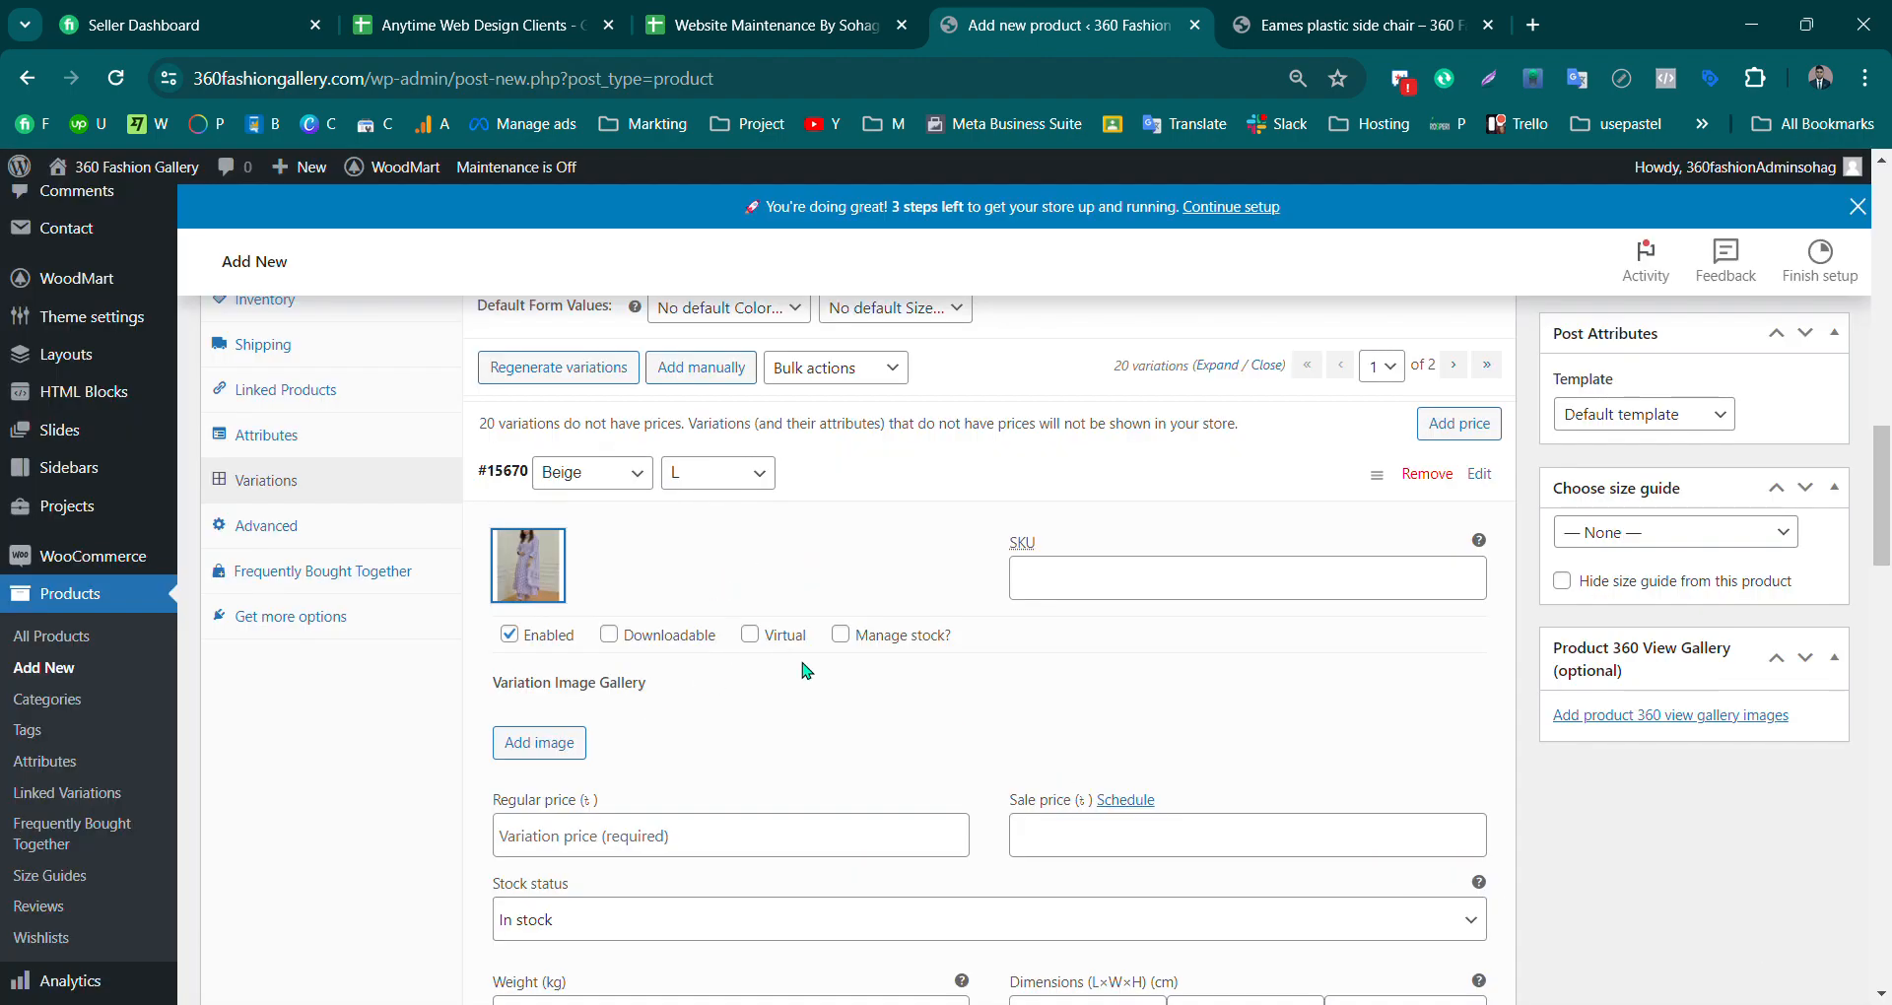
Step: Set the Beige / L variation's regular price to 600 and sale price to 500, and collapse its details
{"action": "left_click_drag", "start_coordinate": [1882, 529], "coordinate": [1888, 567]}
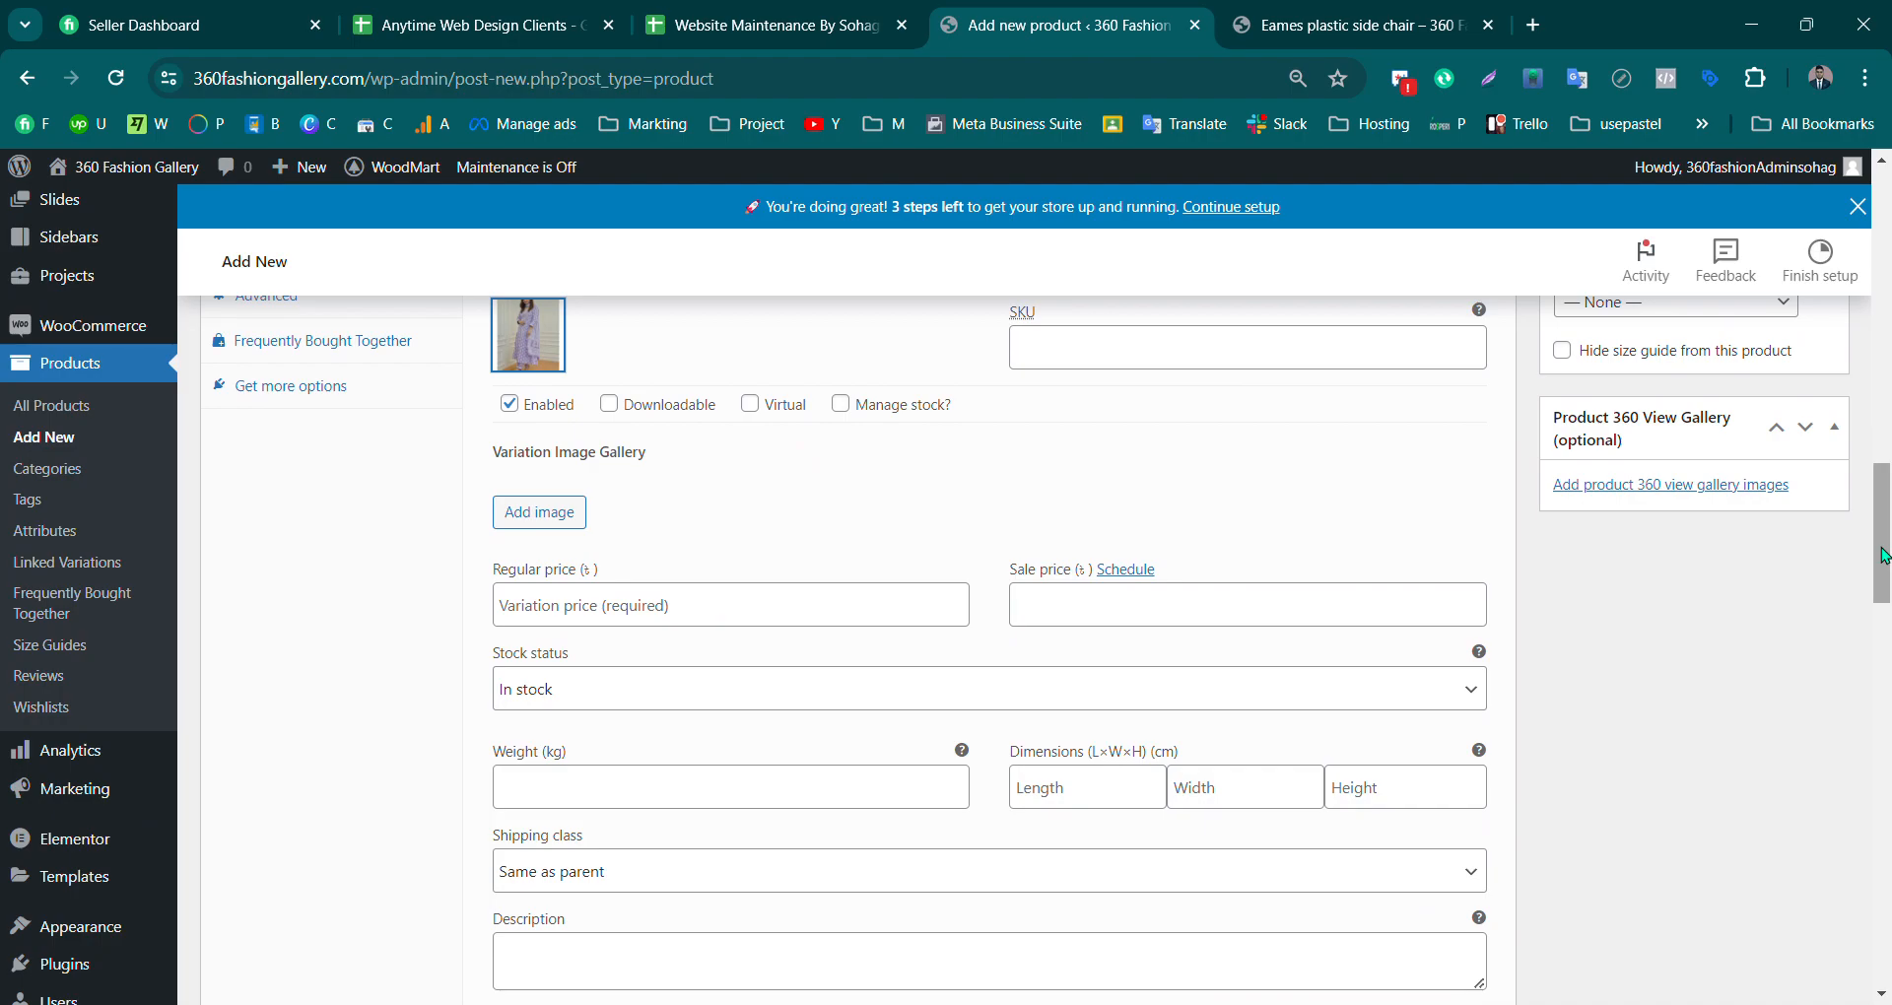
{"action": "left_click", "coordinate": [603, 617]}
{"action": "type", "text": "600"}
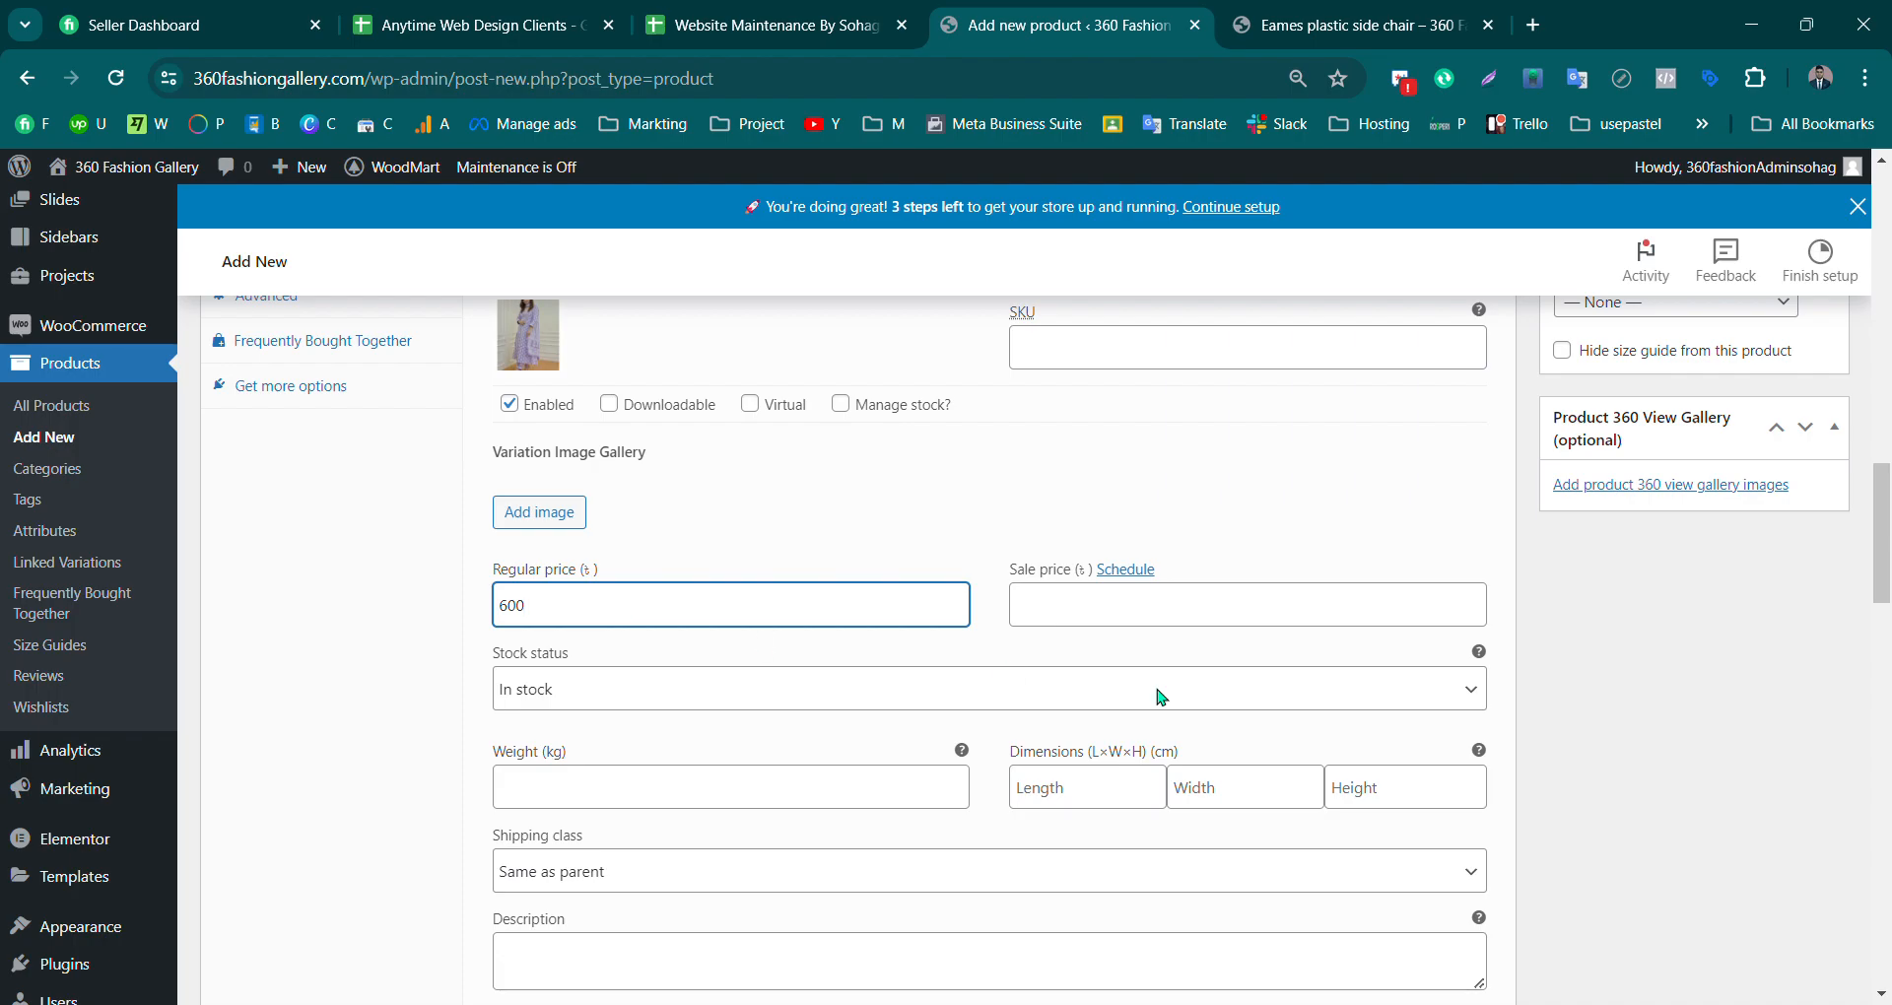
{"action": "left_click", "coordinate": [1189, 627]}
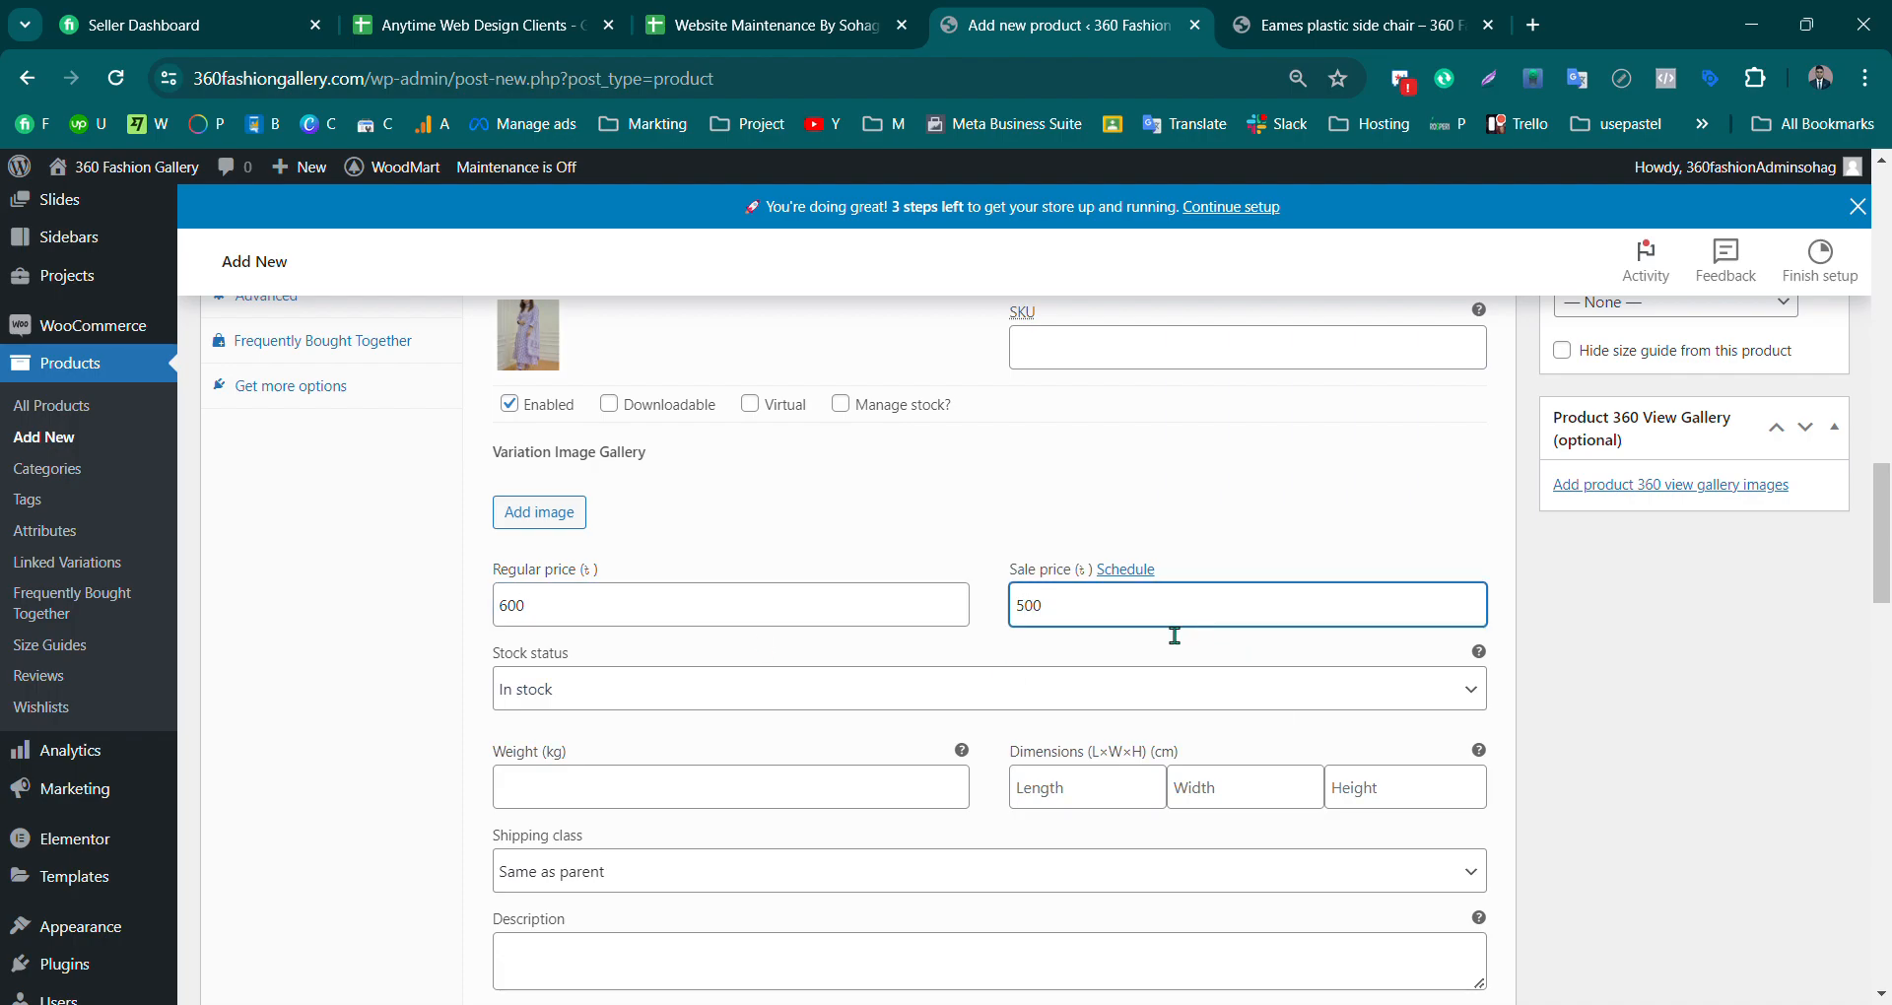
{"action": "left_click", "coordinate": [584, 807]}
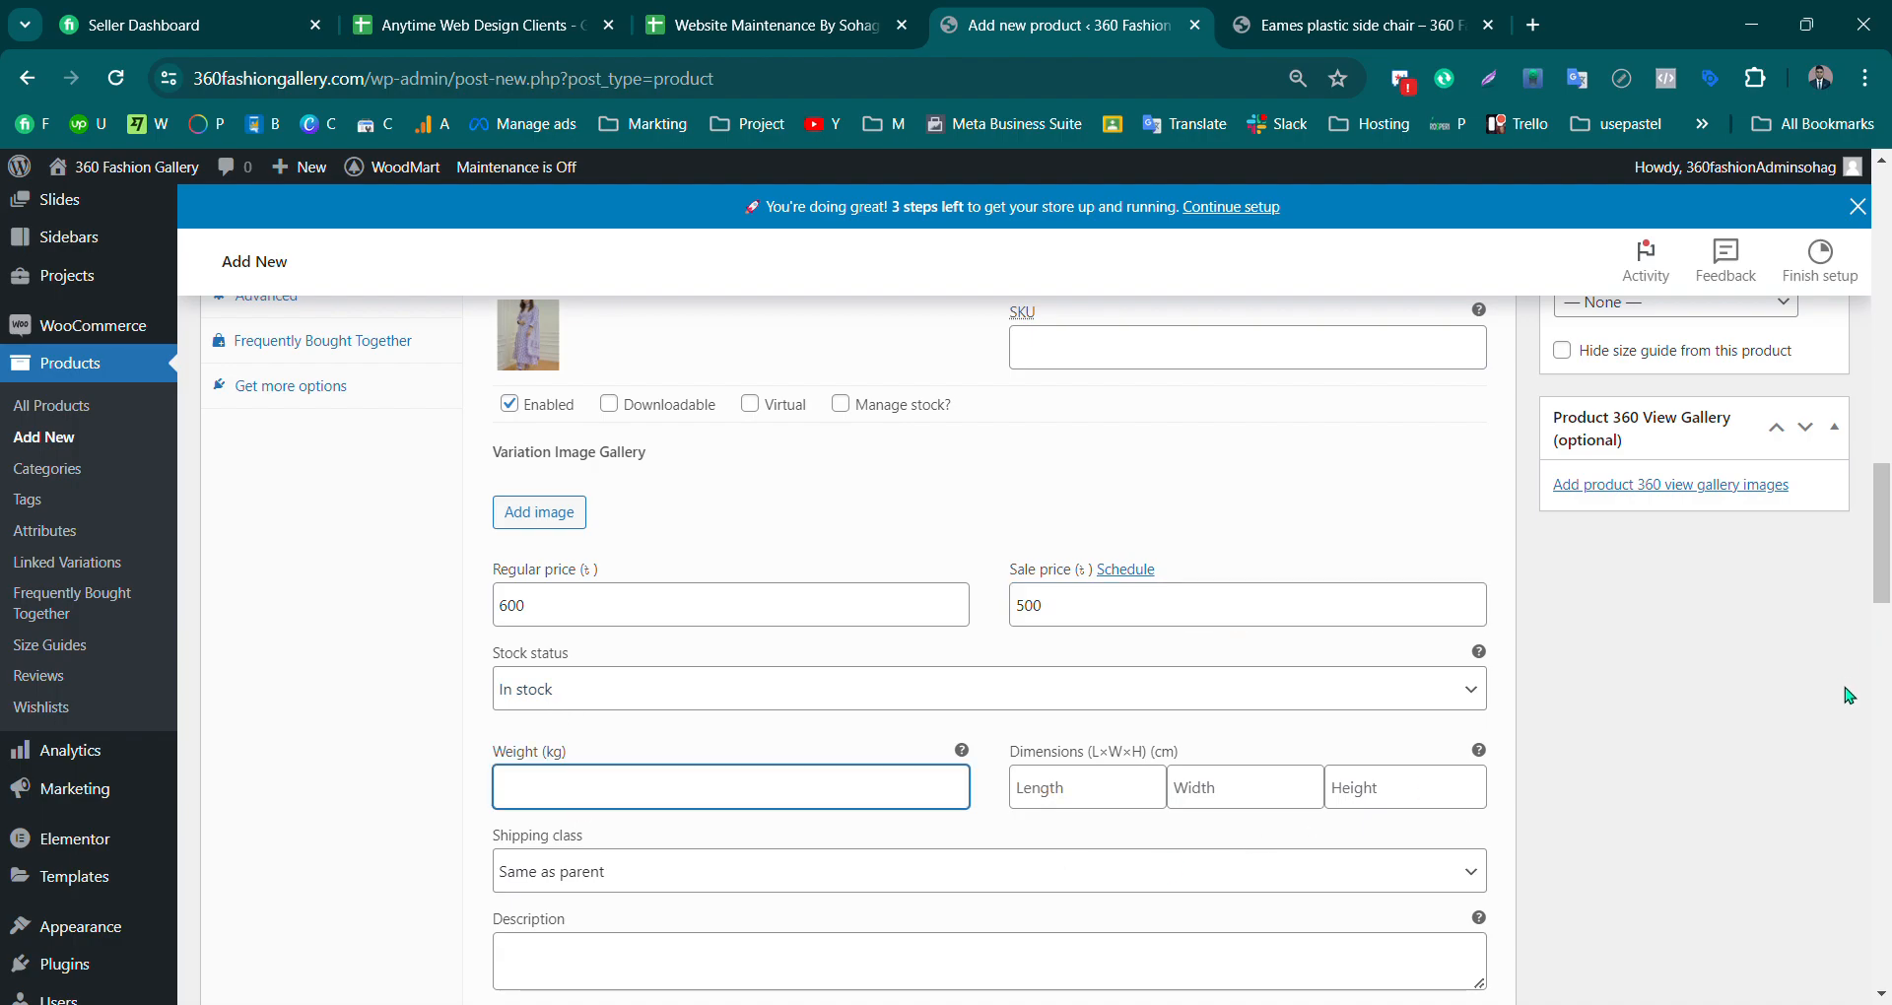
{"action": "left_click_drag", "start_coordinate": [1883, 597], "coordinate": [1886, 560]}
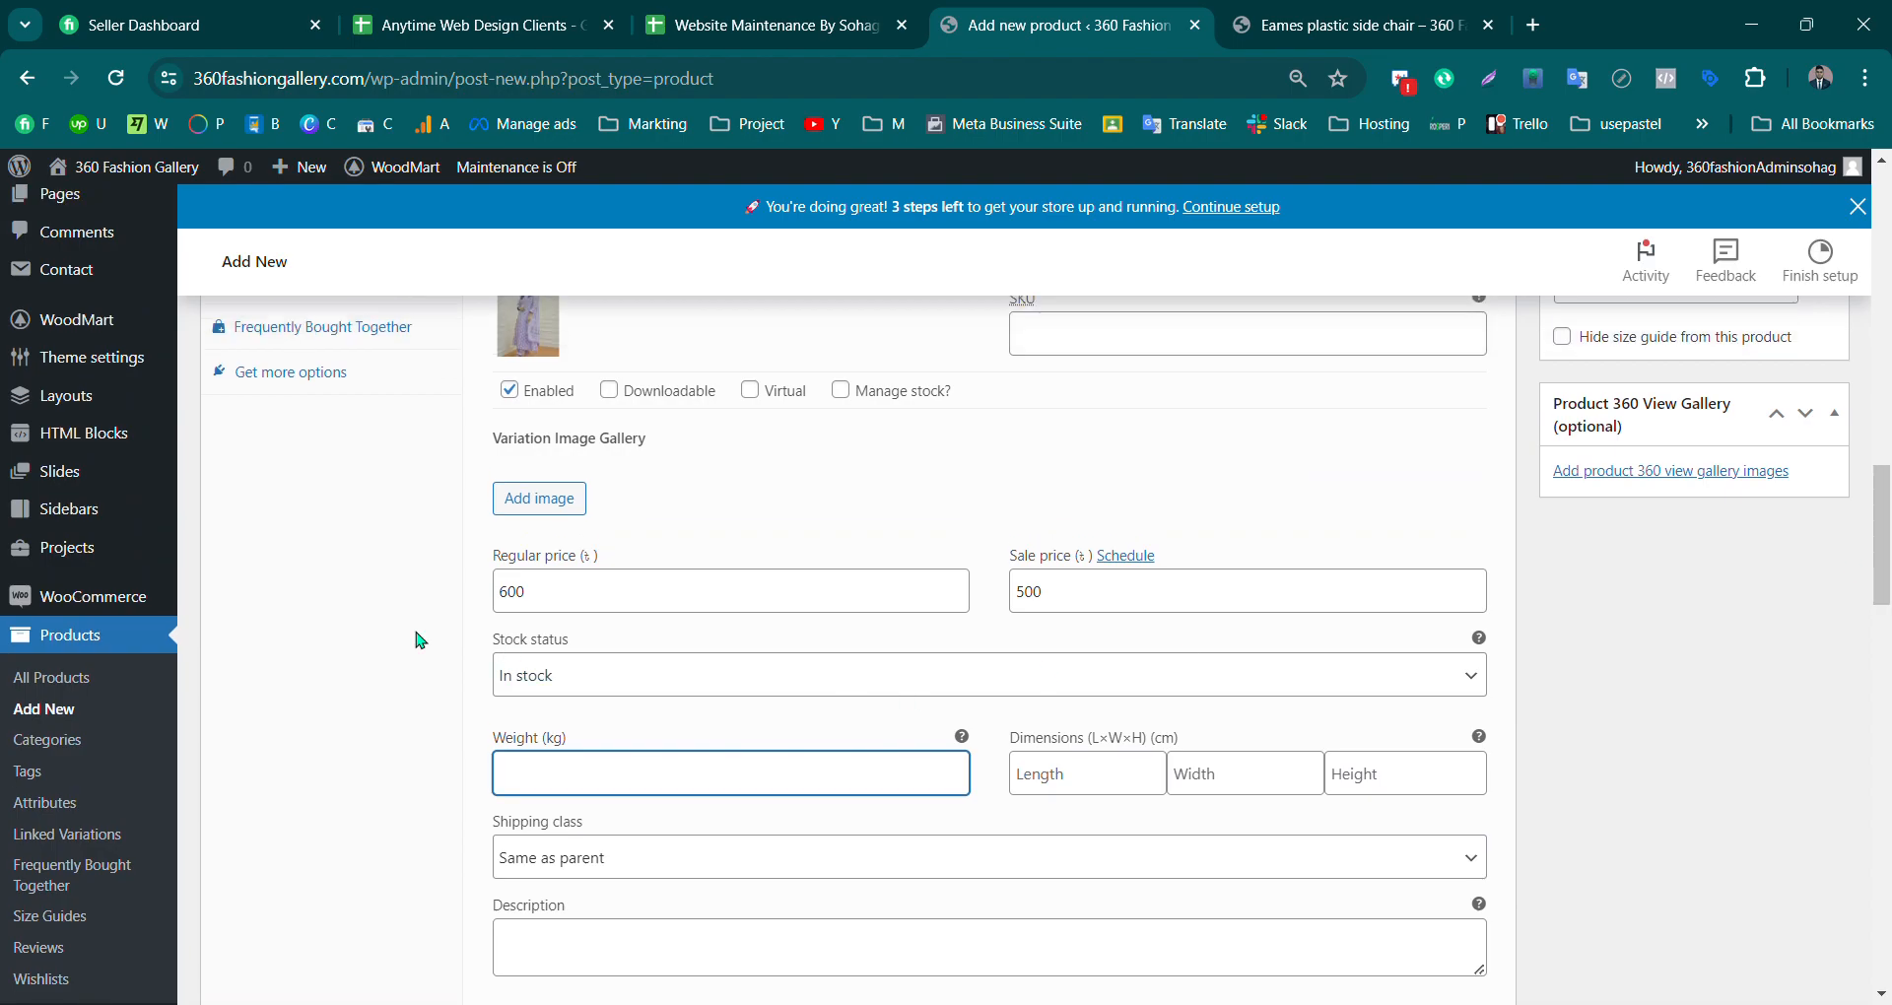
{"action": "scroll", "coordinate": [824, 408], "scroll_direction": "up", "scroll_amount": 3}
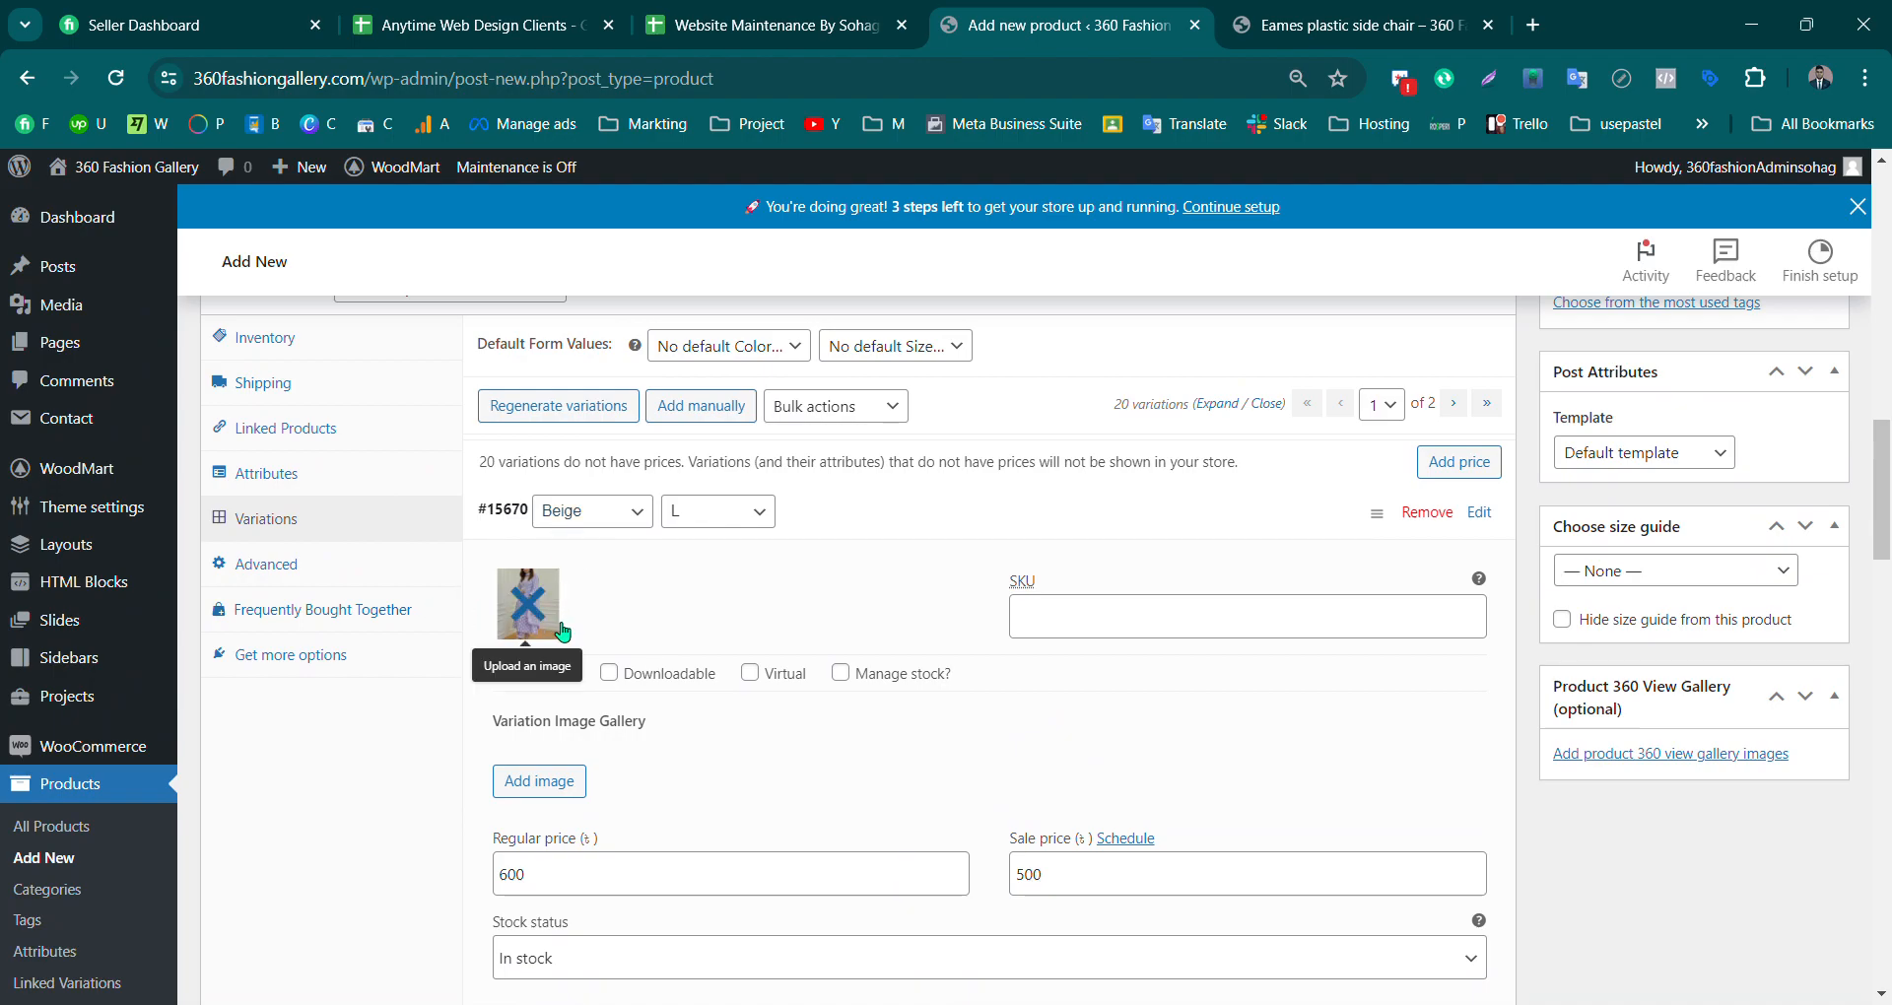
{"action": "scroll", "coordinate": [1006, 474], "scroll_direction": "down", "scroll_amount": 4}
{"action": "scroll", "coordinate": [1006, 474], "scroll_direction": "up", "scroll_amount": 4}
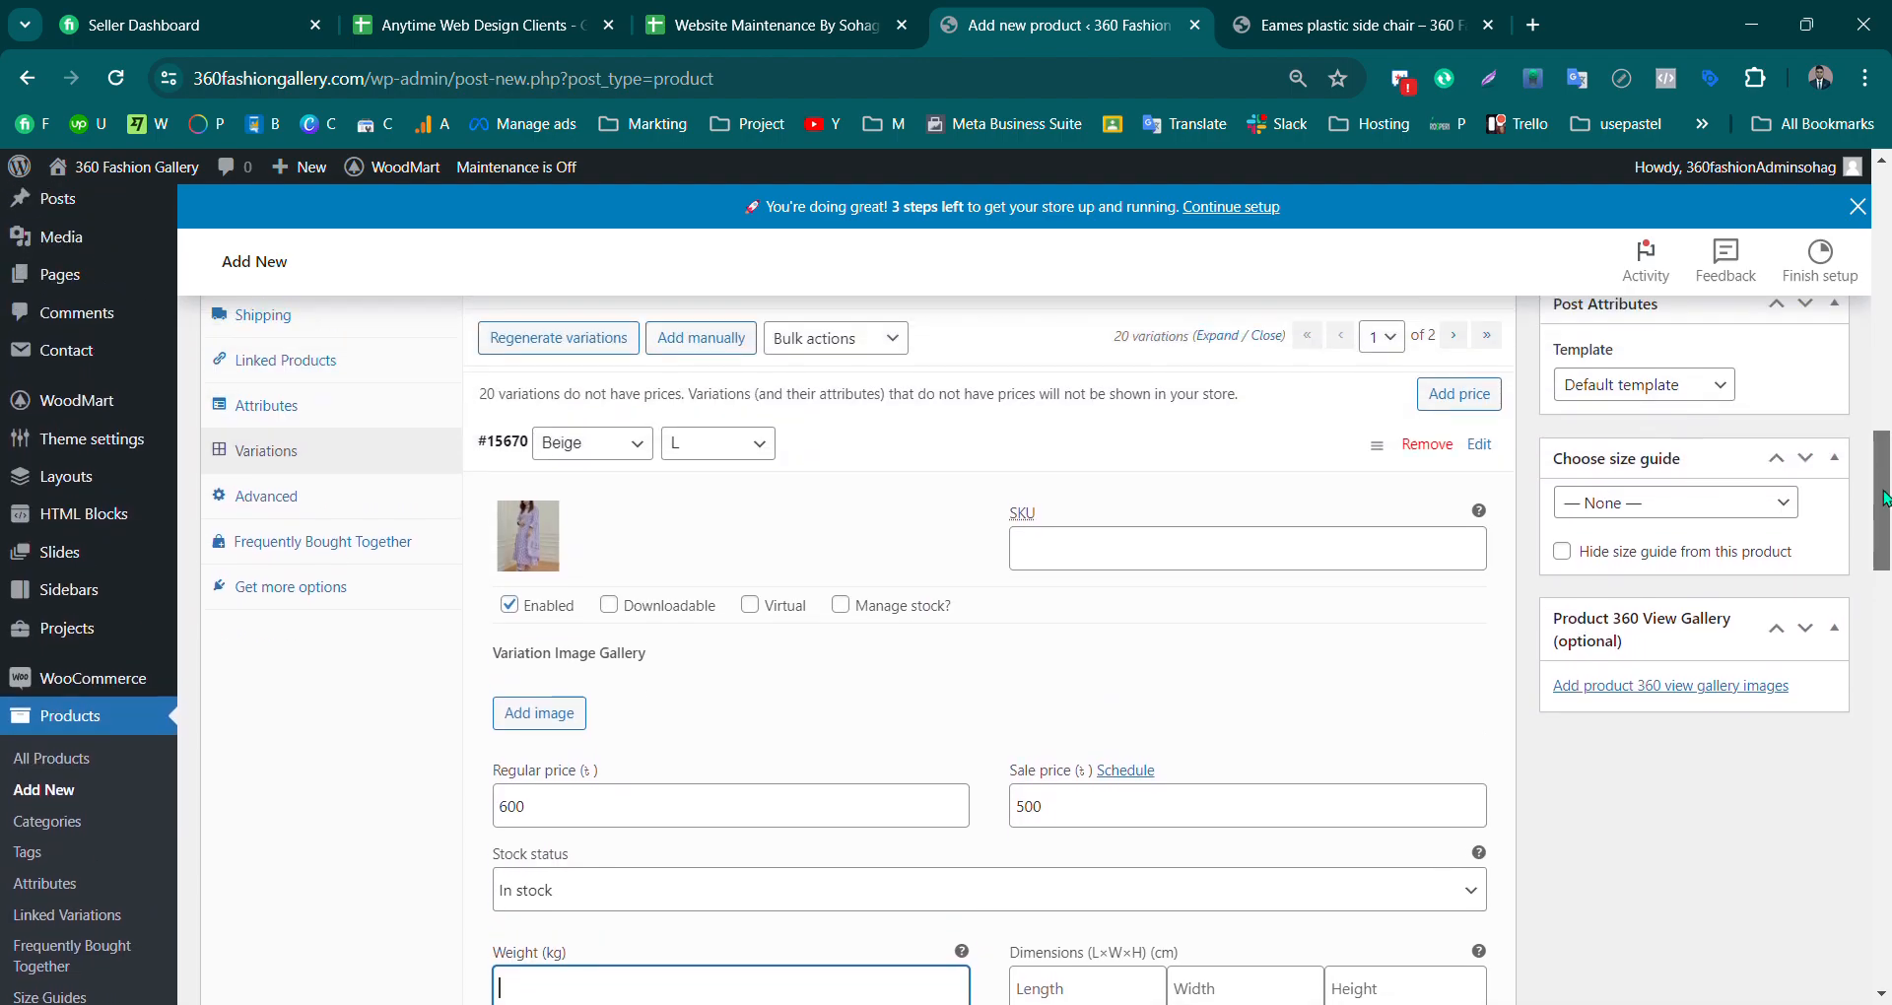
{"action": "left_click", "coordinate": [1006, 492]}
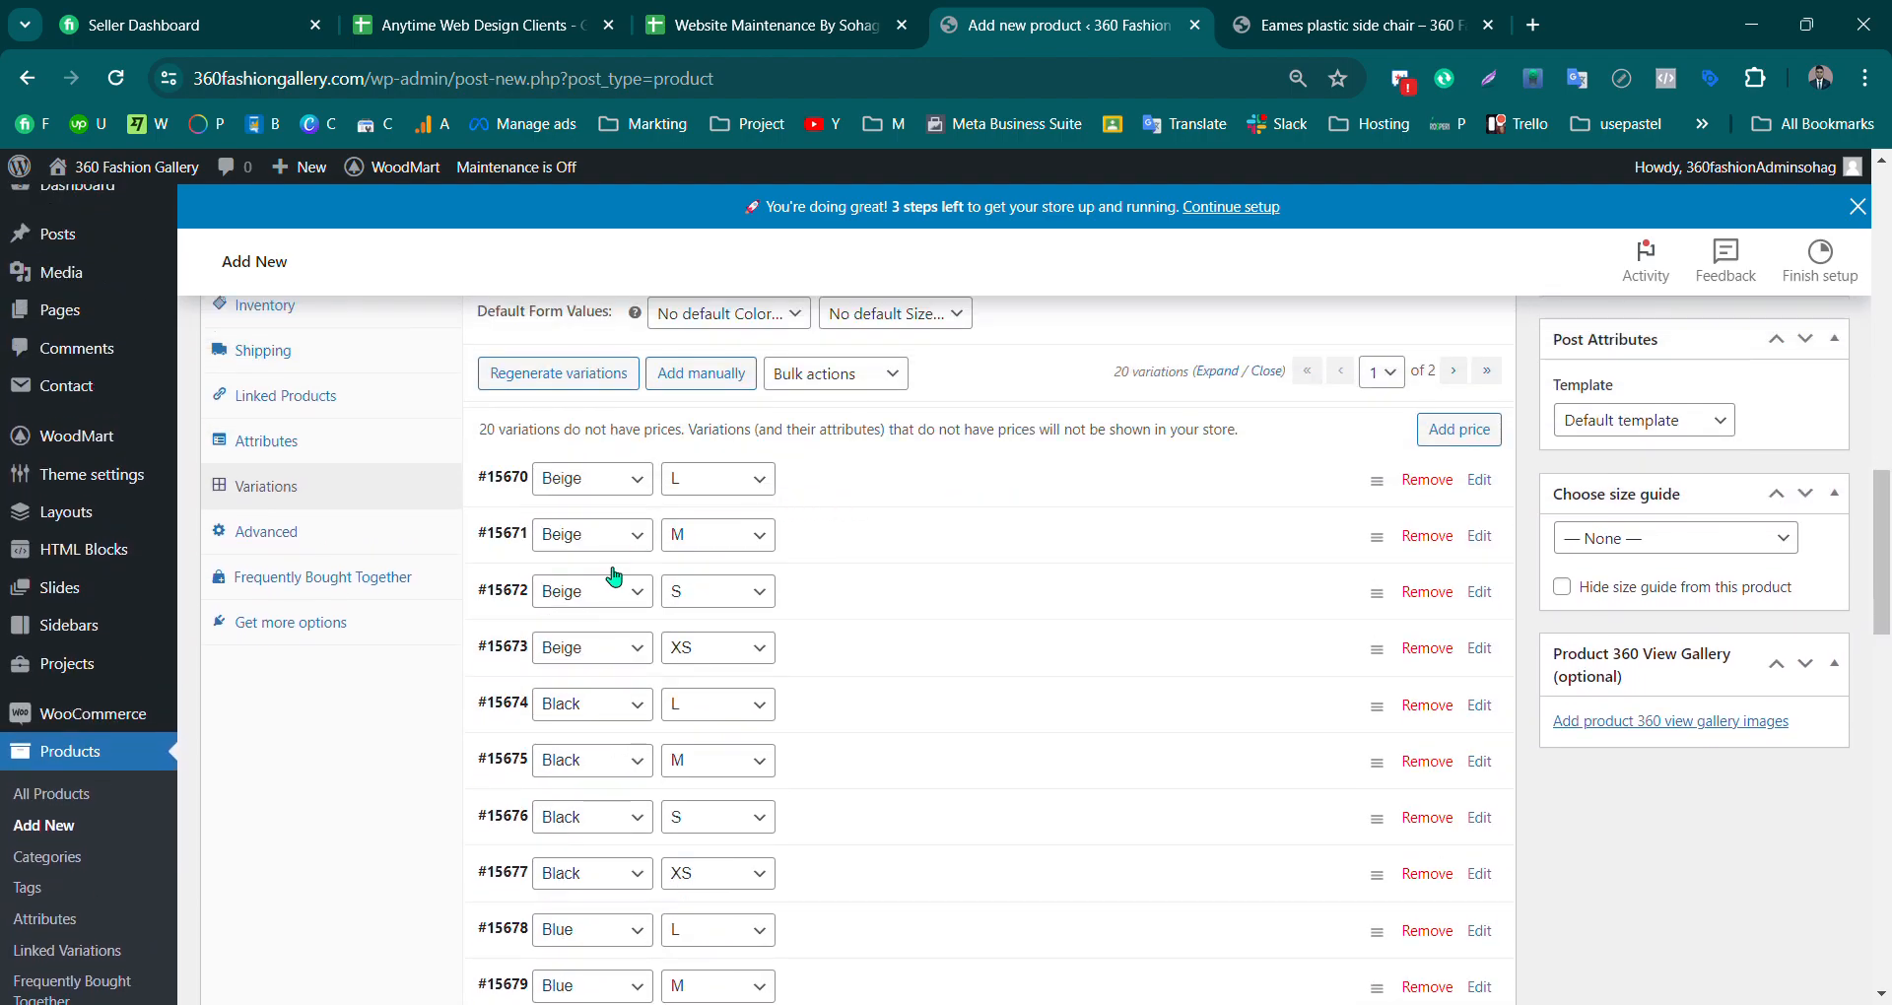
Step: Set fashion-blog-img-6.jpg from the media library as the Beige / M variation's image
{"action": "left_click", "coordinate": [883, 544]}
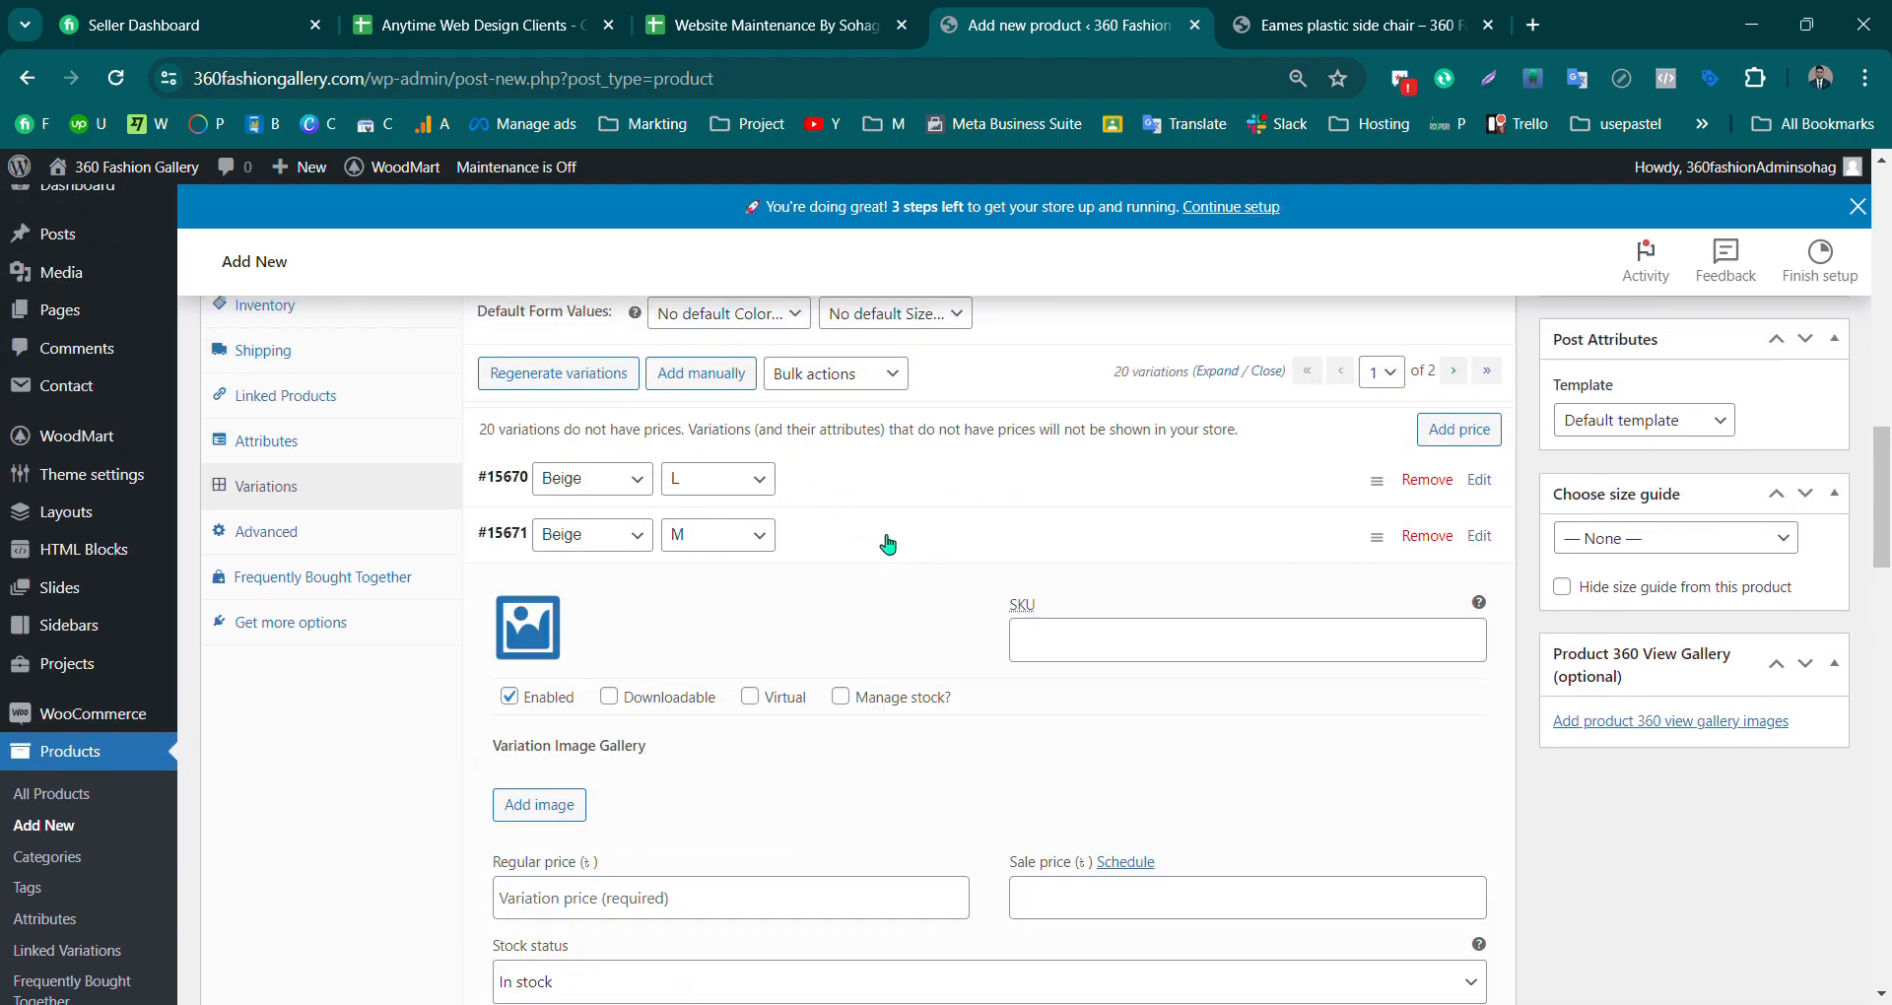
{"action": "left_click", "coordinate": [540, 637]}
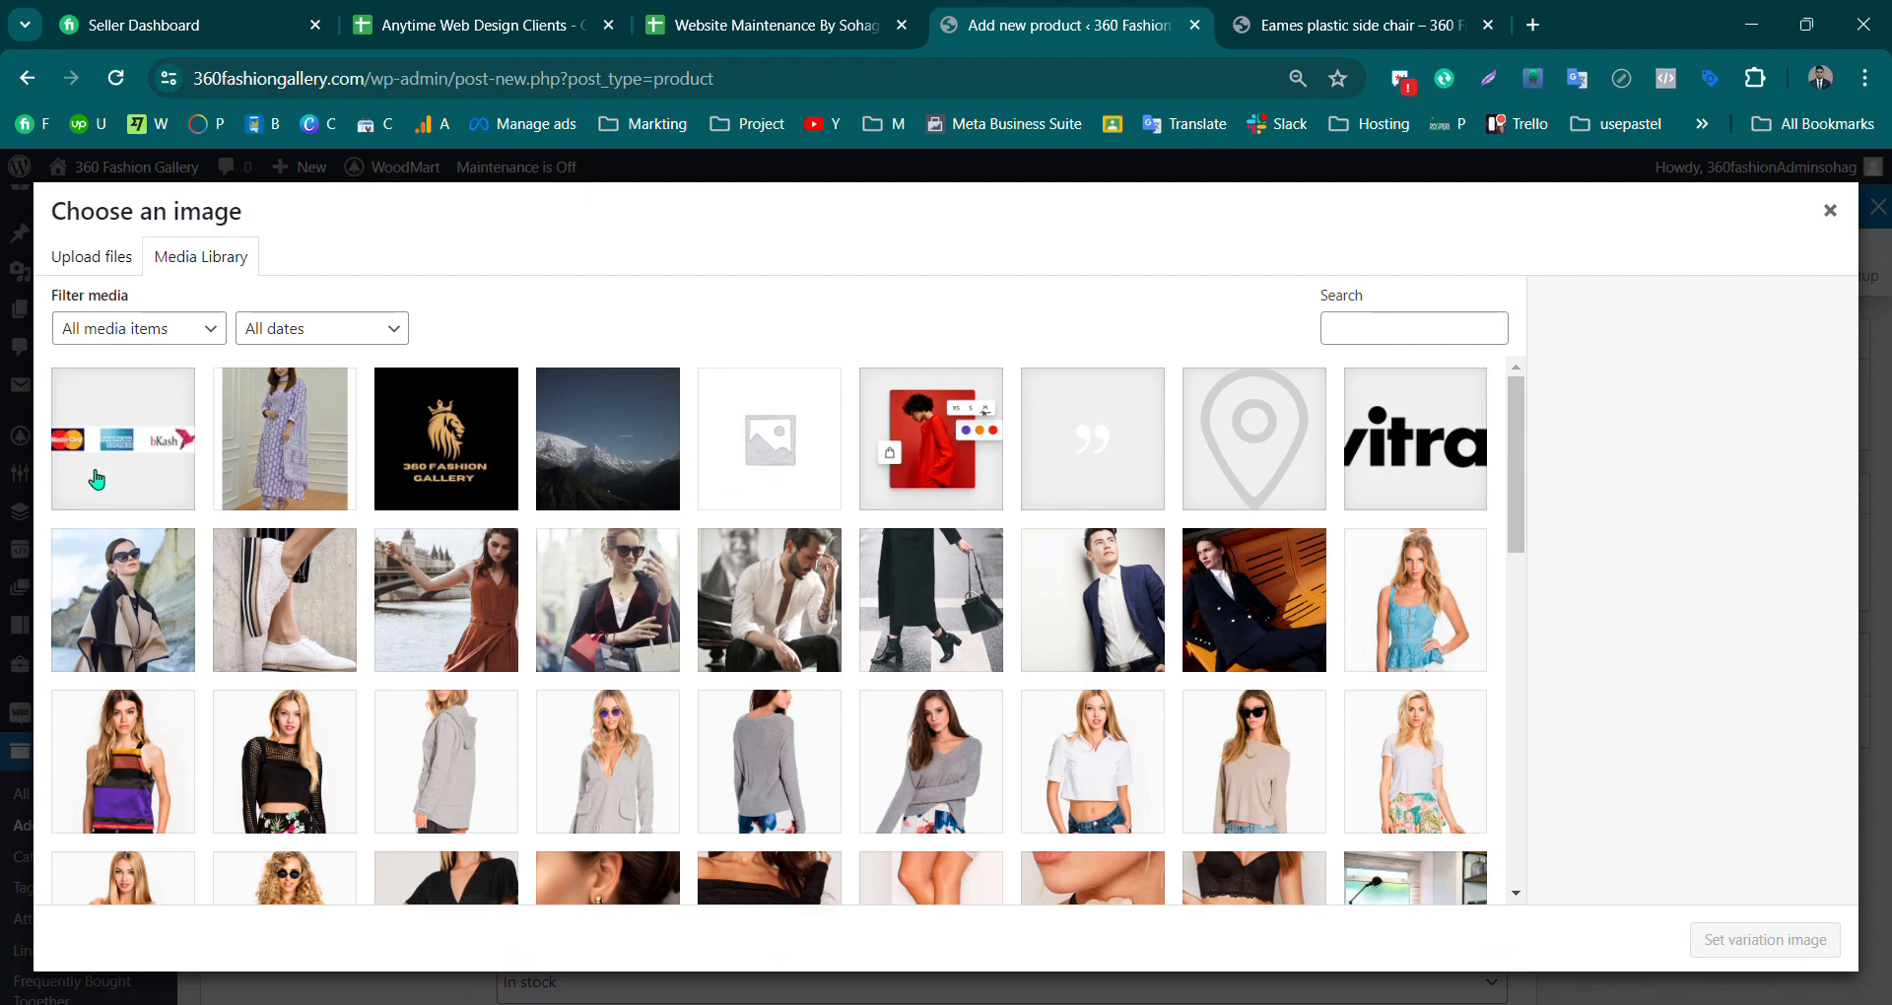
{"action": "left_click", "coordinate": [439, 606]}
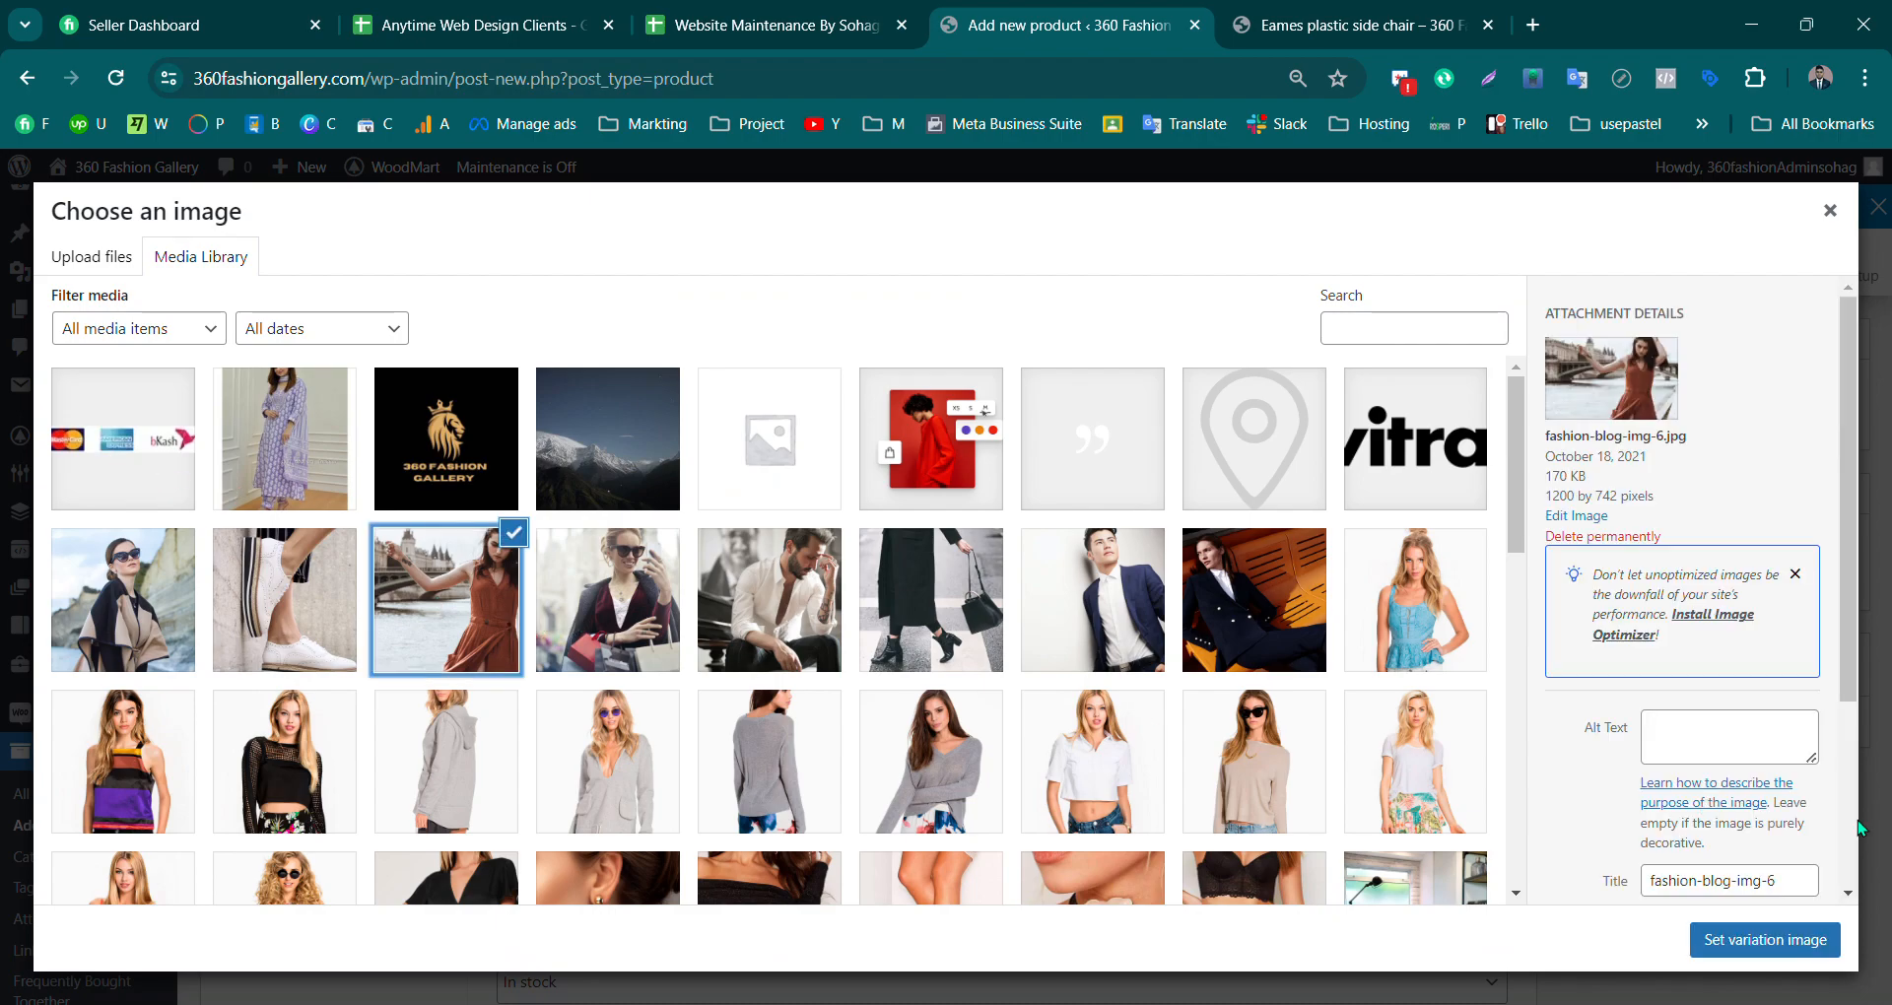
{"action": "left_click", "coordinate": [1793, 939]}
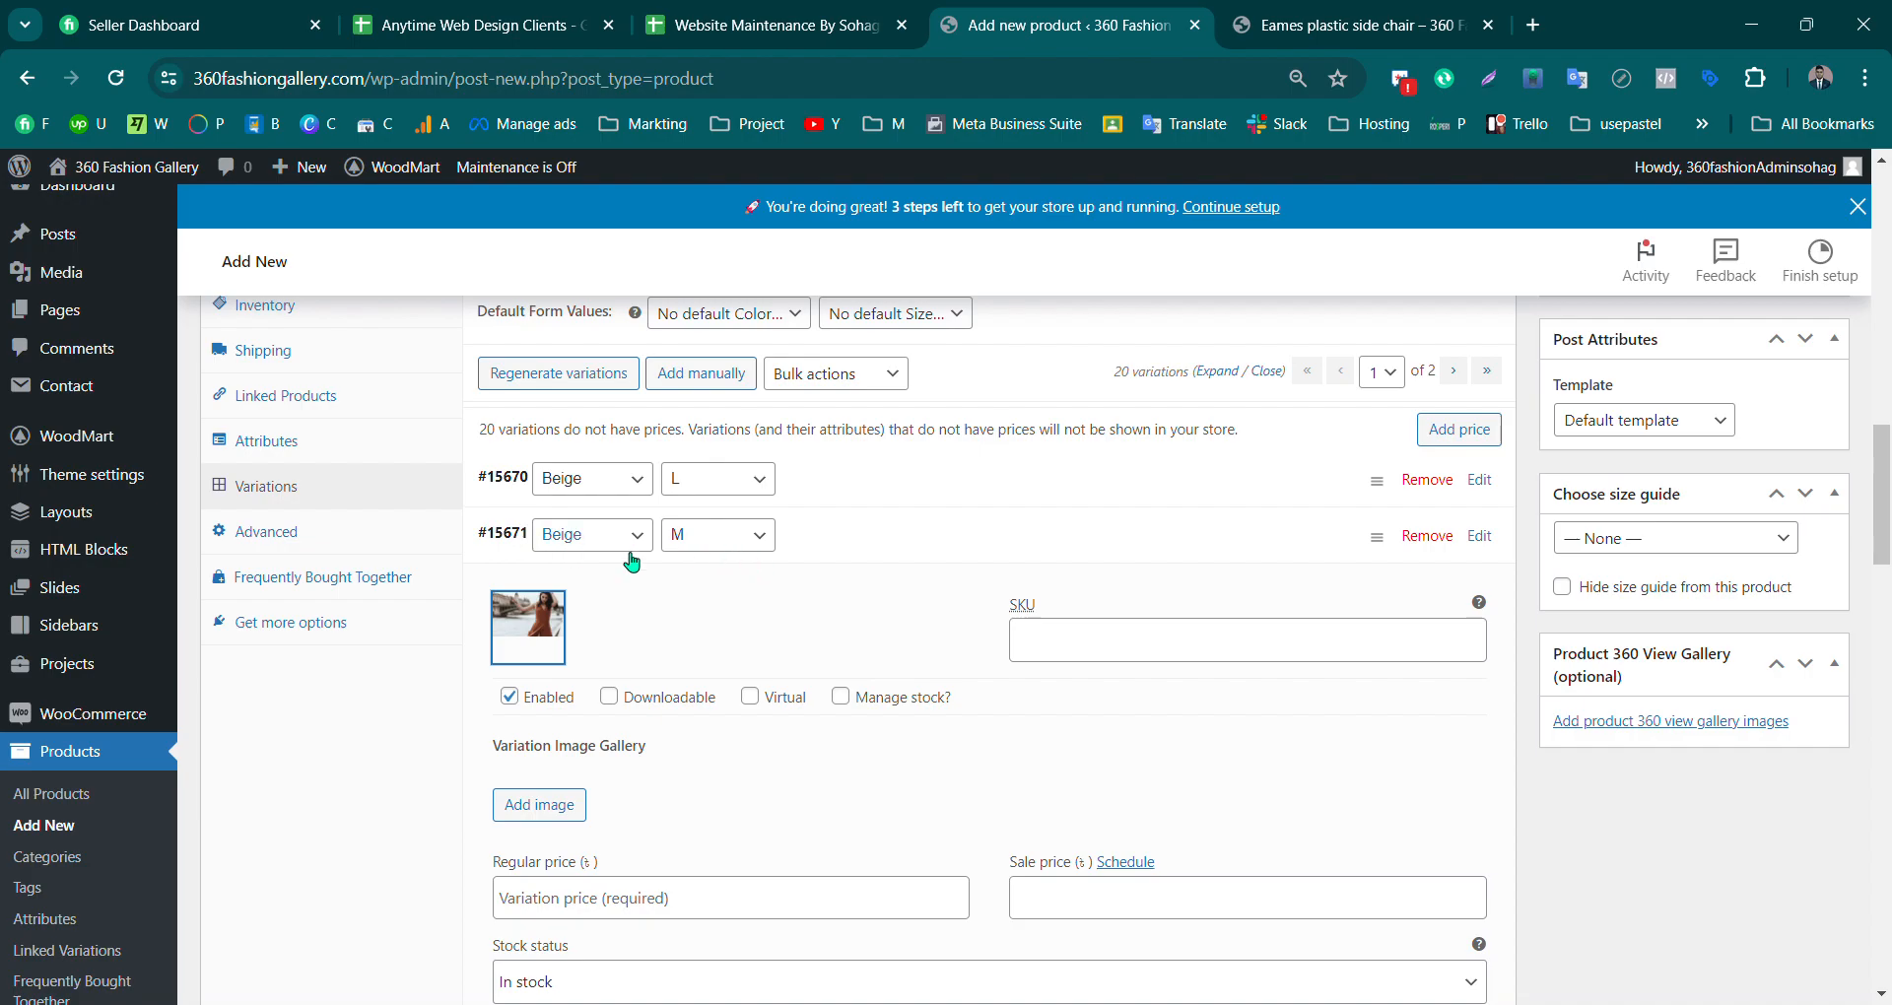
{"action": "left_click", "coordinate": [856, 535]}
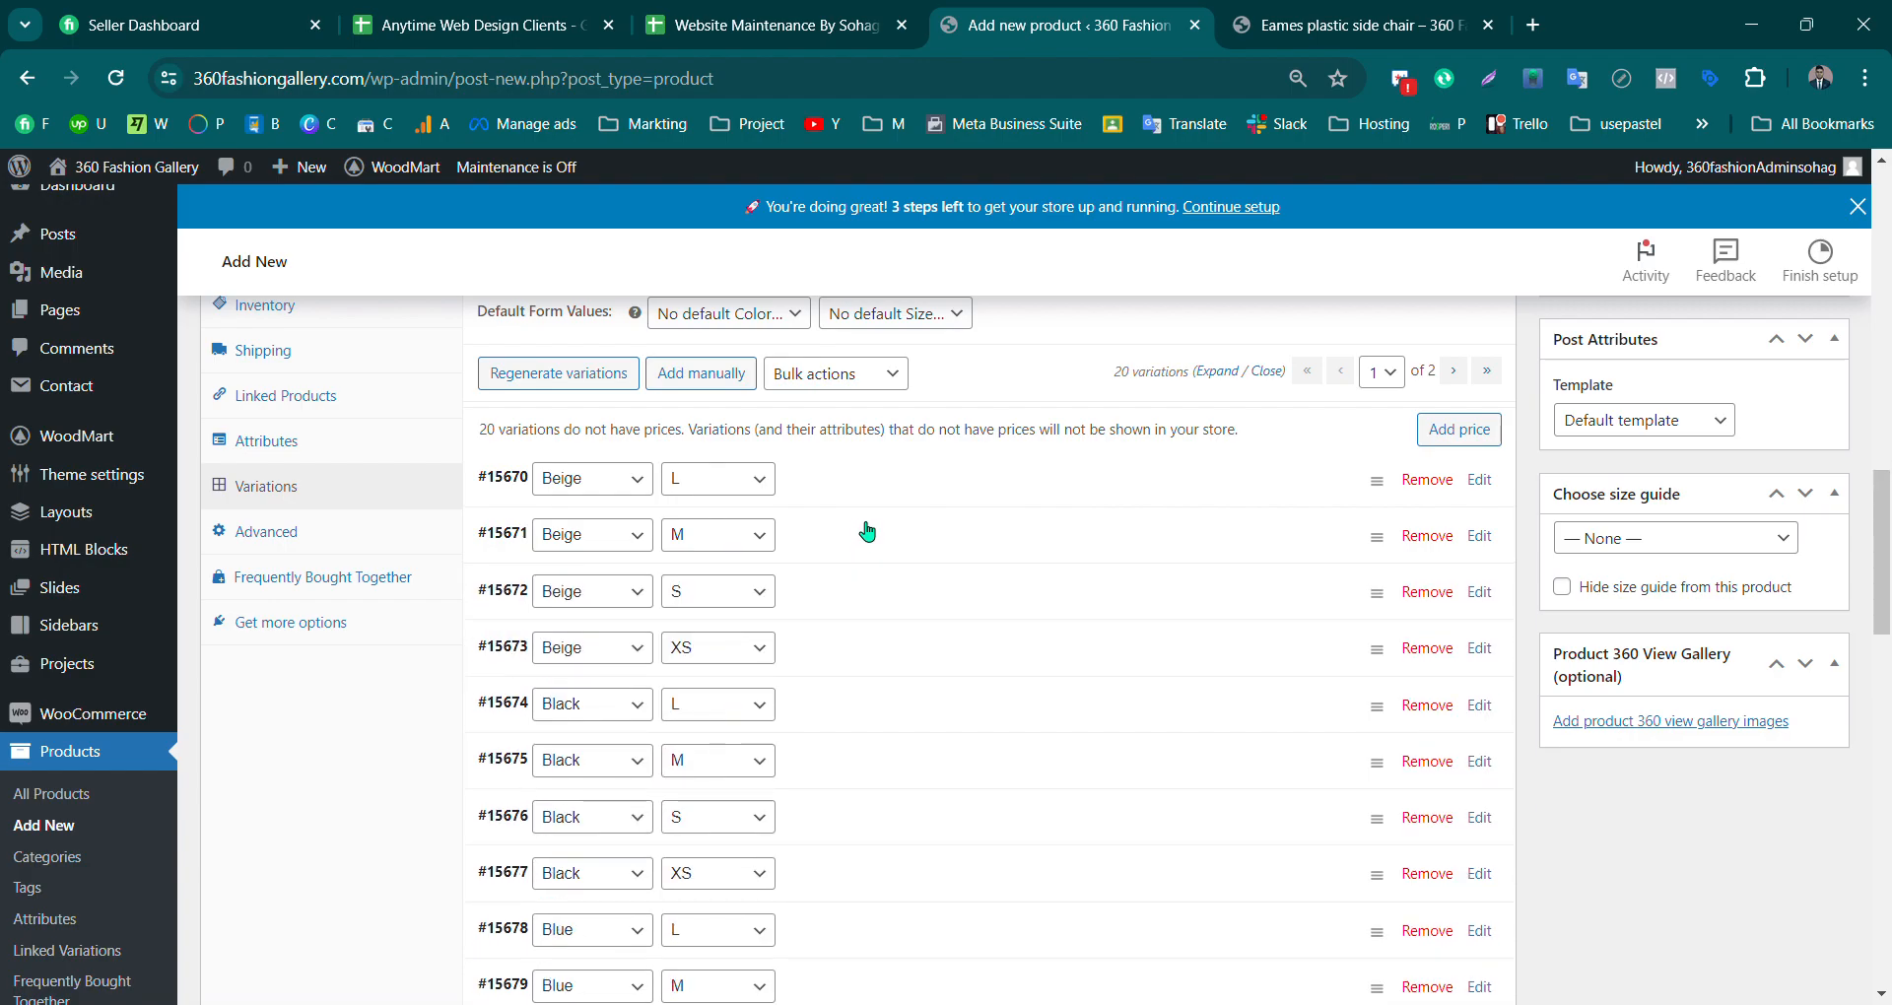
Step: Set the Beige / M variation's regular price to 200 and its sale price to 150
{"action": "left_click", "coordinate": [863, 533]}
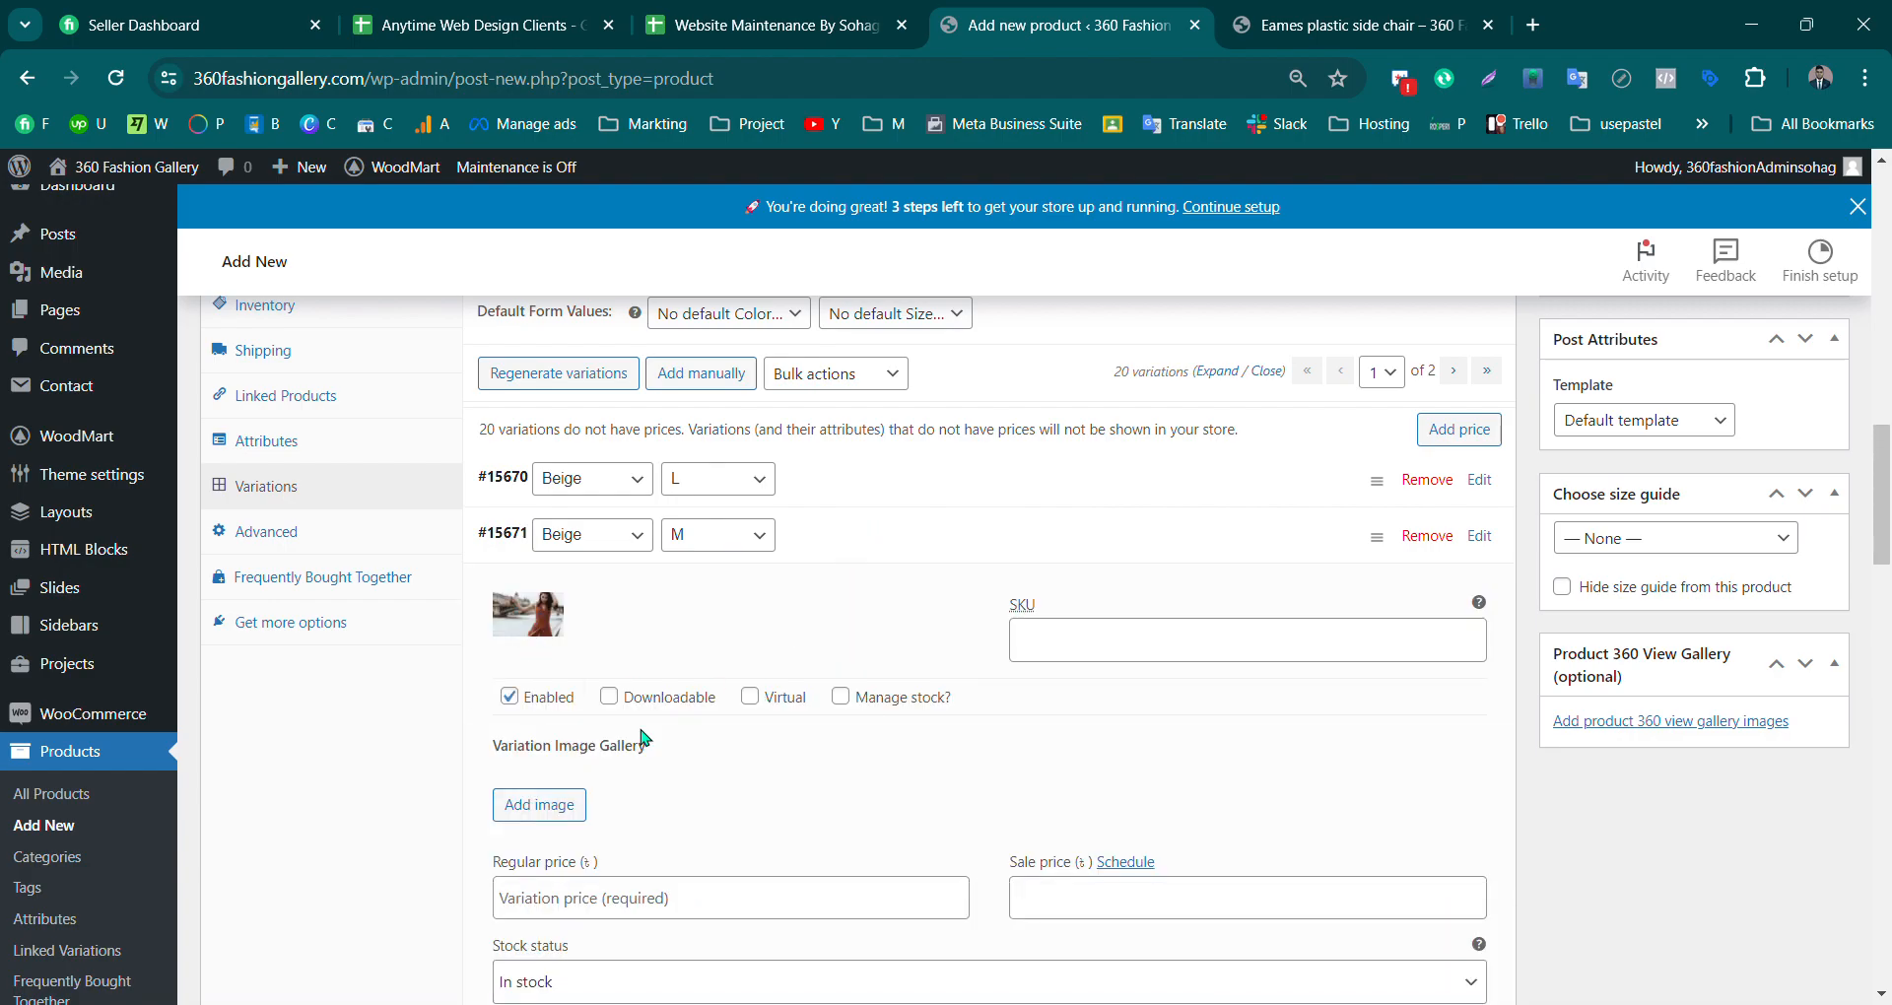
{"action": "scroll", "coordinate": [633, 832], "scroll_direction": "down", "scroll_amount": 4}
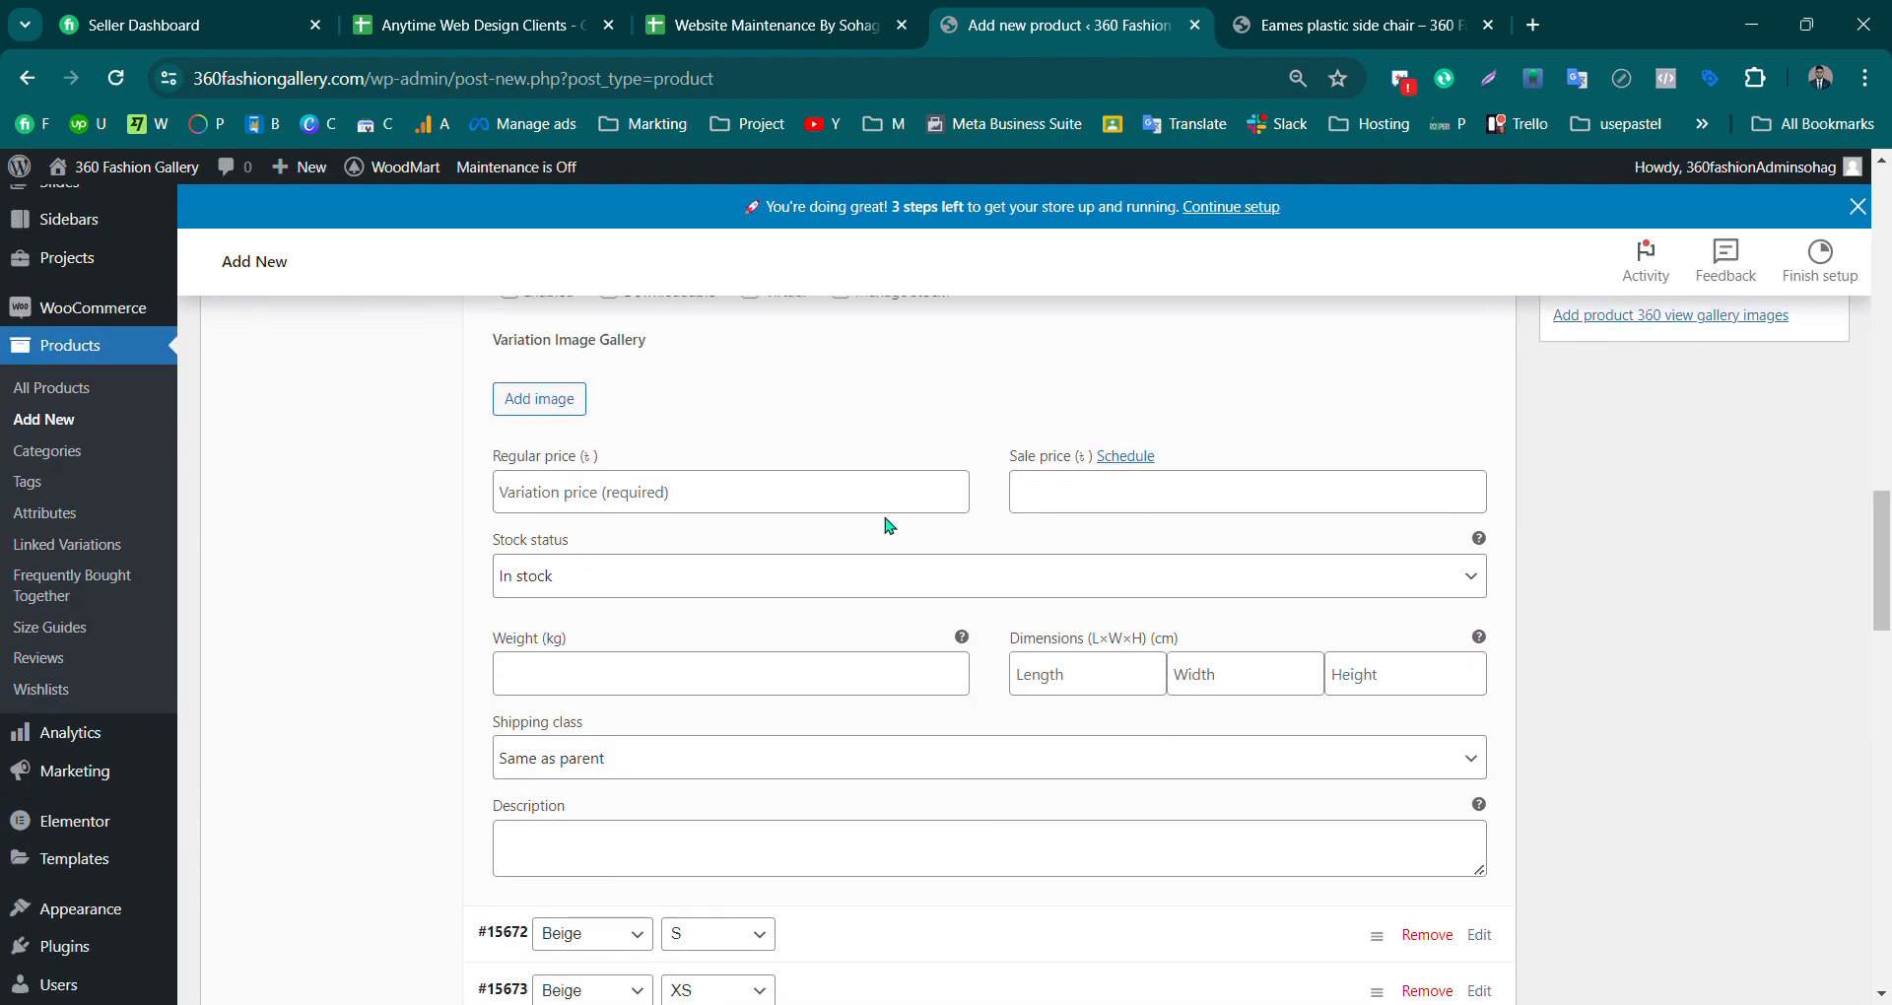
{"action": "left_click", "coordinate": [813, 496]}
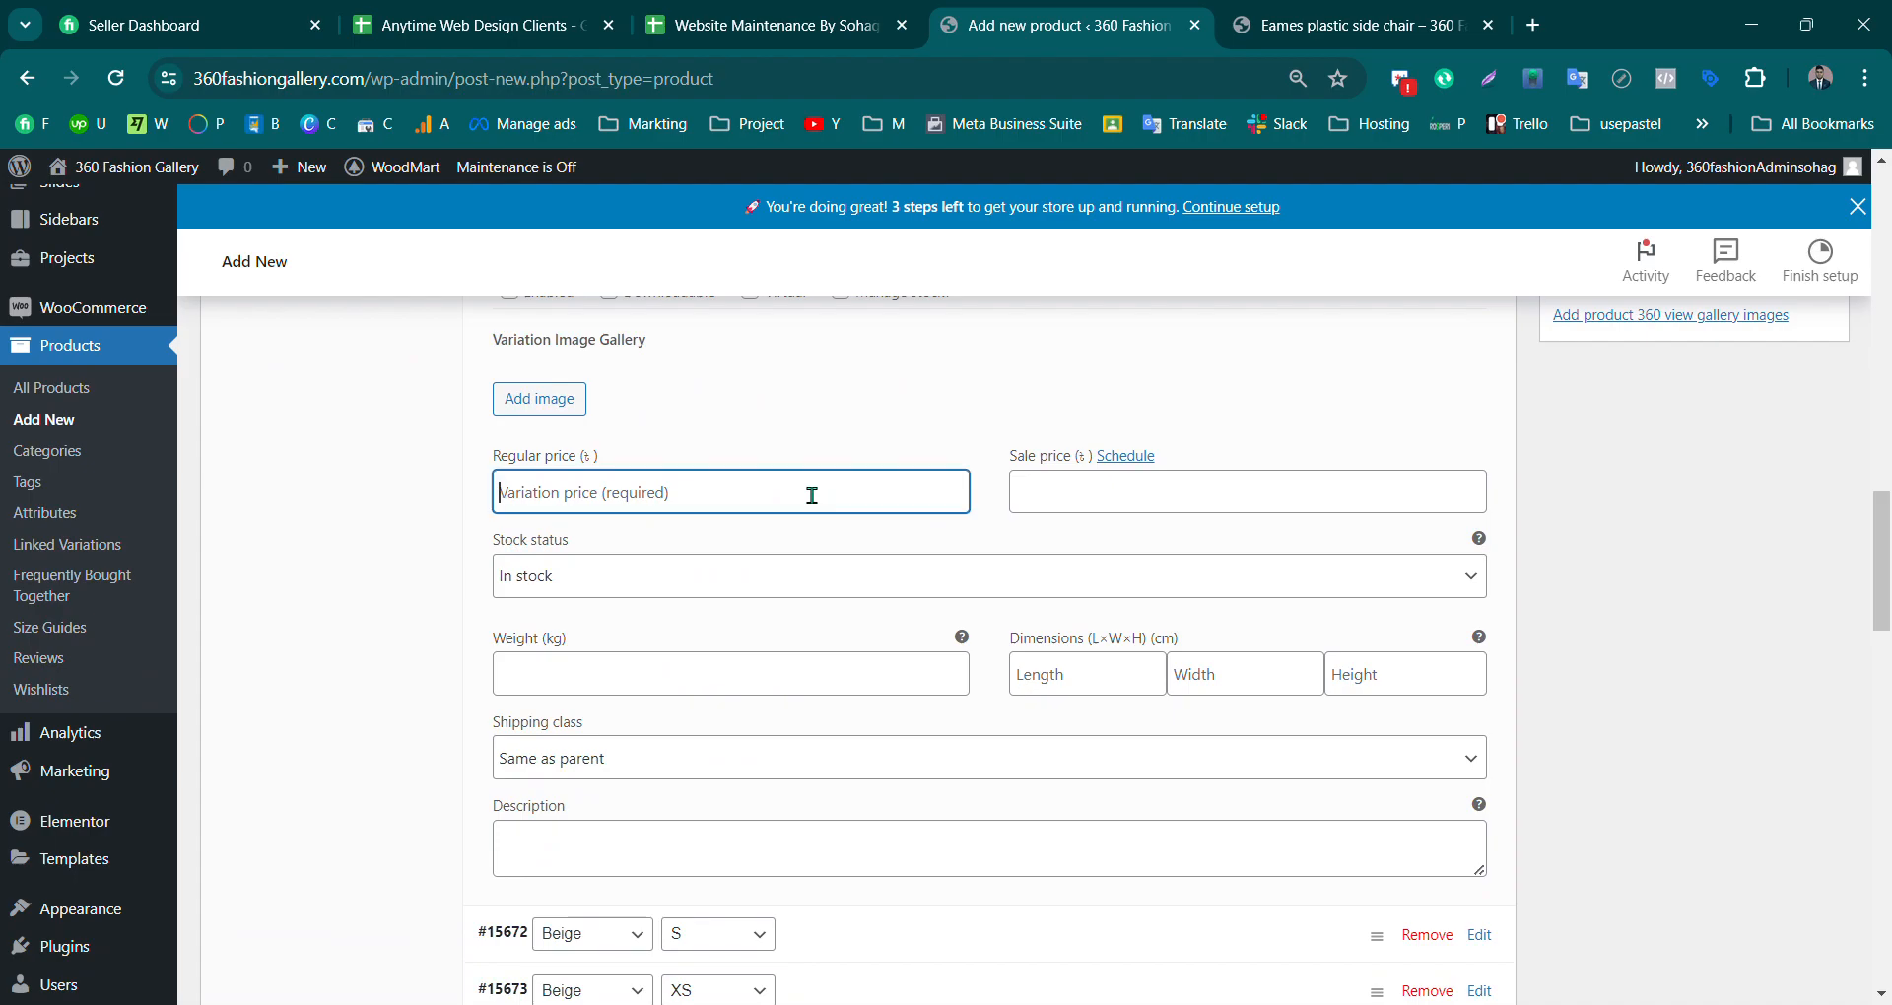
{"action": "left_click", "coordinate": [660, 559]}
{"action": "left_click", "coordinate": [1097, 512]}
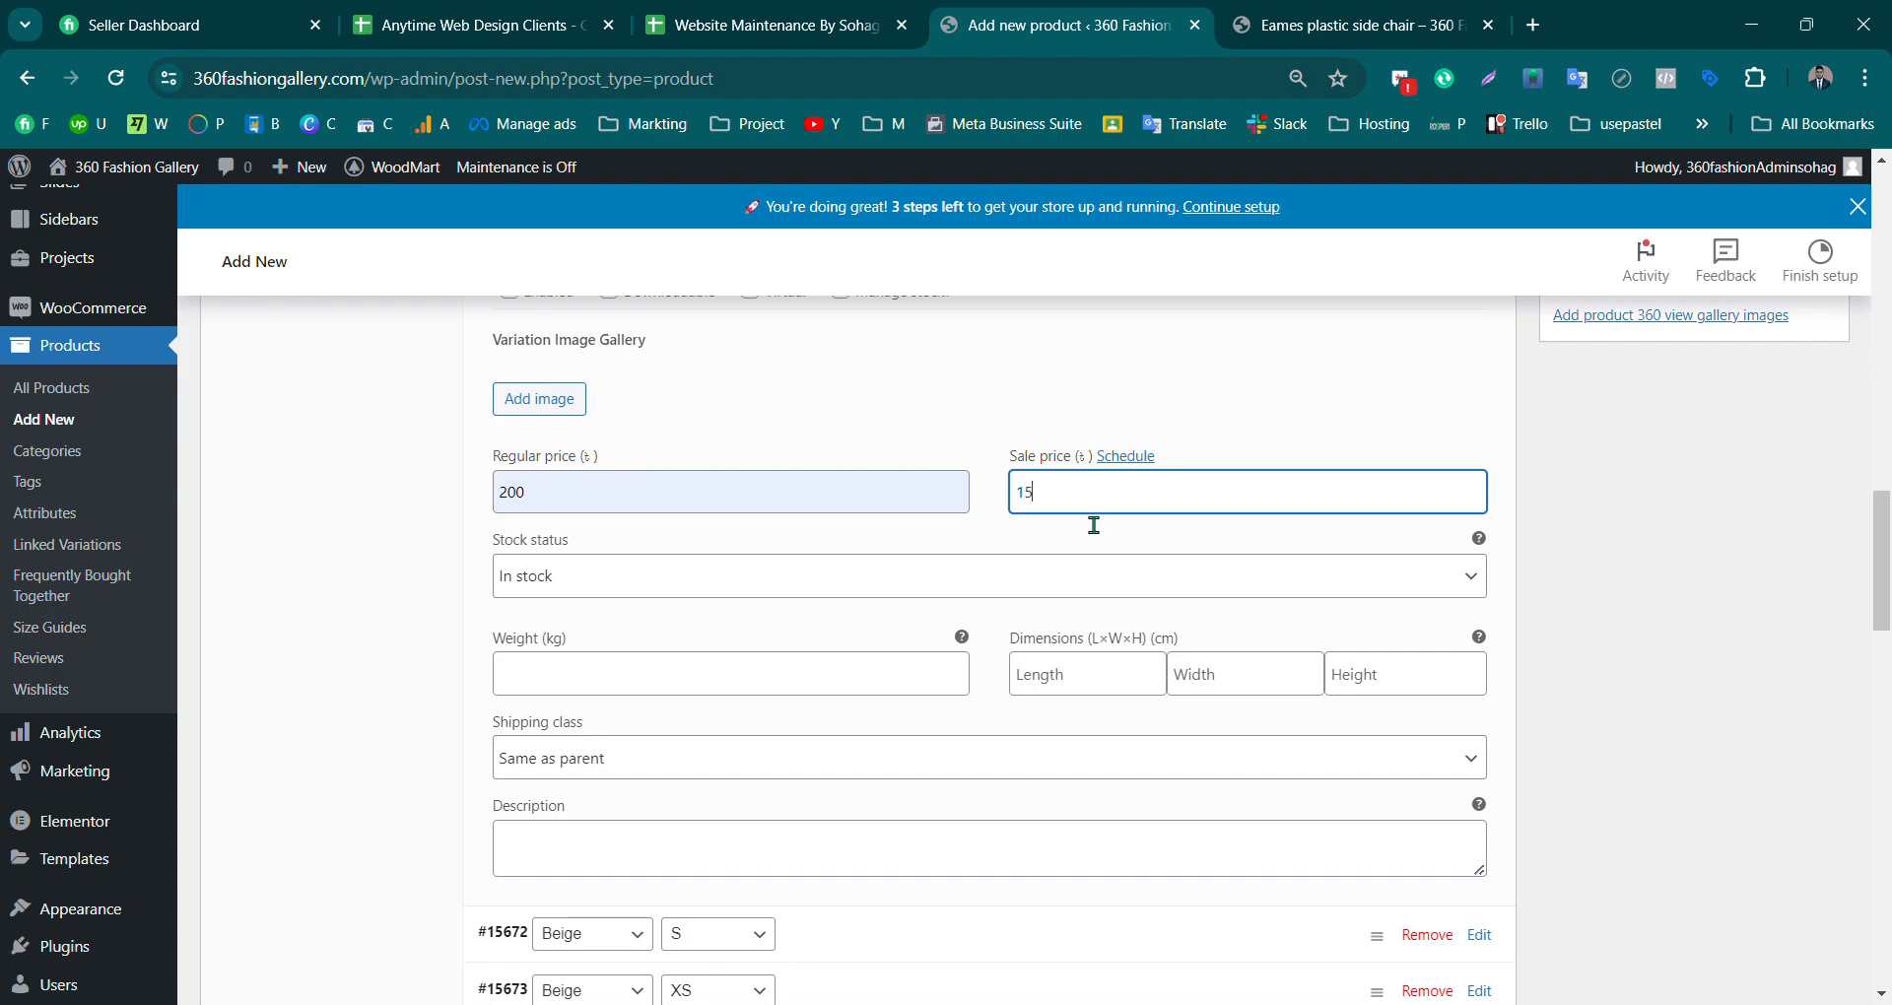
{"action": "left_click", "coordinate": [515, 686]}
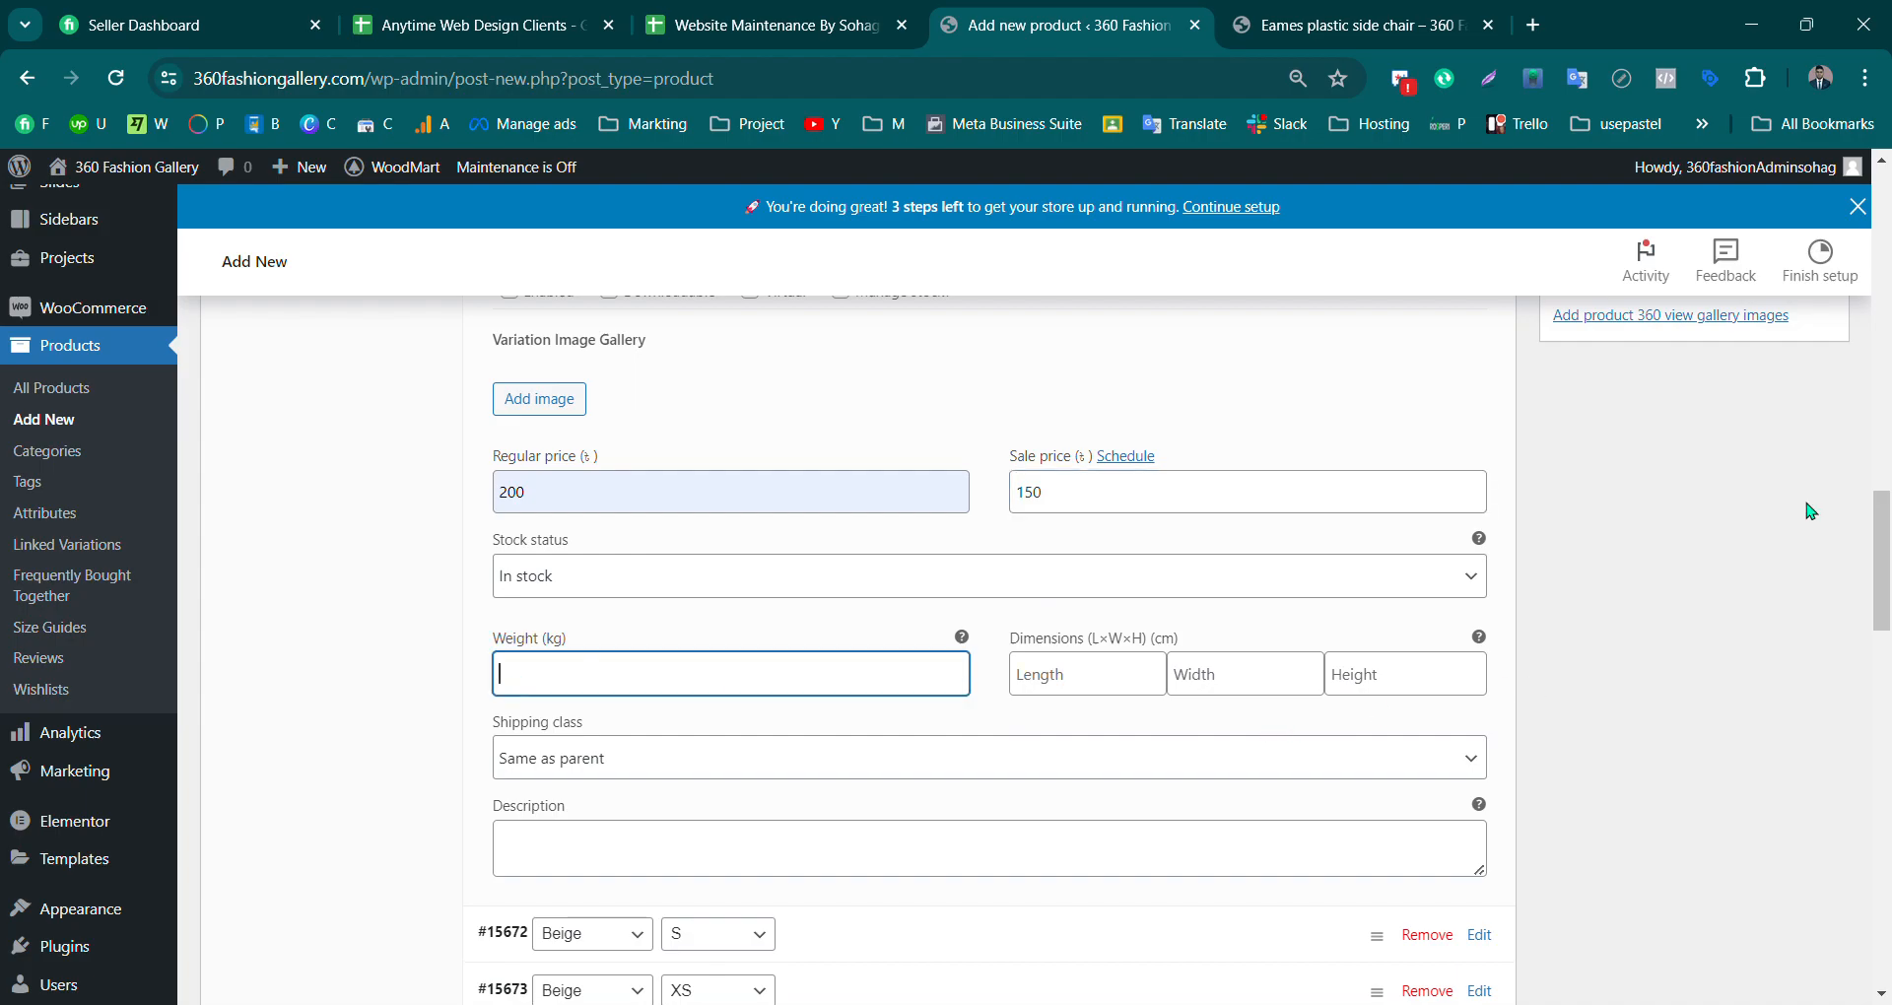
Step: Set fashion-product-7.jpg from the media library as the Beige / S variation's image
{"action": "scroll", "coordinate": [1881, 562], "scroll_direction": "down", "scroll_amount": 3}
{"action": "left_click", "coordinate": [871, 652]}
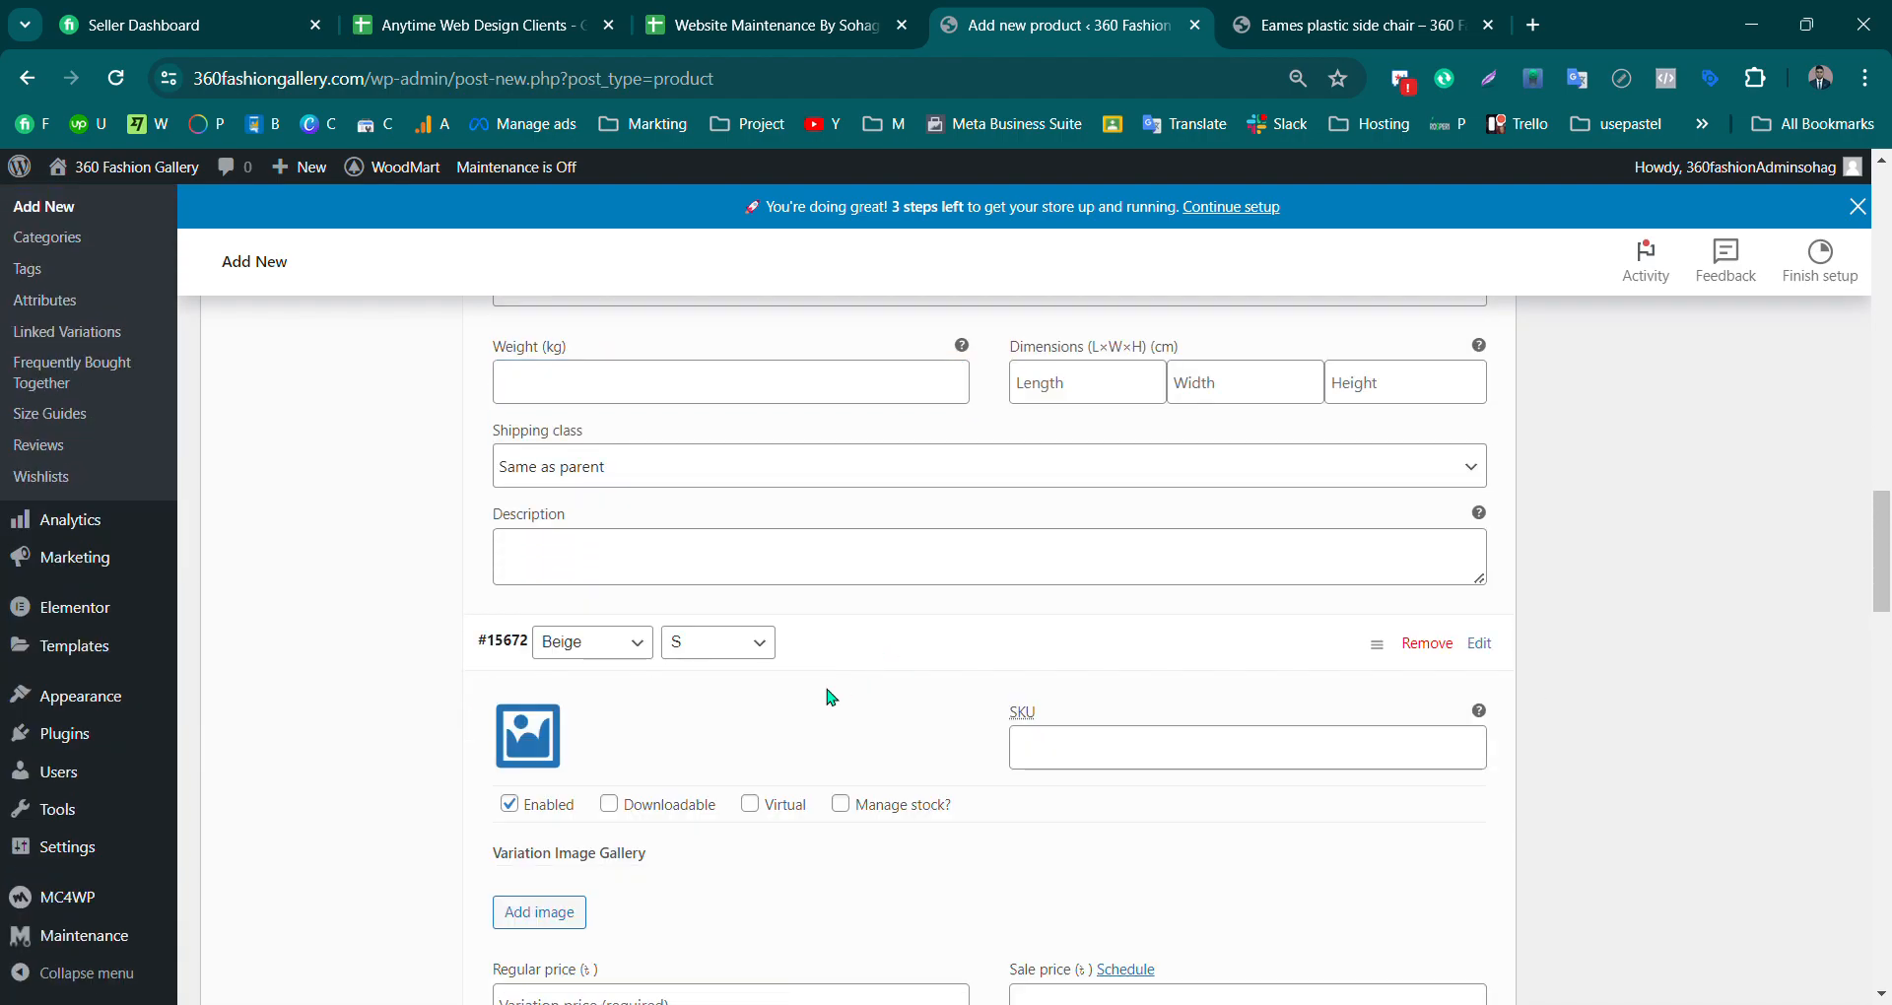
{"action": "left_click", "coordinate": [528, 737]}
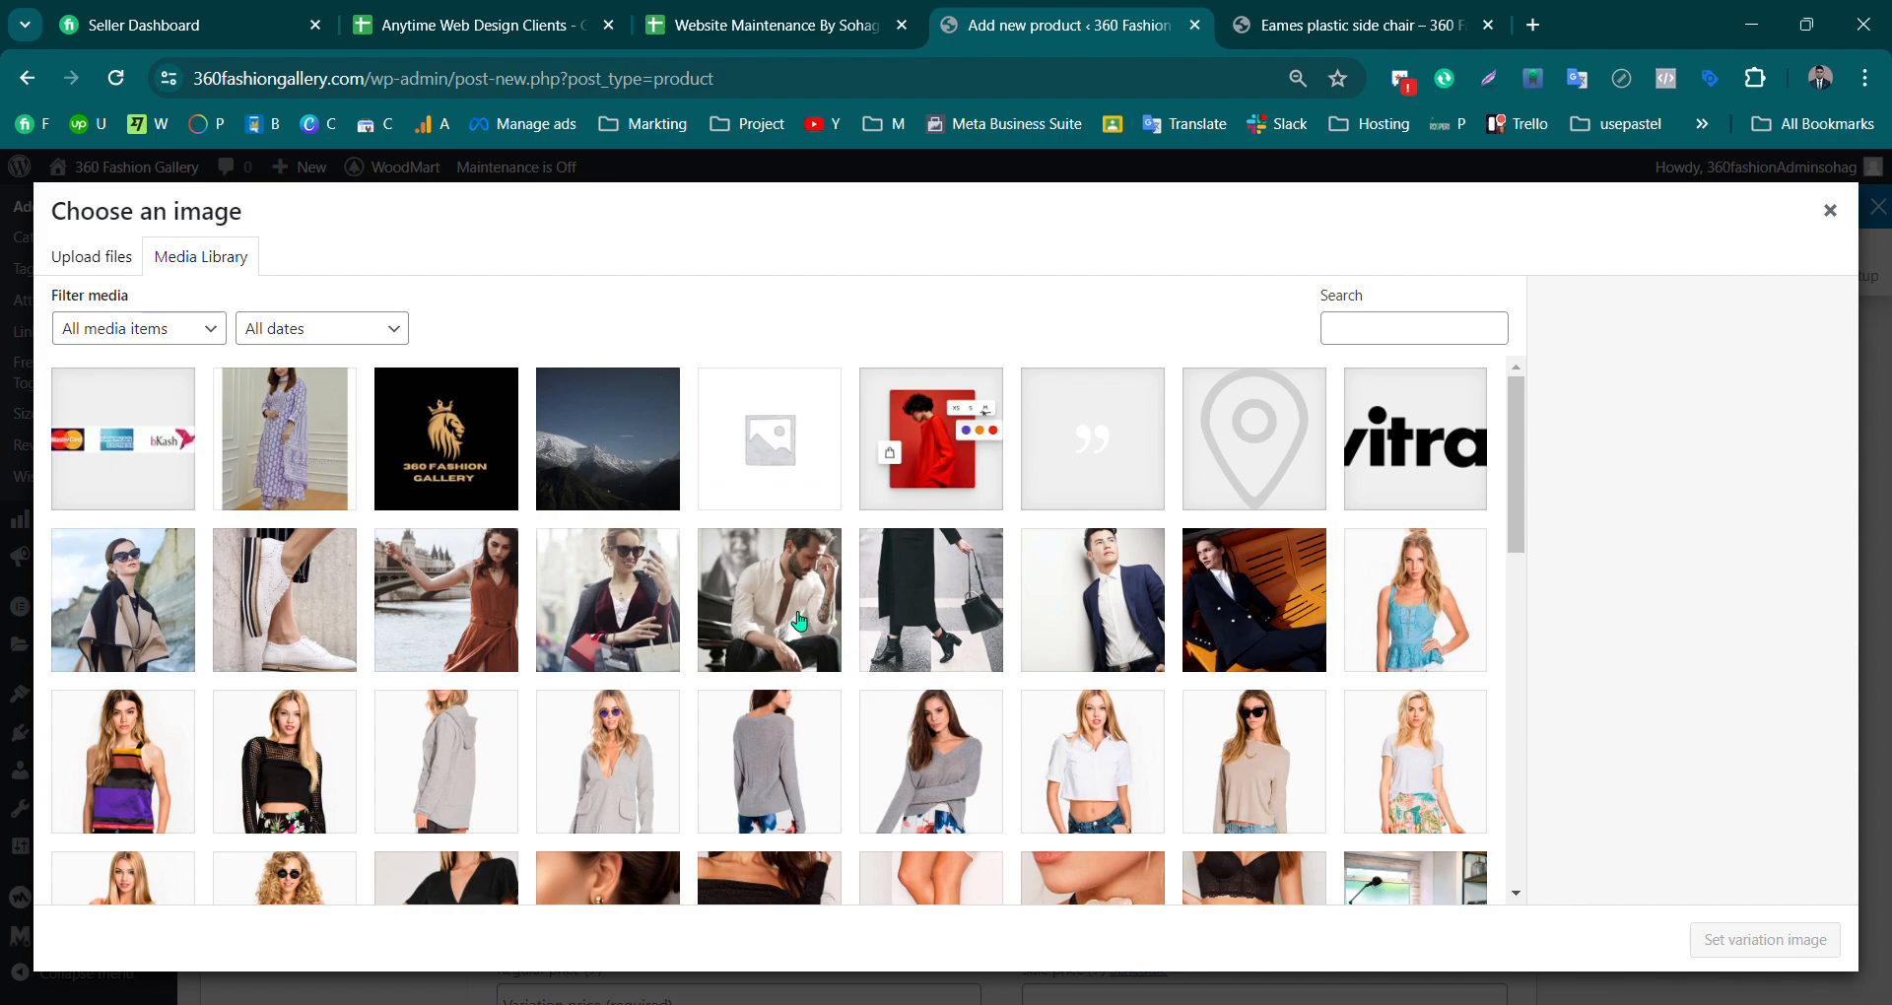
{"action": "left_click", "coordinate": [597, 767]}
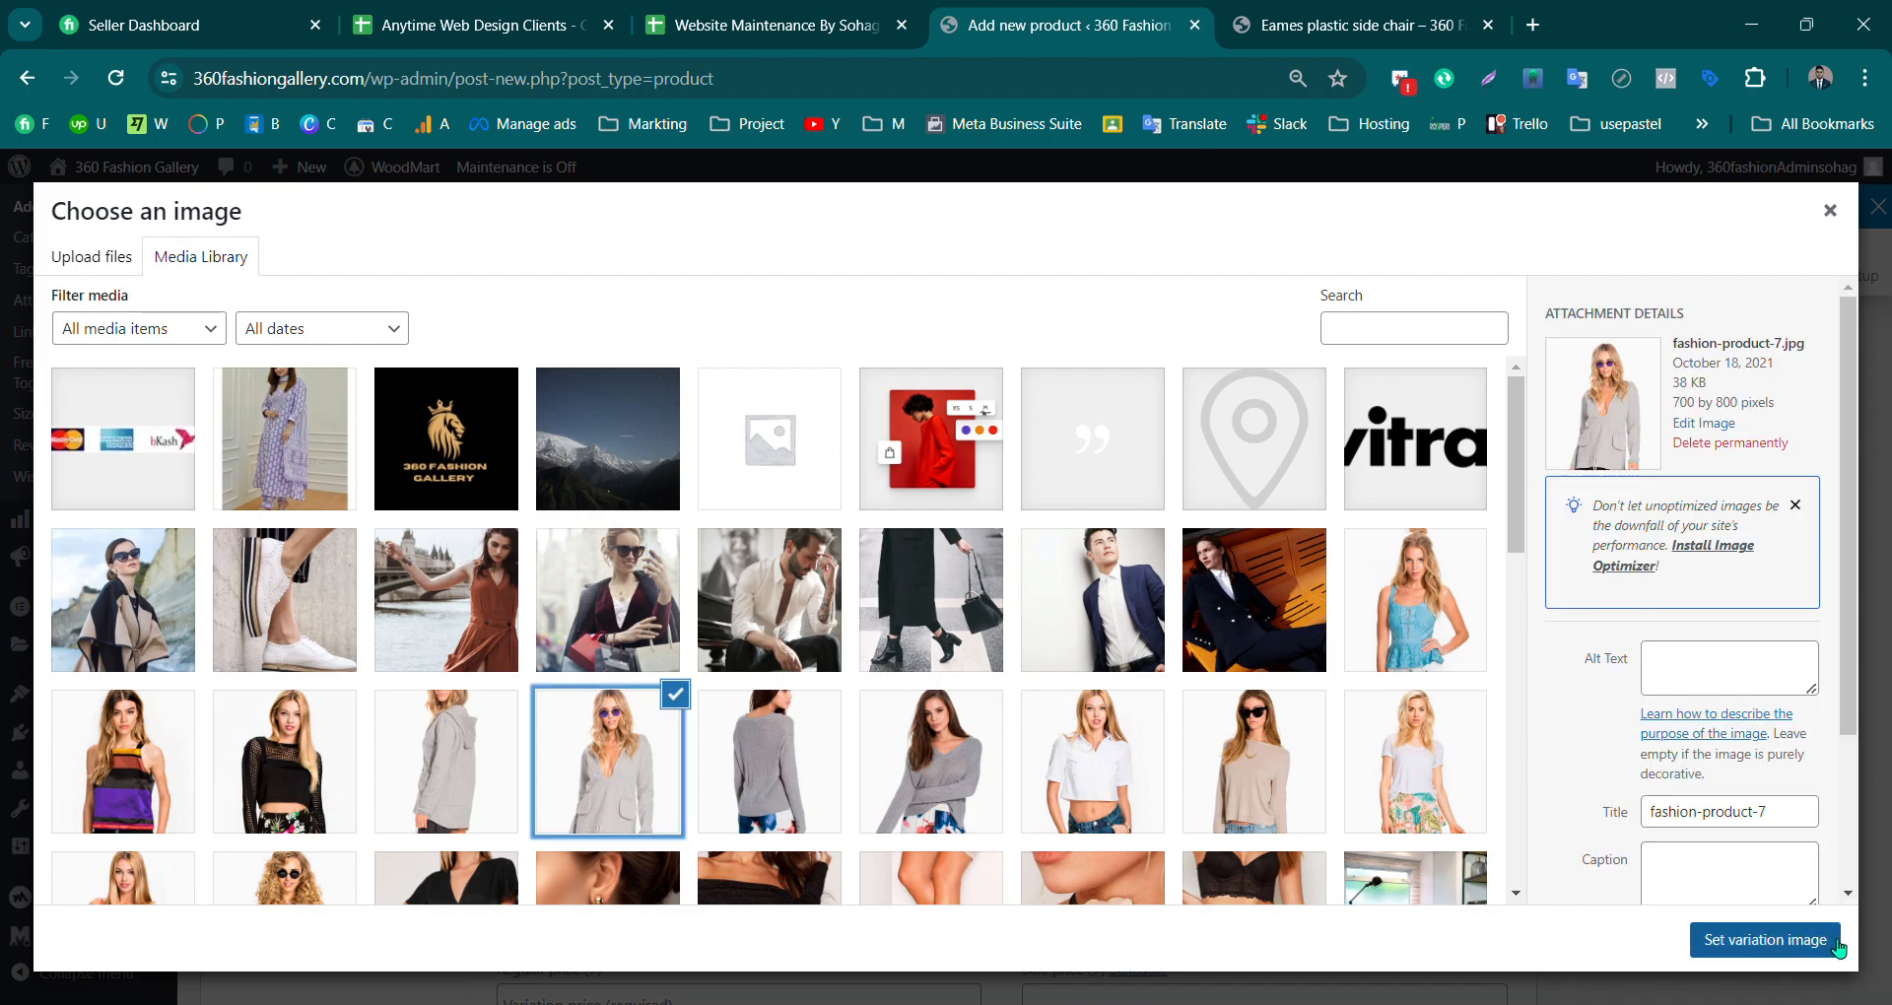
{"action": "left_click", "coordinate": [1773, 941]}
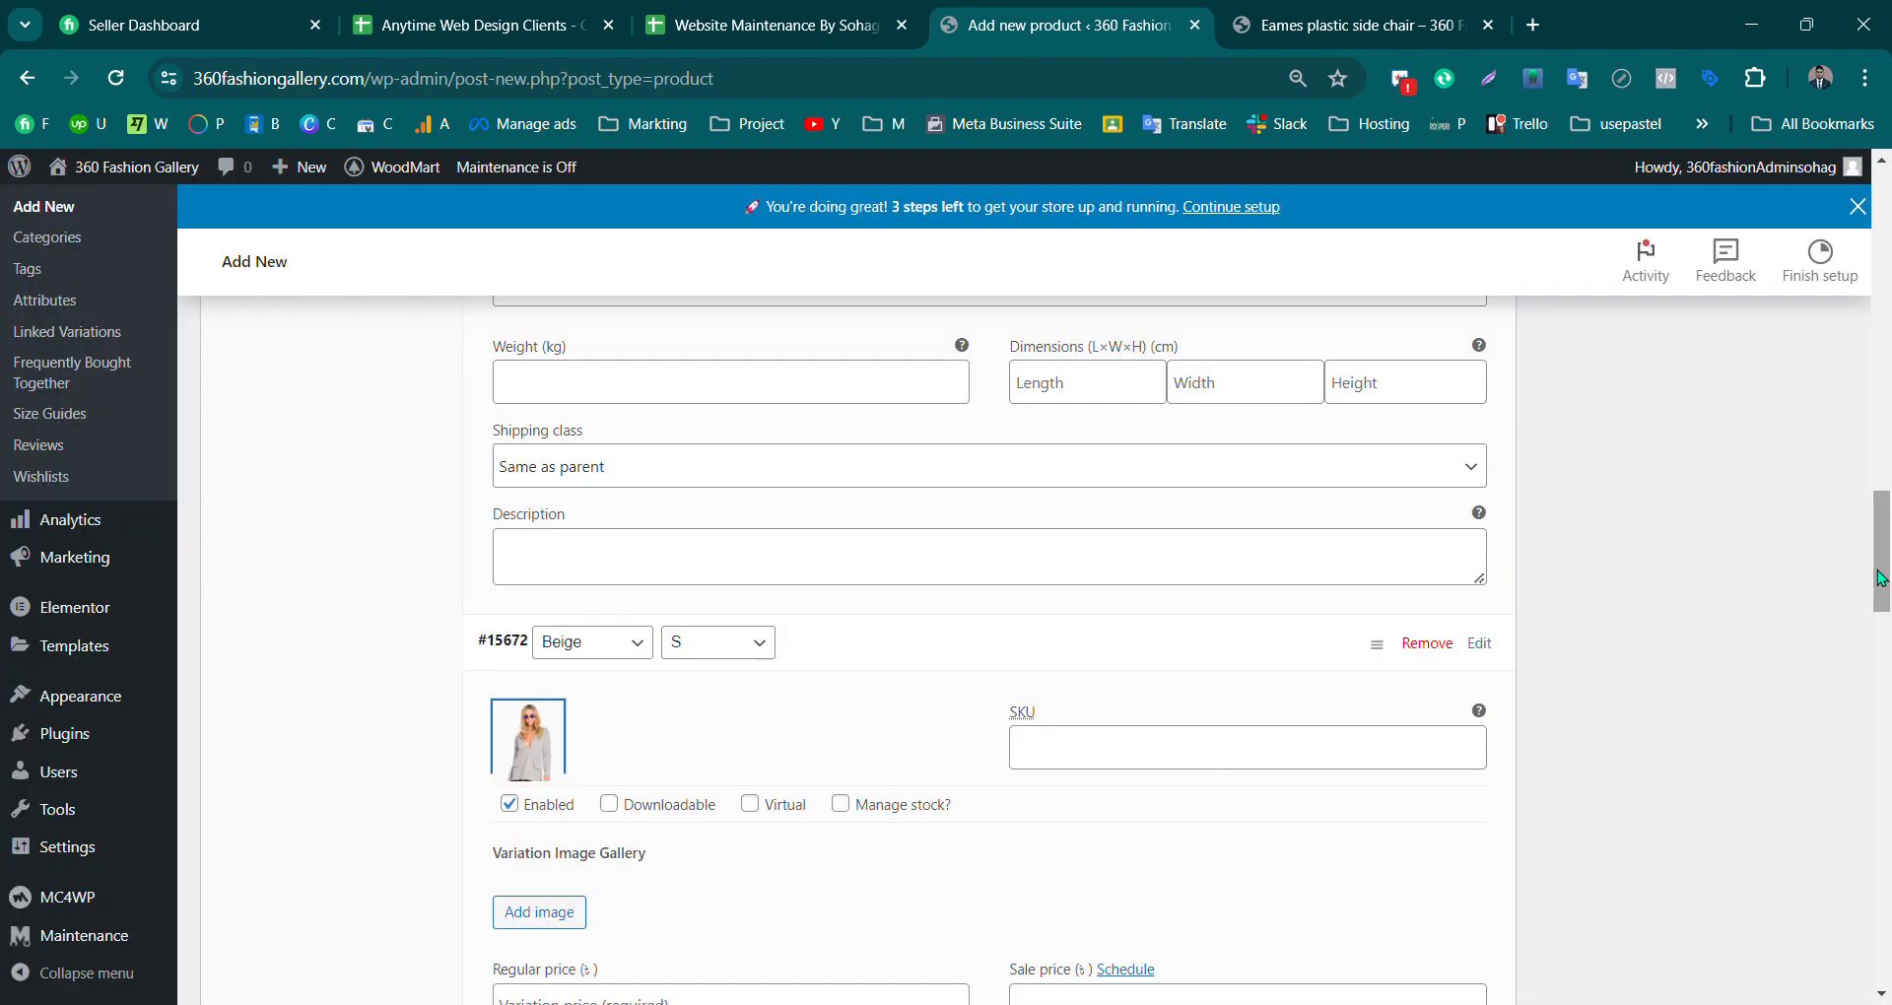
Step: Set the Beige / S variation's regular price to 300
{"action": "scroll", "coordinate": [1774, 650], "scroll_direction": "down", "scroll_amount": 3}
{"action": "left_click", "coordinate": [609, 705]}
{"action": "type", "text": "300"}
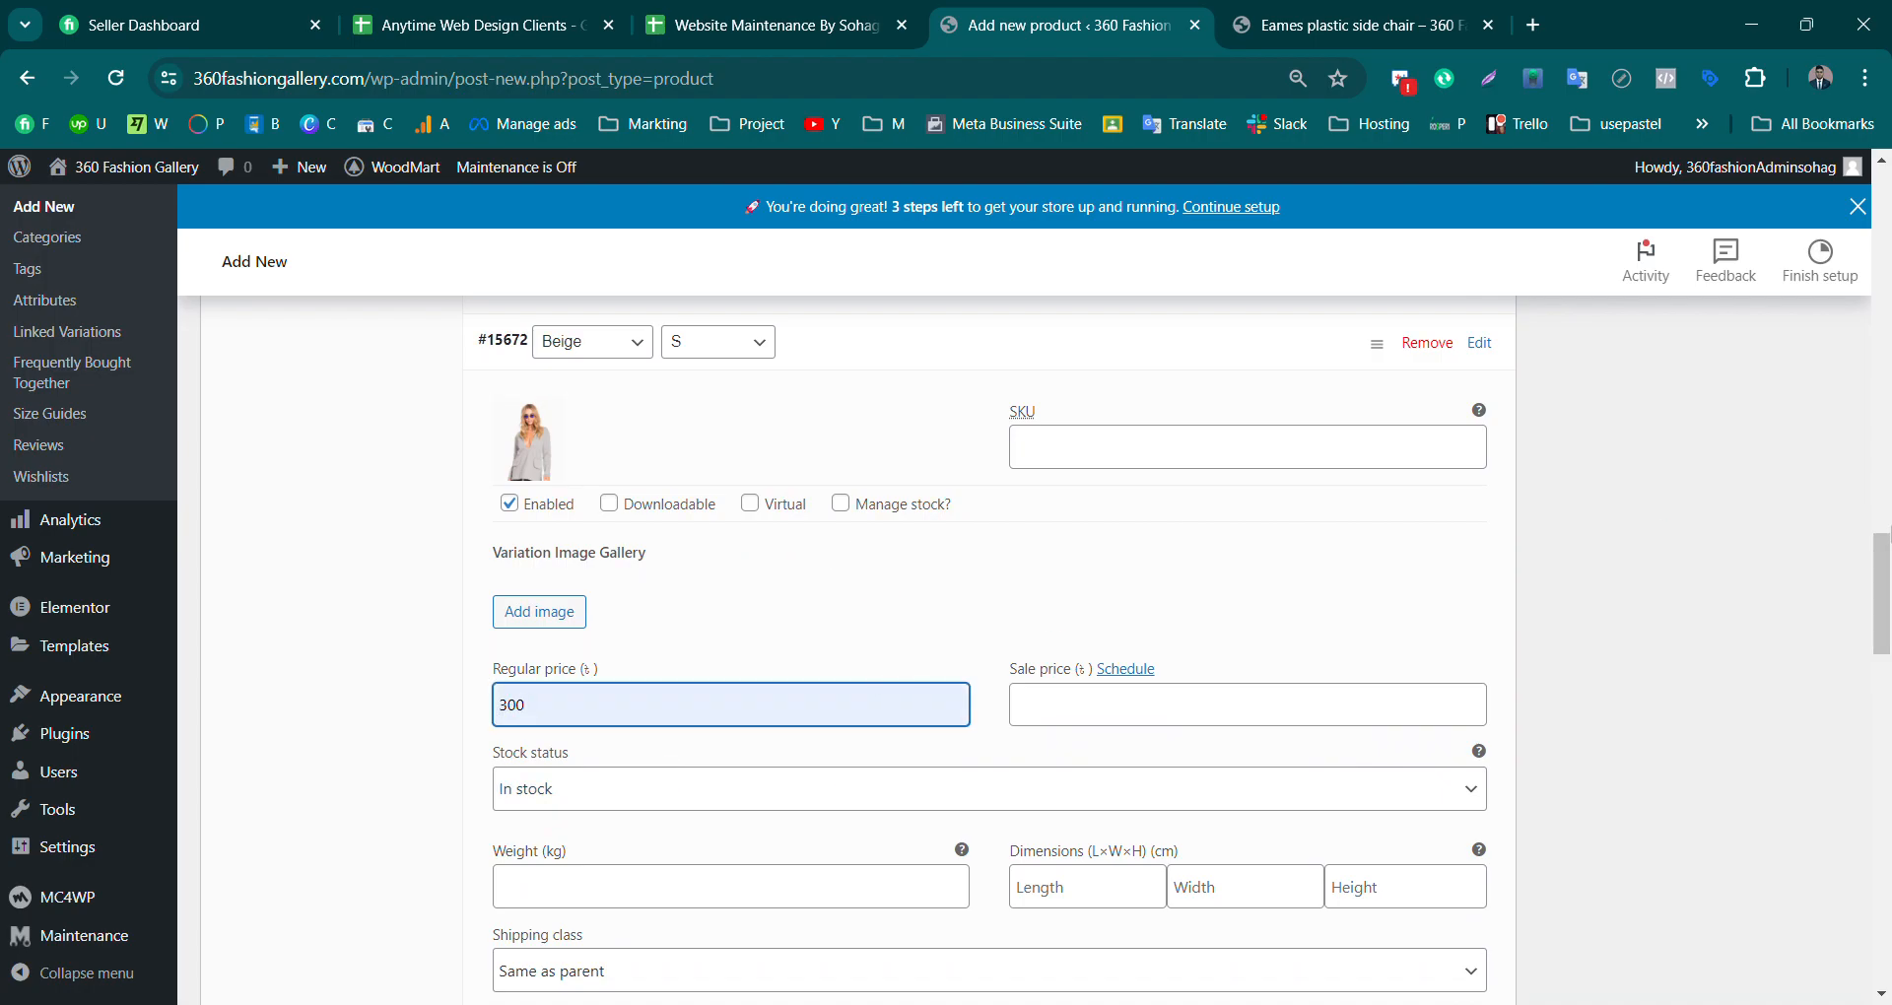
Step: Give the Beige / XS variation the photo of the black skirt and handbag and a regular price of 19.99
{"action": "scroll", "coordinate": [1131, 676], "scroll_direction": "down", "scroll_amount": 6}
{"action": "left_click", "coordinate": [846, 561]}
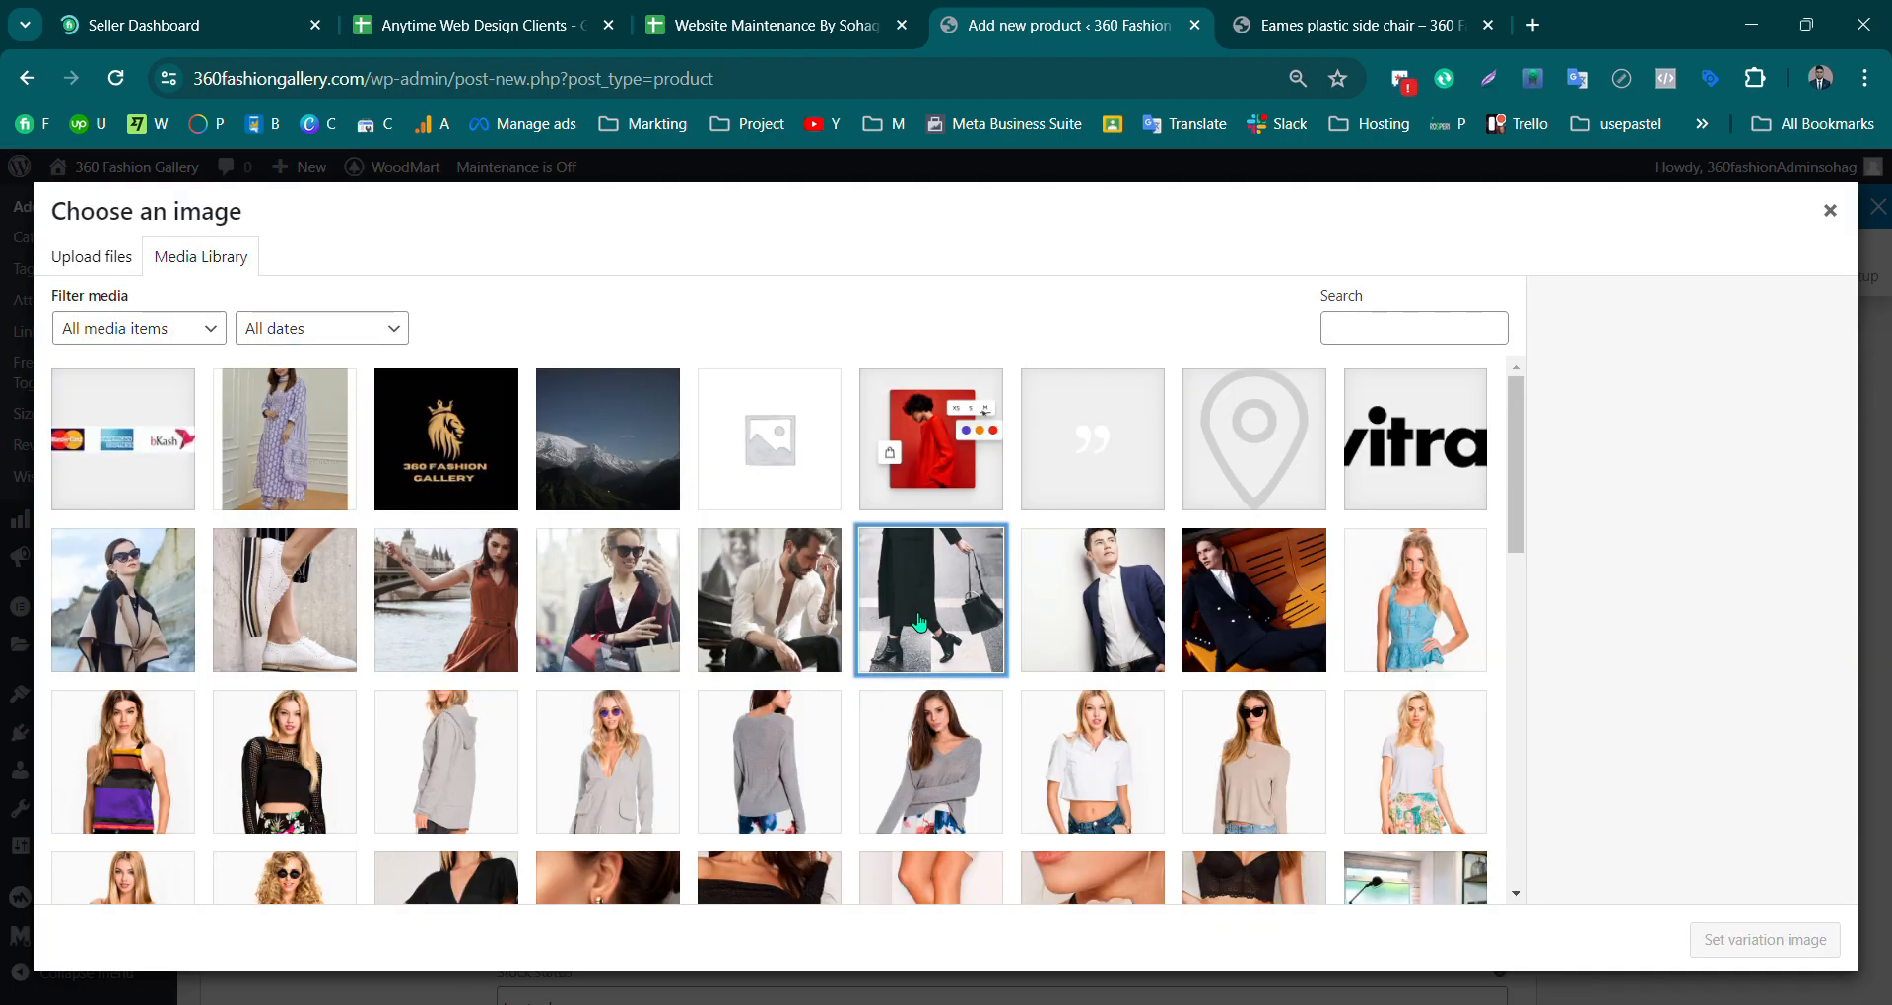
{"action": "left_click", "coordinate": [912, 611]}
{"action": "left_click", "coordinate": [1763, 939]}
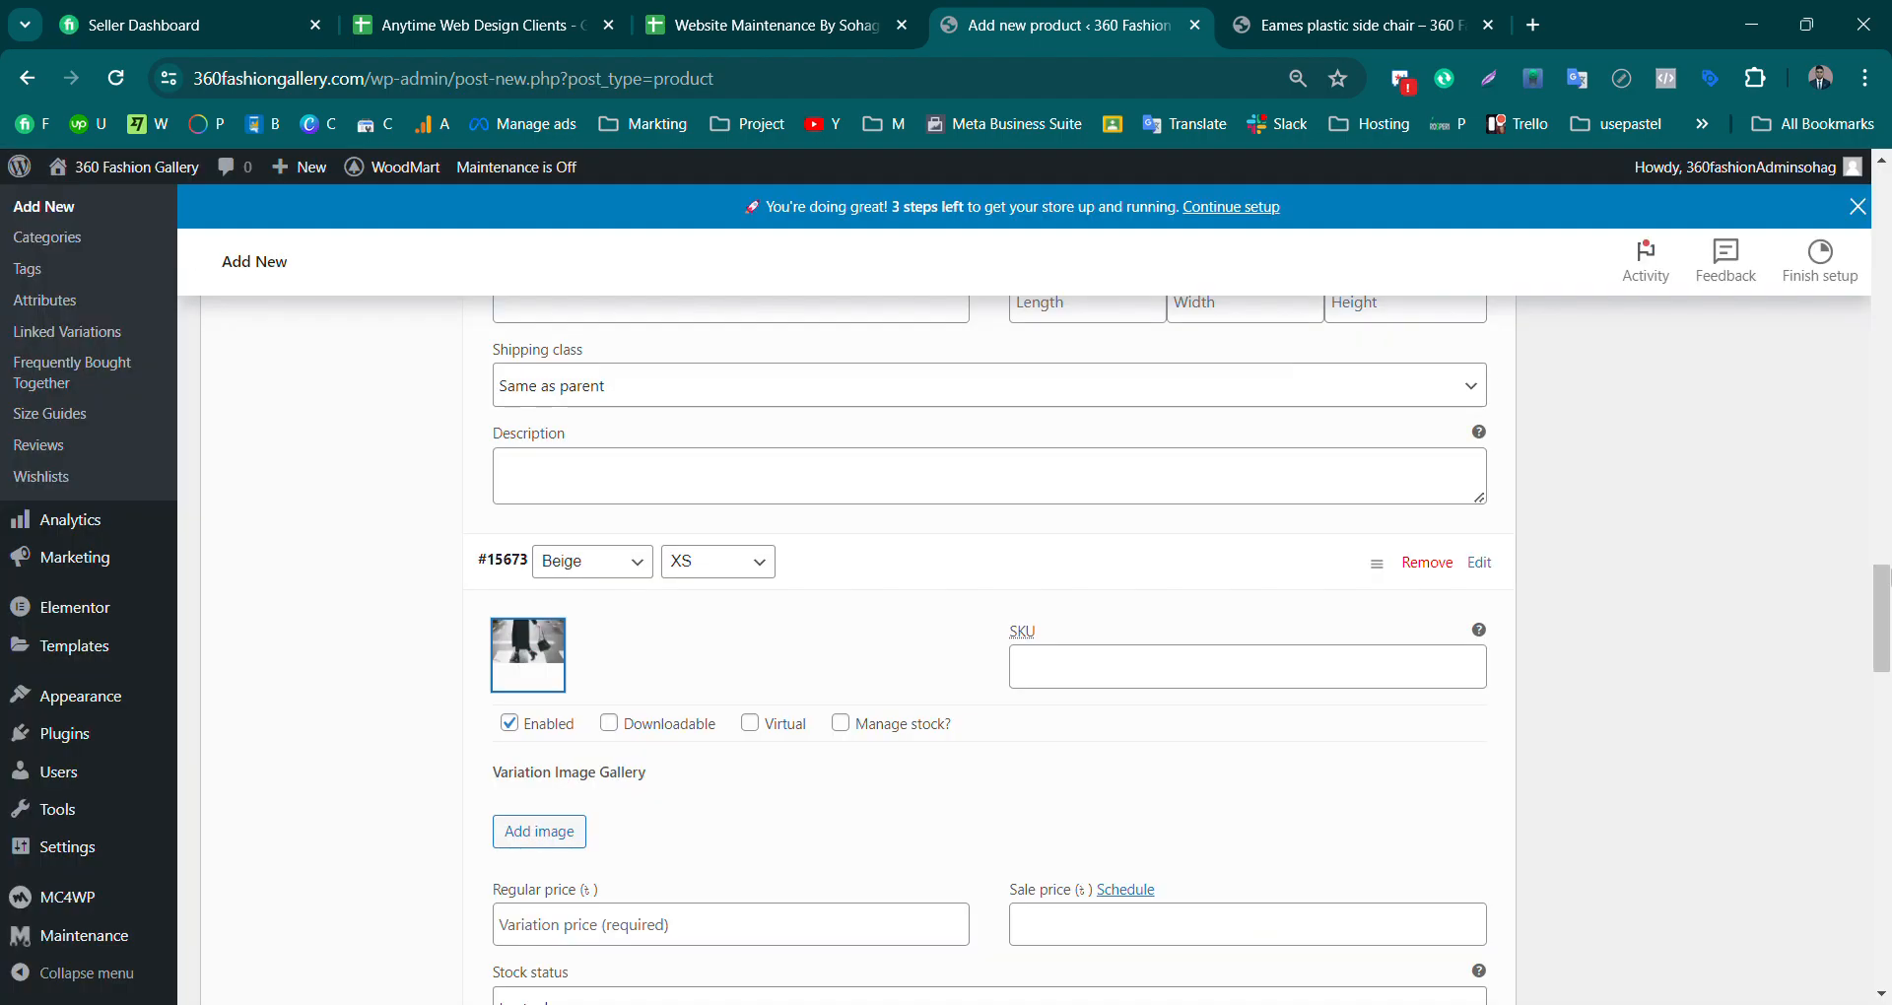
{"action": "left_click", "coordinate": [633, 911]}
{"action": "type", "text": "19.99"}
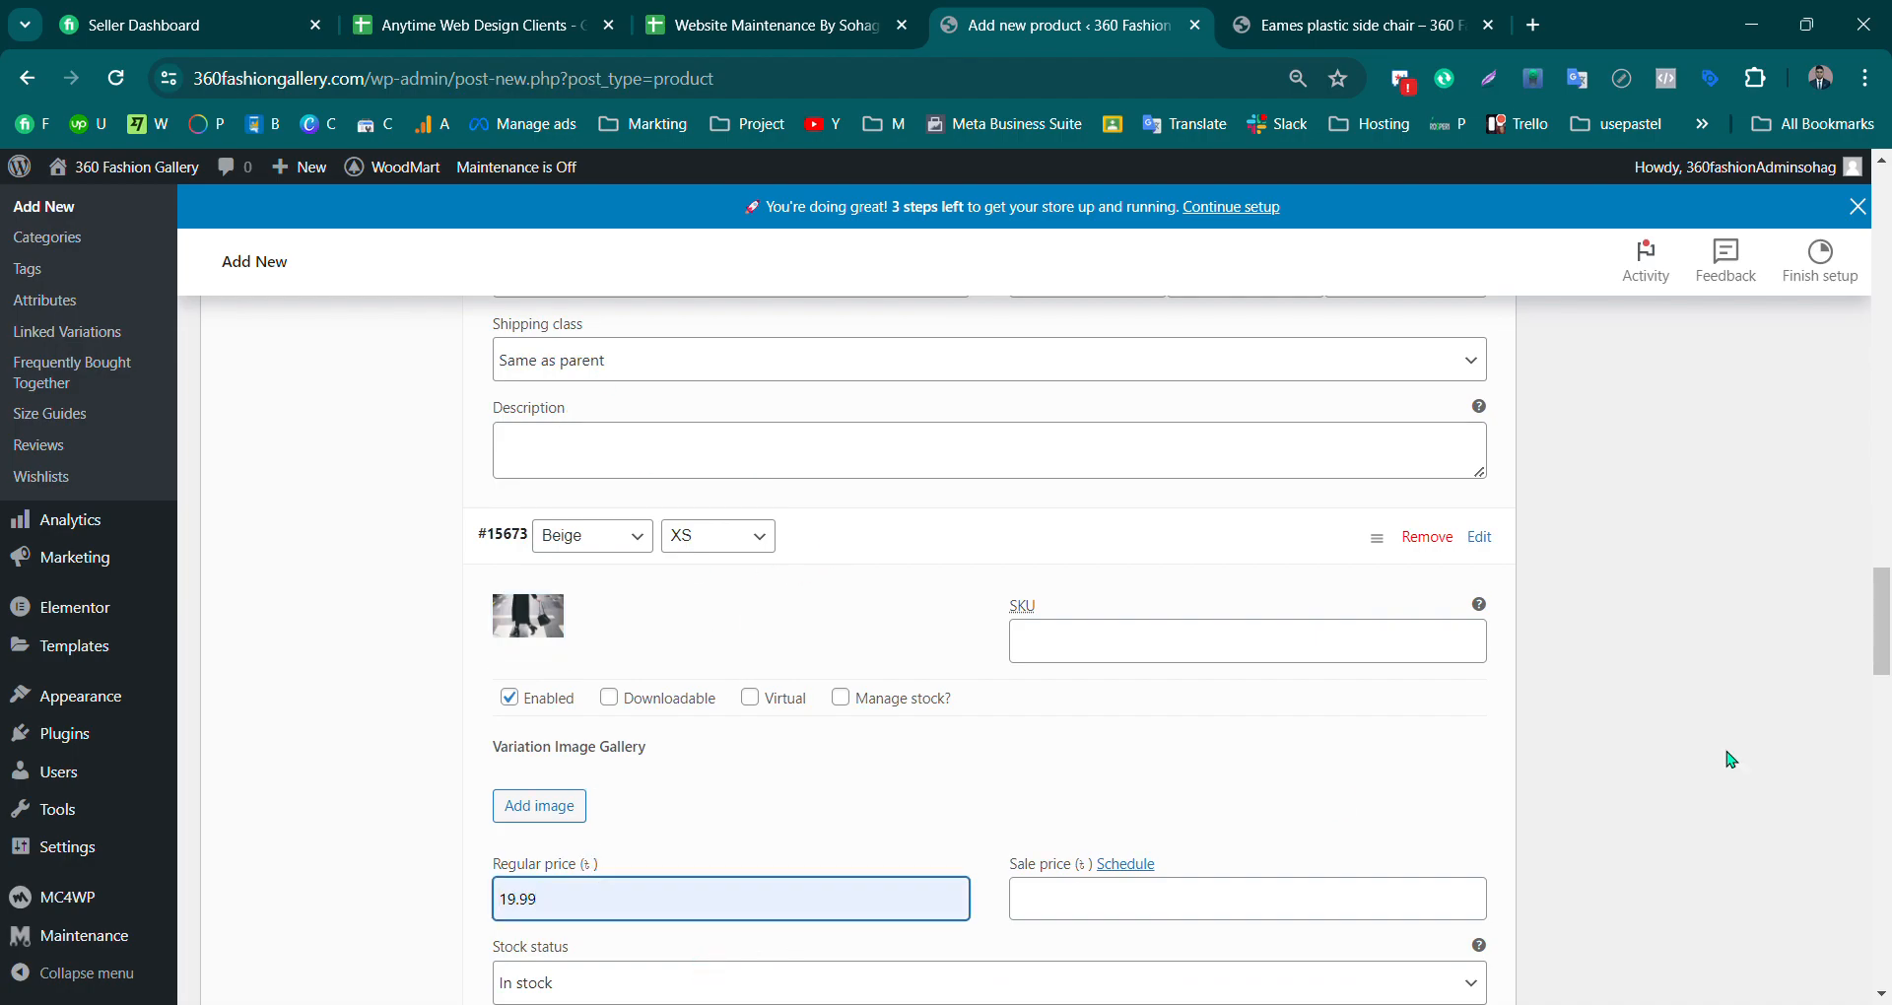
Step: Expand the Black / L variation and set its regular price to 889
{"action": "left_click_drag", "start_coordinate": [1884, 603], "coordinate": [1887, 697]}
{"action": "scroll", "coordinate": [1379, 592], "scroll_direction": "down", "scroll_amount": 2}
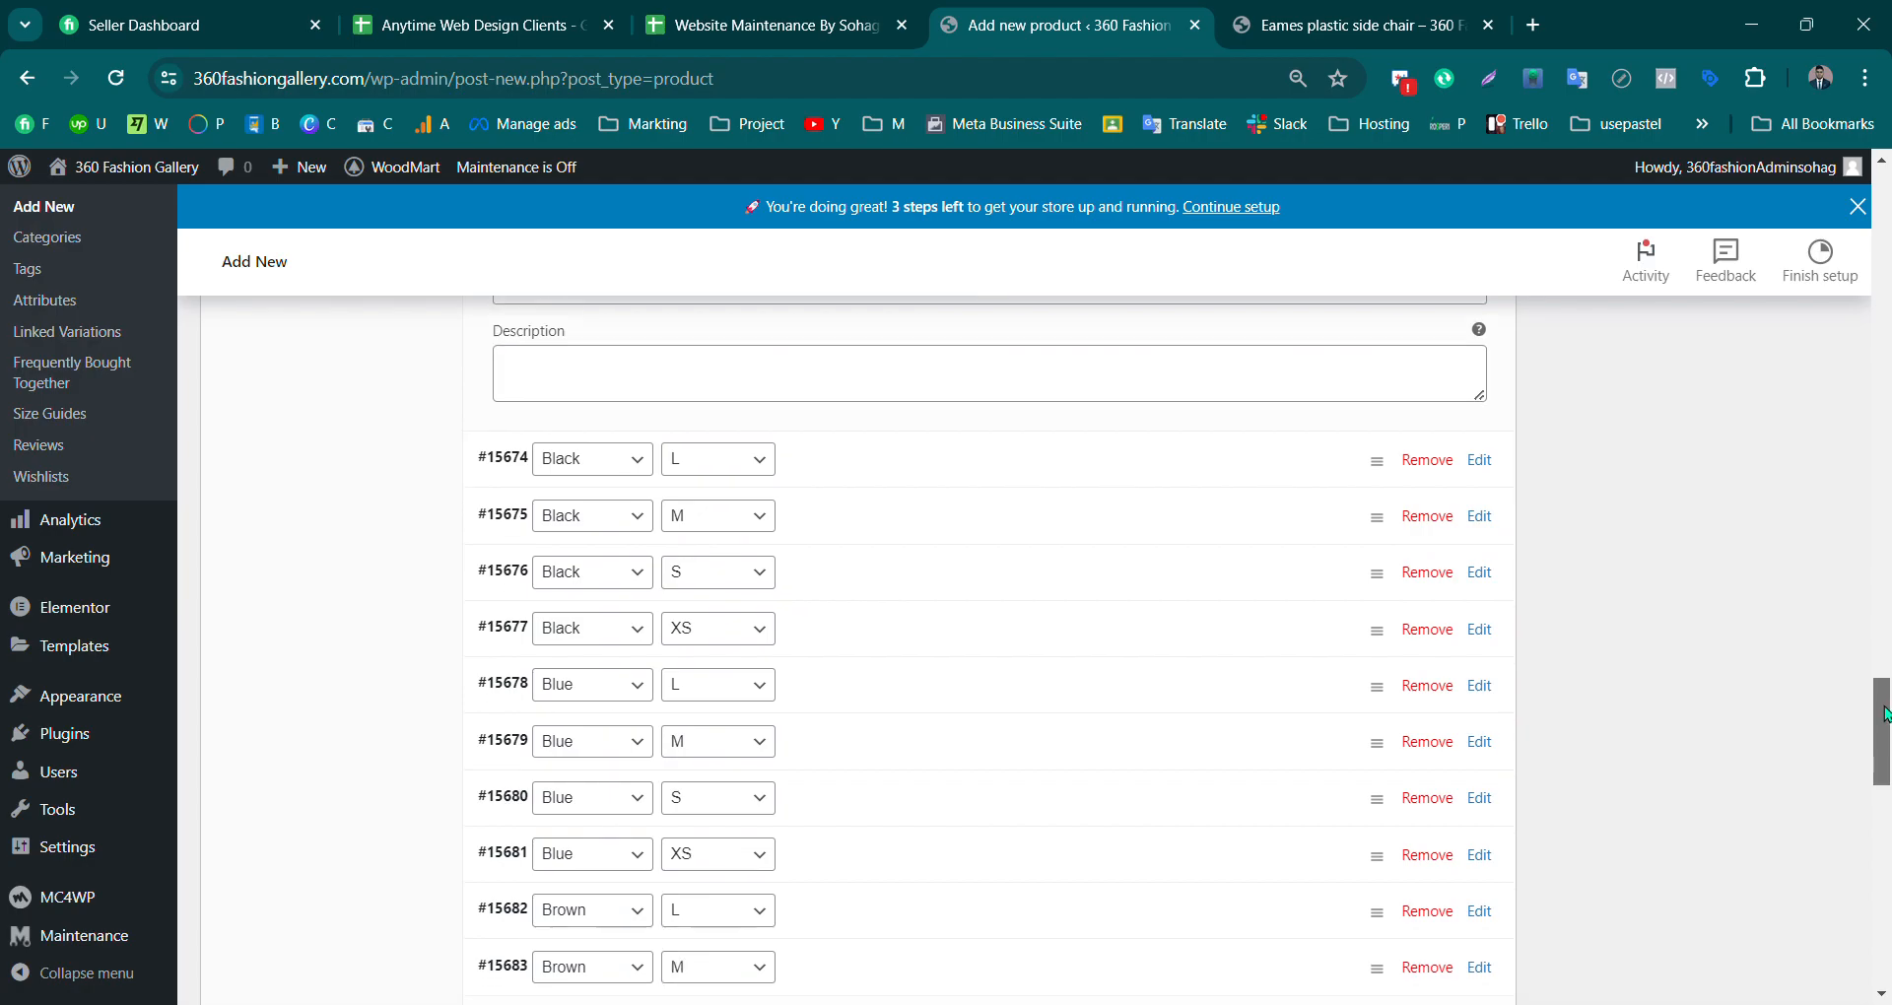
{"action": "left_click", "coordinate": [845, 445]}
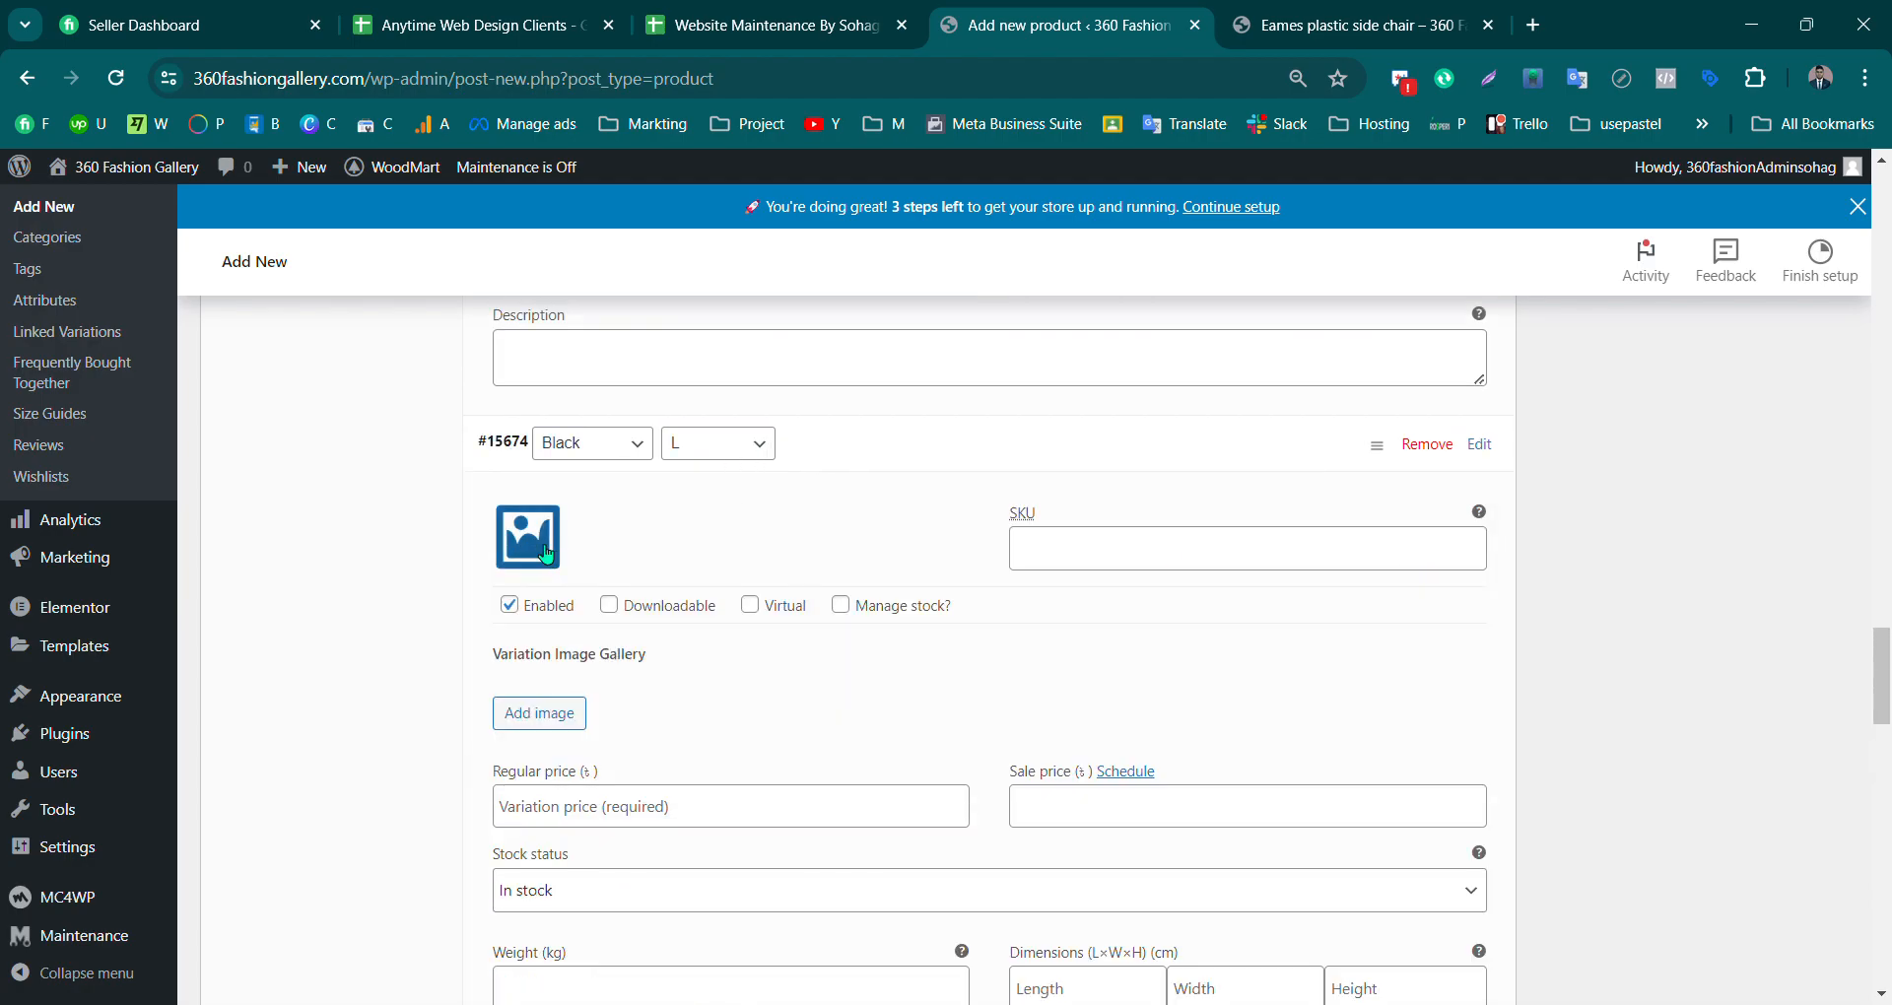
{"action": "left_click", "coordinate": [657, 823]}
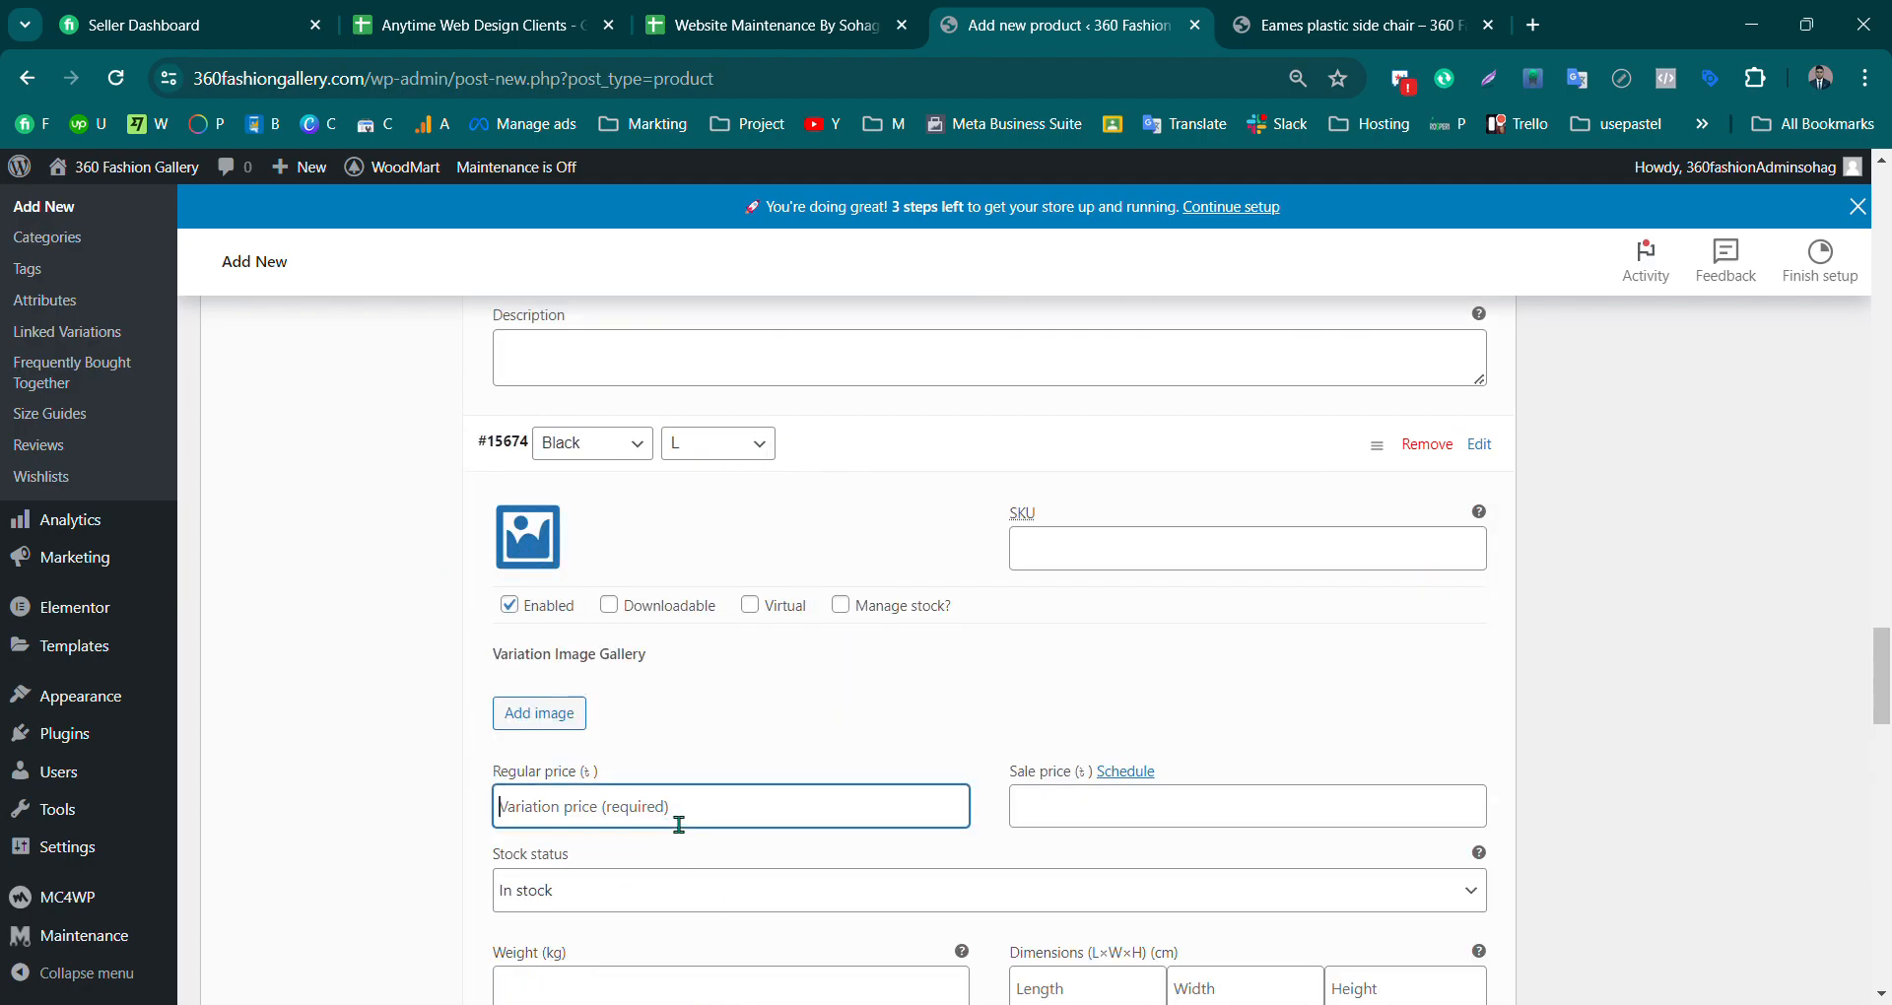
{"action": "type", "text": "889"}
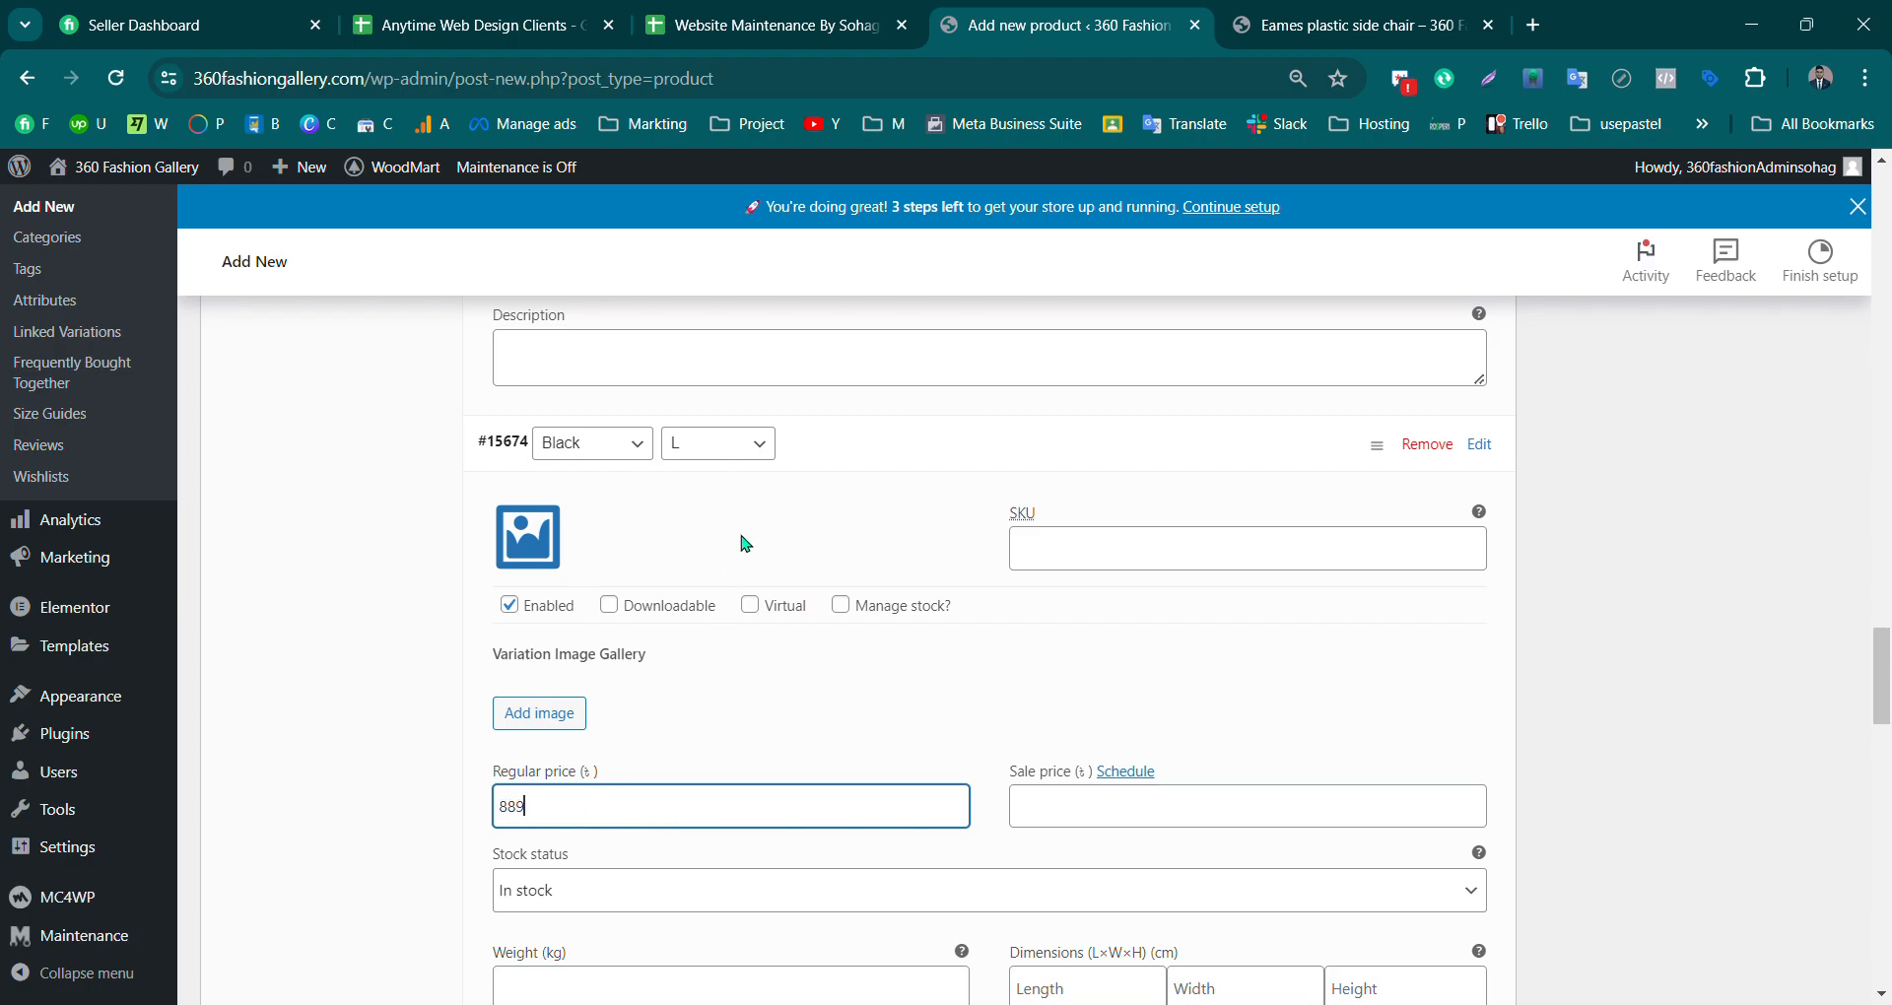
Step: Collapse the Black / L variation and set the Black / M variation's regular price to 990
{"action": "scroll", "coordinate": [746, 544], "scroll_direction": "up", "scroll_amount": 1}
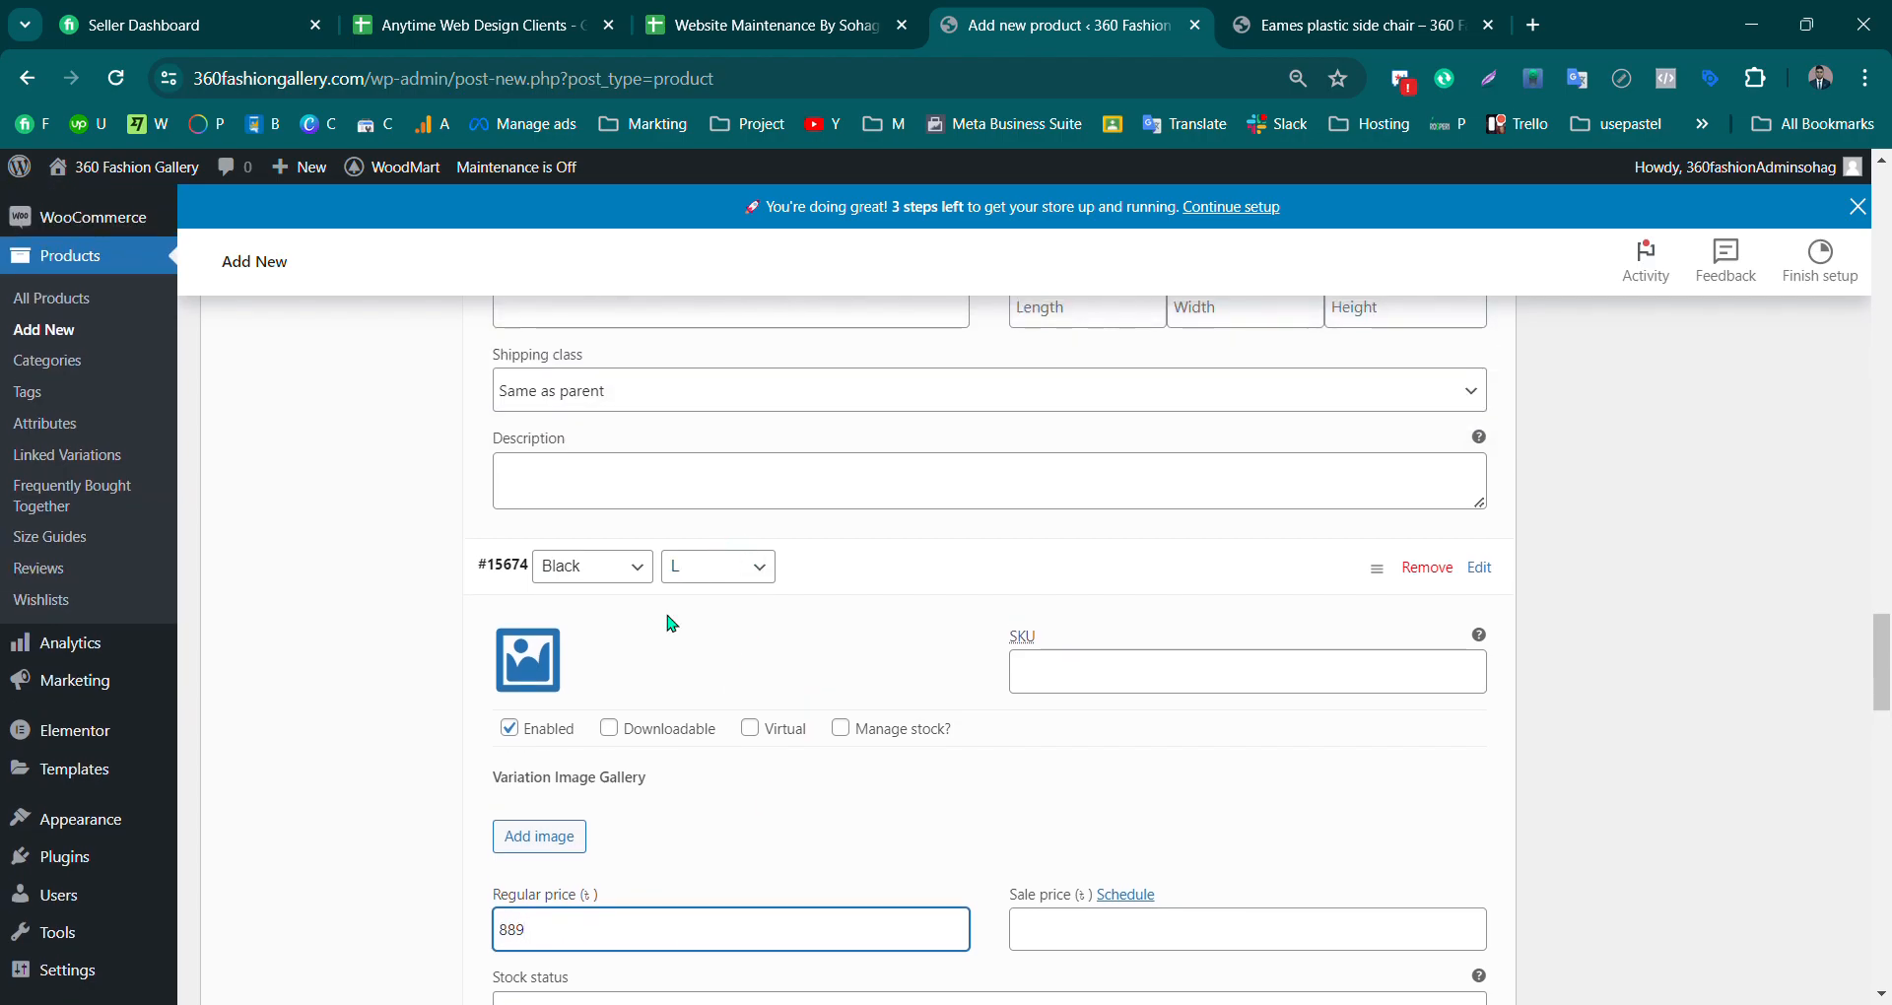
{"action": "left_click", "coordinate": [1012, 577]}
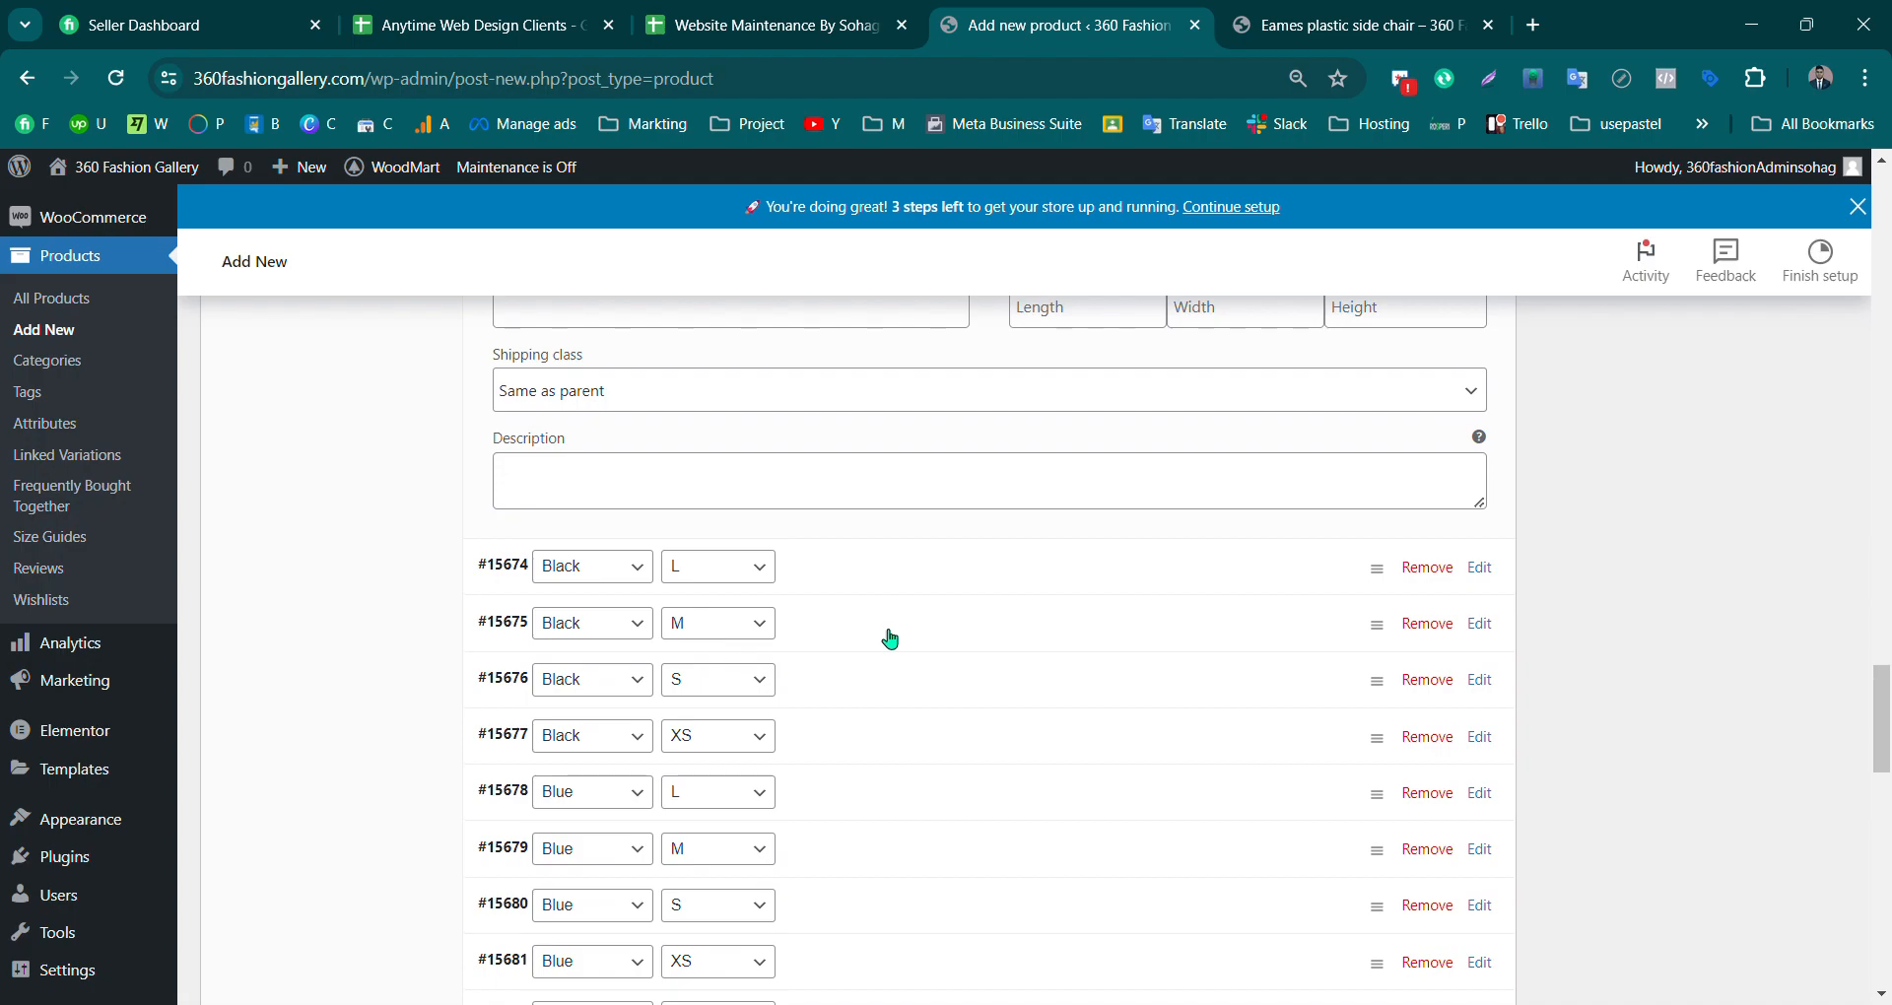
{"action": "left_click", "coordinate": [887, 635]}
{"action": "left_click", "coordinate": [644, 985]}
{"action": "type", "text": "9909"}
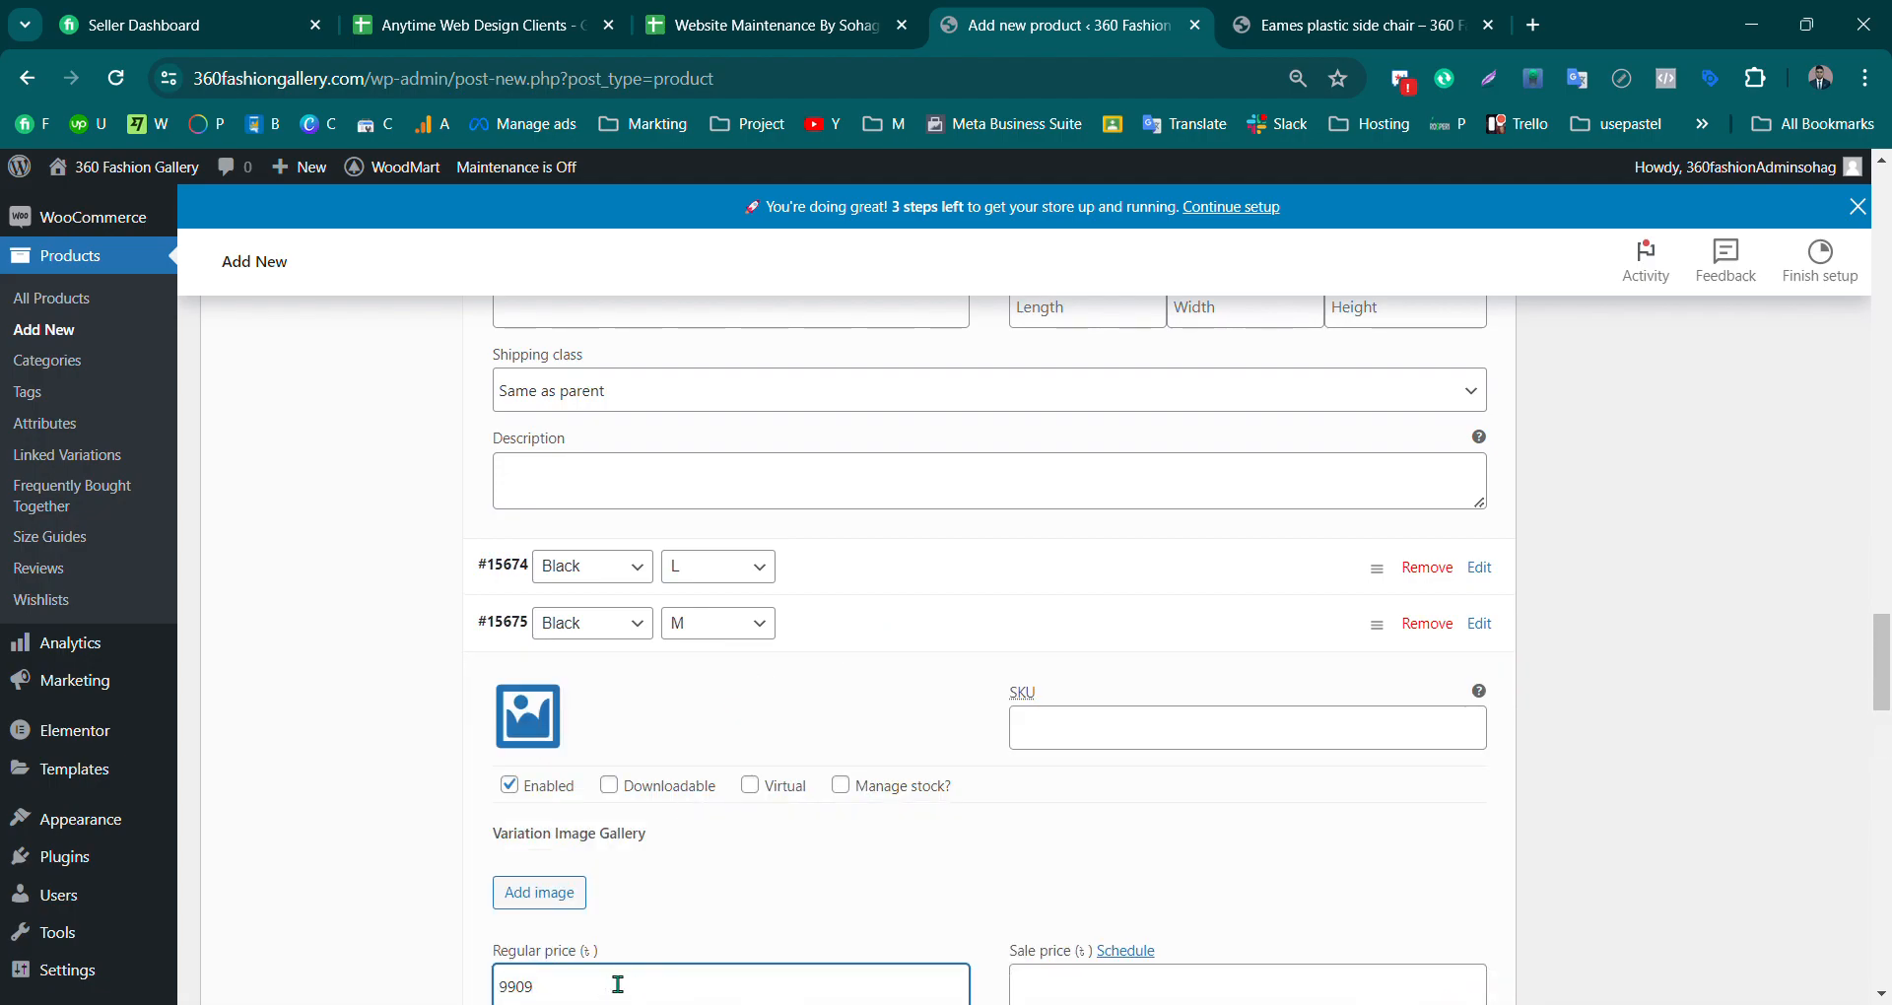
{"action": "scroll", "coordinate": [1131, 595], "scroll_direction": "up", "scroll_amount": 1}
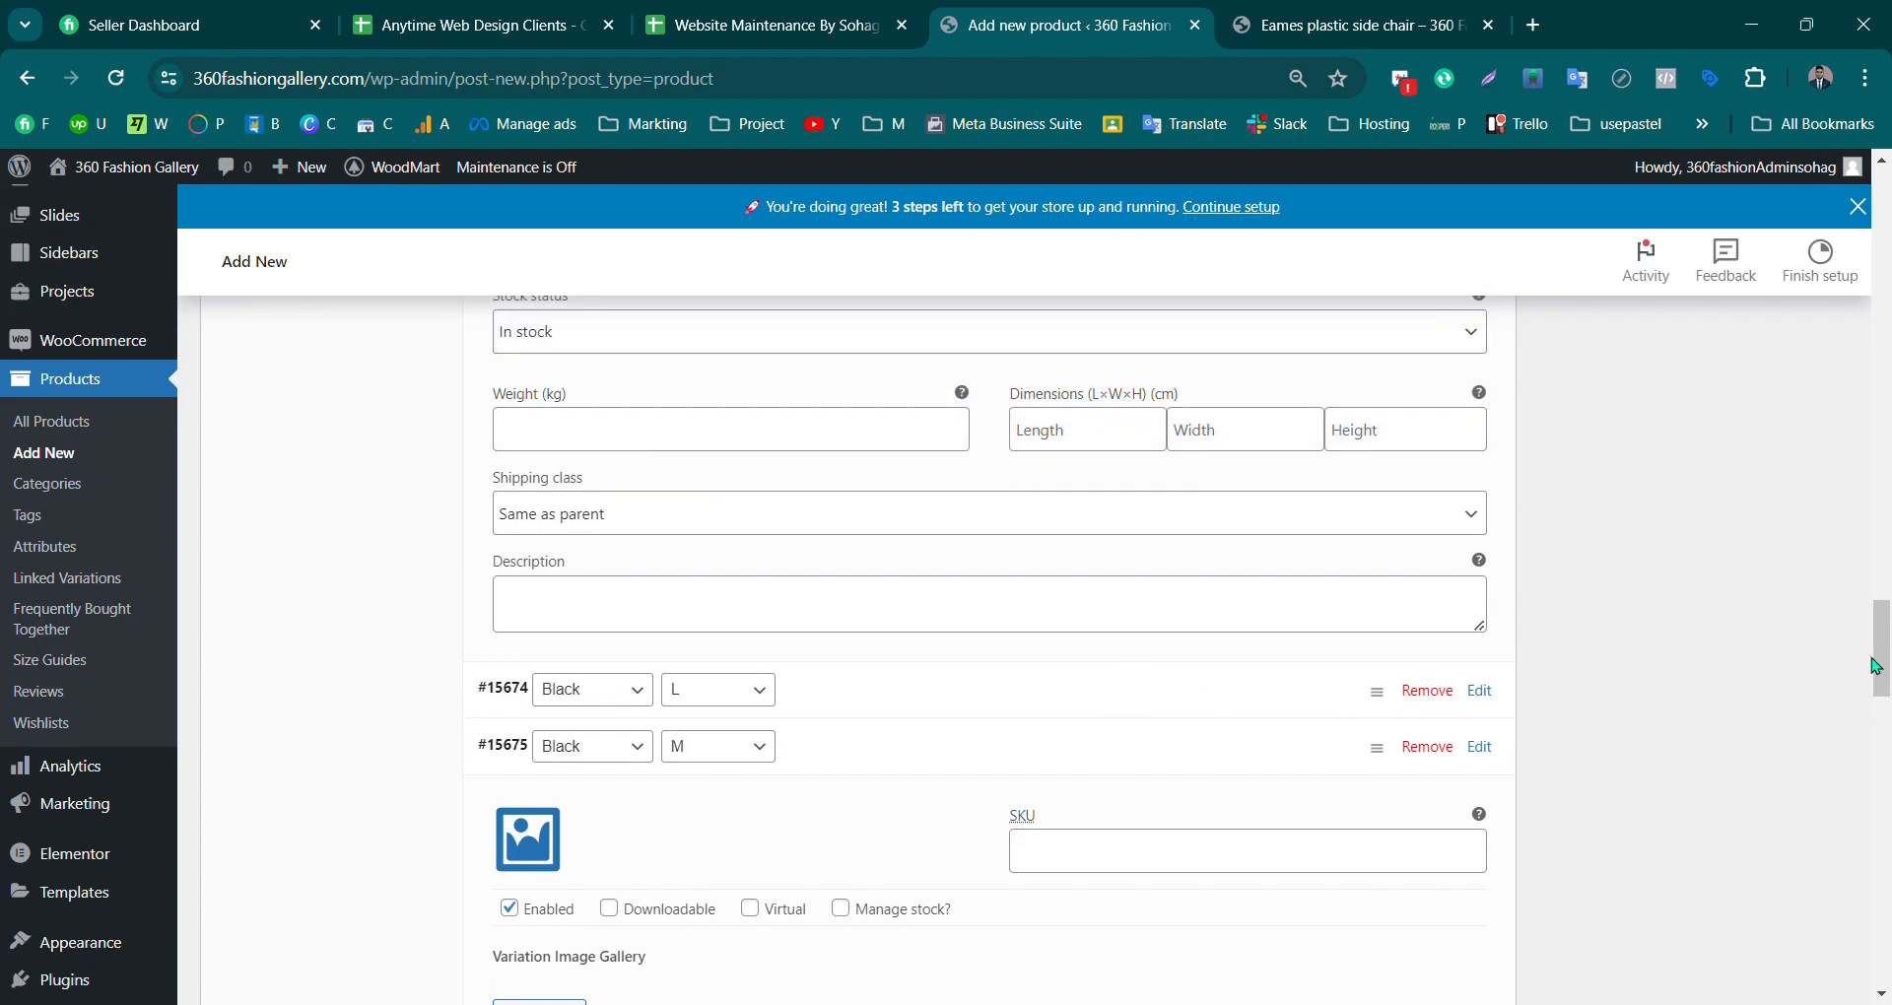
Step: Expand the Black / S variation and set its regular price to 8767
{"action": "scroll", "coordinate": [1131, 594], "scroll_direction": "down", "scroll_amount": 8}
{"action": "scroll", "coordinate": [1076, 491], "scroll_direction": "down", "scroll_amount": 2}
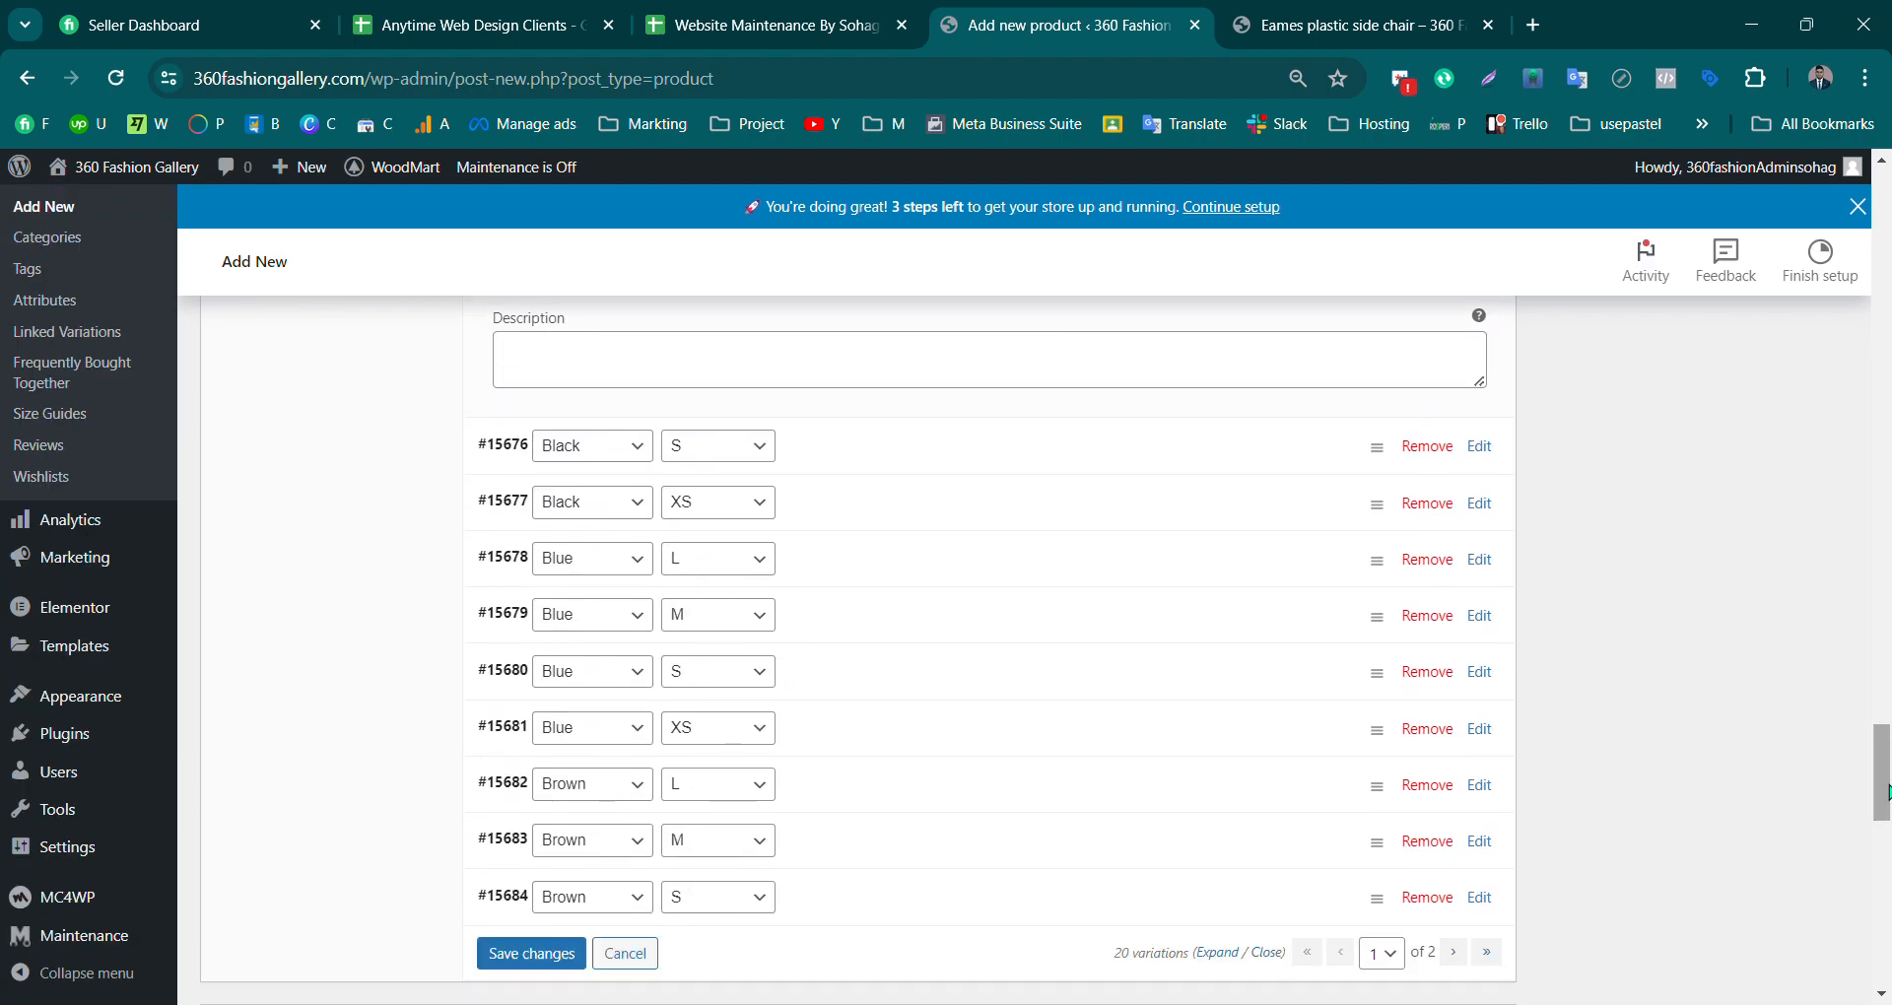
{"action": "left_click", "coordinate": [870, 444]}
{"action": "left_click", "coordinate": [651, 826]}
{"action": "type", "text": "8"}
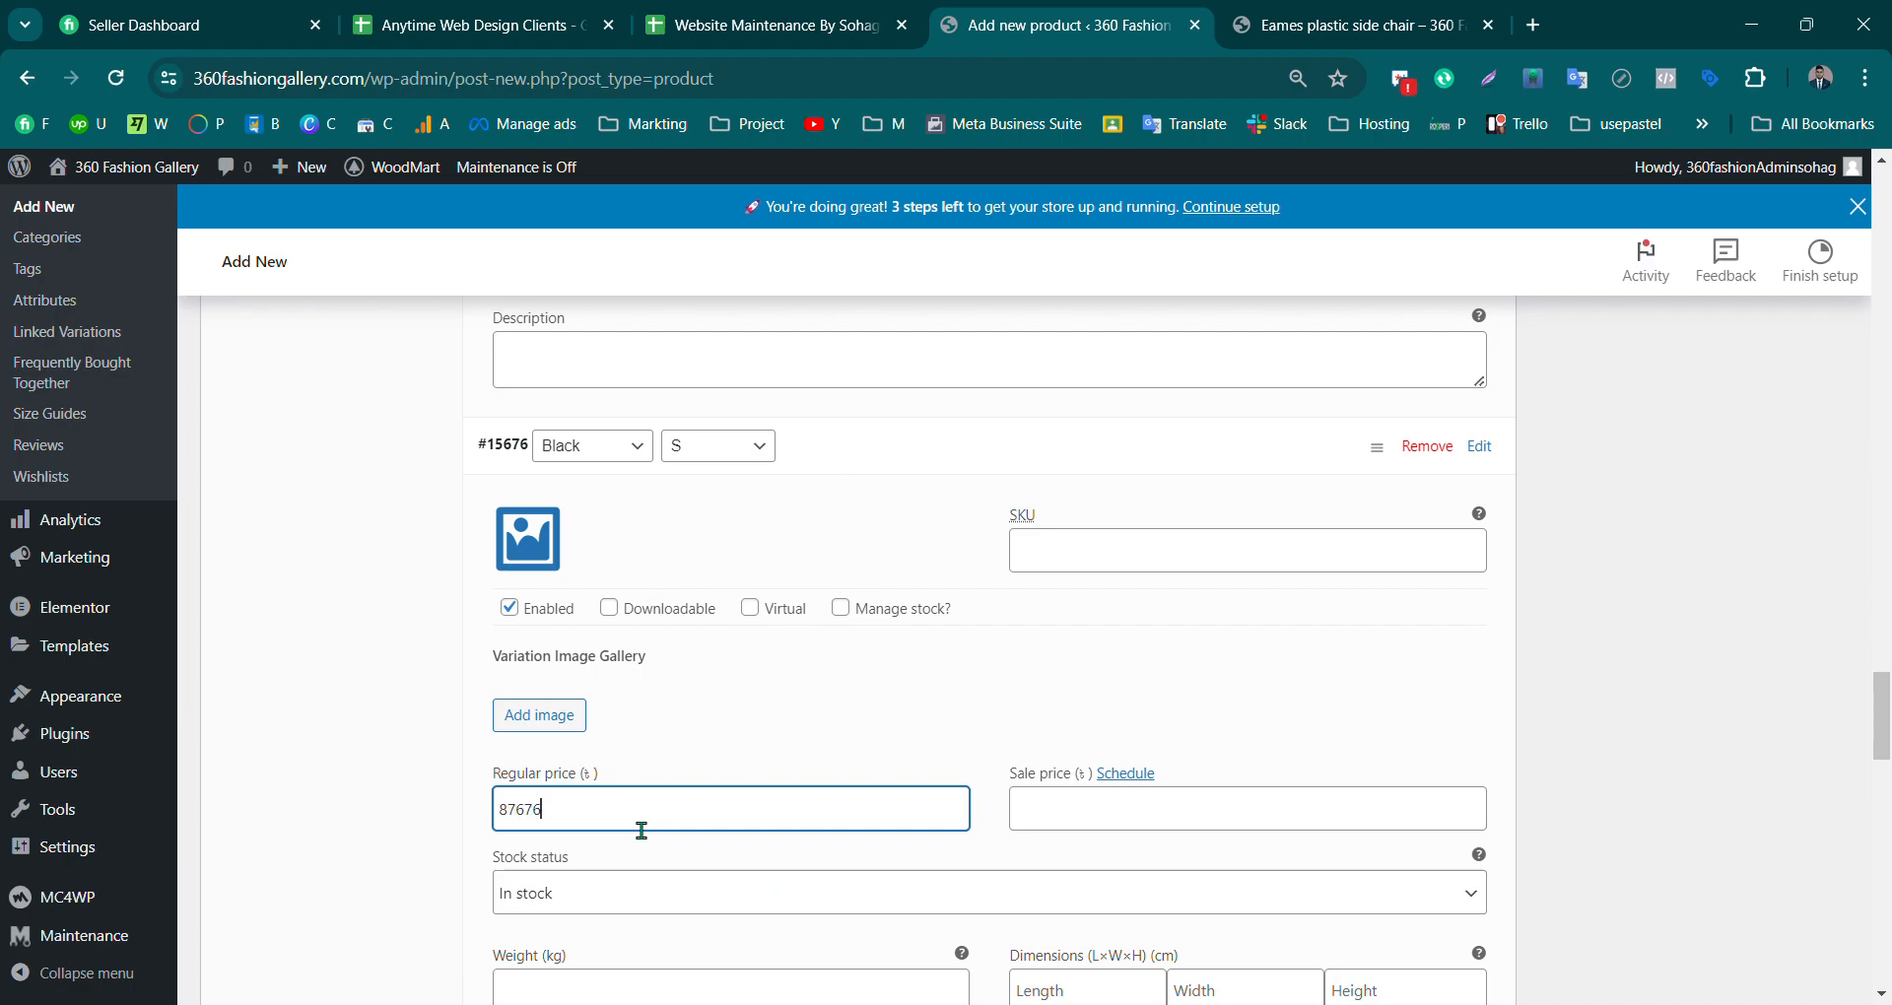
{"action": "type", "text": "767"}
Step: Expand the Black / XS variation and set its regular price to 888
{"action": "scroll", "coordinate": [984, 654], "scroll_direction": "down", "scroll_amount": 1}
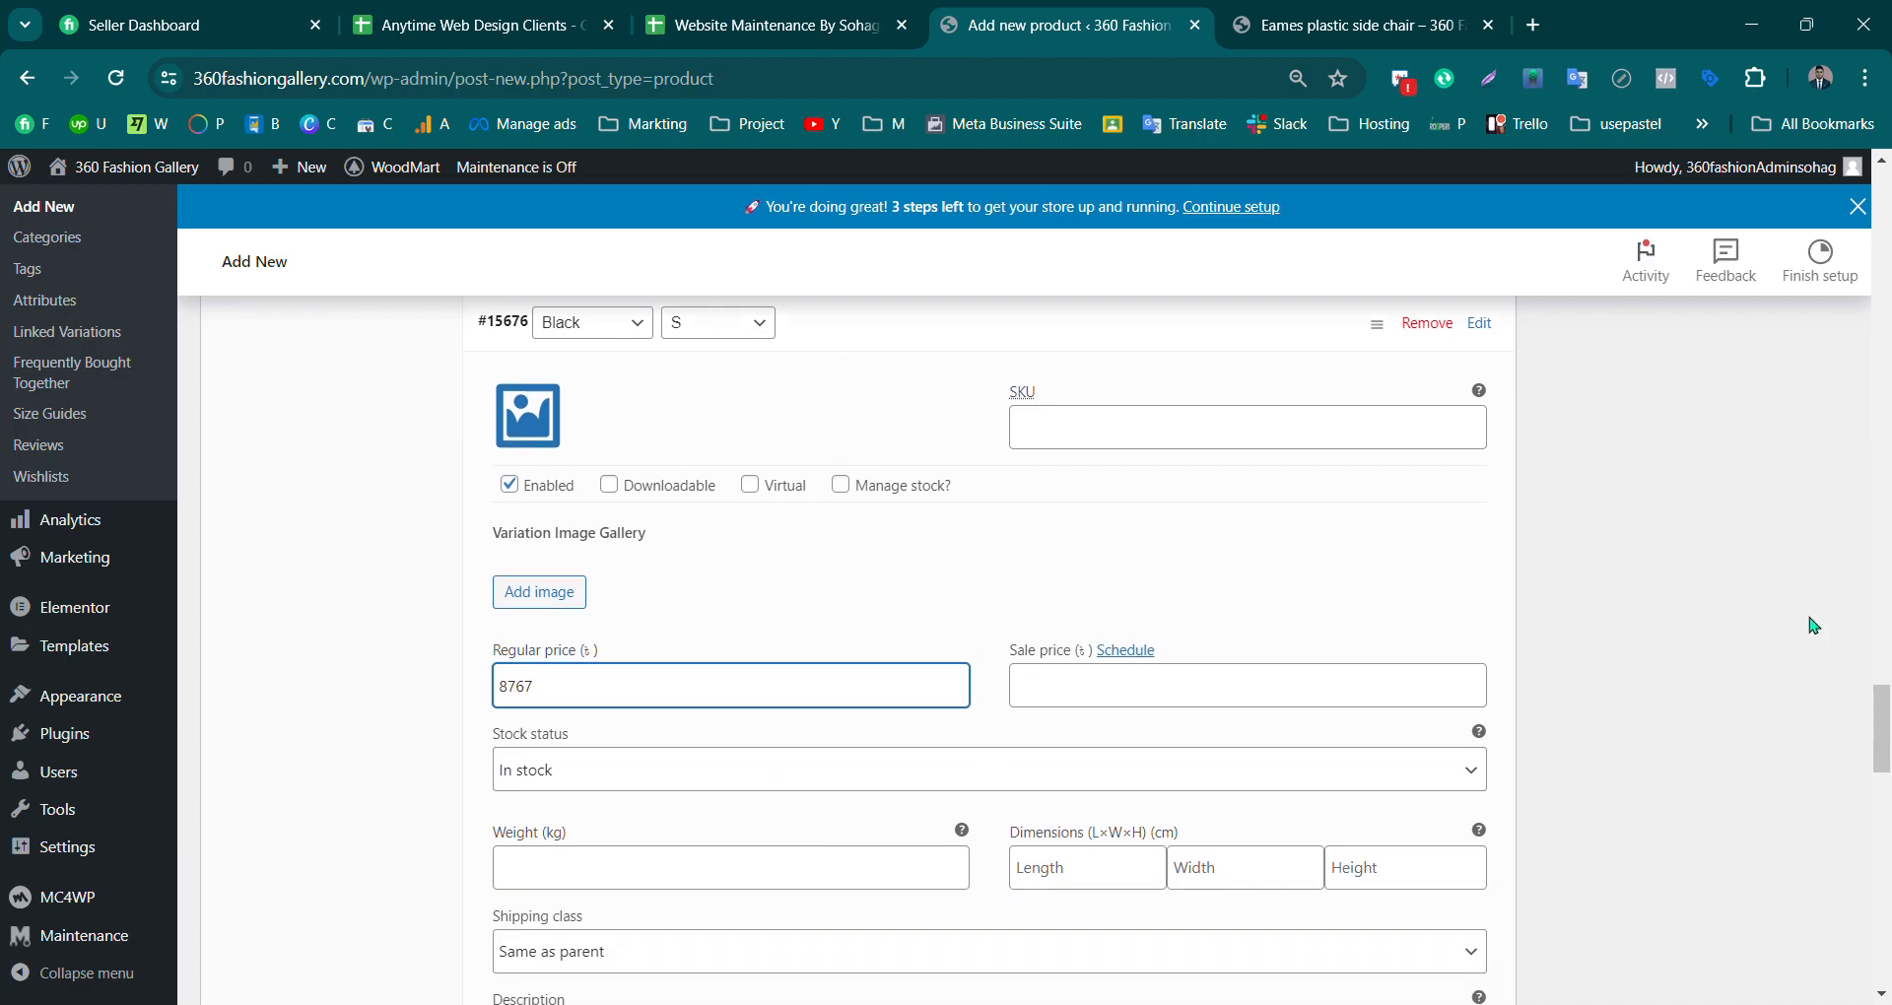
{"action": "scroll", "coordinate": [985, 650], "scroll_direction": "down", "scroll_amount": 5}
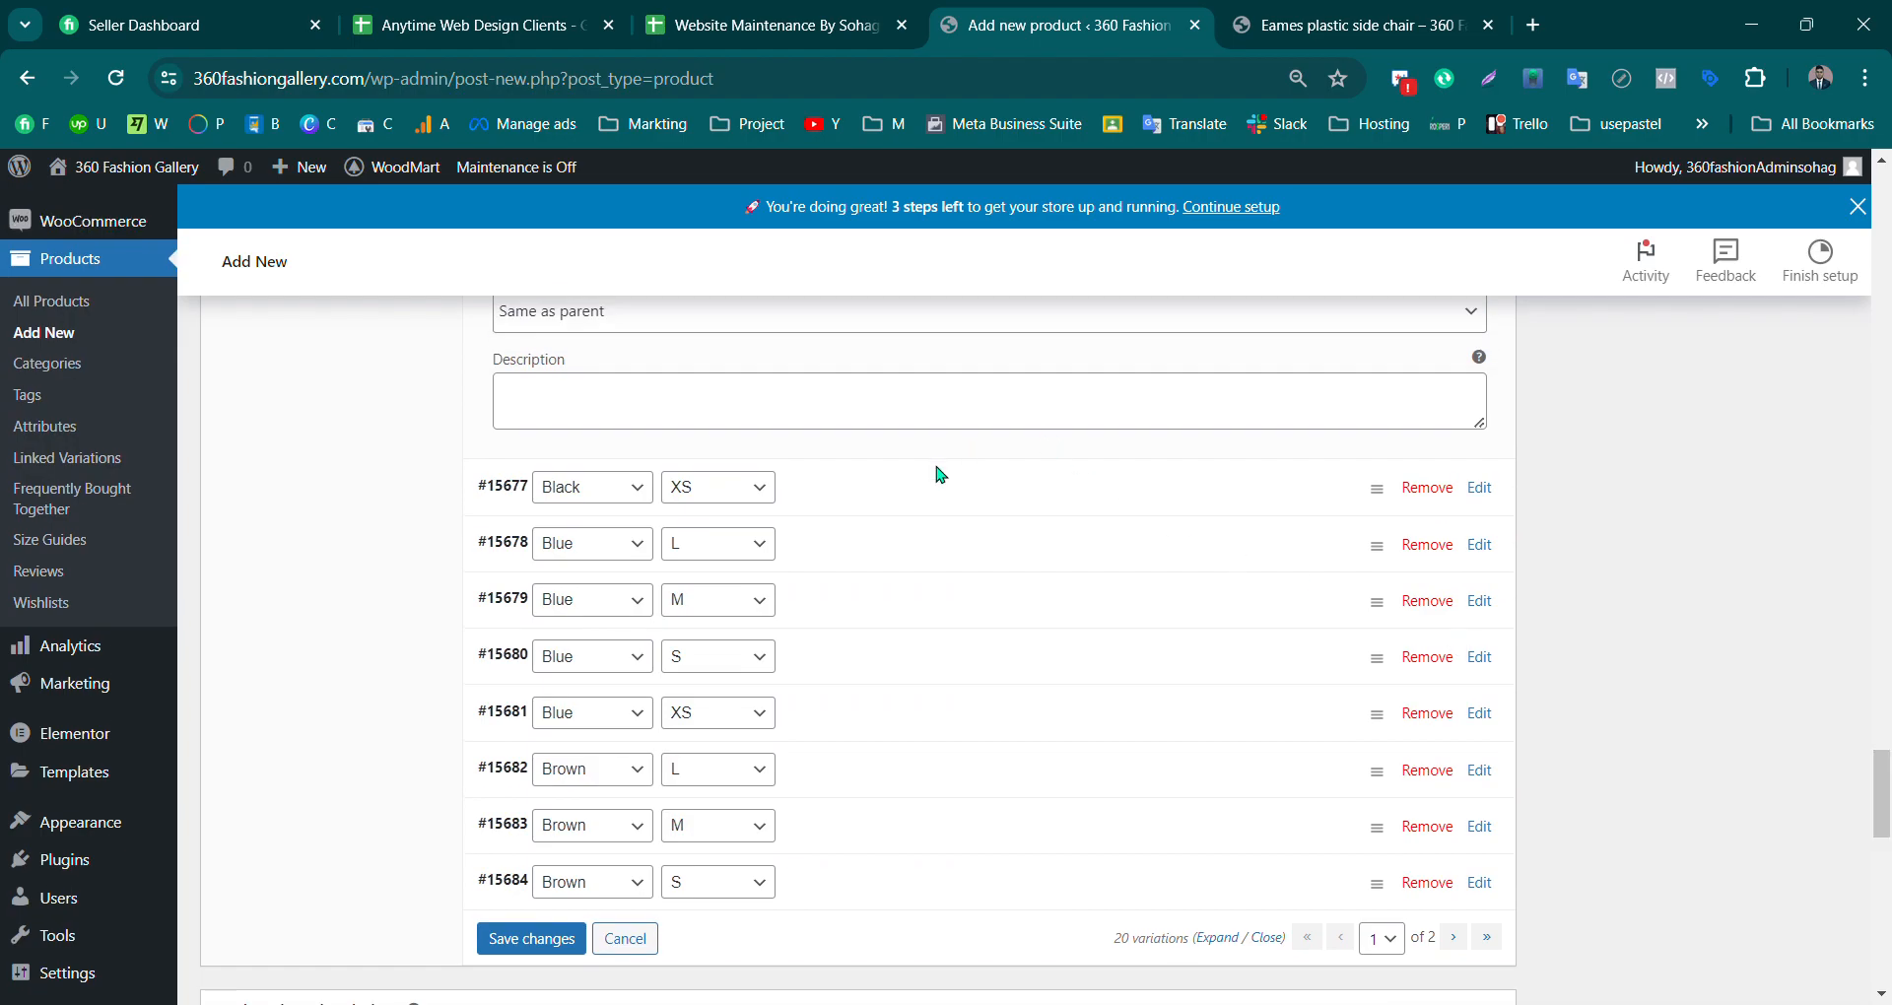
{"action": "left_click", "coordinate": [922, 487]}
{"action": "left_click", "coordinate": [634, 863]}
{"action": "type", "text": "88"}
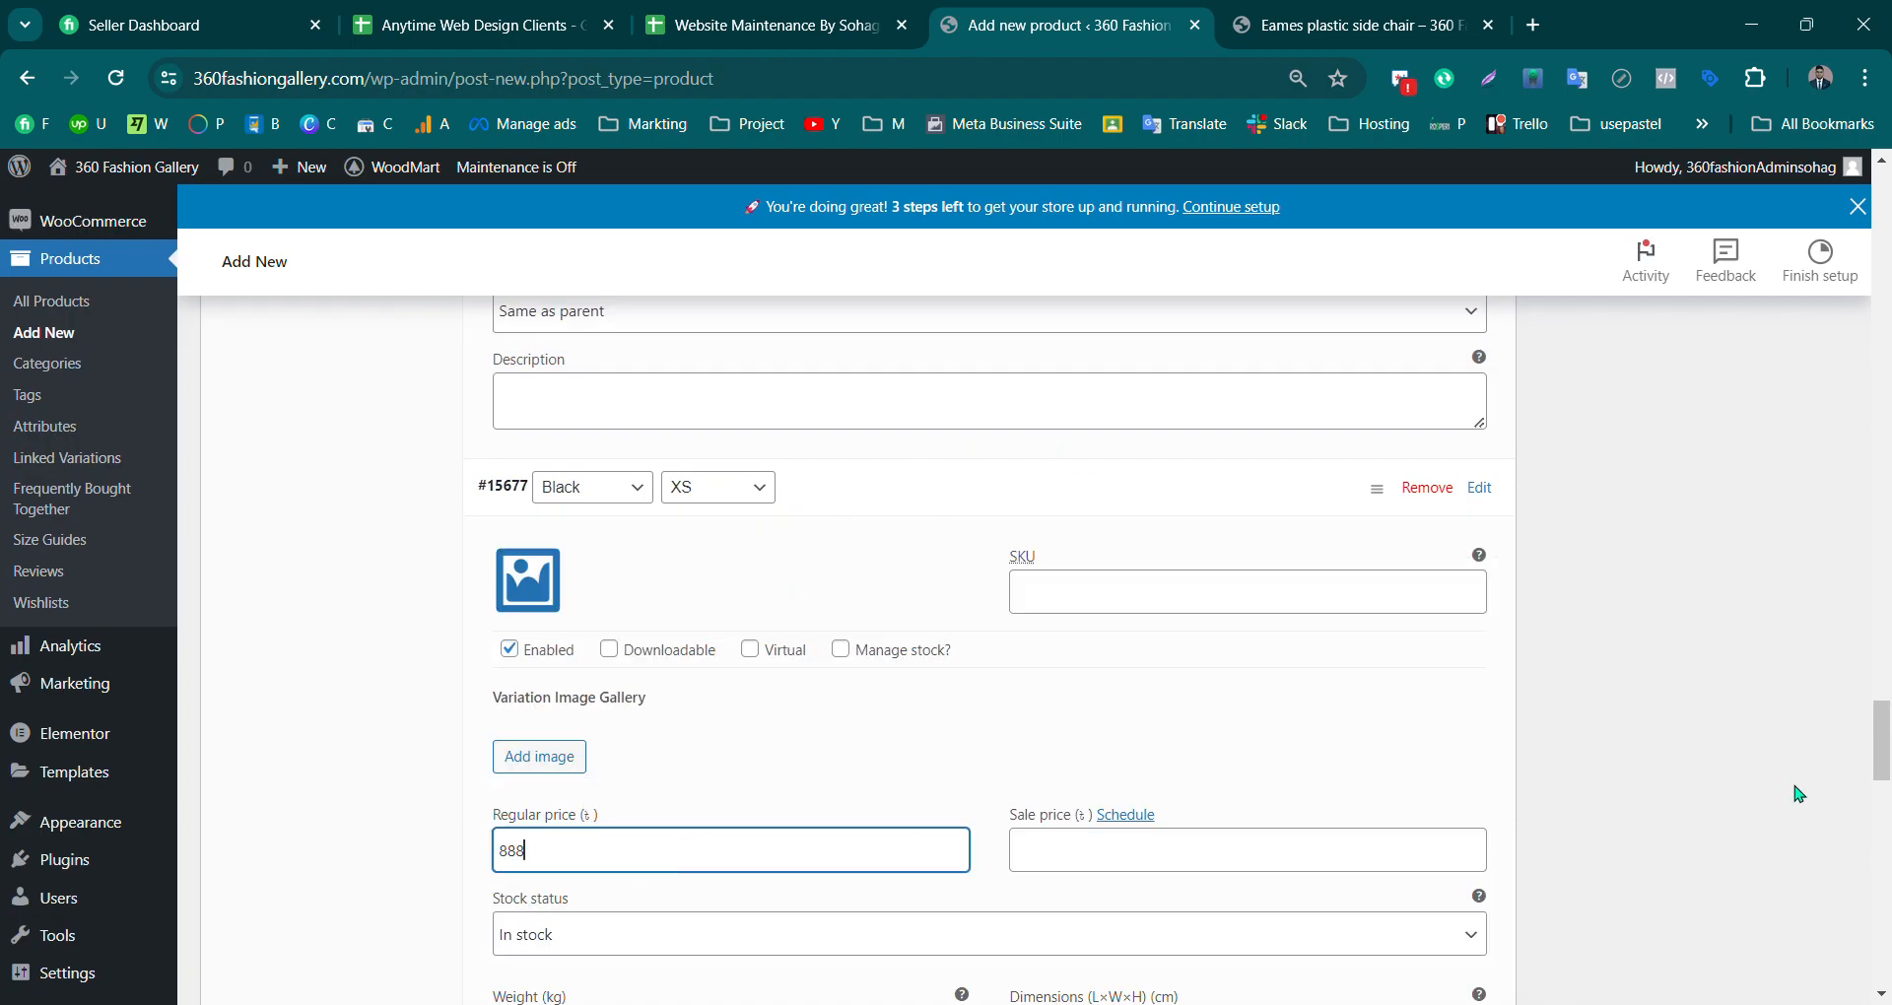
{"action": "type", "text": "8"}
Step: Expand the Blue / L variation and set its regular price to 888
{"action": "scroll", "coordinate": [1799, 794], "scroll_direction": "down", "scroll_amount": 5}
{"action": "left_click", "coordinate": [837, 782]}
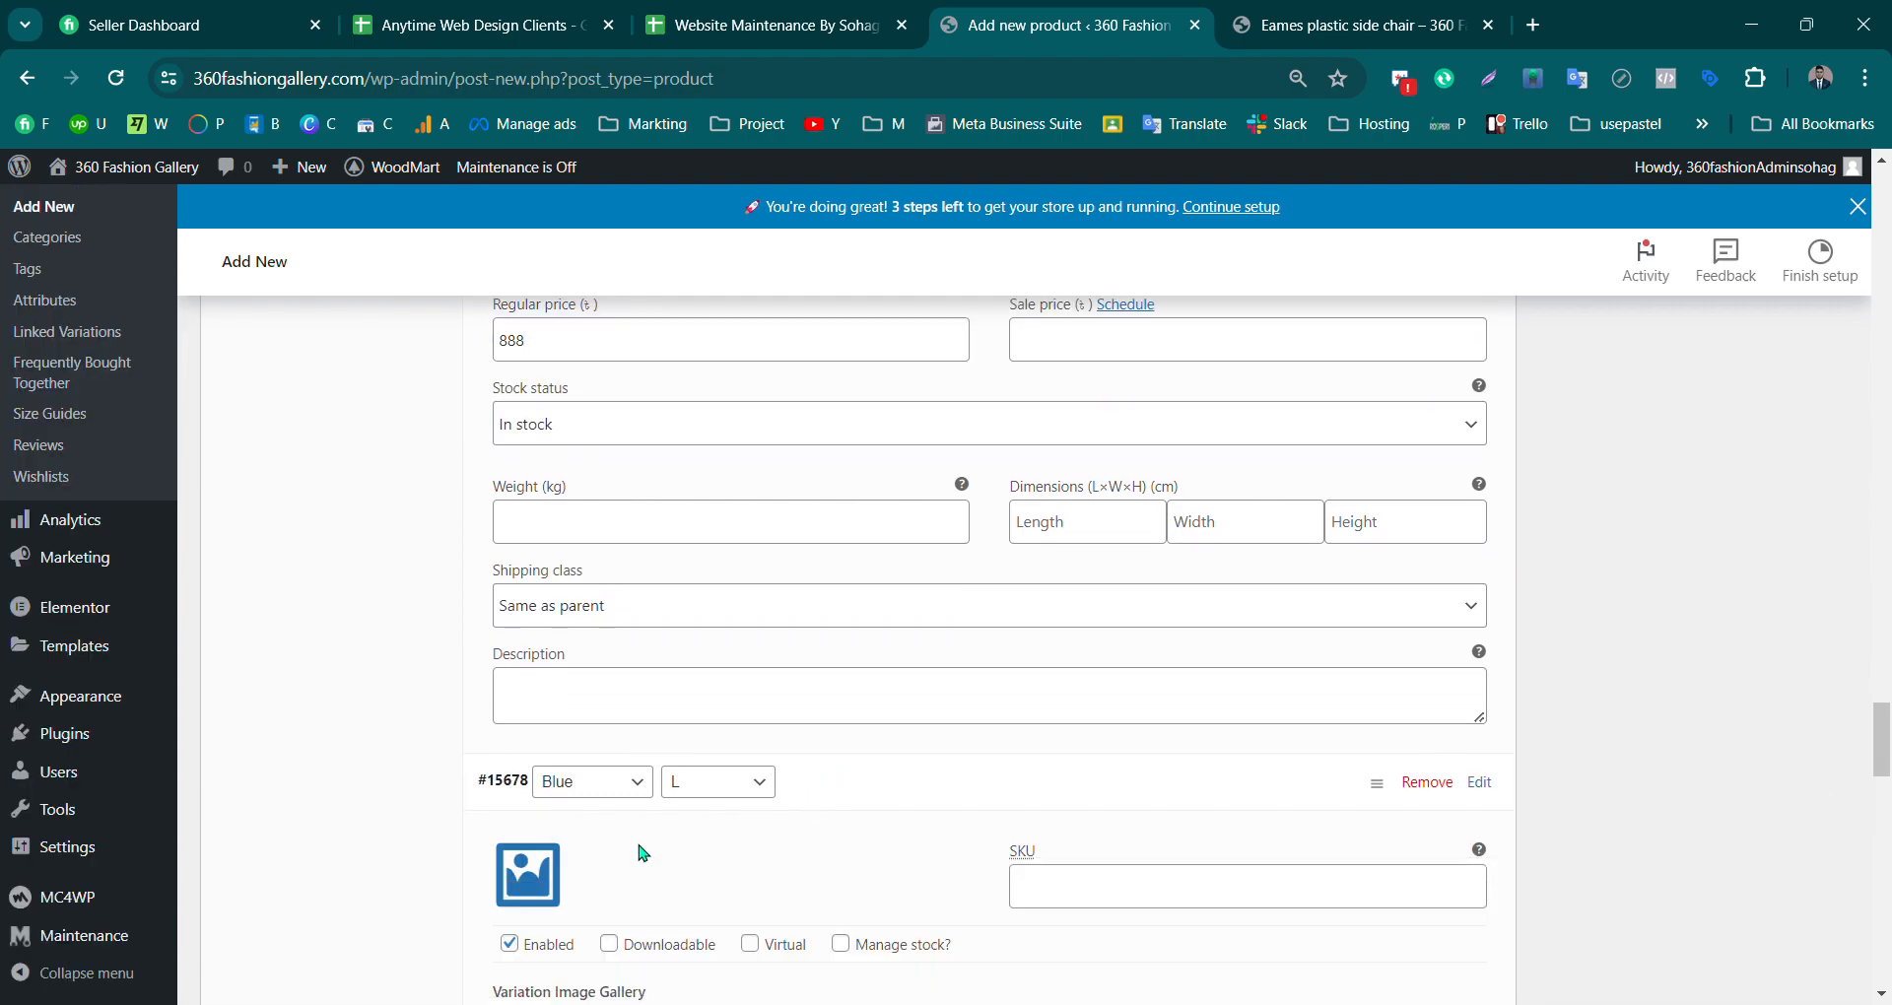
{"action": "scroll", "coordinate": [1757, 751], "scroll_direction": "down", "scroll_amount": 5}
{"action": "left_click", "coordinate": [602, 662]}
{"action": "type", "text": "888"}
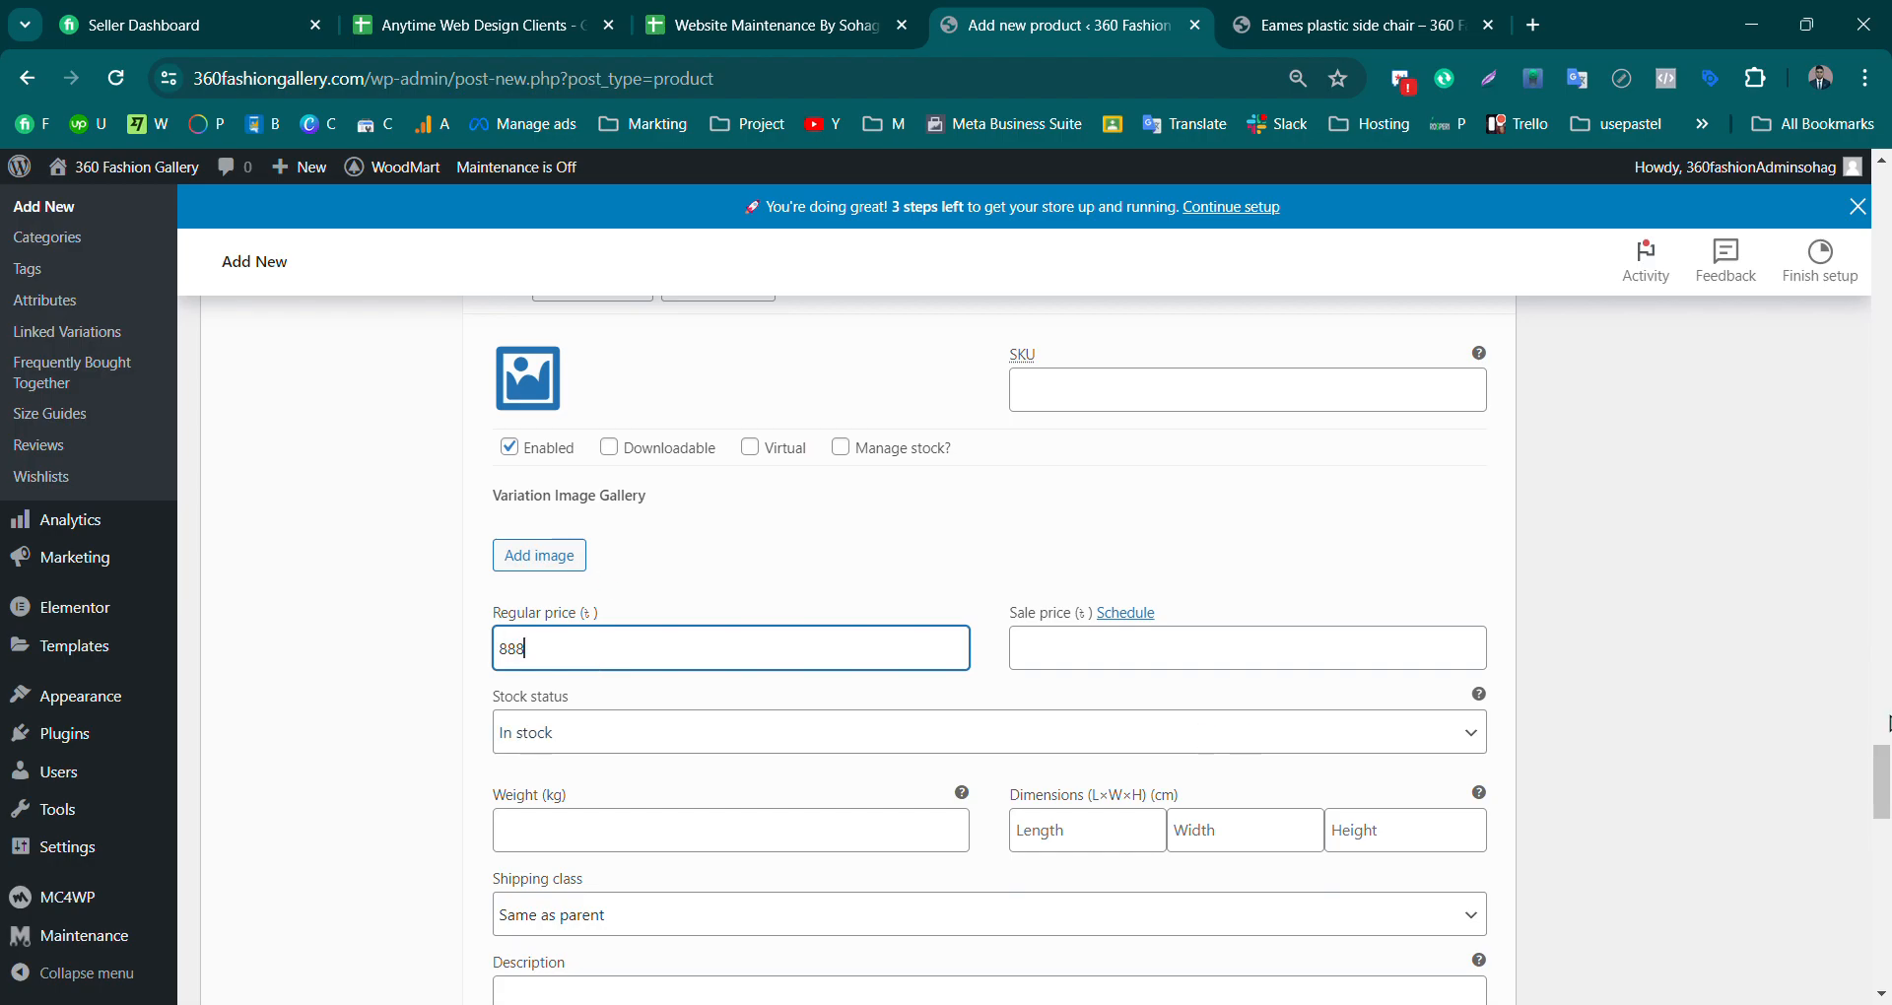
Step: Expand the Blue / M variation and set its regular price to 777
{"action": "left_click_drag", "start_coordinate": [1883, 780], "coordinate": [1889, 804]}
{"action": "scroll", "coordinate": [1889, 804], "scroll_direction": "down", "scroll_amount": 3}
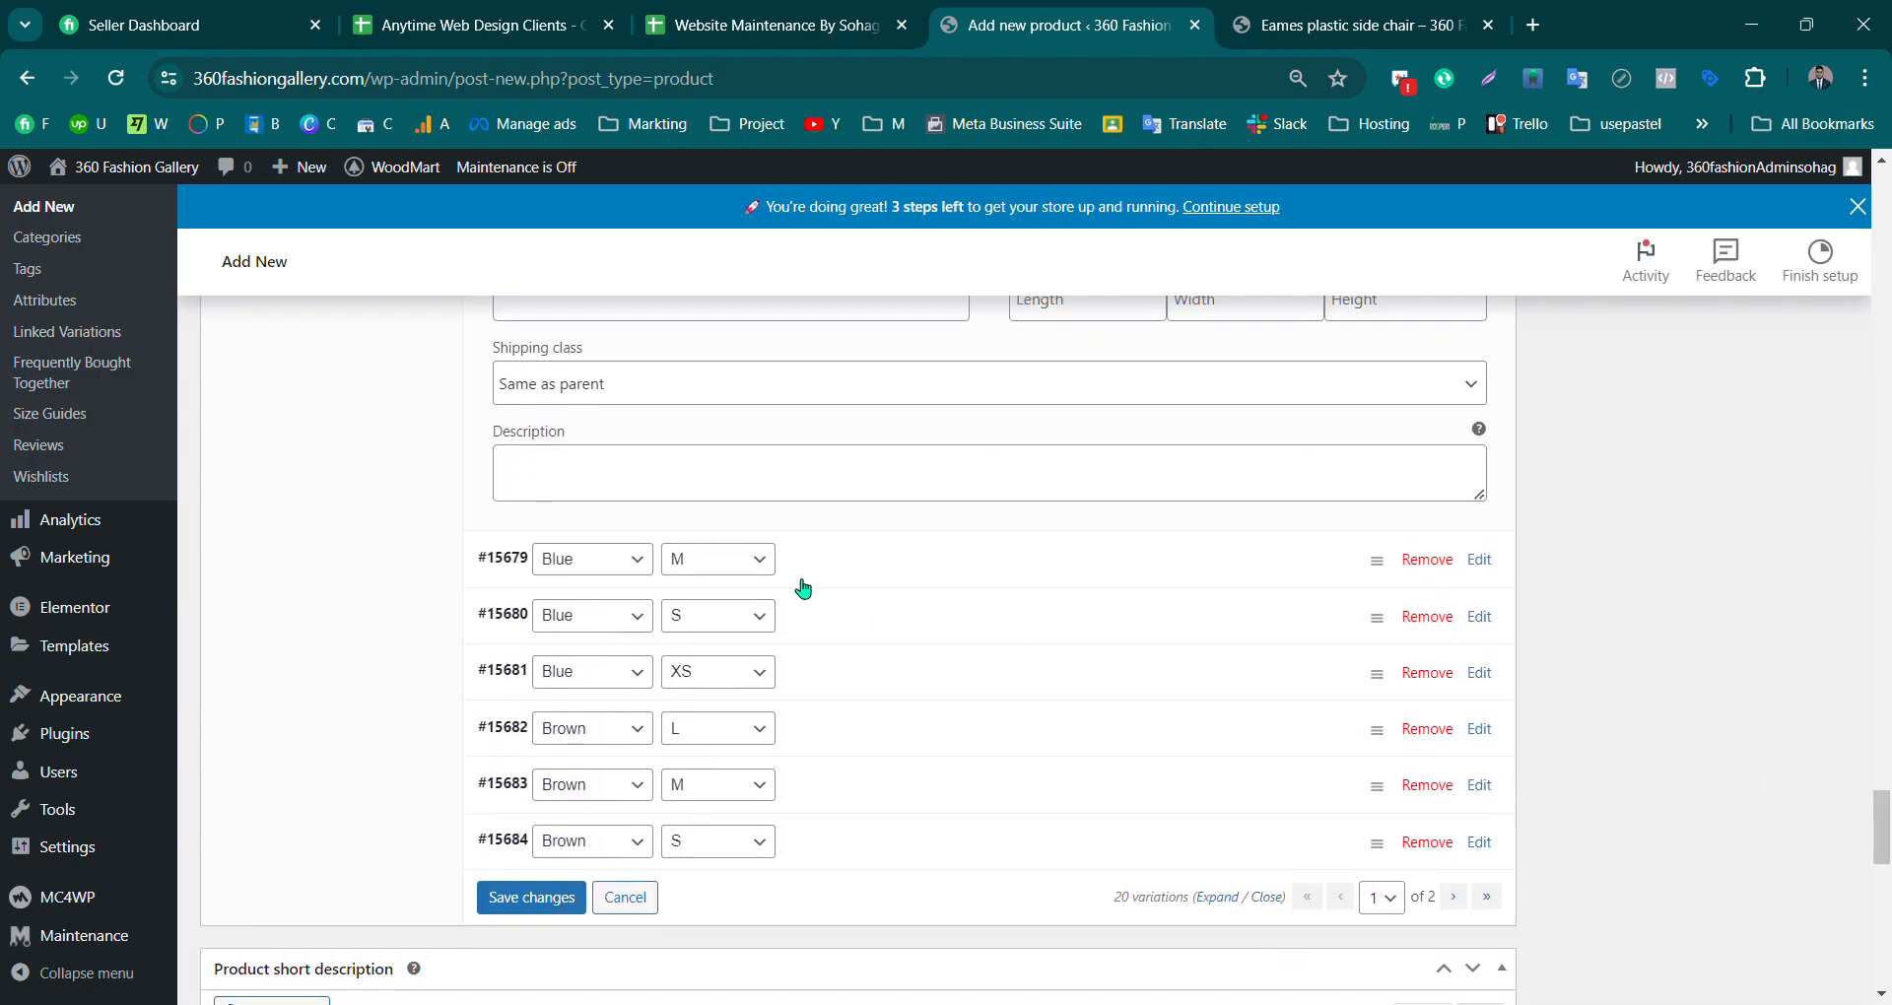
{"action": "left_click", "coordinate": [819, 582]}
{"action": "left_click", "coordinate": [554, 936]}
{"action": "type", "text": "777"}
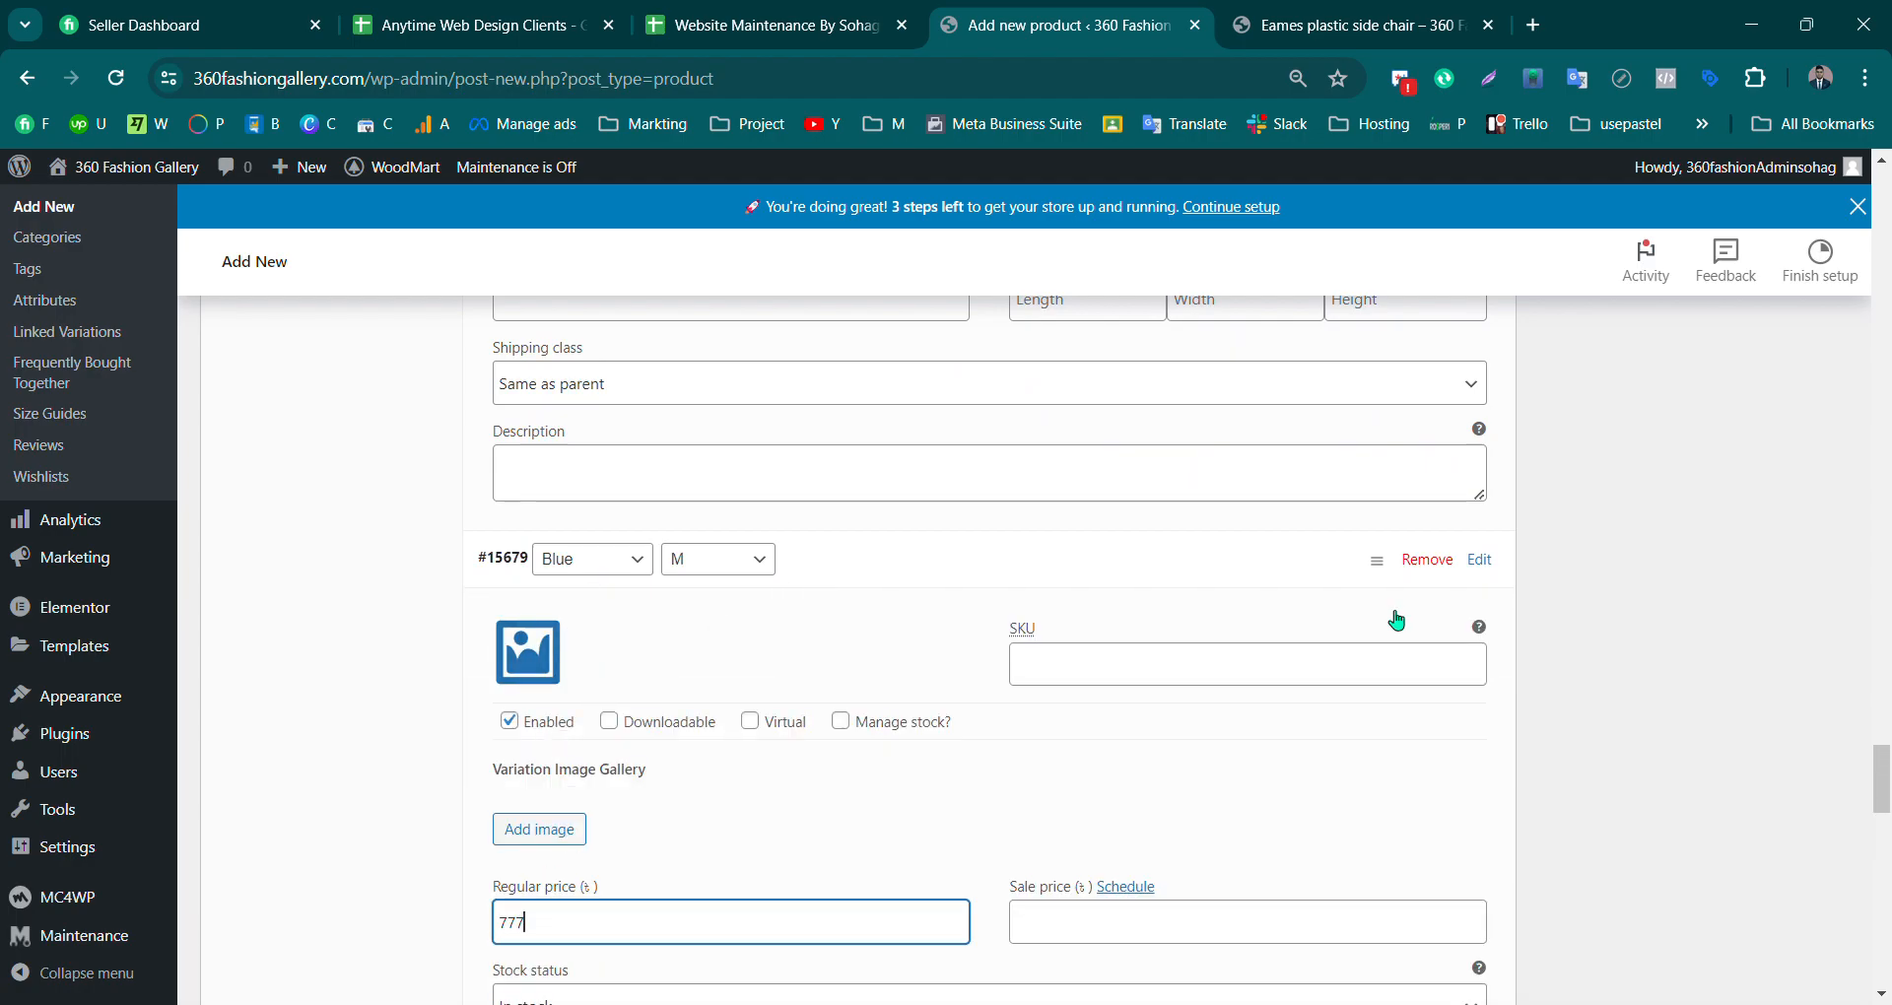
Step: Expand the Blue / S variation and set its regular price to 999
{"action": "scroll", "coordinate": [1881, 812], "scroll_direction": "down", "scroll_amount": 6}
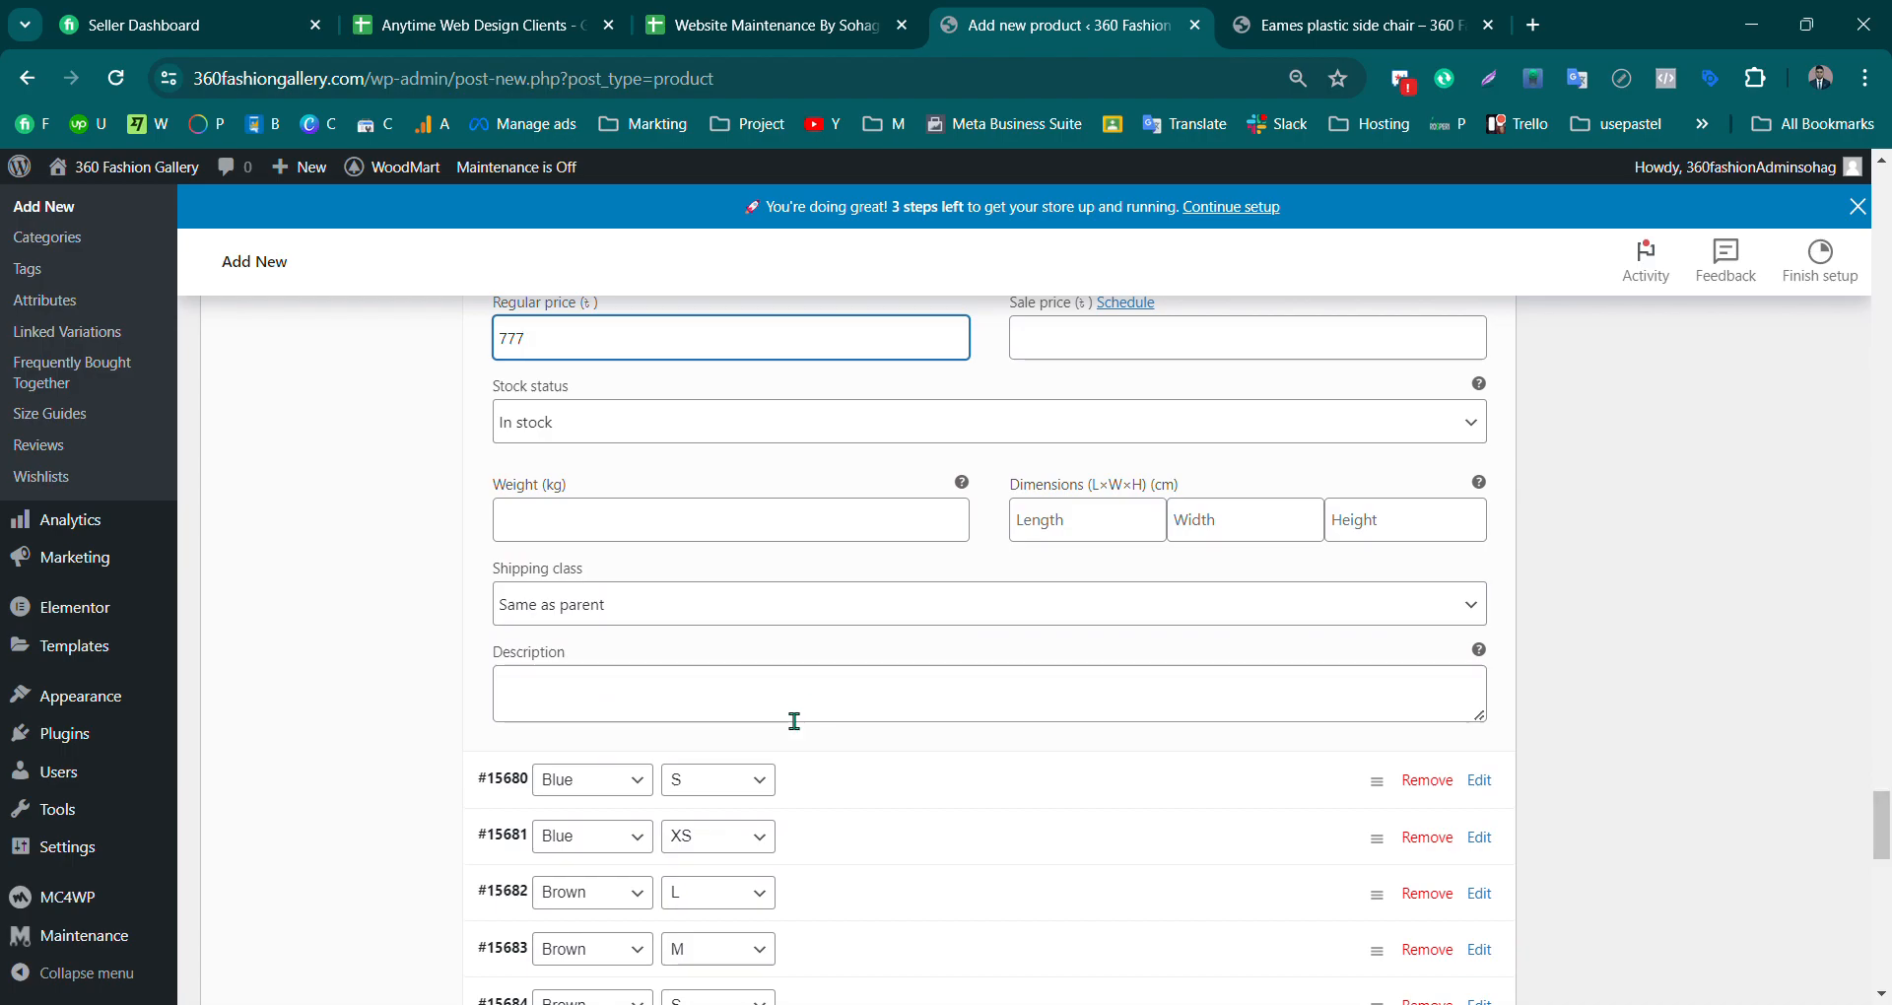
{"action": "left_click", "coordinate": [1025, 780]}
{"action": "left_click", "coordinate": [1891, 678]}
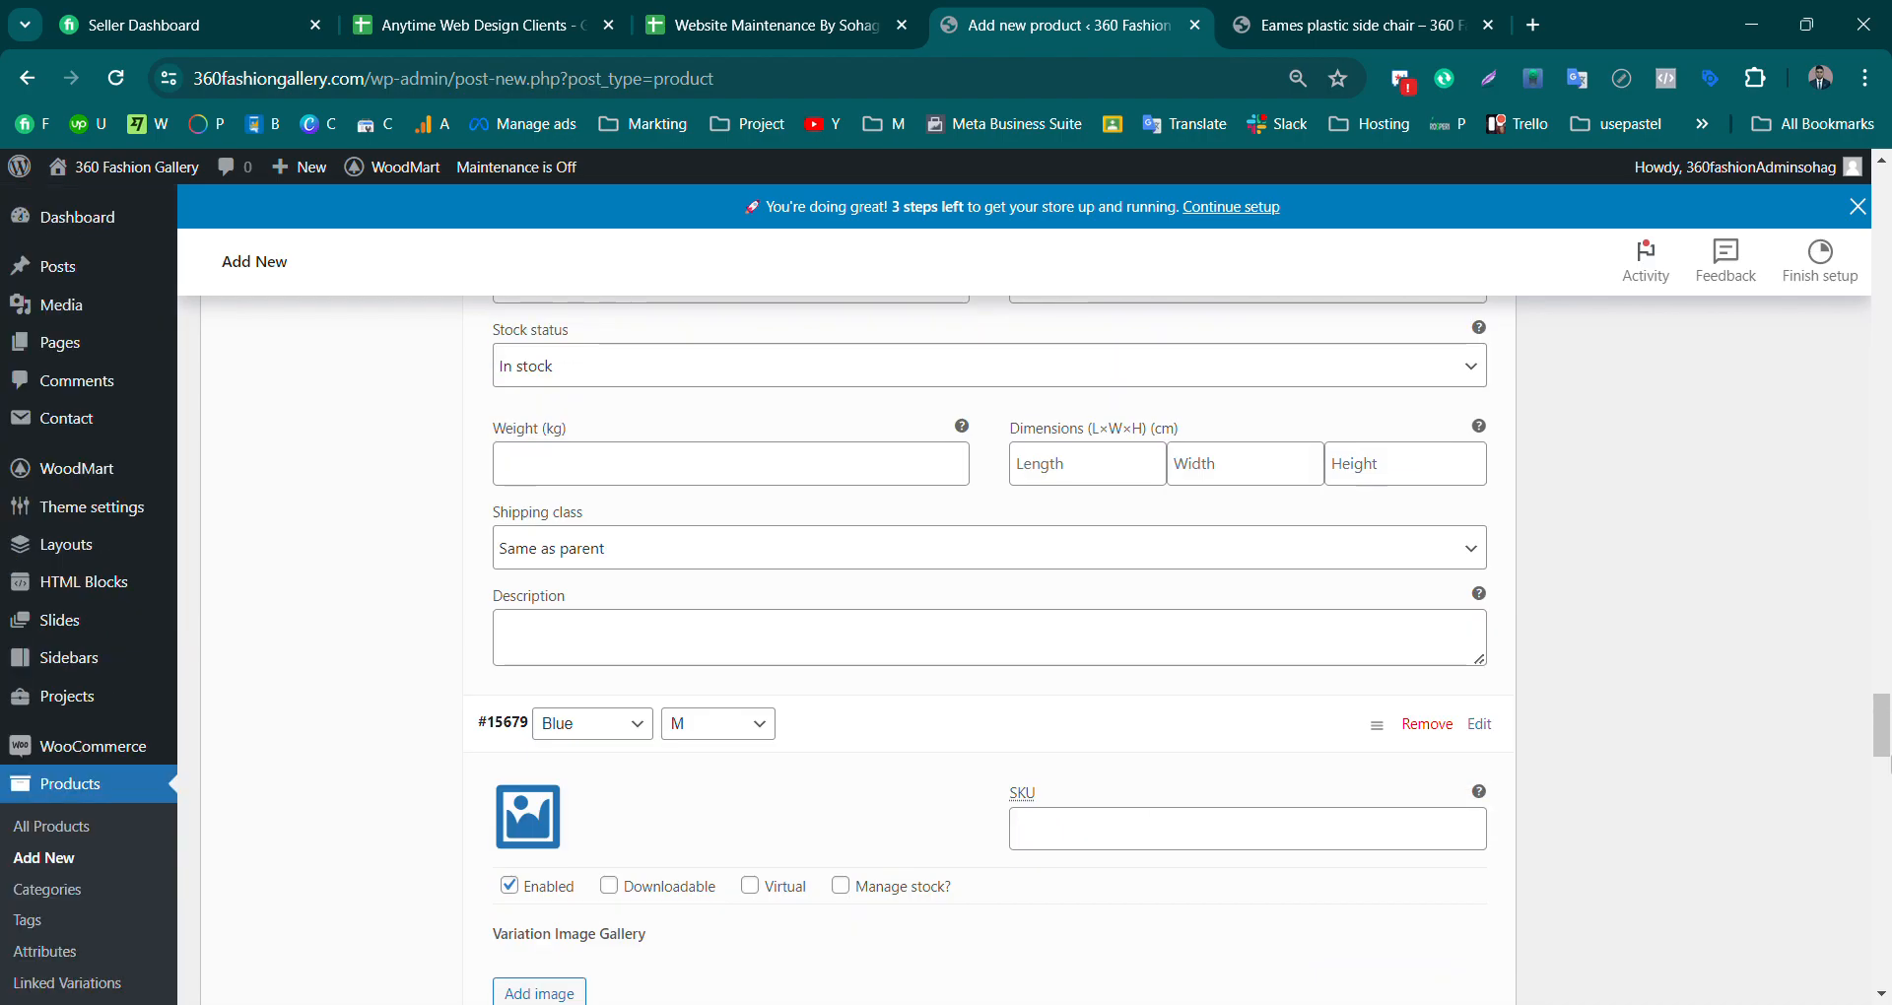
{"action": "scroll", "coordinate": [1881, 768], "scroll_direction": "down", "scroll_amount": 5}
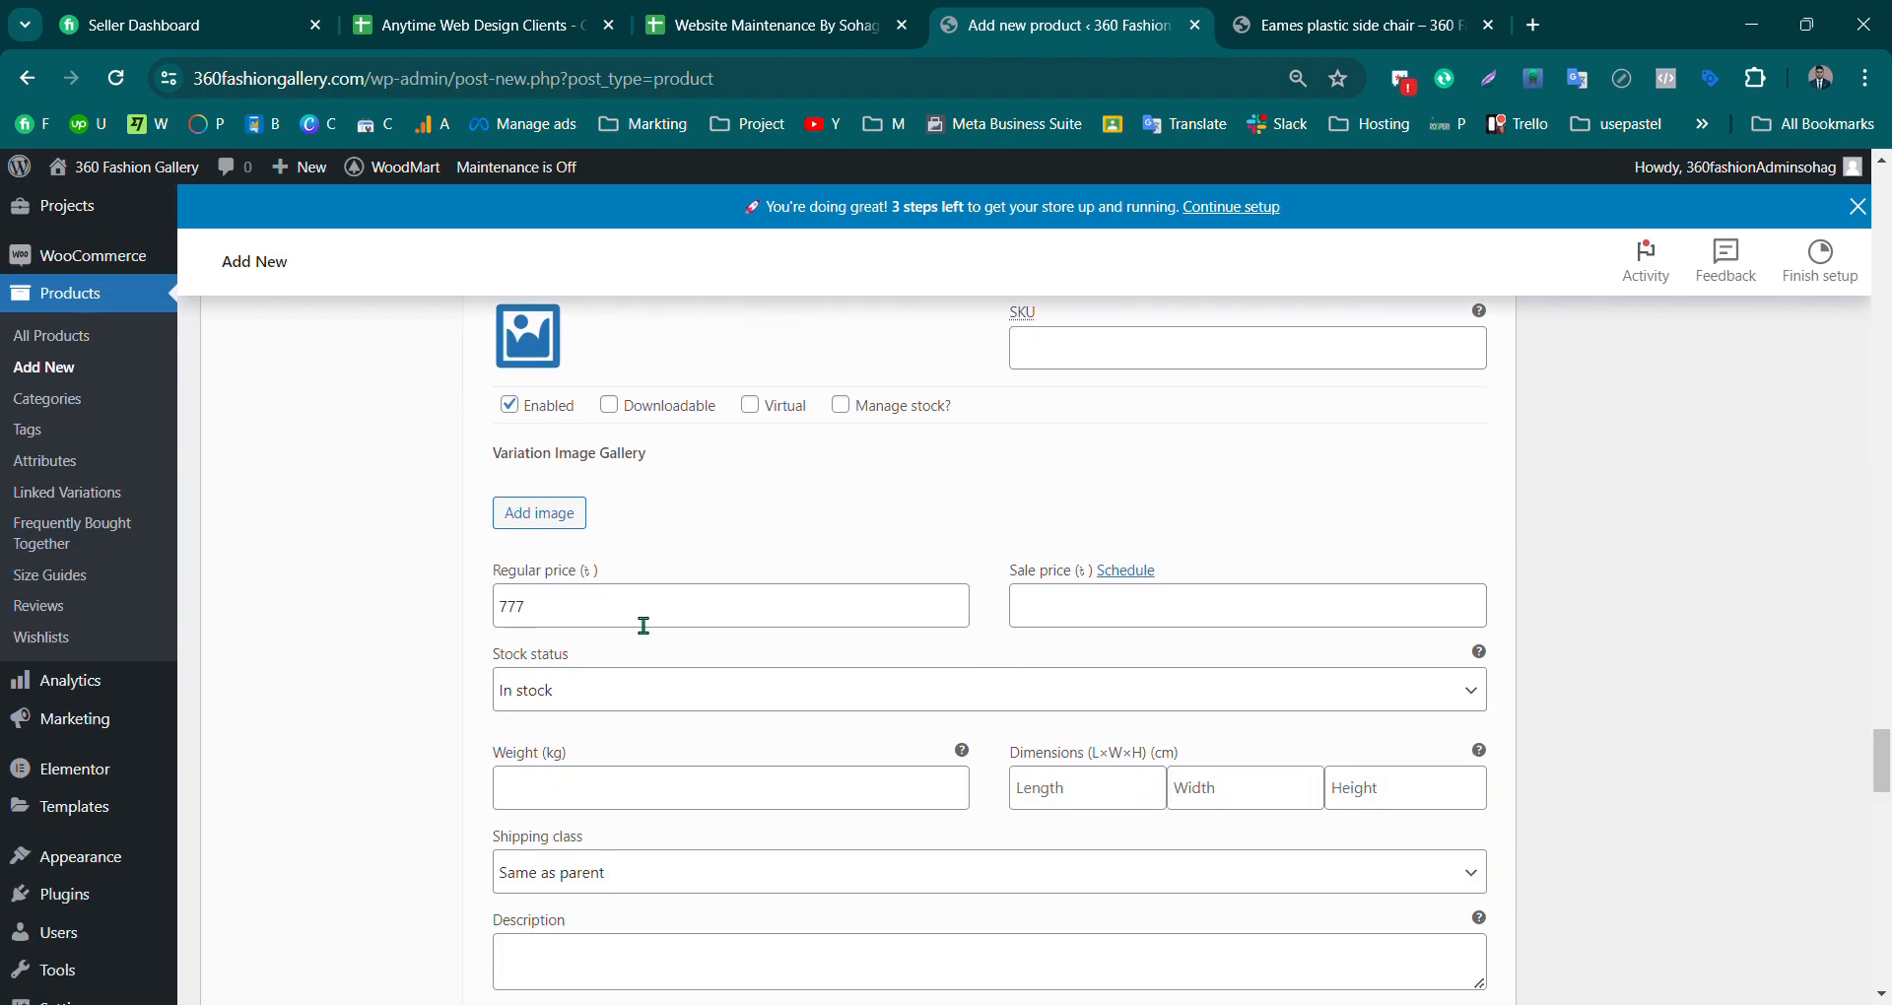
{"action": "scroll", "coordinate": [1879, 749], "scroll_direction": "down", "scroll_amount": 9}
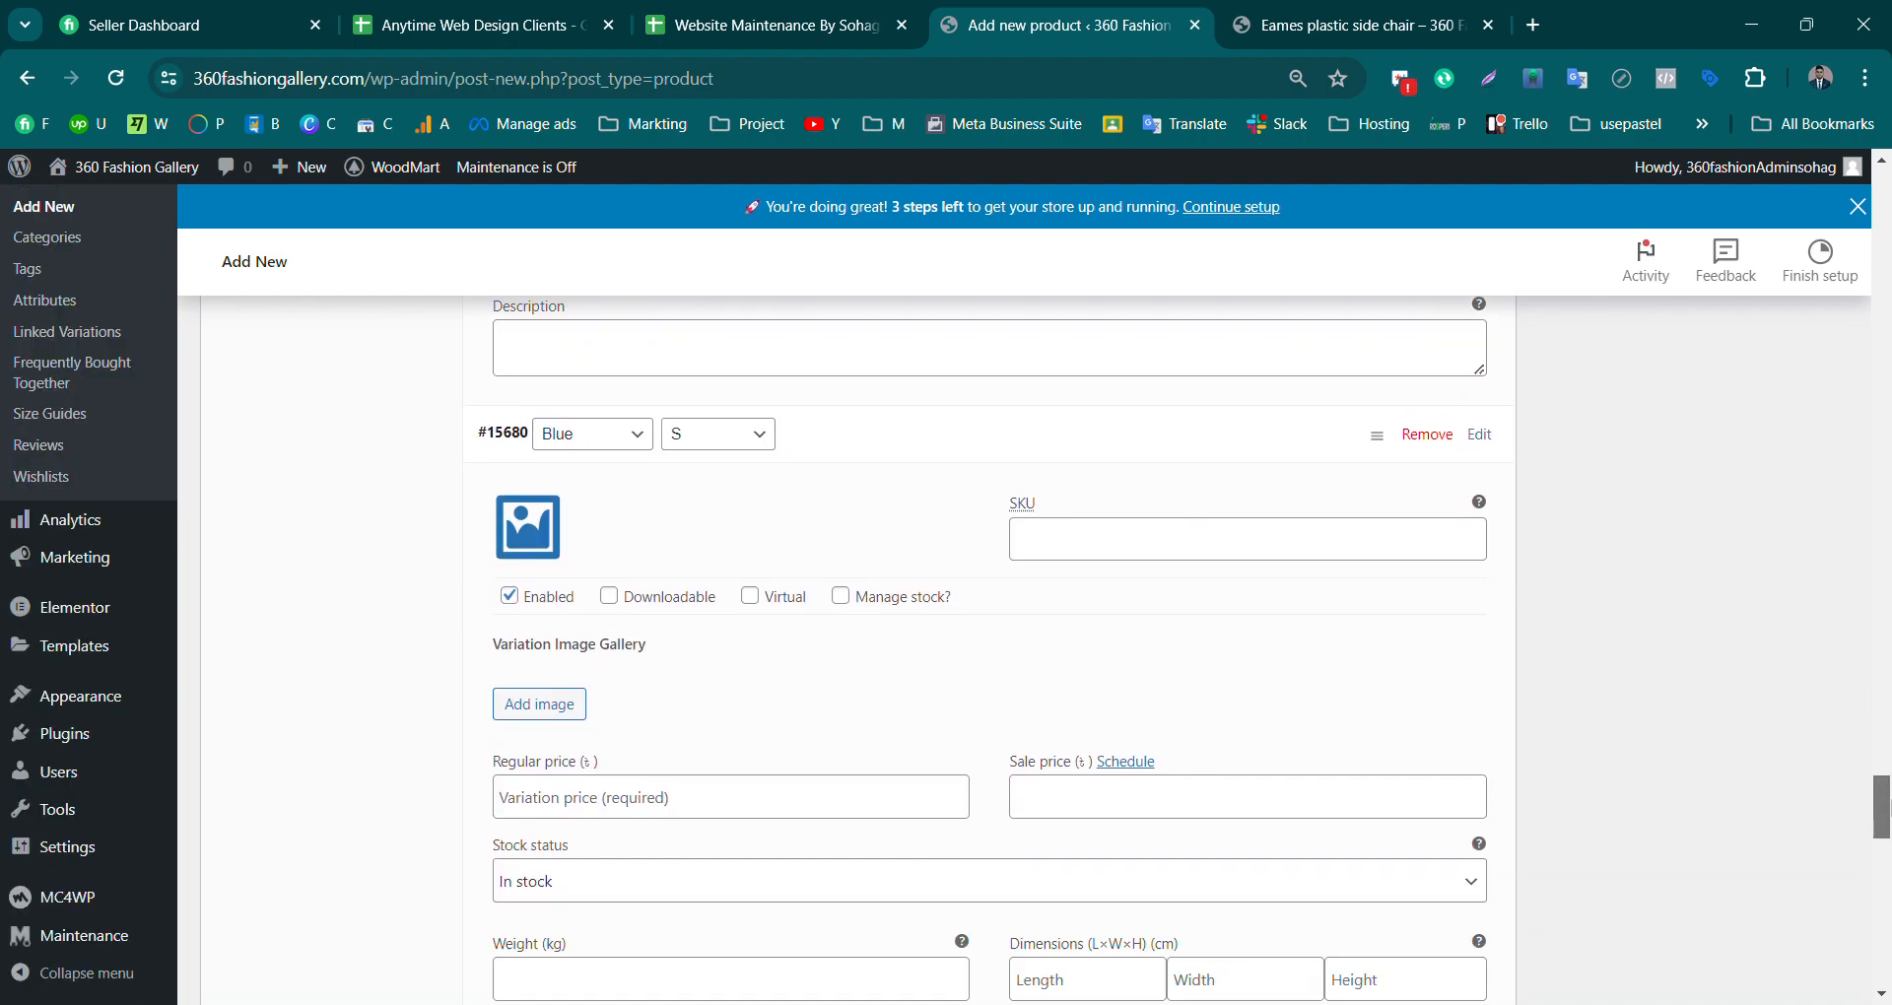
{"action": "left_click", "coordinate": [632, 653]}
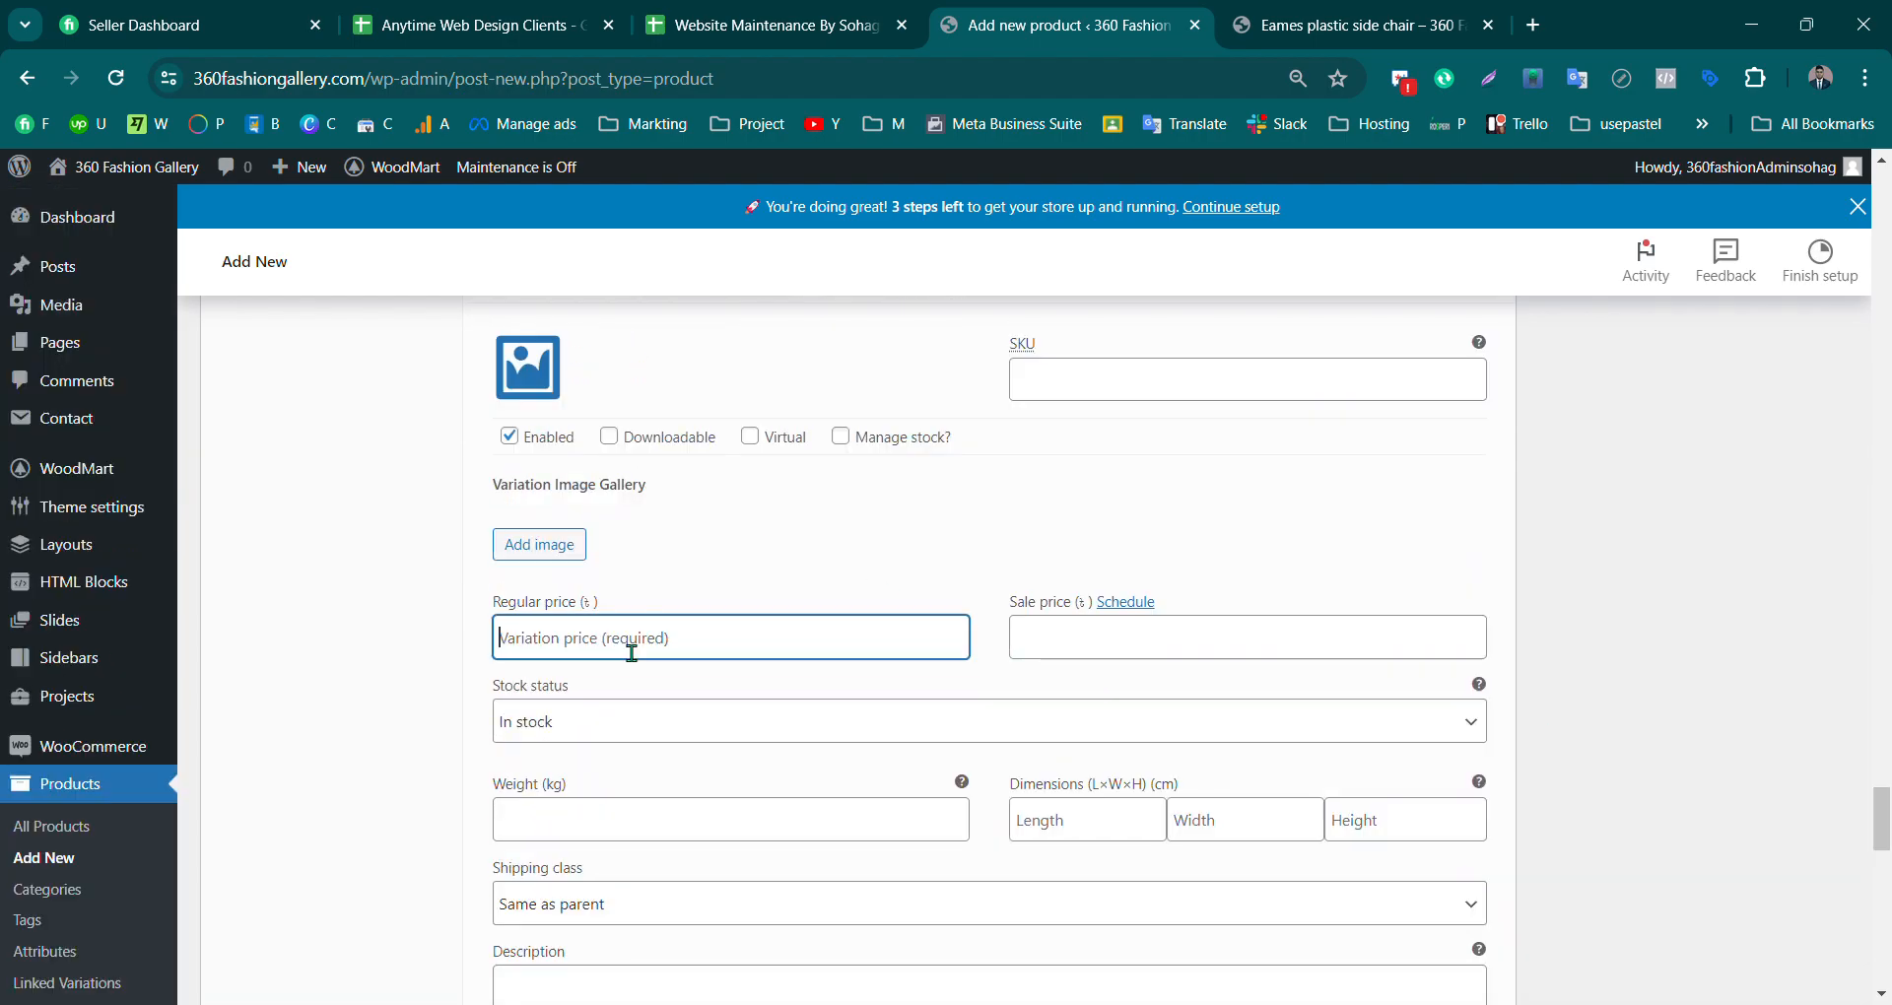
{"action": "type", "text": "999"}
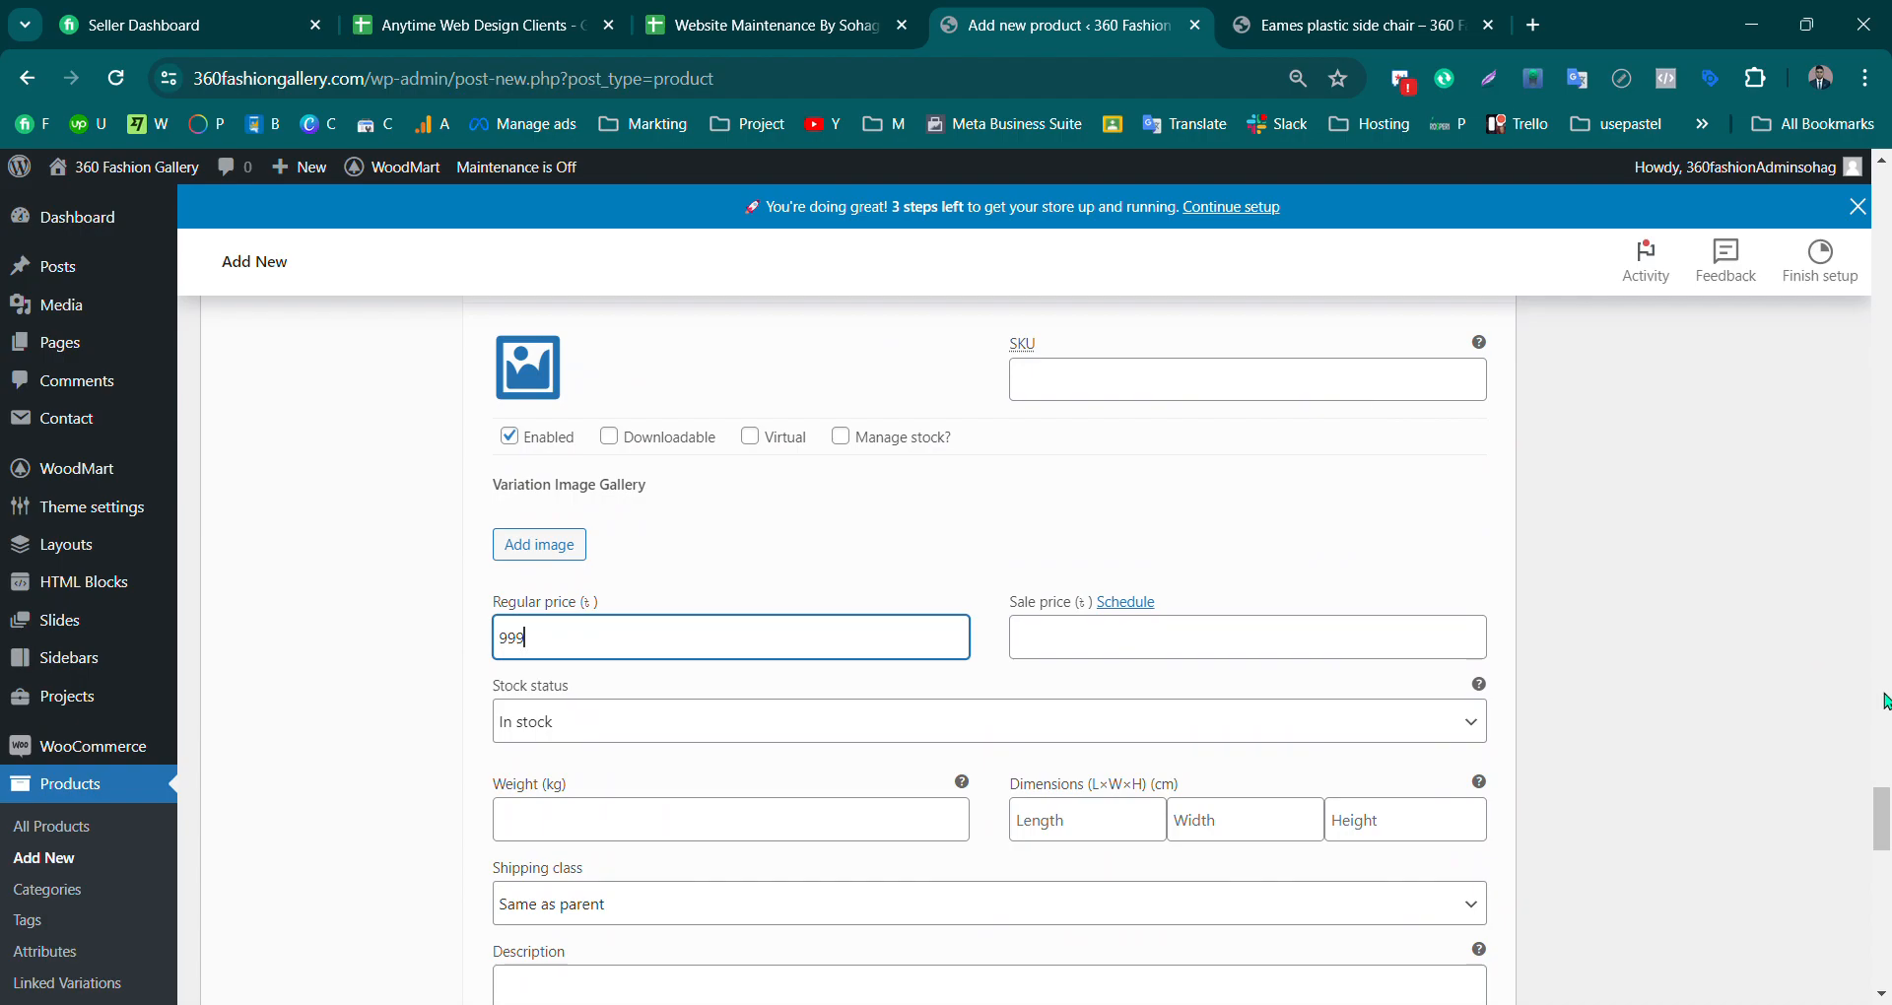
Step: Expand the Blue / XS variation and set its regular price to 1200
{"action": "scroll", "coordinate": [840, 430], "scroll_direction": "down", "scroll_amount": 6}
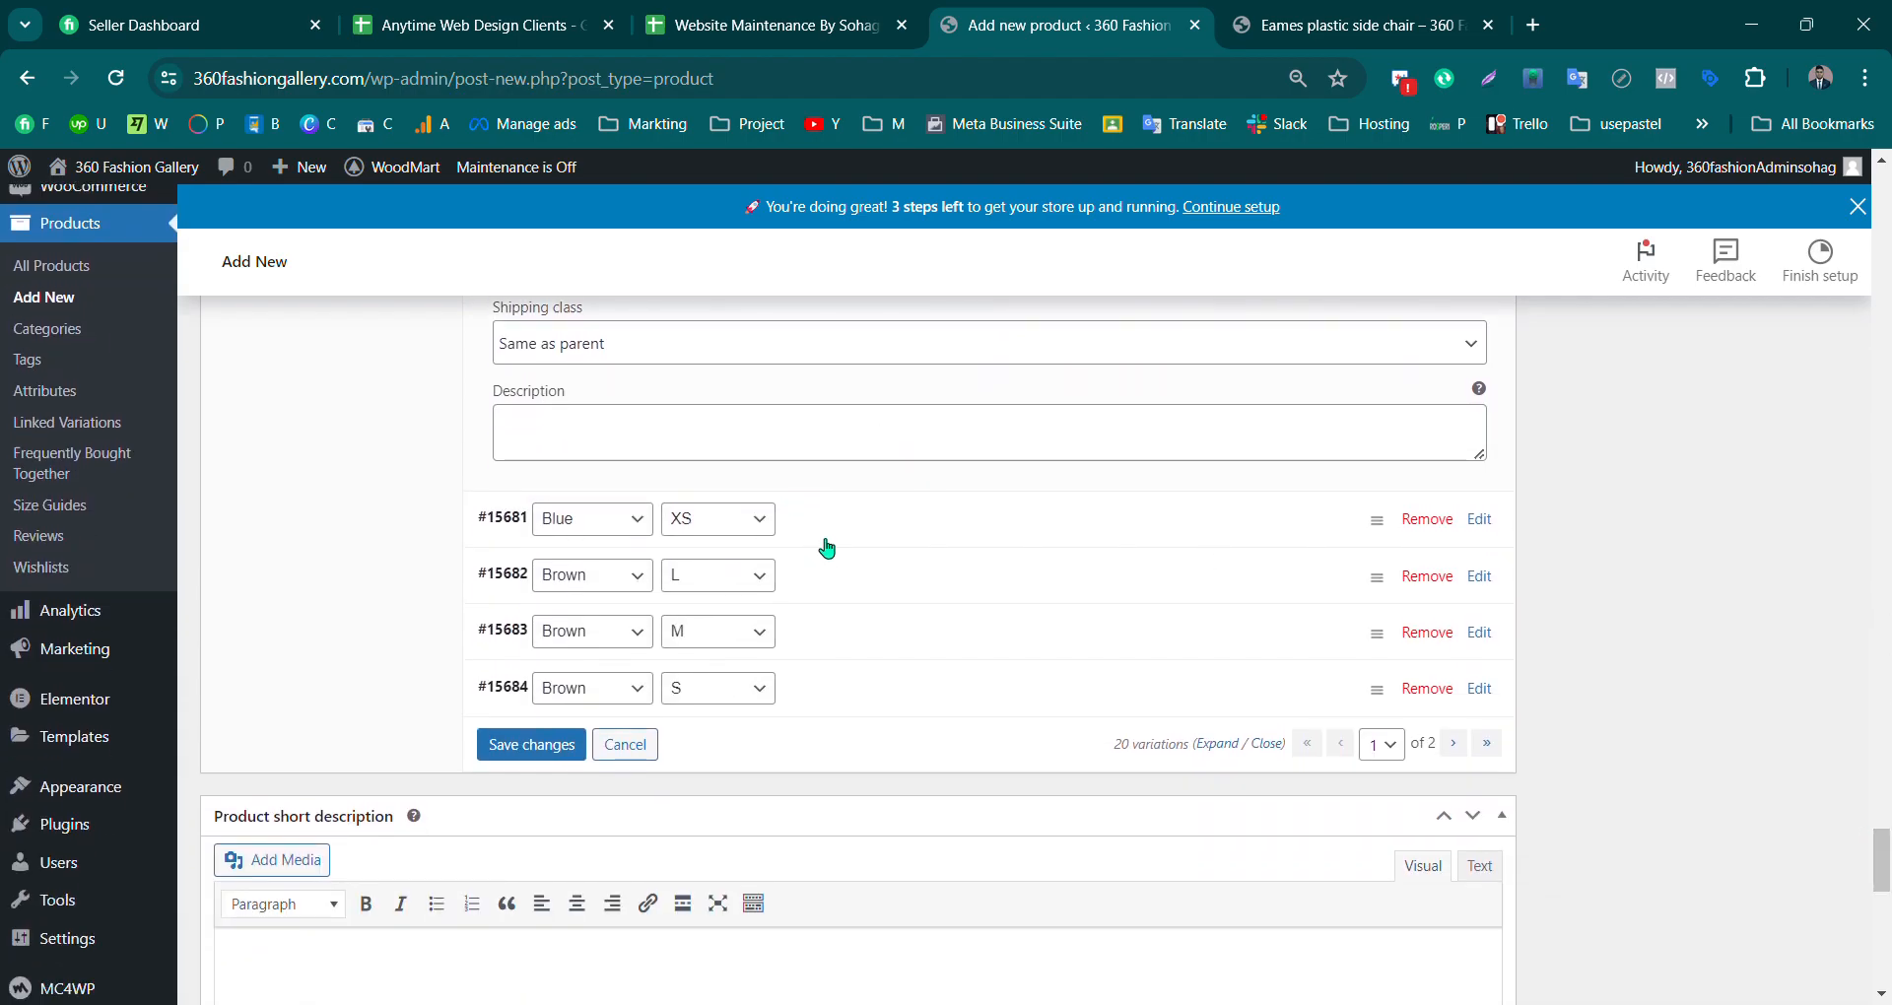
{"action": "left_click", "coordinate": [827, 548]}
{"action": "left_click", "coordinate": [623, 903]}
{"action": "type", "text": "1200"}
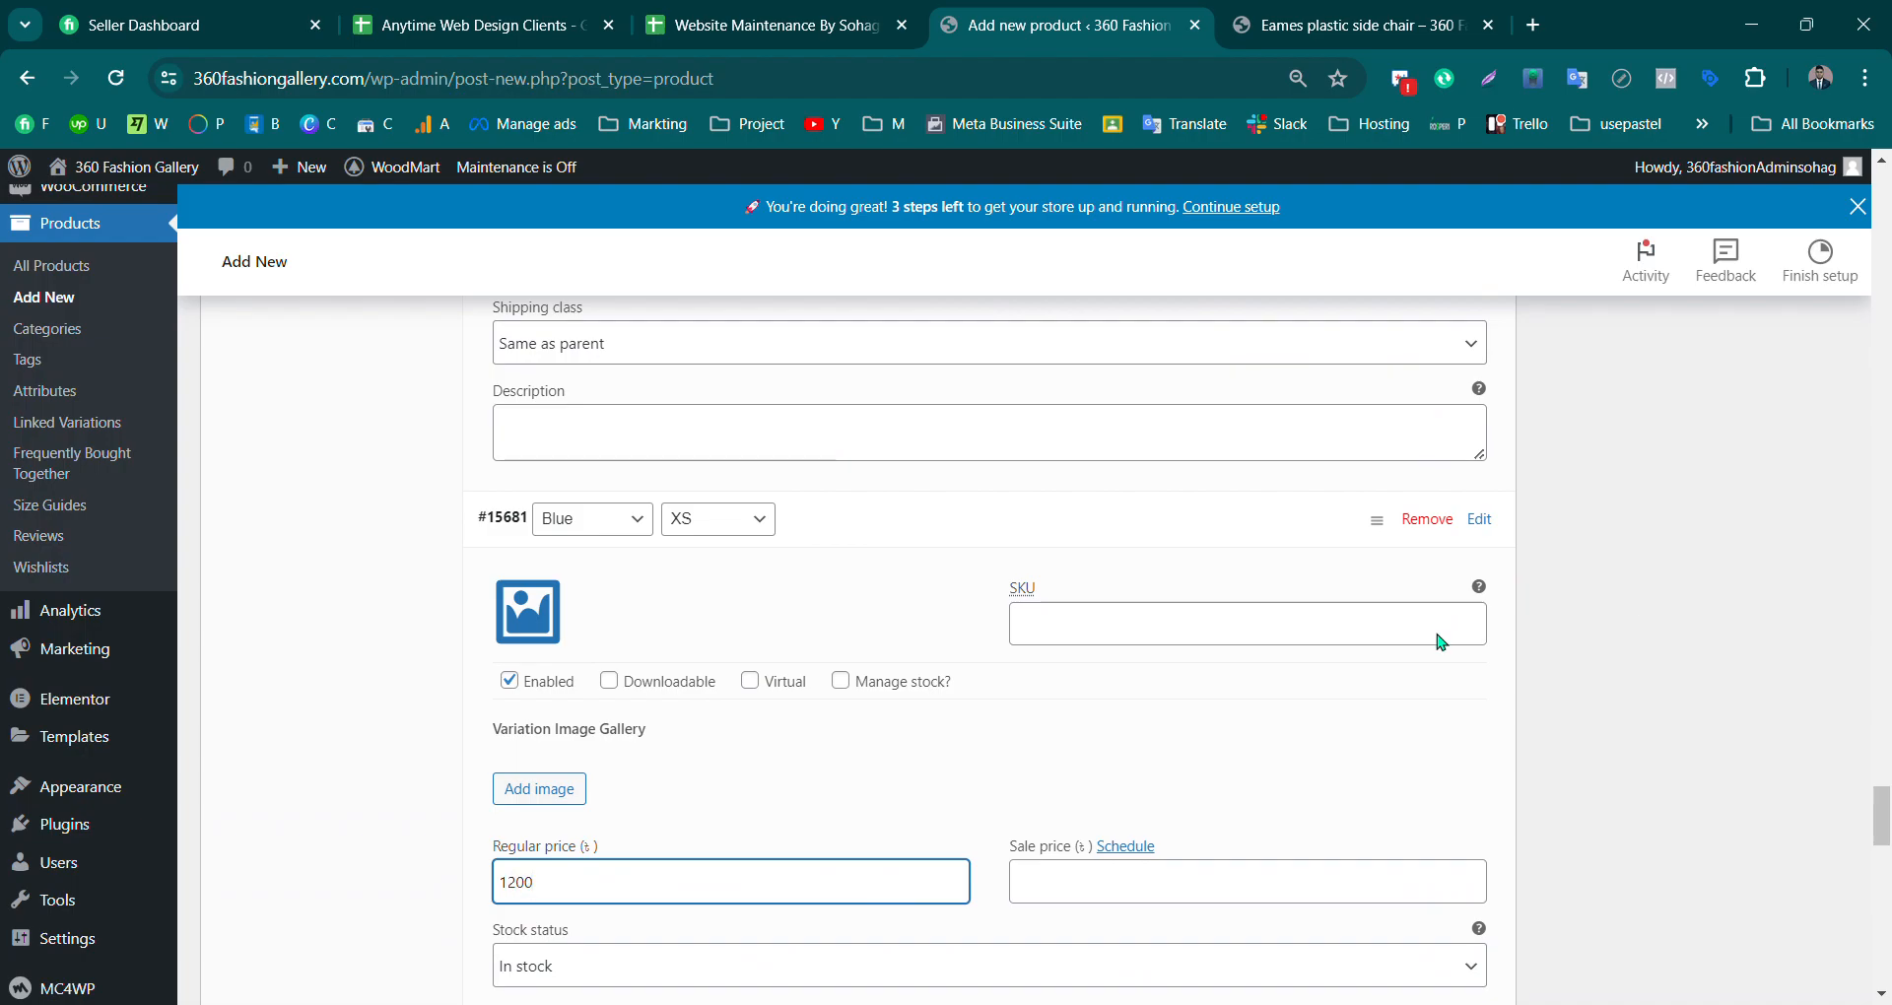
Step: Expand the Brown / L variation and set its regular price to 6677
{"action": "left_click_drag", "start_coordinate": [1882, 824], "coordinate": [1886, 872]}
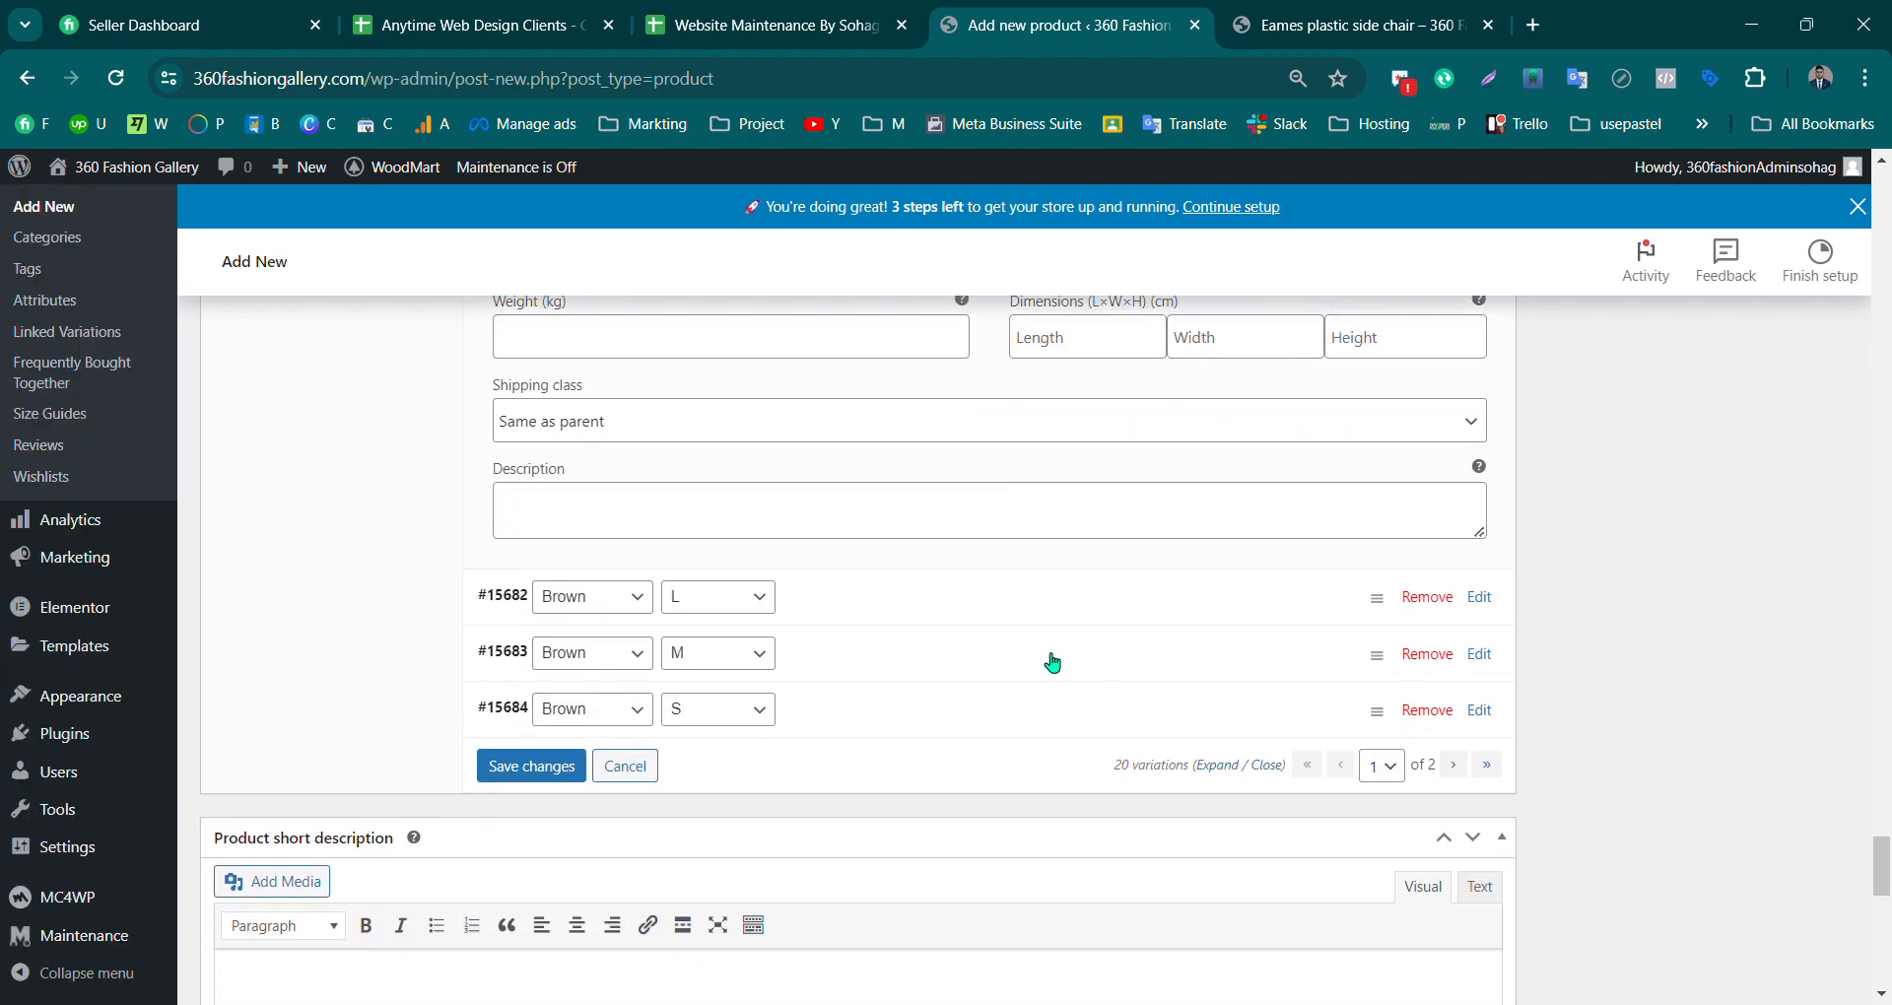
{"action": "left_click", "coordinate": [861, 621]}
{"action": "left_click", "coordinate": [624, 961]}
{"action": "type", "text": "66"}
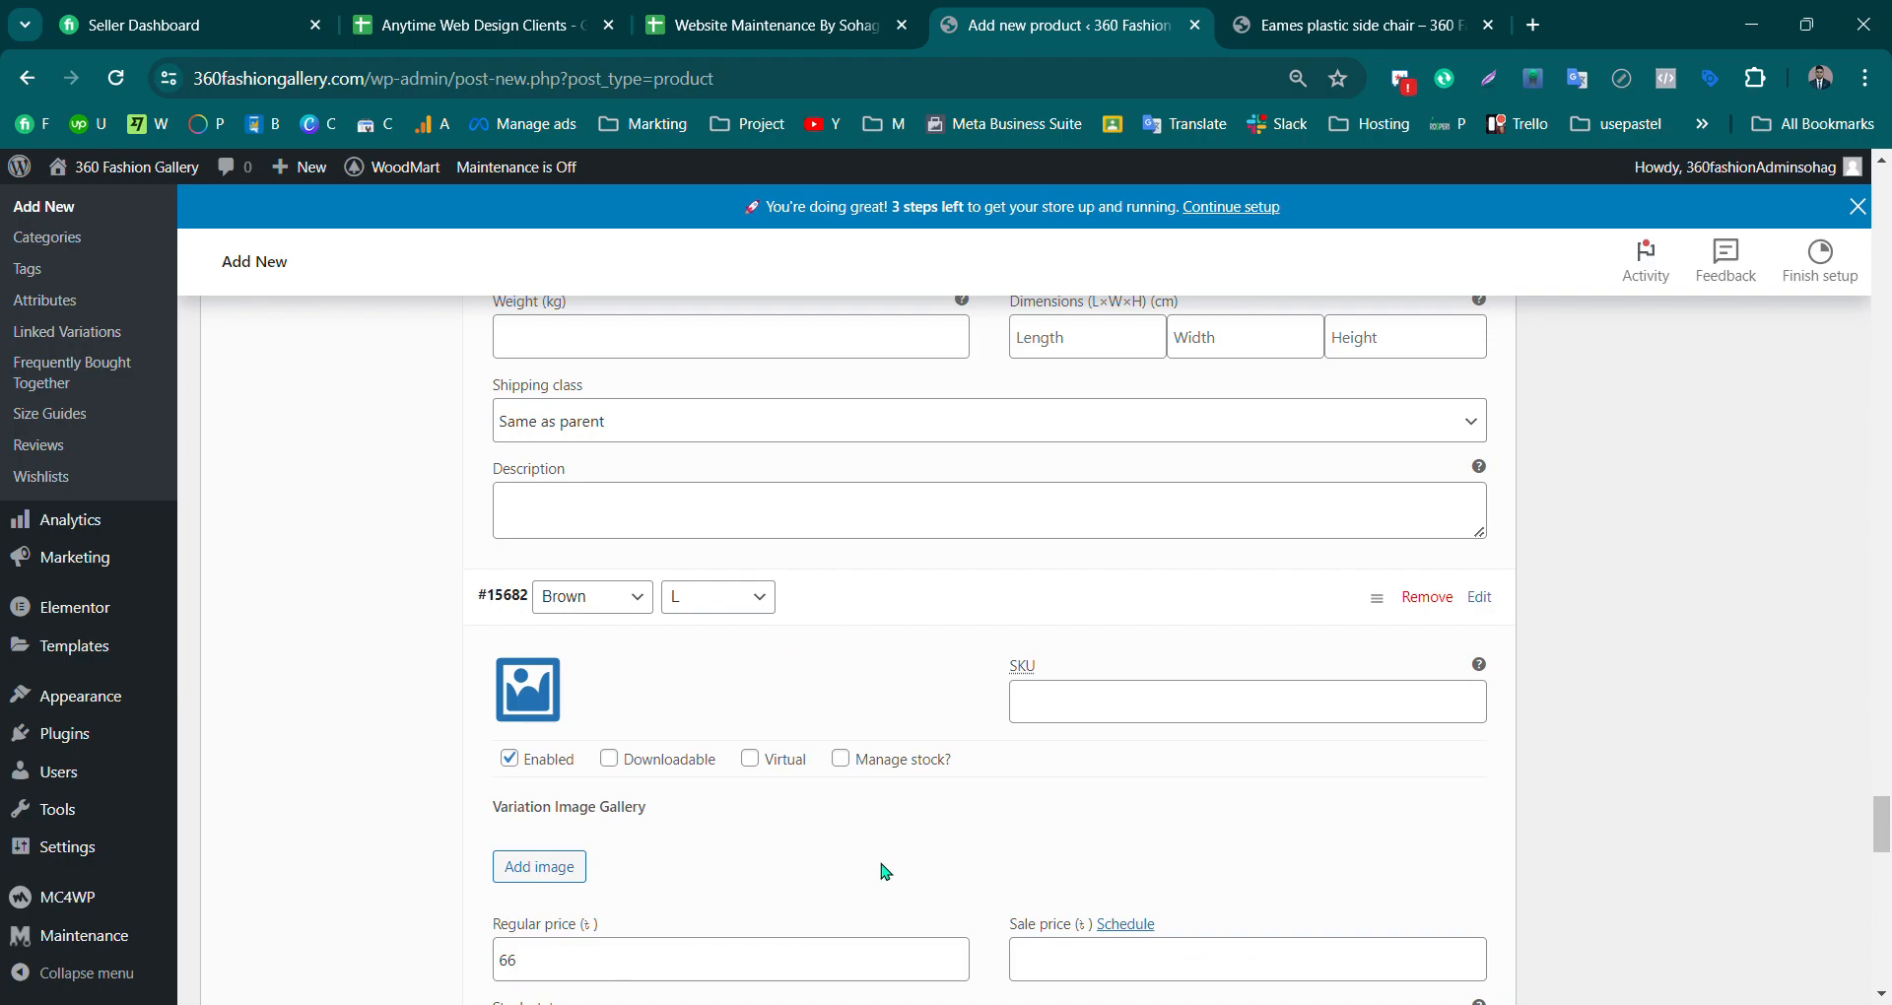
{"action": "left_click", "coordinate": [731, 959]}
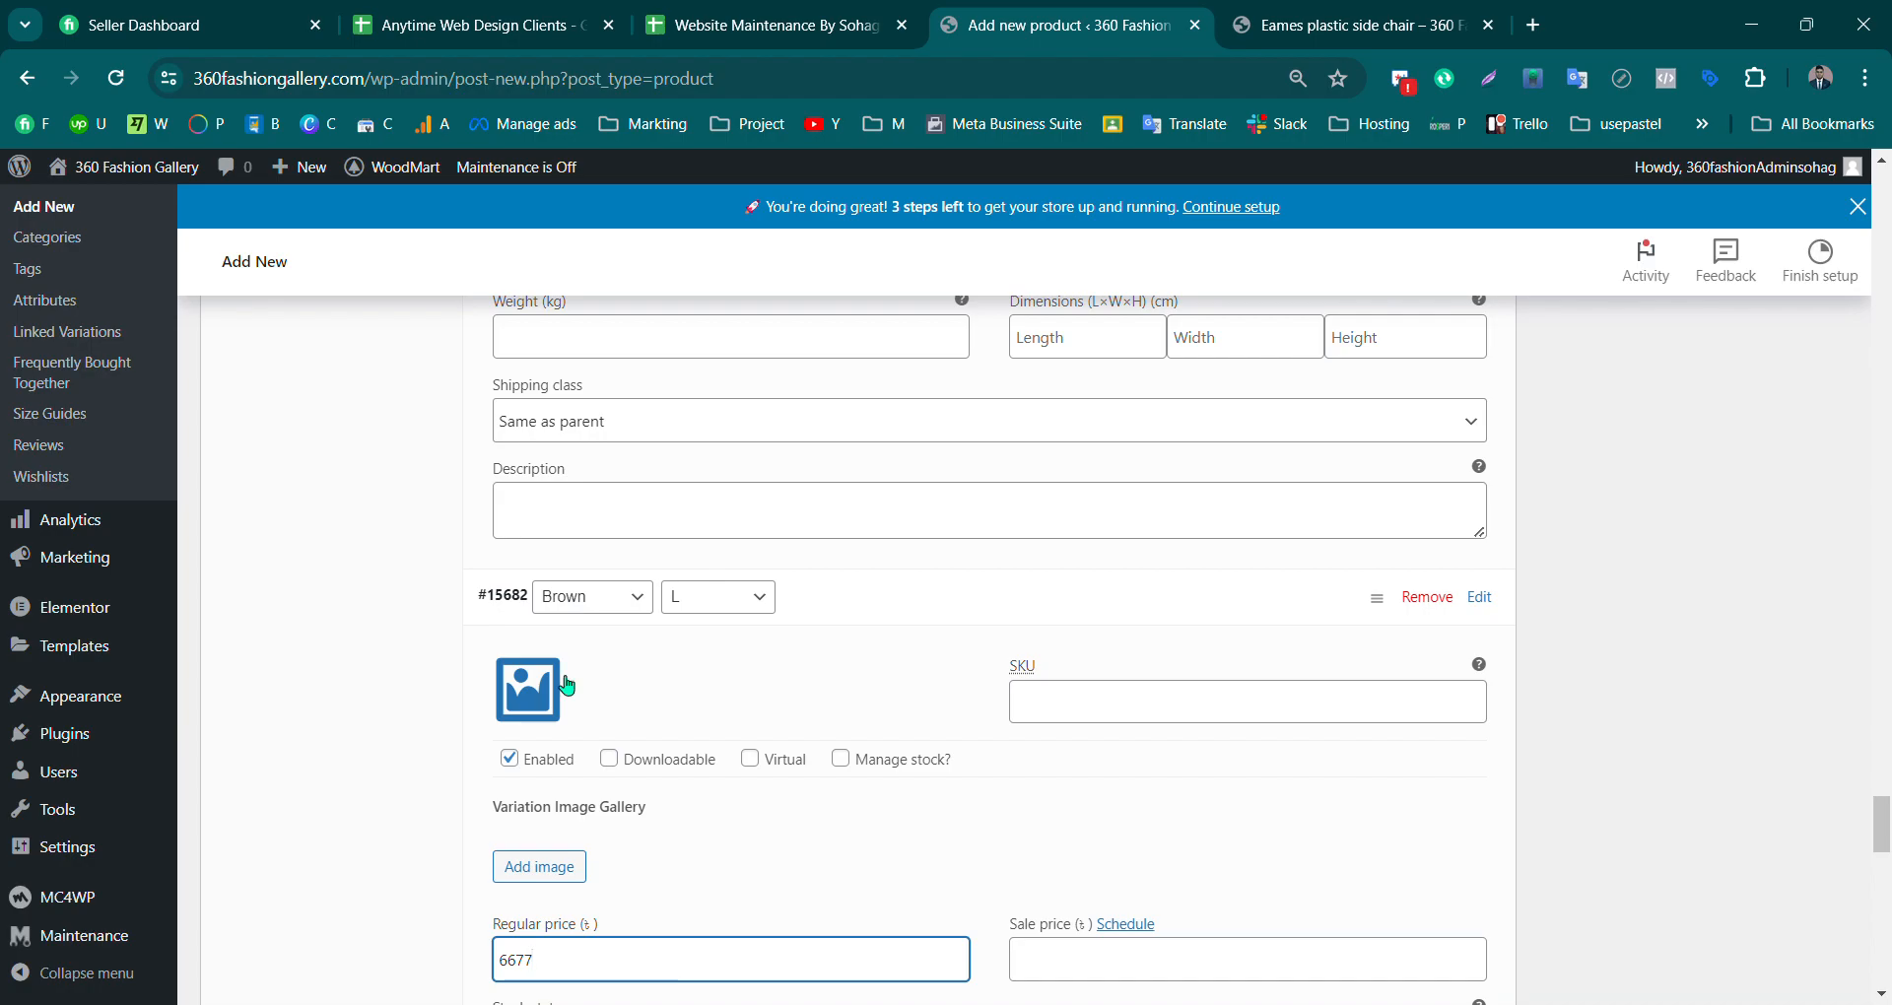
{"action": "key", "text": "BackSpace"}
Step: Expand the Brown / M variation and set its regular price to 666
{"action": "scroll", "coordinate": [933, 582], "scroll_direction": "down", "scroll_amount": 8}
{"action": "scroll", "coordinate": [934, 582], "scroll_direction": "up", "scroll_amount": 1}
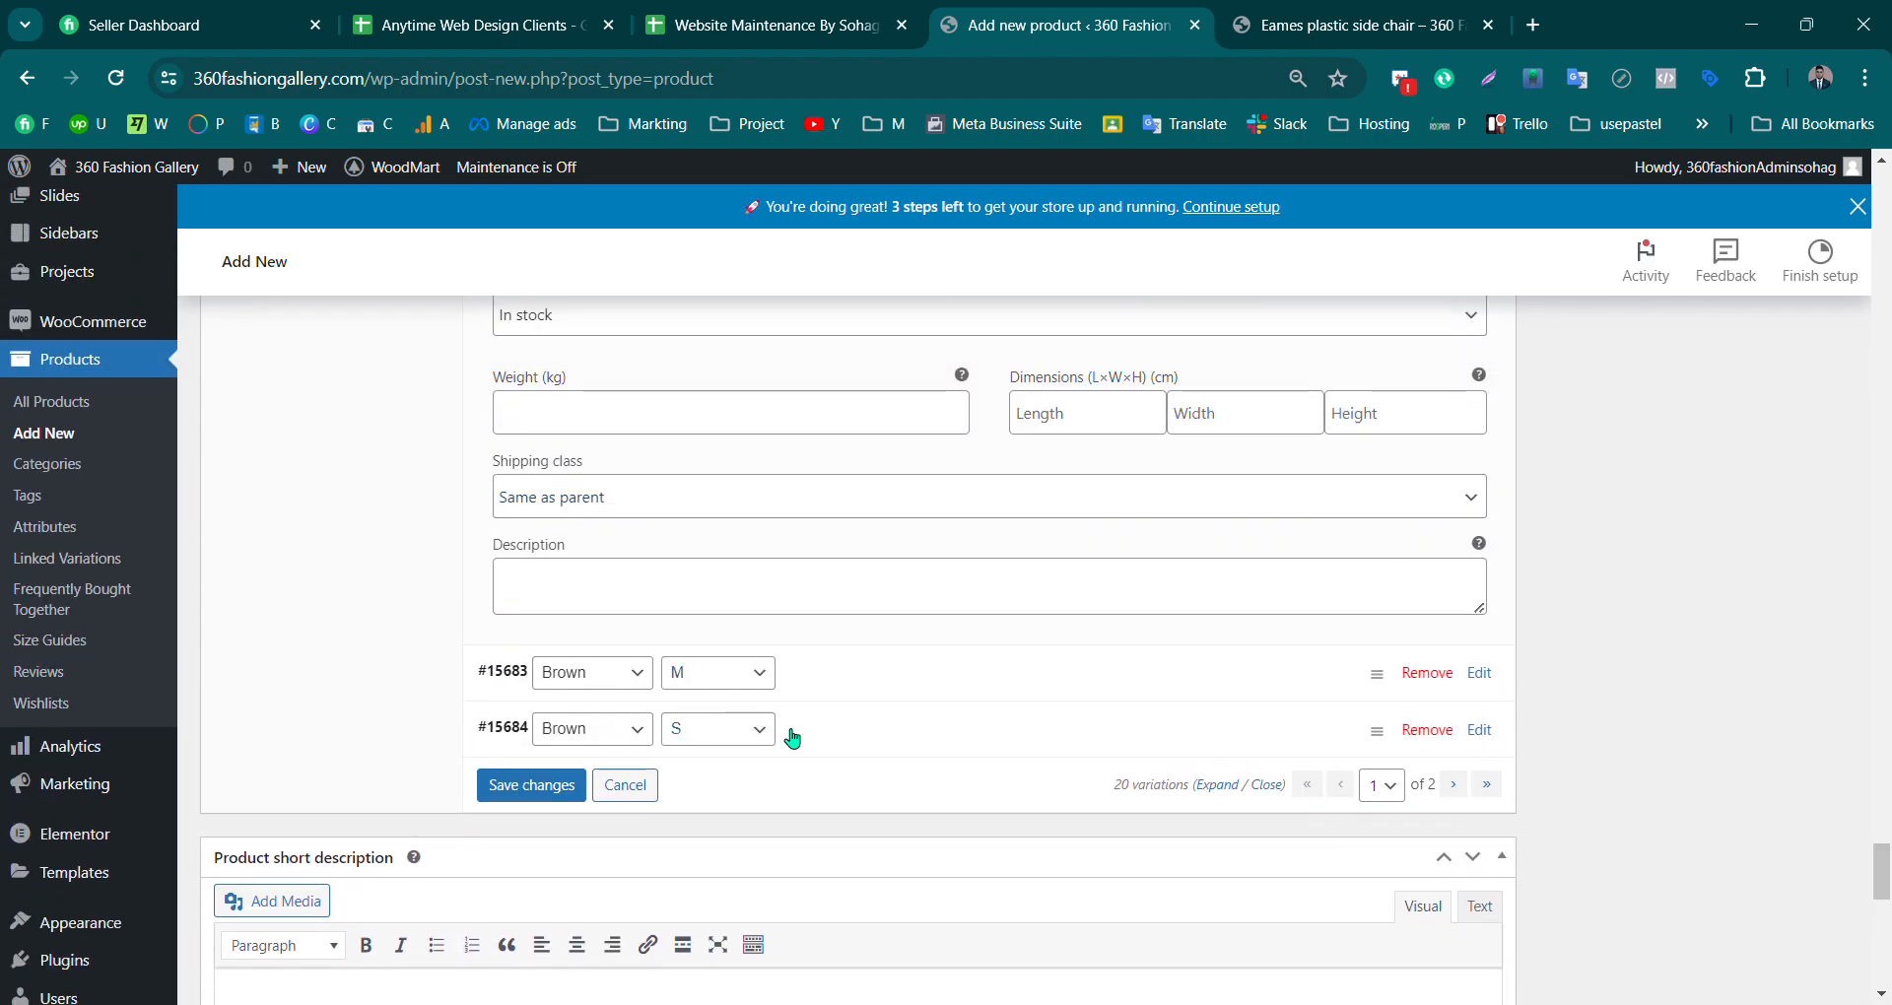
{"action": "left_click", "coordinate": [792, 695]}
{"action": "left_click_drag", "start_coordinate": [1882, 837], "coordinate": [1883, 872]}
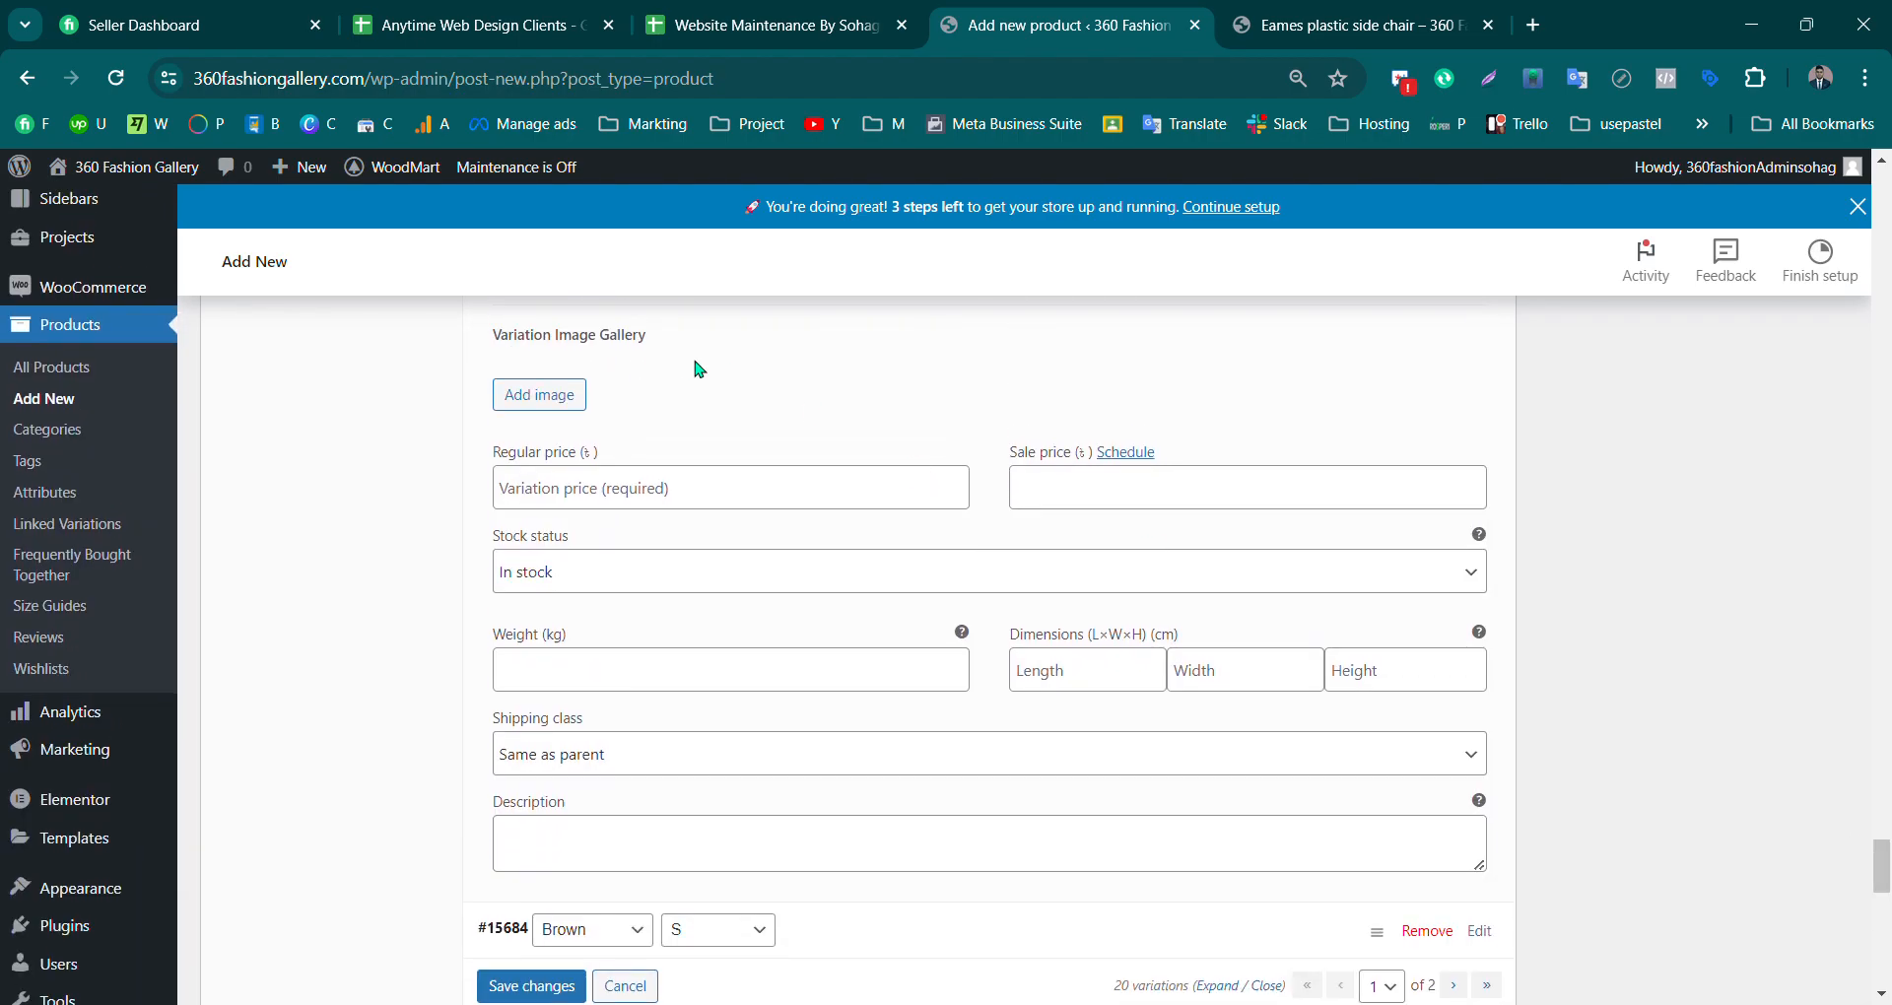
{"action": "left_click", "coordinate": [583, 469]}
{"action": "type", "text": "666"}
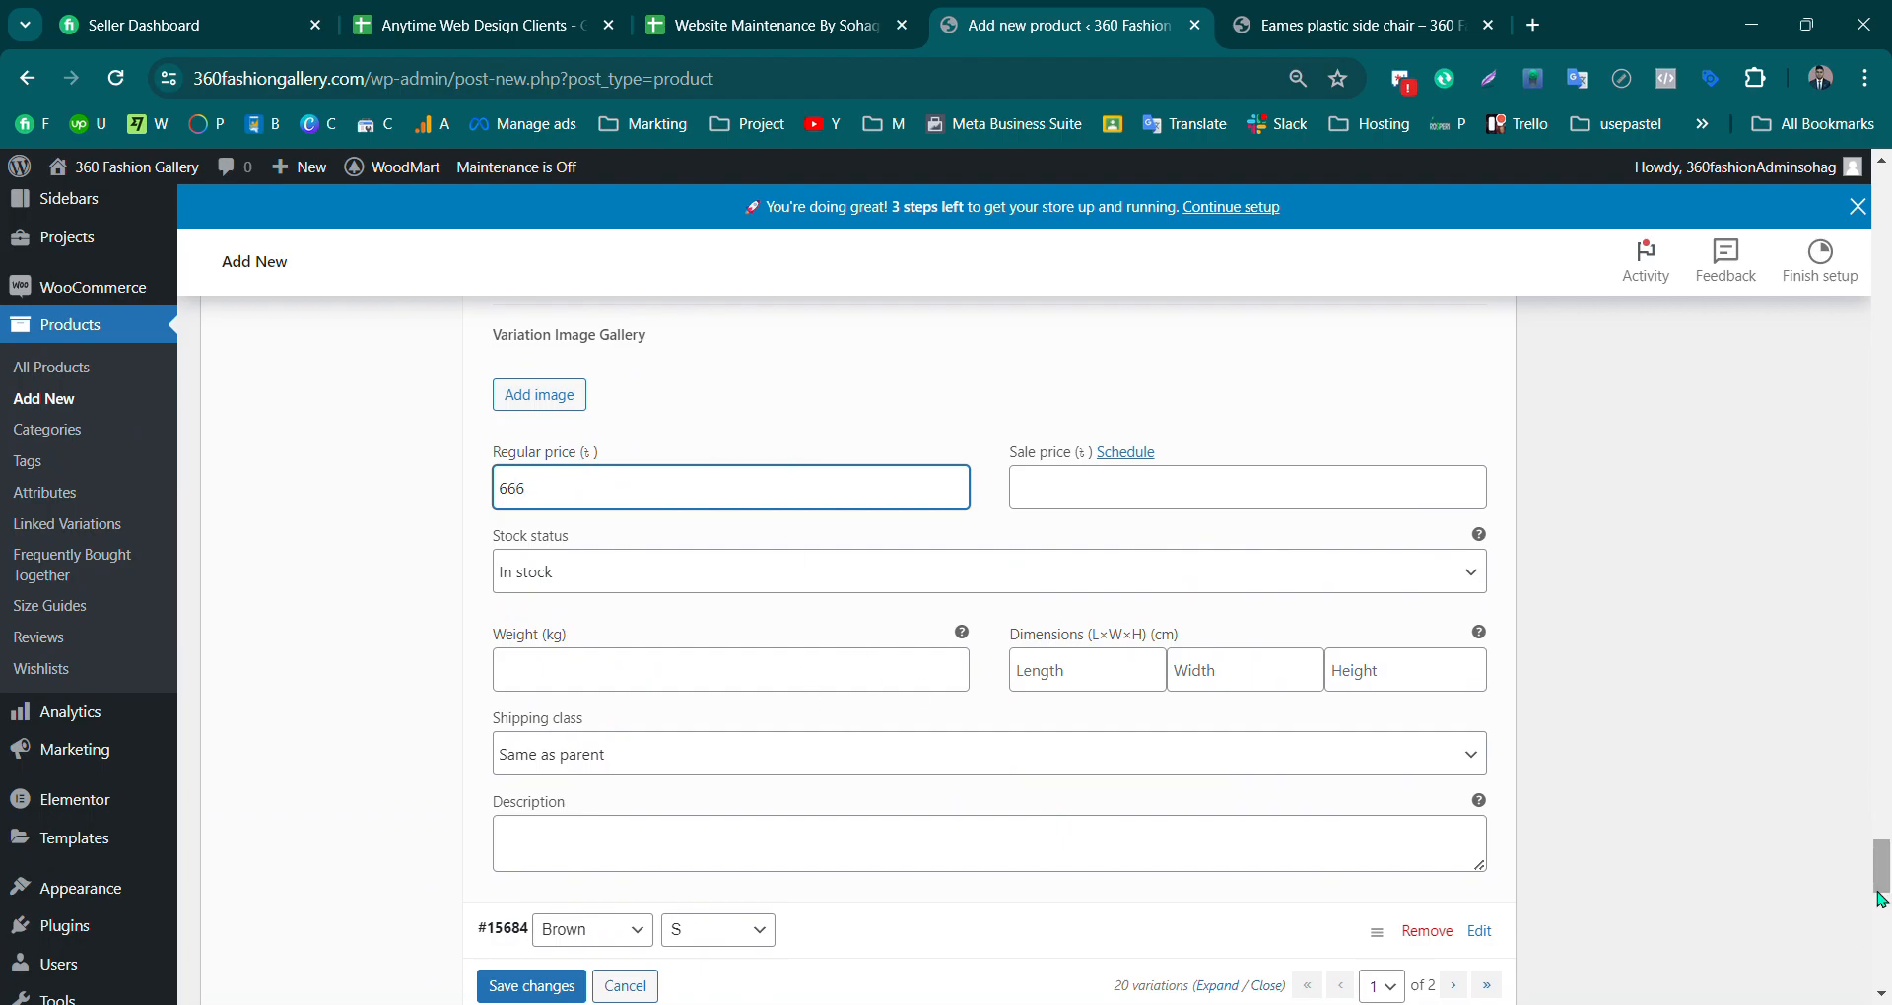
Step: Expand the Brown / S variation and set its regular price to 777
{"action": "left_click_drag", "start_coordinate": [1882, 875], "coordinate": [1881, 892]}
{"action": "left_click", "coordinate": [853, 673]}
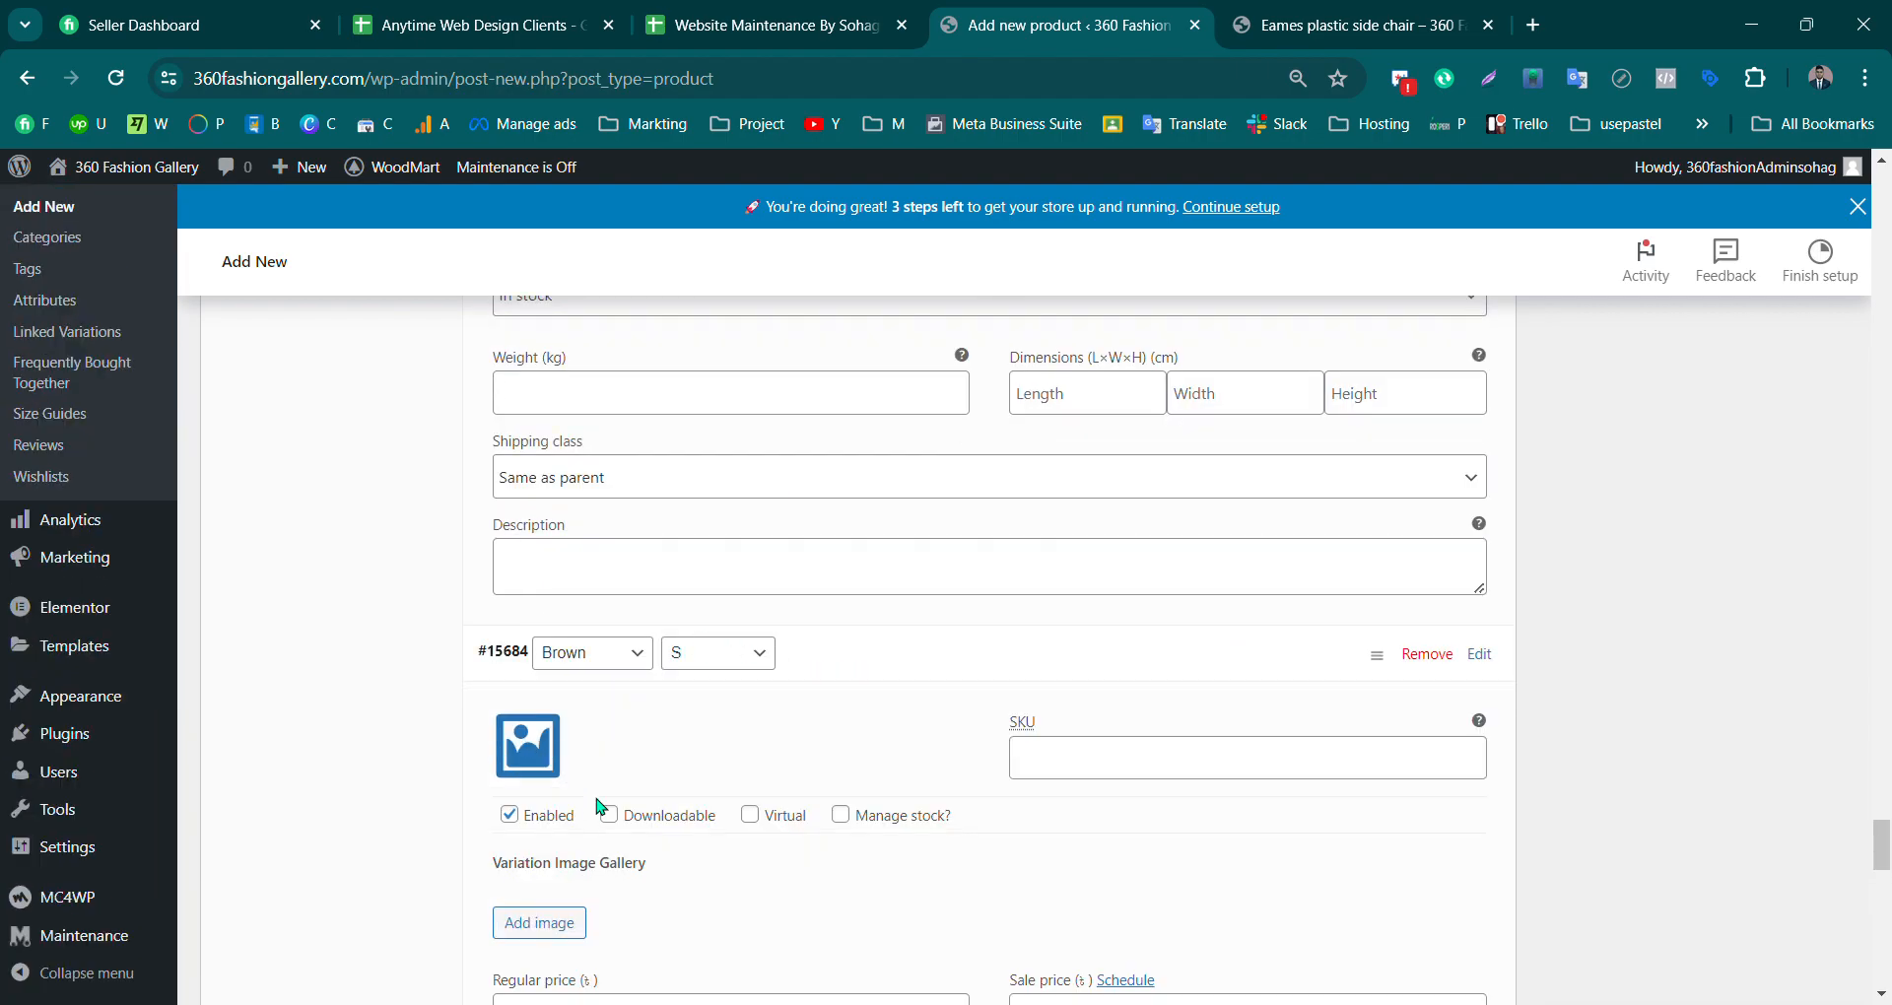
{"action": "scroll", "coordinate": [1493, 731], "scroll_direction": "down", "scroll_amount": 5}
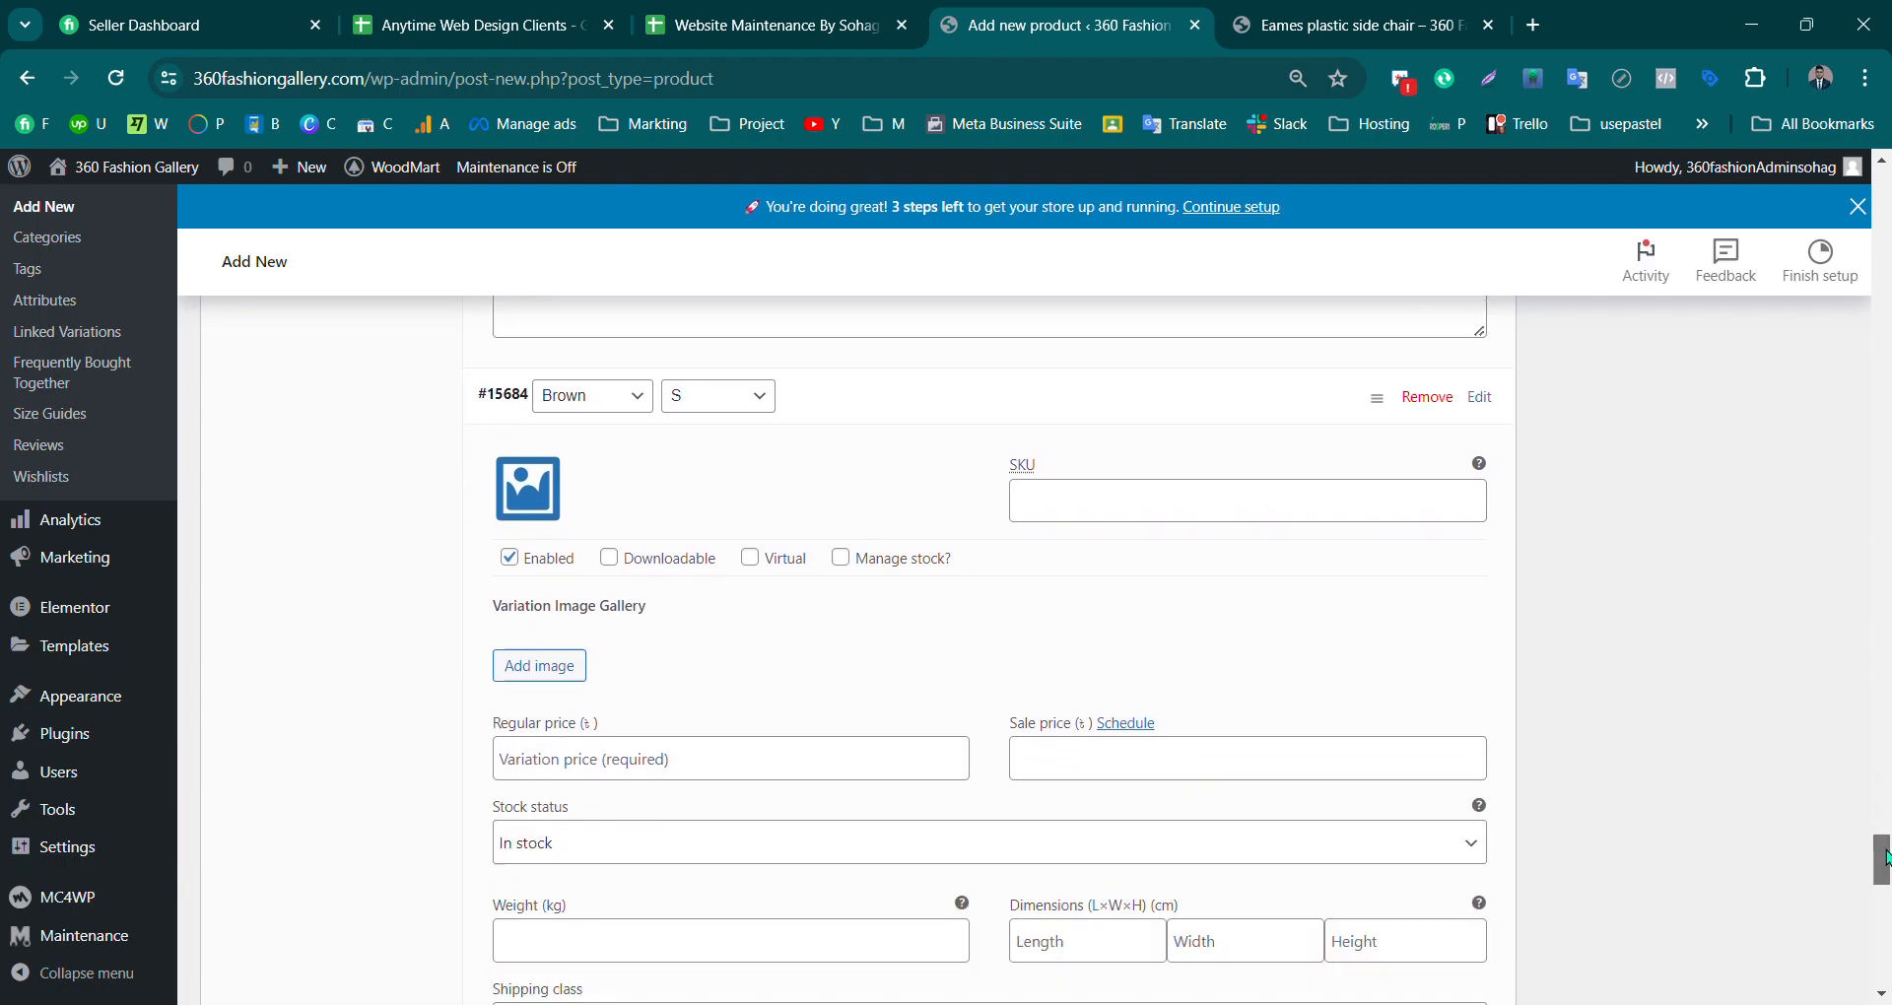
{"action": "left_click", "coordinate": [593, 483]}
{"action": "type", "text": "77"}
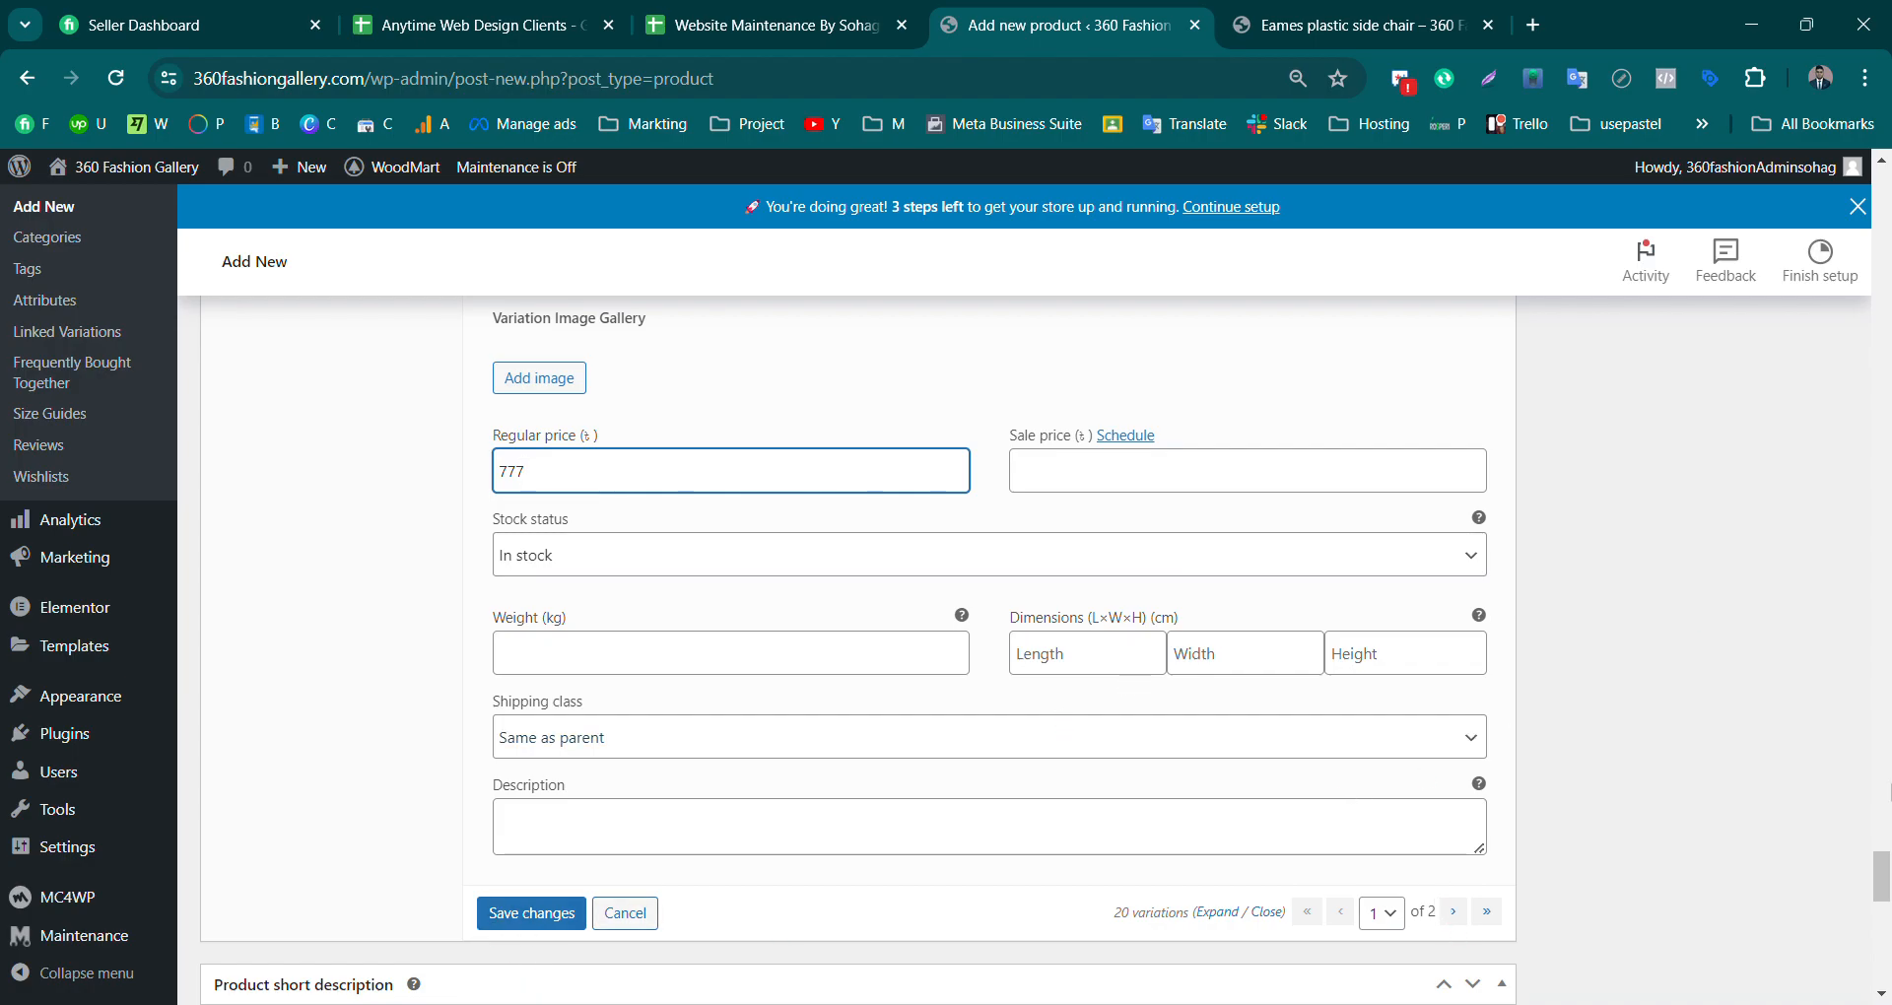
{"action": "type", "text": "7"}
Step: Look back over the entered variation prices and save the changes to the product's variations
{"action": "scroll", "coordinate": [1045, 650], "scroll_direction": "up", "scroll_amount": 5}
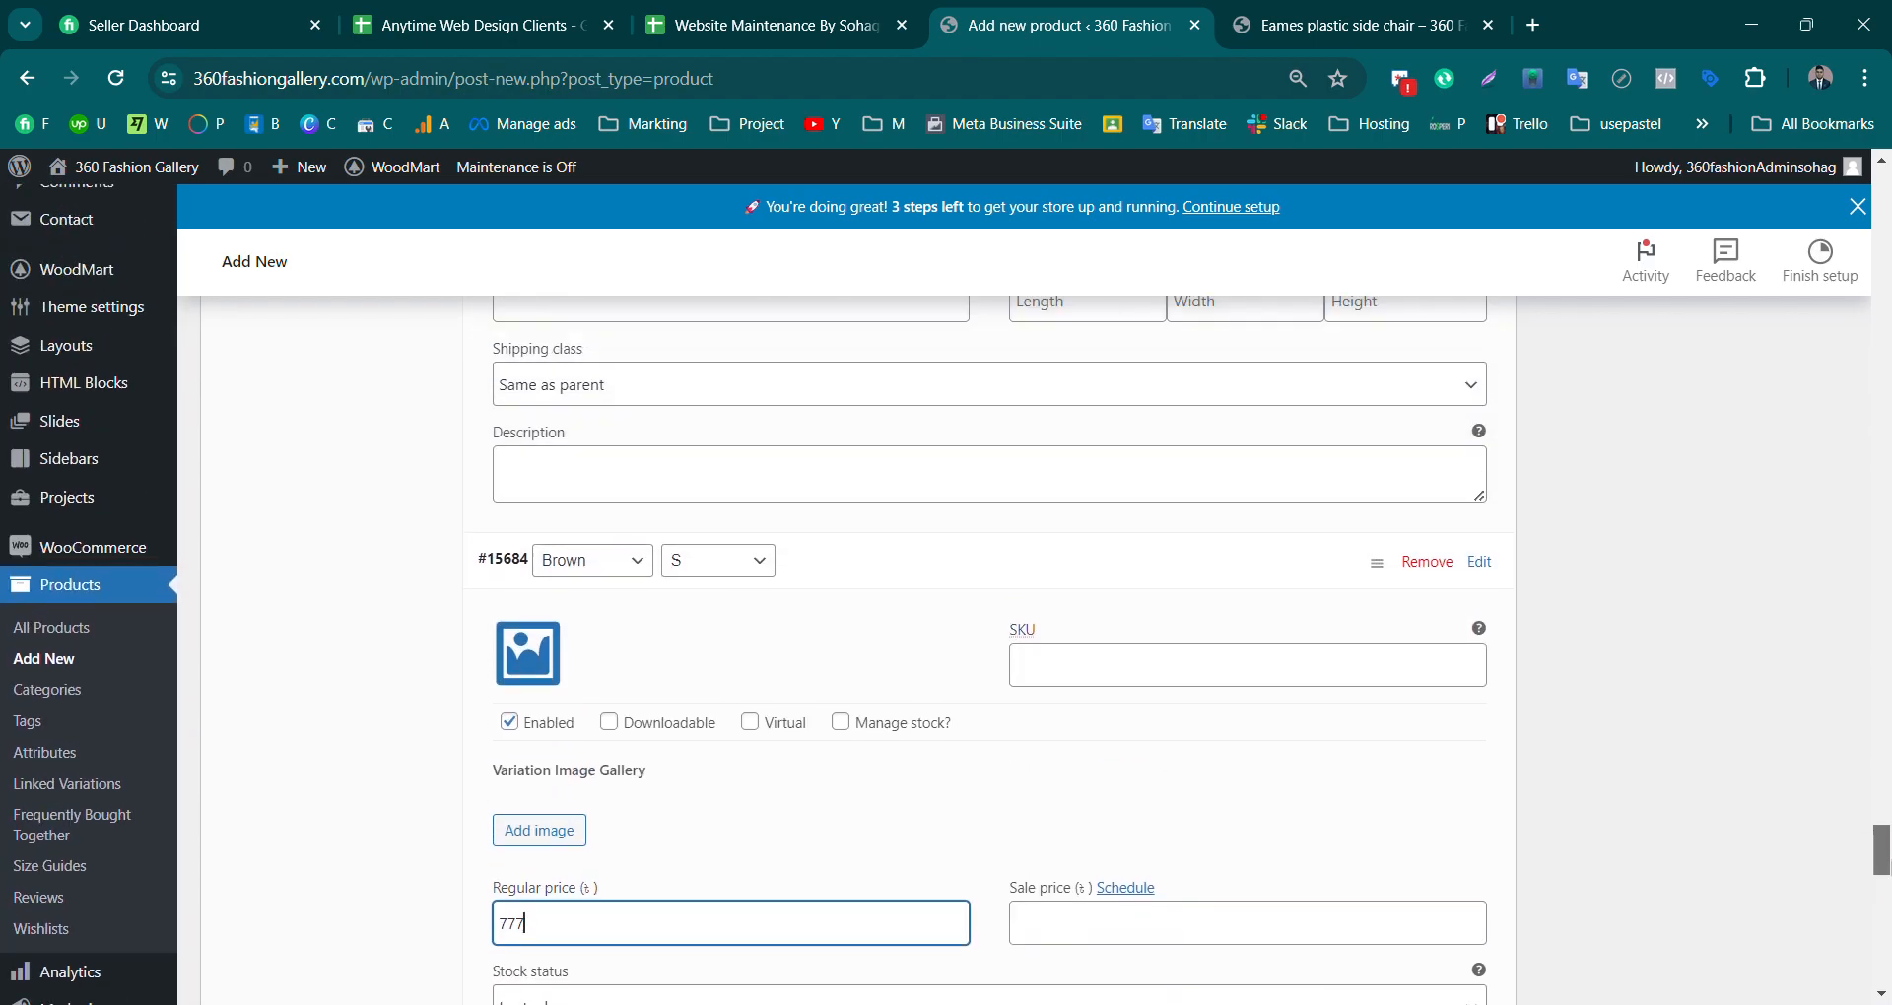
{"action": "left_click_drag", "start_coordinate": [1888, 861], "coordinate": [1885, 453]}
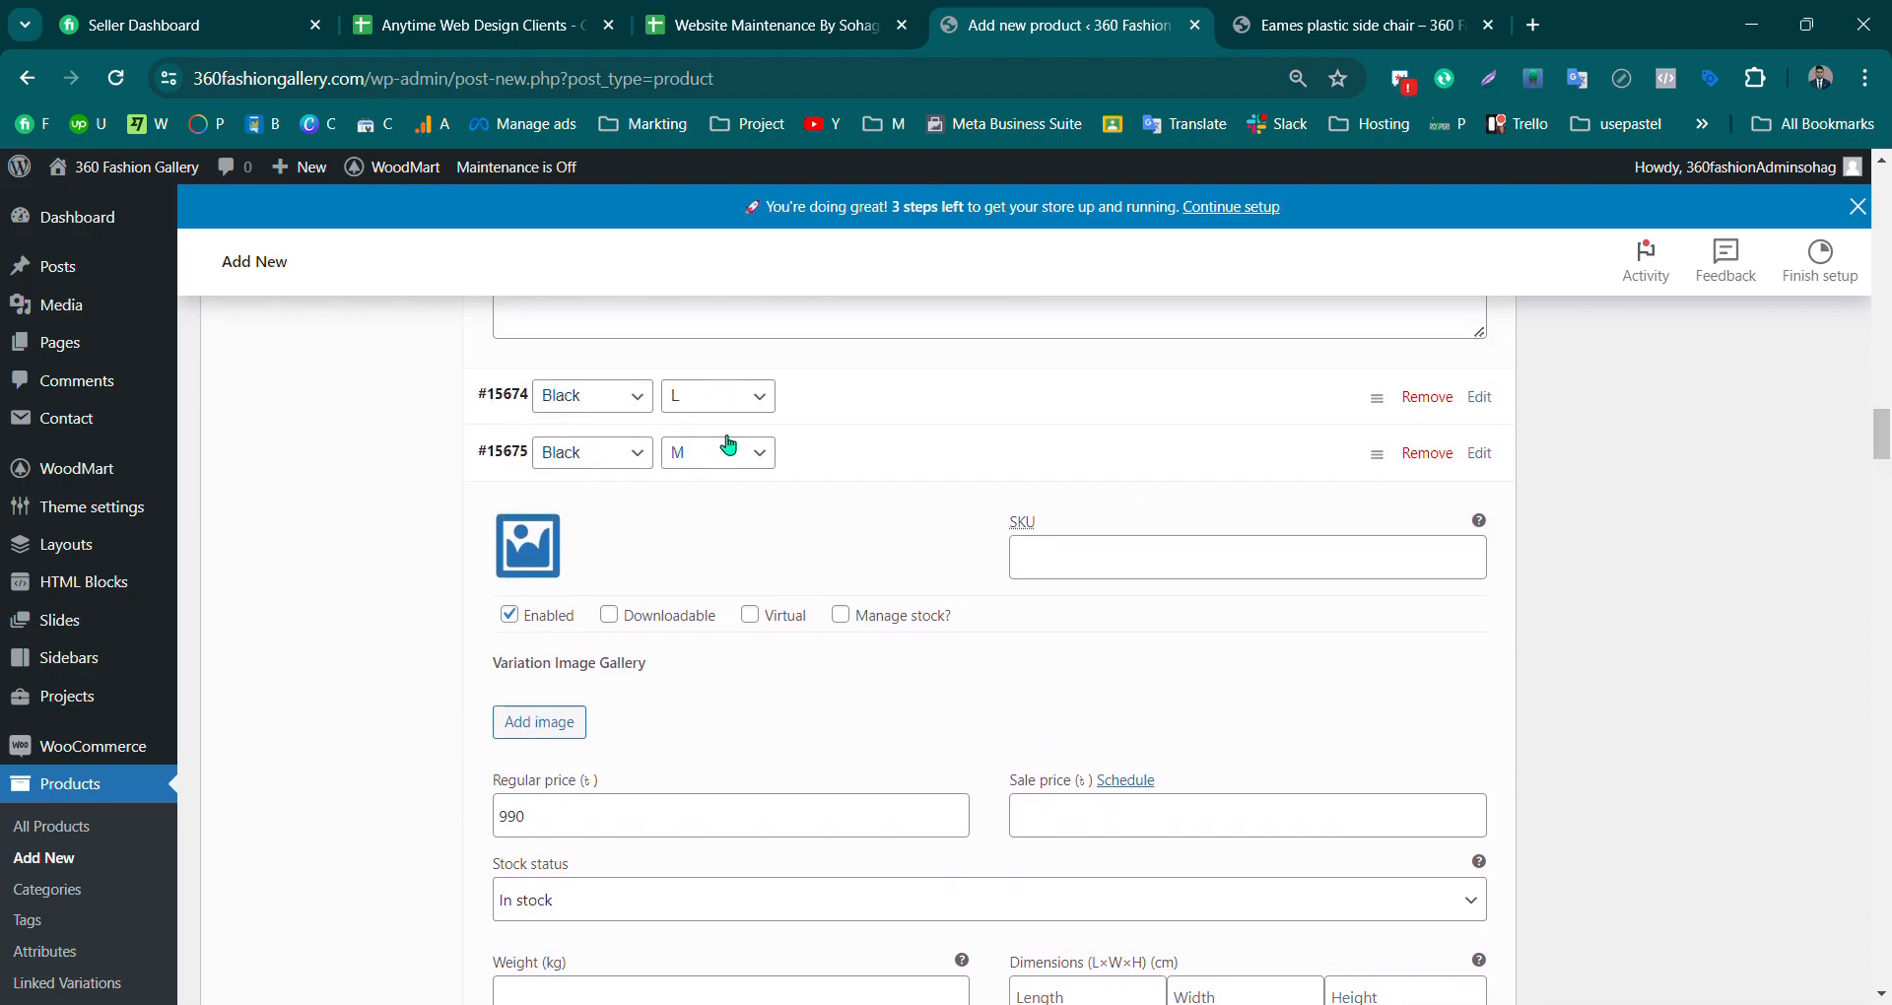
{"action": "left_click_drag", "start_coordinate": [1884, 433], "coordinate": [1882, 902]}
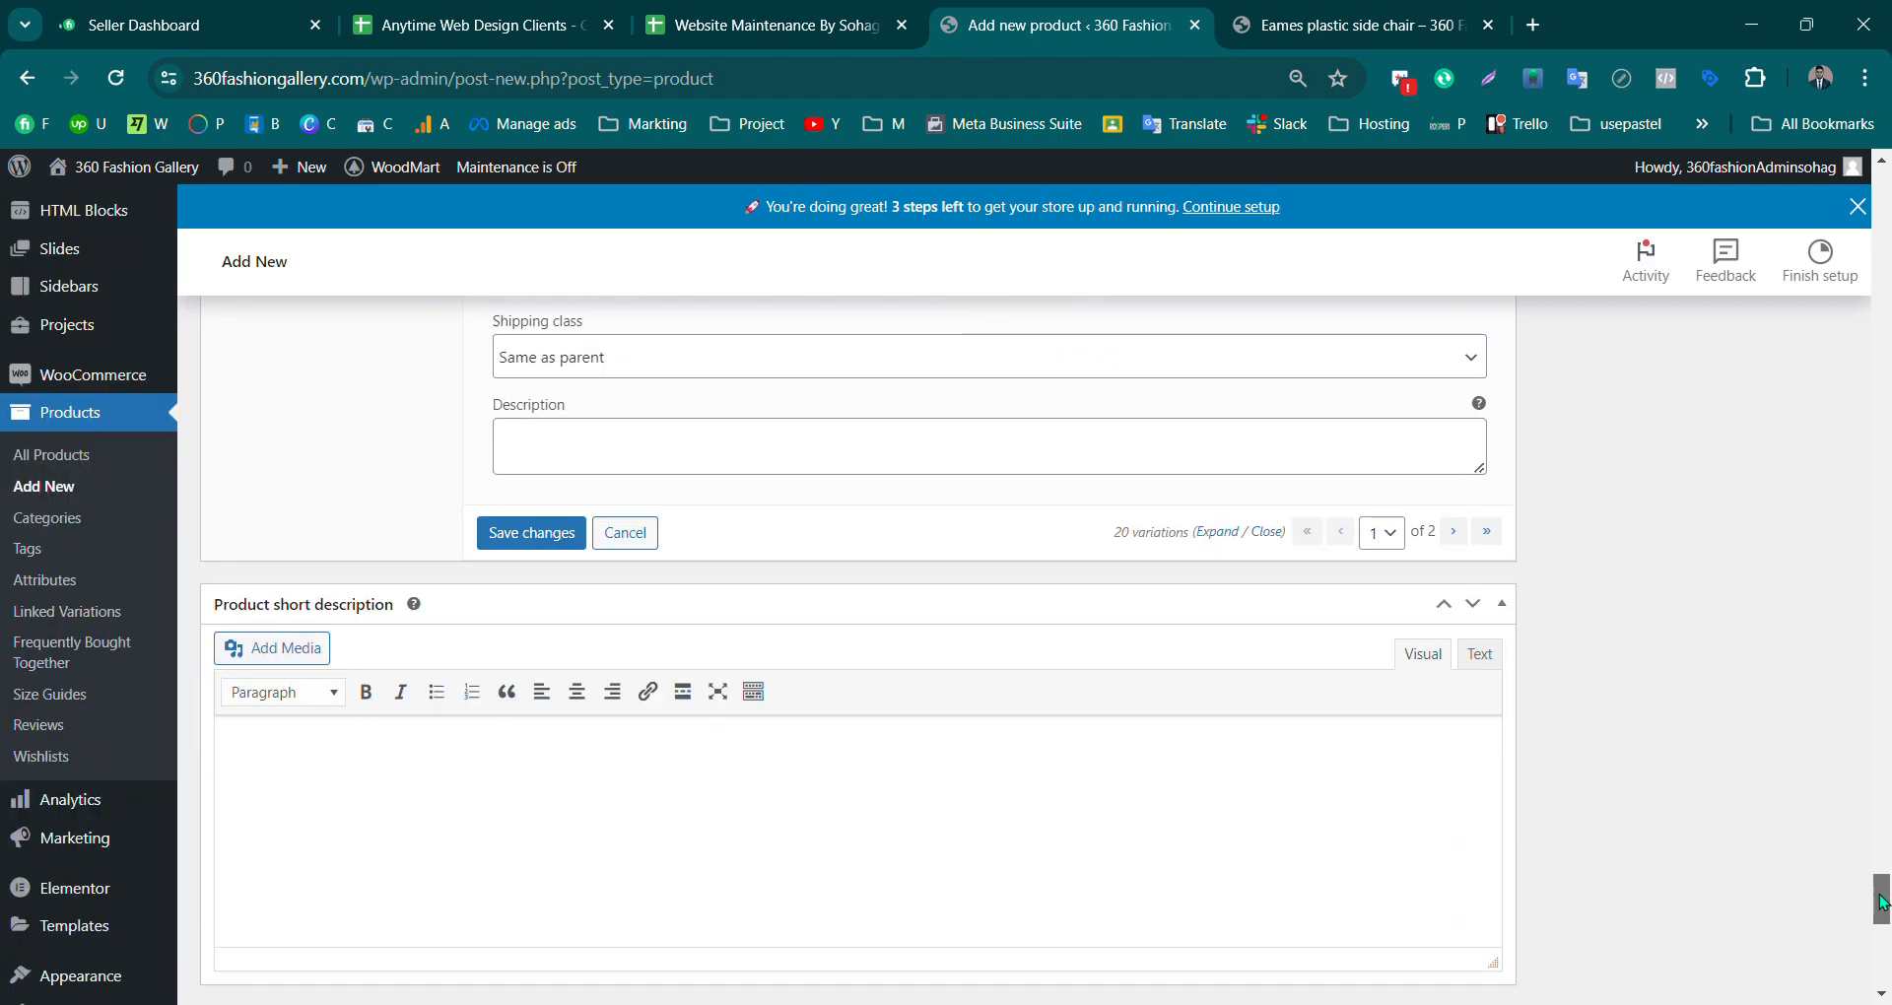
{"action": "left_click", "coordinate": [539, 537]}
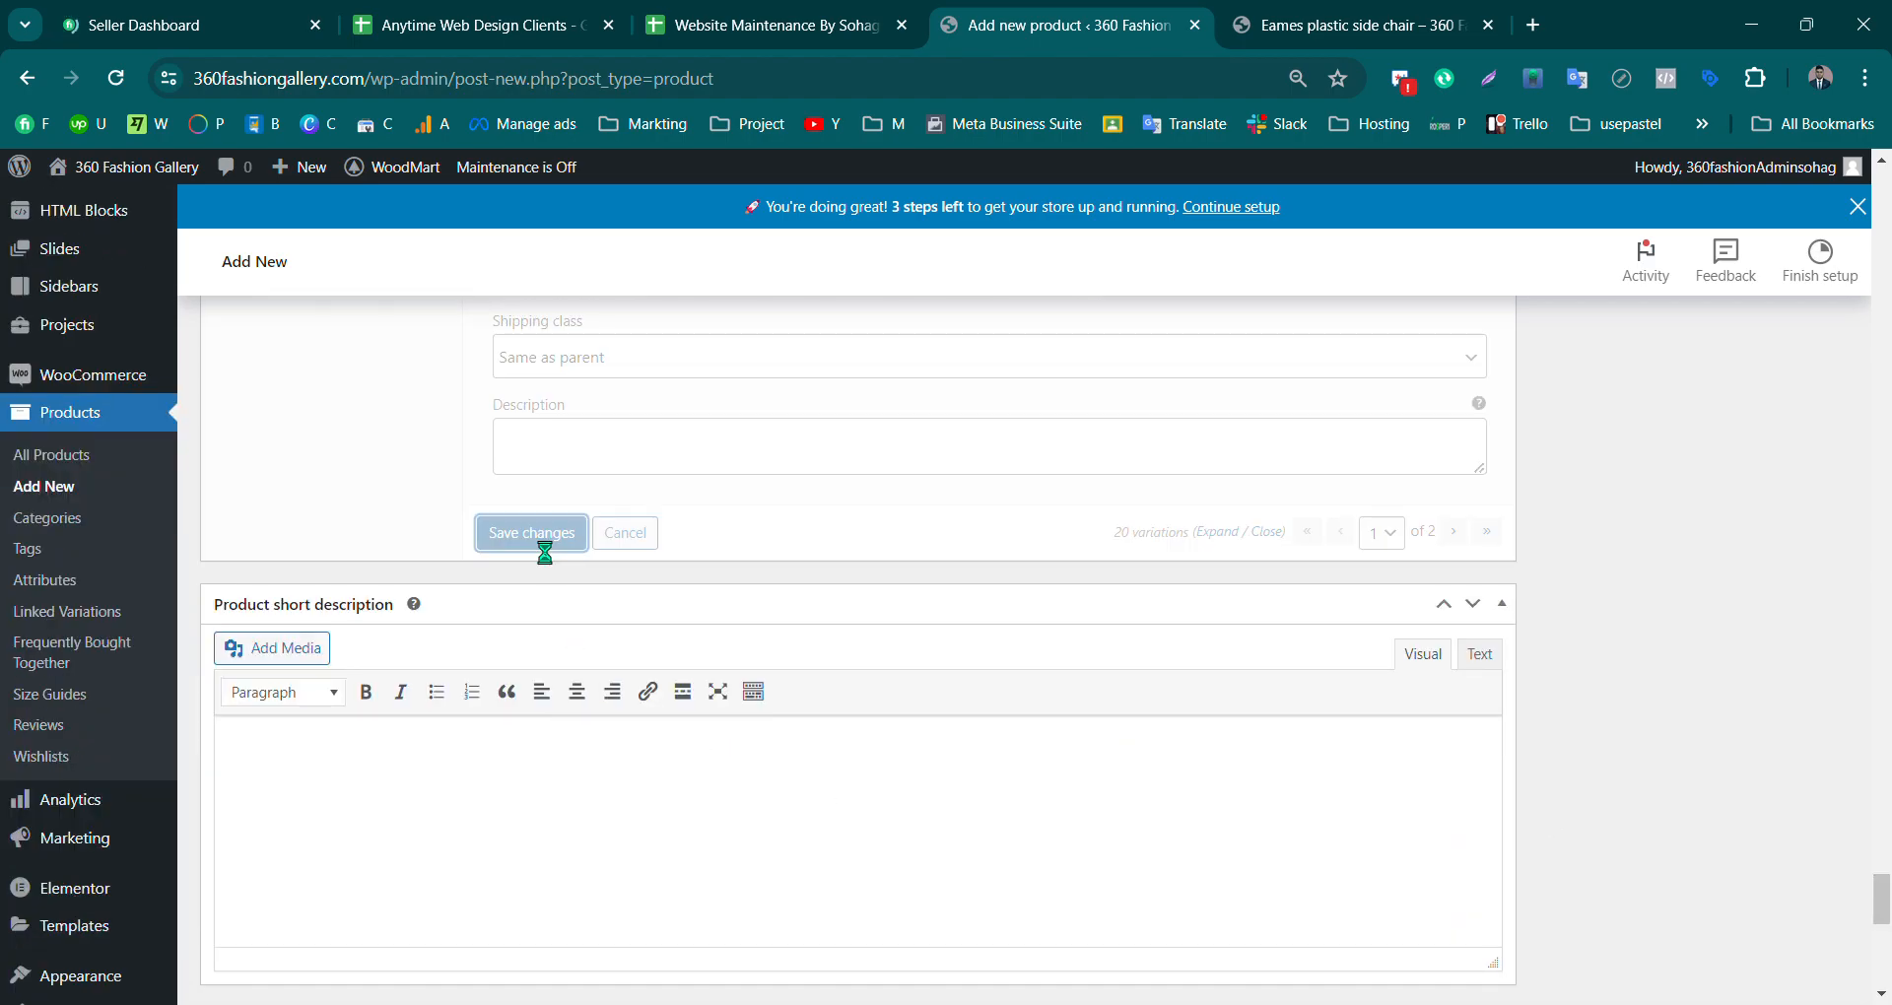
{"action": "scroll", "coordinate": [749, 470], "scroll_direction": "down", "scroll_amount": 5}
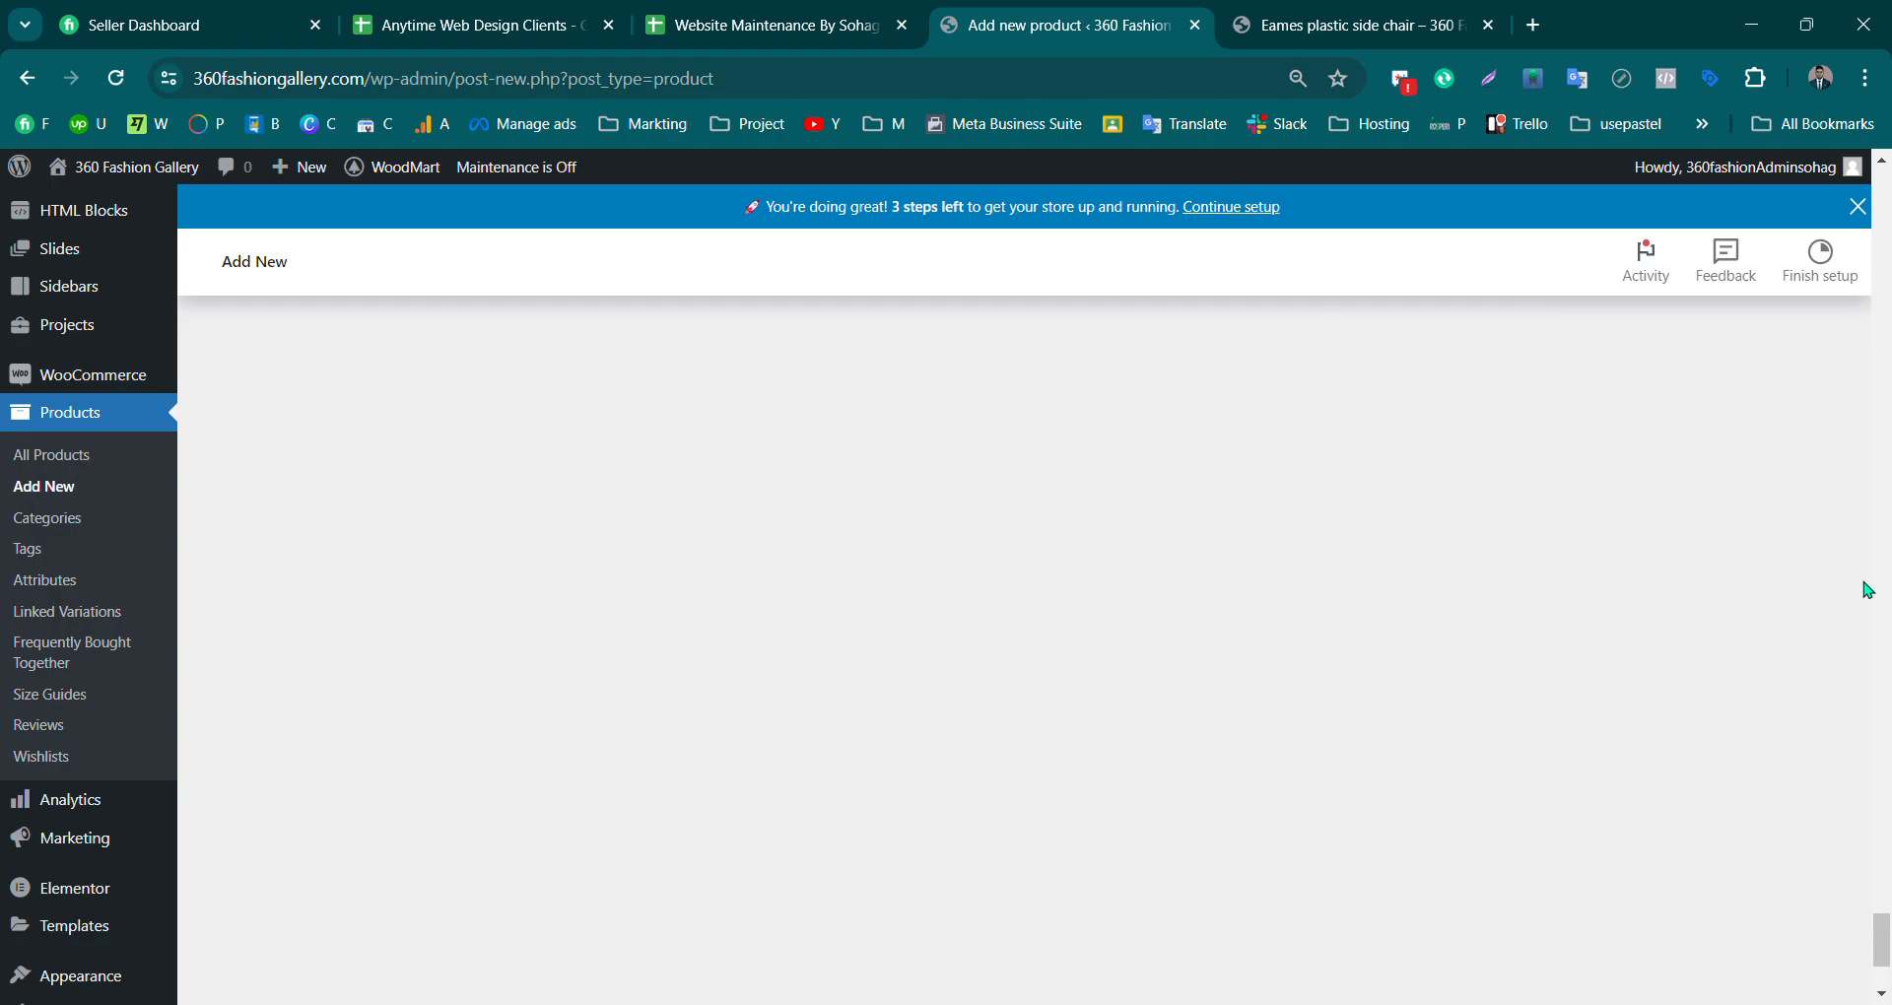
Step: Copy the short description from the existing Eames plastic side chair page into the new product's short description
{"action": "mouse_move", "coordinate": [1881, 936]}
{"action": "left_mouse_down"}
{"action": "mouse_move", "coordinate": [1887, 817]}
{"action": "mouse_move", "coordinate": [1785, 817]}
{"action": "left_mouse_up"}
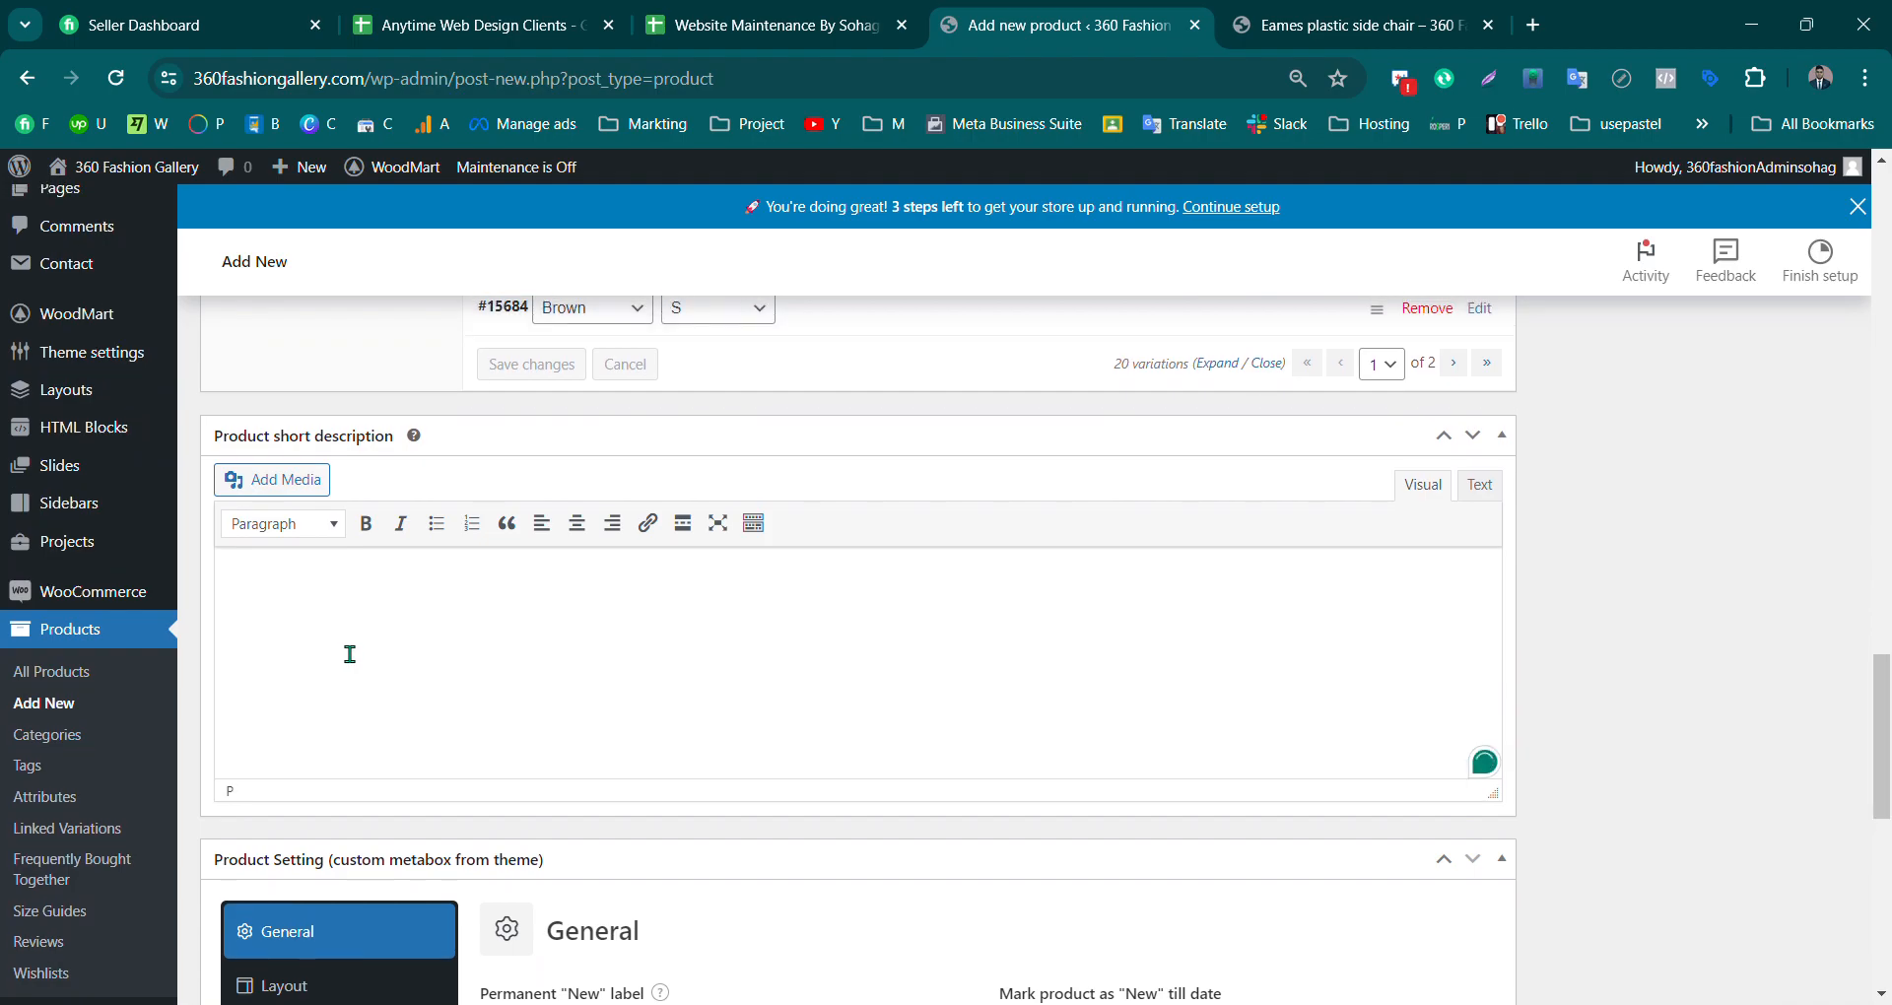
{"action": "key", "text": "ctrl+Tab"}
{"action": "left_click_drag", "start_coordinate": [1455, 632], "coordinate": [971, 582]}
{"action": "key", "text": "ctrl+c"}
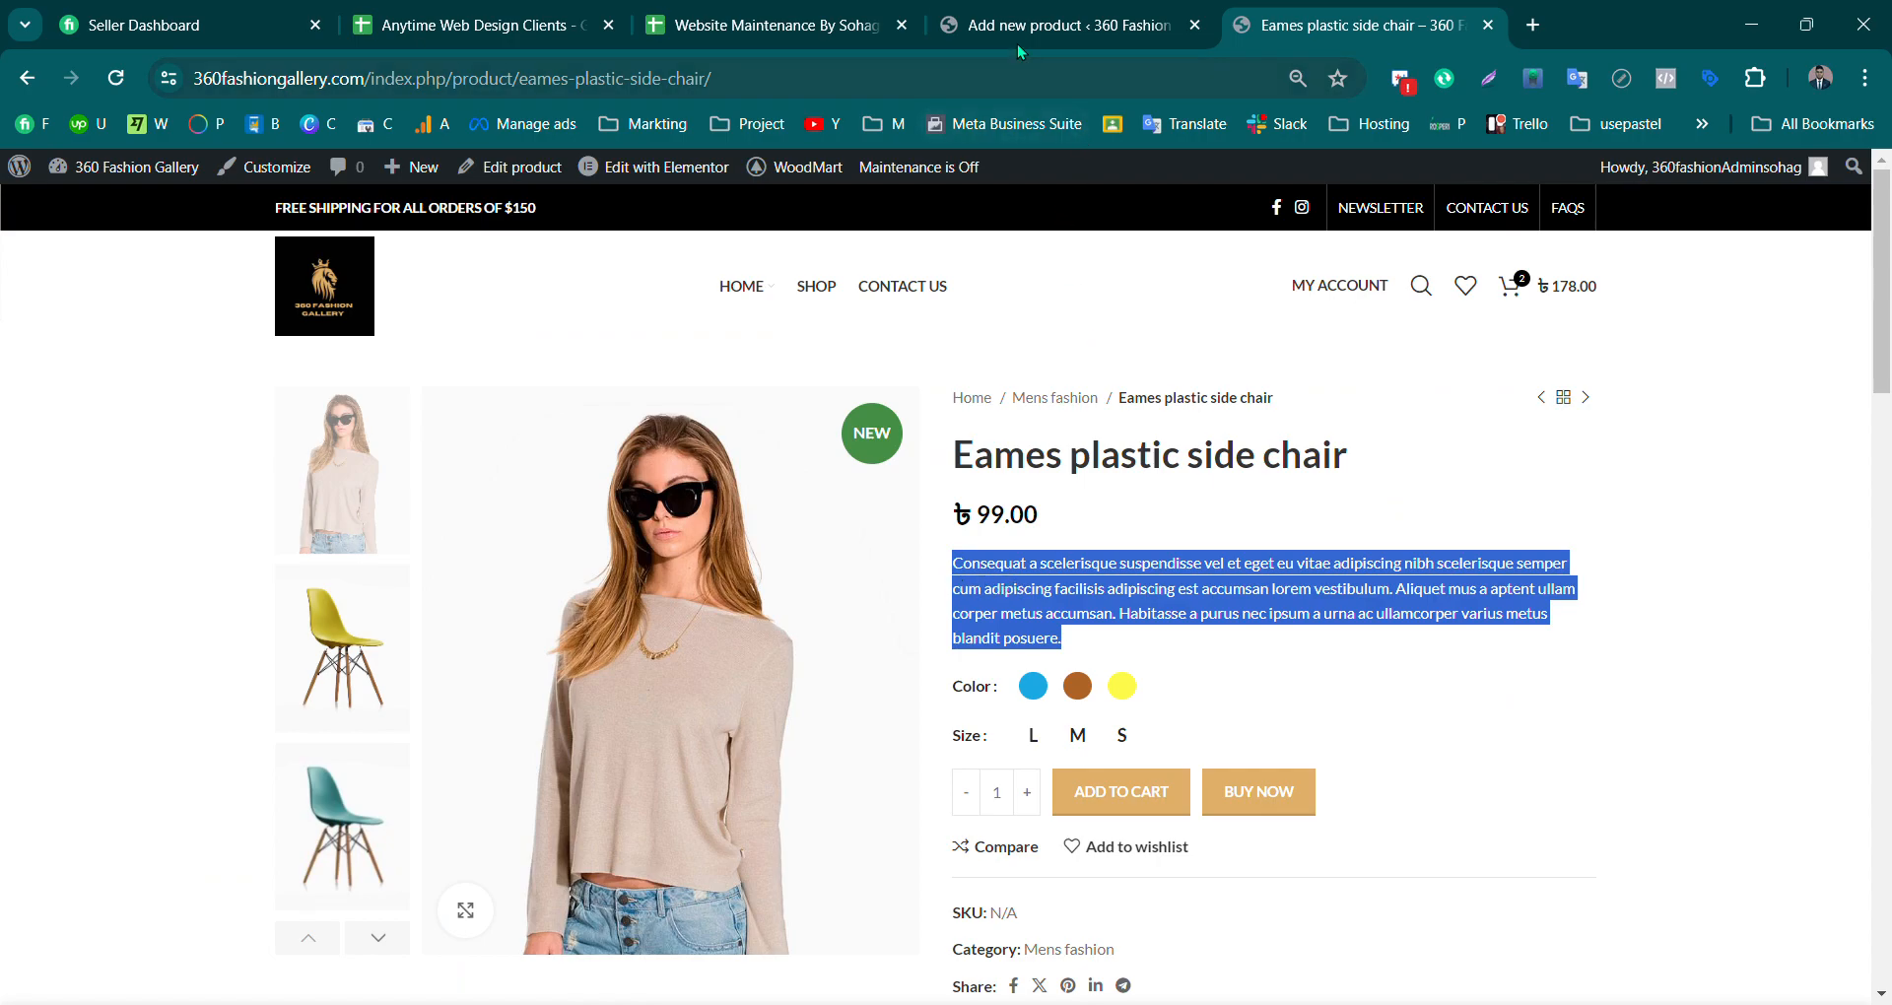
{"action": "left_click", "coordinate": [1045, 24]}
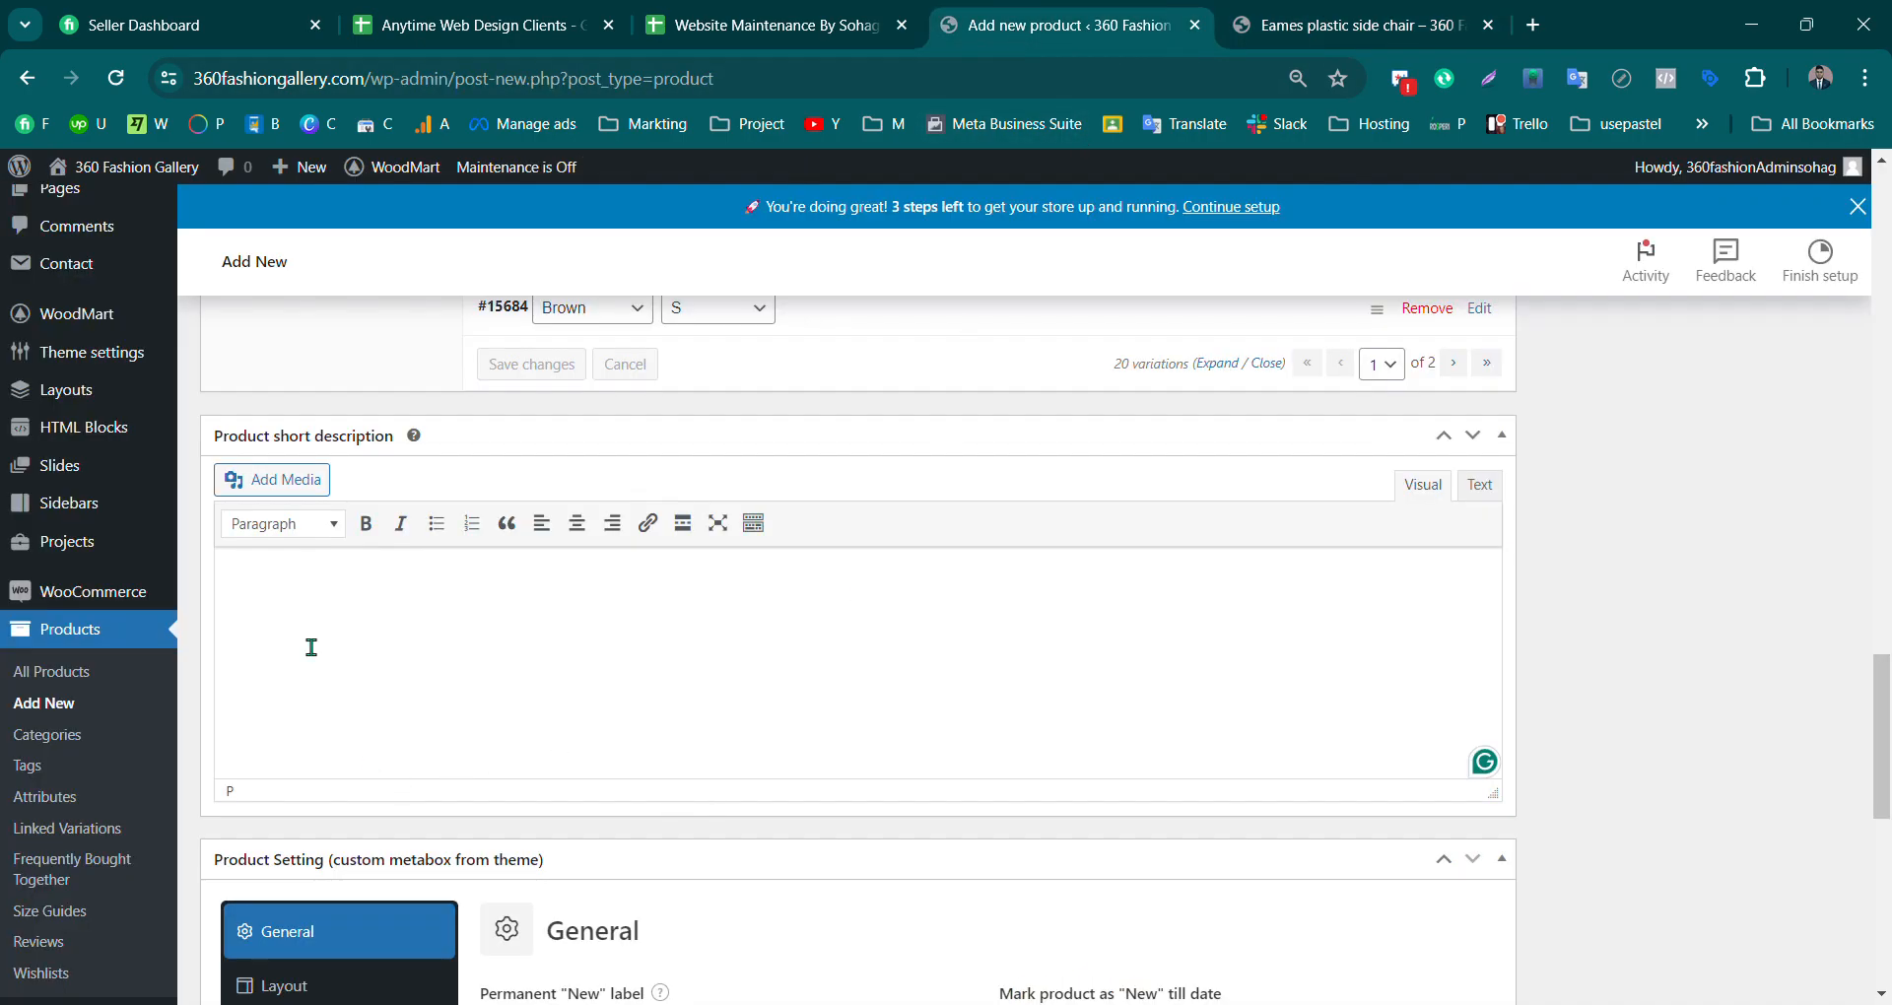
{"action": "key", "text": "ctrl+v"}
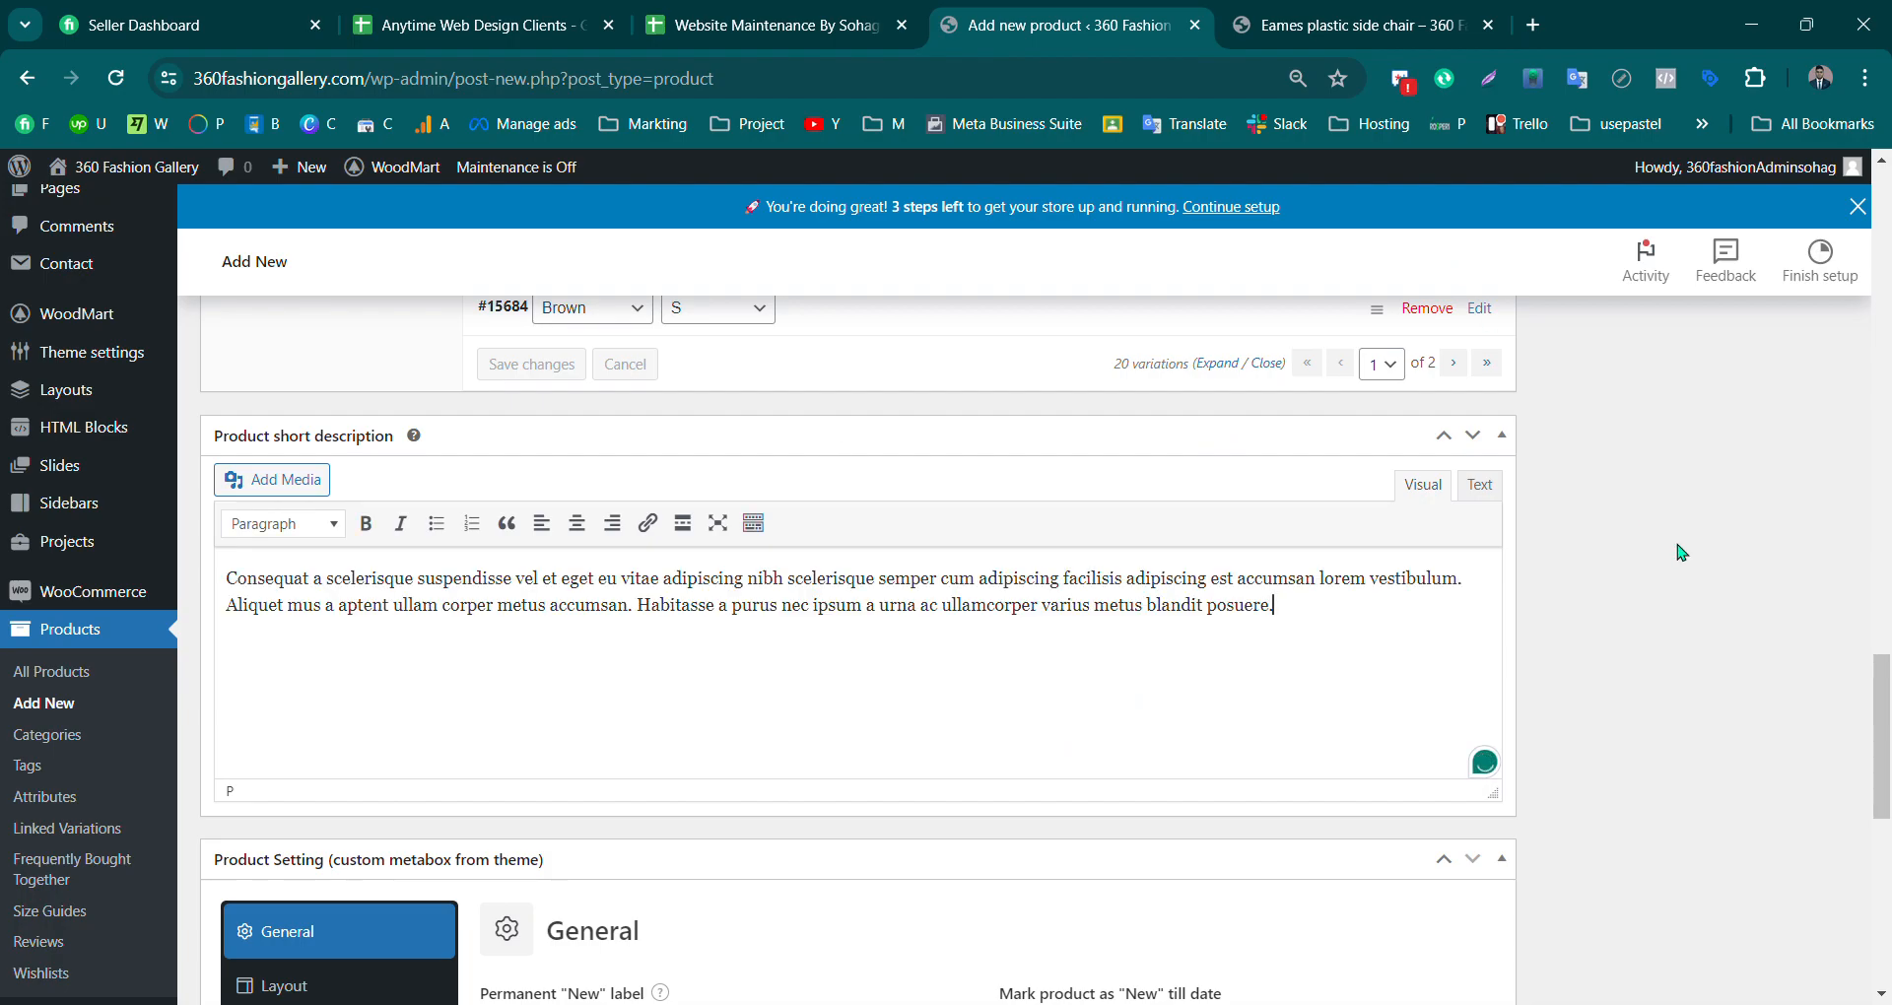
Step: Review the new product's description, variations and short description, and compare them with the existing product's page
{"action": "left_click_drag", "start_coordinate": [1882, 719], "coordinate": [1888, 332]}
{"action": "scroll", "coordinate": [767, 551], "scroll_direction": "up", "scroll_amount": 5}
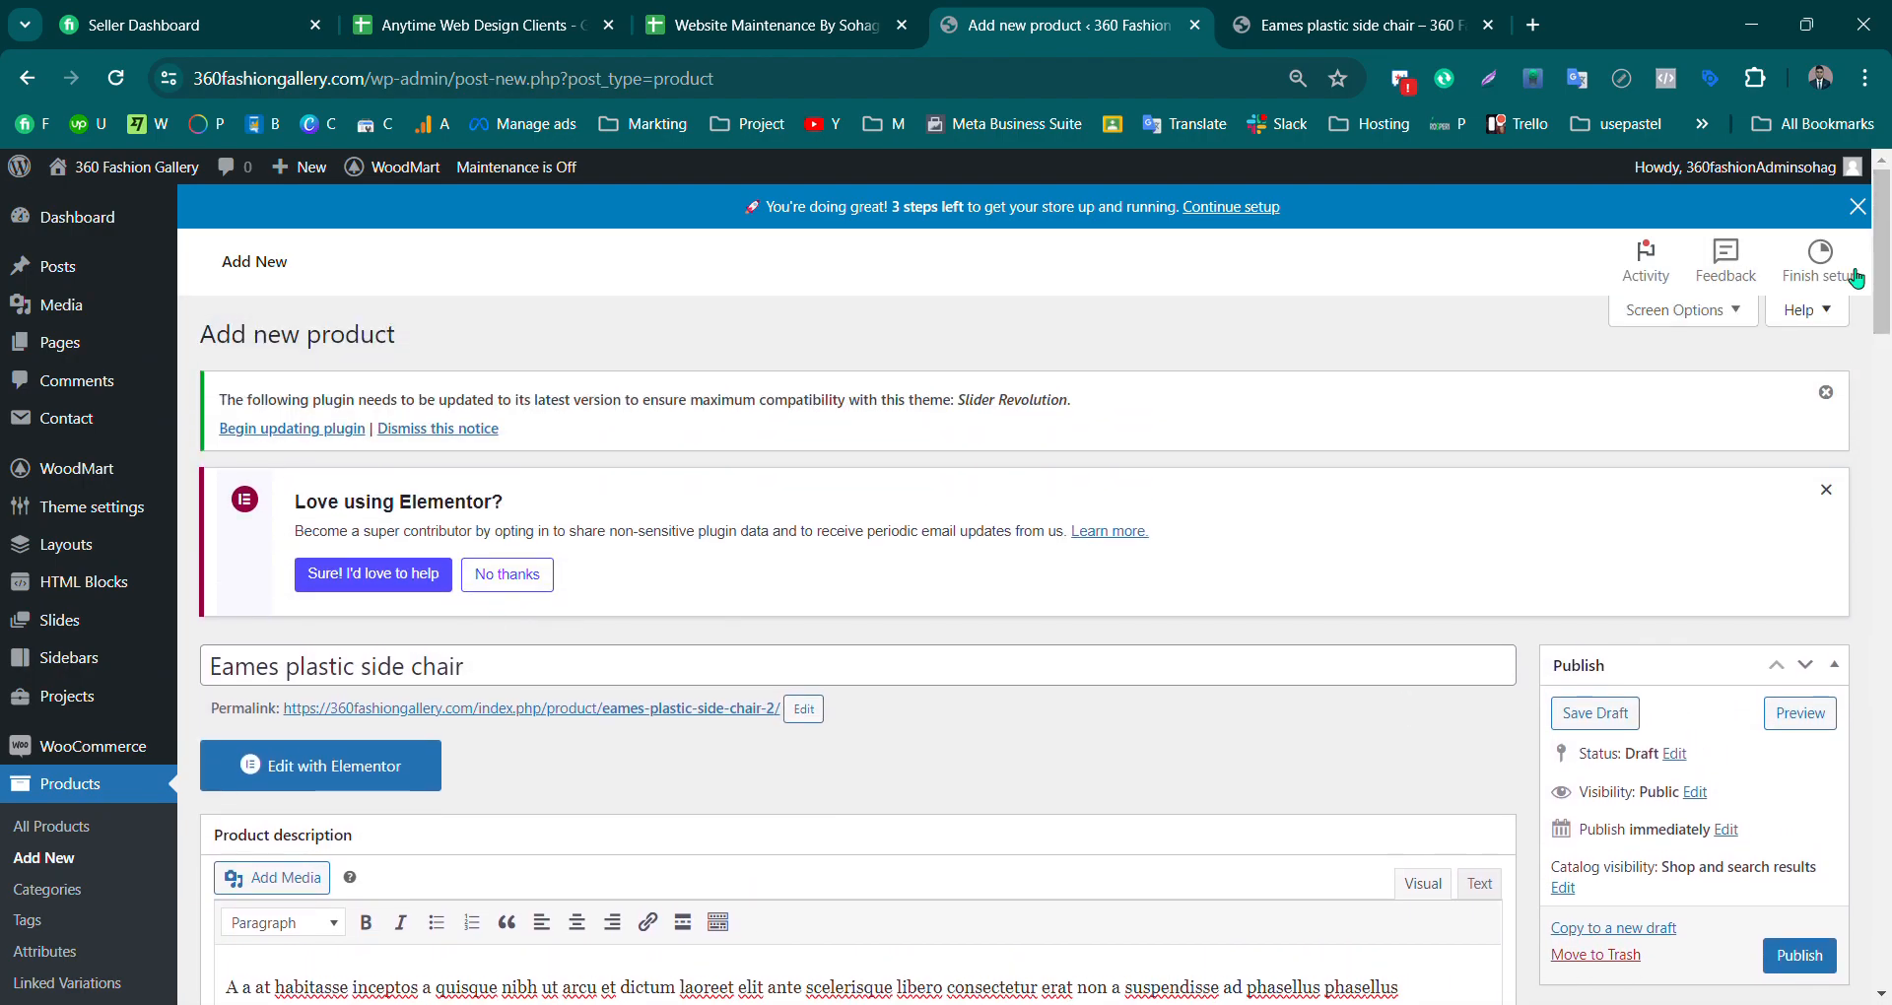
{"action": "left_click_drag", "start_coordinate": [1882, 246], "coordinate": [1882, 519]}
{"action": "left_click", "coordinate": [369, 422]}
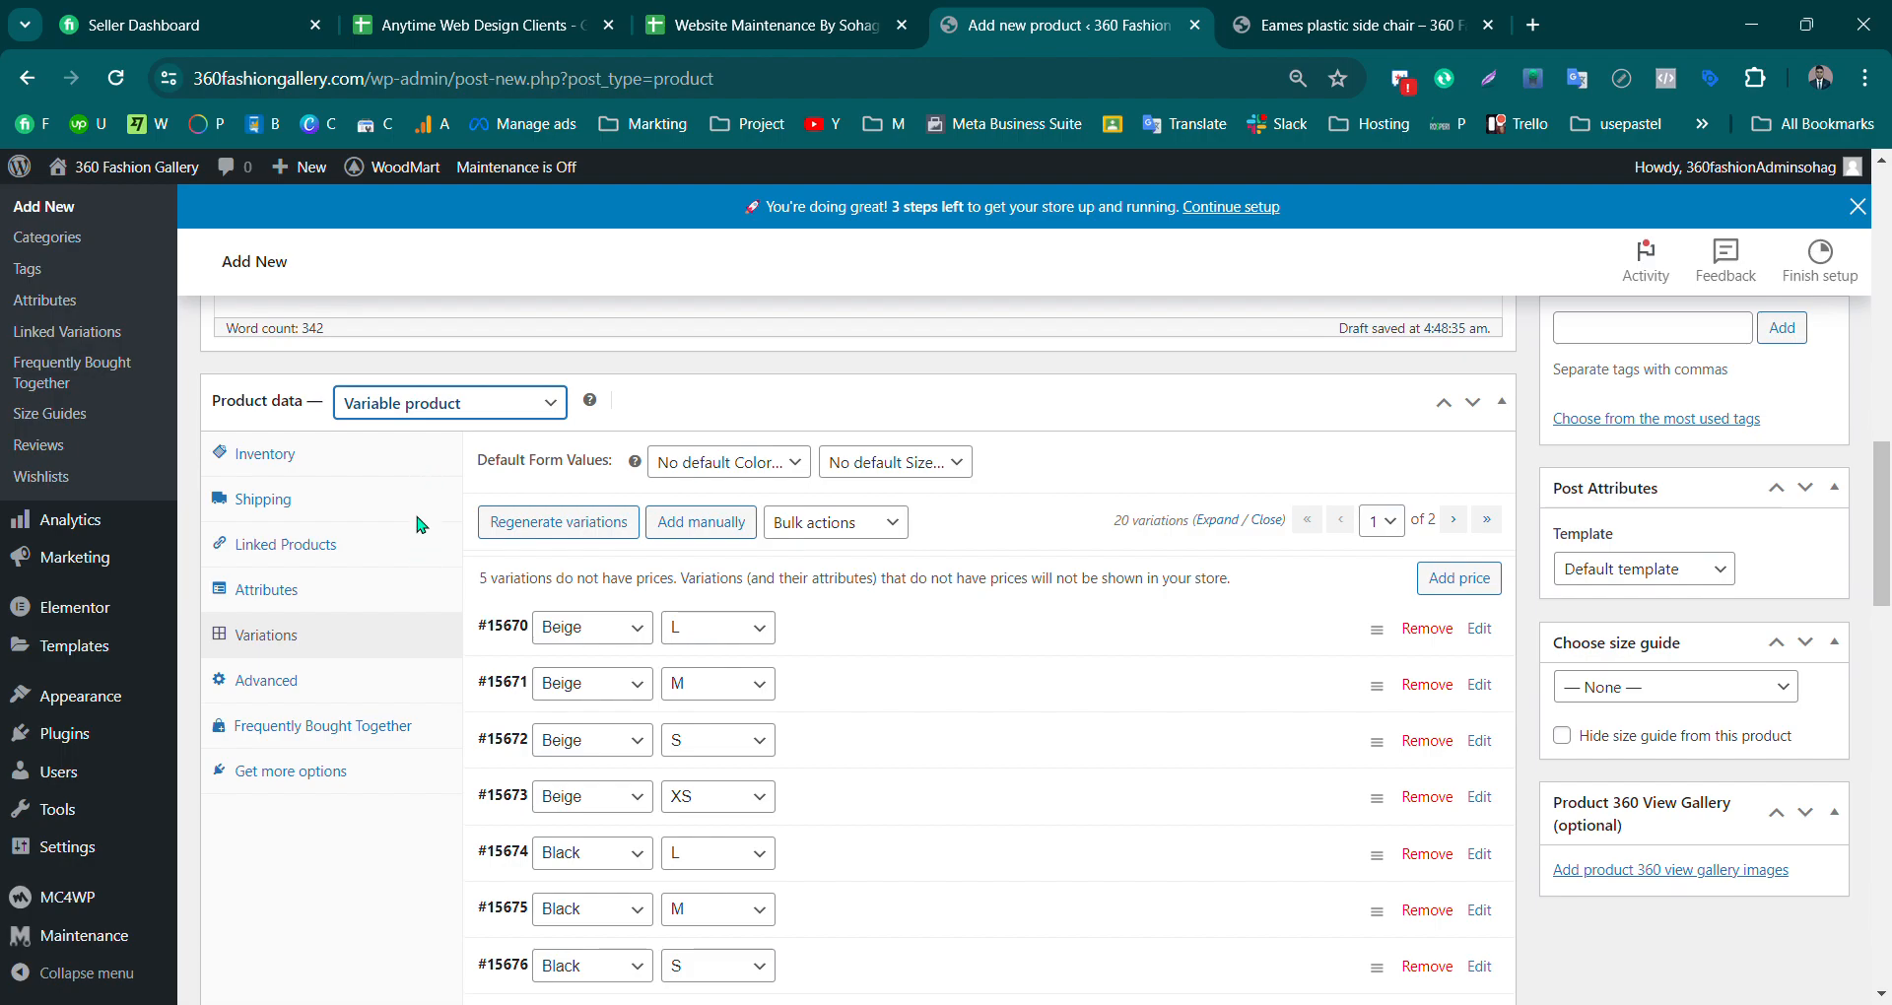
{"action": "left_click_drag", "start_coordinate": [1875, 537], "coordinate": [1884, 788]}
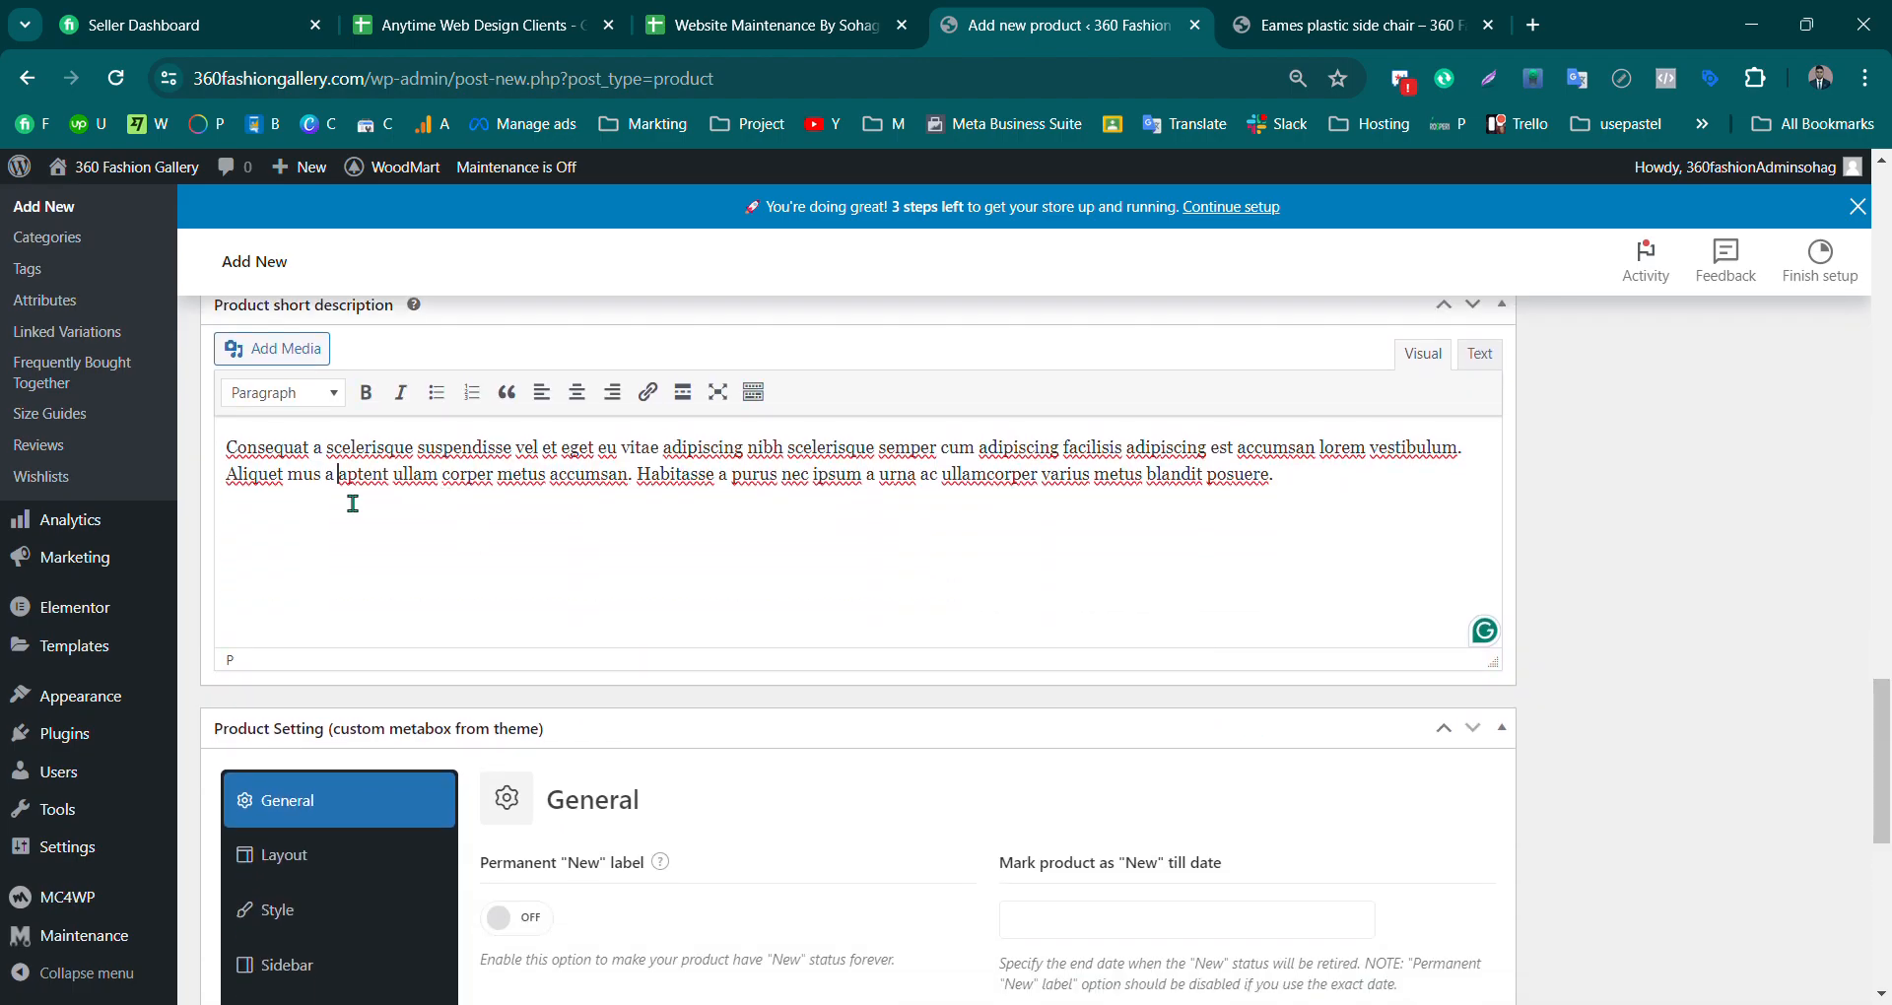
{"action": "left_click_drag", "start_coordinate": [1882, 809], "coordinate": [1887, 378]}
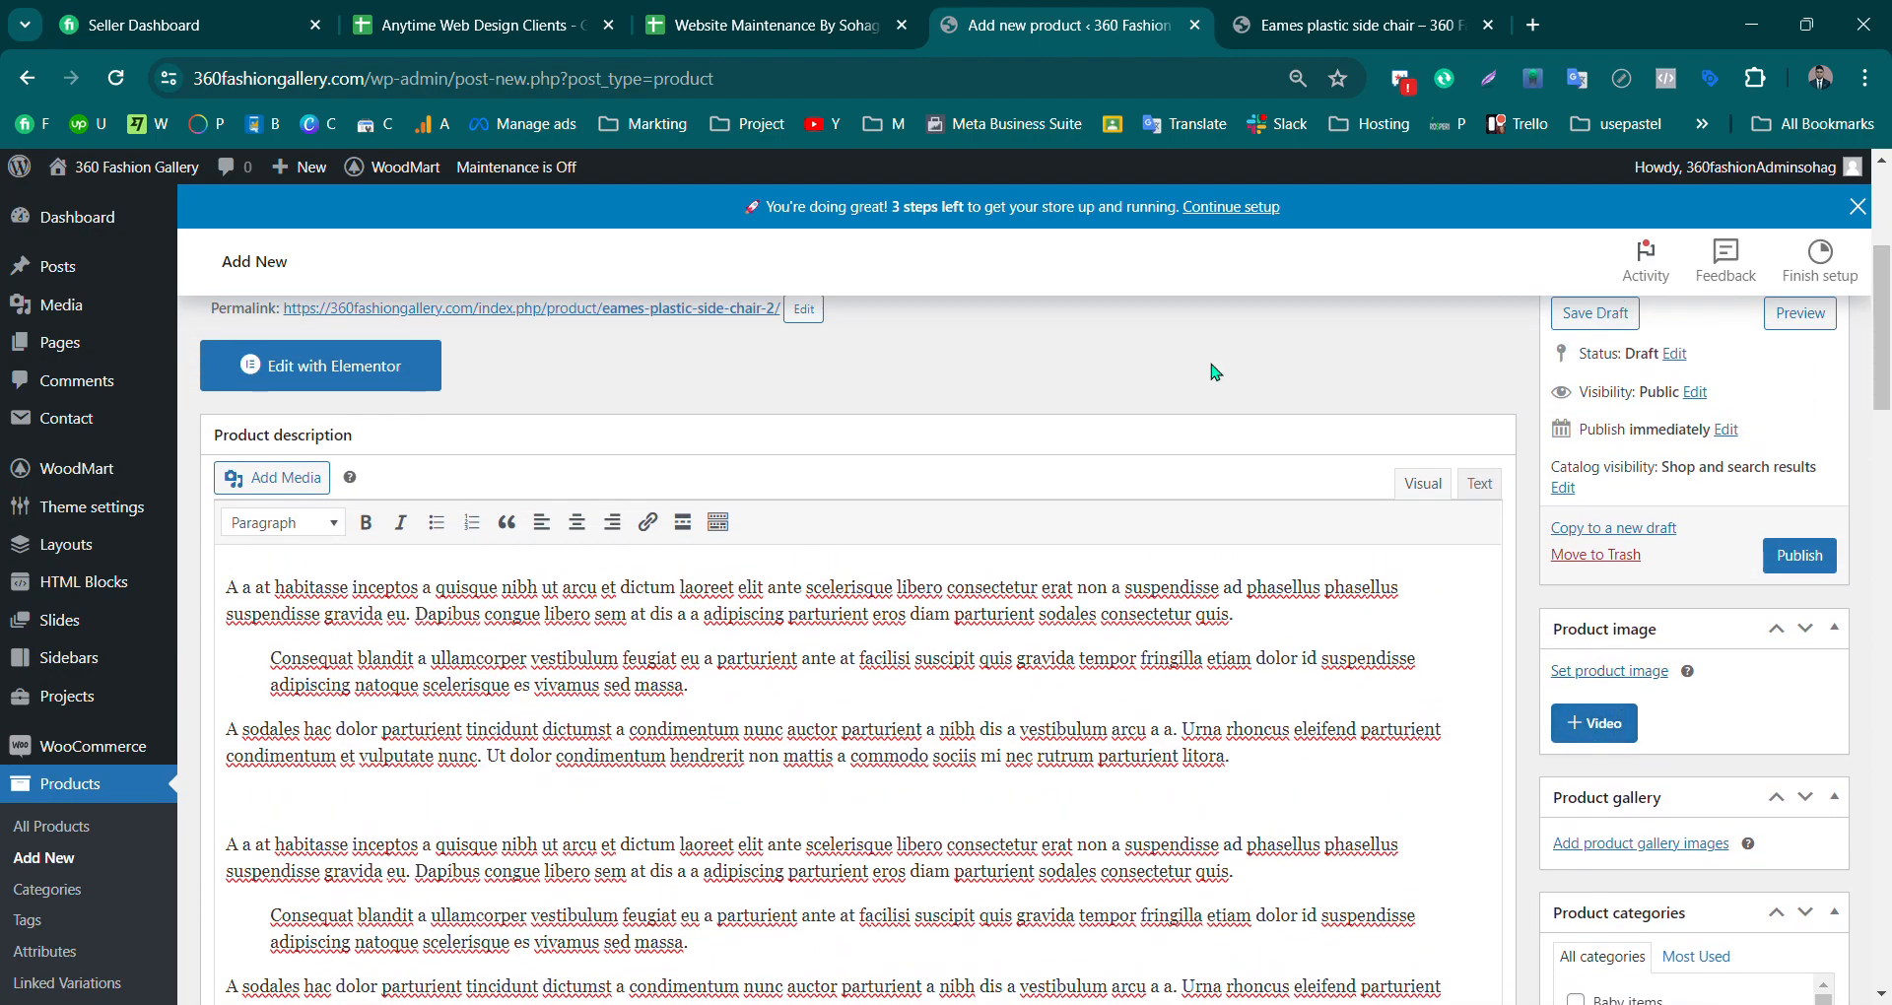
{"action": "left_click", "coordinate": [1350, 25]}
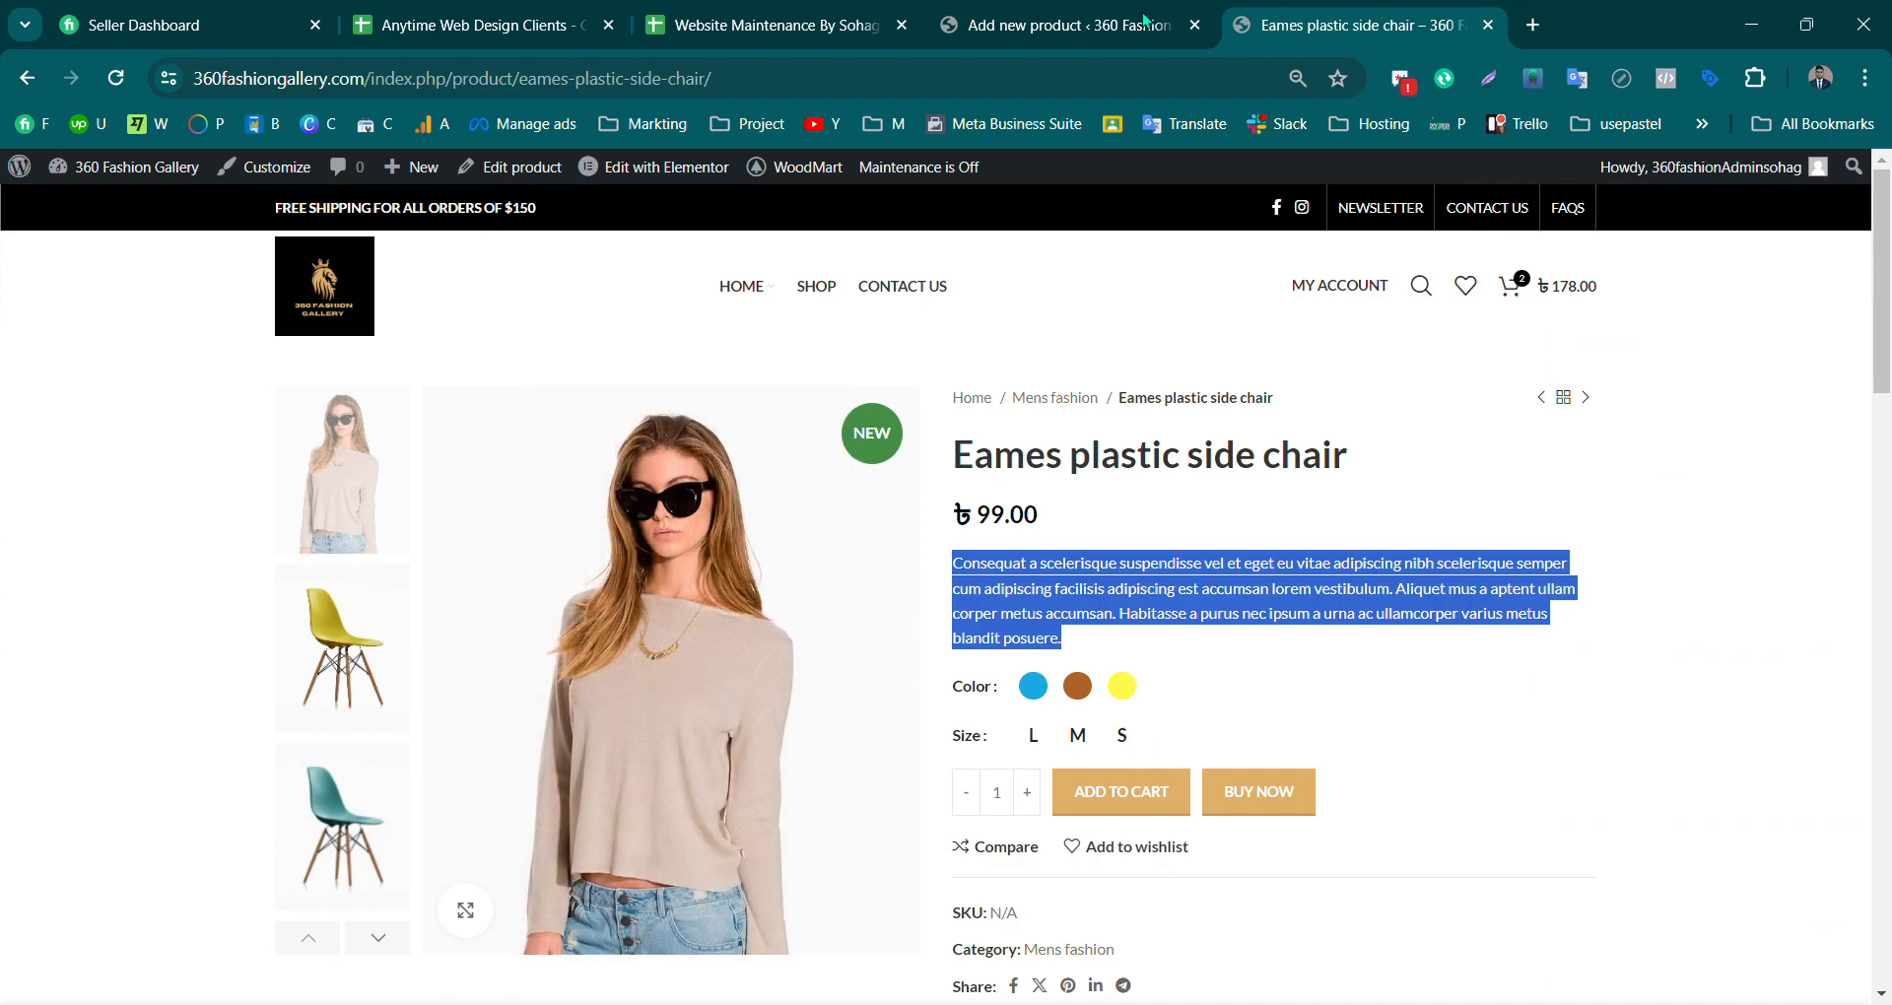
{"action": "left_click", "coordinate": [1054, 25]}
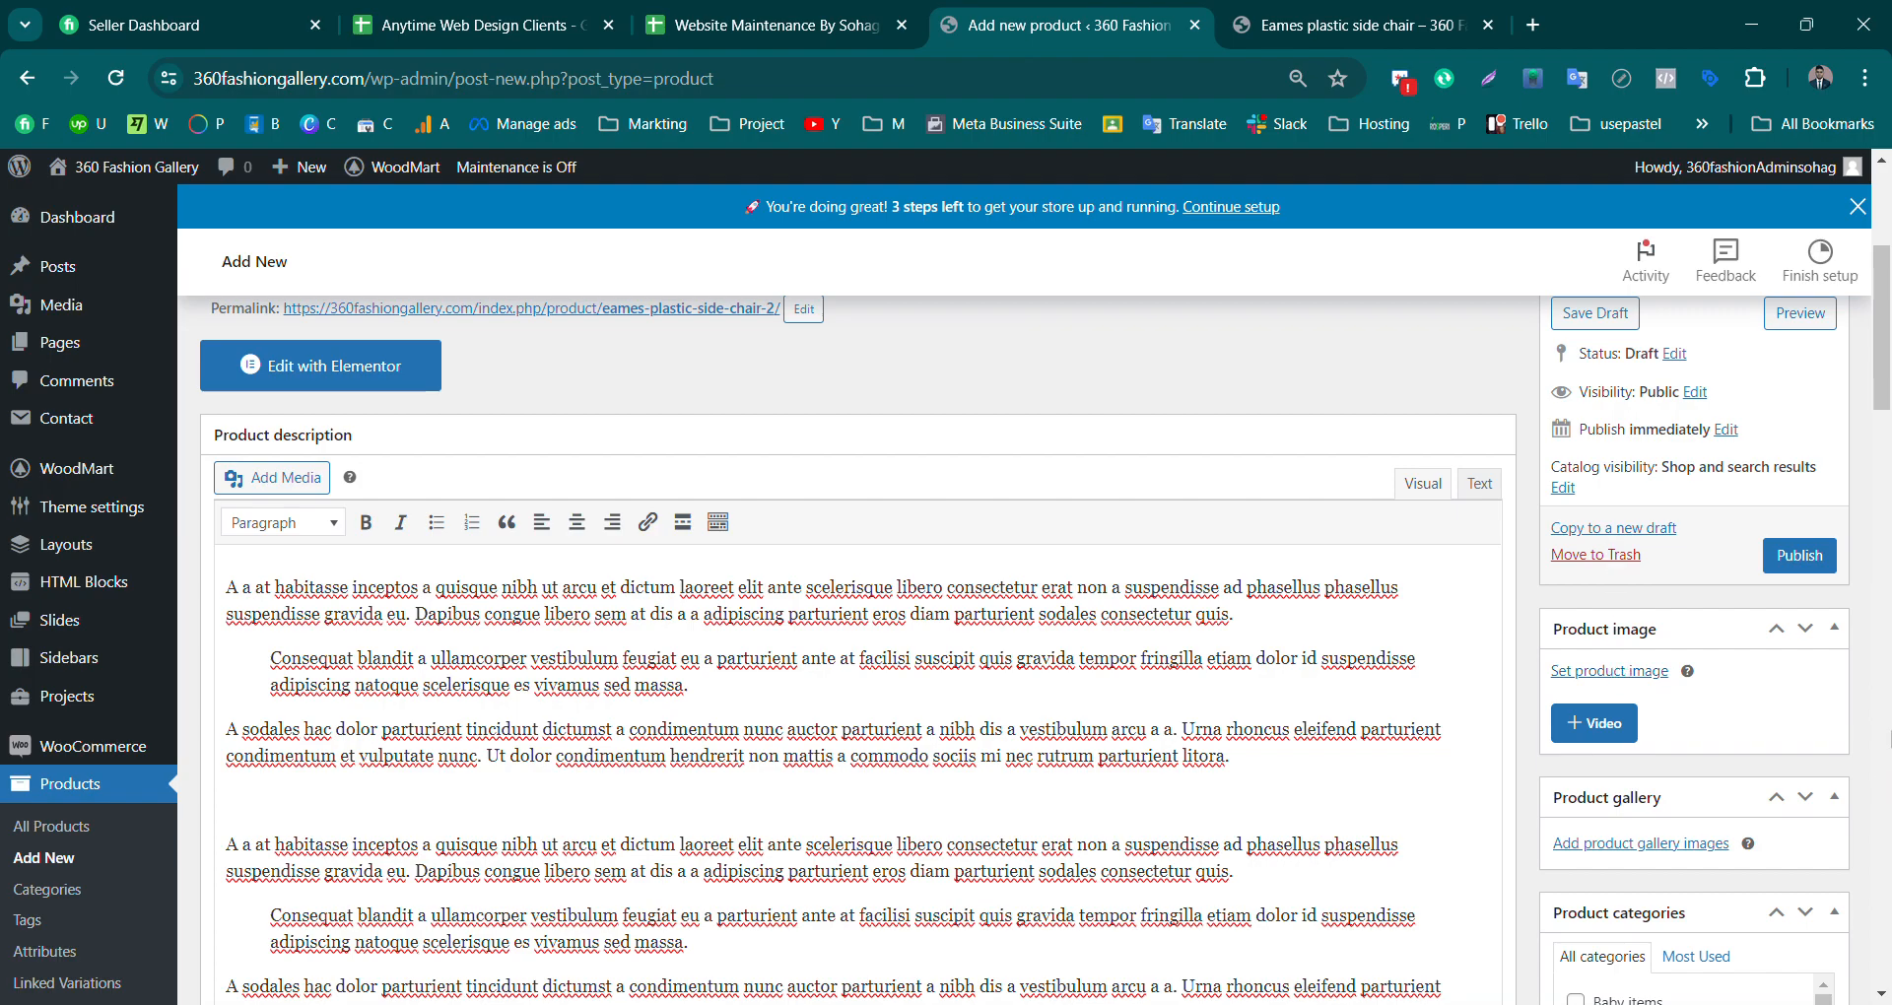
Step: Set the product image to the media library photo of the person in a dark suit on an orange bench
{"action": "left_click", "coordinate": [1608, 671]}
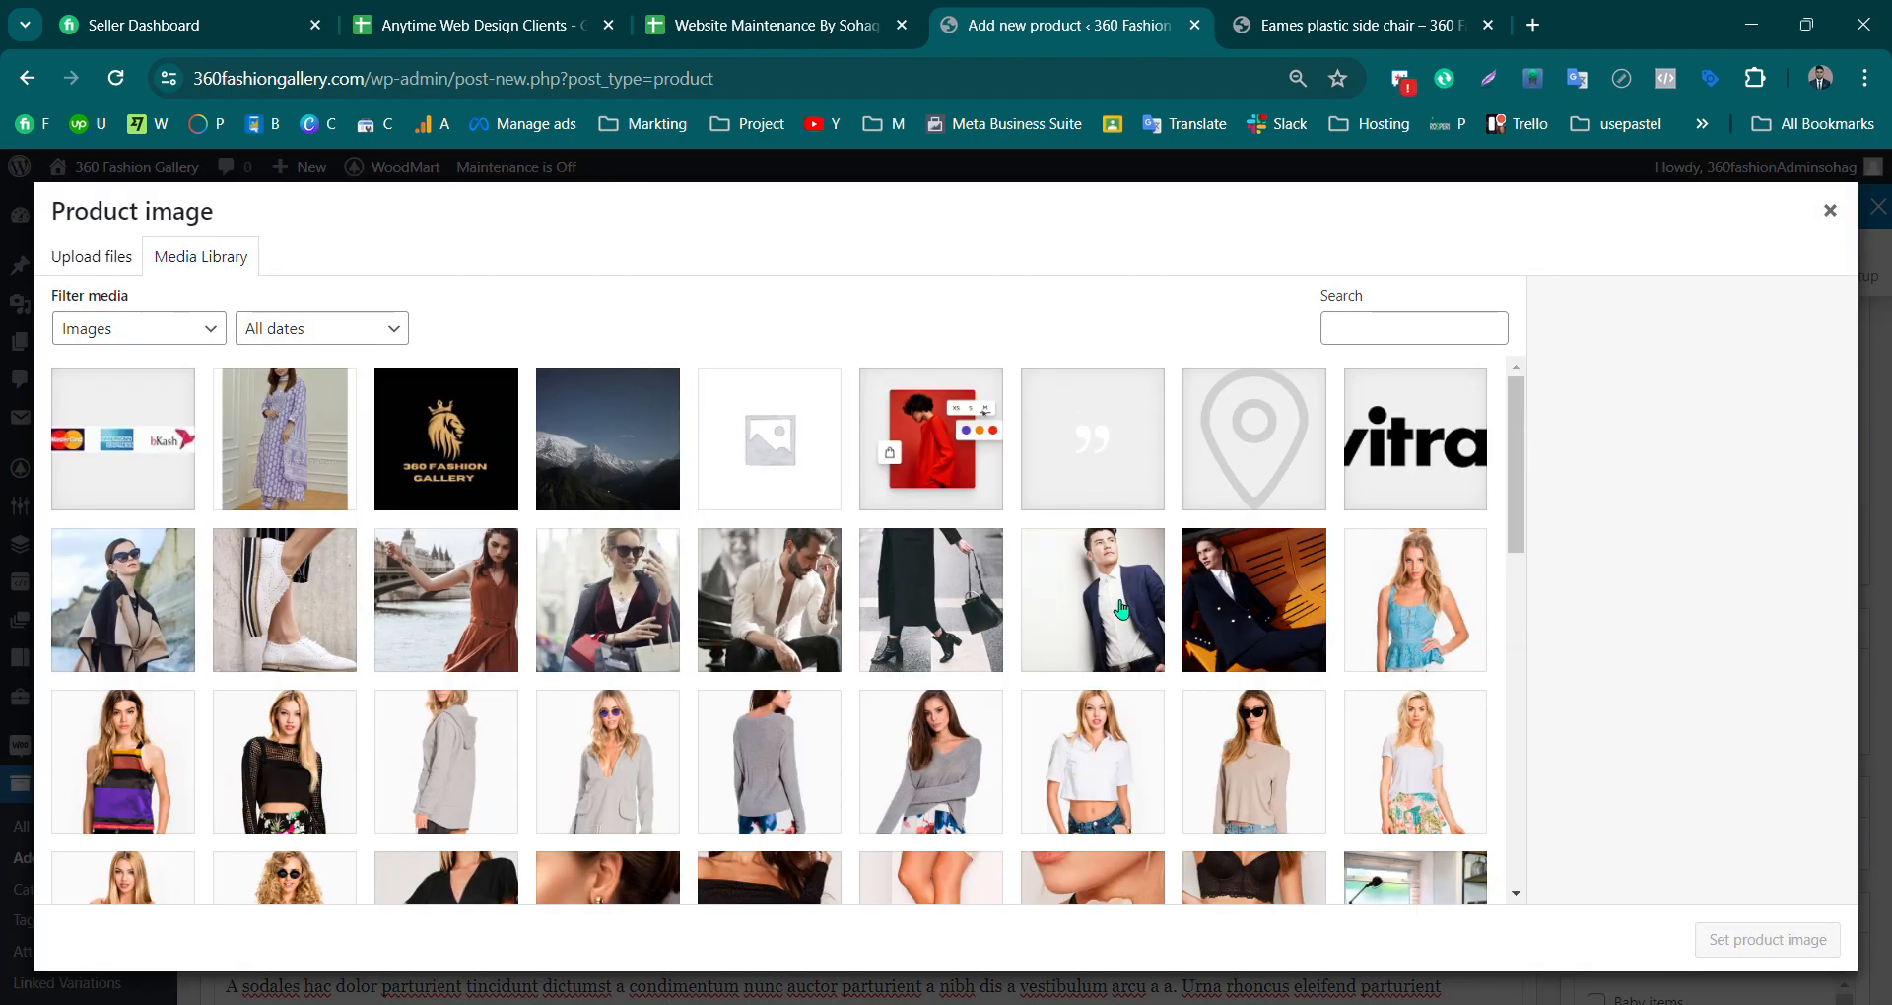
{"action": "left_click", "coordinate": [1242, 636]}
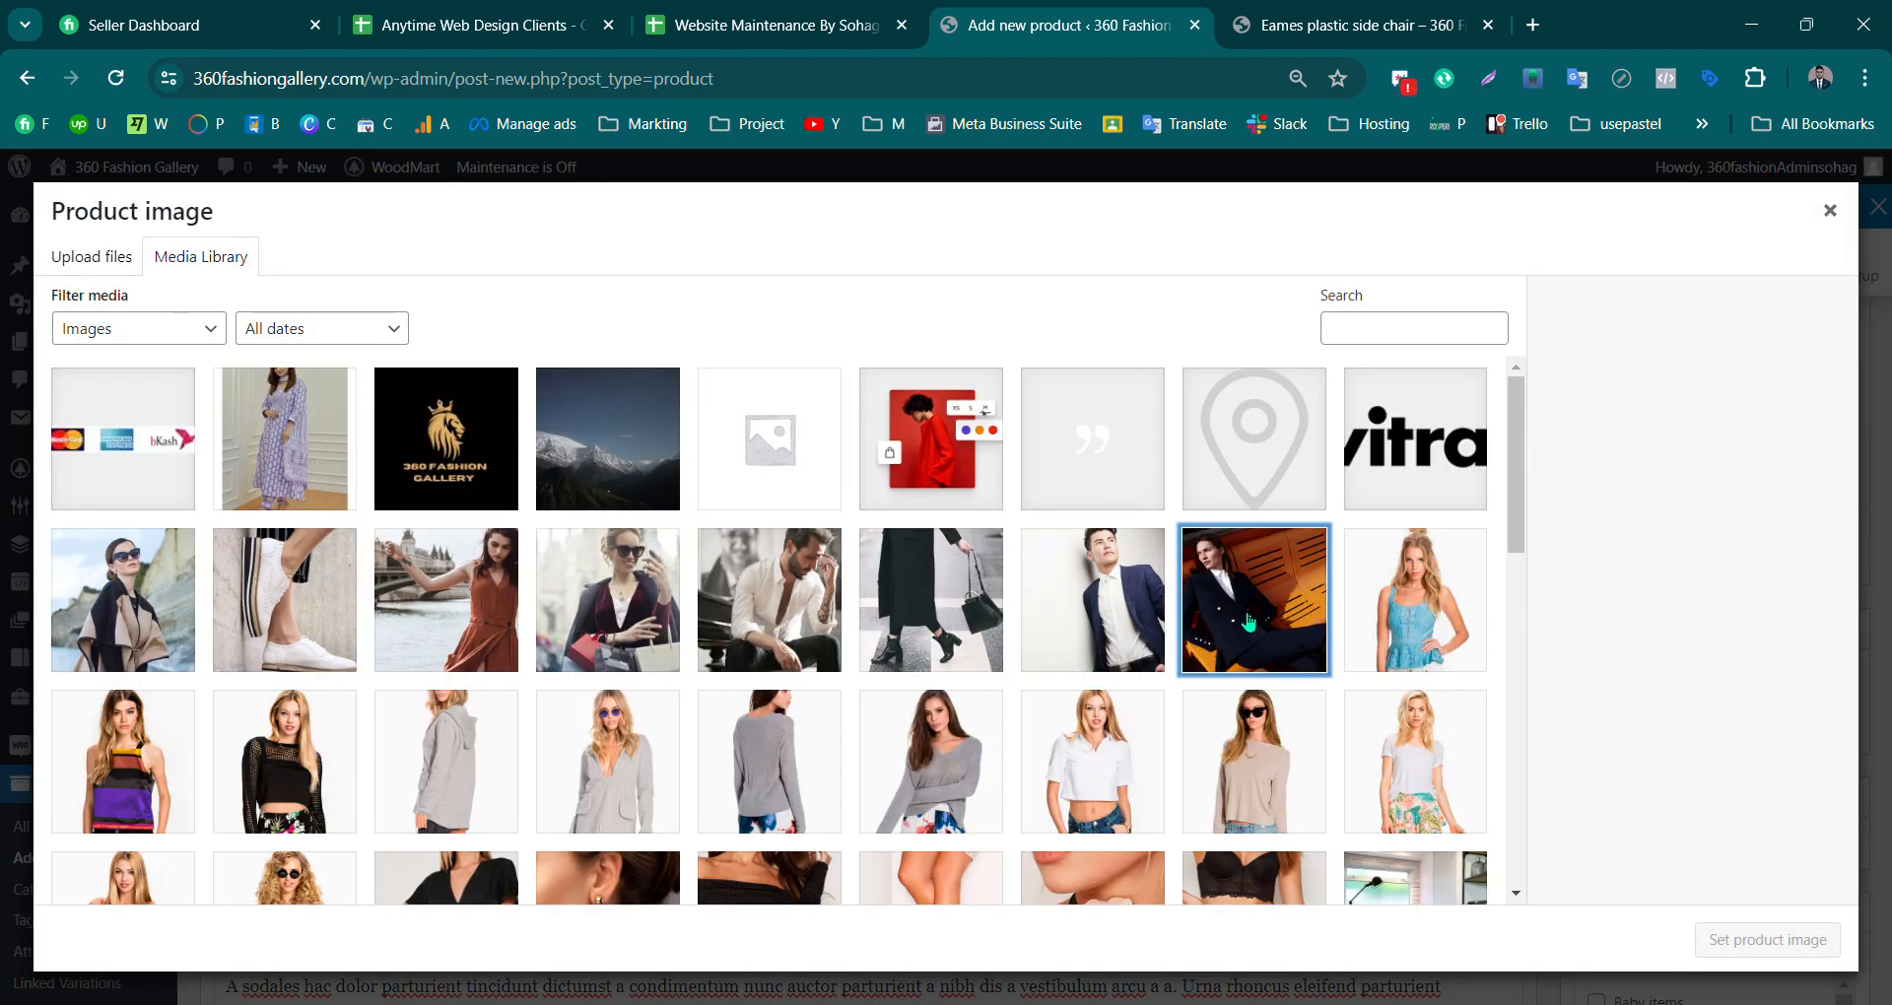
{"action": "left_click", "coordinate": [1767, 939]}
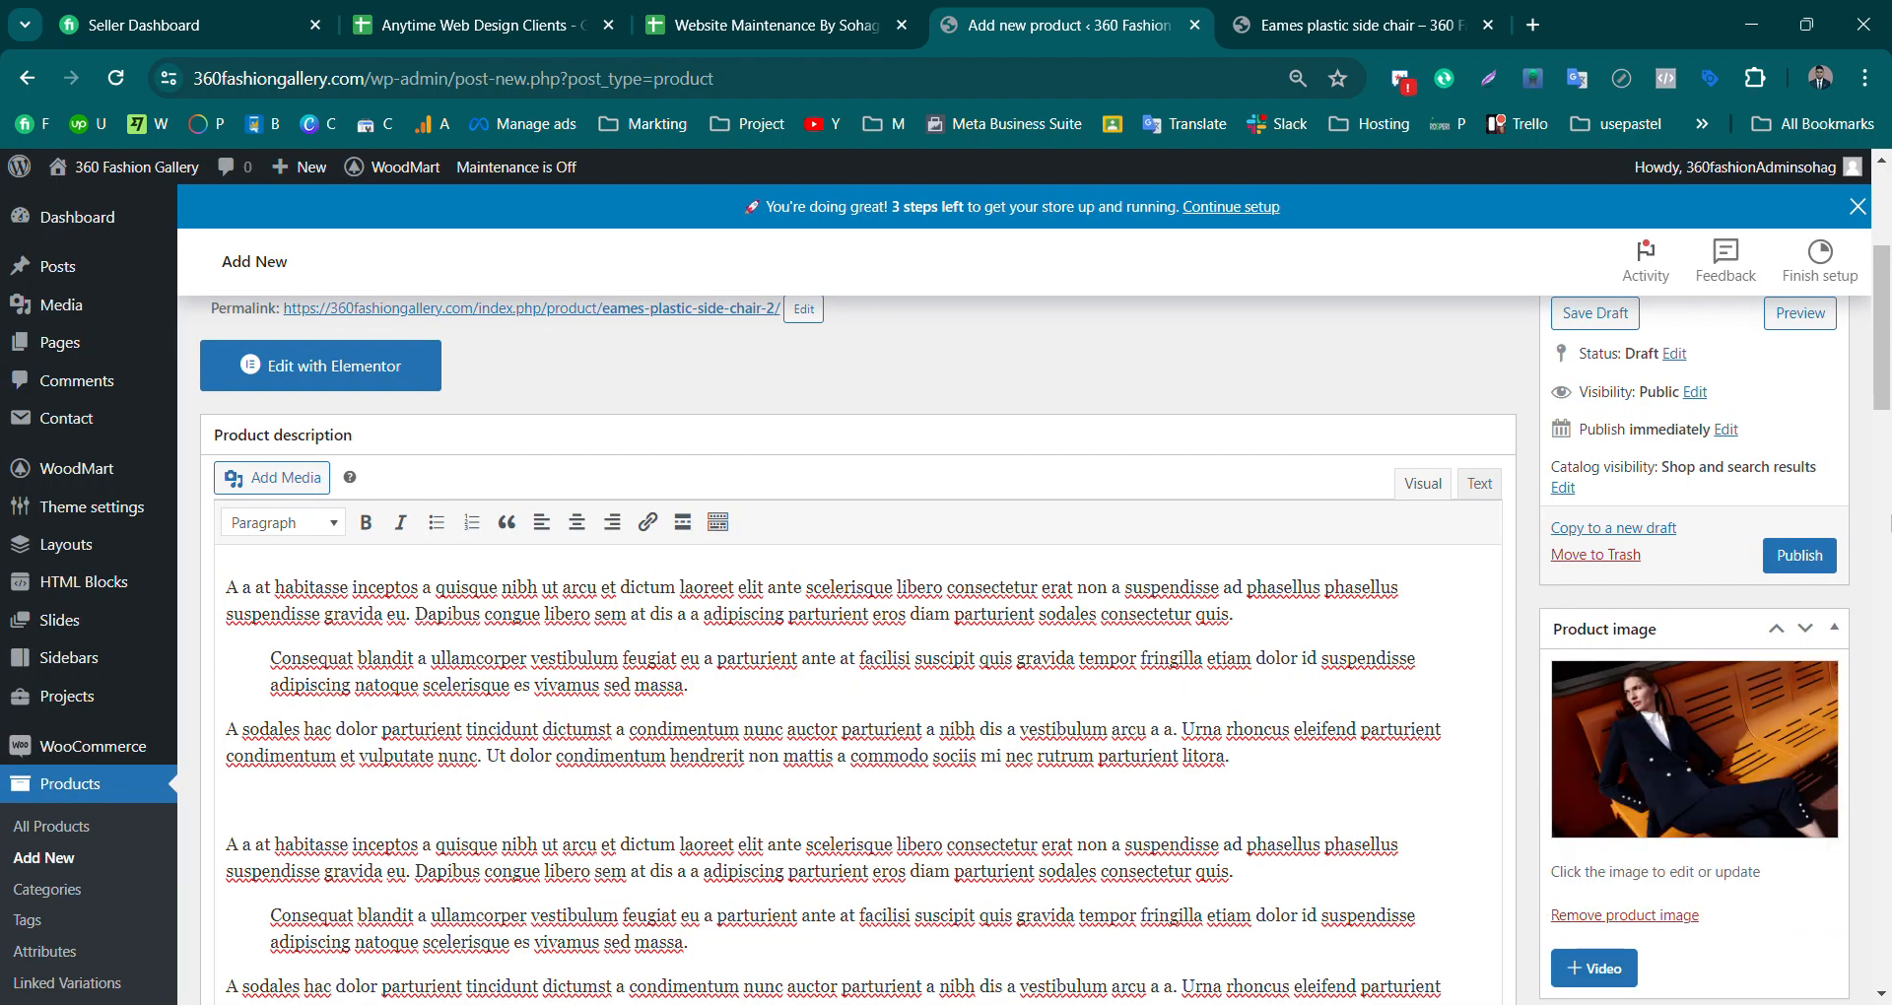
Step: Add the handbag street photo (fashion-blog-img-3) and the photo of the man in a white shirt to the product gallery
{"action": "scroll", "coordinate": [848, 591], "scroll_direction": "down", "scroll_amount": 5}
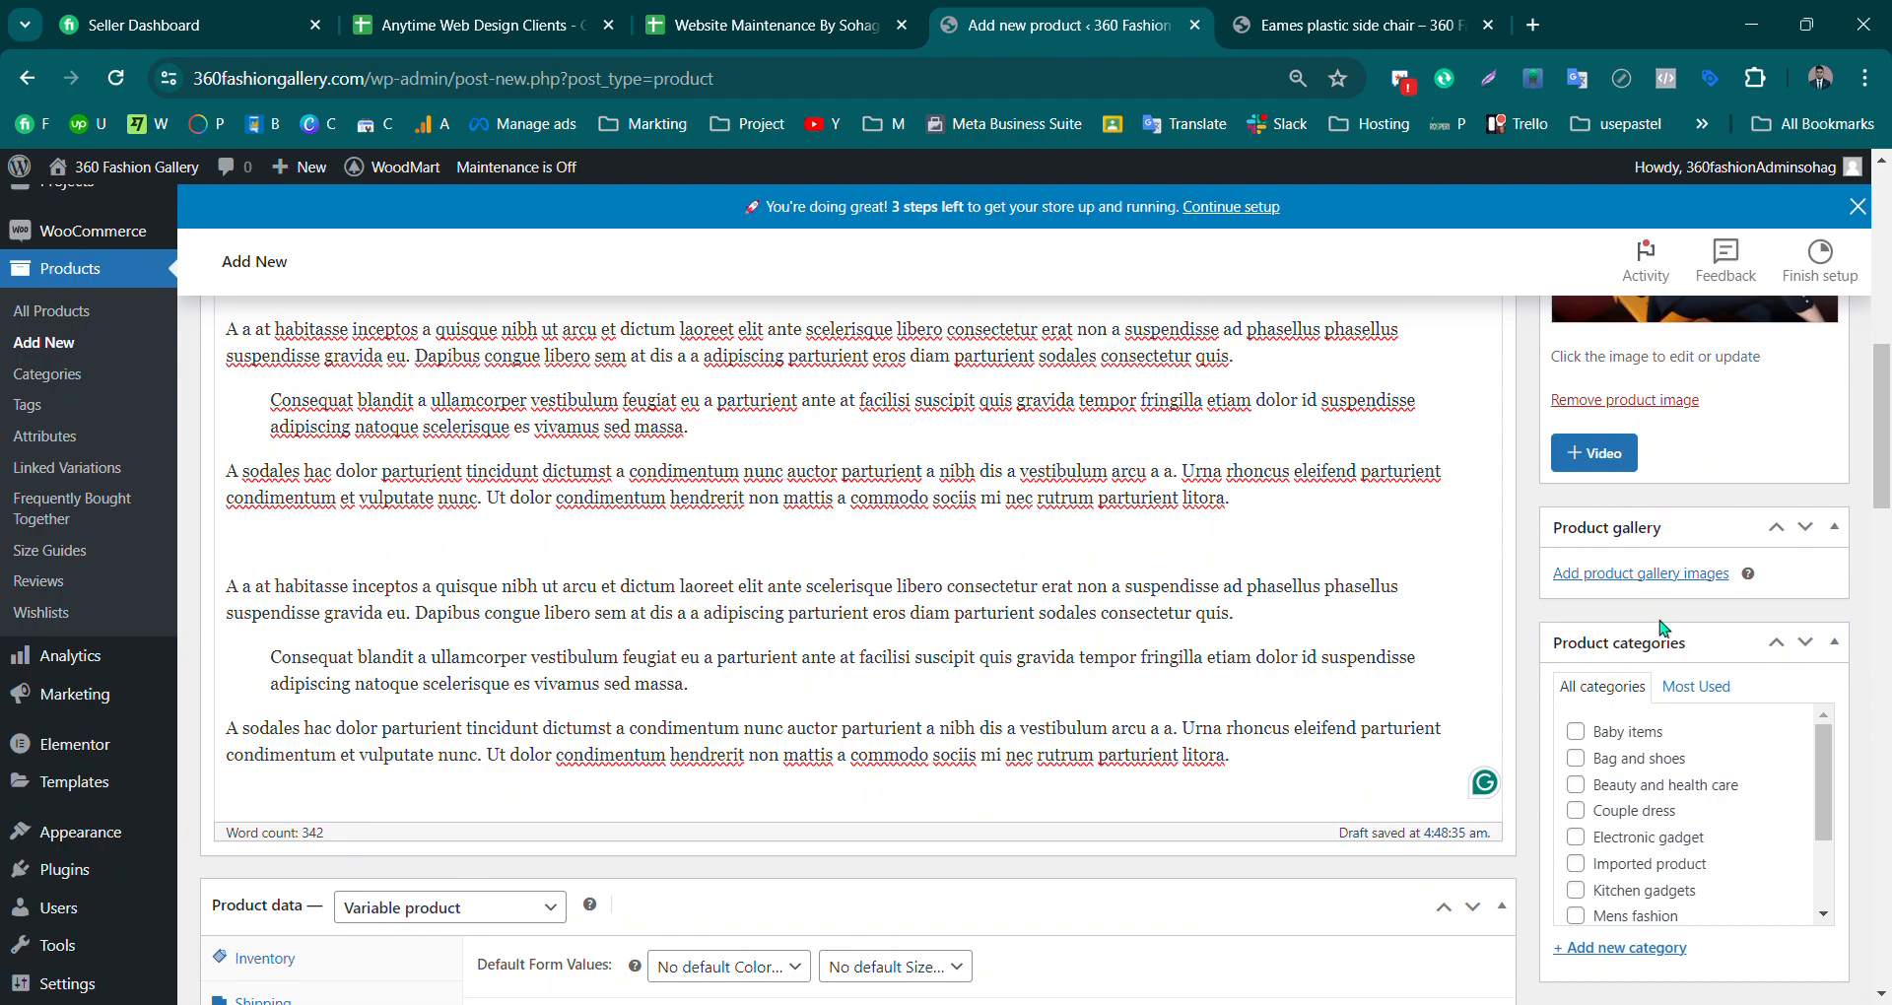
{"action": "left_click", "coordinate": [1629, 575]}
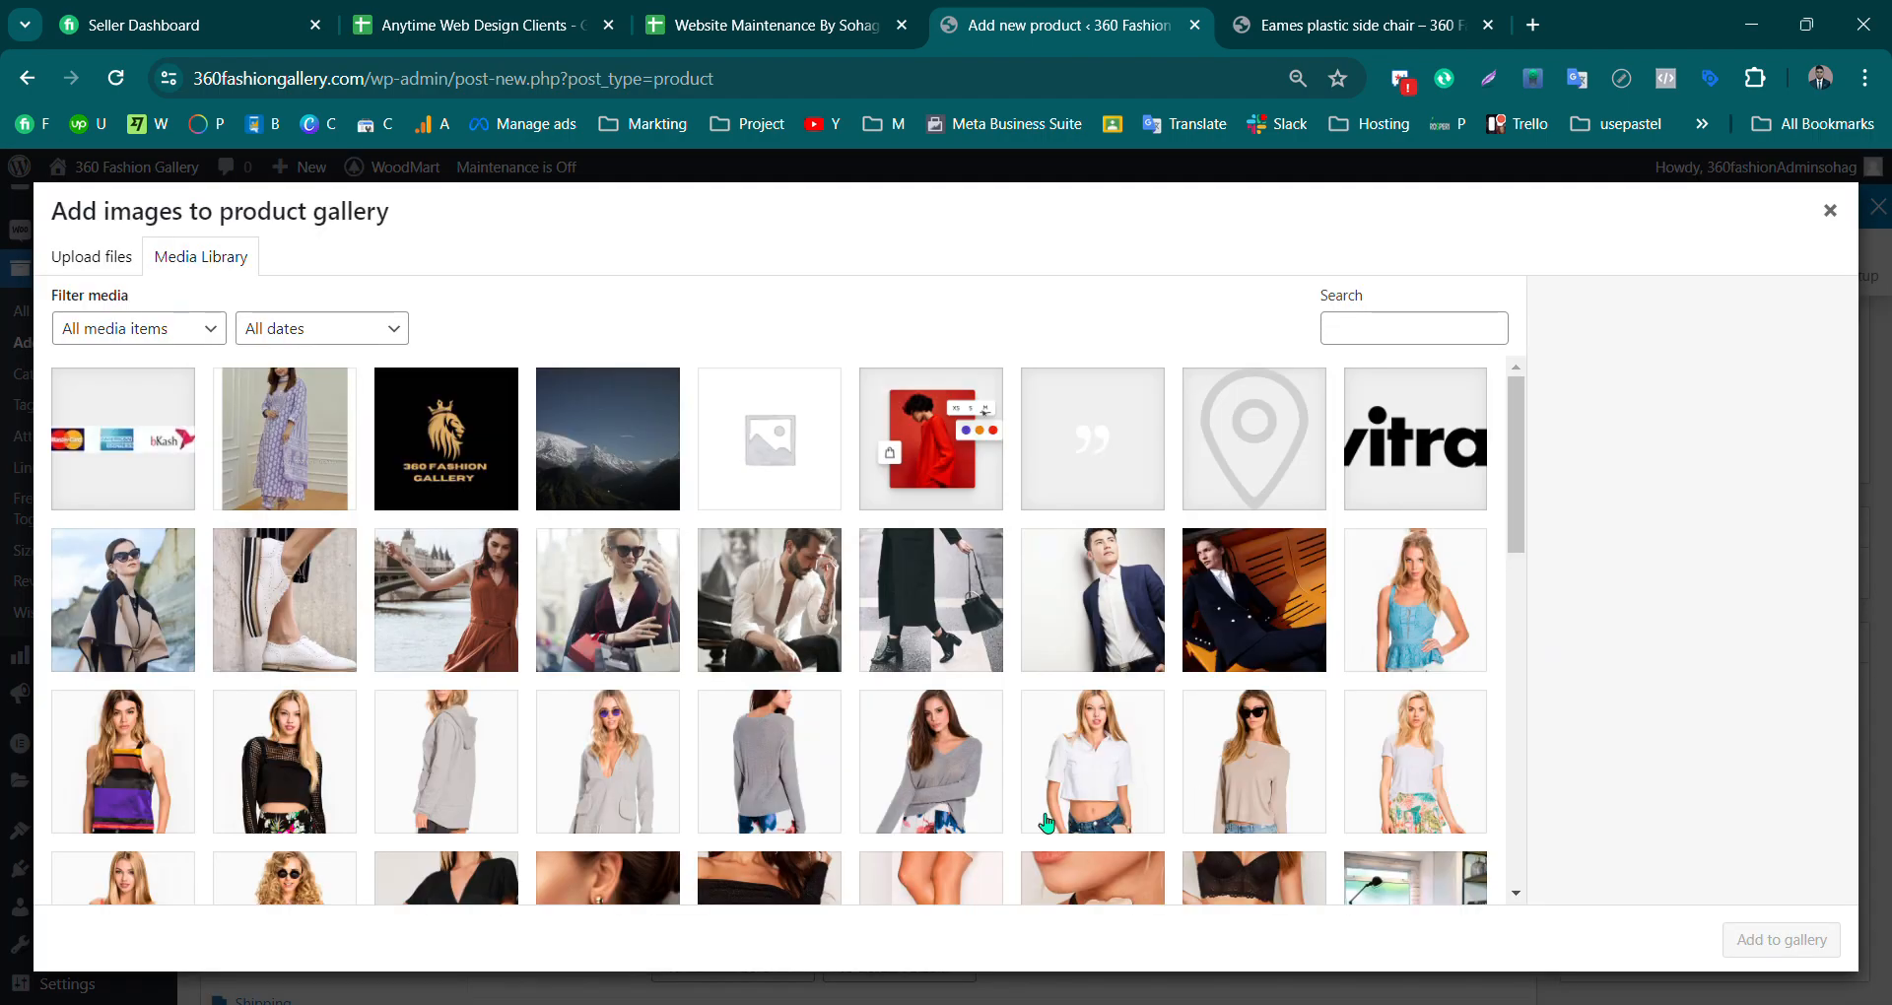
{"action": "left_click", "coordinate": [611, 631]}
{"action": "left_click", "coordinate": [779, 631]}
{"action": "left_click", "coordinate": [936, 626]}
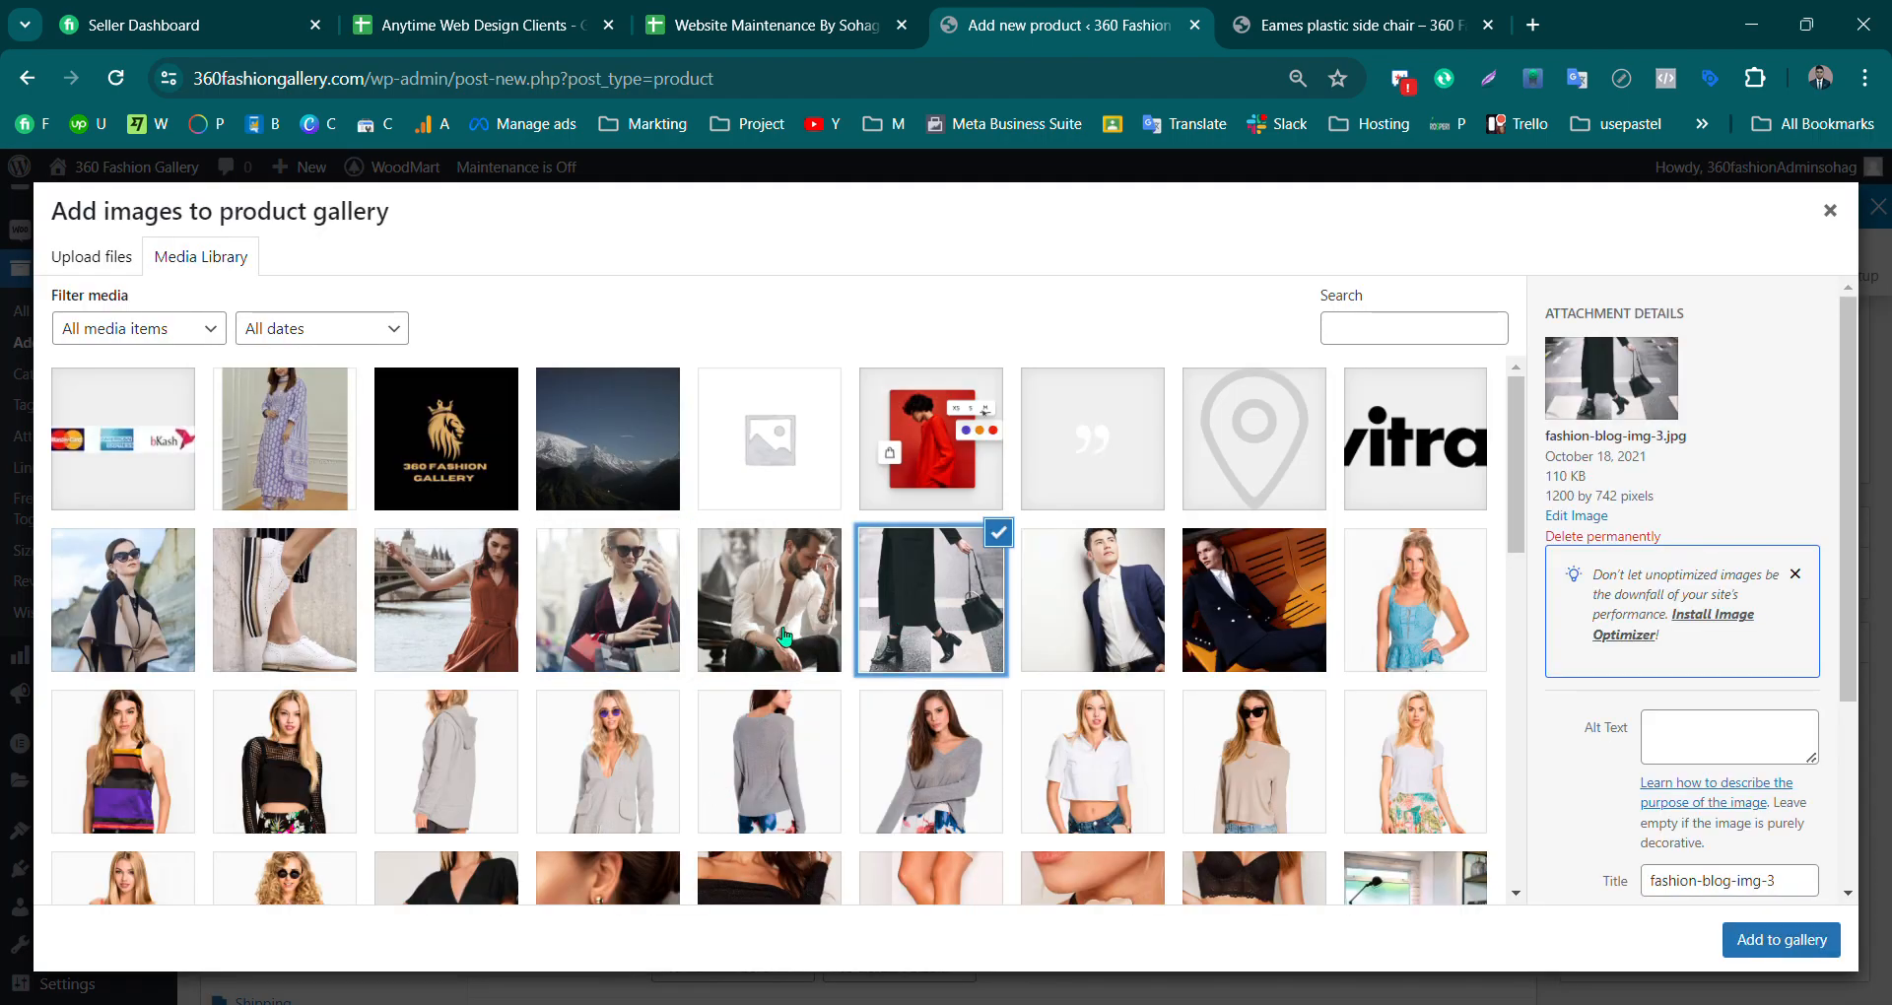
{"action": "left_click", "coordinate": [863, 631]}
{"action": "left_click", "coordinate": [863, 630]}
{"action": "left_click", "coordinate": [771, 641]}
{"action": "left_click", "coordinate": [1784, 954]}
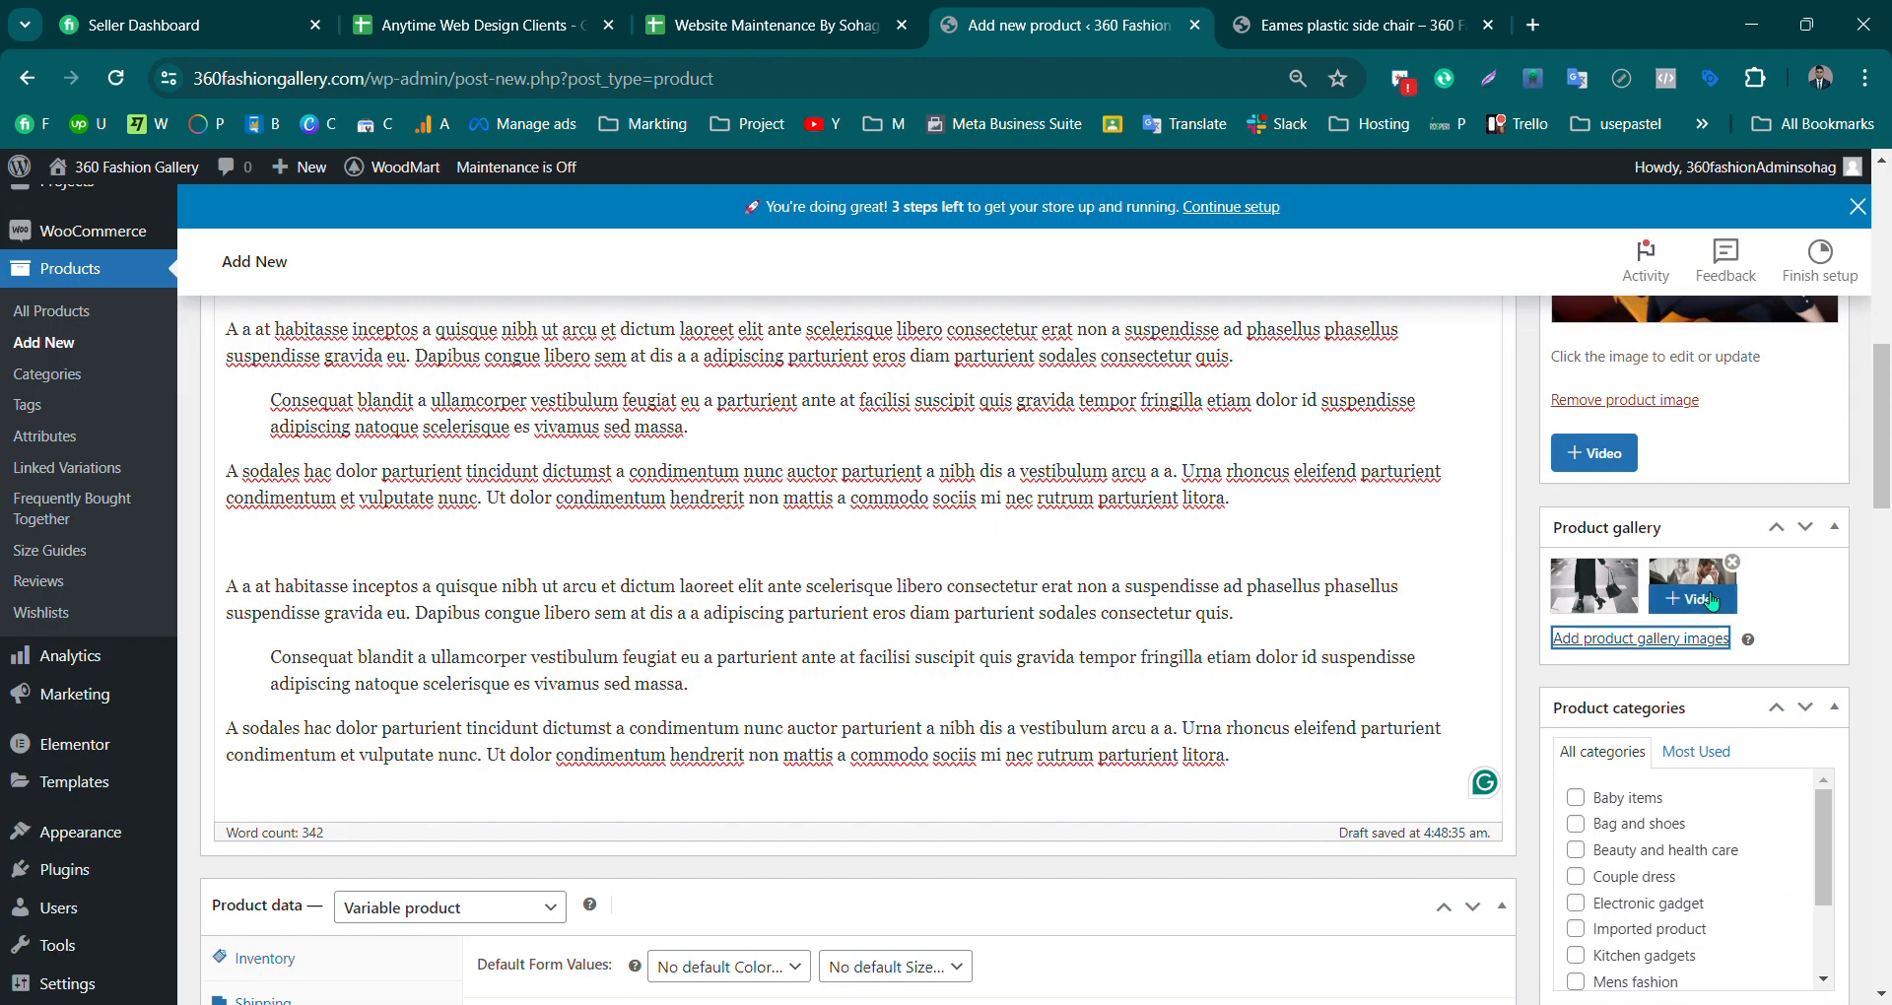
Step: Add four images together to the product gallery: the man in a white shirt, the handbag street photo, fashion-blog-img-2 and fashion-blog-img-1
{"action": "left_click", "coordinate": [1689, 647]}
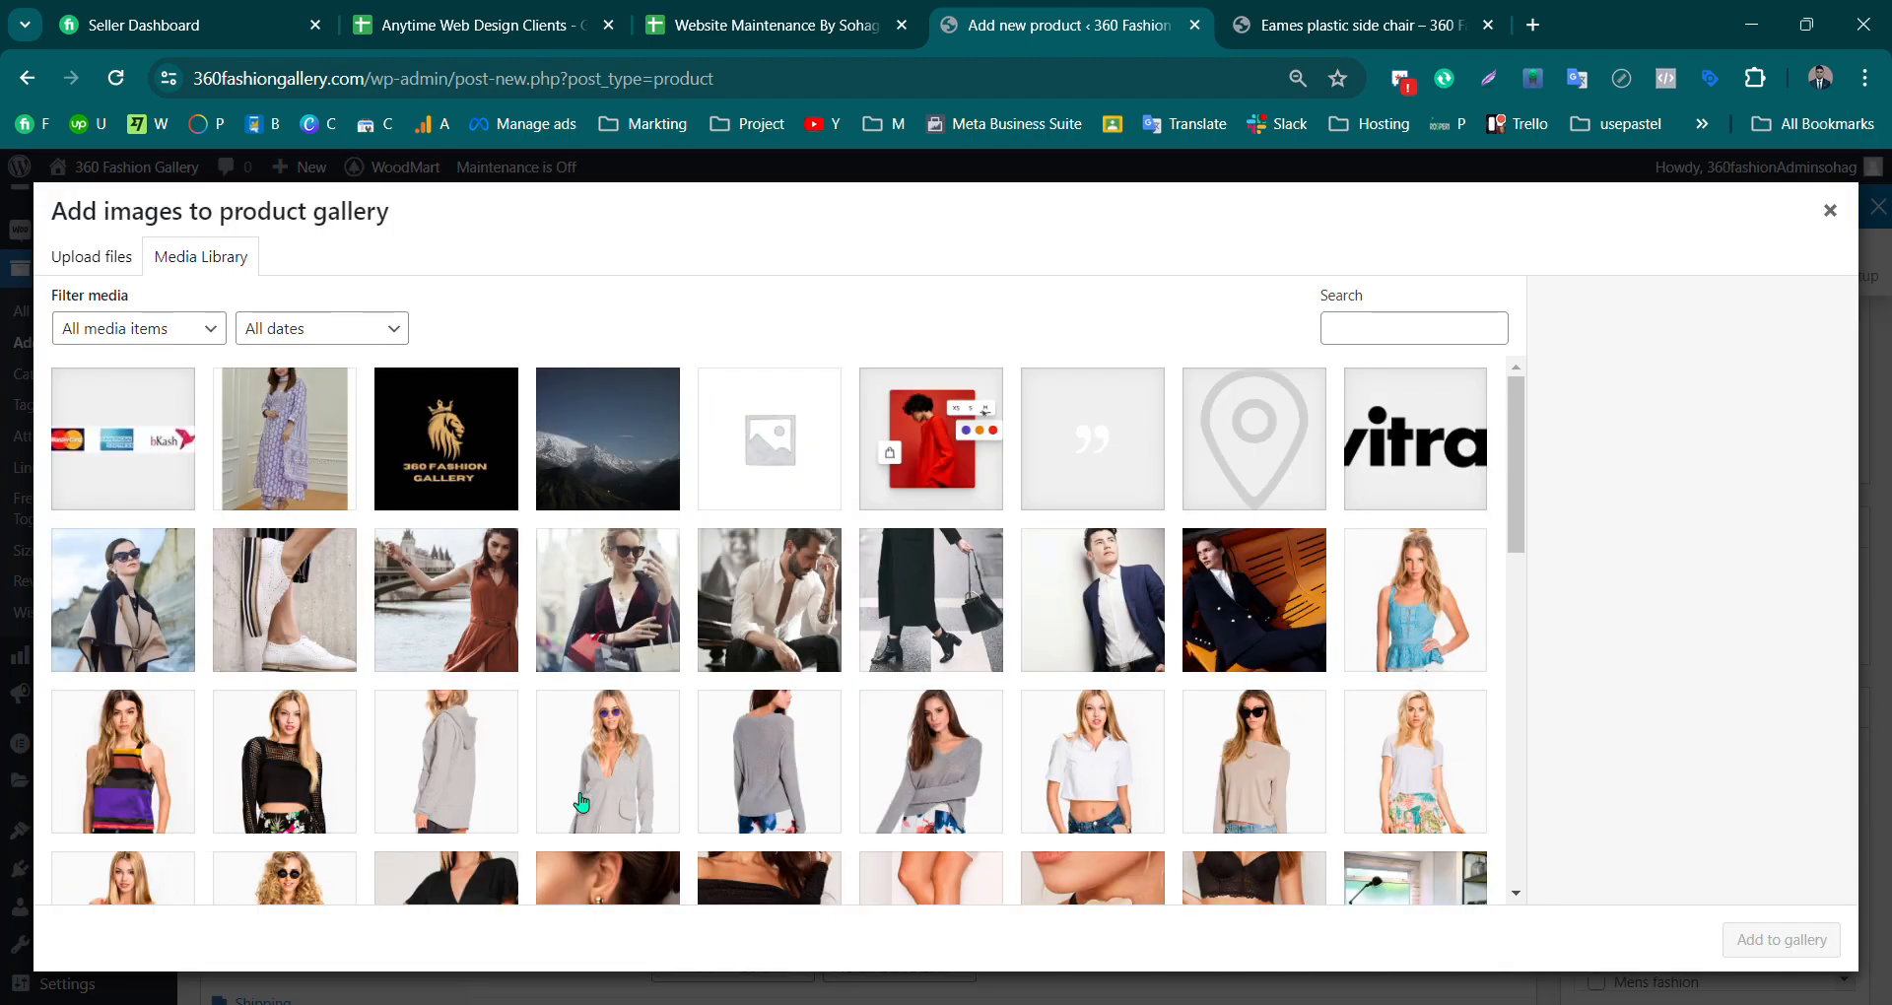
{"action": "left_click", "coordinate": [1094, 616]}
{"action": "left_click", "coordinate": [1278, 629]}
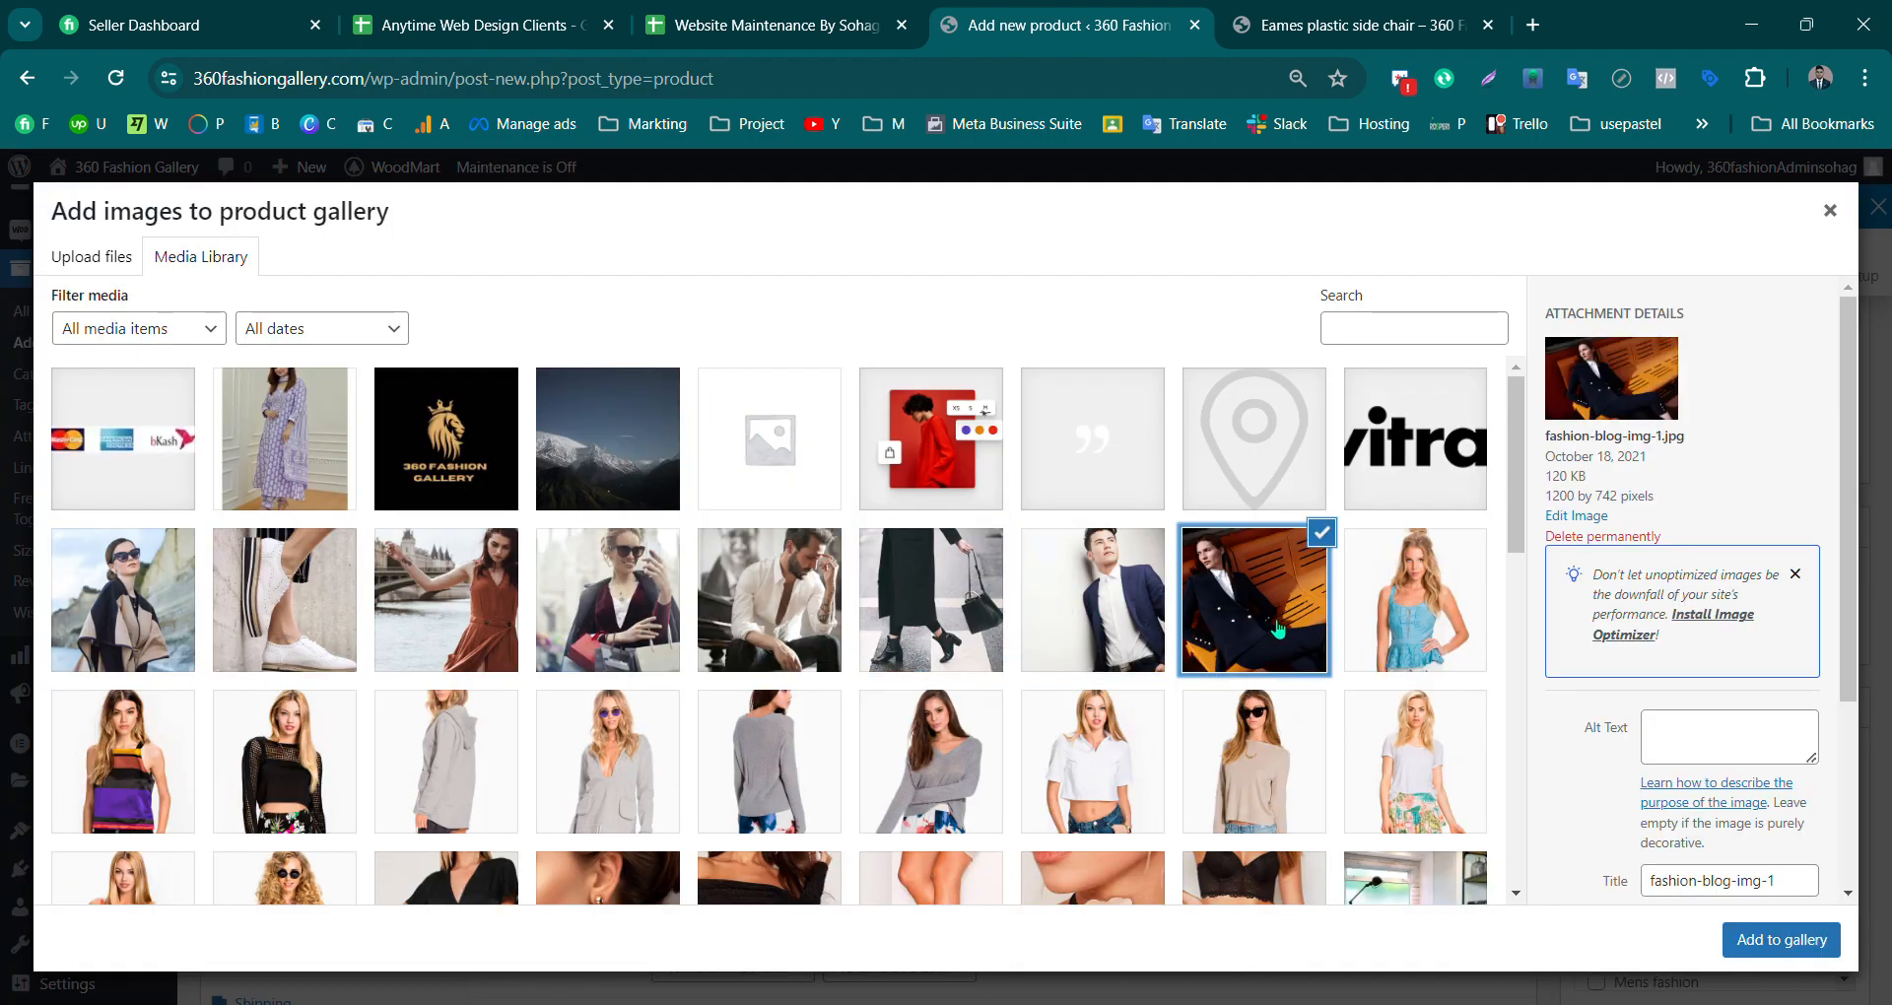
{"action": "left_click", "coordinate": [1411, 633]}
{"action": "left_click", "coordinate": [1222, 766]}
{"action": "left_click", "coordinate": [817, 636]}
{"action": "left_click", "coordinate": [921, 616], "text": "ctrl"}
{"action": "left_click", "coordinate": [1103, 616], "text": "ctrl"}
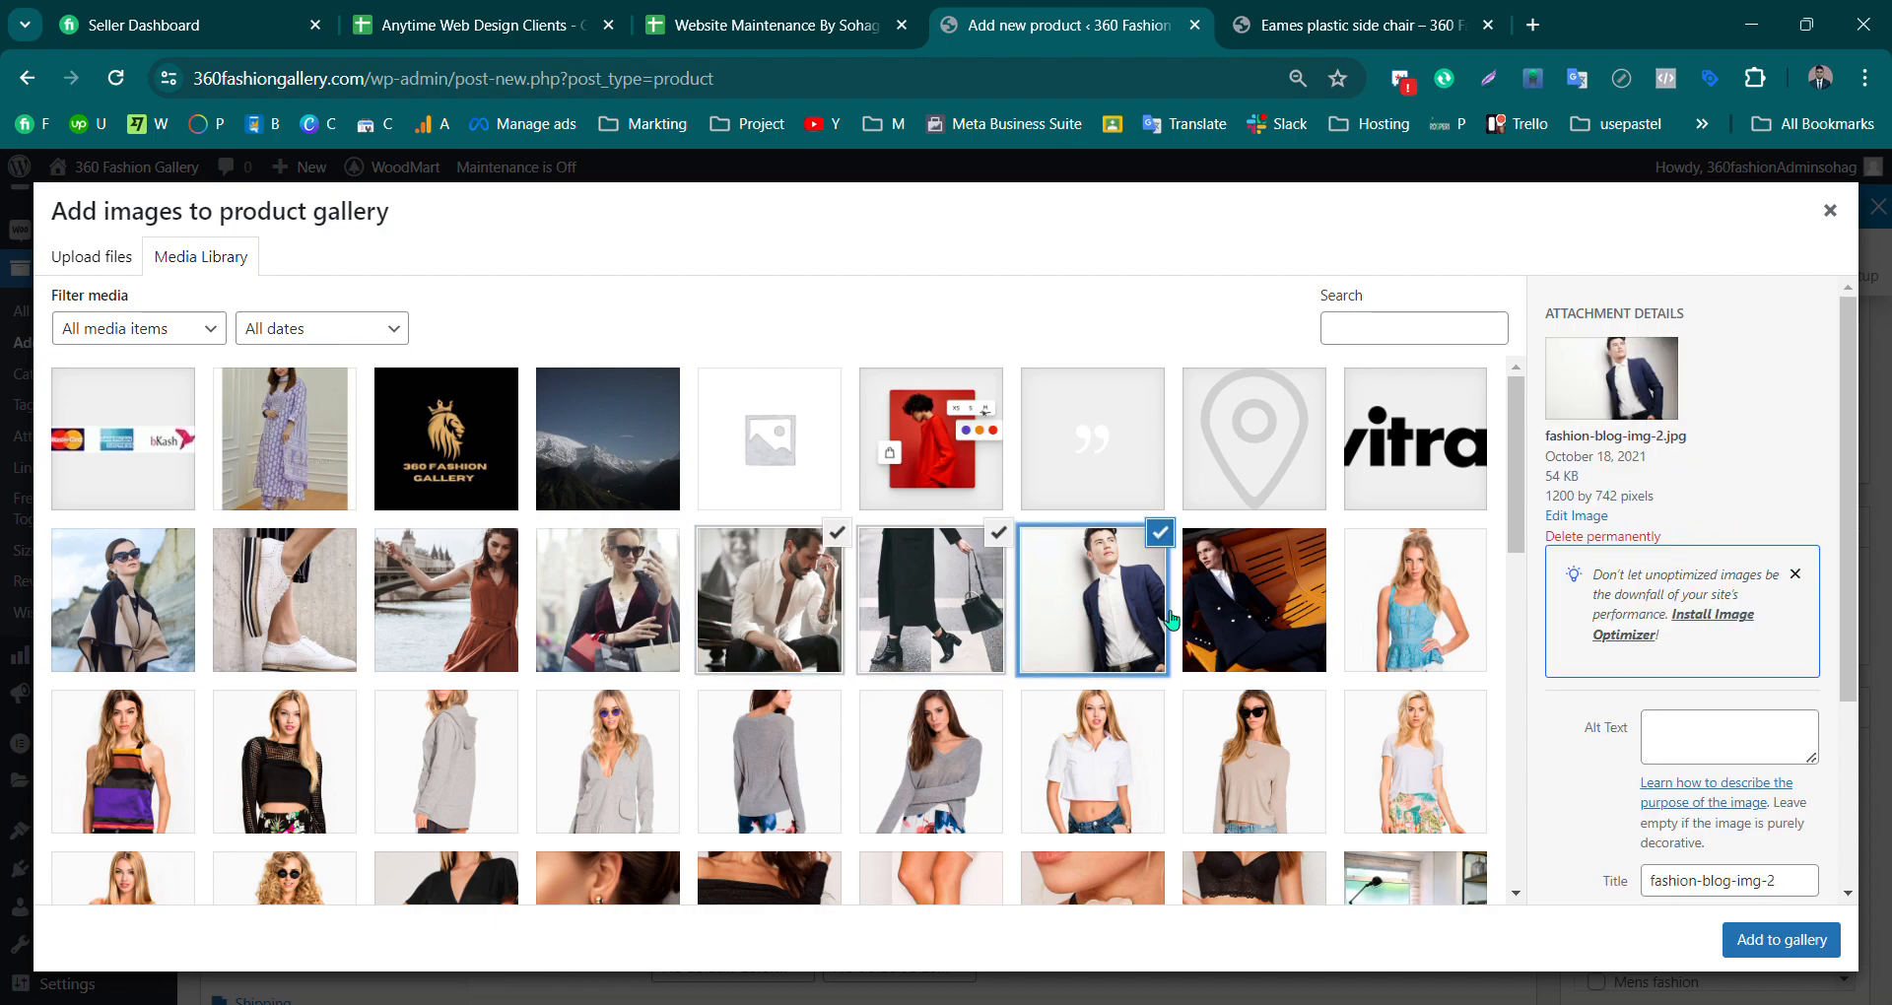
{"action": "left_click", "coordinate": [1293, 615]}
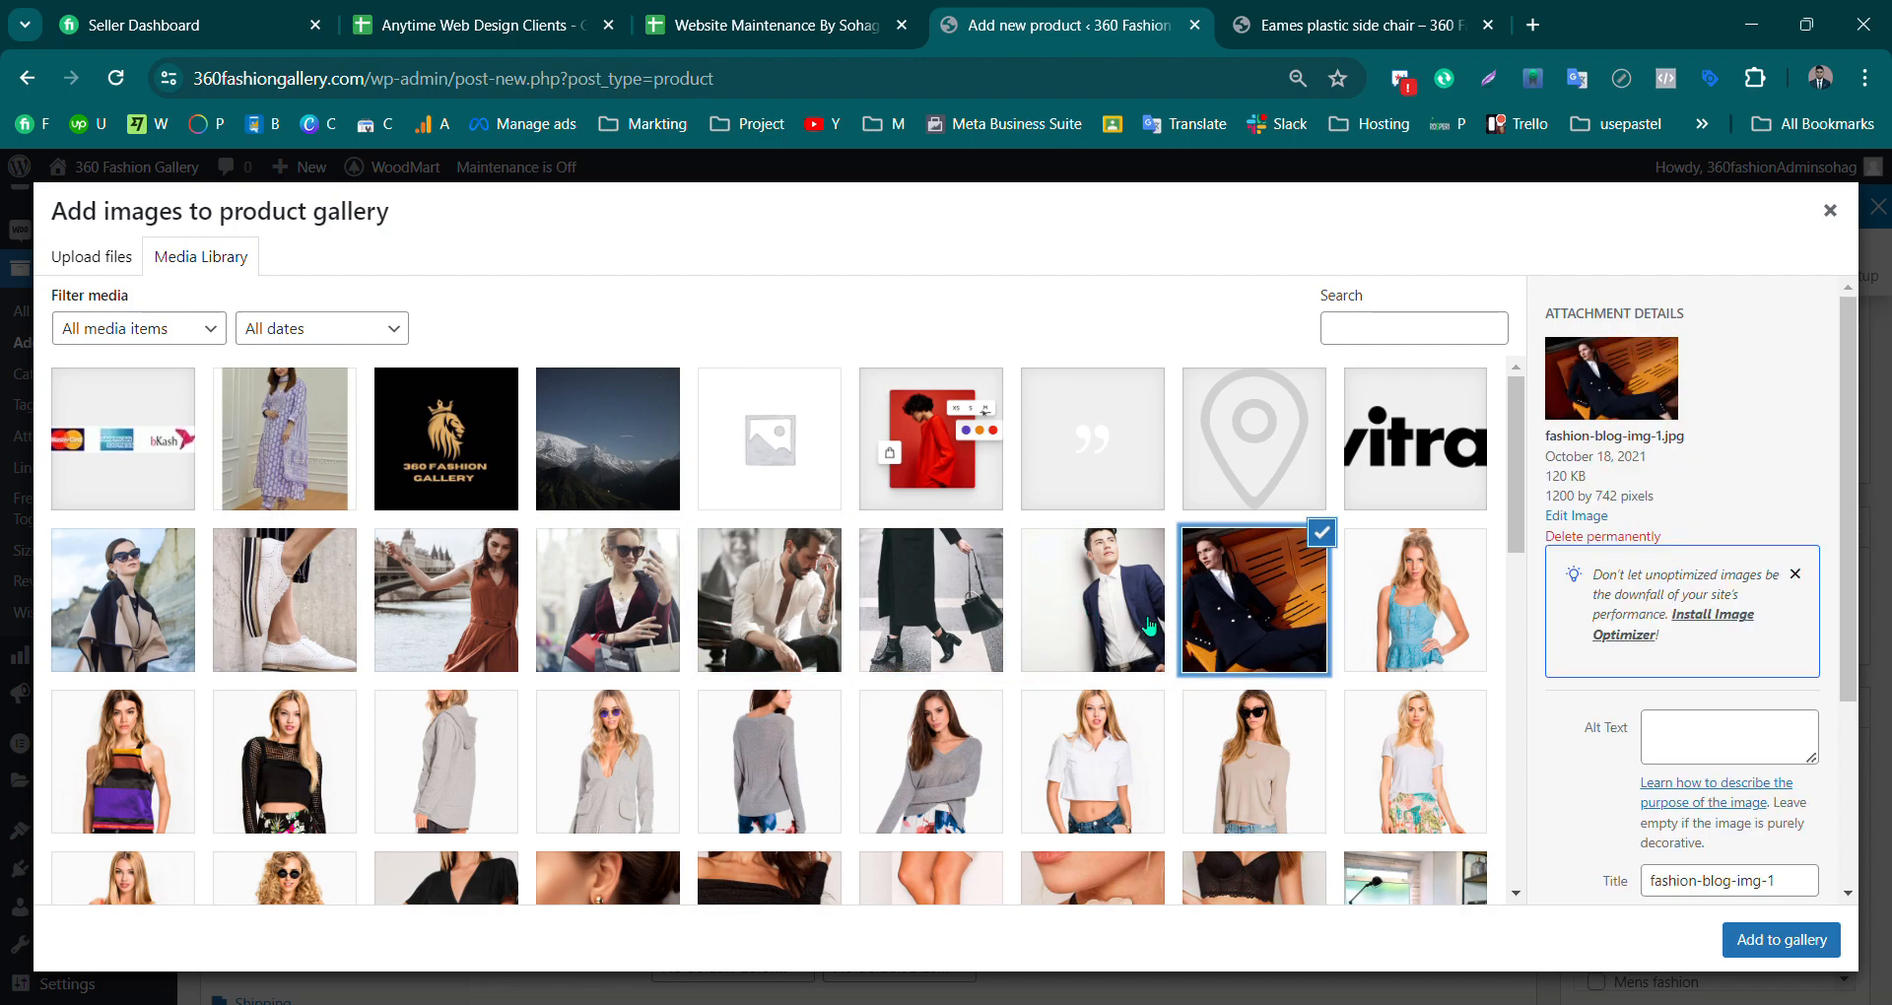
{"action": "left_click", "coordinate": [792, 640], "text": "ctrl"}
{"action": "left_click", "coordinate": [936, 631], "text": "ctrl"}
{"action": "left_click", "coordinate": [1056, 623], "text": "ctrl"}
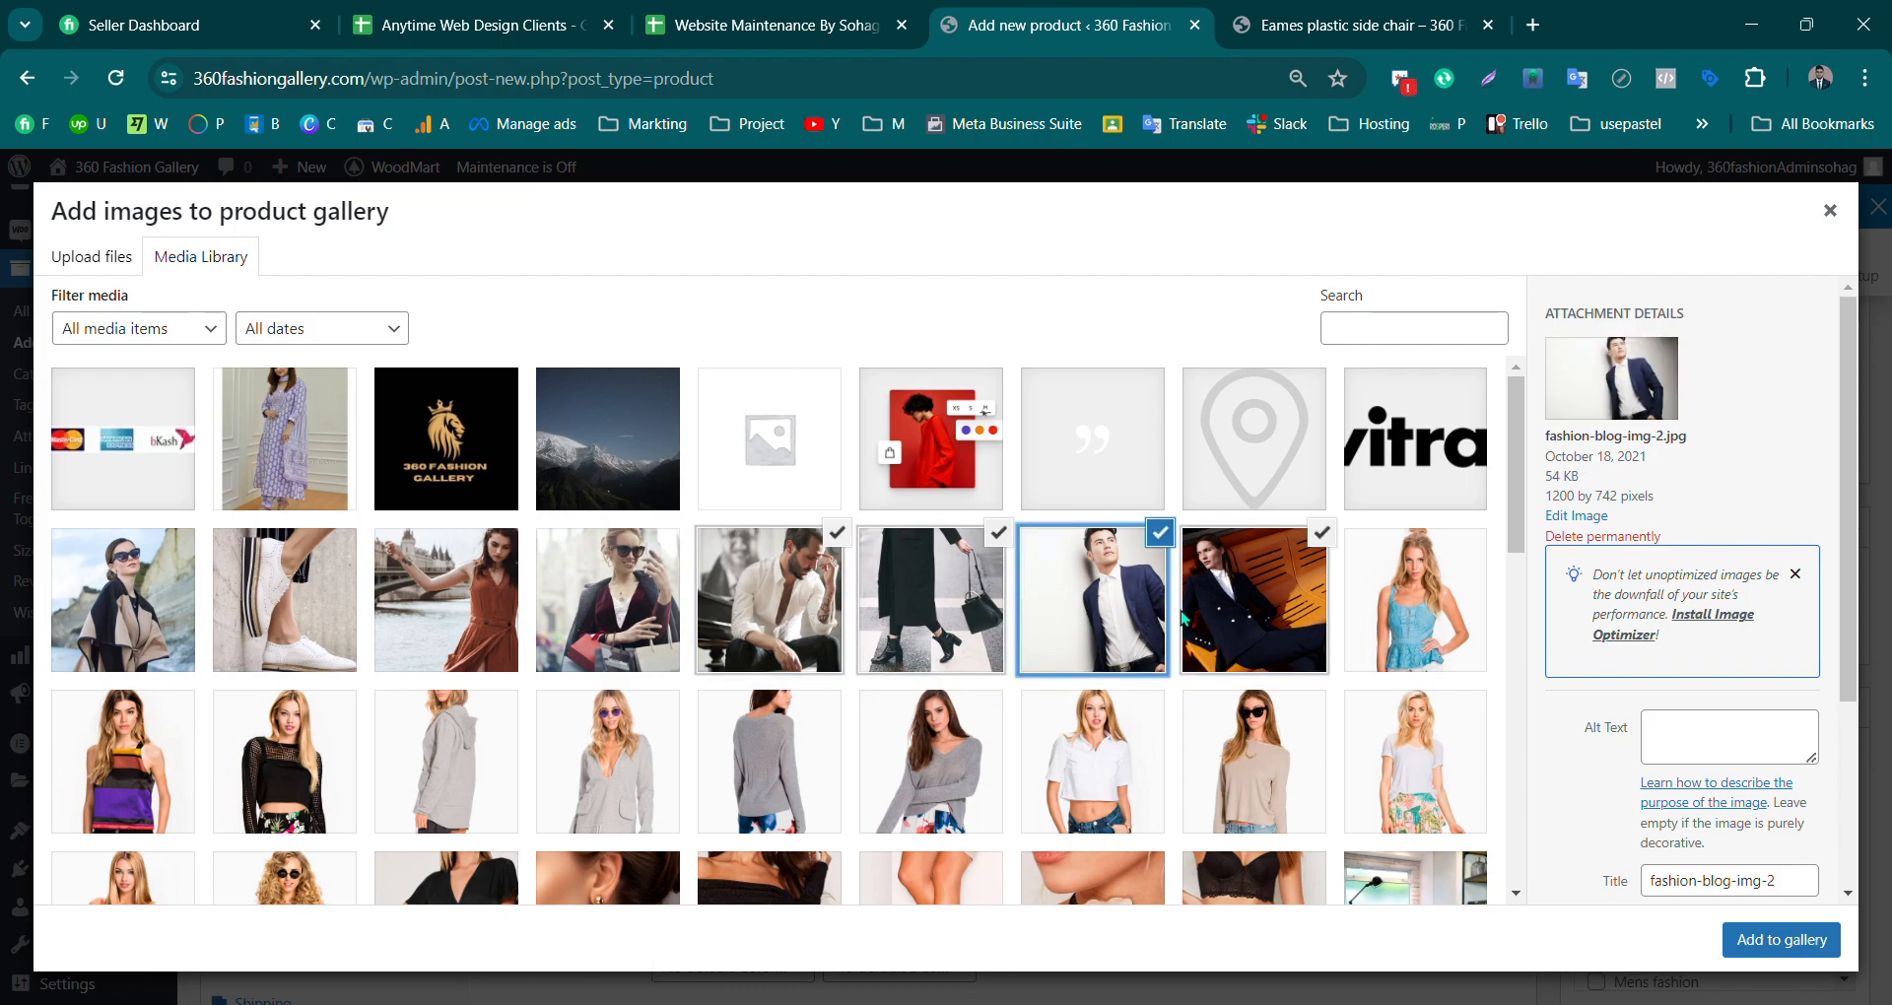
{"action": "left_click", "coordinate": [1227, 618], "text": "ctrl"}
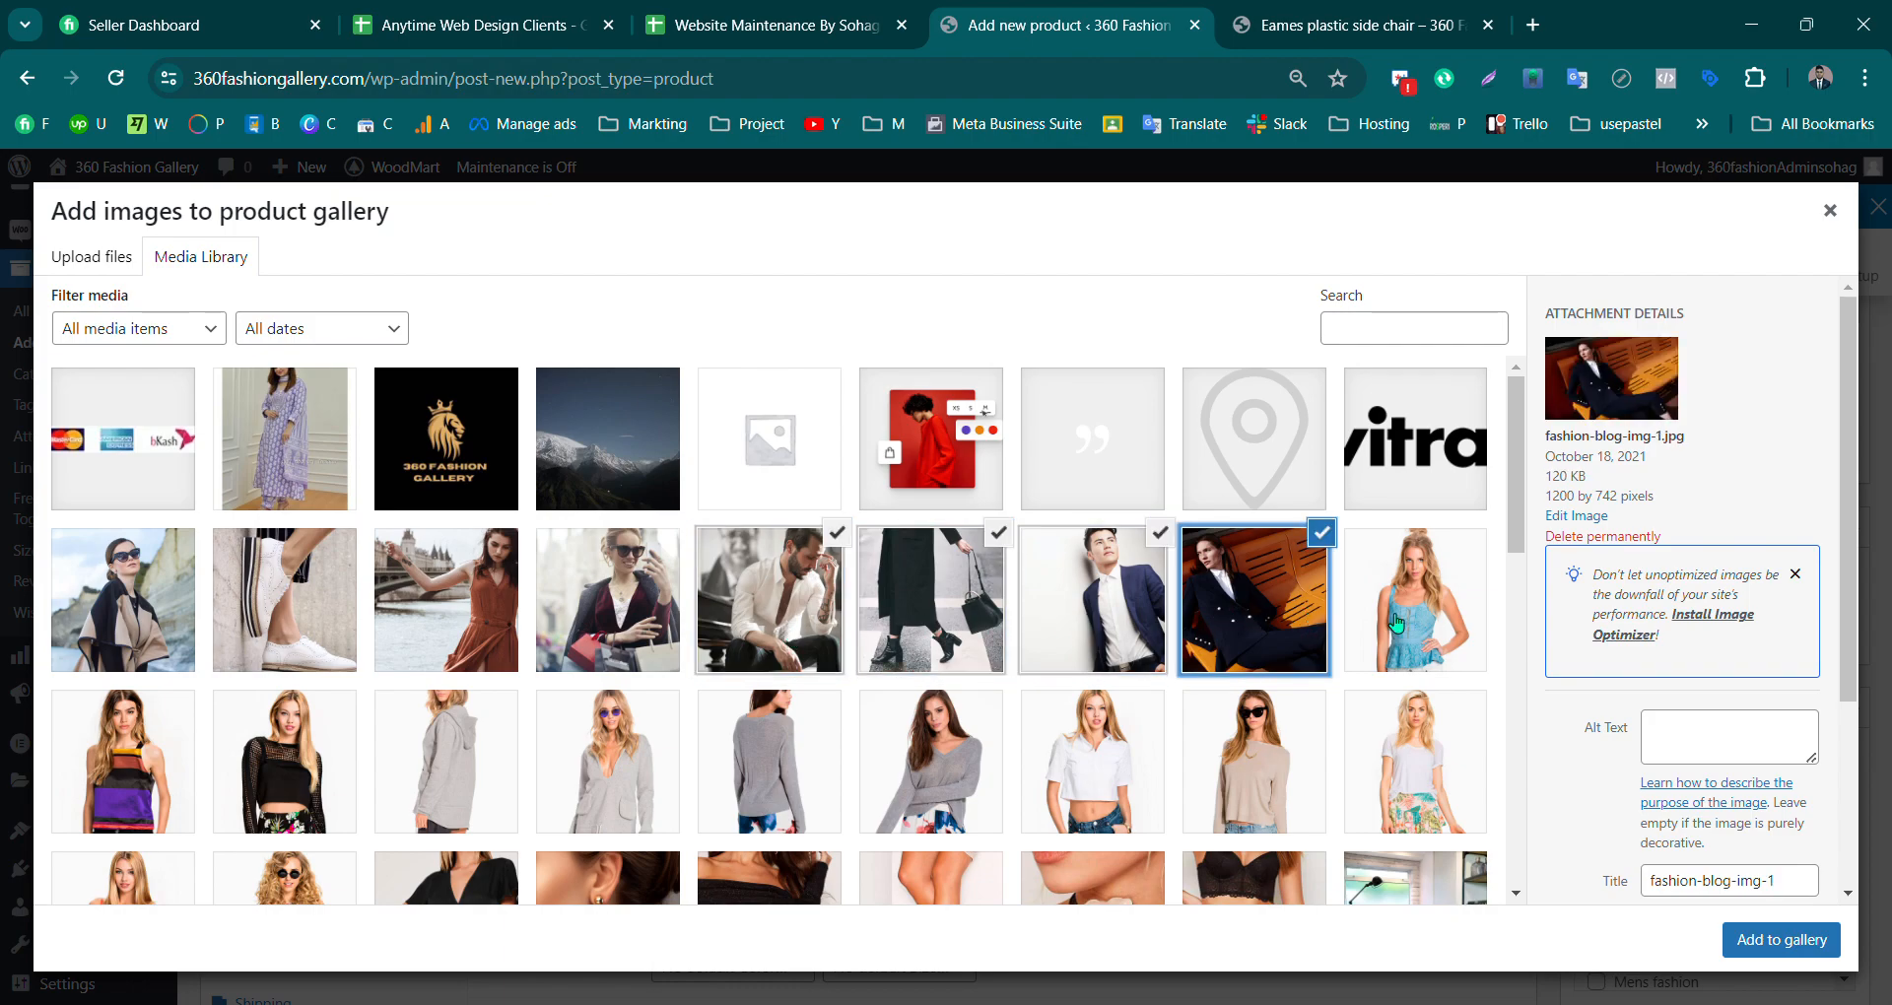
{"action": "left_click", "coordinate": [1795, 938]}
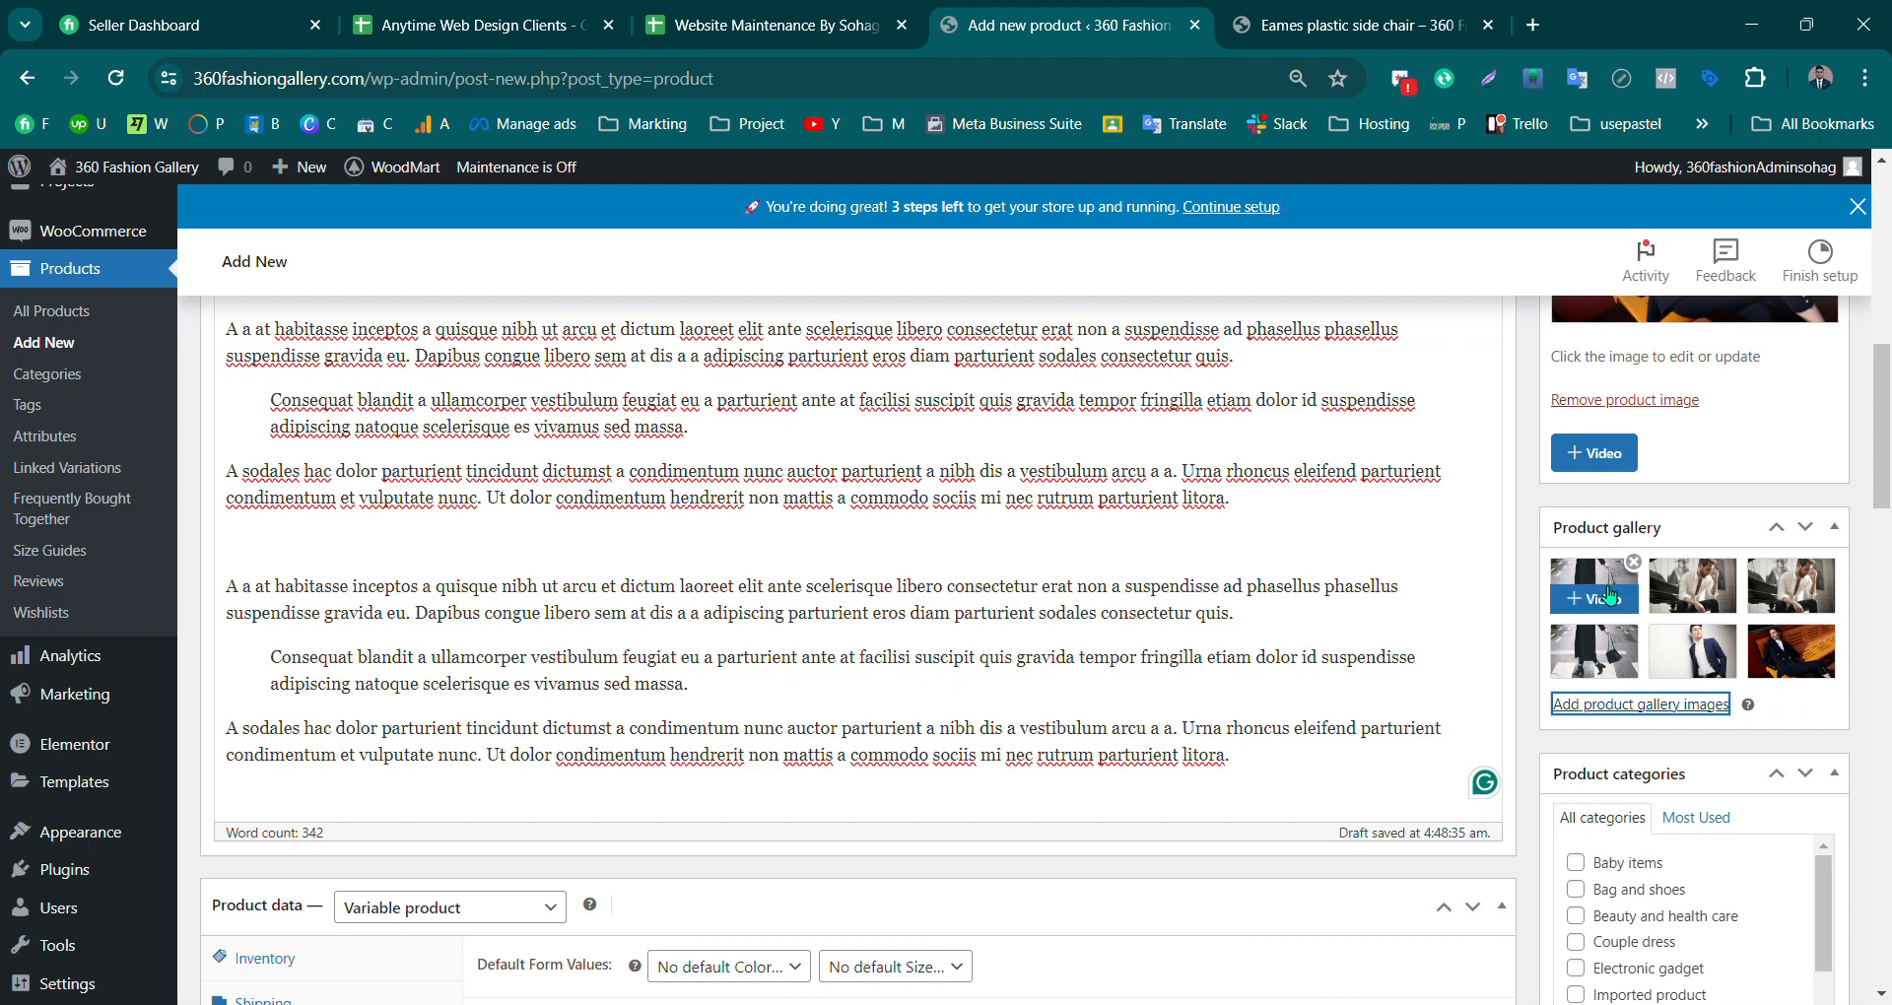
Step: Look over the product title and description, the expanded Beige / L variation and the product categories list
{"action": "scroll", "coordinate": [1653, 591], "scroll_direction": "up", "scroll_amount": 5}
{"action": "mouse_move", "coordinate": [1888, 331]}
{"action": "left_mouse_down"}
{"action": "mouse_move", "coordinate": [1889, 311]}
{"action": "mouse_move", "coordinate": [1889, 351]}
{"action": "left_mouse_up"}
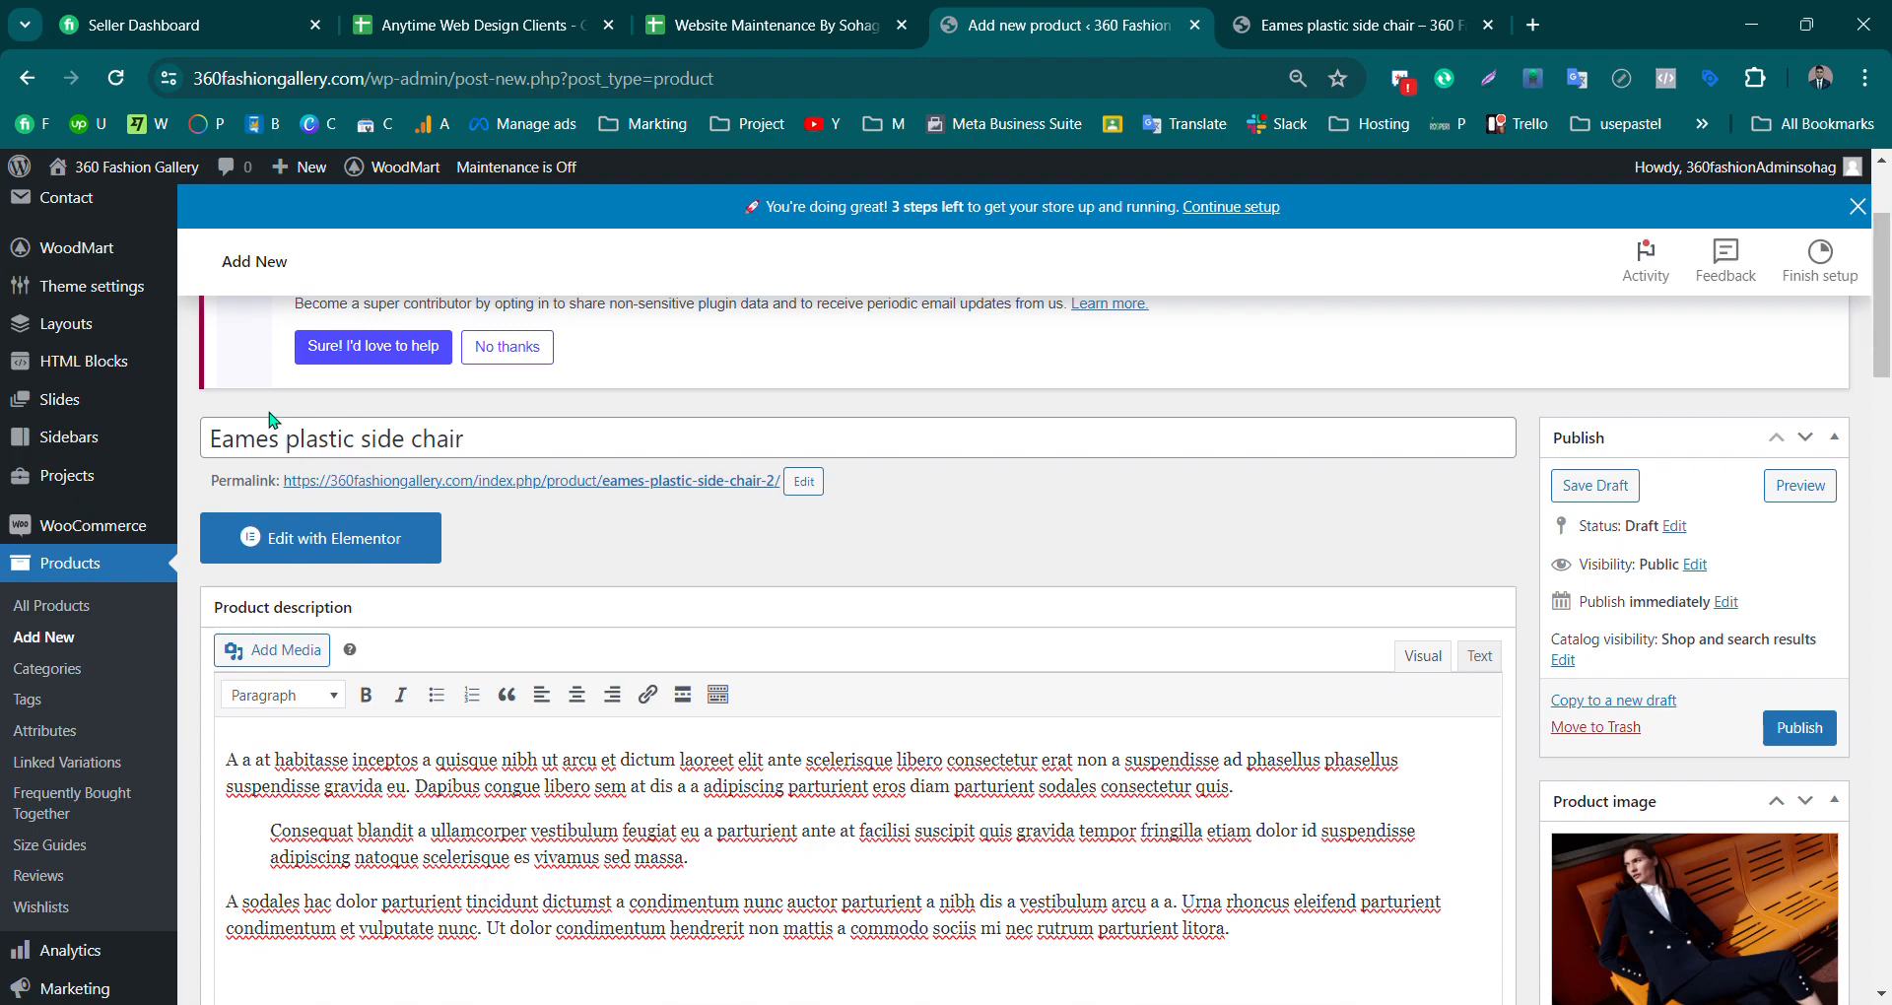
{"action": "scroll", "coordinate": [406, 876], "scroll_direction": "down", "scroll_amount": 5}
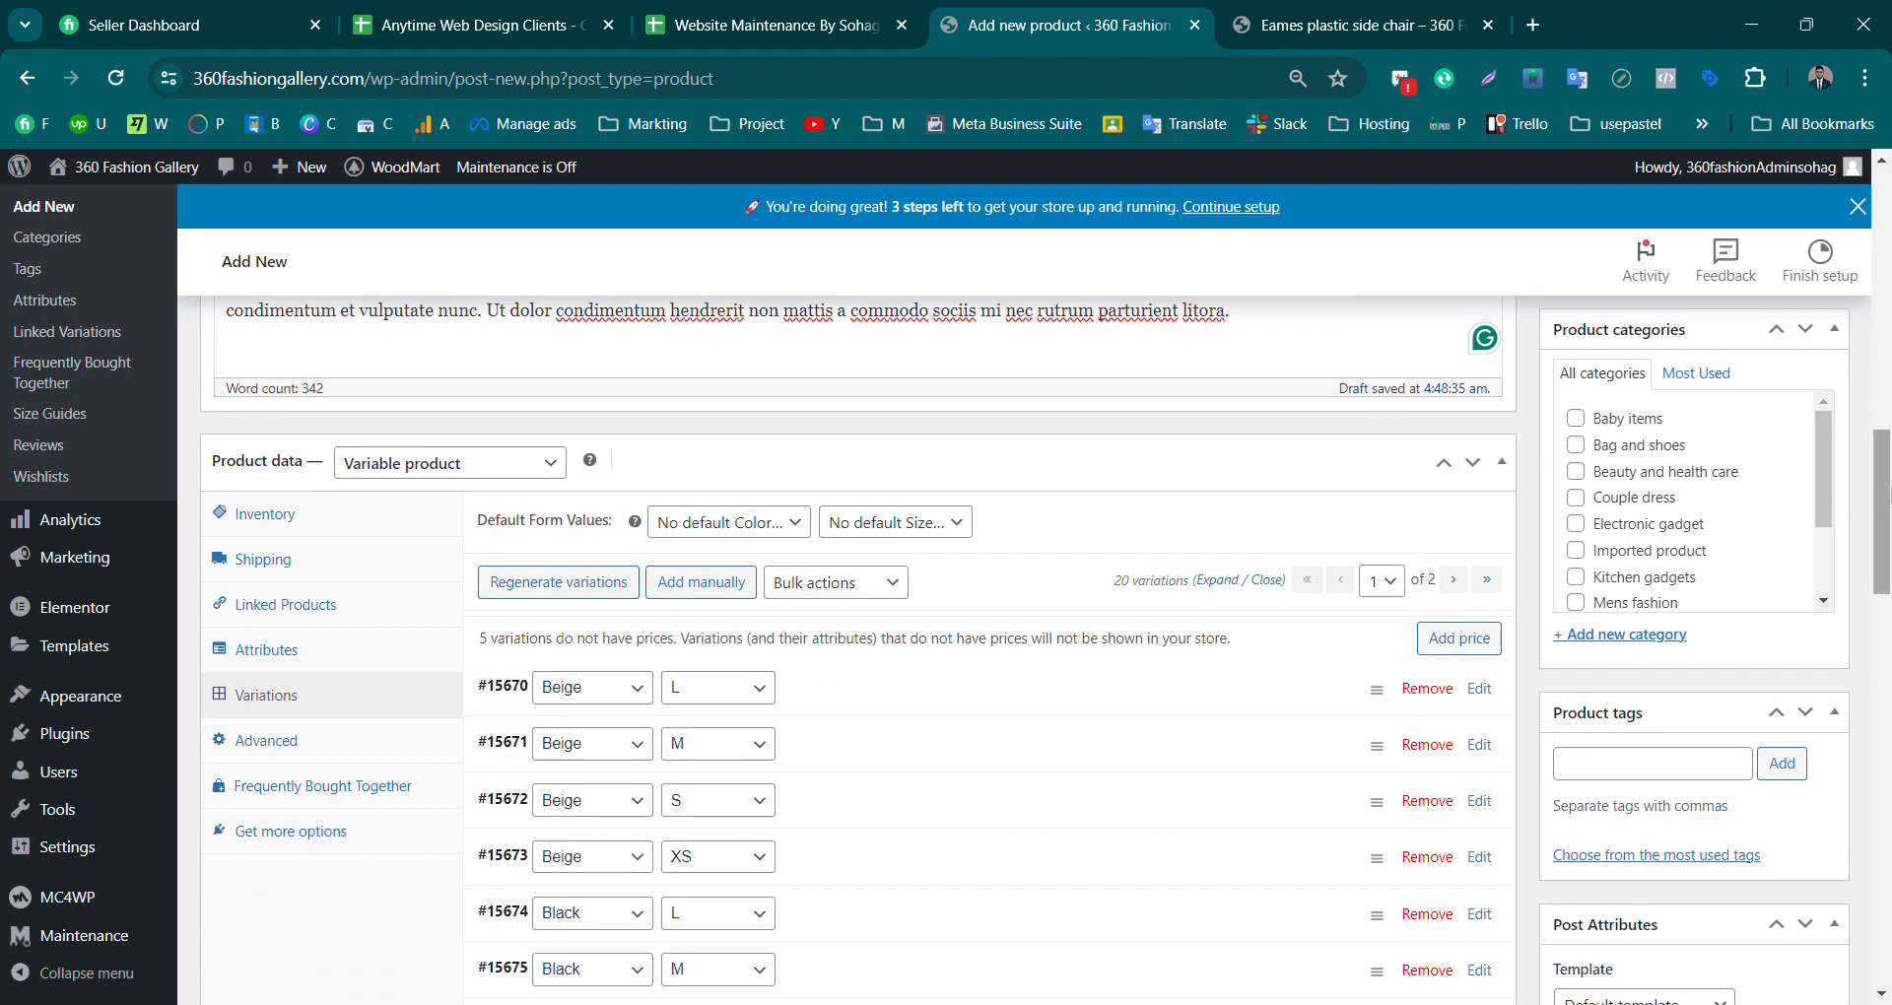
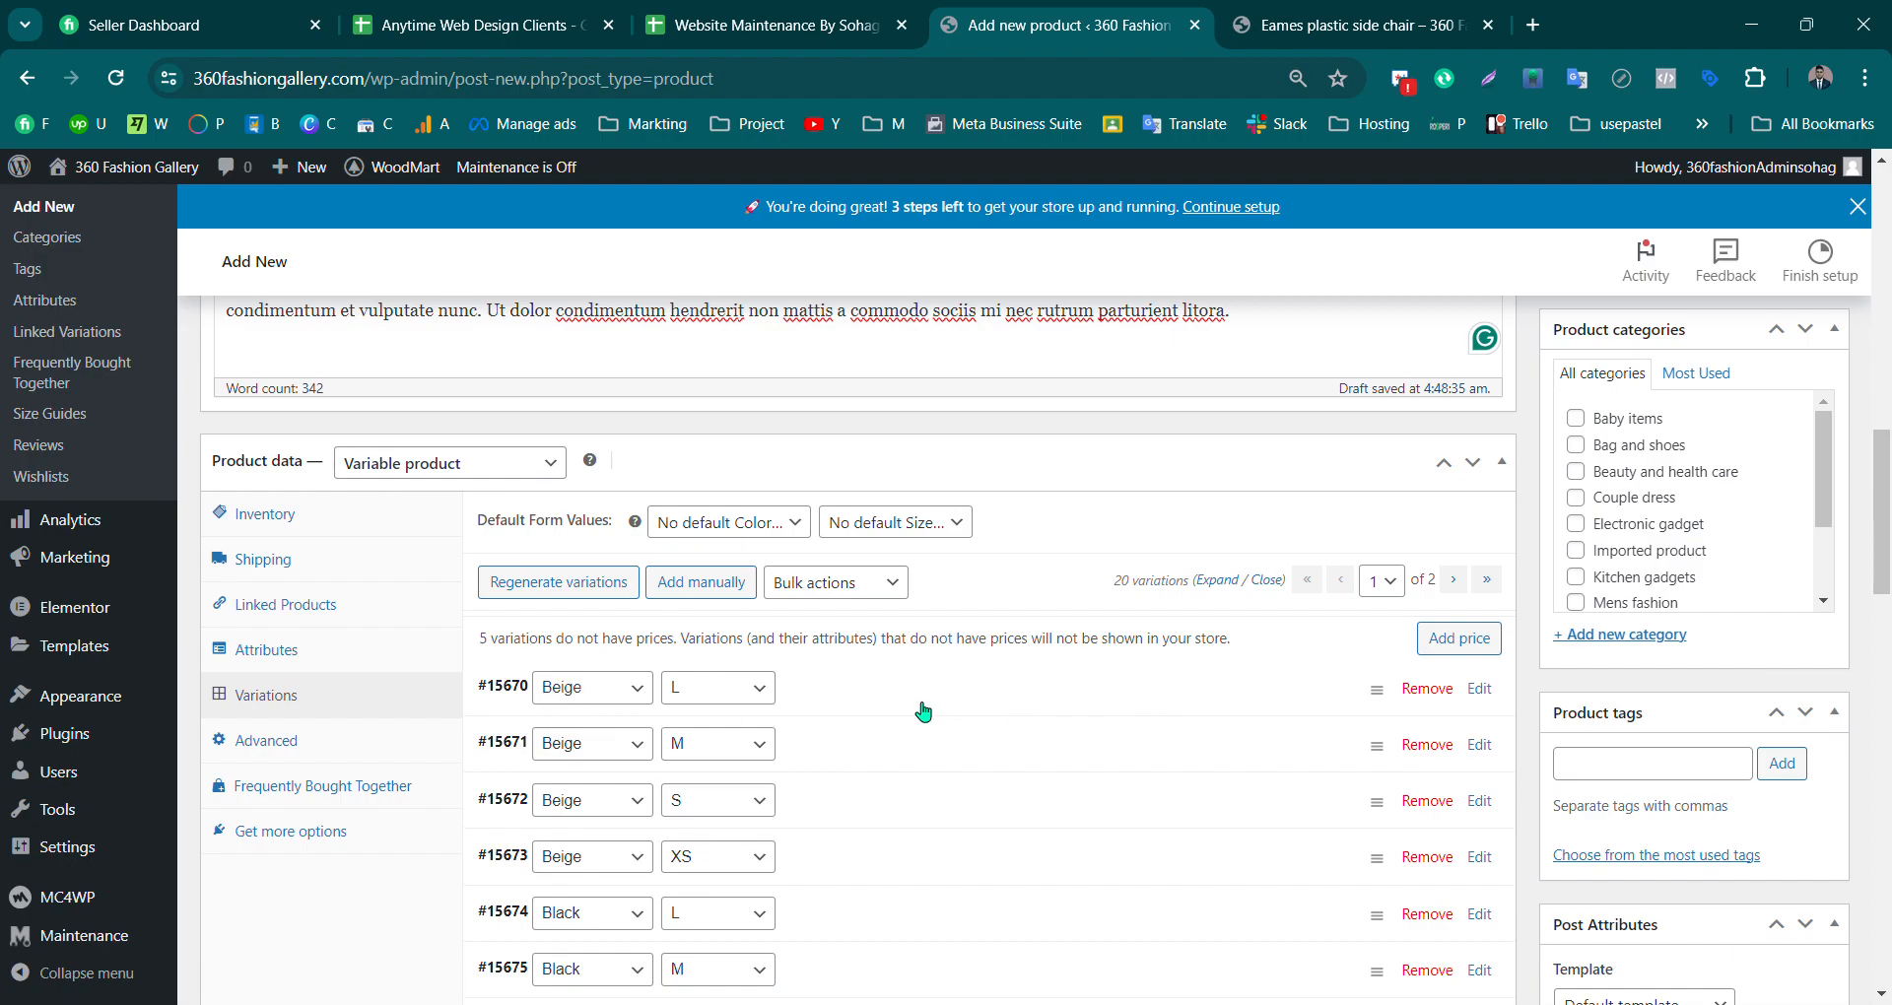
{"action": "left_click", "coordinate": [870, 697]}
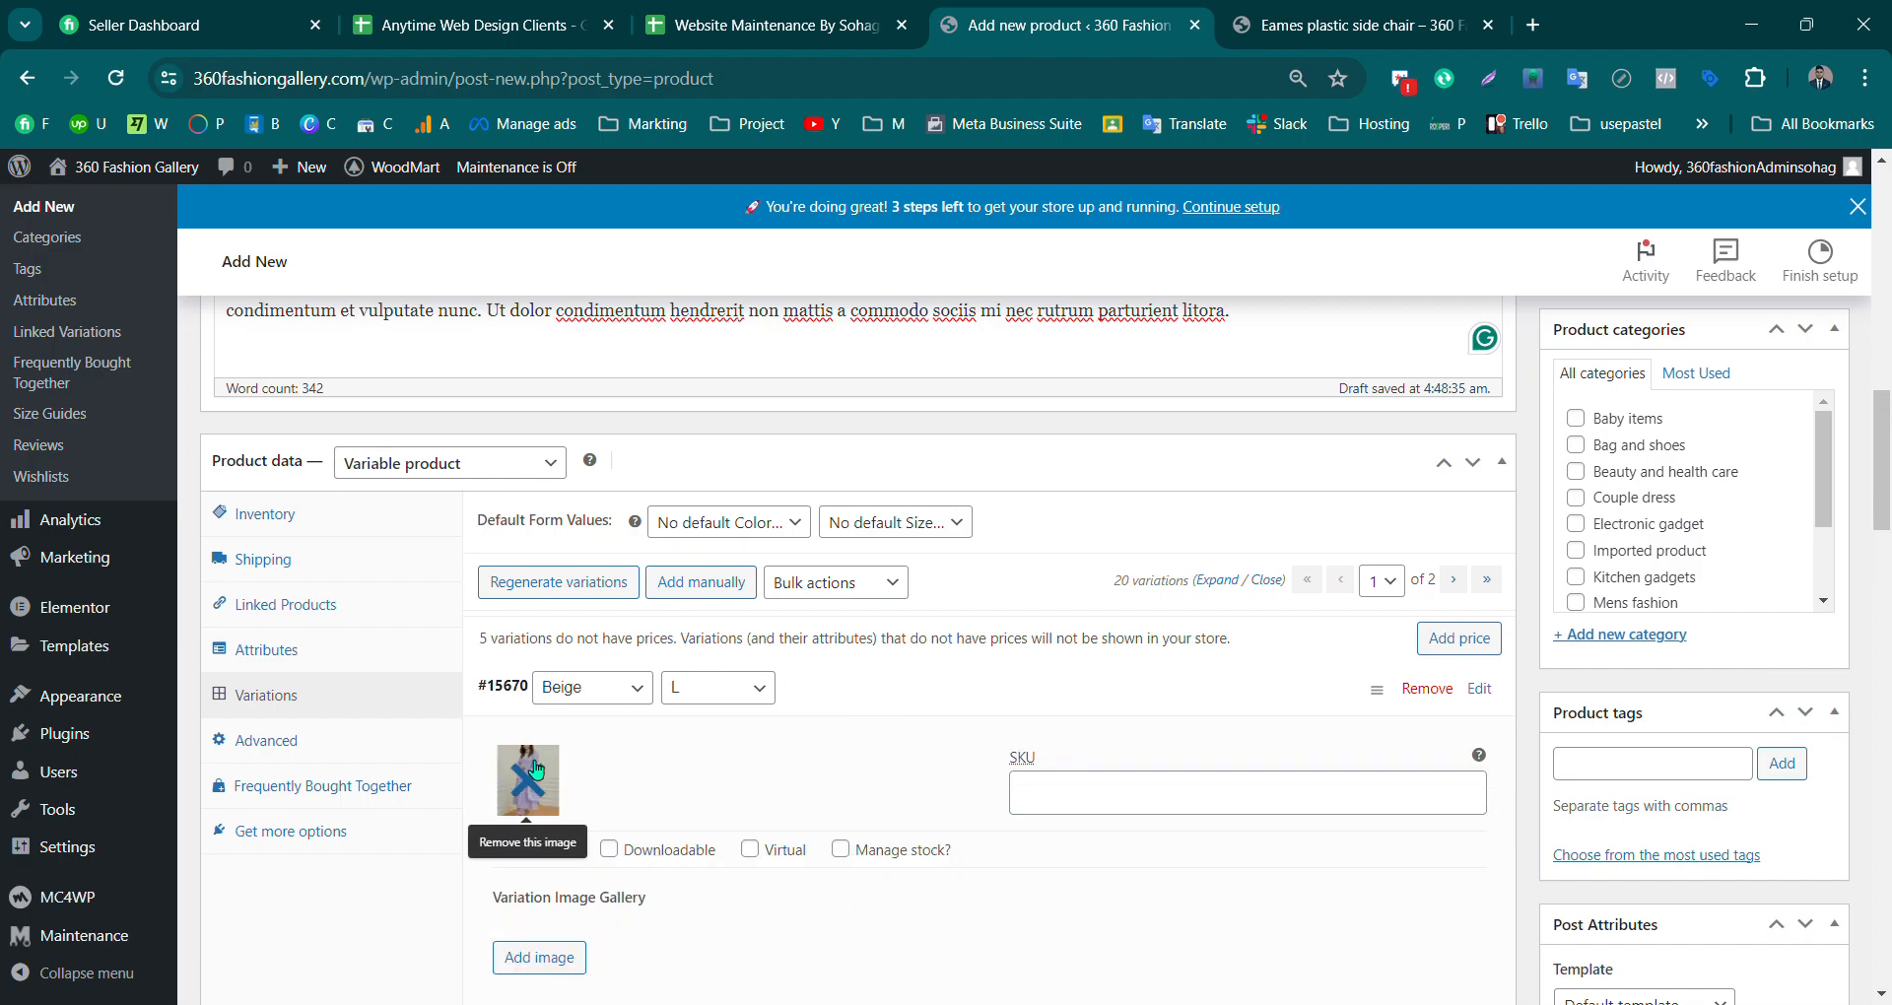
{"action": "left_click_drag", "start_coordinate": [1882, 425], "coordinate": [1887, 407]}
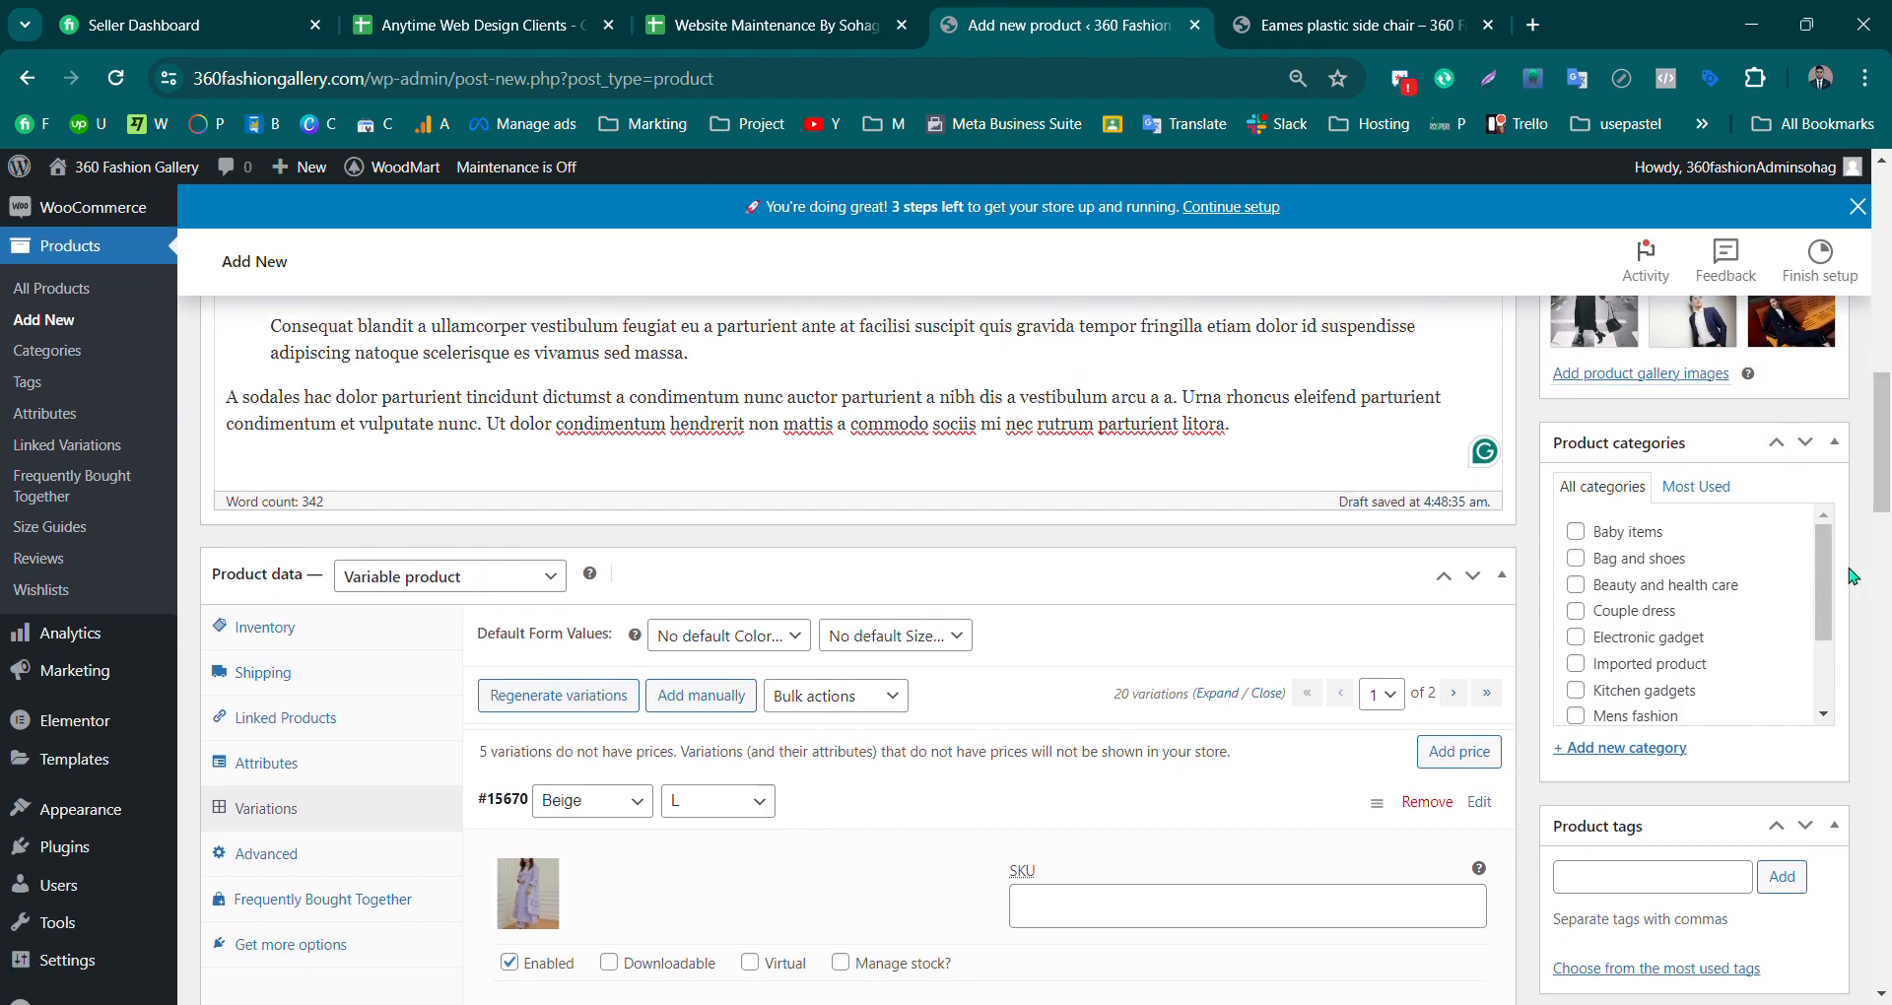
{"action": "scroll", "coordinate": [1819, 665], "scroll_direction": "down", "scroll_amount": 2}
{"action": "scroll", "coordinate": [1819, 650], "scroll_direction": "up", "scroll_amount": 2}
{"action": "mouse_move", "coordinate": [1819, 587]}
{"action": "left_mouse_down"}
{"action": "mouse_move", "coordinate": [1825, 709]}
{"action": "mouse_move", "coordinate": [1819, 574]}
{"action": "left_mouse_up"}
{"action": "left_click_drag", "start_coordinate": [1882, 476], "coordinate": [1882, 318]}
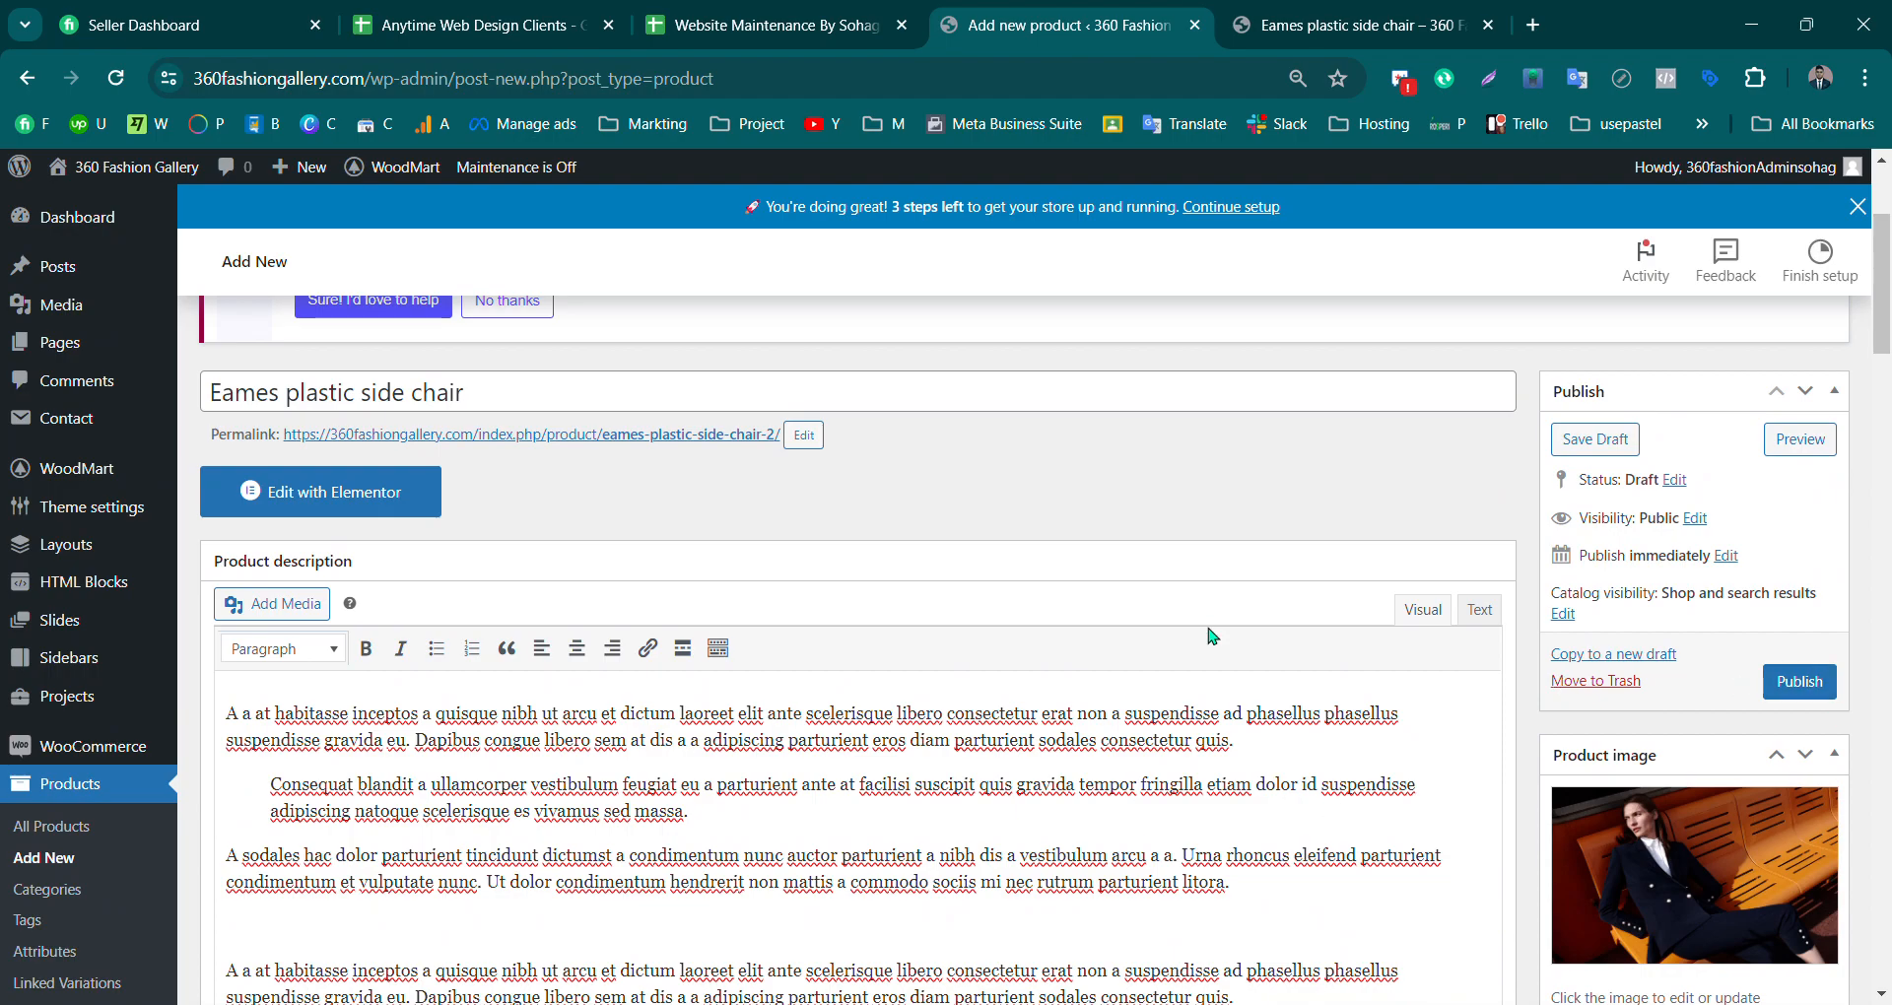
Step: Publish the product and open its store page in a separate browser tab
{"action": "left_click", "coordinate": [1791, 684]}
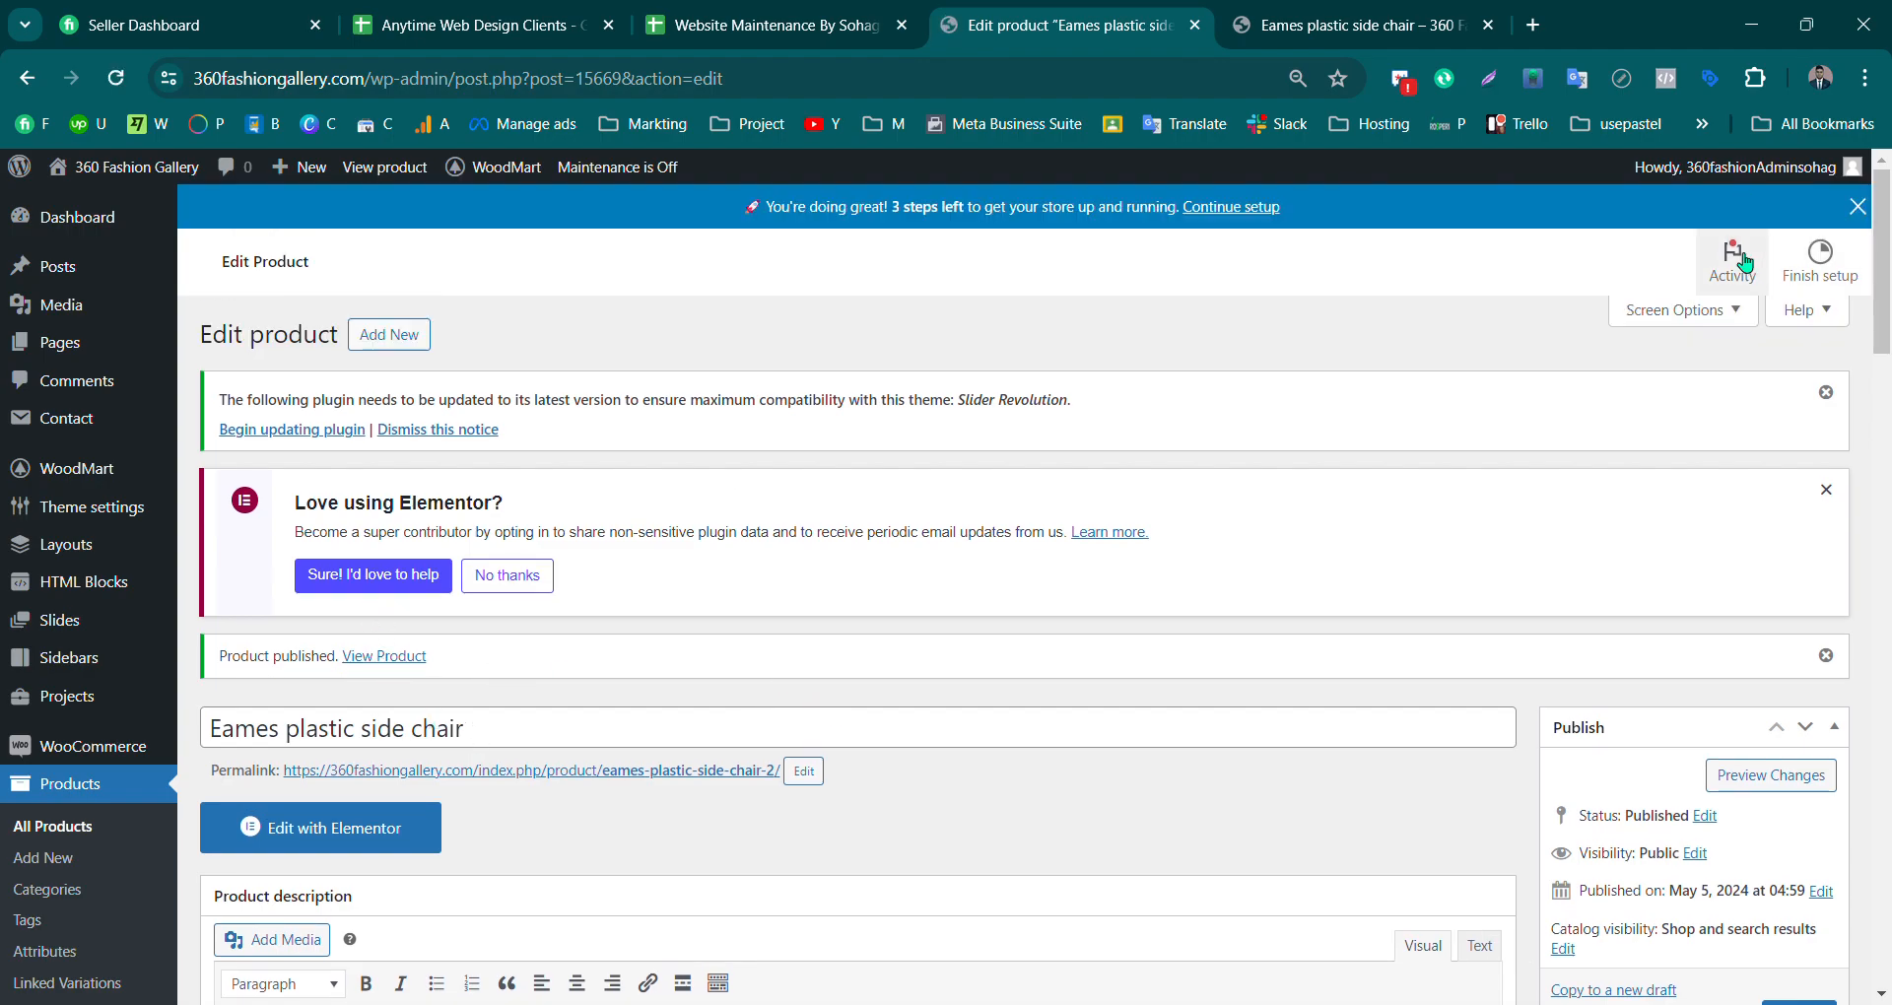
{"action": "middle_click", "coordinate": [417, 667]}
{"action": "left_click", "coordinate": [1271, 37]}
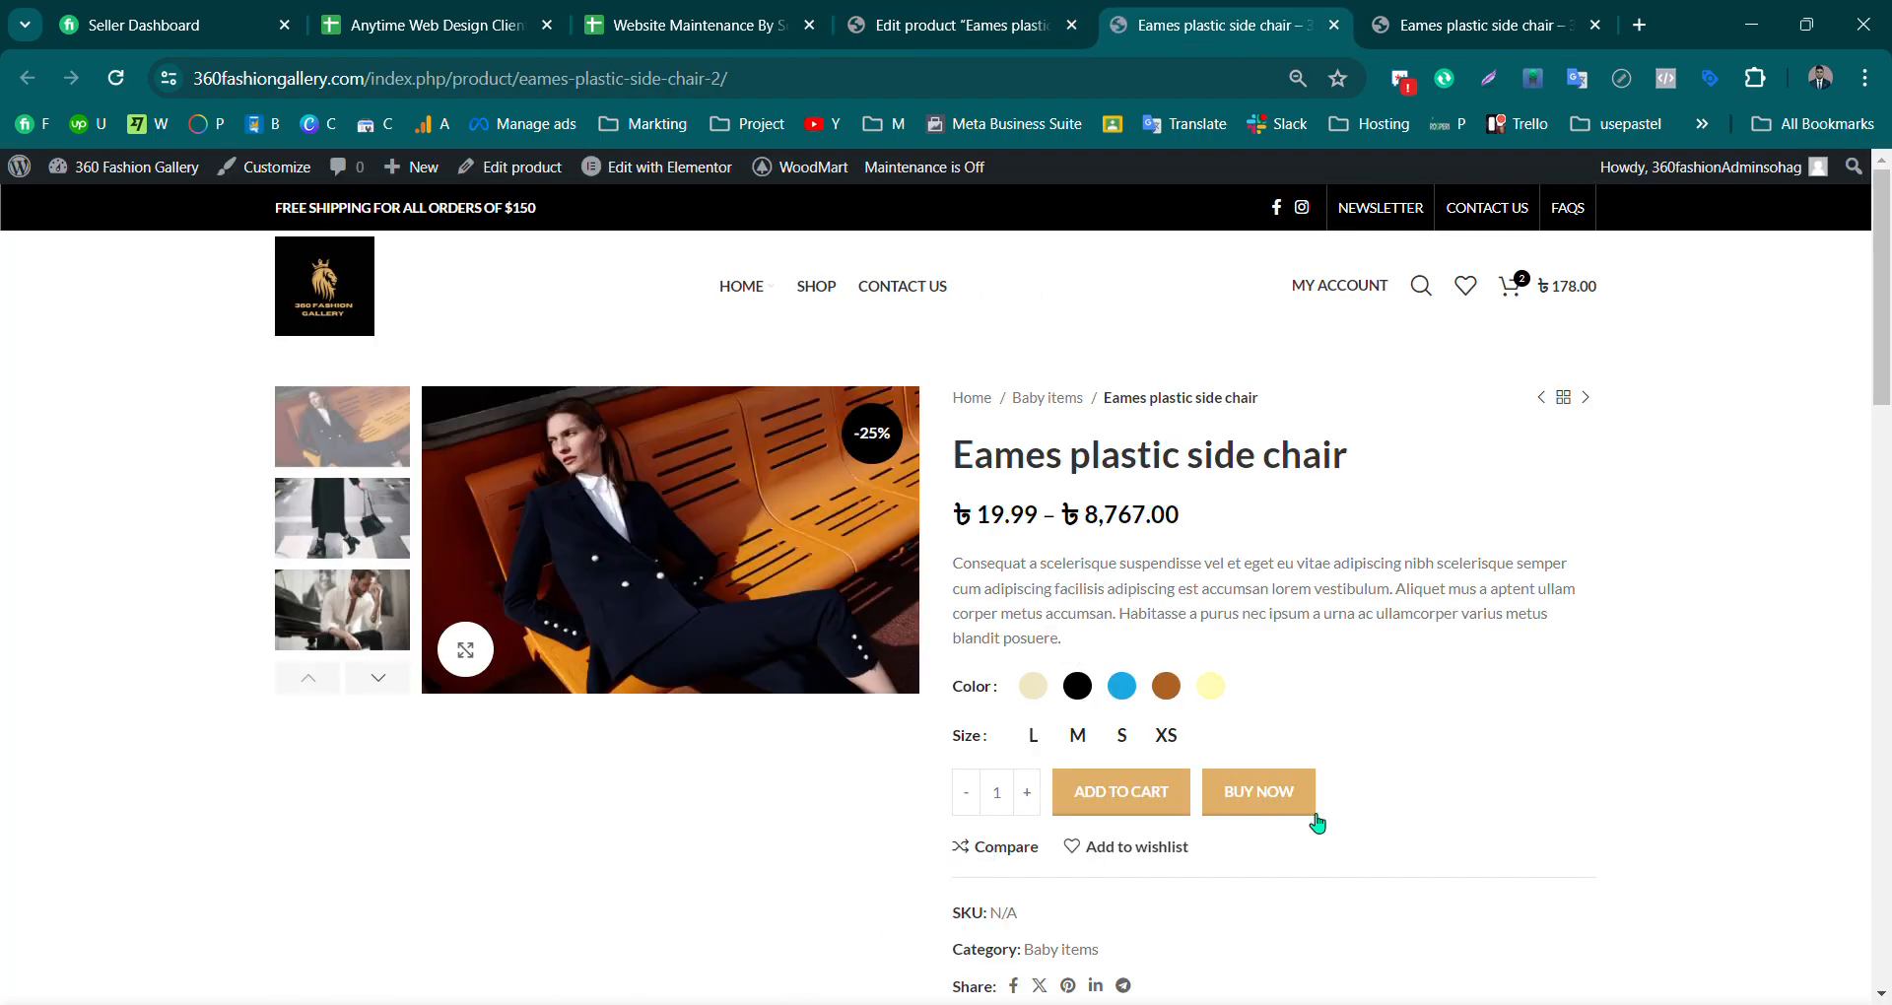
Step: Examine the published product page and select the beige color with size L to check that variation's image and price
{"action": "scroll", "coordinate": [1084, 690], "scroll_direction": "down", "scroll_amount": 2}
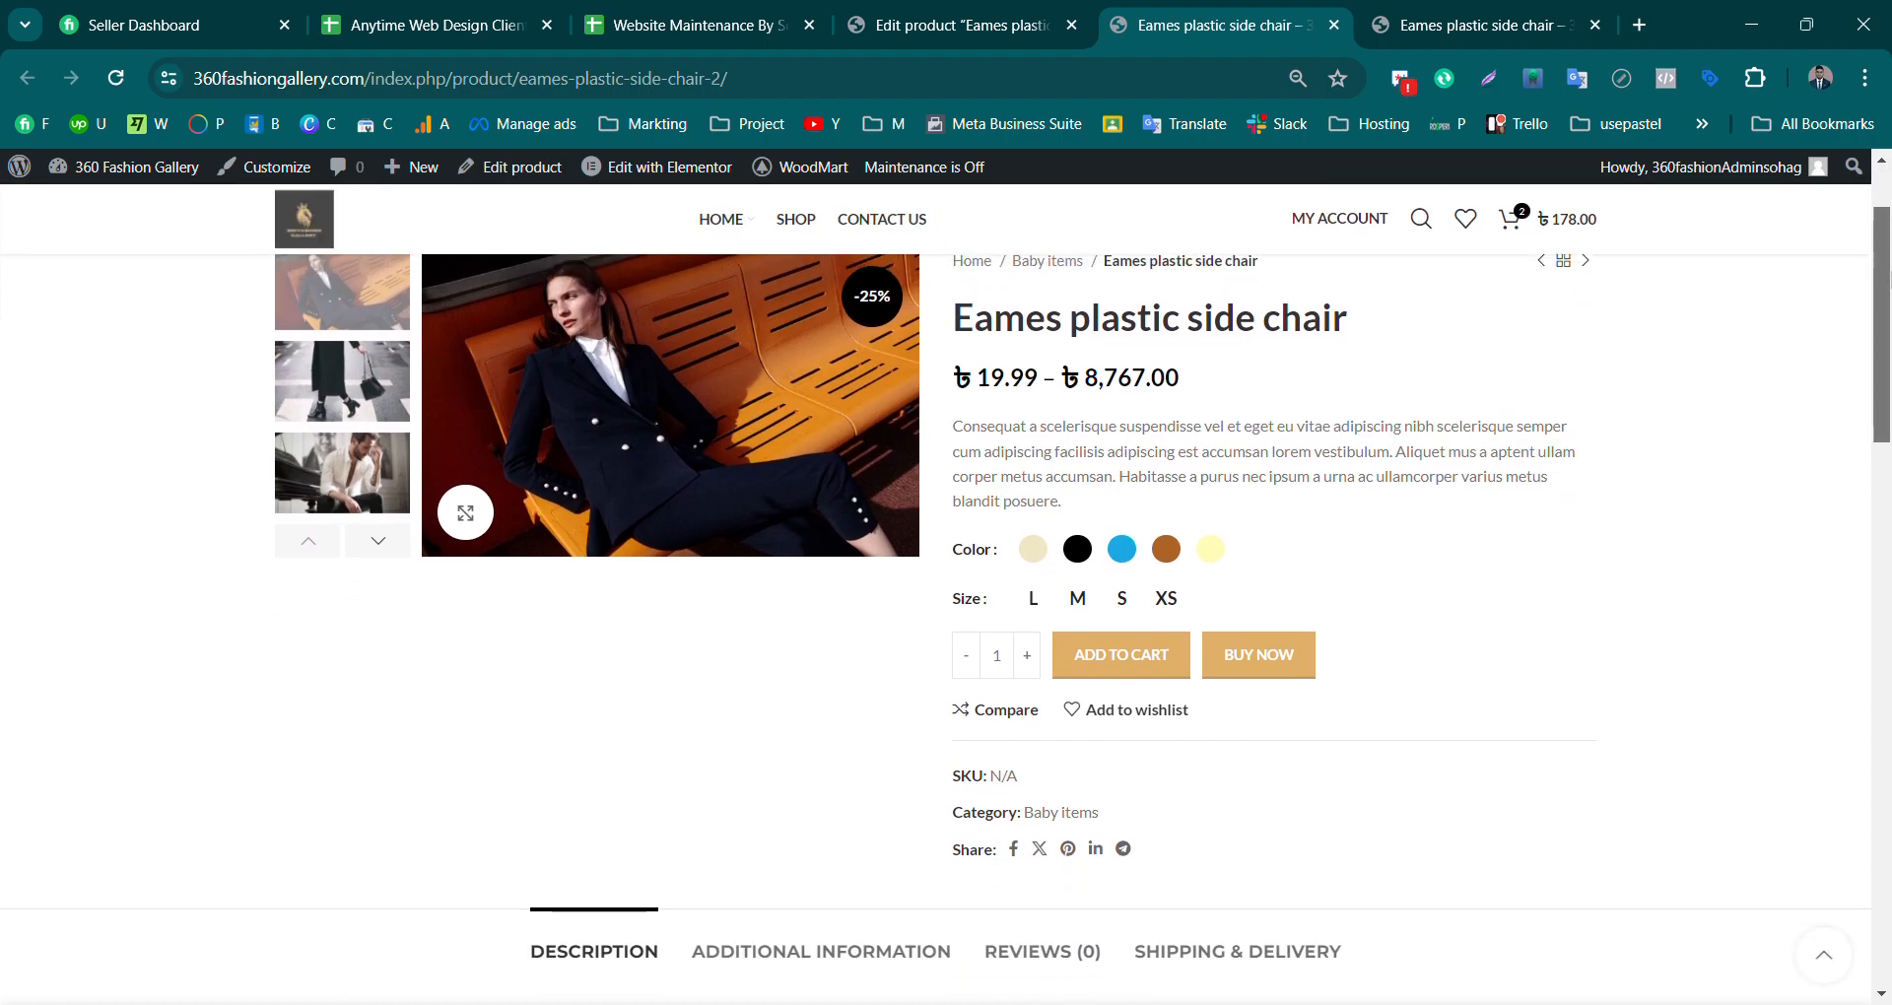
{"action": "scroll", "coordinate": [1084, 690], "scroll_direction": "up", "scroll_amount": 1}
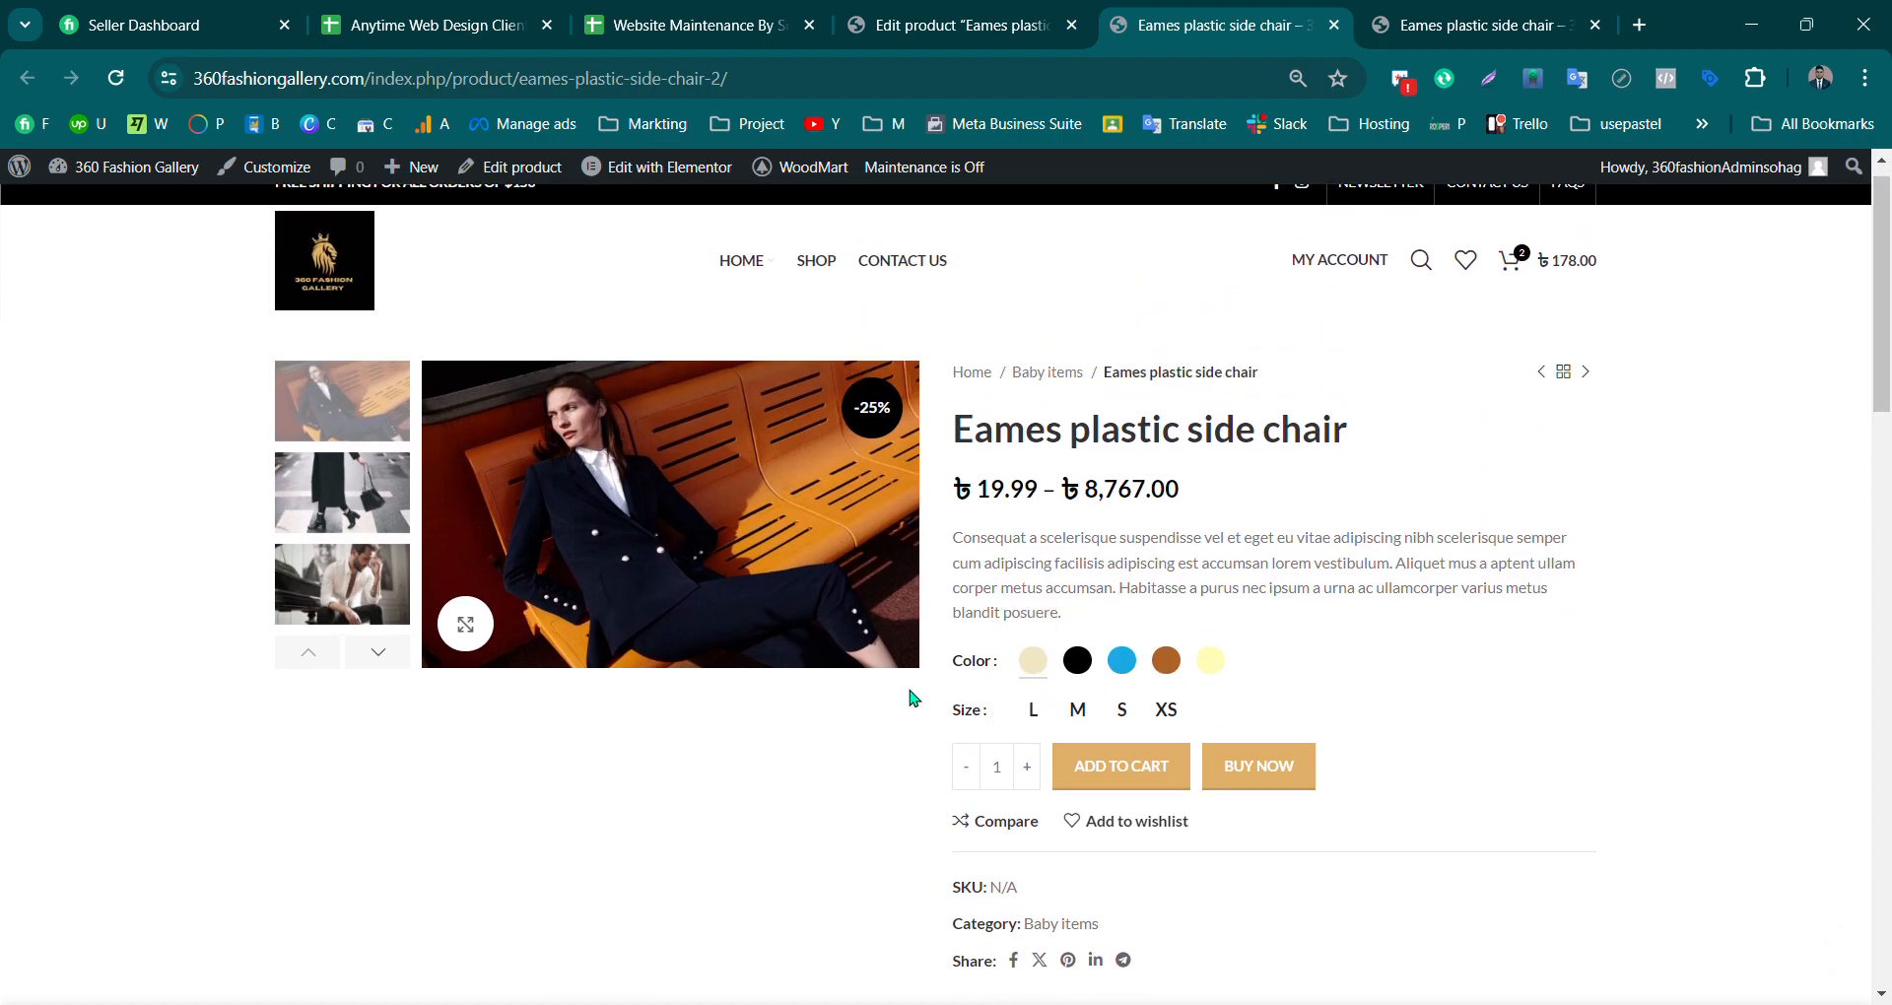
{"action": "left_click", "coordinate": [1035, 662]}
{"action": "left_click", "coordinate": [1035, 711]}
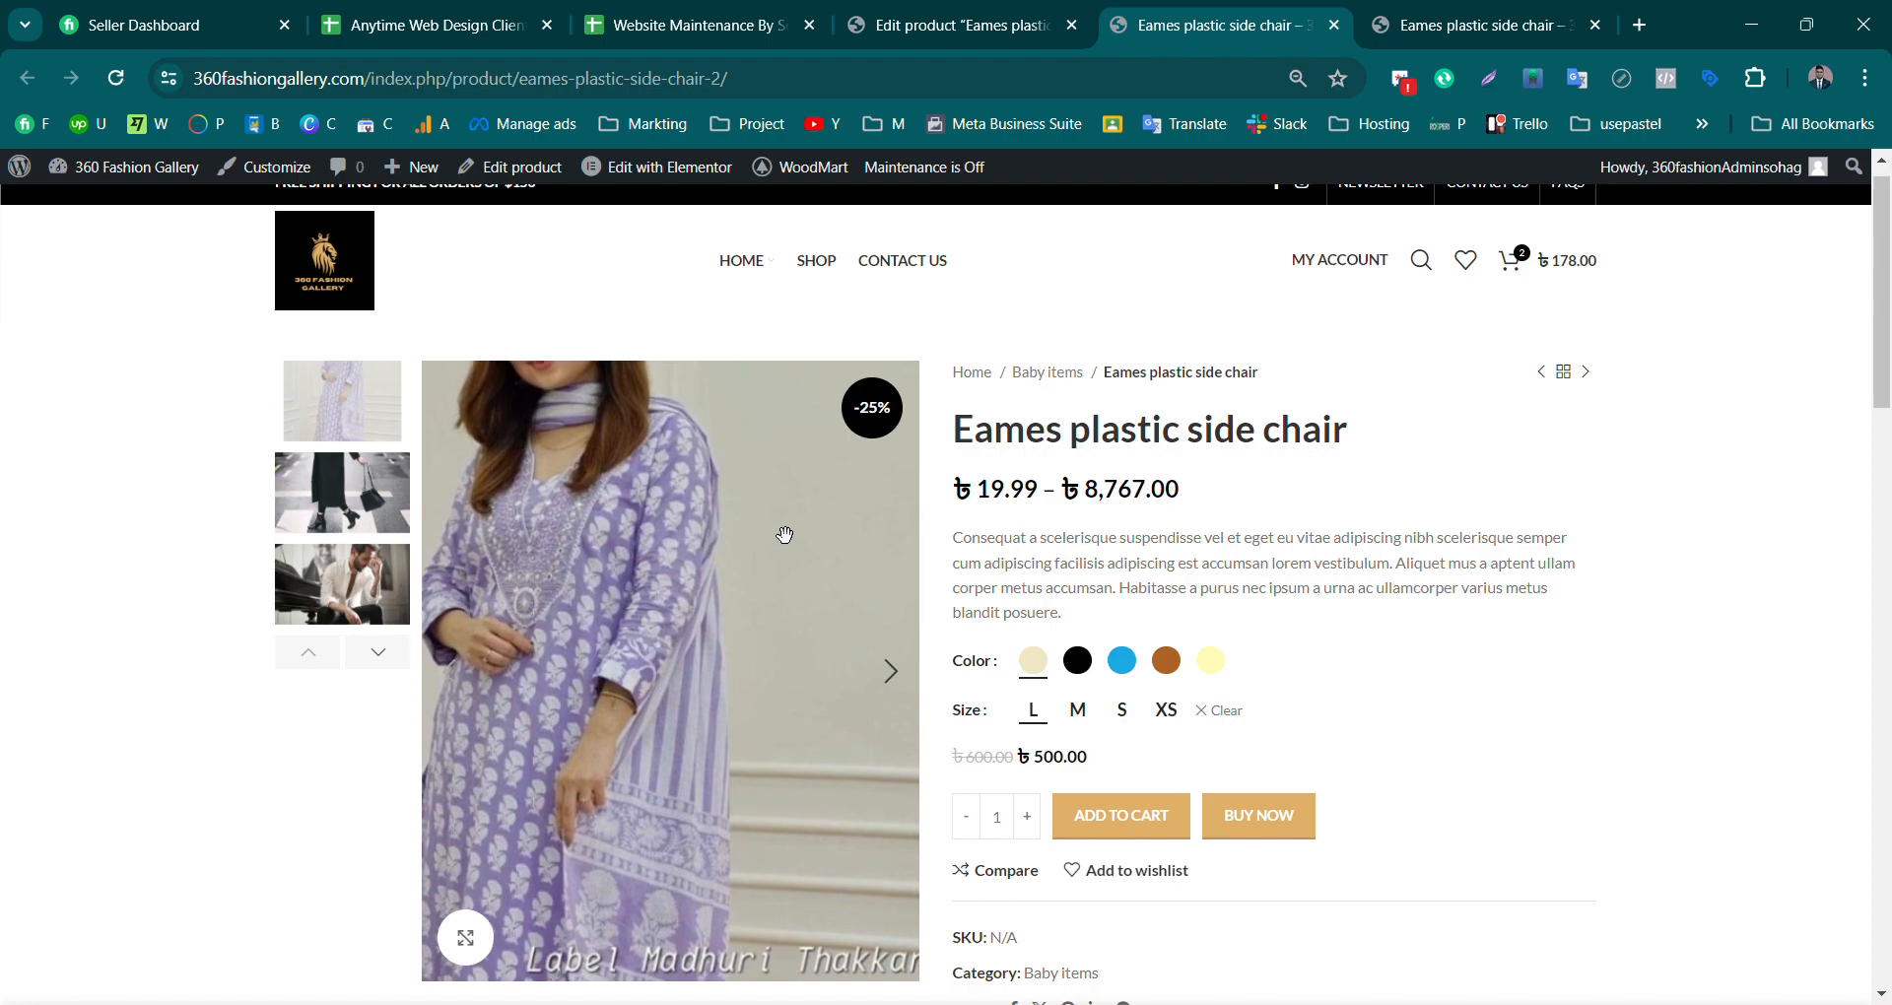
Step: Check the image and price for the black, blue and brown colors with different sizes, and clear the variation selection
{"action": "left_click", "coordinate": [1077, 660]}
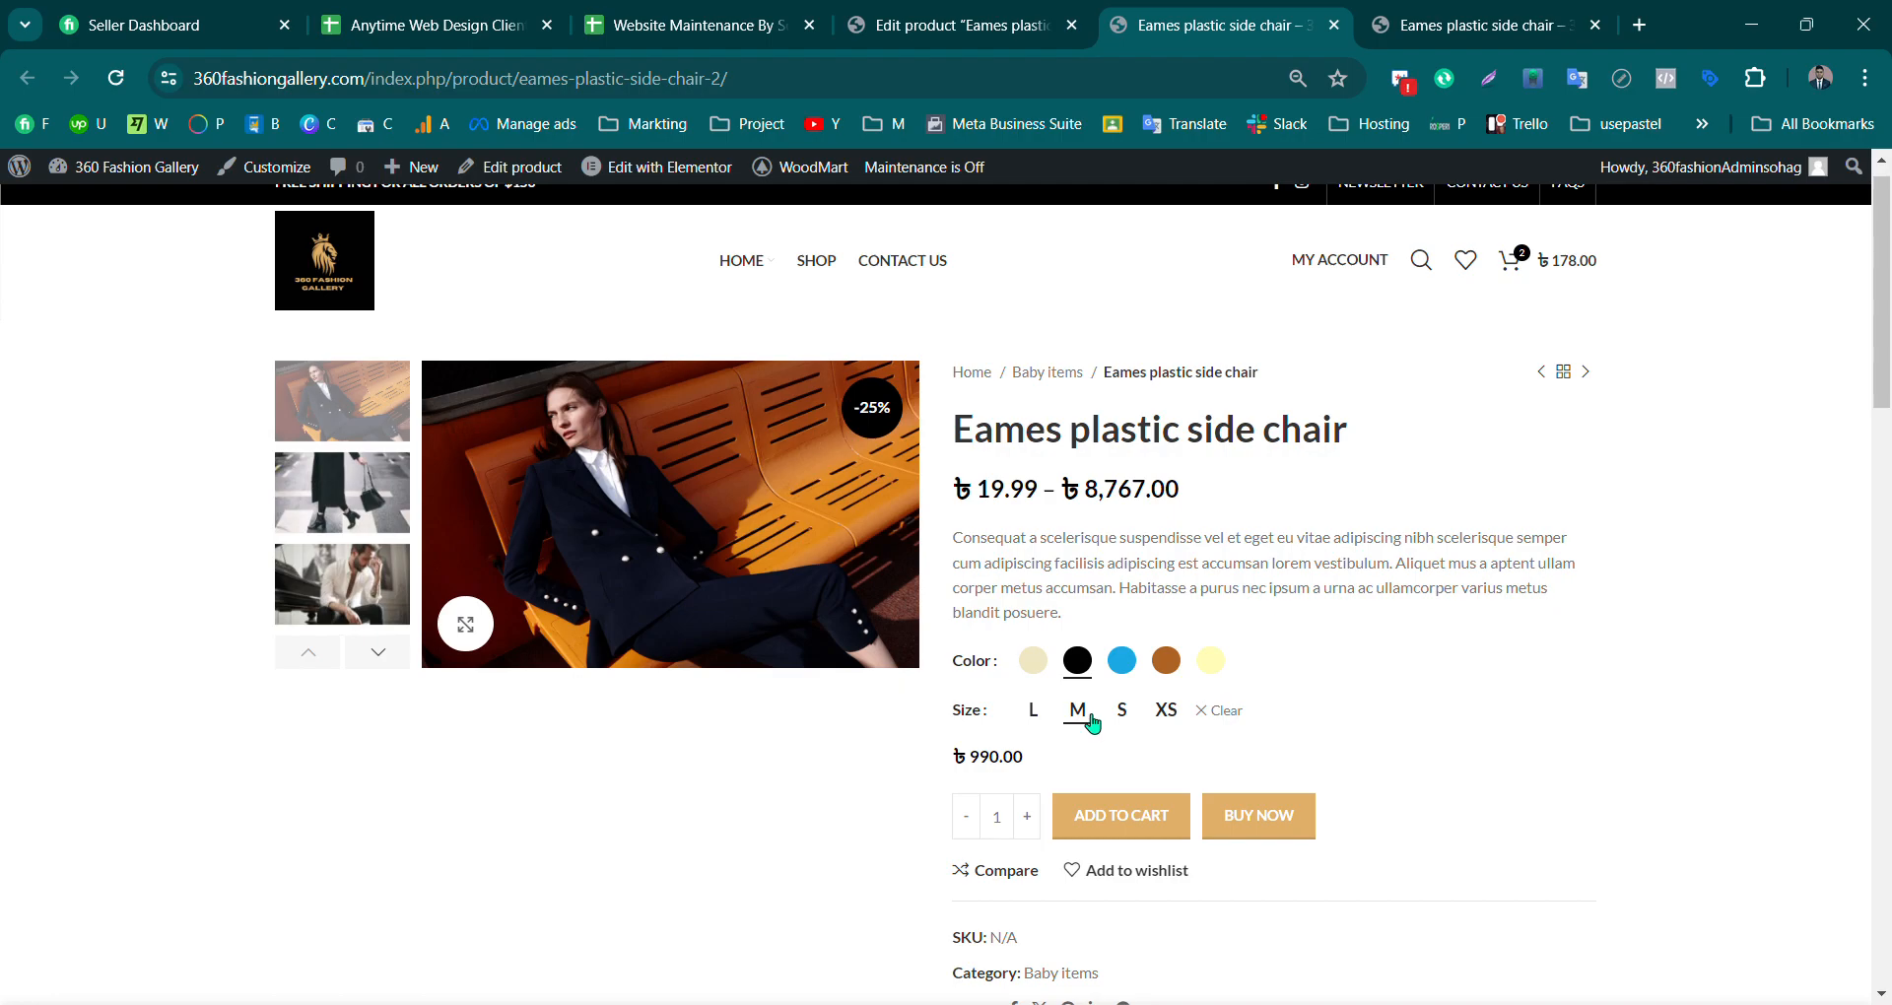
{"action": "left_click", "coordinate": [1121, 663]}
{"action": "left_click", "coordinate": [1166, 660]}
{"action": "left_click", "coordinate": [1123, 711]}
{"action": "left_click", "coordinate": [1220, 711]}
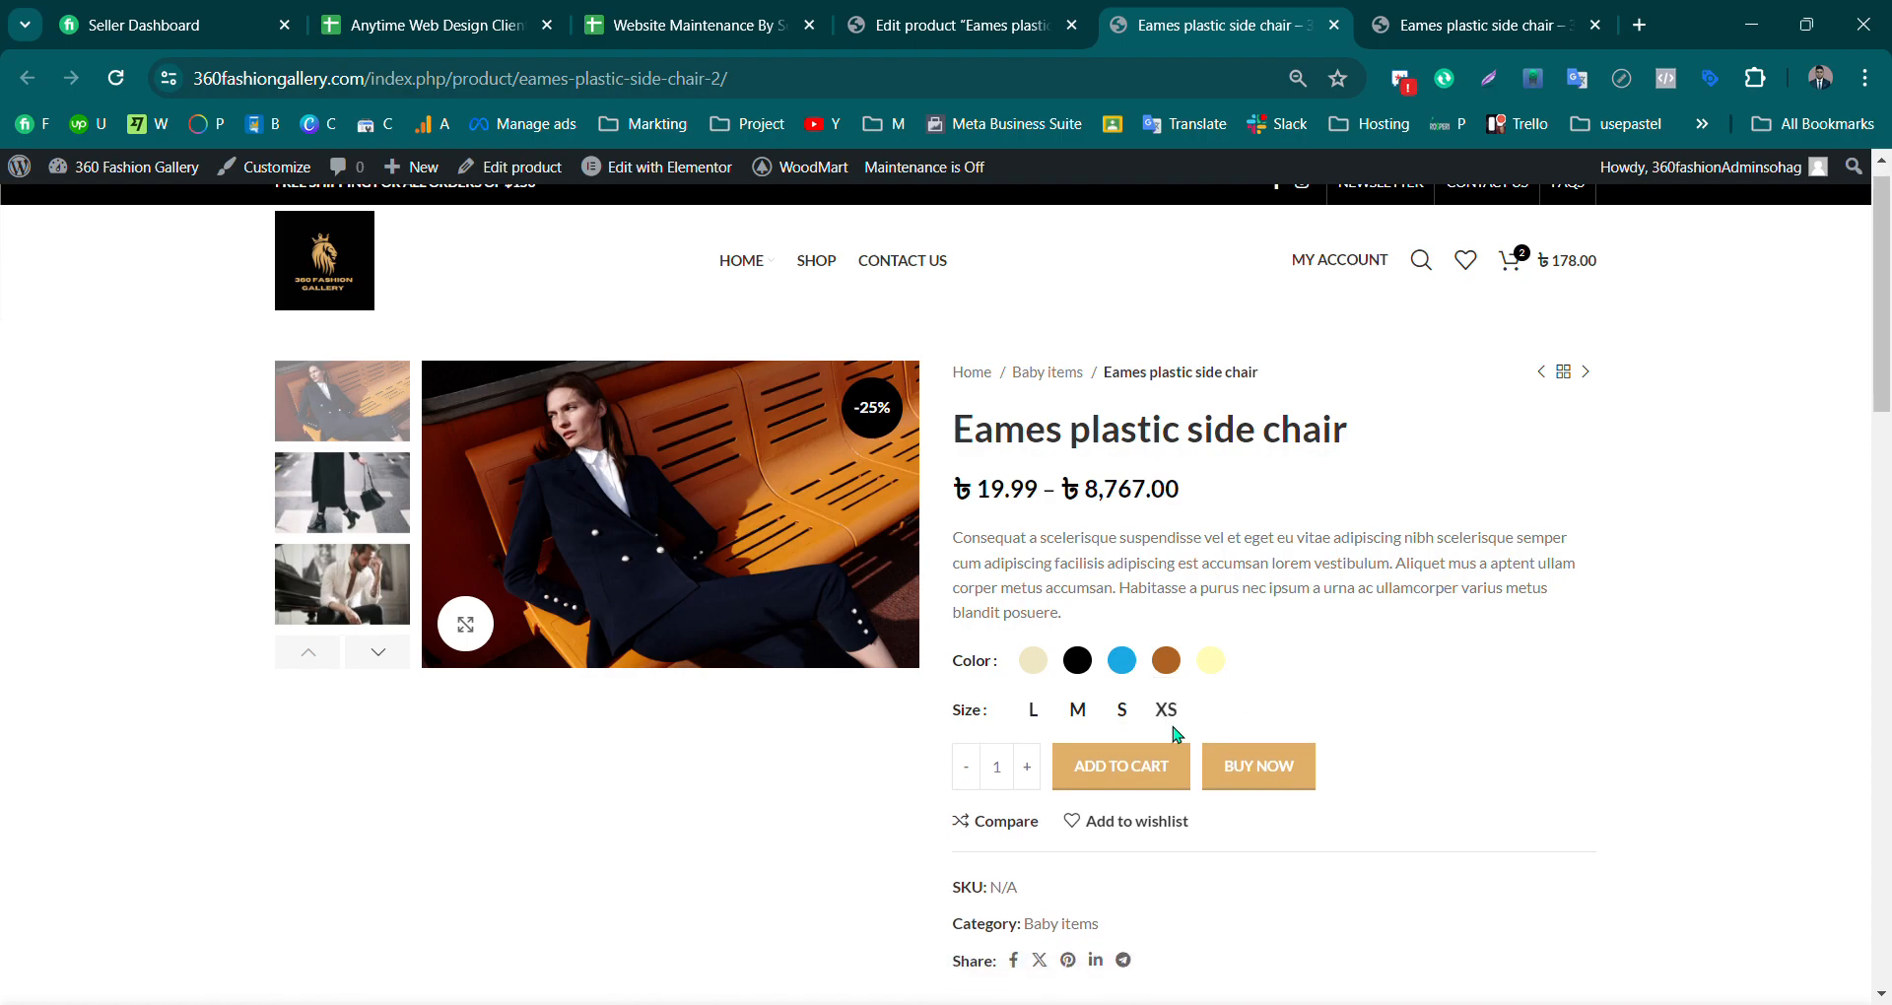
Step: Select the beige color and go through sizes M, S and XS to compare their images and prices, ending on XS
{"action": "left_click", "coordinate": [1033, 660]}
{"action": "left_click", "coordinate": [1078, 711]}
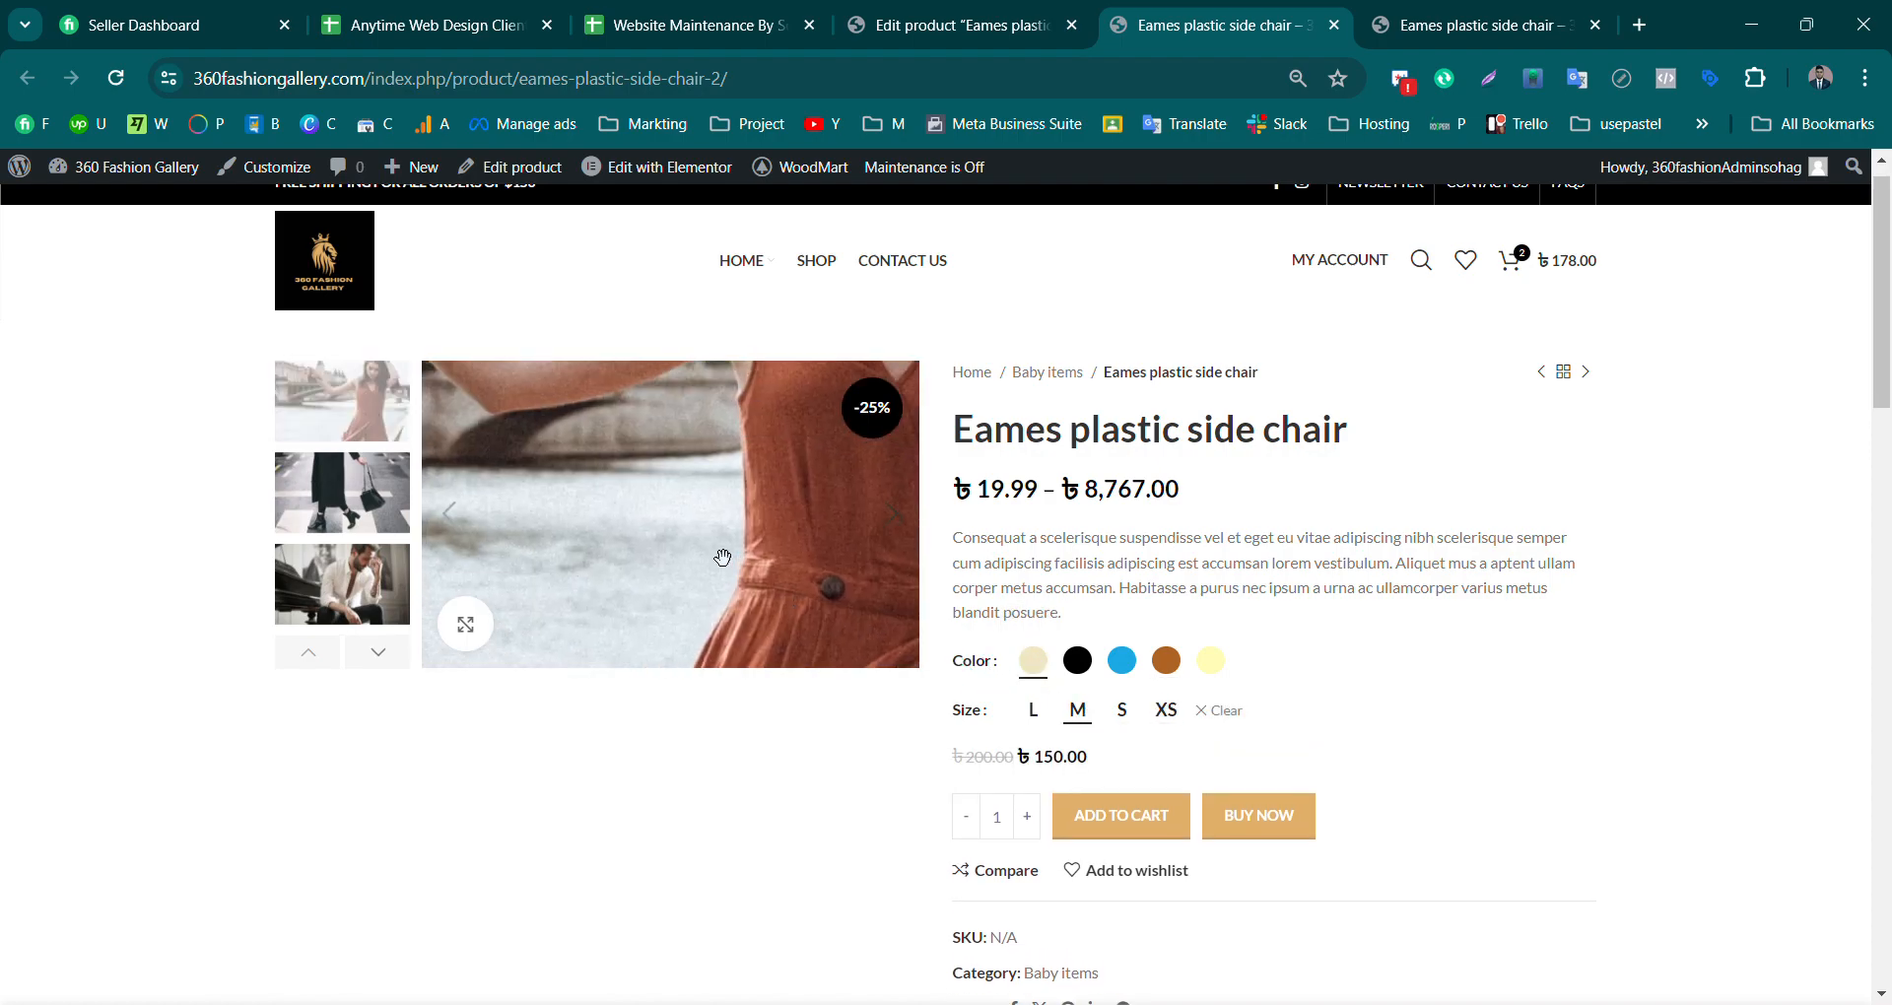
{"action": "left_click", "coordinate": [1135, 715]}
{"action": "left_click", "coordinate": [1168, 713]}
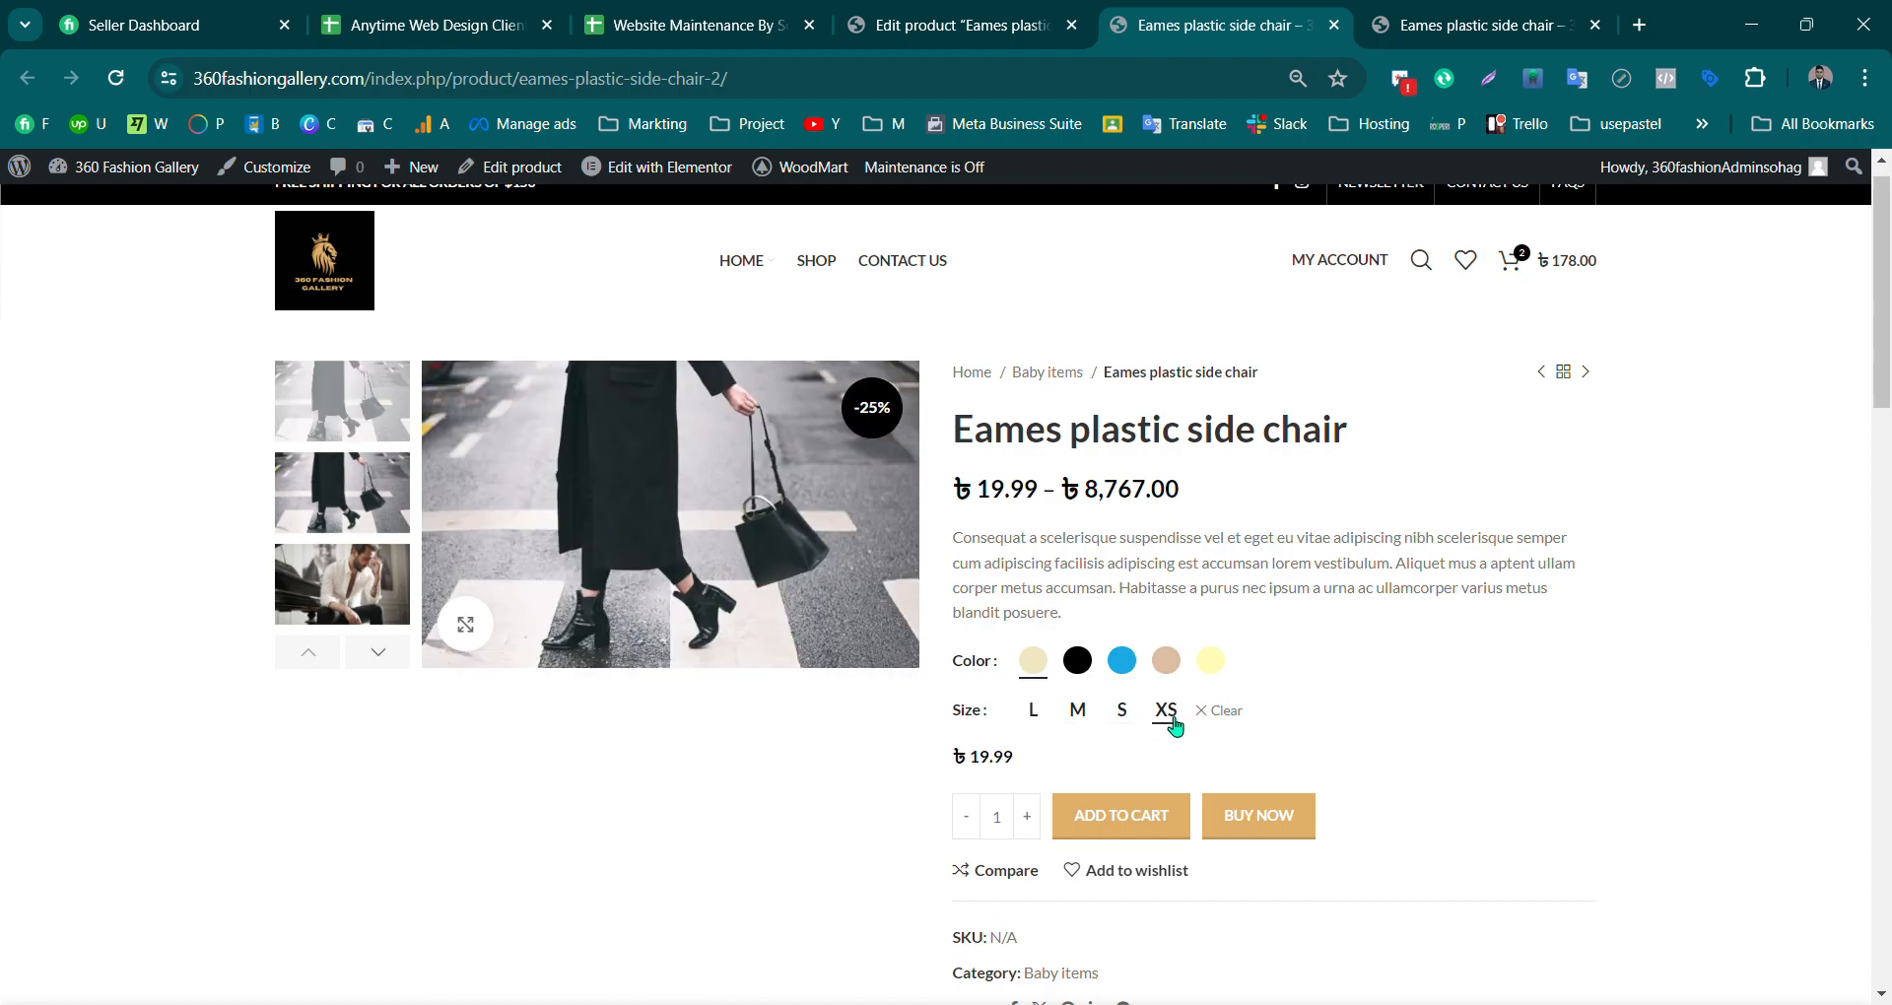
Step: Look over the description text, the footer product lists and the sticky purchase bar of the product page
{"action": "left_click_drag", "start_coordinate": [1883, 304], "coordinate": [1889, 695]}
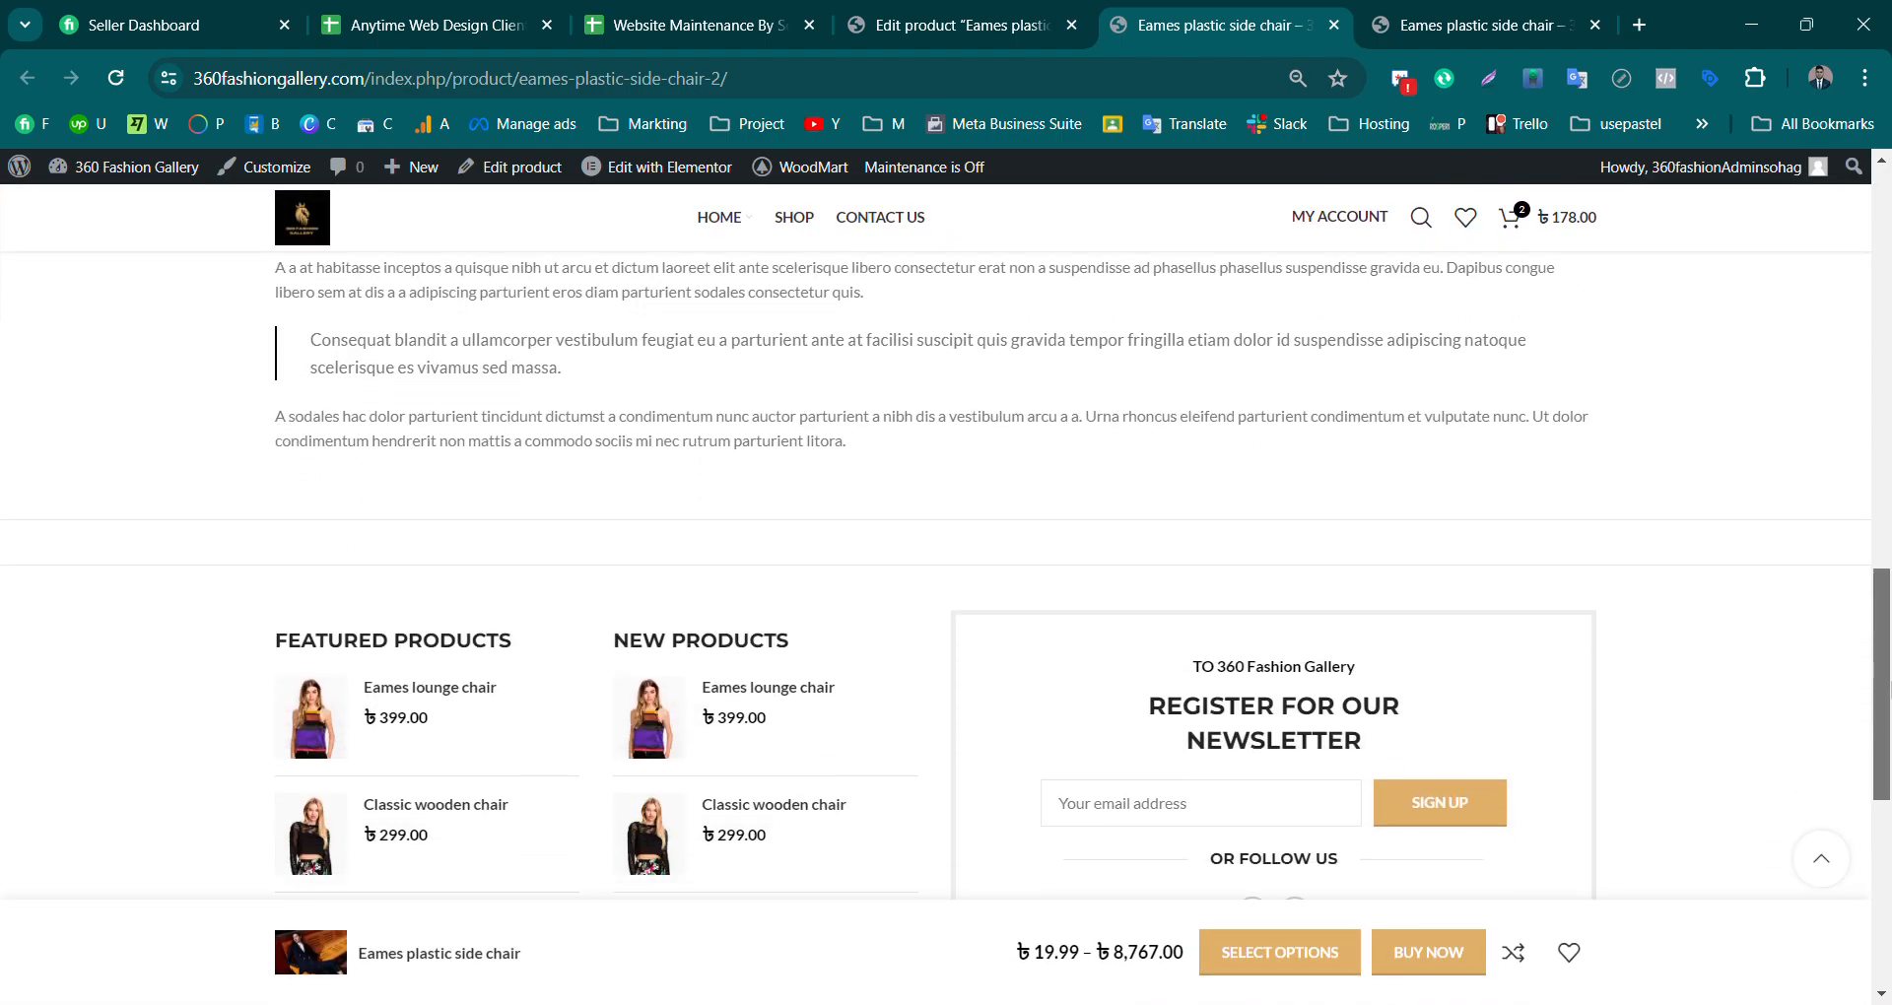
{"action": "left_click_drag", "start_coordinate": [969, 449], "coordinate": [774, 794]}
{"action": "left_click", "coordinate": [1377, 796]}
{"action": "left_click_drag", "start_coordinate": [1883, 456], "coordinate": [1864, 680]}
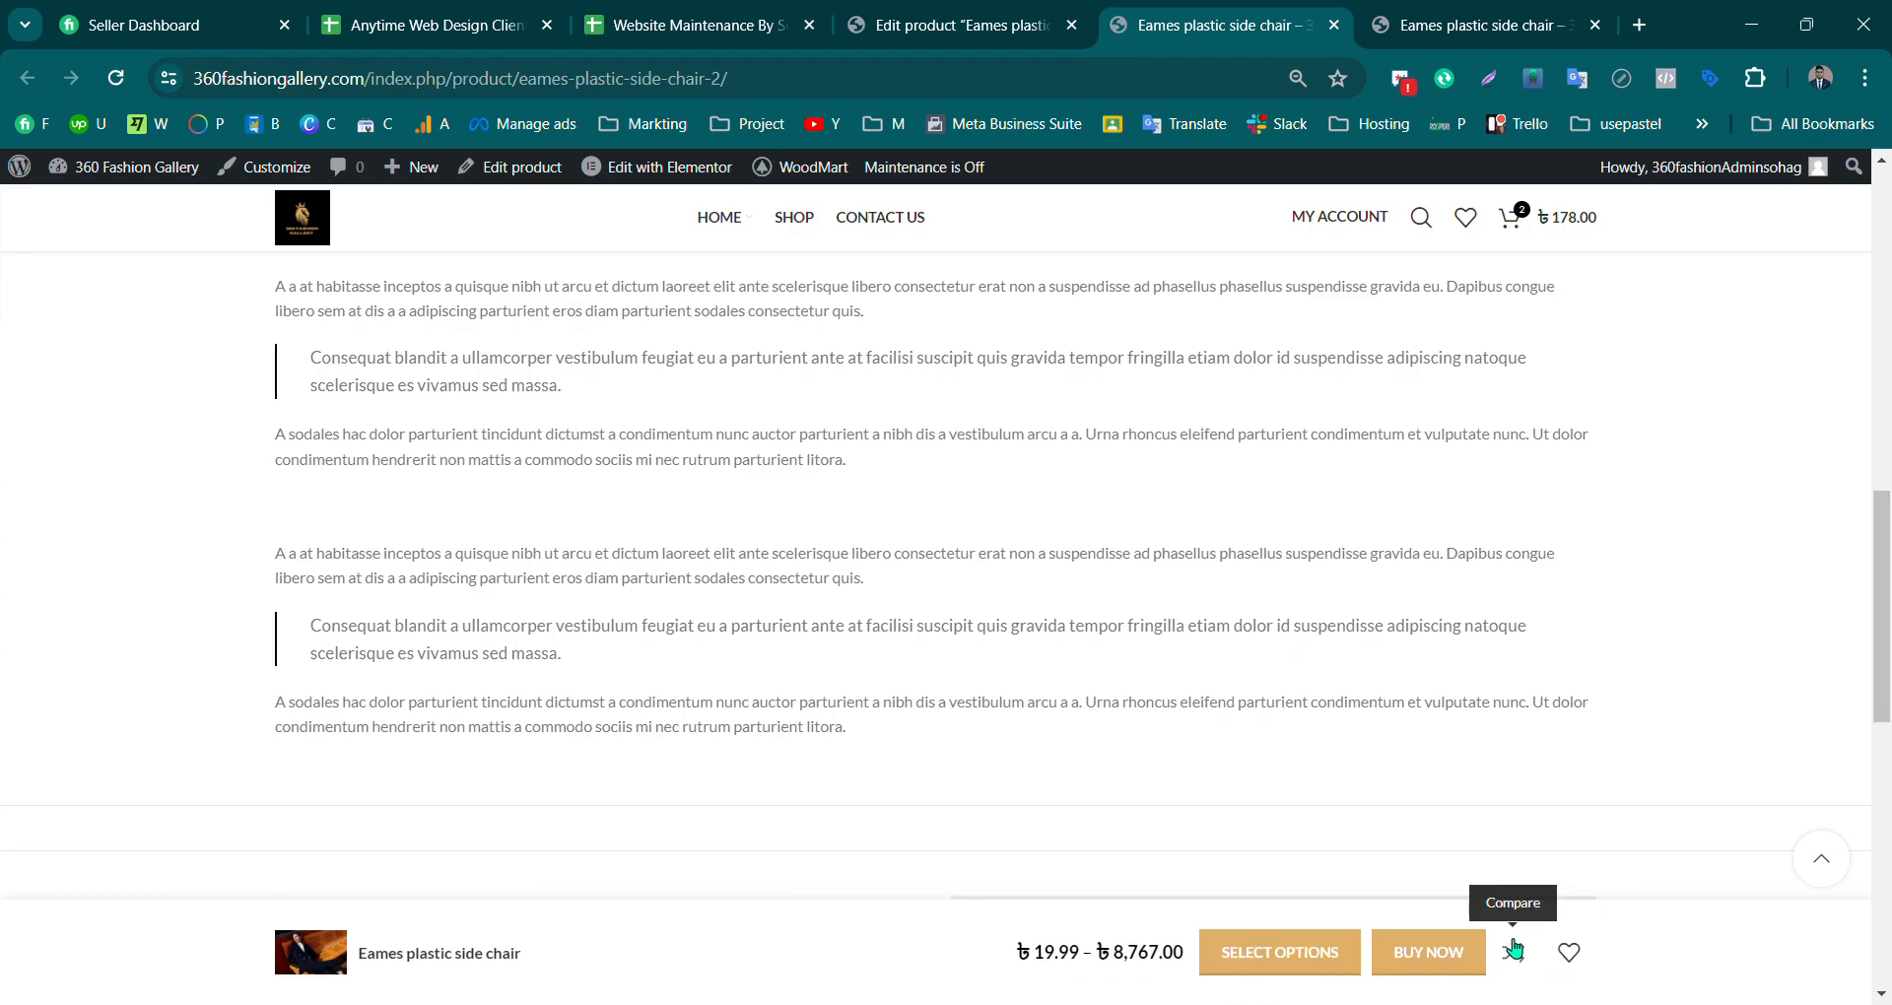
{"action": "left_click_drag", "start_coordinate": [1884, 595], "coordinate": [1889, 783]}
{"action": "left_click", "coordinate": [1431, 975]}
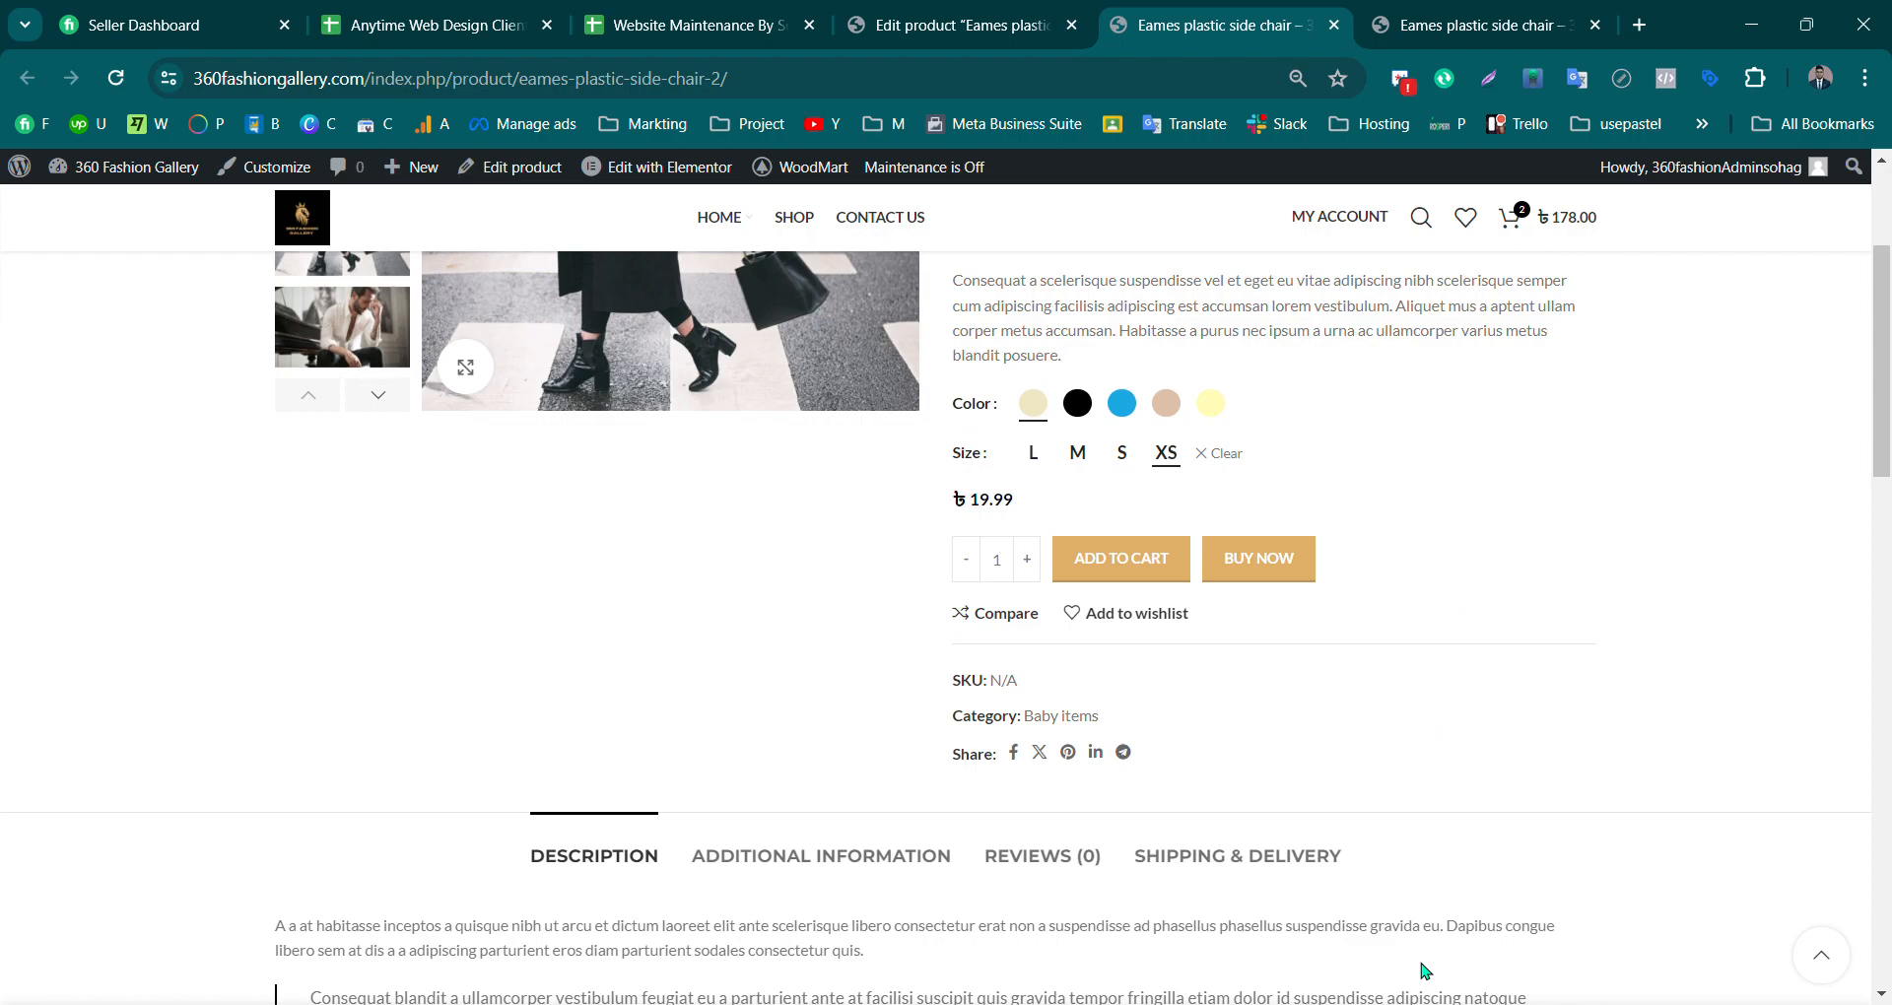
Step: Buy the beige XS variation directly and go to the billing details on the checkout page
{"action": "left_click", "coordinate": [1246, 559]}
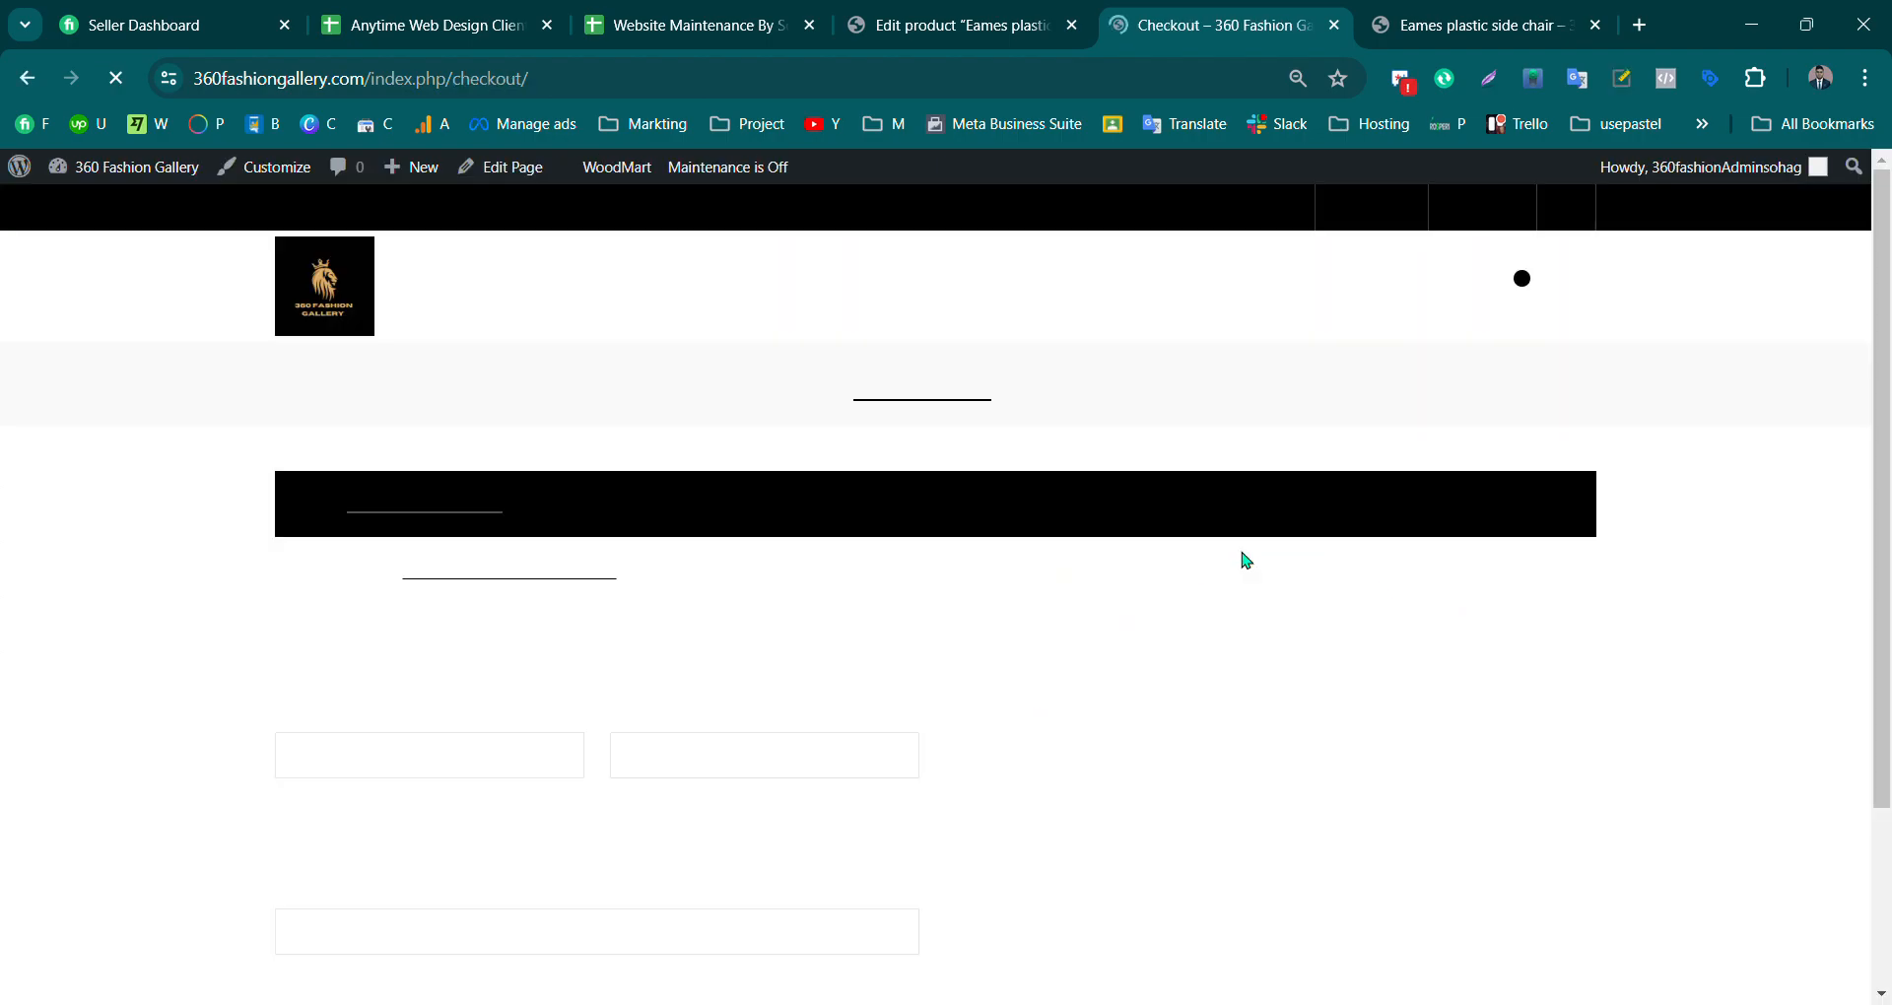
{"action": "scroll", "coordinate": [1340, 665], "scroll_direction": "down", "scroll_amount": 5}
{"action": "left_click", "coordinate": [412, 399]}
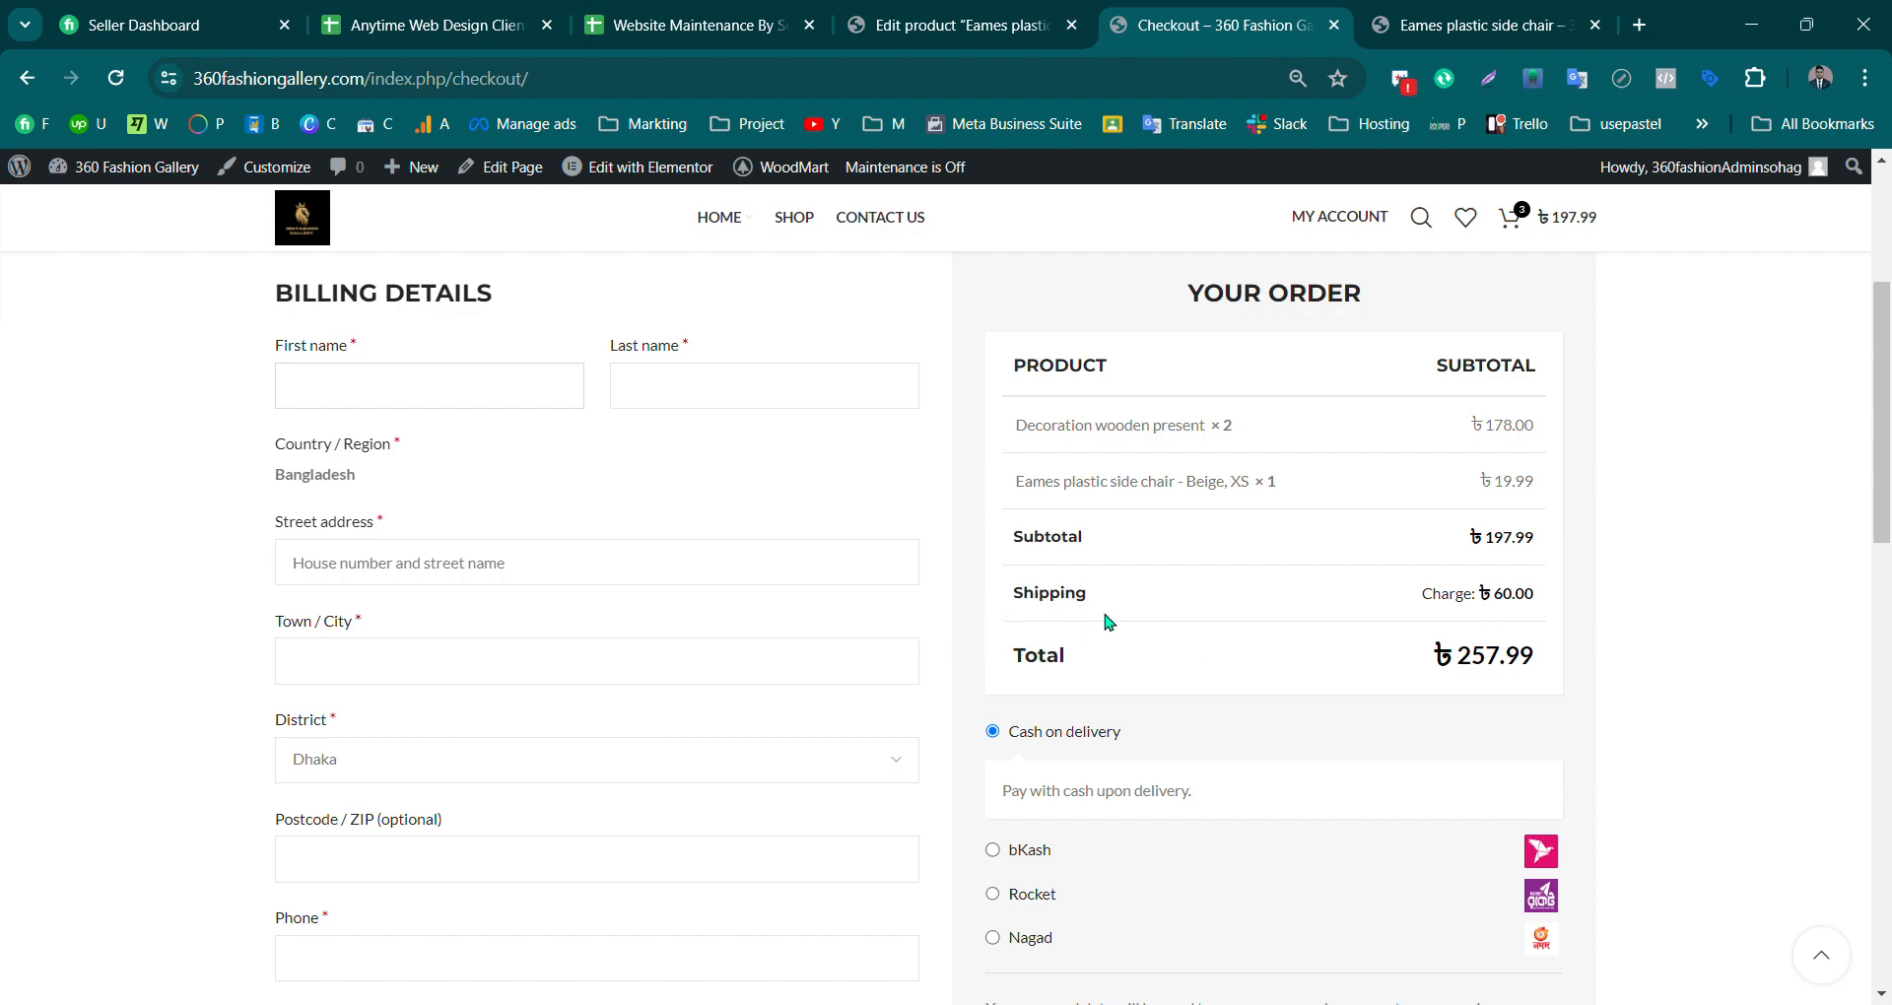
Step: Examine the shipping charge in the checkout order summary
{"action": "left_click_drag", "start_coordinate": [1589, 617], "coordinate": [995, 594]}
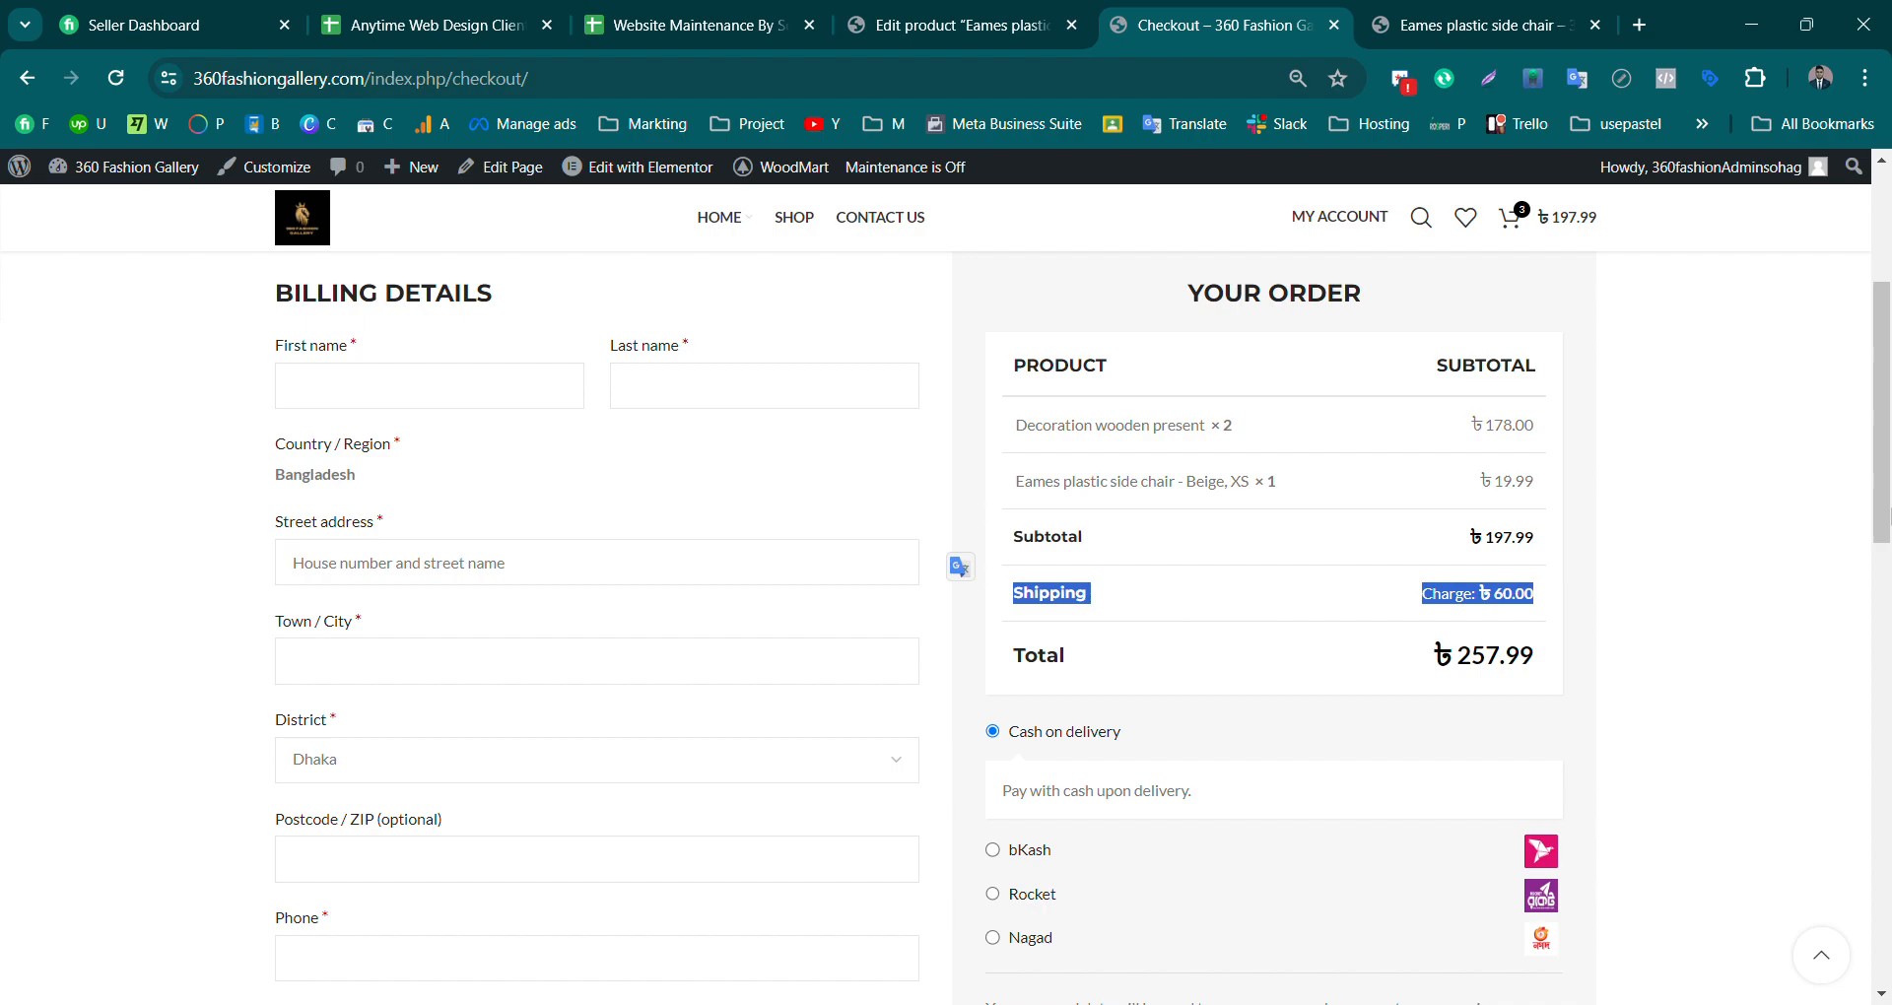
{"action": "scroll", "coordinate": [1084, 630], "scroll_direction": "down", "scroll_amount": 1}
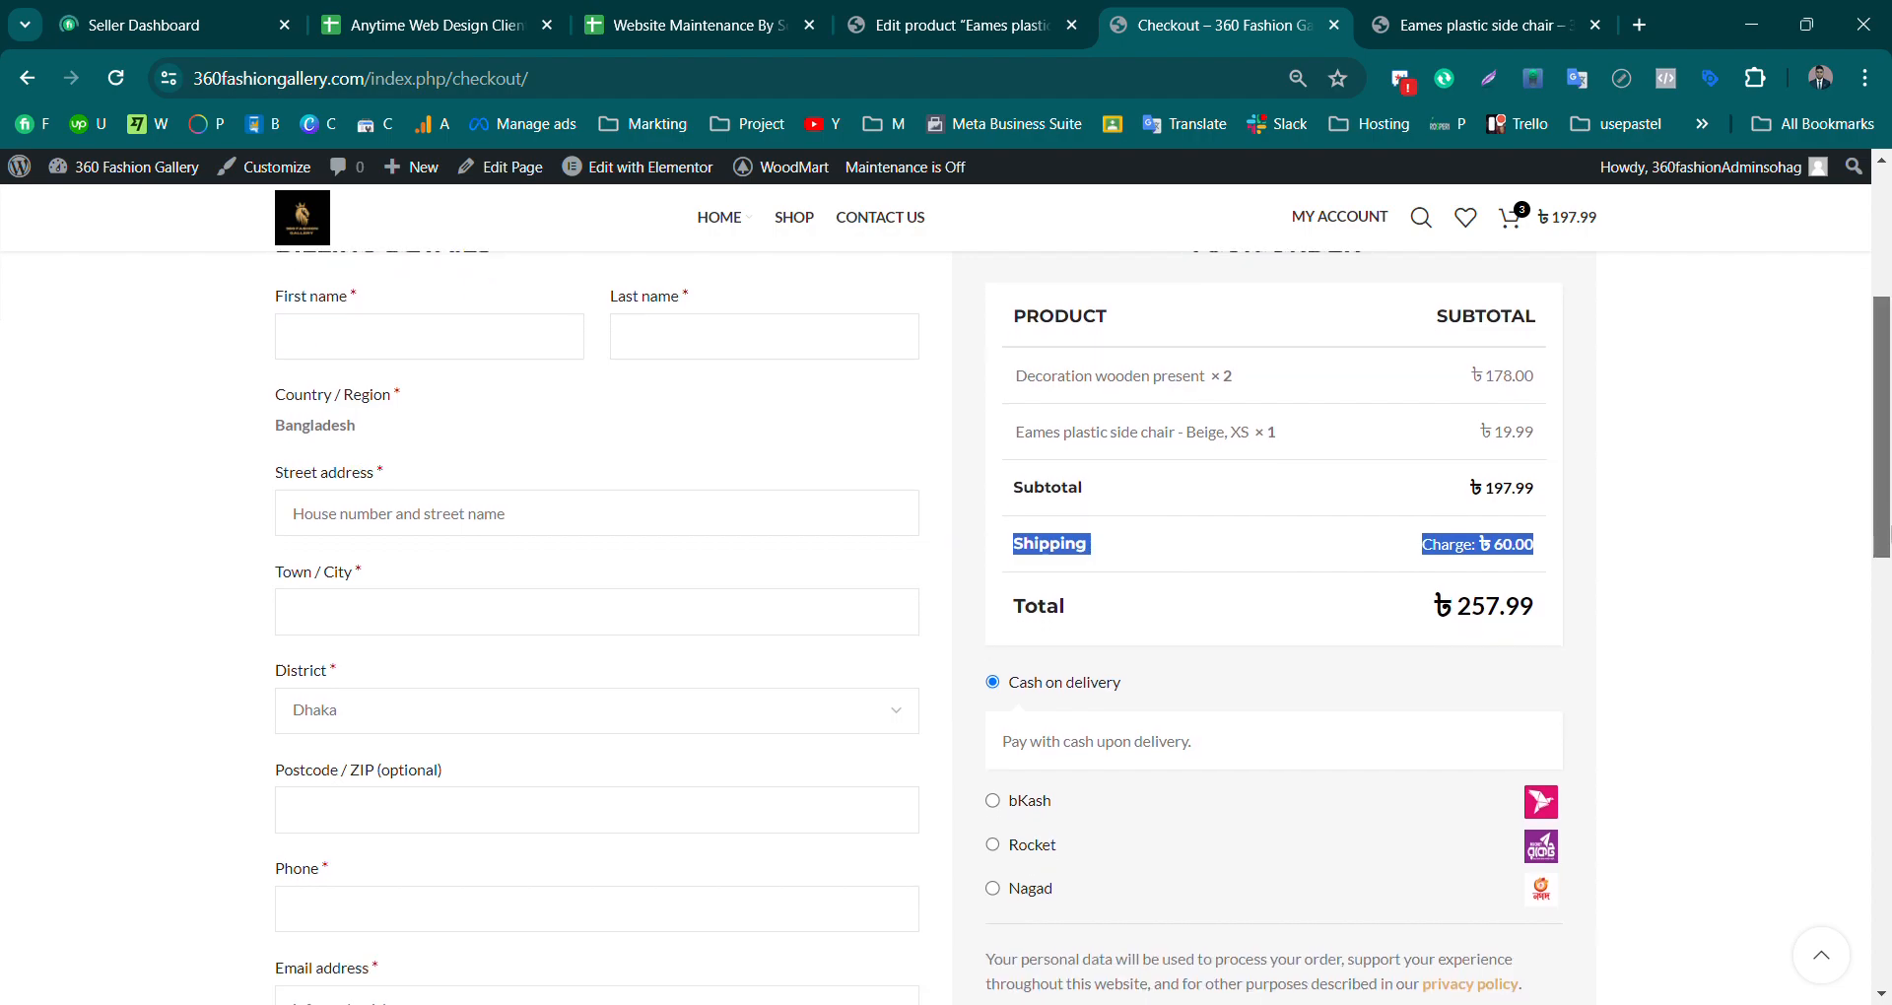
{"action": "left_click_drag", "start_coordinate": [1888, 537], "coordinate": [1888, 534]}
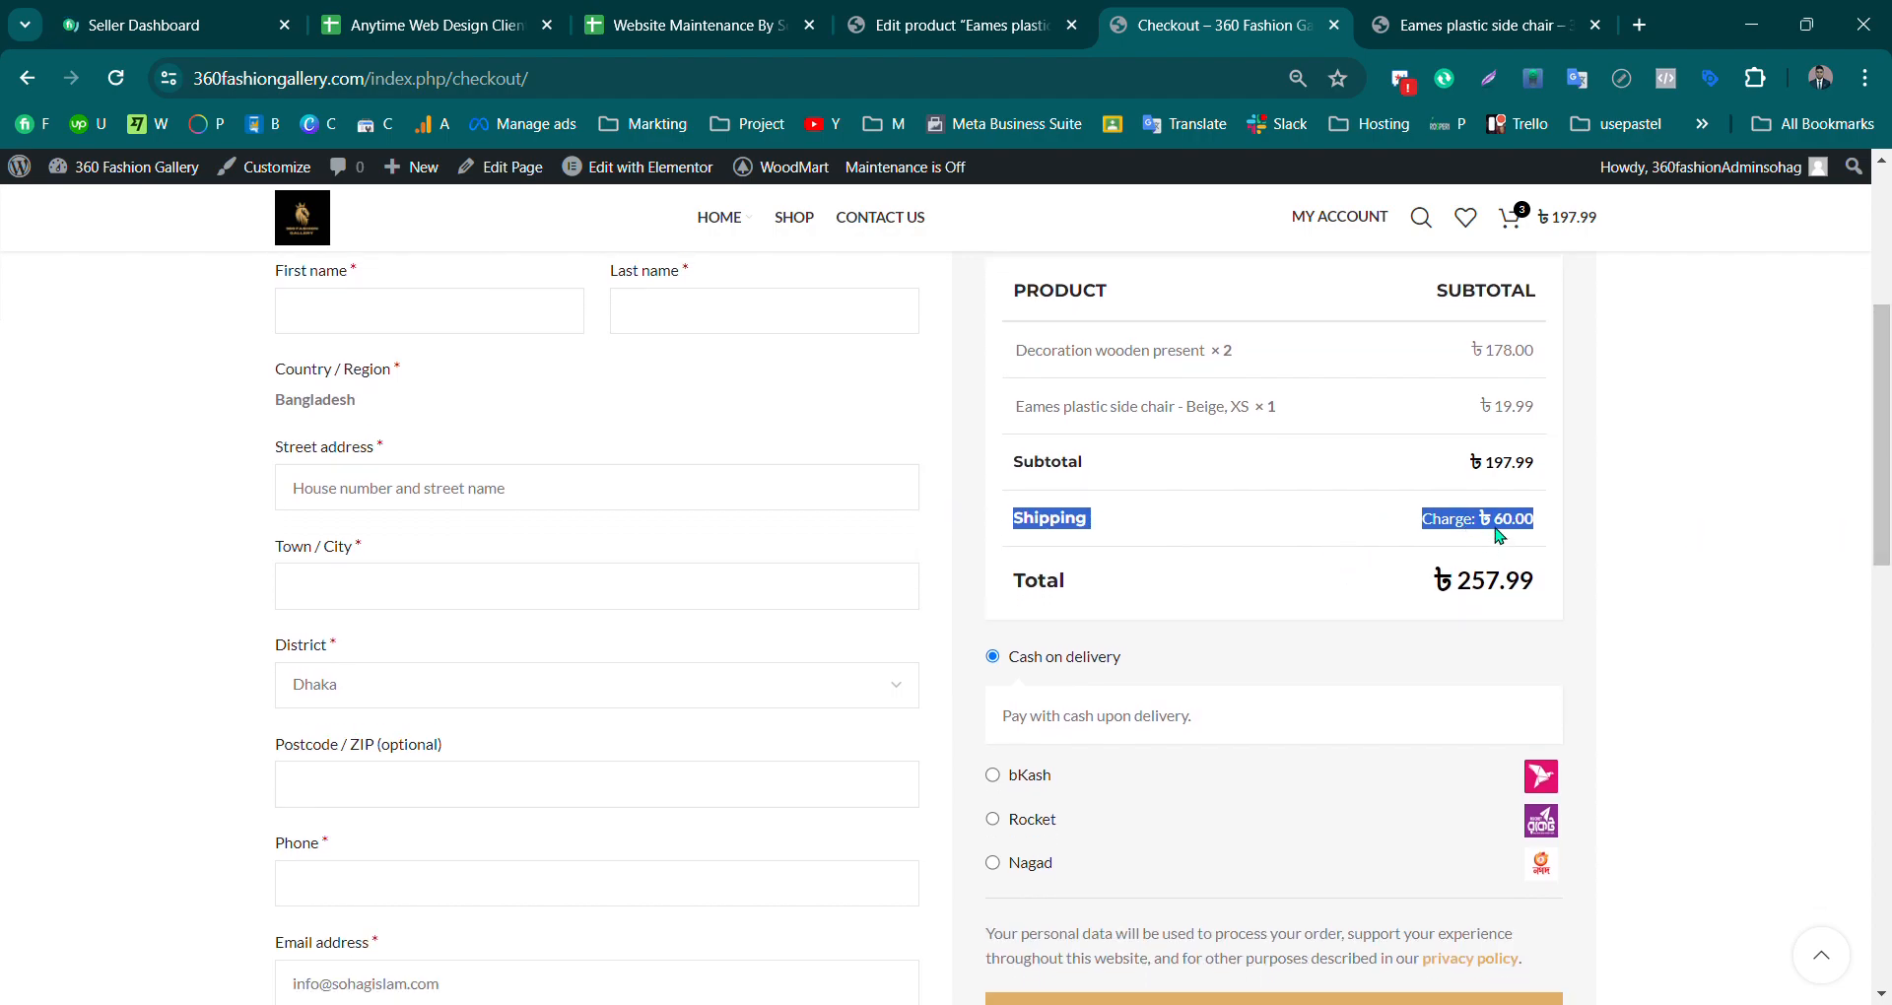
{"action": "left_click", "coordinate": [1495, 535]}
Step: Set the billing district to Dinajpur to check how the shipping charge responds
{"action": "left_click", "coordinate": [335, 695]}
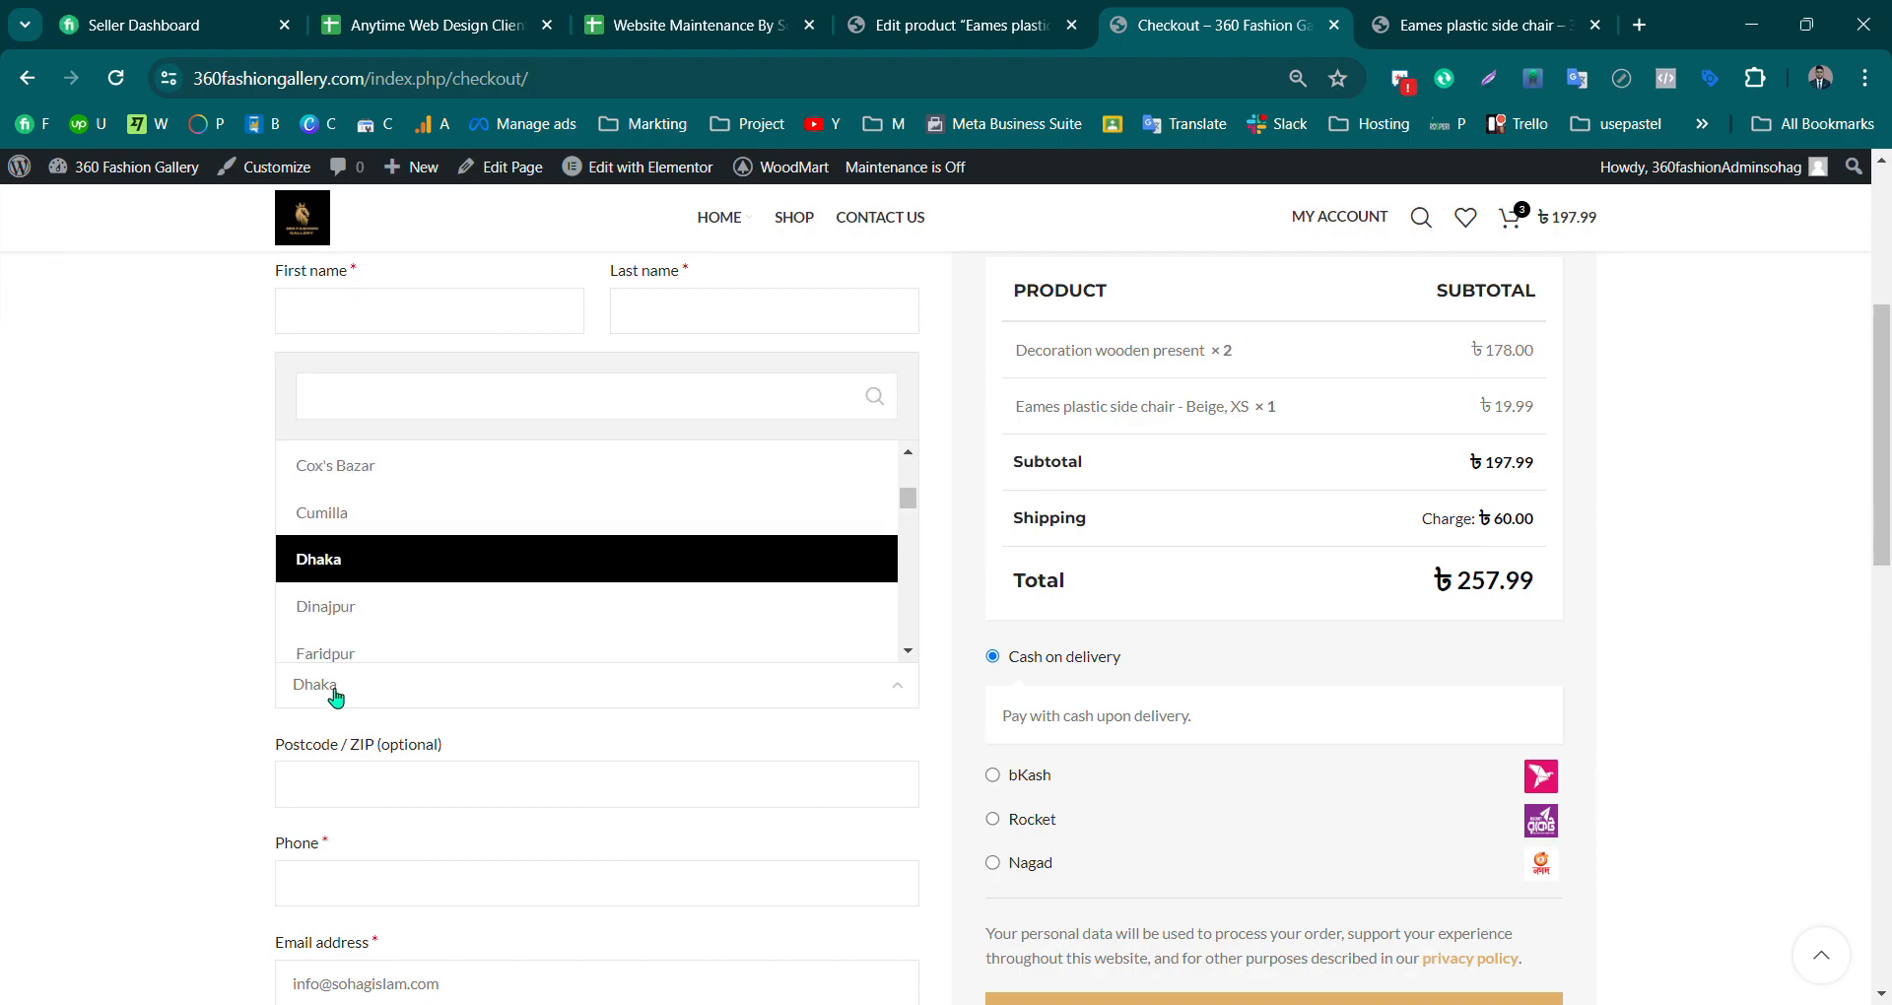
{"action": "left_click", "coordinate": [335, 695]}
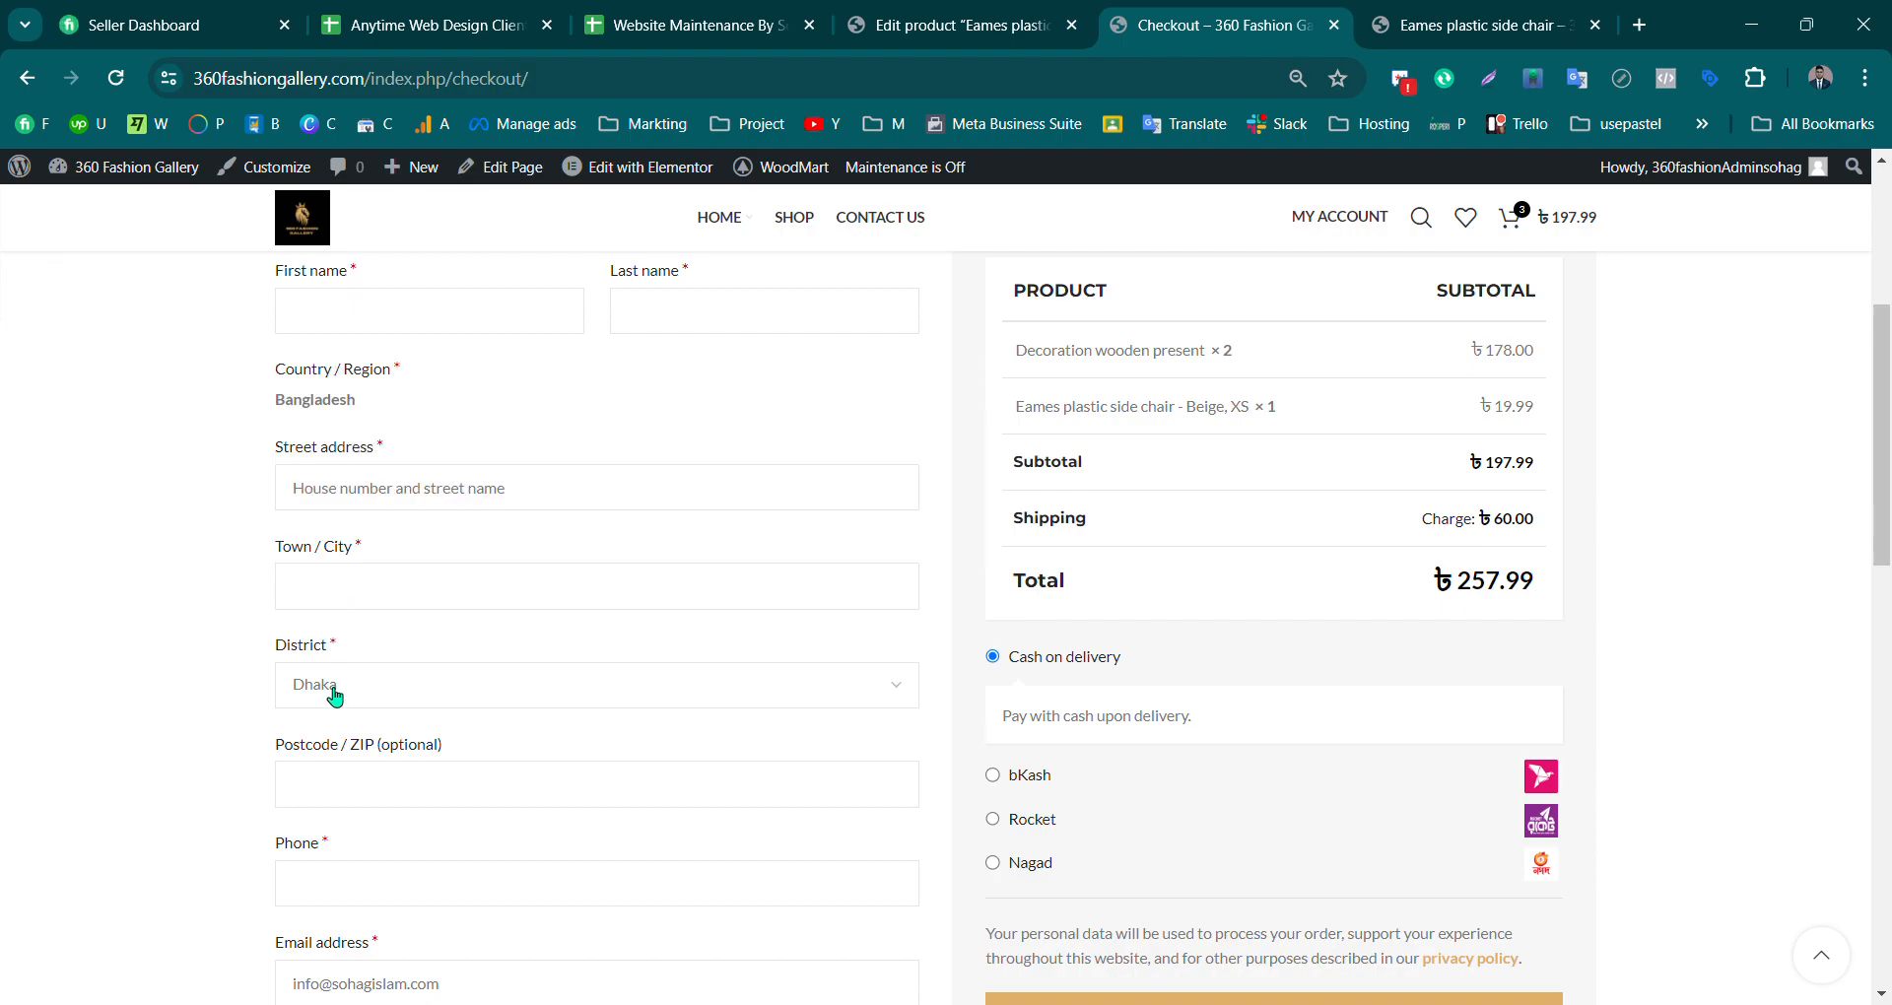
{"action": "left_click", "coordinate": [335, 694]}
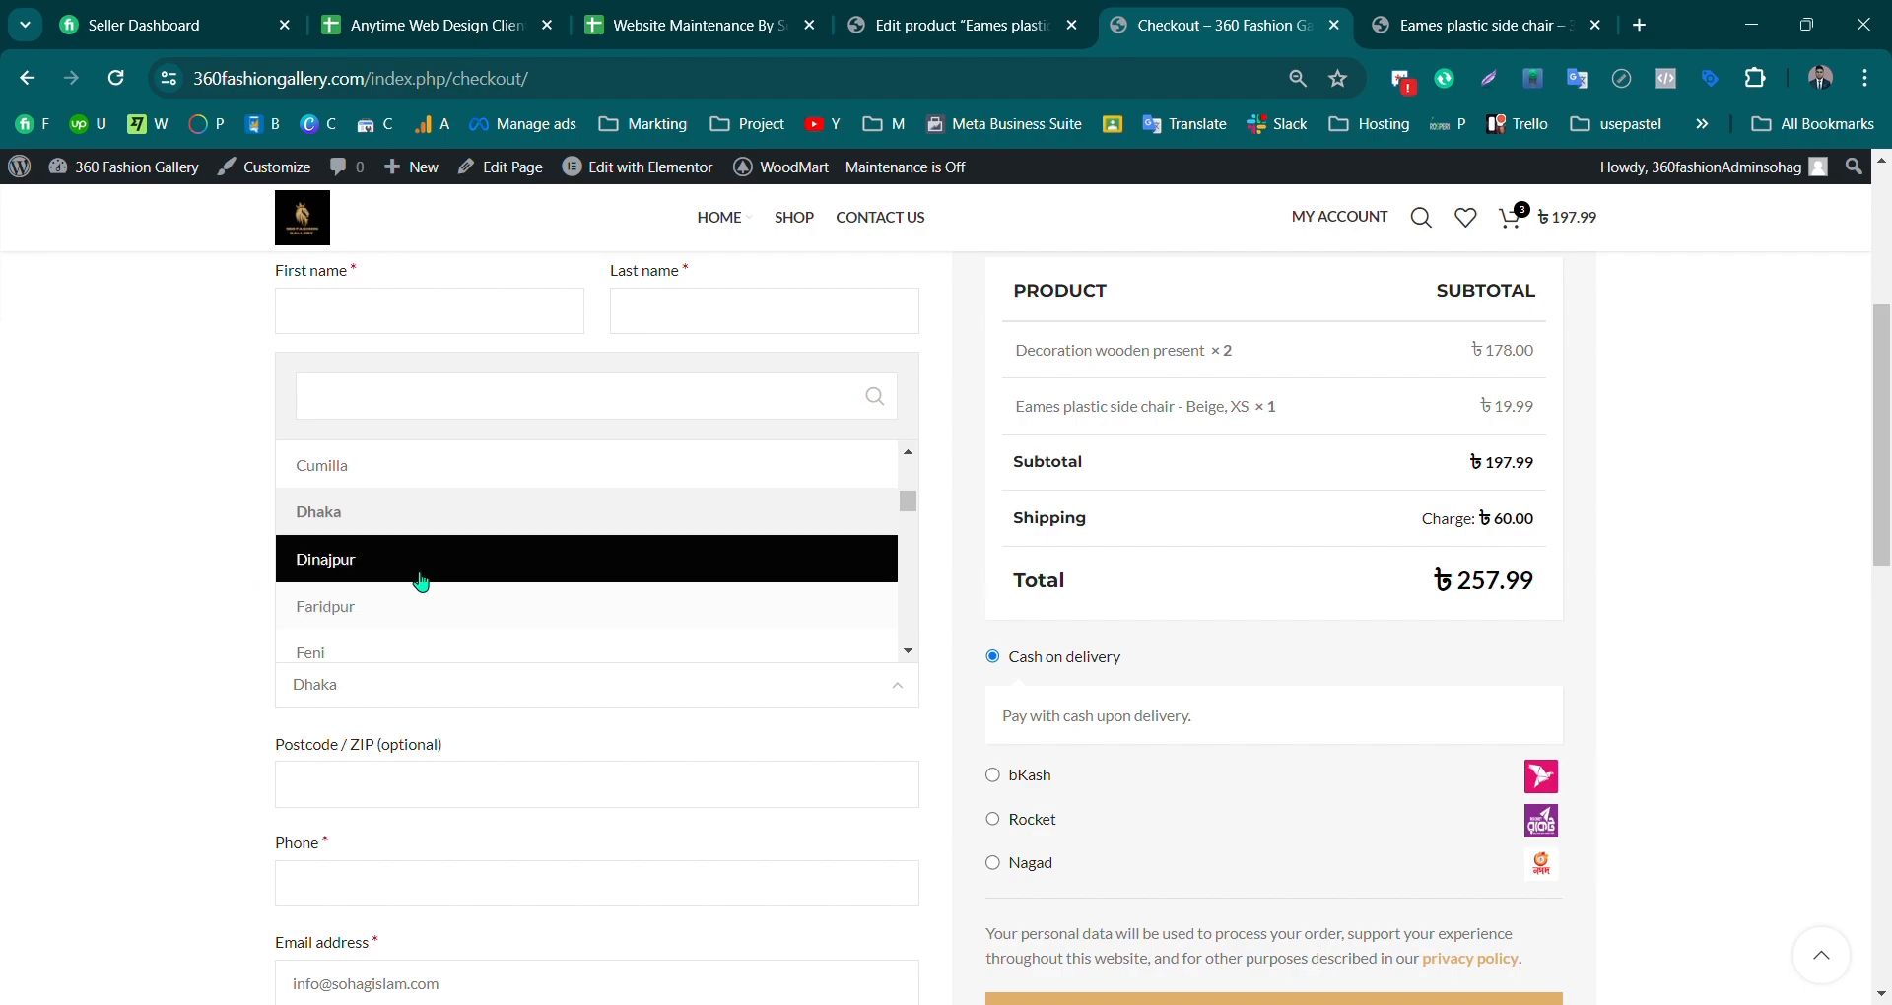
{"action": "left_click", "coordinate": [365, 575]}
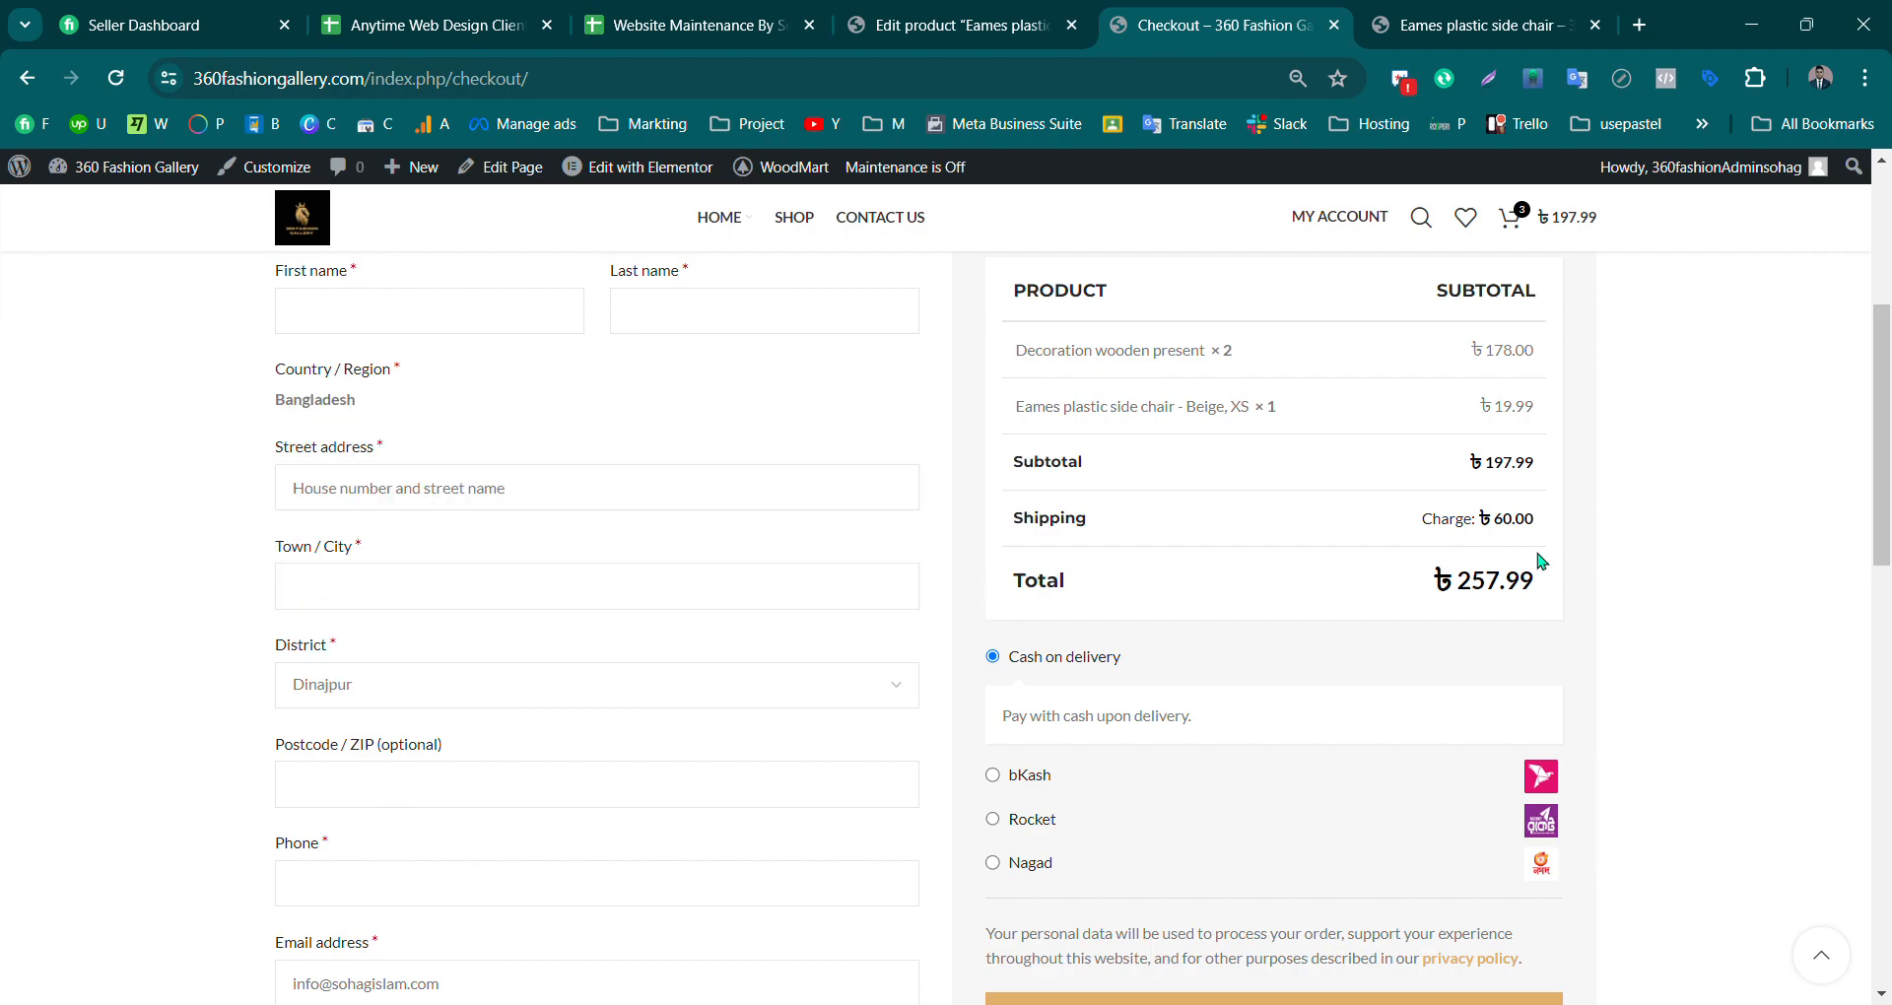
{"action": "left_click", "coordinate": [387, 605]}
{"action": "left_click", "coordinate": [611, 701]}
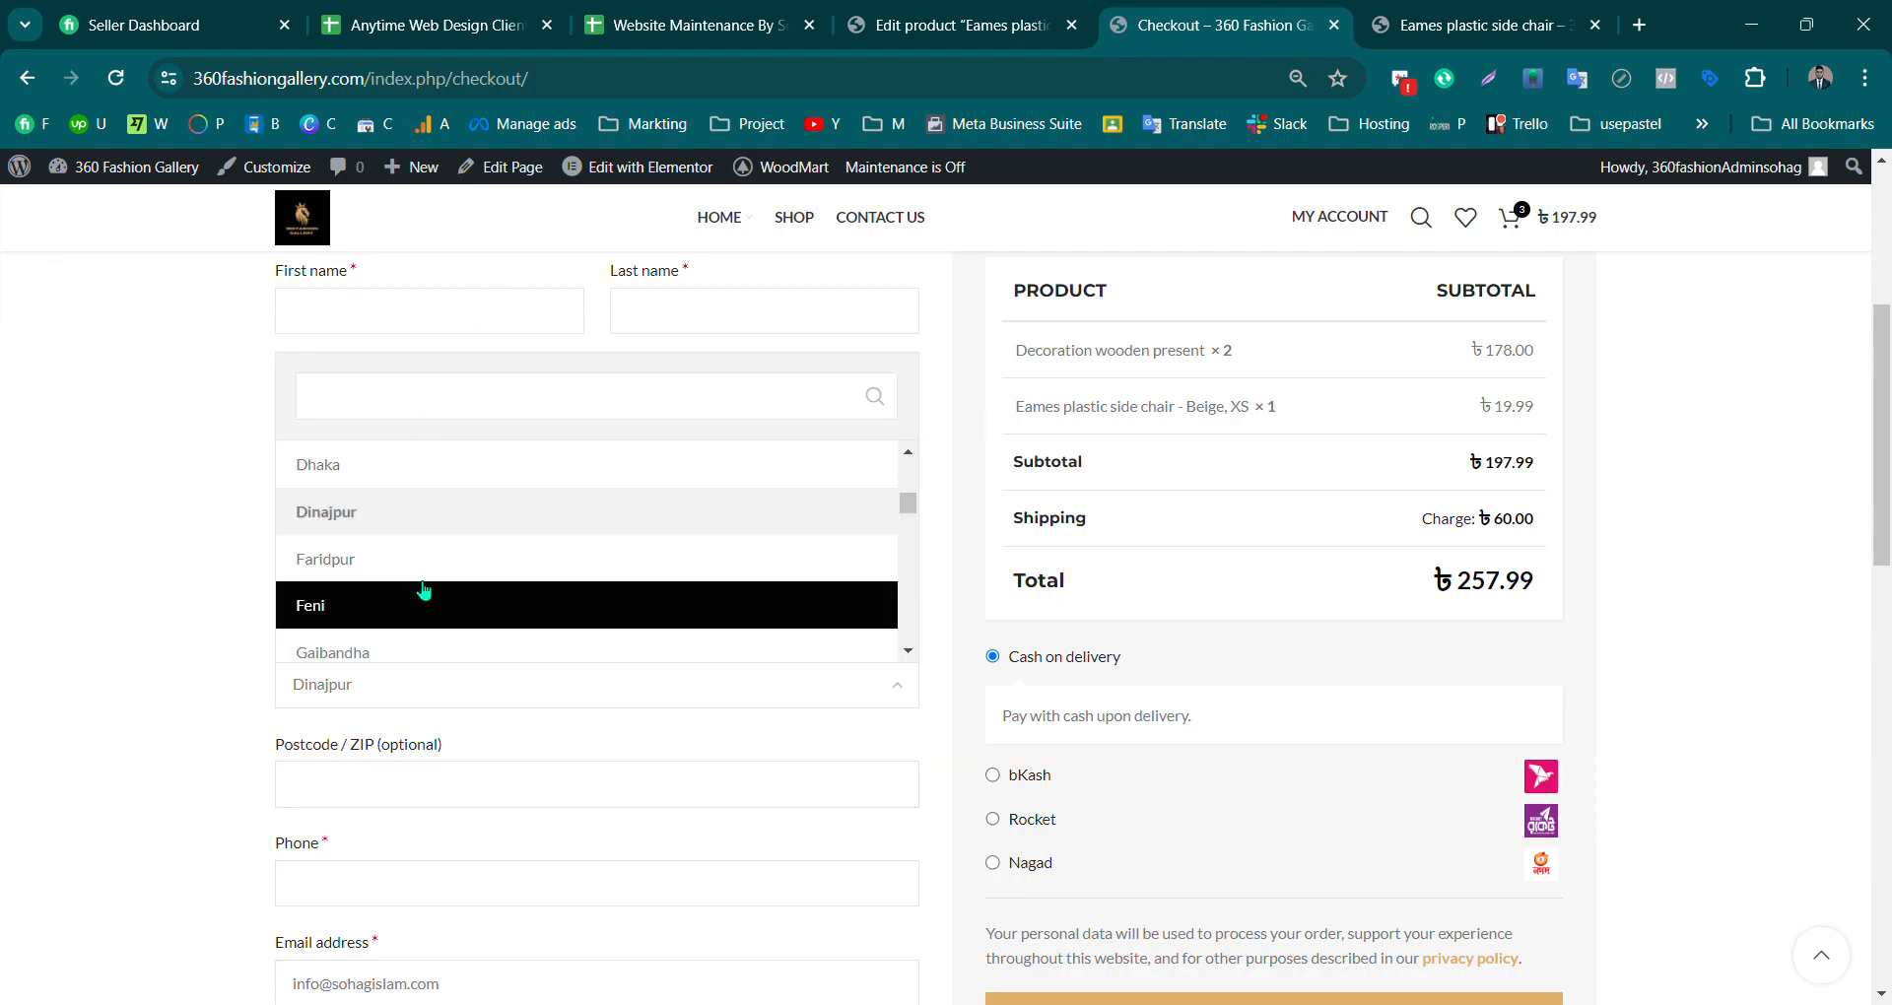
Step: Fill in the billing street address, town and postcode from a saved address suggestion
{"action": "left_click", "coordinate": [388, 499]}
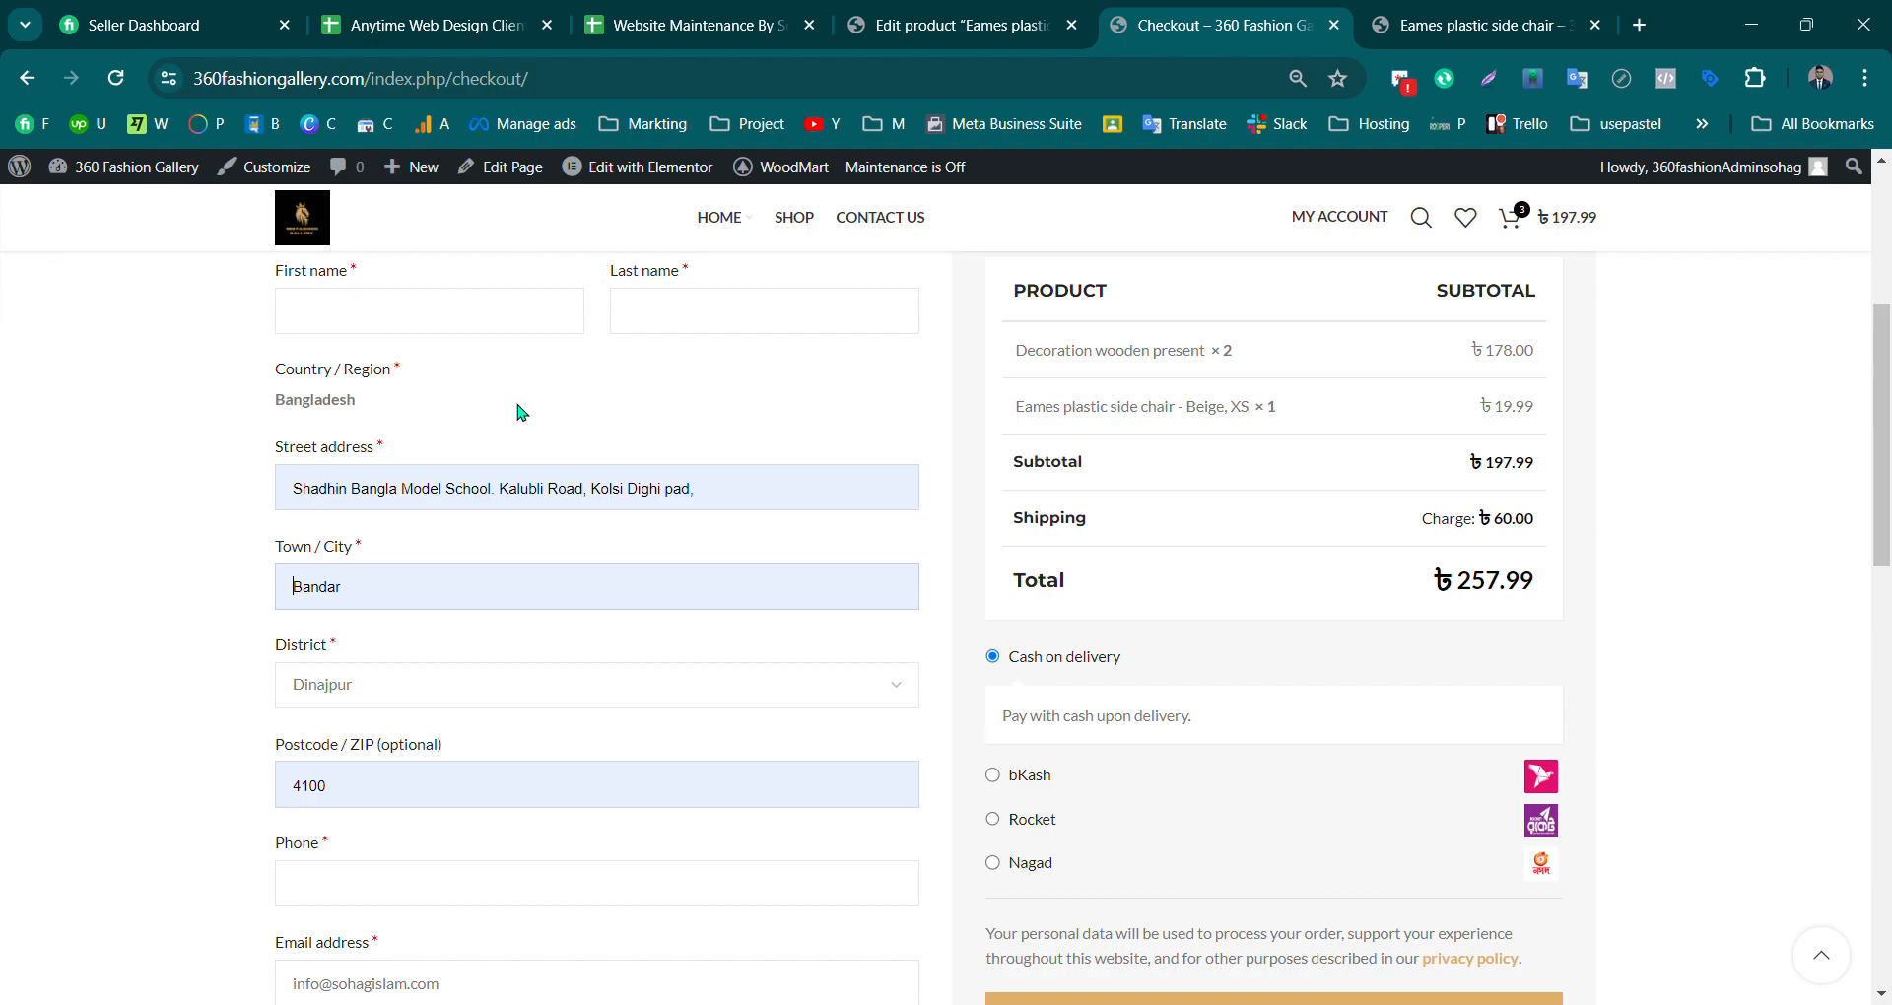
{"action": "left_click", "coordinate": [509, 464]}
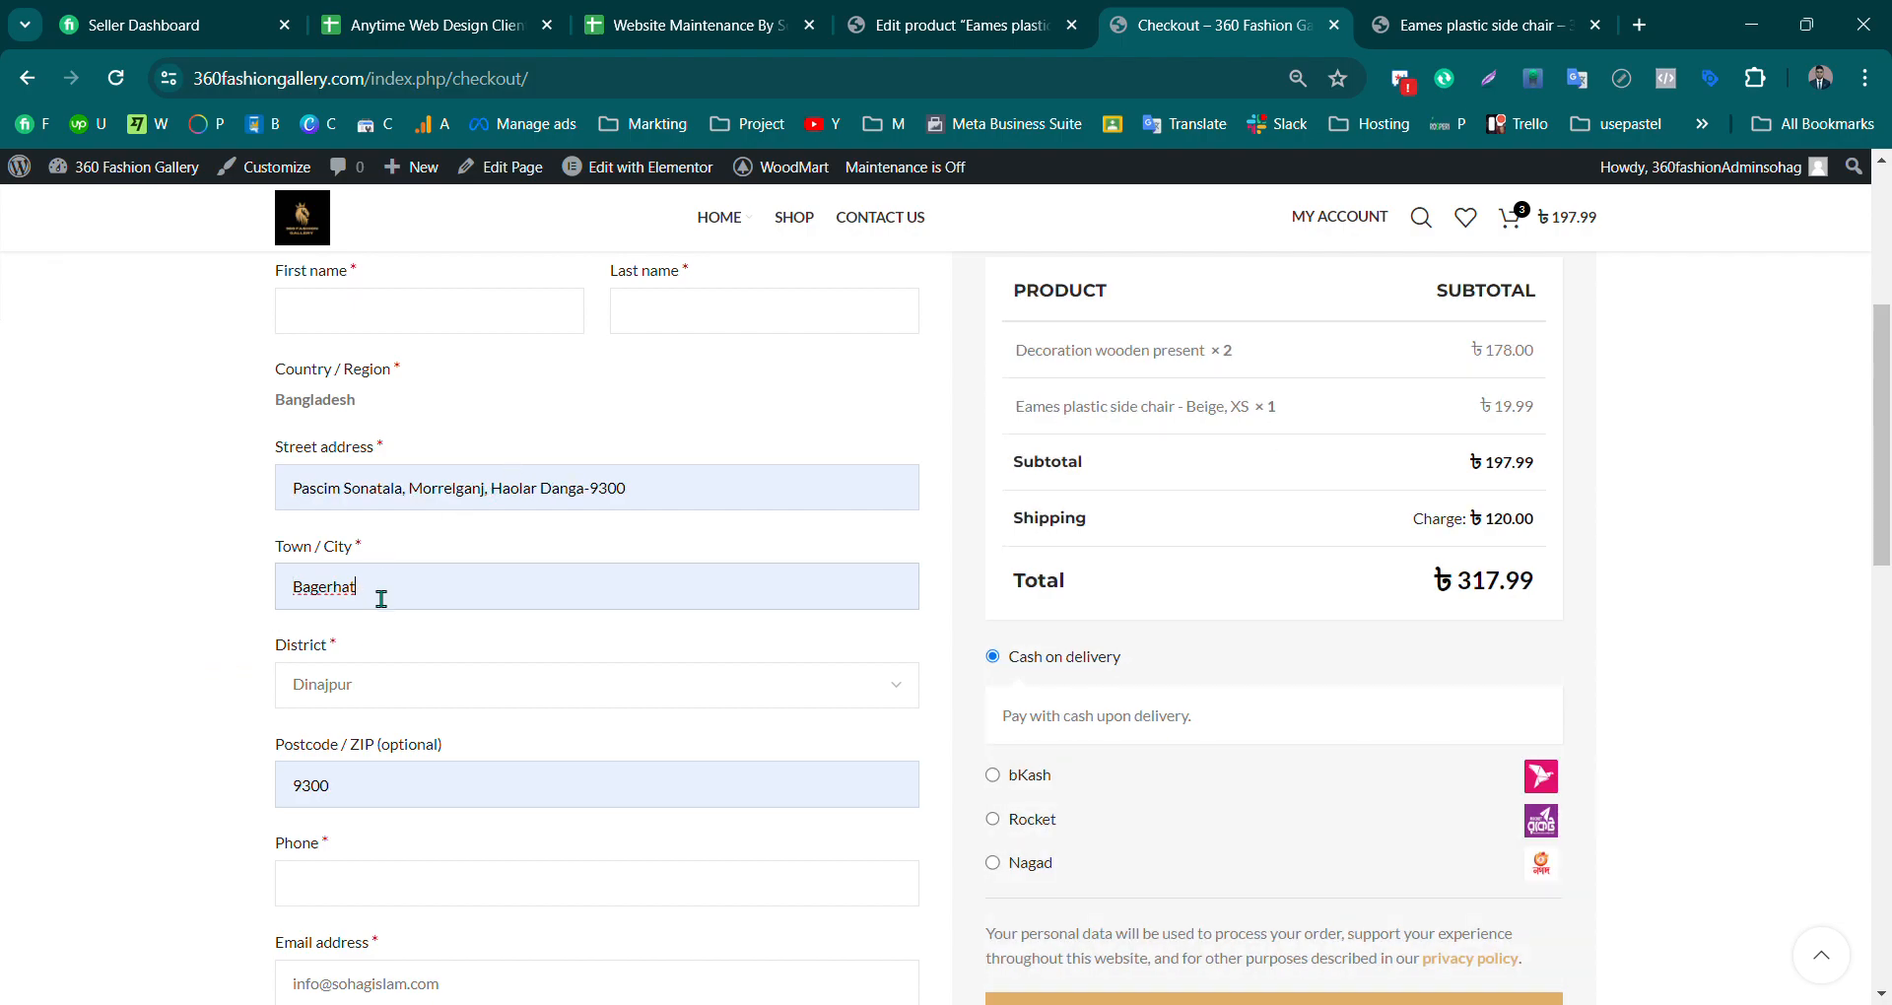
{"action": "left_click", "coordinate": [54, 718]}
Step: Check the updated shipping charge and look over the payment methods and remaining checkout fields
{"action": "left_click_drag", "start_coordinate": [1534, 520], "coordinate": [1465, 532]}
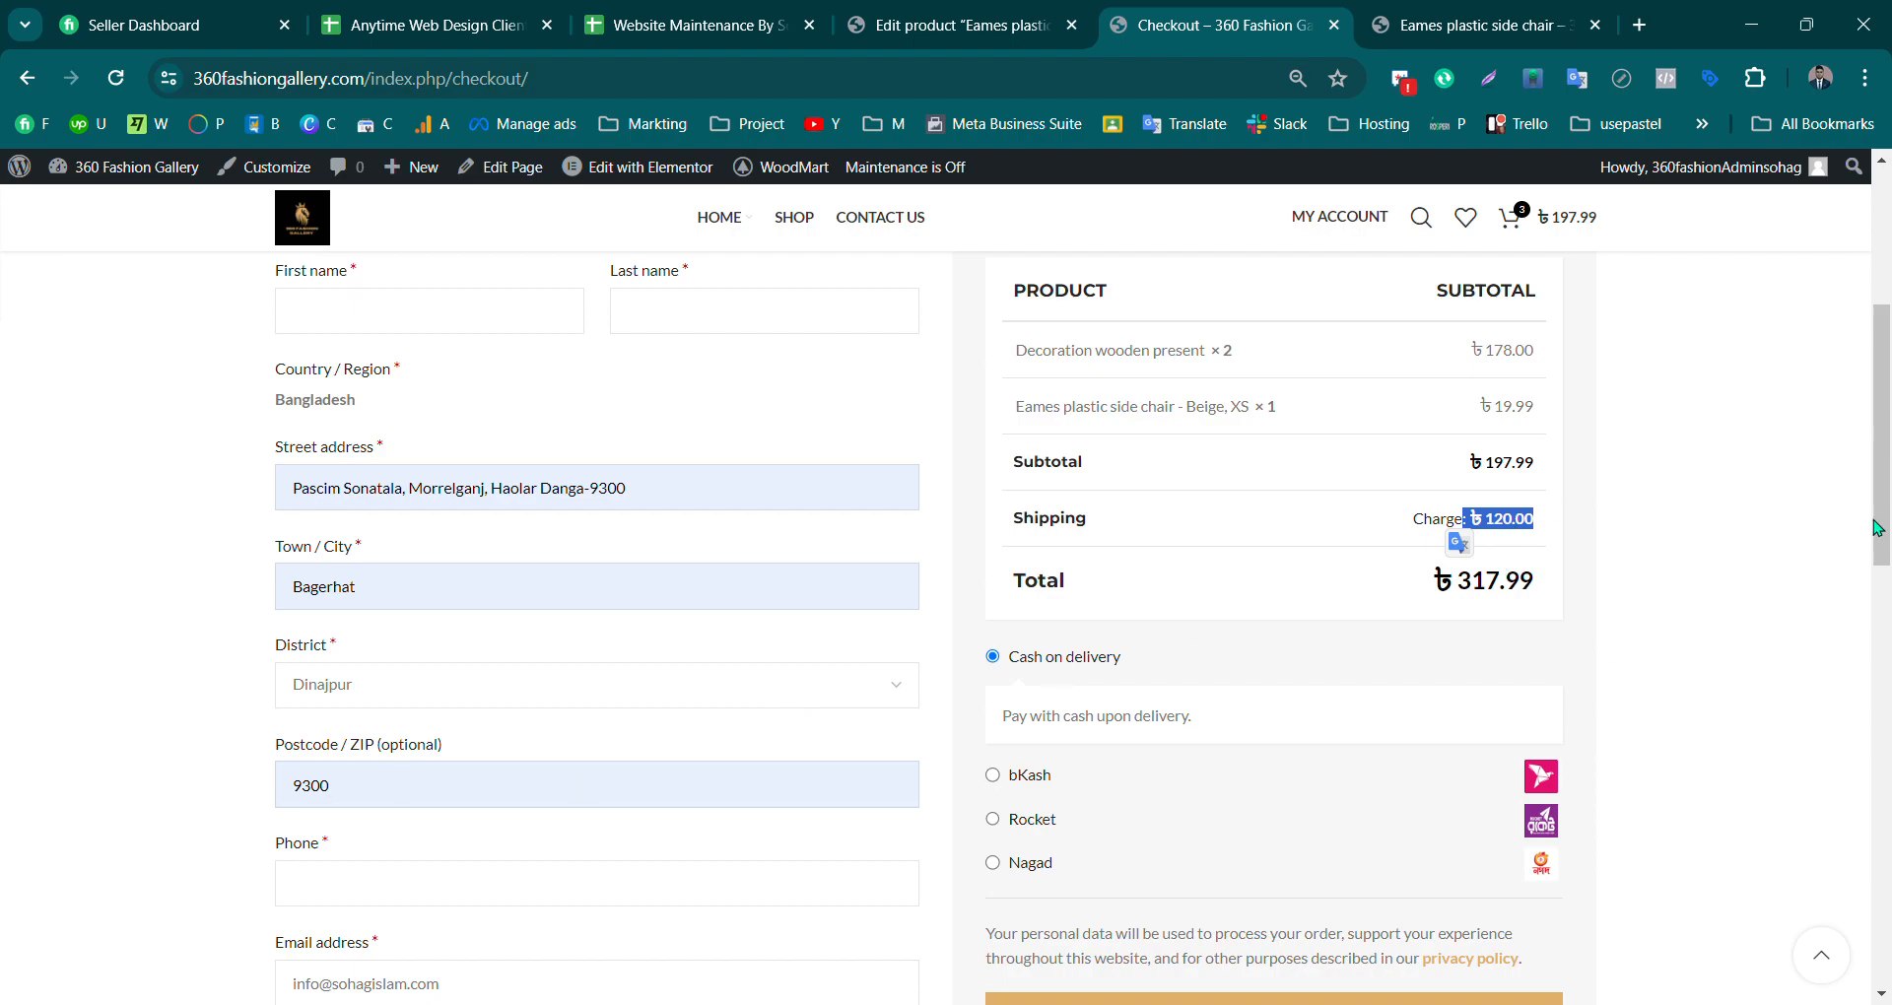
{"action": "scroll", "coordinate": [1748, 667], "scroll_direction": "down", "scroll_amount": 2}
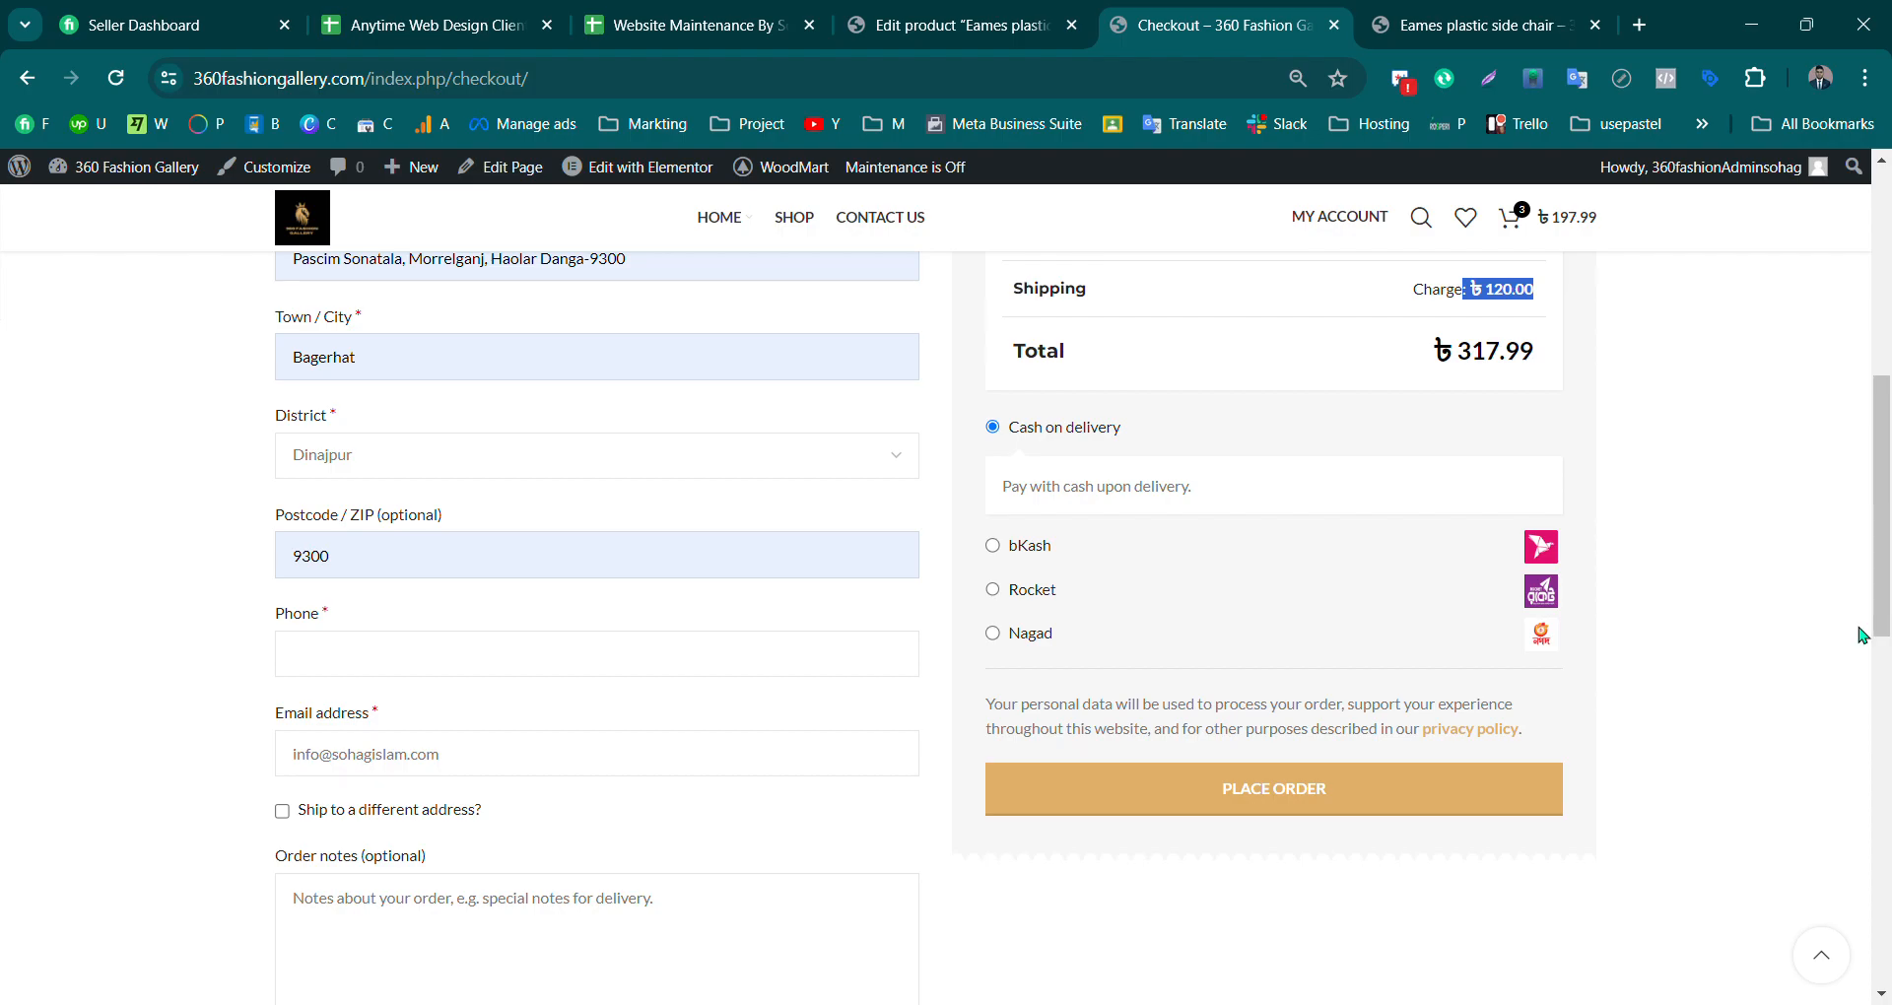
{"action": "left_click_drag", "start_coordinate": [1883, 566], "coordinate": [1886, 333]}
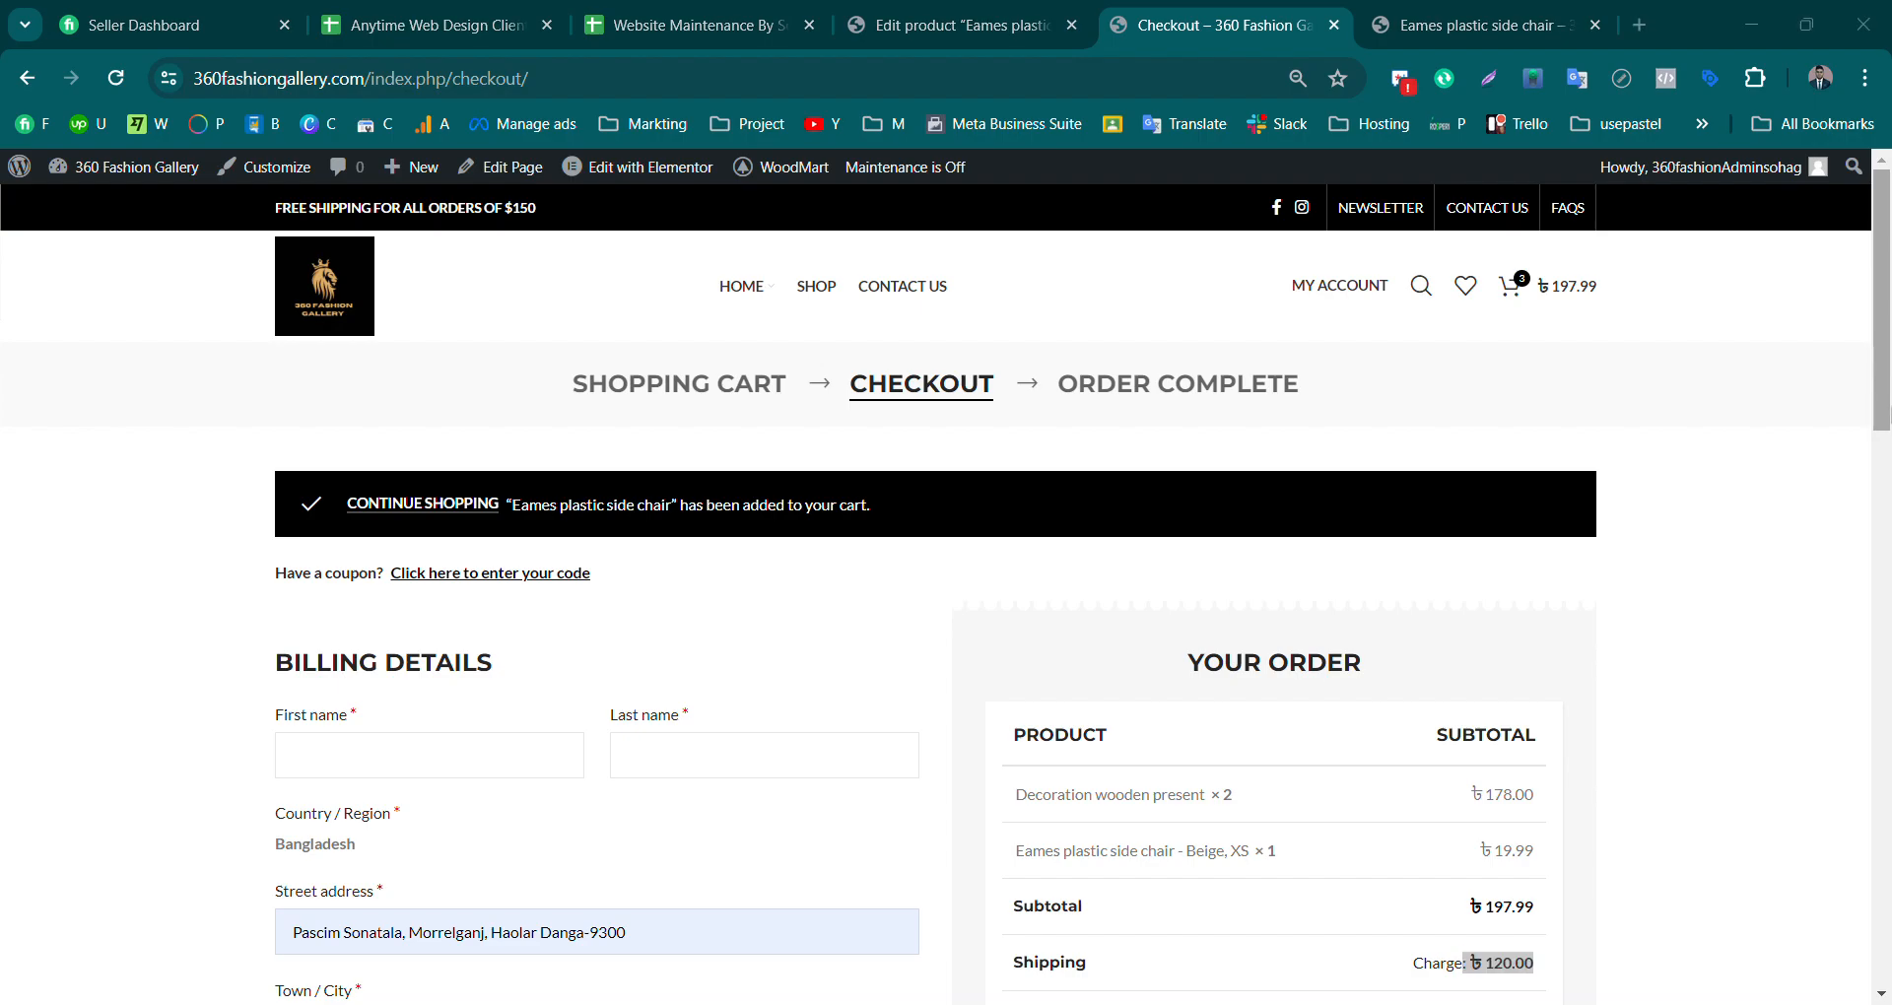